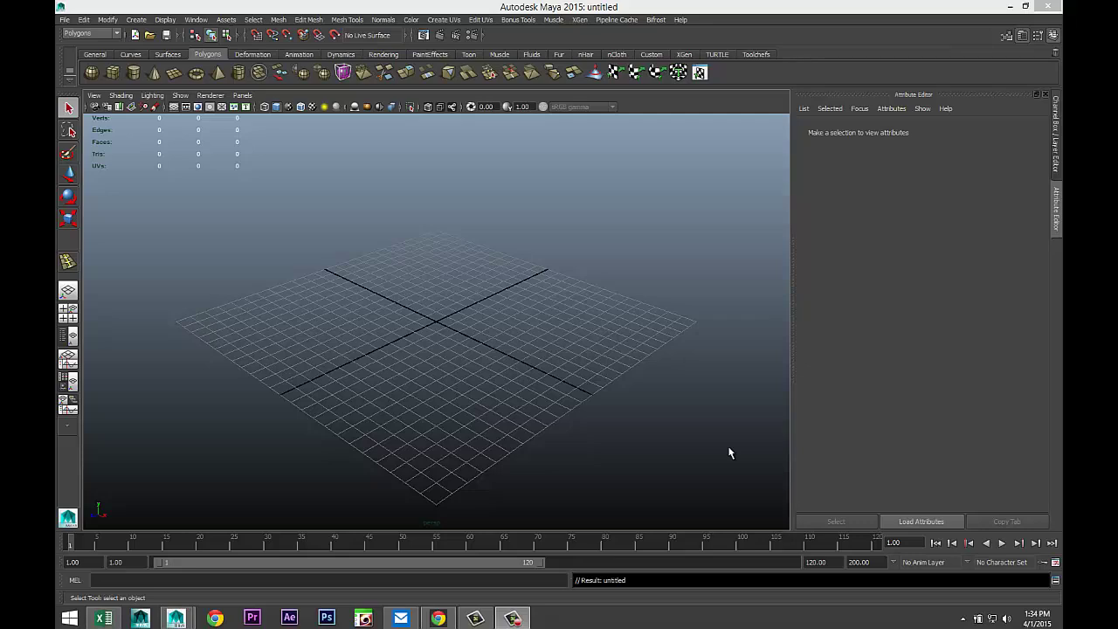
Create a long, thin polygon box drawn freehand along the grid, with its base across the grid centre
{"action": "left_click_drag", "start_coordinate": [664, 441], "coordinate": [661, 461], "text": "alt"}
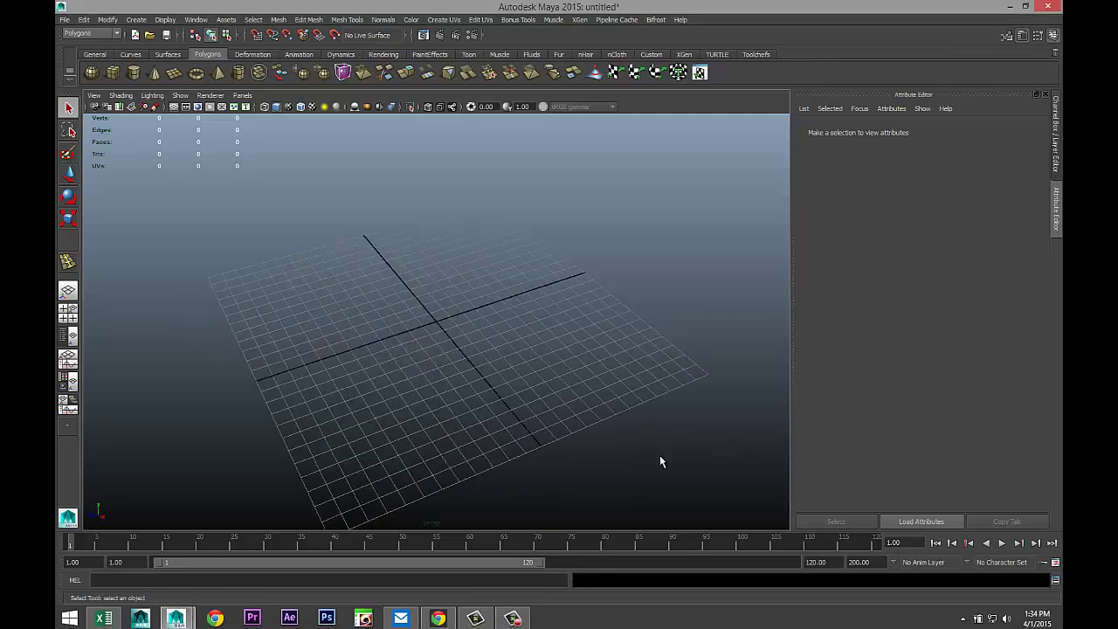
{"action": "left_click", "coordinate": [112, 73]}
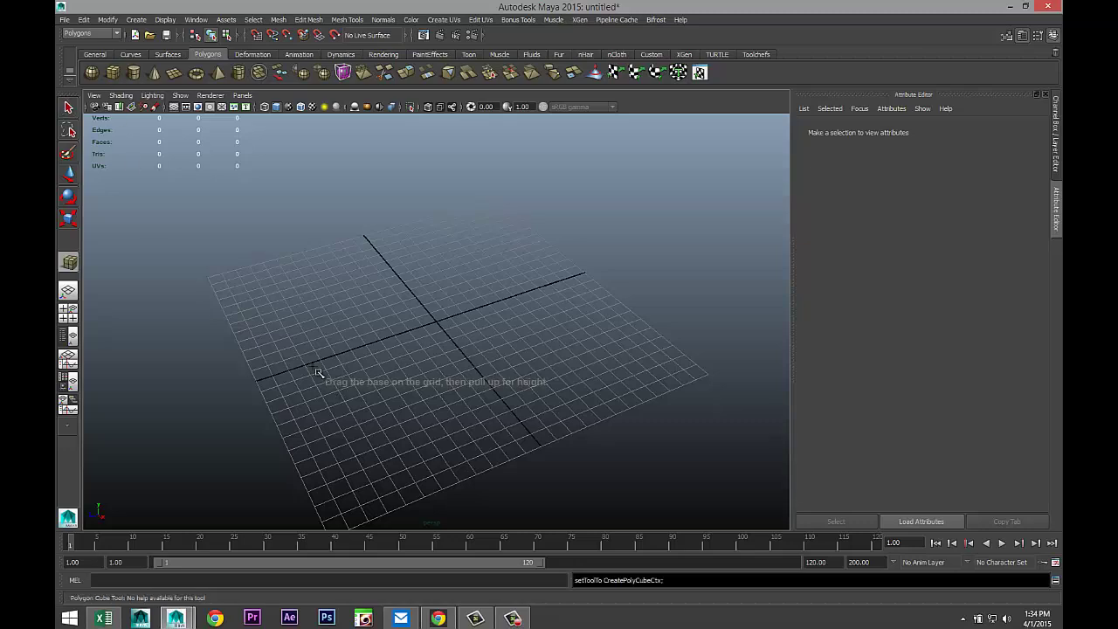
{"action": "mouse_move", "coordinate": [310, 353]}
{"action": "left_mouse_down"}
{"action": "mouse_move", "coordinate": [603, 349]}
{"action": "mouse_move", "coordinate": [656, 335]}
{"action": "mouse_move", "coordinate": [619, 292]}
{"action": "mouse_move", "coordinate": [631, 345]}
{"action": "left_mouse_up"}
{"action": "key", "text": "q"}
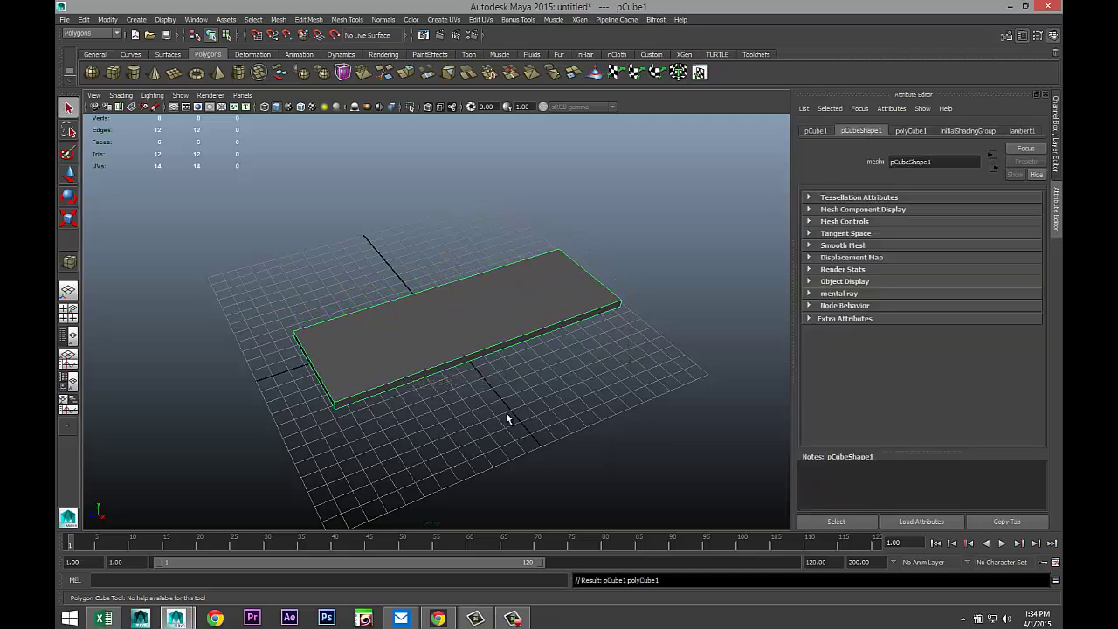
Centre the box at the origin by setting its Translate X, Y and Z values to 0
{"action": "scroll", "coordinate": [509, 420], "scroll_direction": "up", "scroll_amount": 4}
{"action": "left_click_drag", "start_coordinate": [521, 428], "coordinate": [488, 434], "text": "alt"}
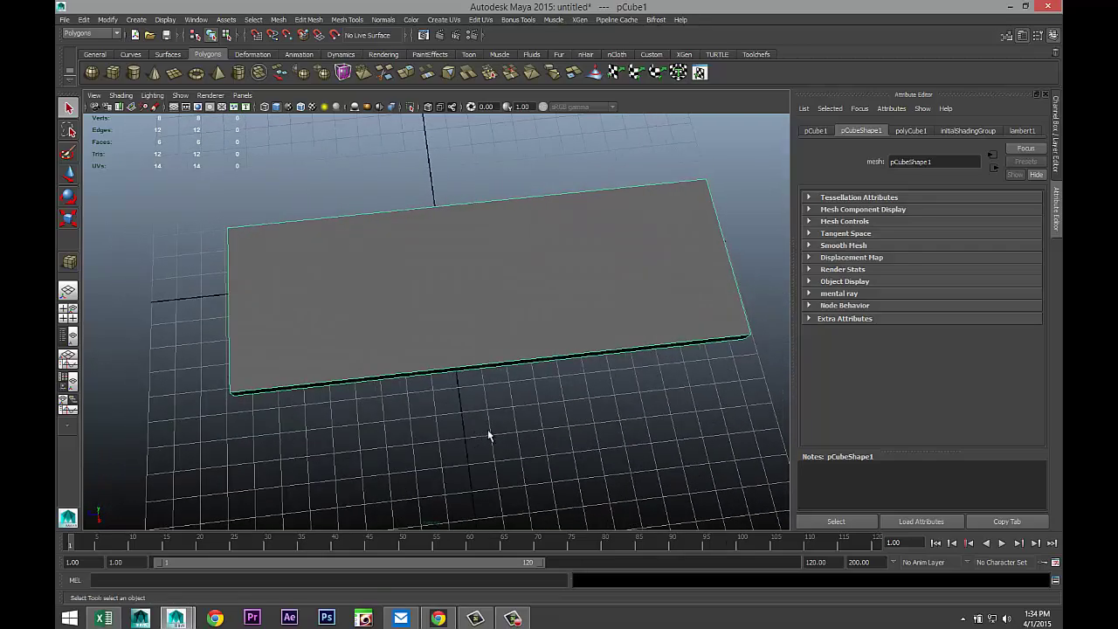
{"action": "left_click", "coordinate": [814, 131]}
{"action": "left_click", "coordinate": [924, 213]}
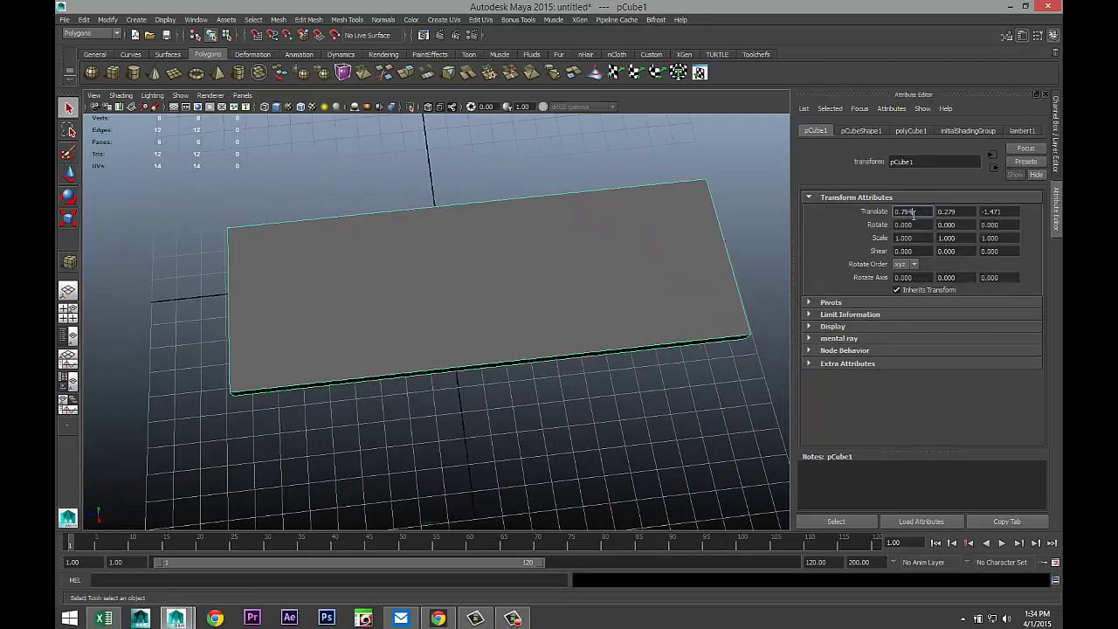
{"action": "type", "text": "0"}
{"action": "key", "text": "Tab"}
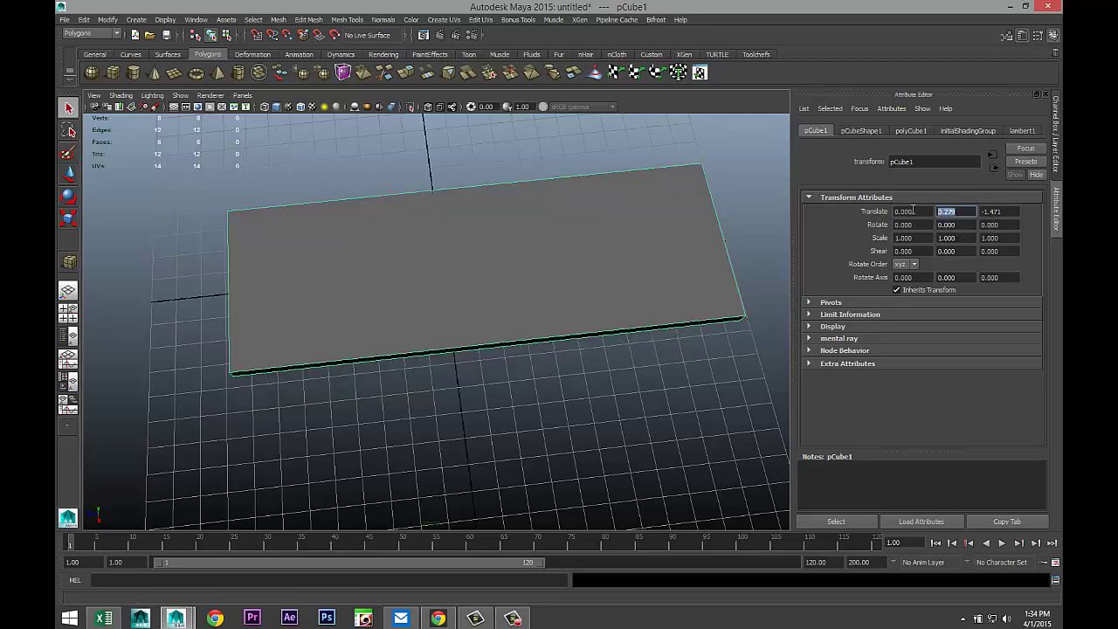
{"action": "type", "text": "0"}
{"action": "key", "text": "Tab"}
{"action": "type", "text": "0"}
{"action": "key", "text": "Return"}
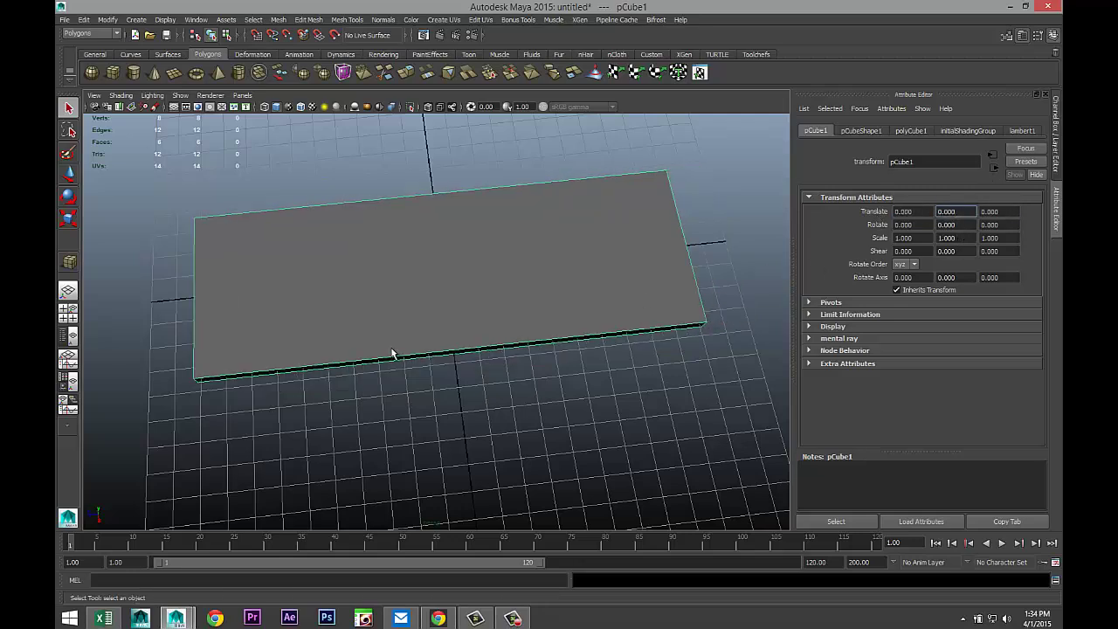
Insert three edge loops across the width of the box with the Insert Edge Loop Tool, spaced along its length
{"action": "middle_click_drag", "start_coordinate": [324, 425], "coordinate": [316, 421], "text": "alt"}
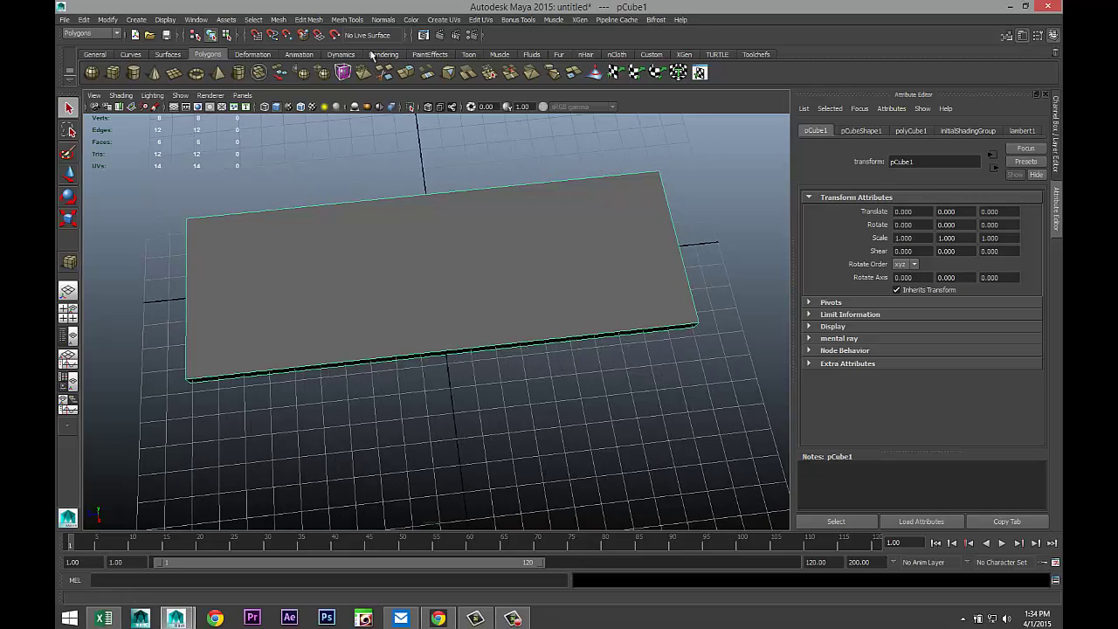
{"action": "left_click", "coordinate": [344, 19]}
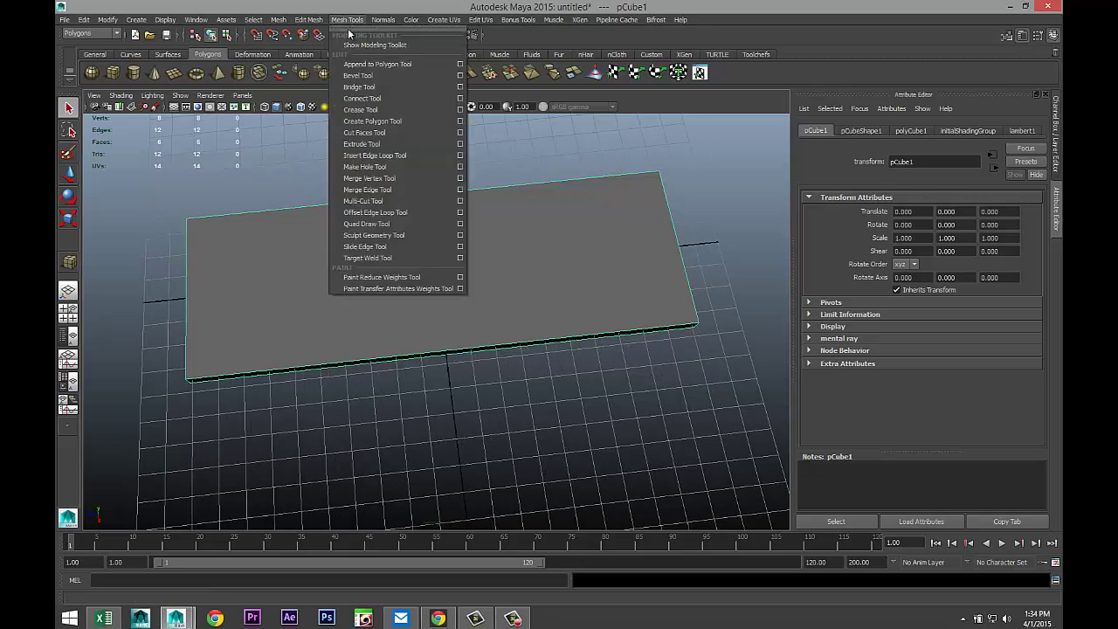
{"action": "left_click", "coordinate": [459, 156]}
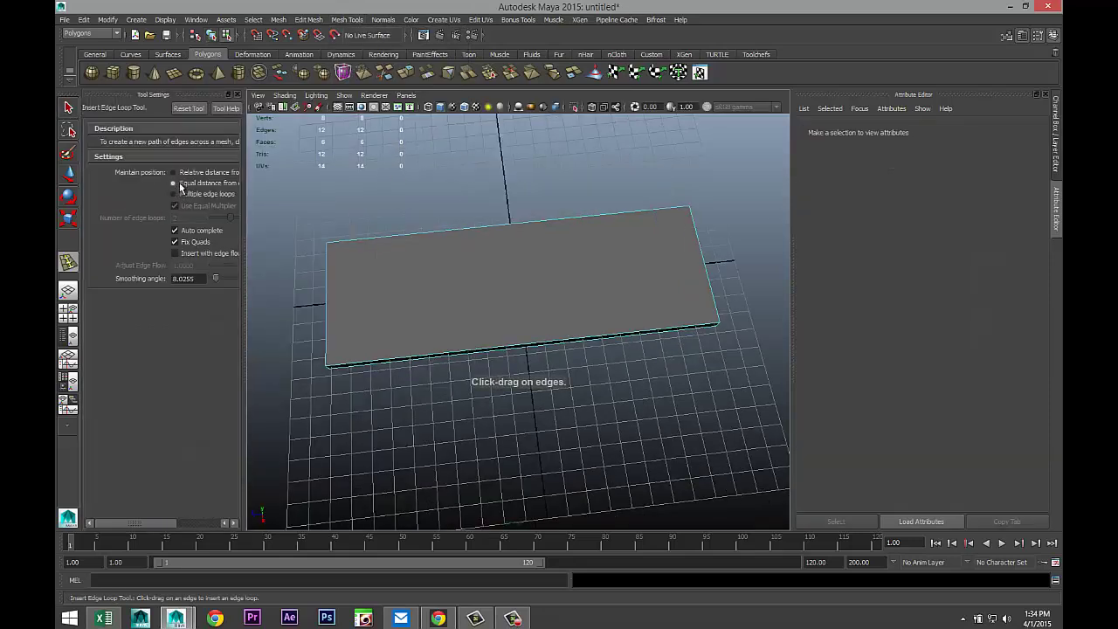
{"action": "left_click", "coordinate": [236, 94]}
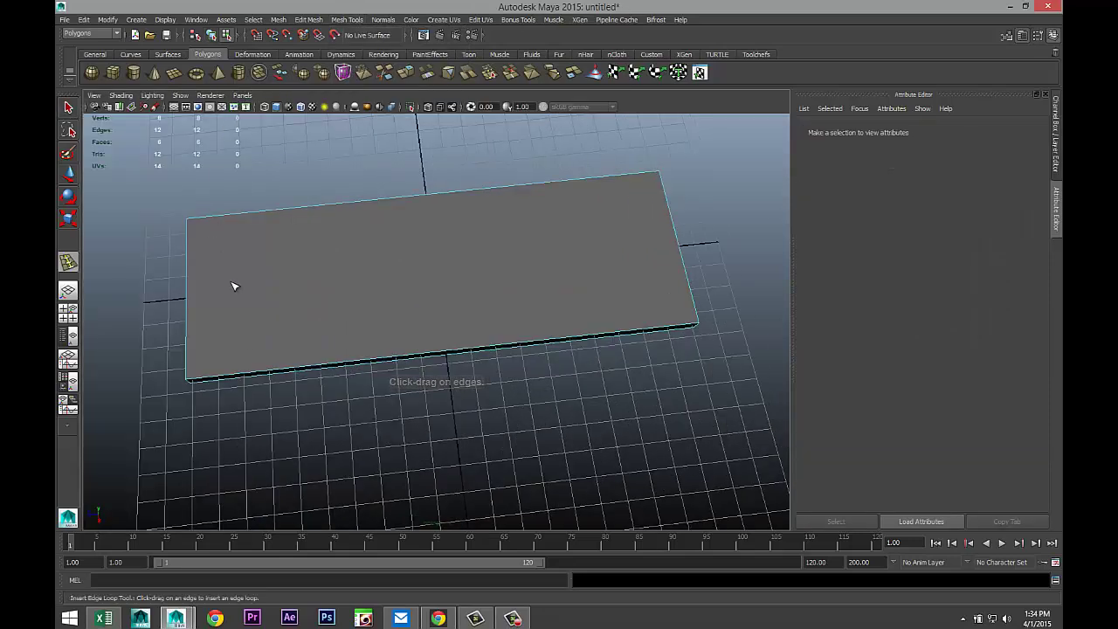
{"action": "left_click_drag", "start_coordinate": [258, 374], "coordinate": [281, 377]}
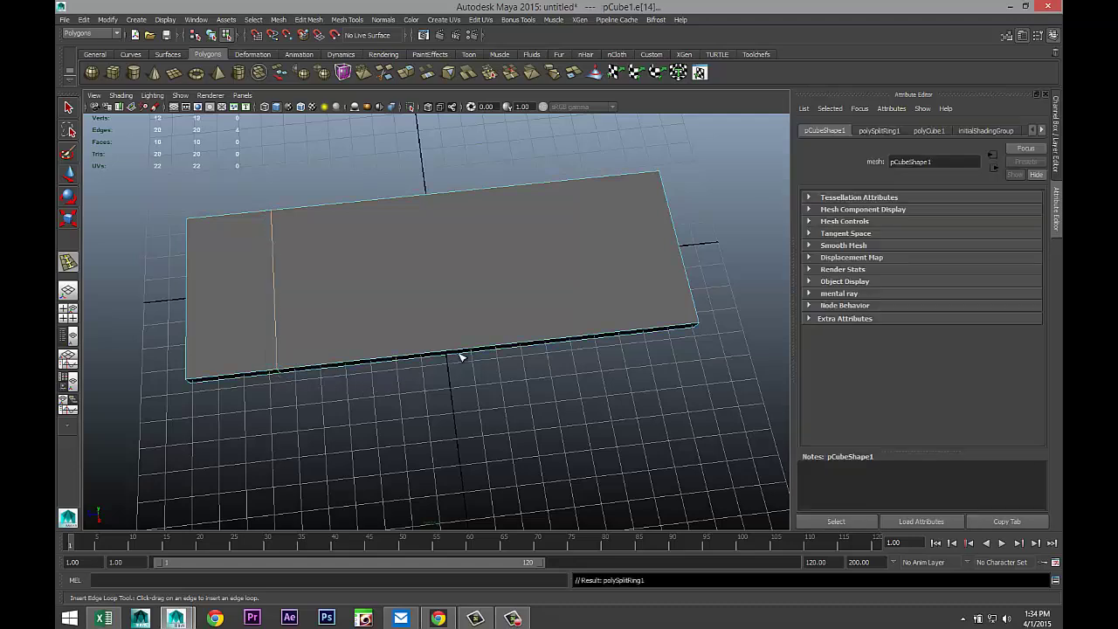
{"action": "left_click", "coordinate": [422, 355]}
{"action": "left_click", "coordinate": [538, 343]}
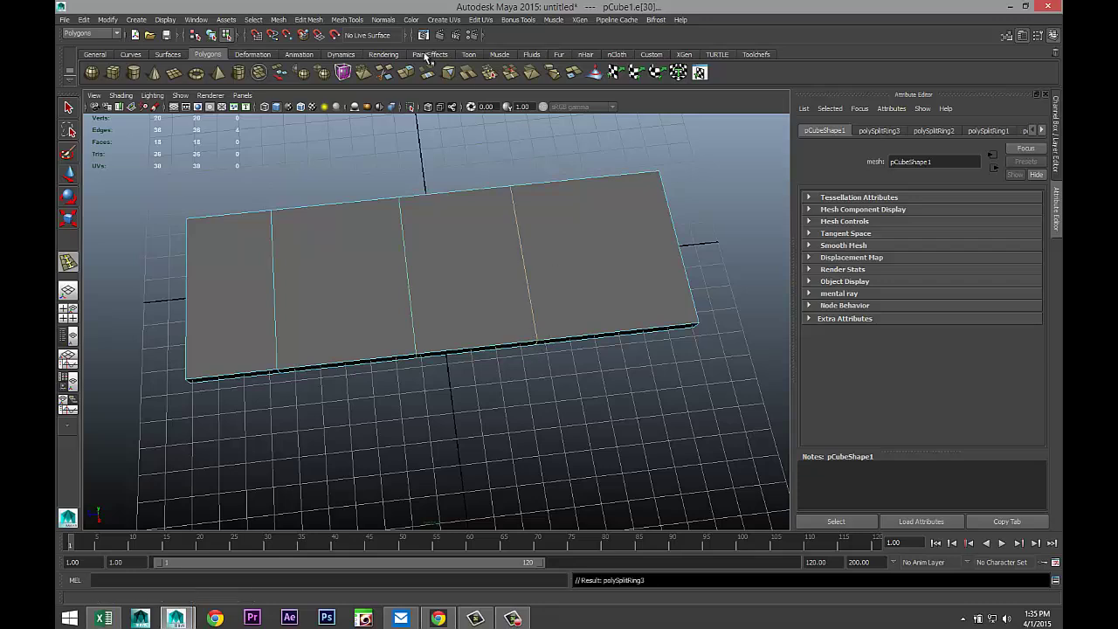
Insert two evenly spaced edge loops along the length of the box using the Multiple edge loops option
{"action": "left_click", "coordinate": [347, 19]}
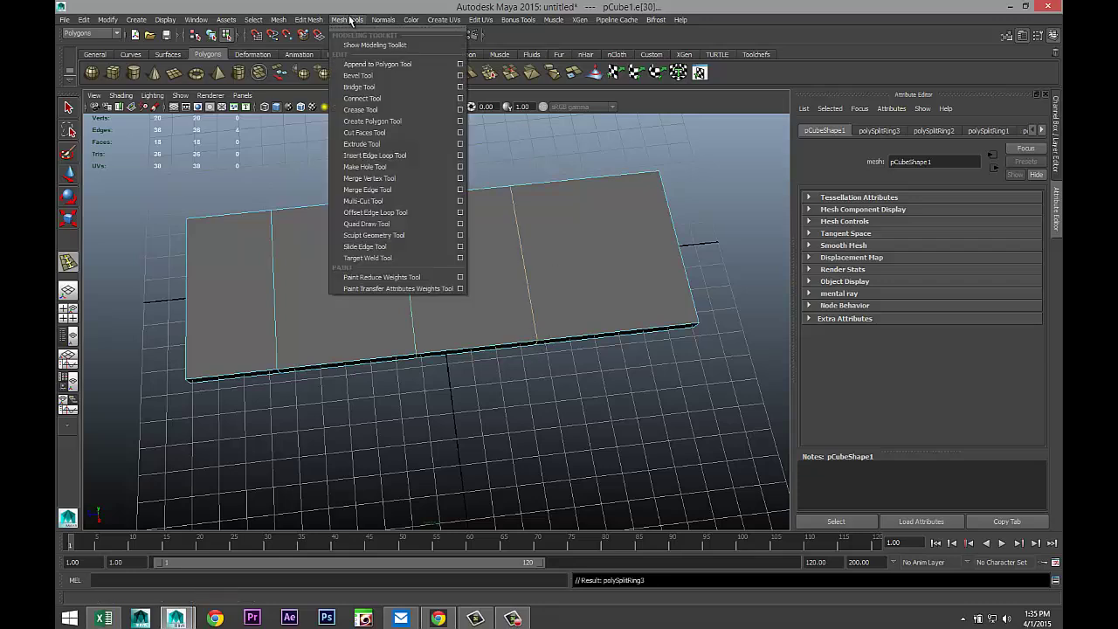
{"action": "left_click", "coordinate": [459, 156]}
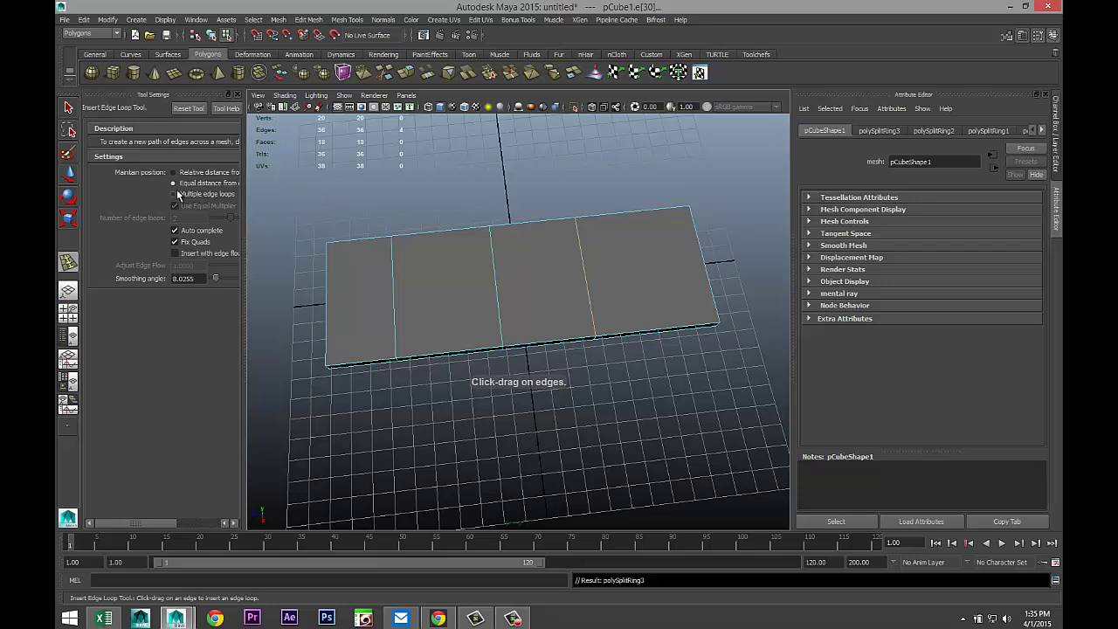
{"action": "left_click", "coordinate": [176, 195]}
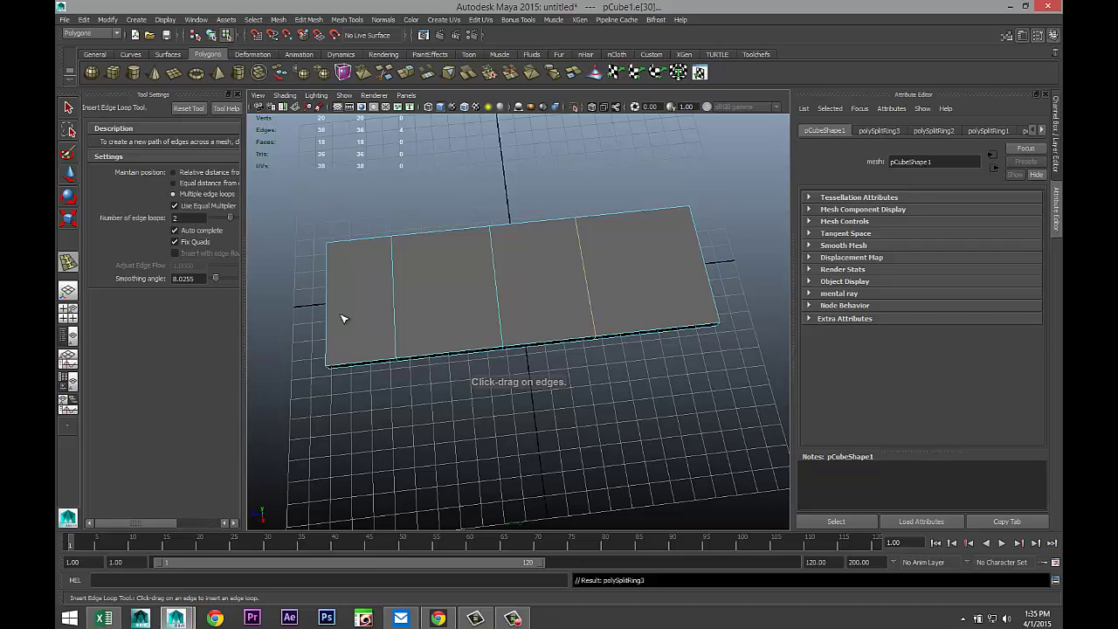
{"action": "left_click_drag", "start_coordinate": [327, 317], "coordinate": [327, 323]}
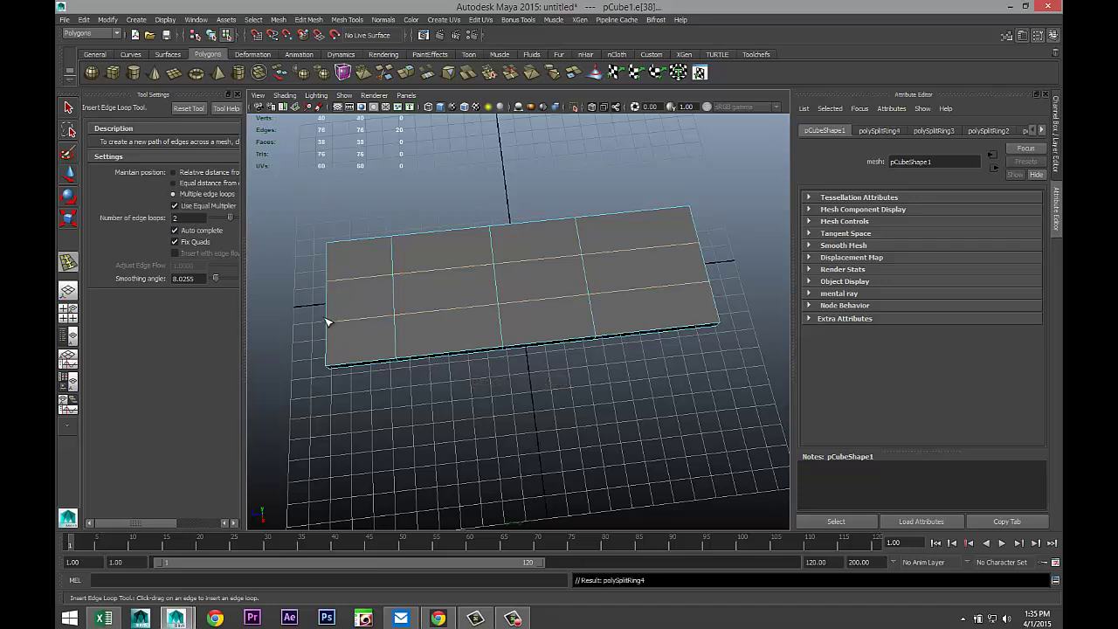
{"action": "left_click", "coordinate": [69, 106]}
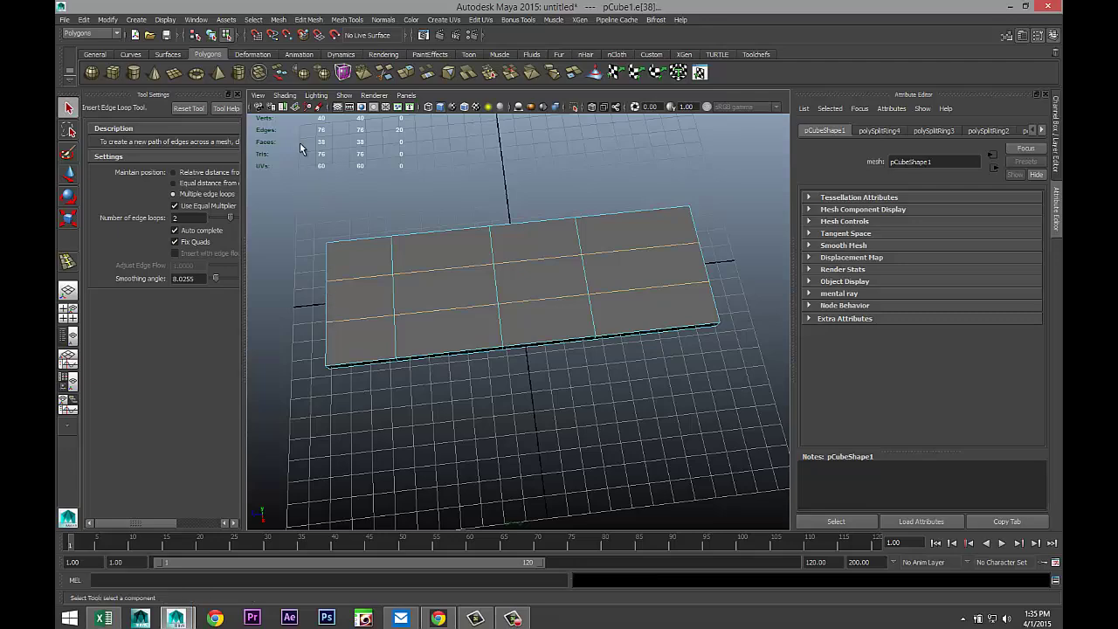
{"action": "left_click", "coordinate": [236, 95]}
In the top view, select the two middle rows of vertices and scale them inward to narrow the waist
{"action": "scroll", "coordinate": [301, 297], "scroll_direction": "down", "scroll_amount": 3}
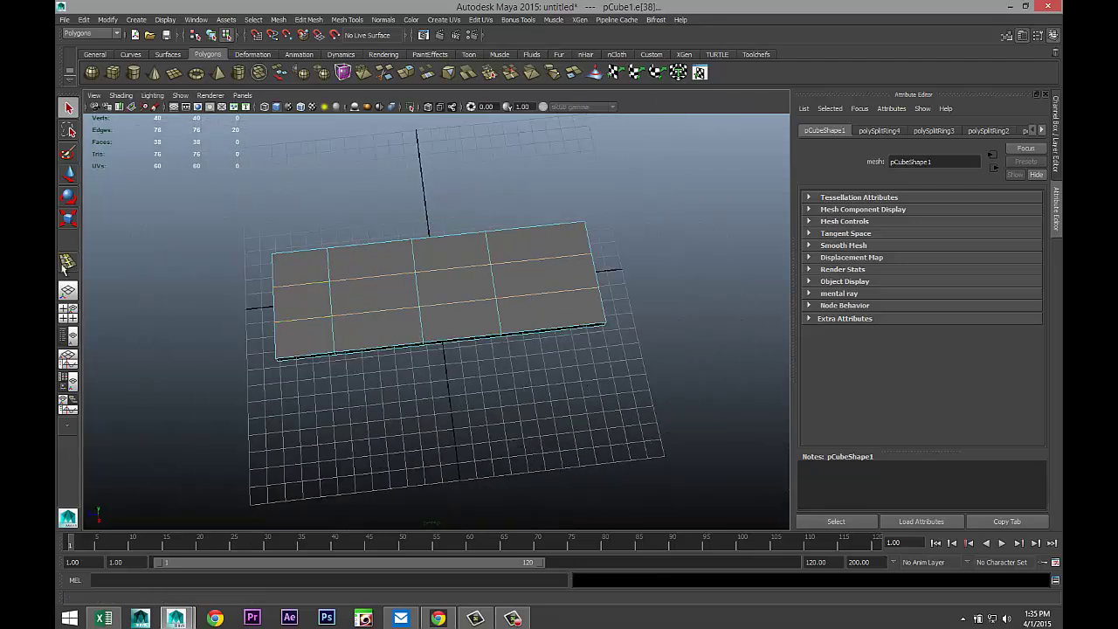
{"action": "left_click", "coordinate": [68, 312]}
{"action": "key", "text": "space"}
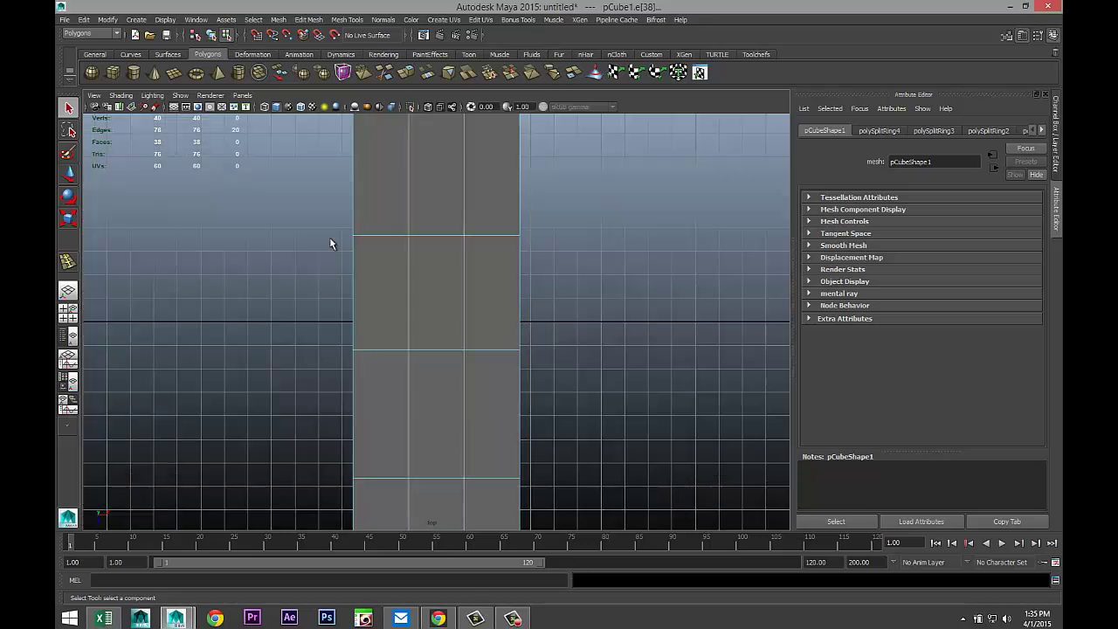
{"action": "scroll", "coordinate": [476, 334], "scroll_direction": "down", "scroll_amount": 3}
{"action": "right_click_drag", "start_coordinate": [425, 267], "coordinate": [371, 264]}
{"action": "left_click_drag", "start_coordinate": [342, 238], "coordinate": [519, 369]}
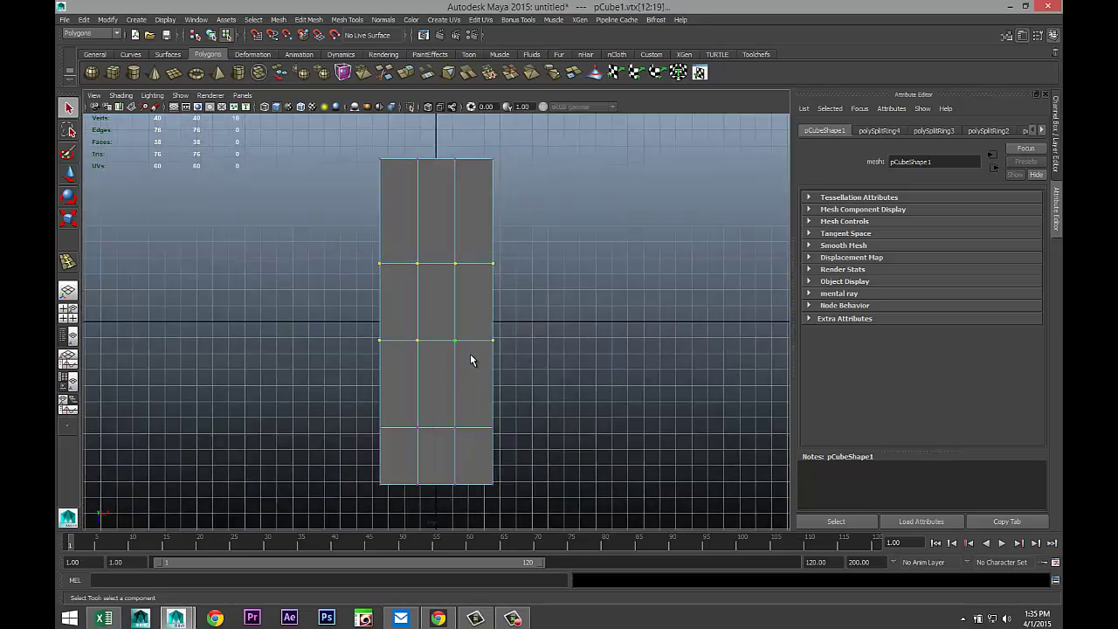
{"action": "key", "text": "r"}
{"action": "left_click_drag", "start_coordinate": [492, 304], "coordinate": [478, 303]}
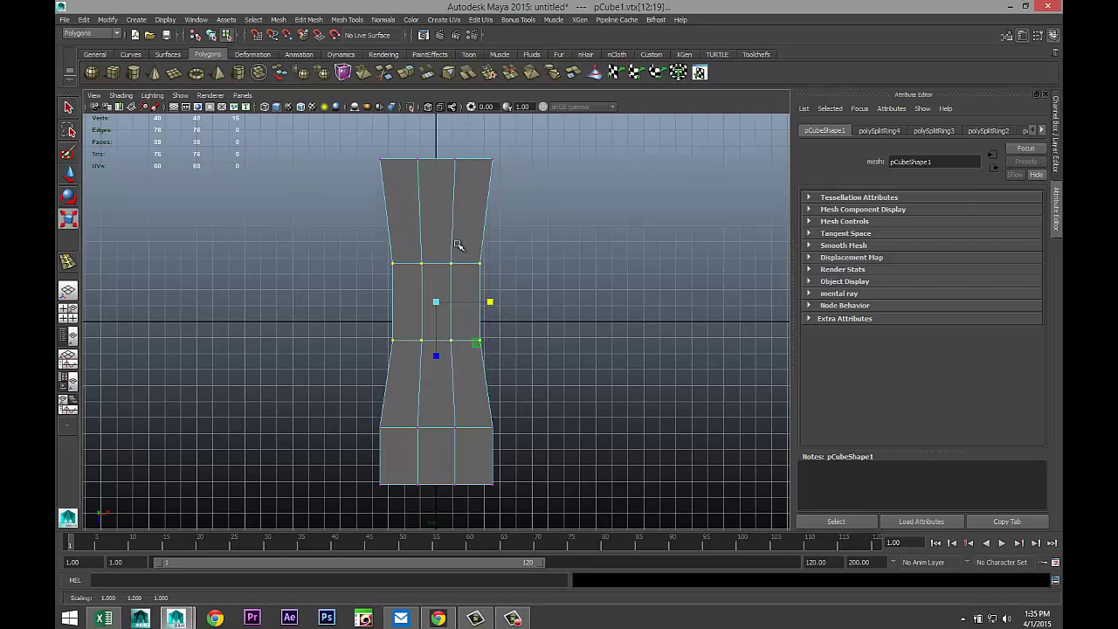
Pull the two middle vertices outward at one end and scale the opposite end's vertex row wider
{"action": "left_click_drag", "start_coordinate": [408, 145], "coordinate": [438, 197]}
{"action": "key", "text": "w"}
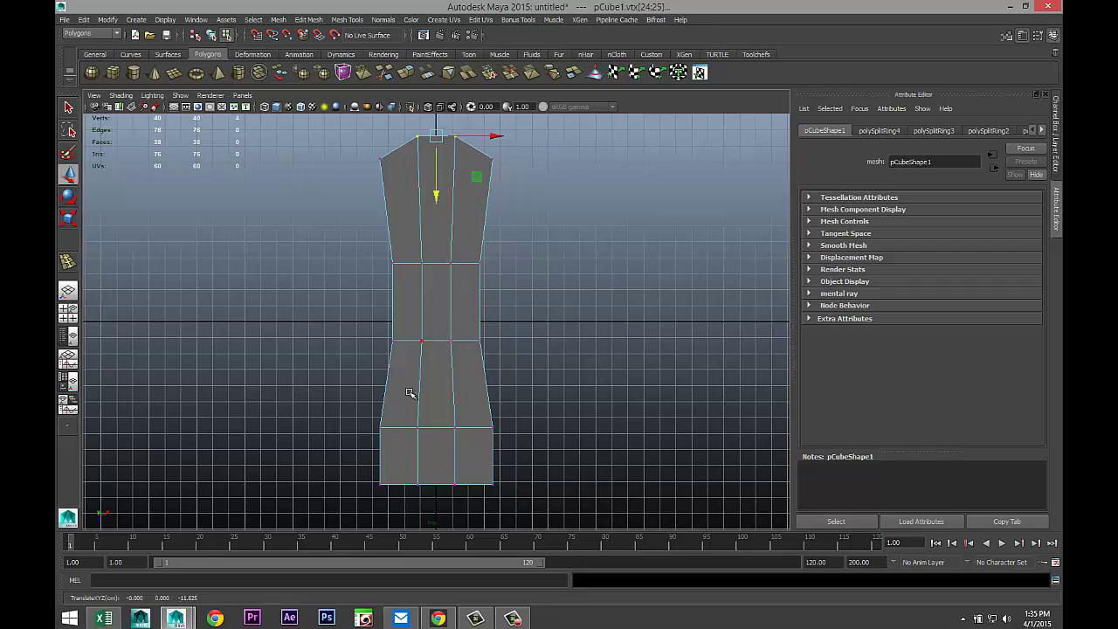
{"action": "left_click_drag", "start_coordinate": [353, 469], "coordinate": [511, 524]}
{"action": "key", "text": "r"}
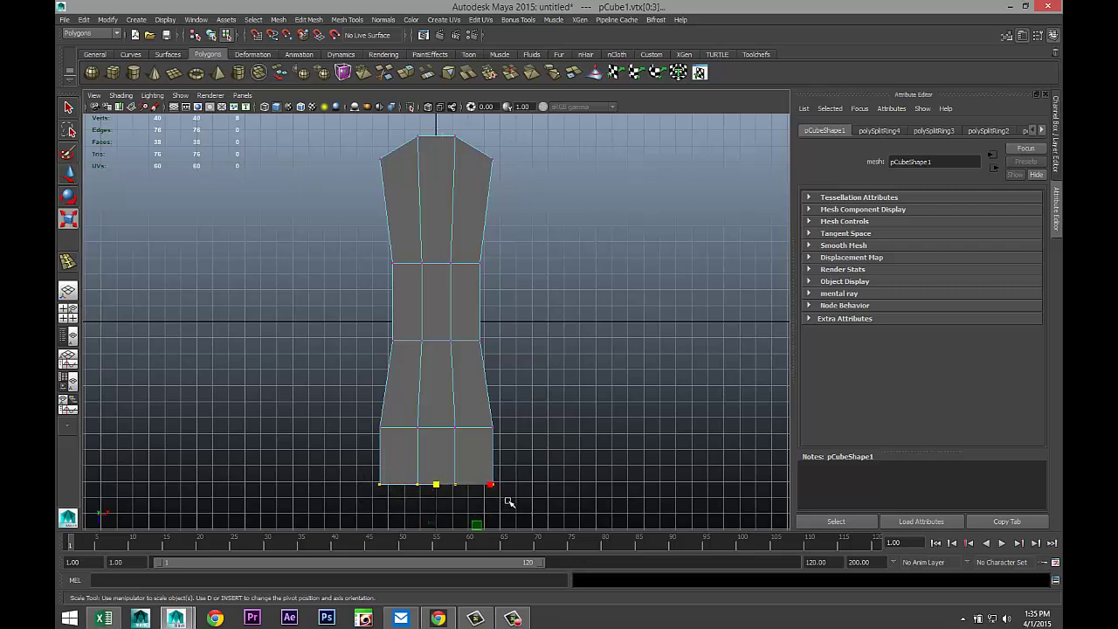
{"action": "left_click_drag", "start_coordinate": [492, 487], "coordinate": [526, 487]}
In the side view, raise the wide end's vertices by about 1.25 cm so that end slopes upward
{"action": "left_click", "coordinate": [68, 312]}
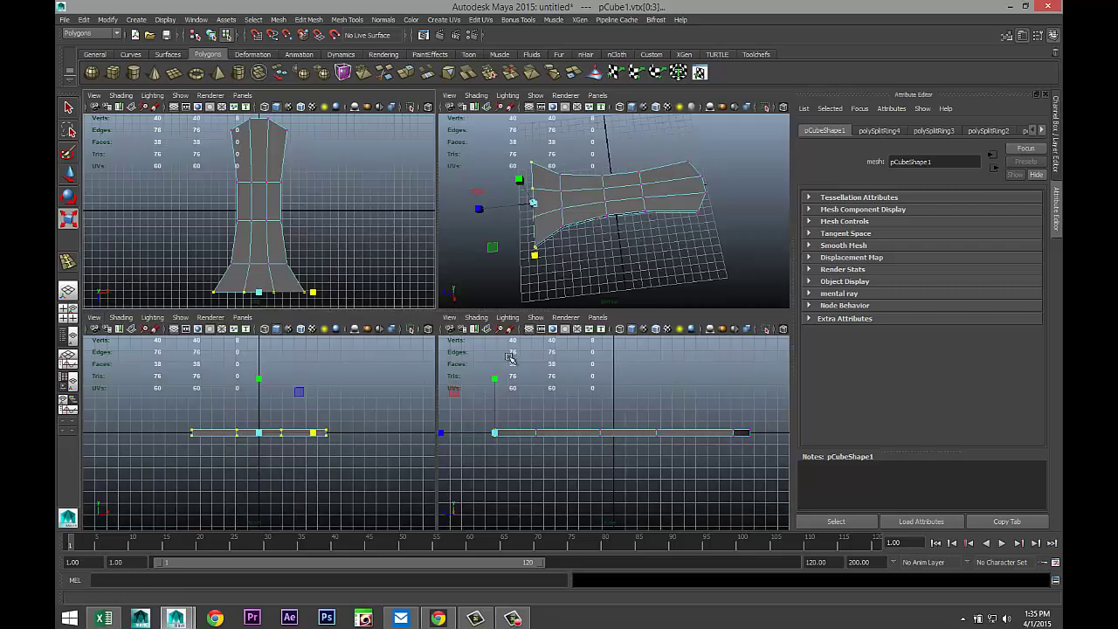
{"action": "key", "text": "space"}
{"action": "scroll", "coordinate": [456, 431], "scroll_direction": "down", "scroll_amount": 4}
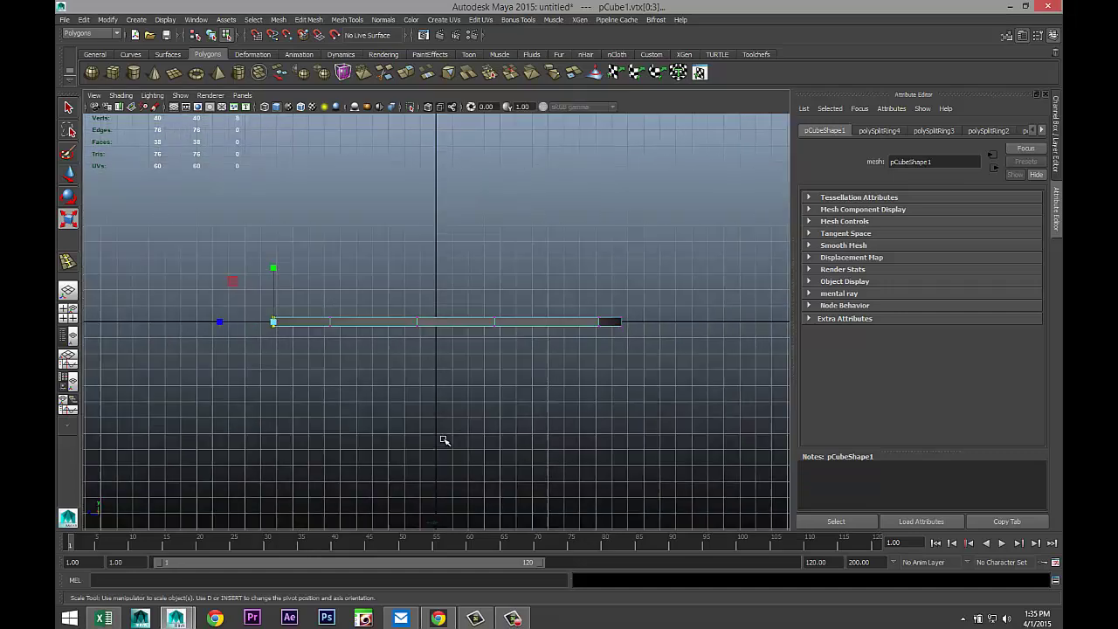
{"action": "scroll", "coordinate": [445, 436], "scroll_direction": "up", "scroll_amount": 3}
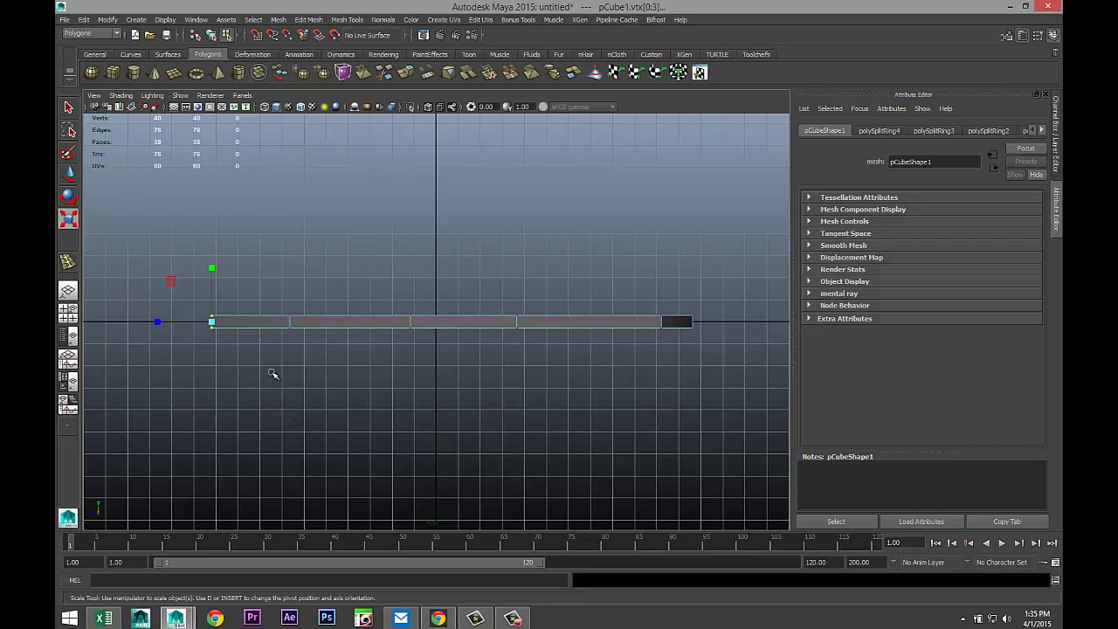
{"action": "key", "text": "w"}
{"action": "left_click_drag", "start_coordinate": [212, 264], "coordinate": [211, 239]}
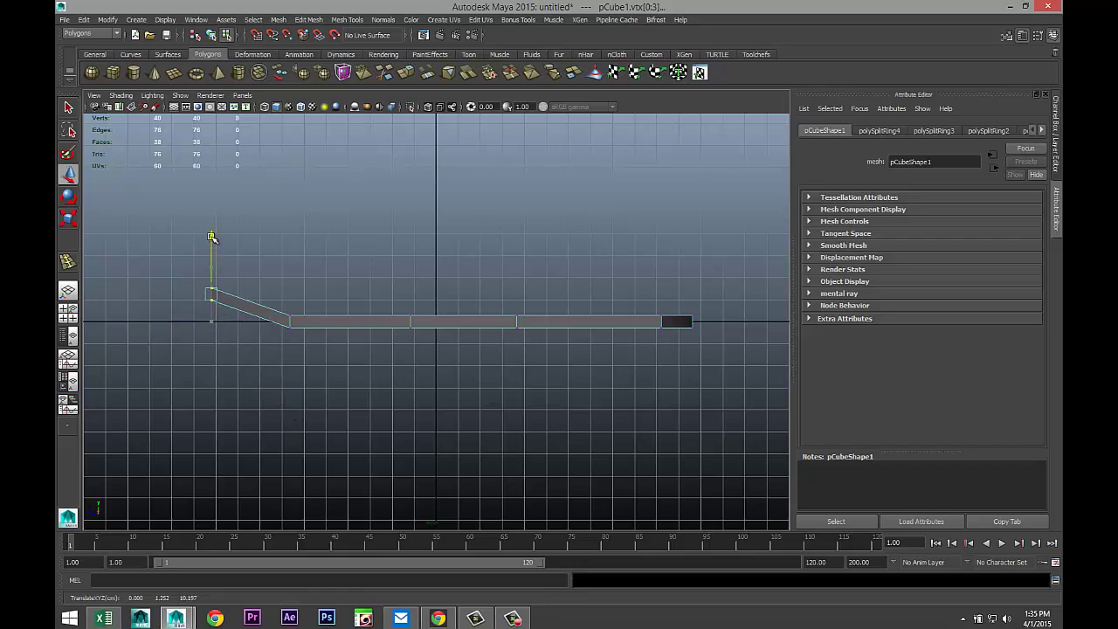
Return to the perspective view, leave vertex editing and select the whole mesh as an object
{"action": "left_click", "coordinate": [69, 312]}
{"action": "key", "text": "space"}
{"action": "mouse_move", "coordinate": [464, 382]}
{"action": "left_mouse_down", "text": "alt"}
{"action": "mouse_move", "coordinate": [431, 349]}
{"action": "mouse_move", "coordinate": [454, 322]}
{"action": "mouse_move", "coordinate": [469, 387]}
{"action": "mouse_move", "coordinate": [460, 381]}
{"action": "left_mouse_up", "text": "alt"}
{"action": "left_click", "coordinate": [474, 356]}
{"action": "right_click_drag", "start_coordinate": [392, 332], "coordinate": [425, 316]}
{"action": "left_click", "coordinate": [425, 316]}
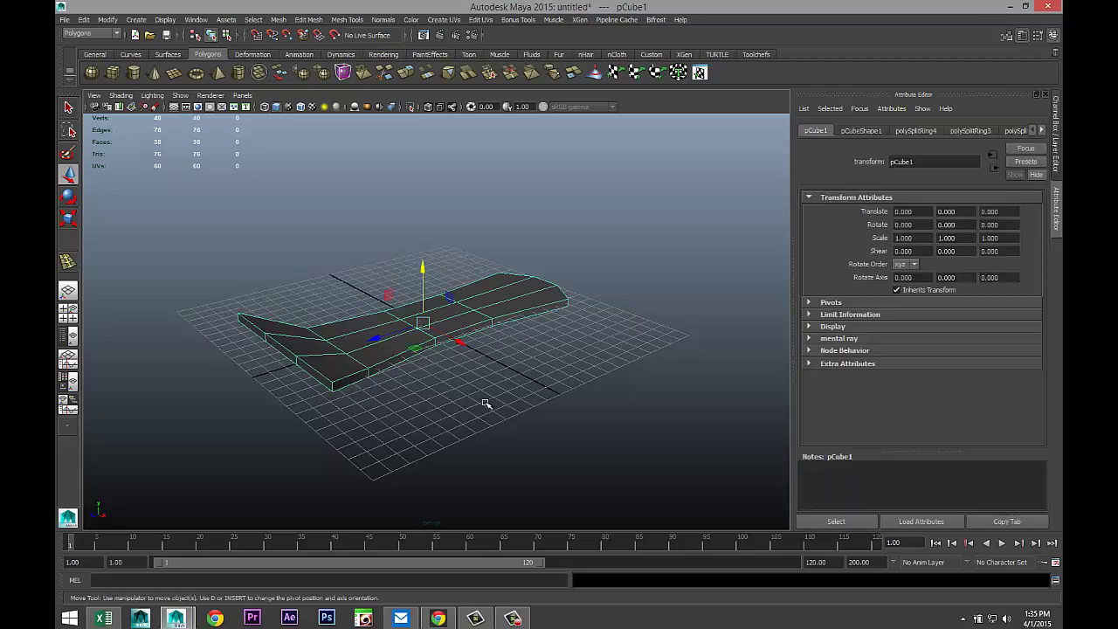
Examine the mesh shape in smooth preview, then restore its unsmoothed display
{"action": "key", "text": "3"}
{"action": "left_click", "coordinate": [479, 417]}
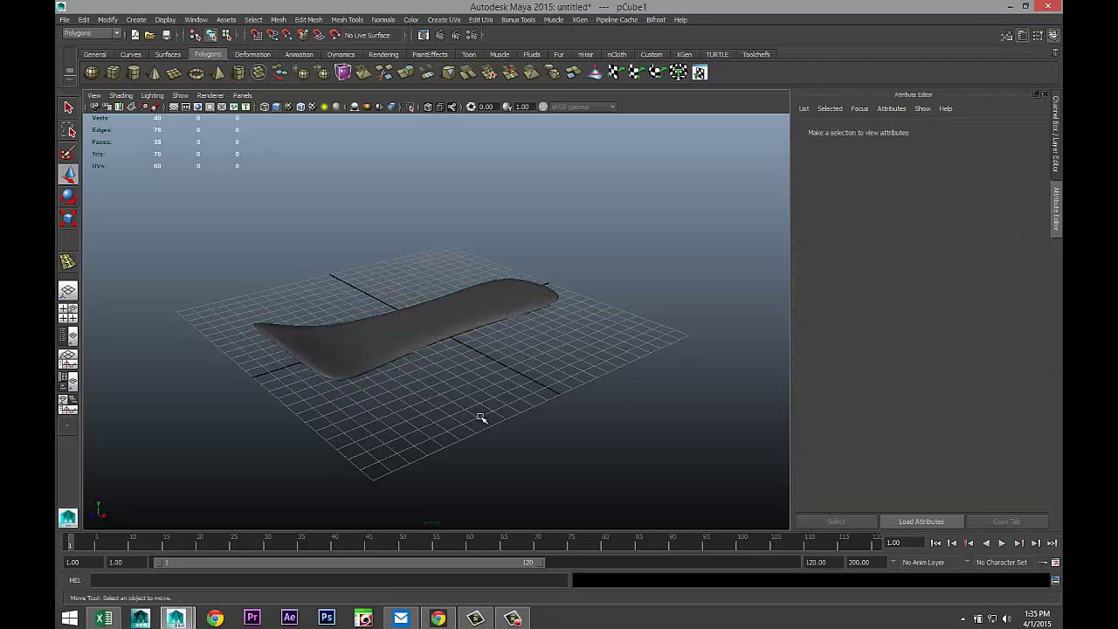
{"action": "scroll", "coordinate": [478, 419], "scroll_direction": "up", "scroll_amount": 3}
{"action": "left_click_drag", "start_coordinate": [464, 436], "coordinate": [424, 463], "text": "alt"}
{"action": "middle_click_drag", "start_coordinate": [424, 464], "coordinate": [470, 455], "text": "alt"}
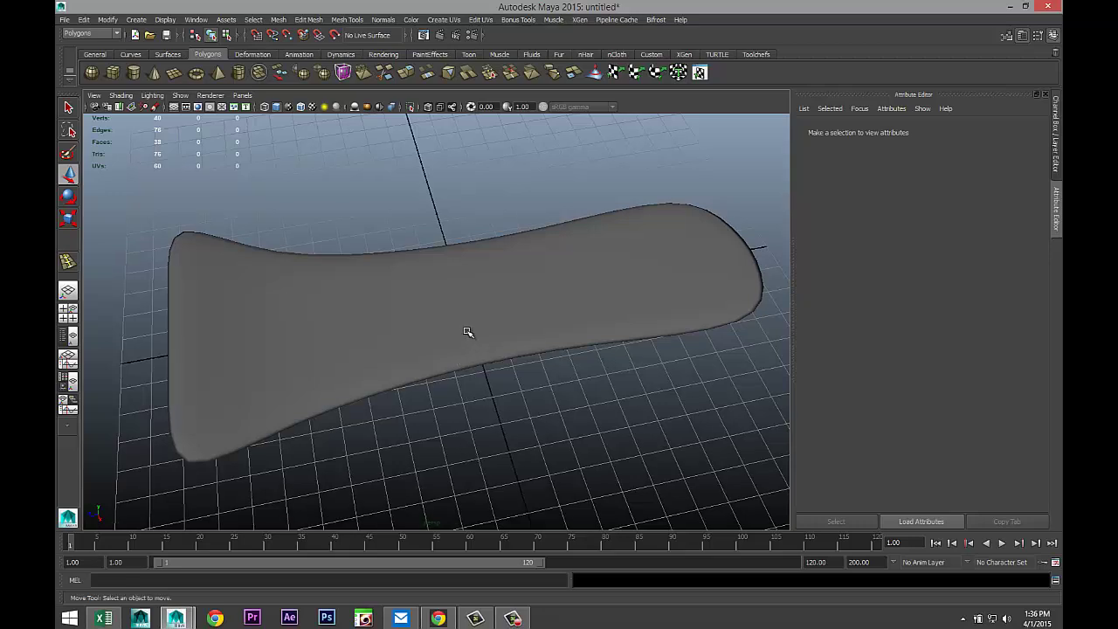
{"action": "left_click", "coordinate": [494, 317]}
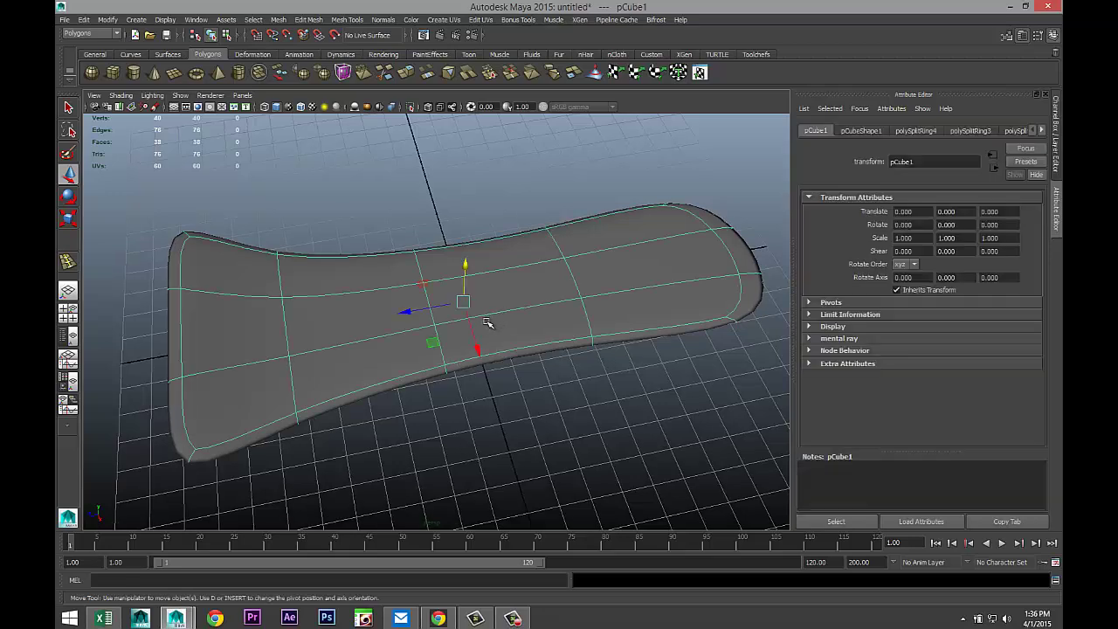
{"action": "key", "text": "1"}
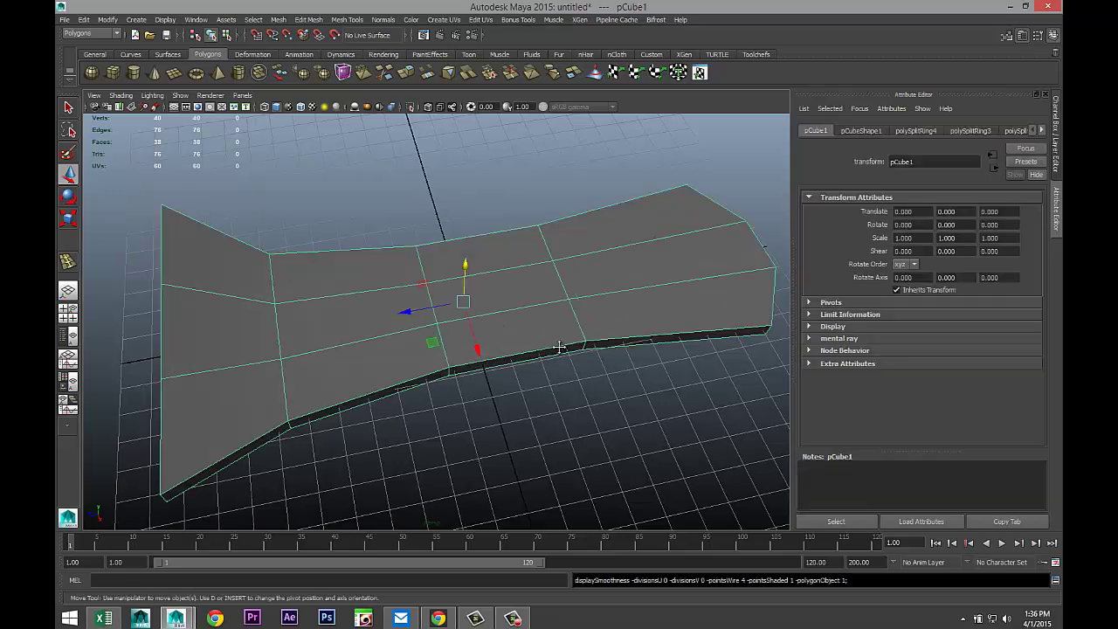
Insert two edge loops across the mesh section nearest the narrow end
{"action": "left_click_drag", "start_coordinate": [559, 348], "coordinate": [495, 343], "text": "alt"}
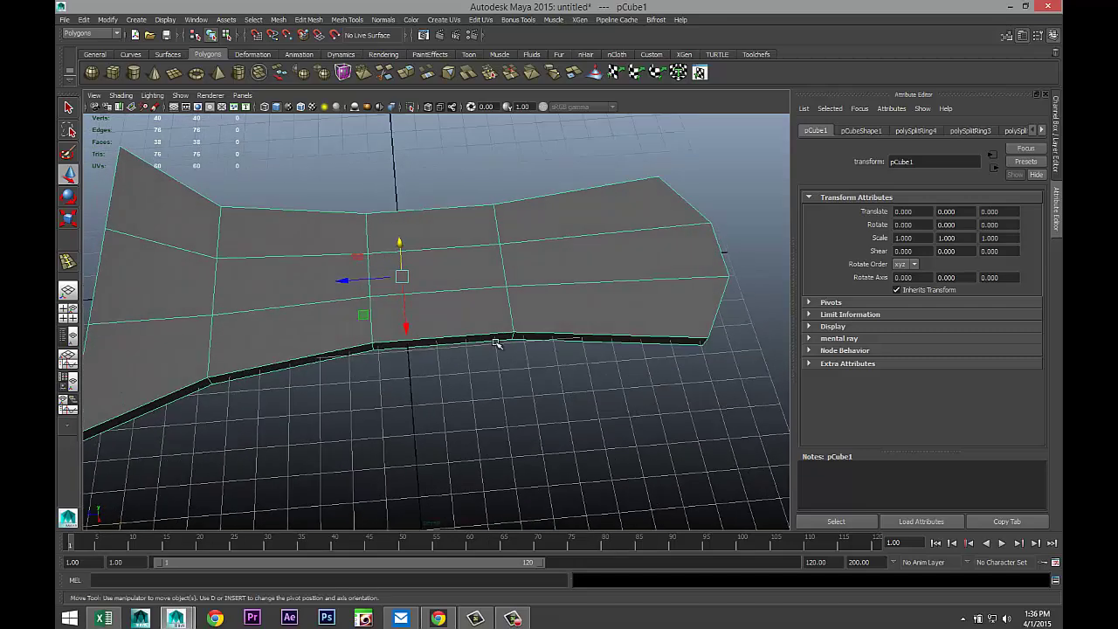
{"action": "left_click", "coordinate": [349, 19]}
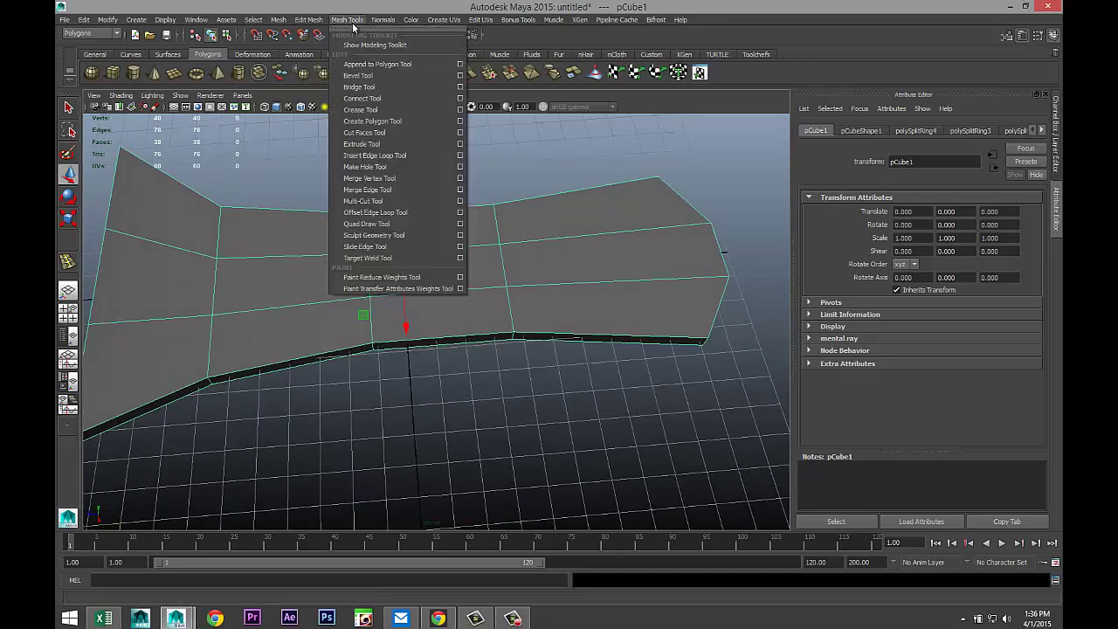
{"action": "left_click", "coordinate": [432, 157]}
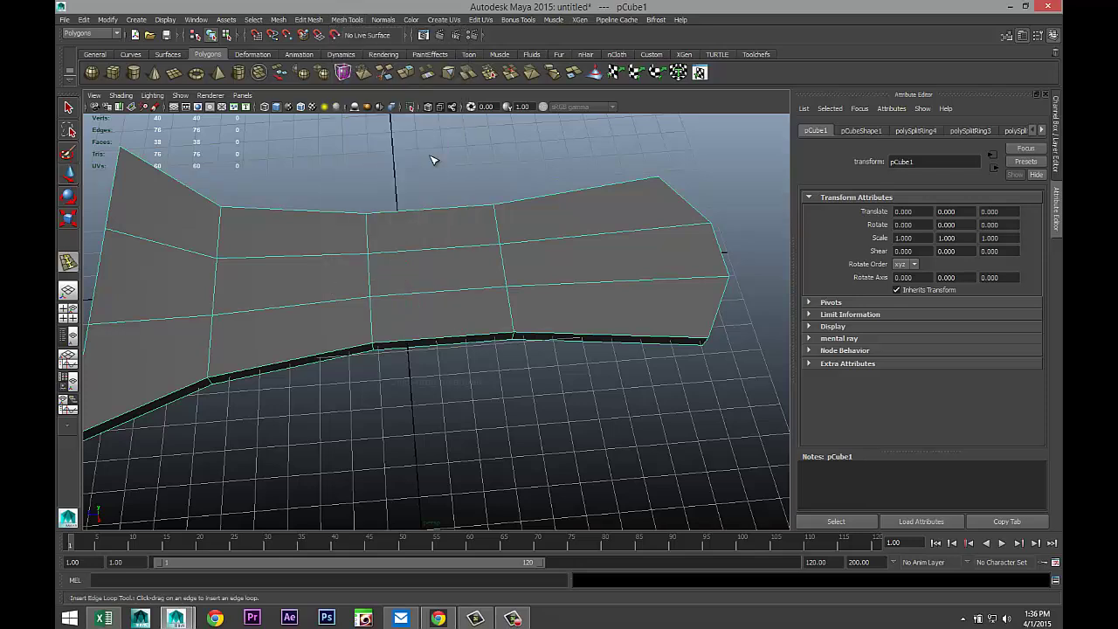
{"action": "left_click", "coordinate": [671, 340]}
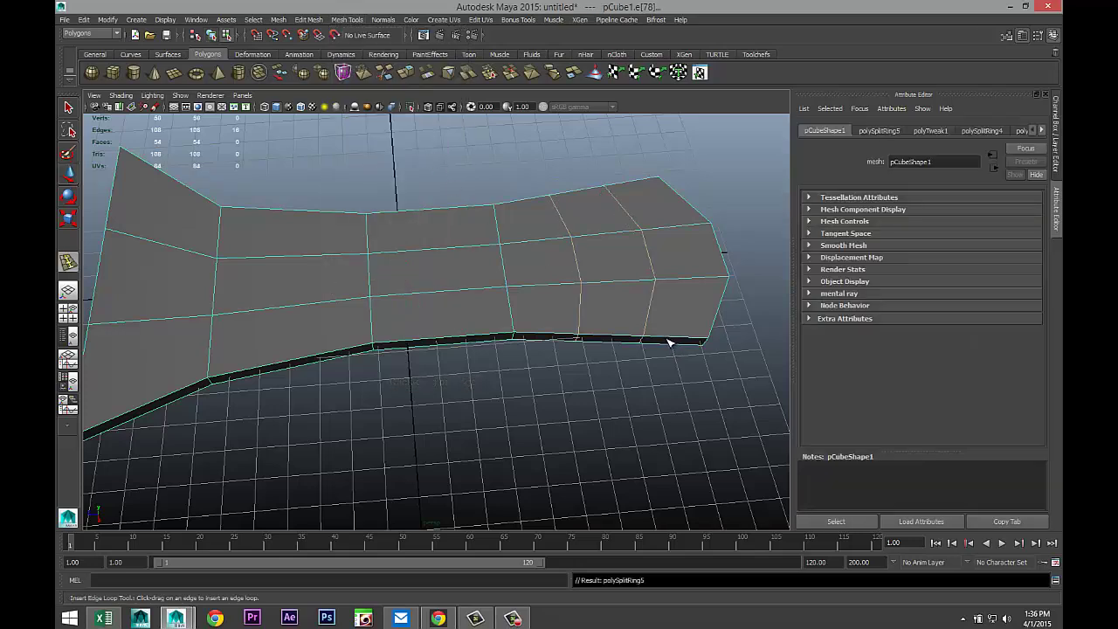
Move both new edge loops toward the narrow end, shifting the inner loop further so they sit close together
{"action": "key", "text": "w"}
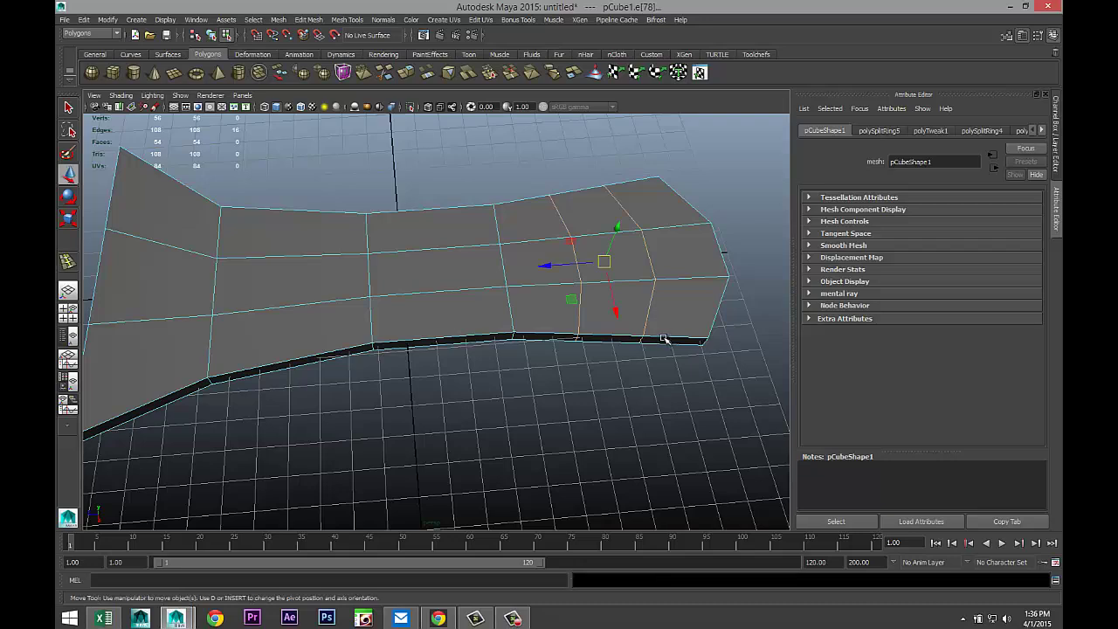
{"action": "mouse_move", "coordinate": [566, 263]}
{"action": "left_mouse_down"}
{"action": "mouse_move", "coordinate": [609, 266]}
{"action": "mouse_move", "coordinate": [583, 270]}
{"action": "left_mouse_up"}
{"action": "double_click", "coordinate": [613, 320]}
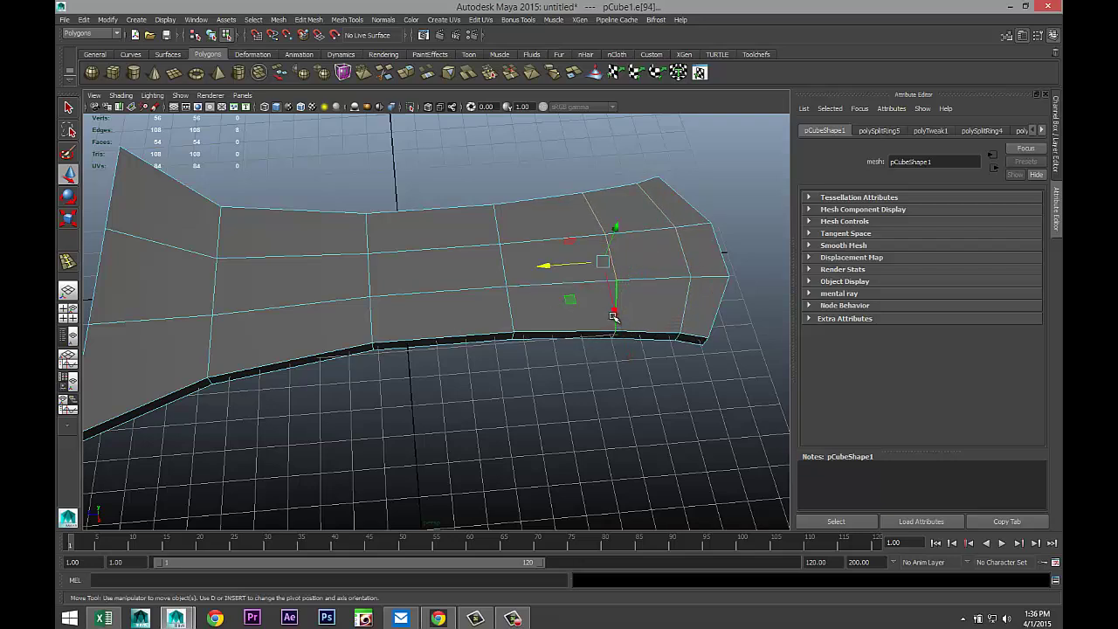
{"action": "left_click_drag", "start_coordinate": [547, 265], "coordinate": [594, 266]}
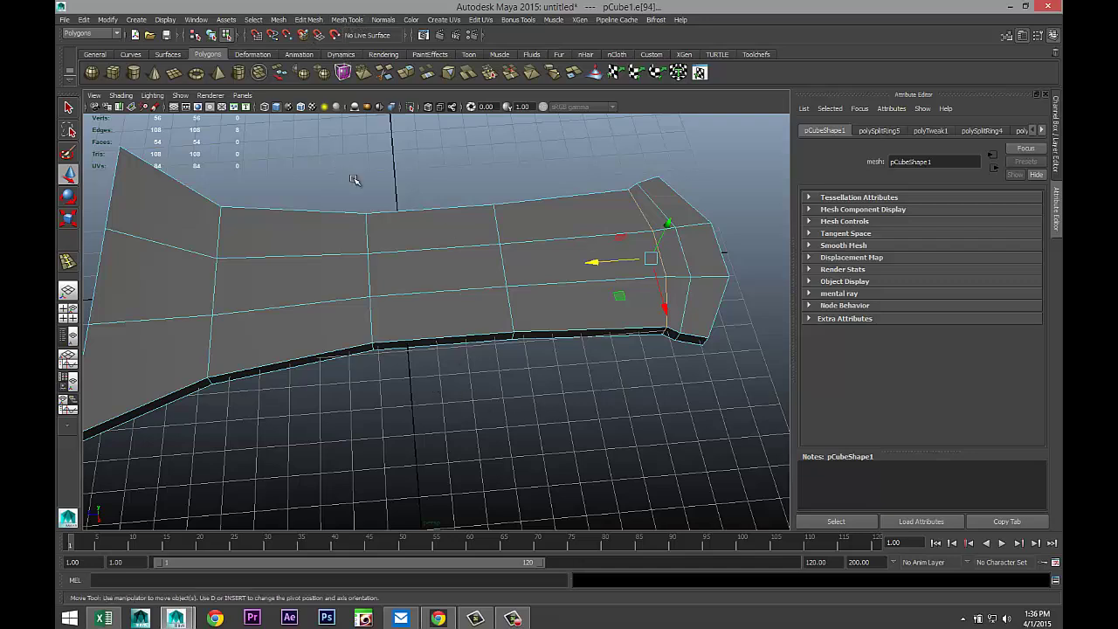
Insert two edge loops in the section beside the flared end and move them close to the flare, forming narrow strips
{"action": "key", "text": "g"}
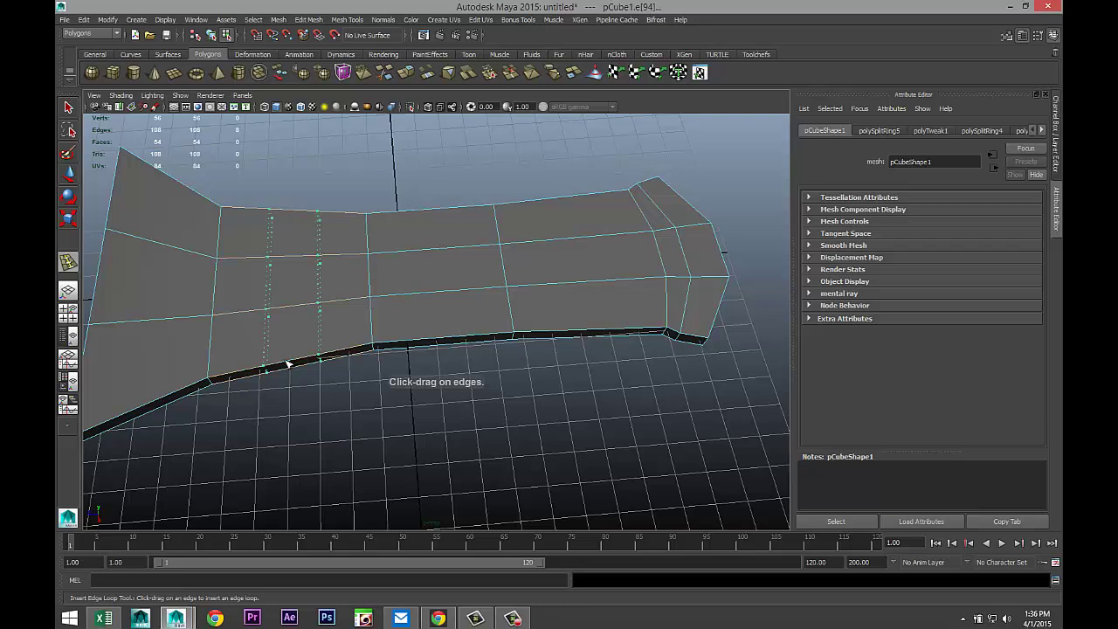
{"action": "left_click_drag", "start_coordinate": [287, 363], "coordinate": [294, 368]}
{"action": "key", "text": "w"}
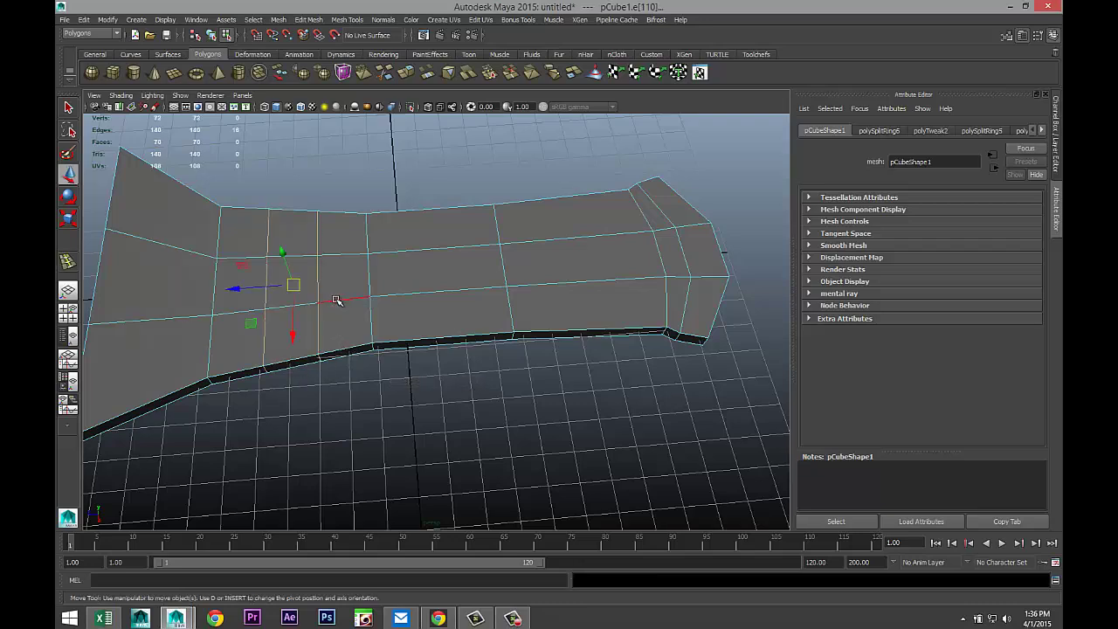
{"action": "left_click_drag", "start_coordinate": [241, 287], "coordinate": [204, 289]}
{"action": "double_click", "coordinate": [281, 337]}
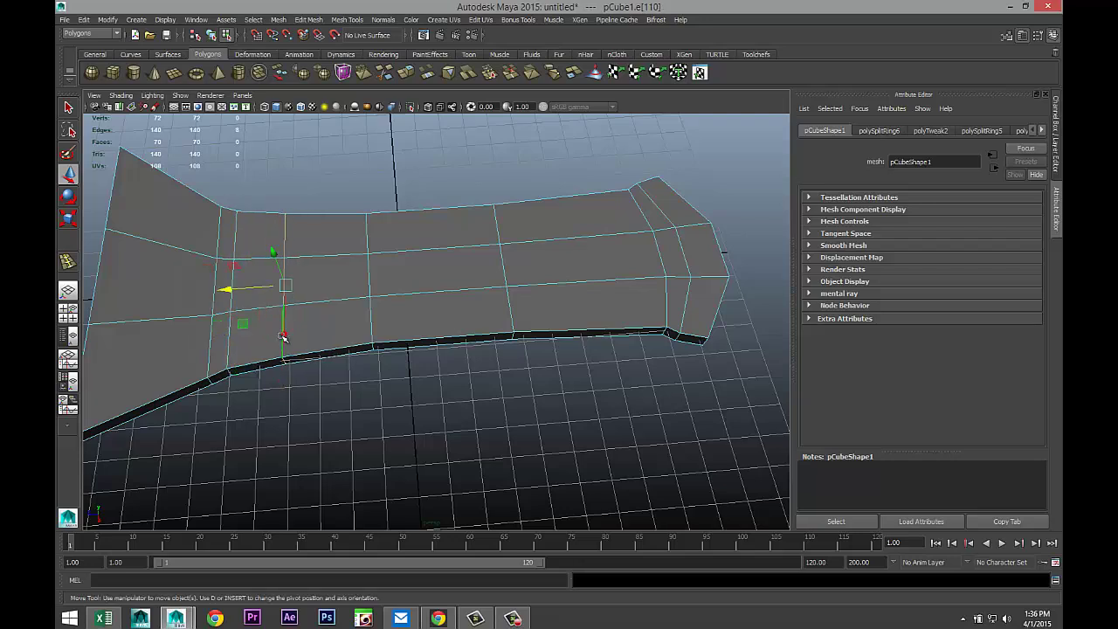
{"action": "left_click_drag", "start_coordinate": [230, 289], "coordinate": [201, 290]}
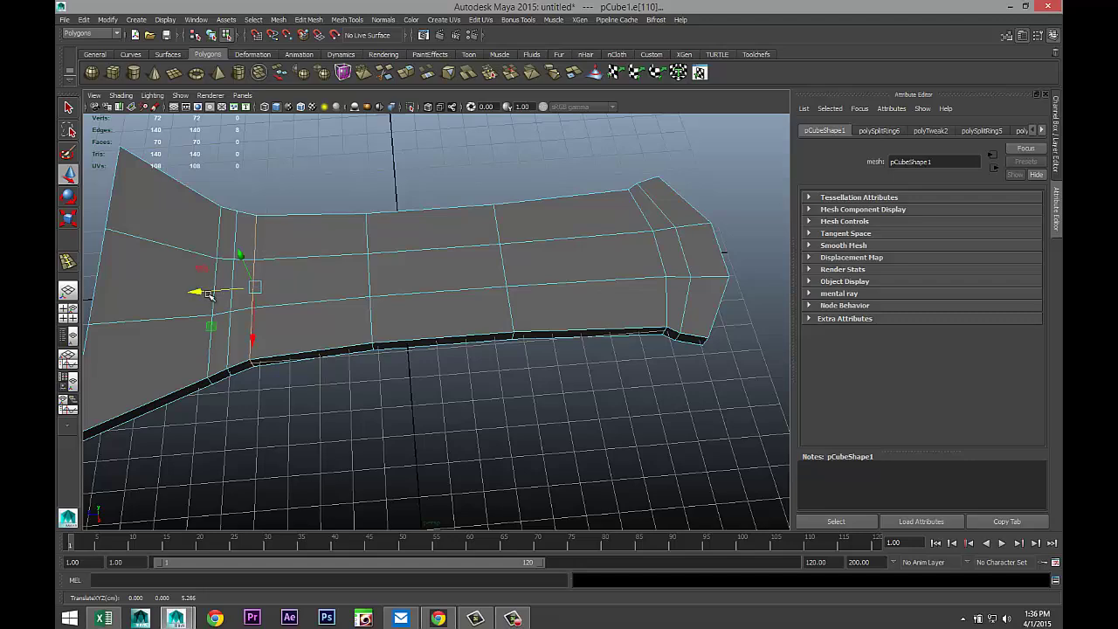
{"action": "left_click", "coordinate": [352, 421]}
Extrude the three top faces of the narrow strip near each end and raise them slightly into ridges
{"action": "scroll", "coordinate": [358, 423], "scroll_direction": "down", "scroll_amount": 5}
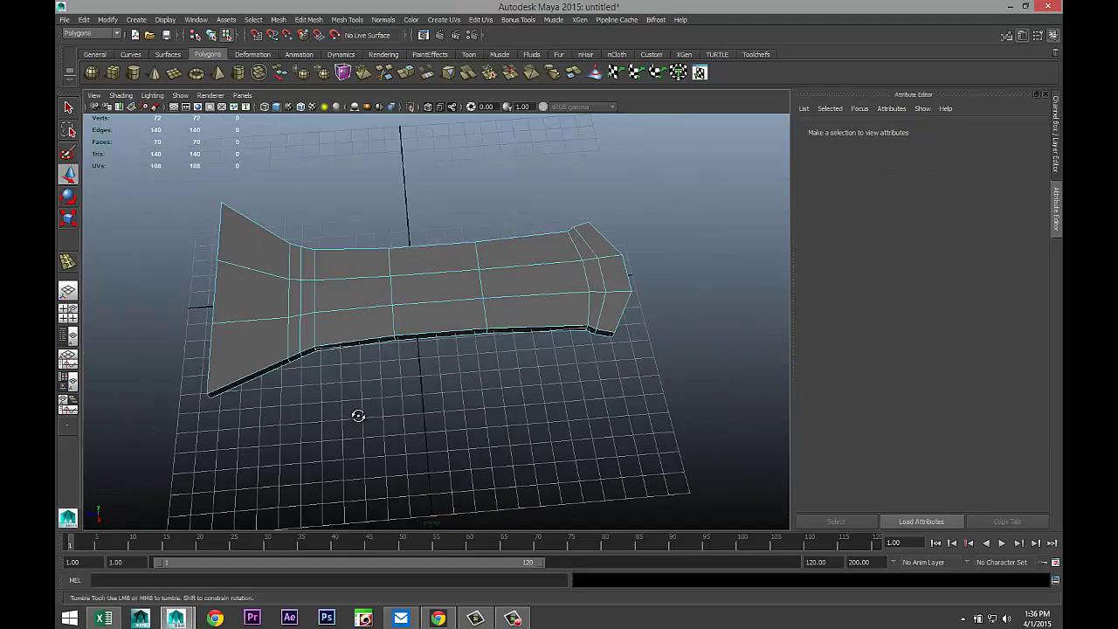
{"action": "left_click_drag", "start_coordinate": [356, 414], "coordinate": [337, 437], "text": "alt"}
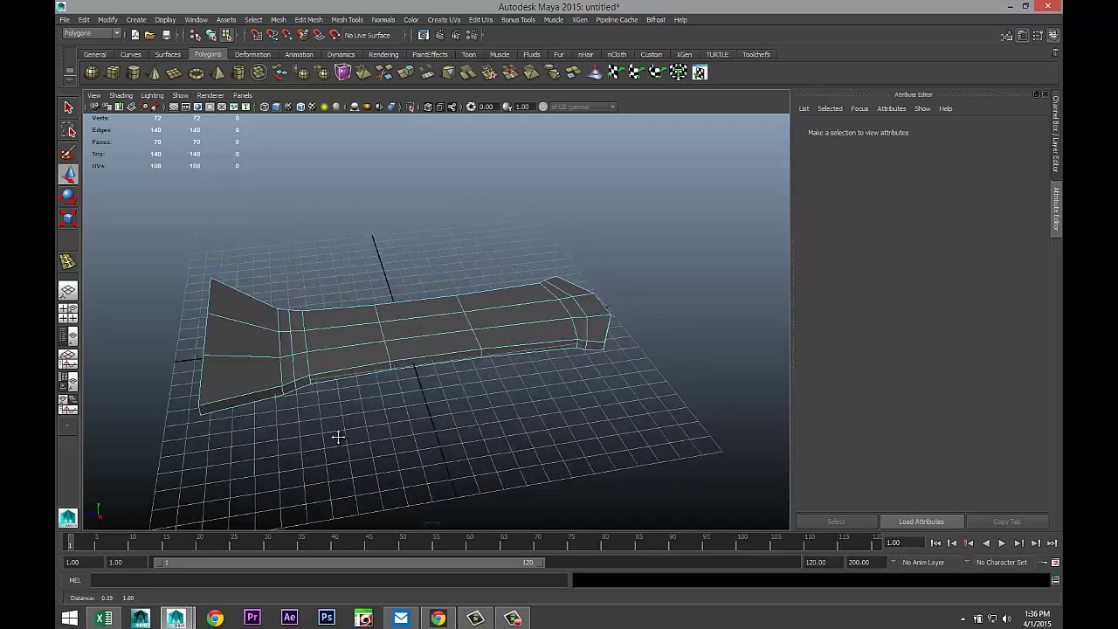
{"action": "scroll", "coordinate": [343, 437], "scroll_direction": "up", "scroll_amount": 2}
{"action": "scroll", "coordinate": [419, 452], "scroll_direction": "up", "scroll_amount": 3}
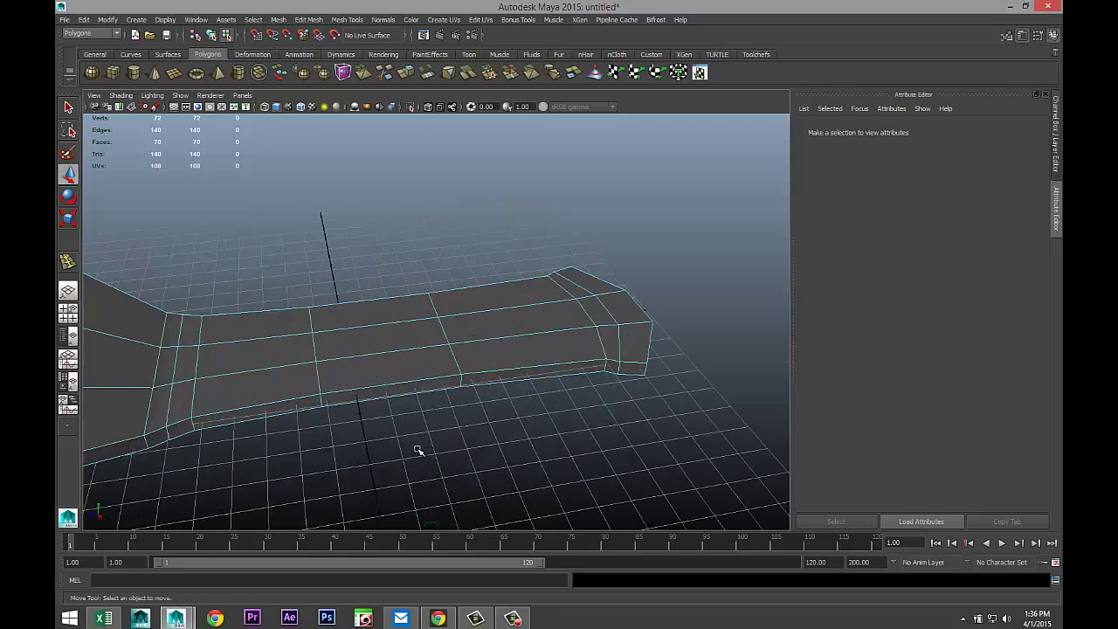
{"action": "right_click", "coordinate": [576, 291]}
{"action": "right_click_drag", "start_coordinate": [576, 293], "coordinate": [578, 320]}
{"action": "left_click", "coordinate": [608, 349]}
{"action": "double_click", "coordinate": [581, 297]}
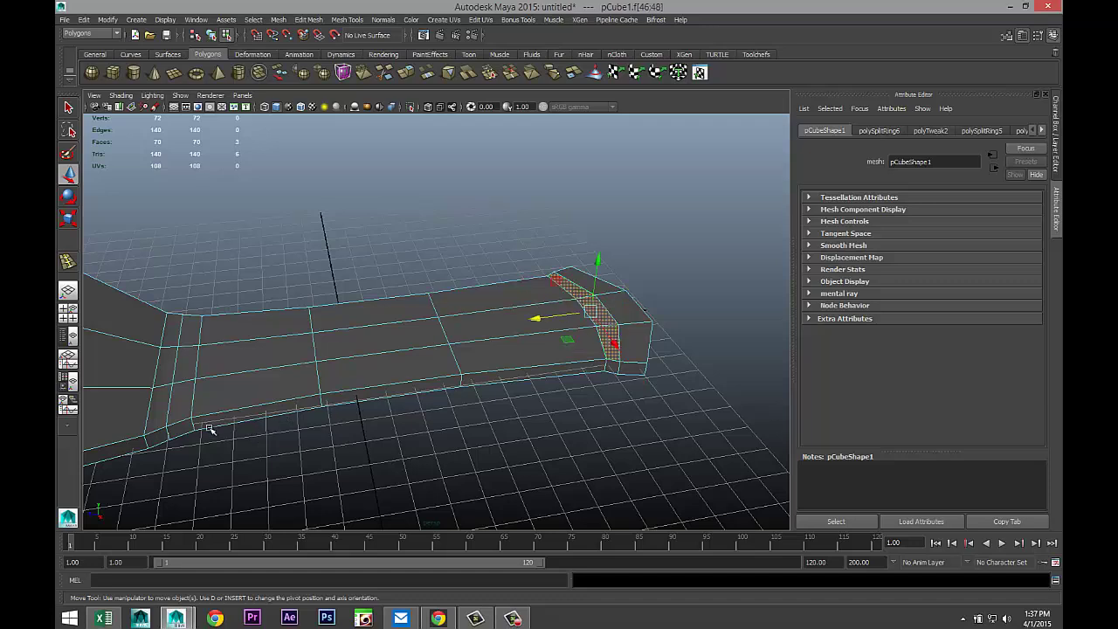
{"action": "left_click", "coordinate": [154, 414], "text": "shift"}
{"action": "left_click", "coordinate": [170, 332], "text": "shift"}
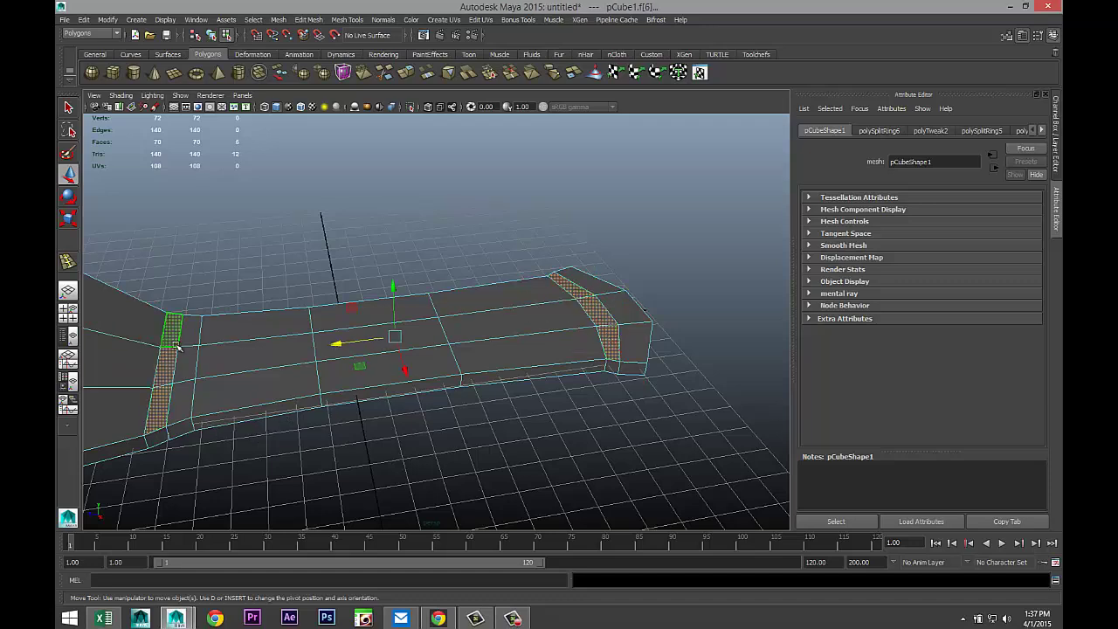
{"action": "left_click", "coordinate": [295, 21]}
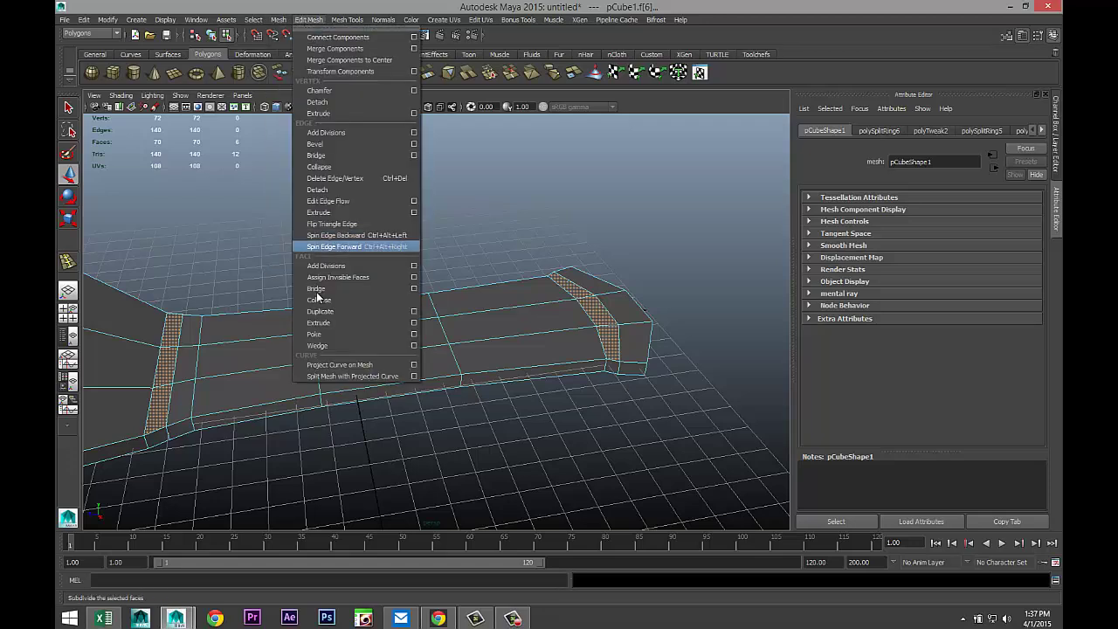
{"action": "left_click", "coordinate": [325, 323]}
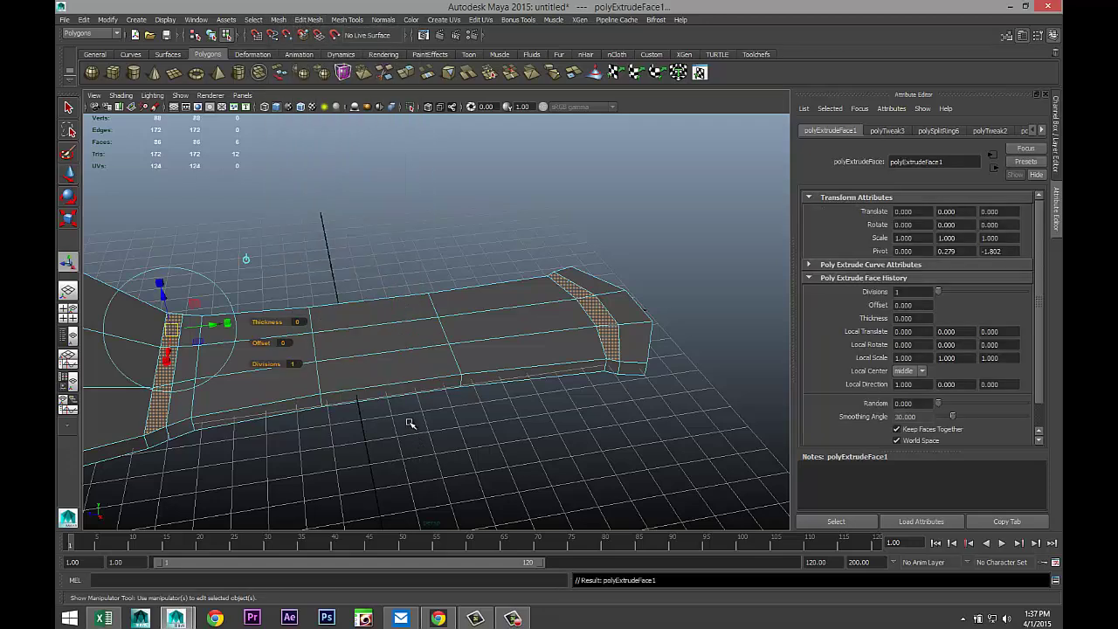
{"action": "left_click_drag", "start_coordinate": [393, 289], "coordinate": [394, 276]}
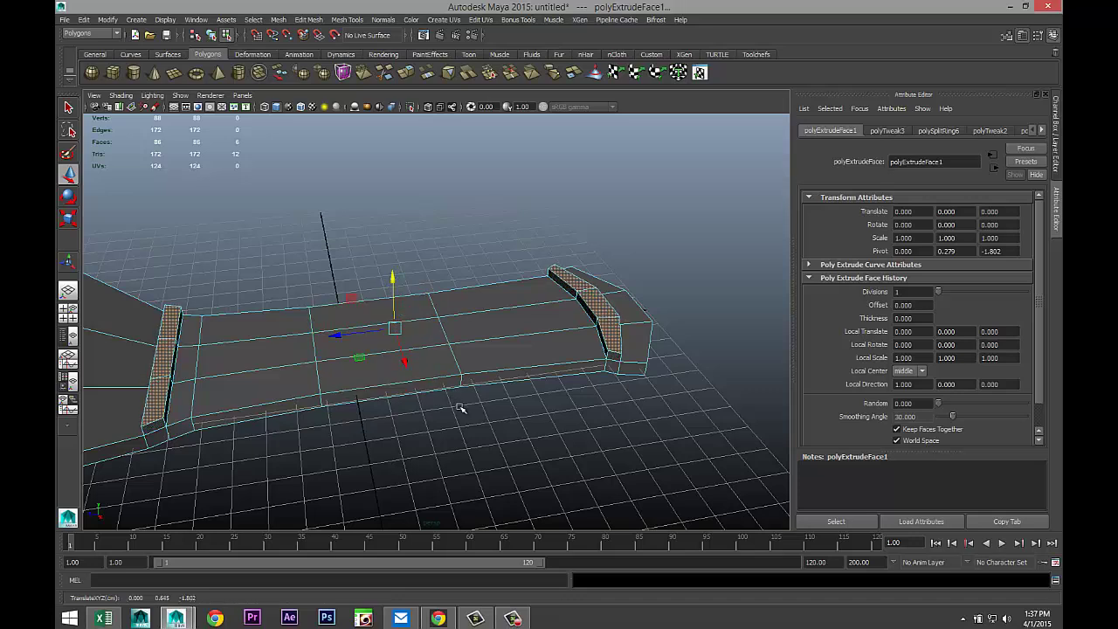
Scale the raised ridge faces across the handle's width, then clear the selection and inspect the shape
{"action": "key", "text": "r"}
{"action": "left_click_drag", "start_coordinate": [403, 358], "coordinate": [506, 404]}
{"action": "left_click", "coordinate": [593, 431]}
{"action": "key", "text": "f"}
{"action": "left_click_drag", "start_coordinate": [599, 431], "coordinate": [528, 401], "text": "alt"}
{"action": "scroll", "coordinate": [533, 397], "scroll_direction": "up", "scroll_amount": 5}
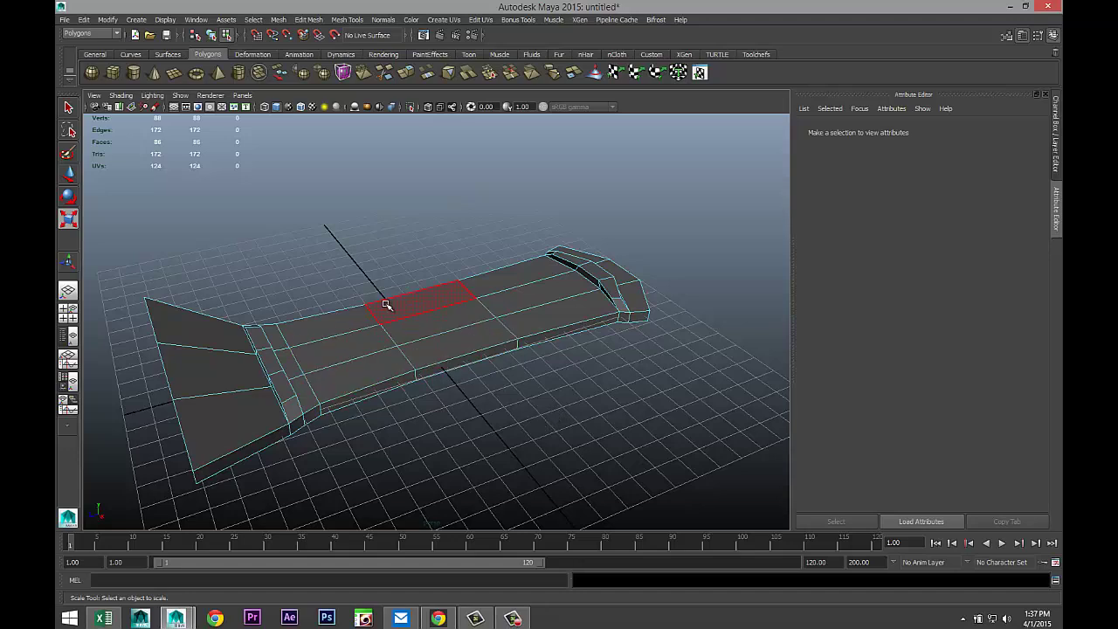
Create a thin rectangular polygon box on the grid beside the handle mesh
{"action": "scroll", "coordinate": [387, 304], "scroll_direction": "down", "scroll_amount": 3}
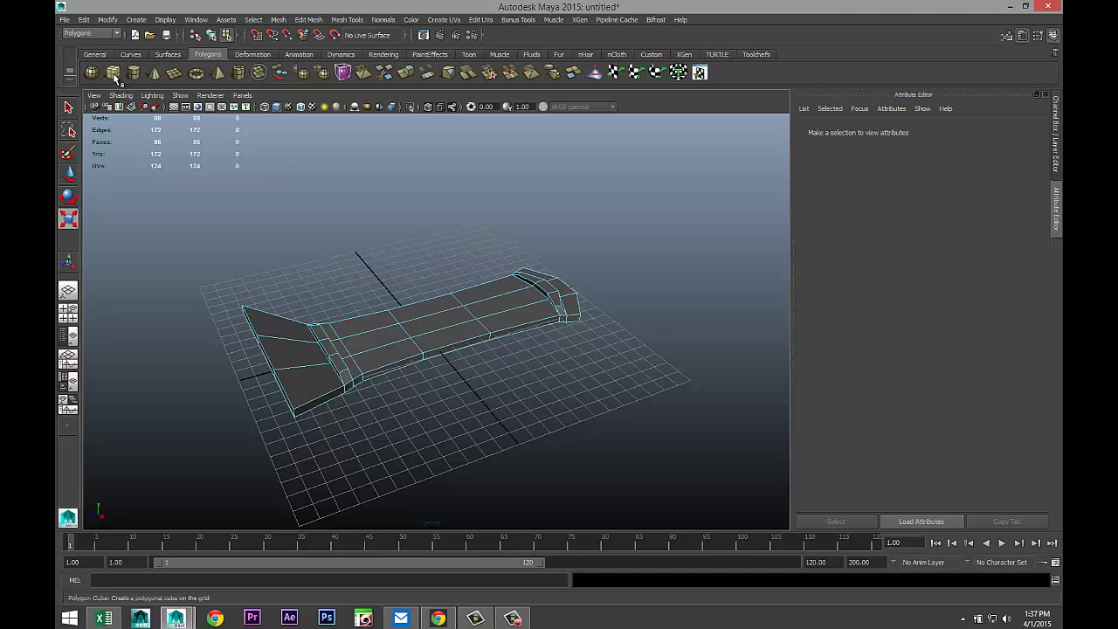
{"action": "left_click", "coordinate": [114, 74]}
{"action": "left_click_drag", "start_coordinate": [392, 451], "coordinate": [546, 449]}
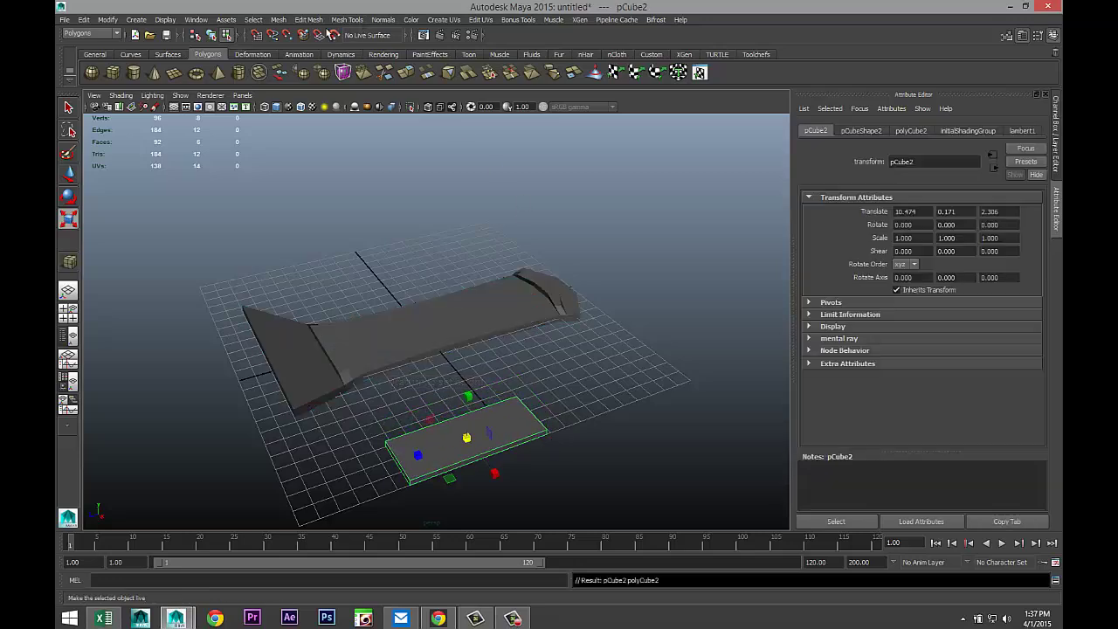
Set the Insert Edge Loop tool to 10 loops and insert them across the new box's length
{"action": "left_click", "coordinate": [347, 19]}
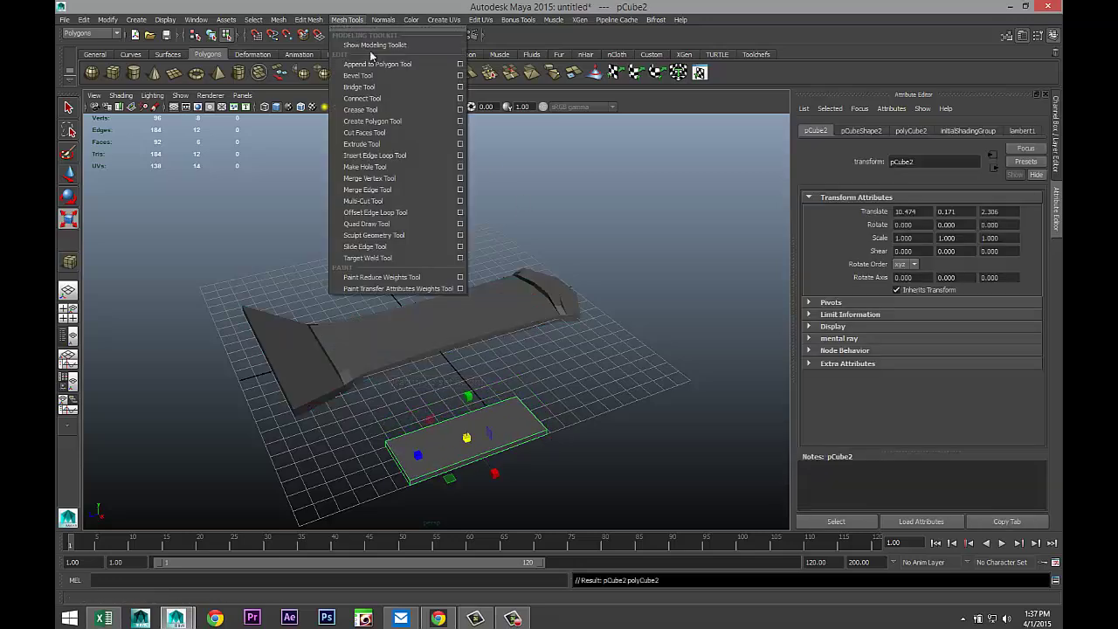
{"action": "left_click", "coordinate": [460, 157]}
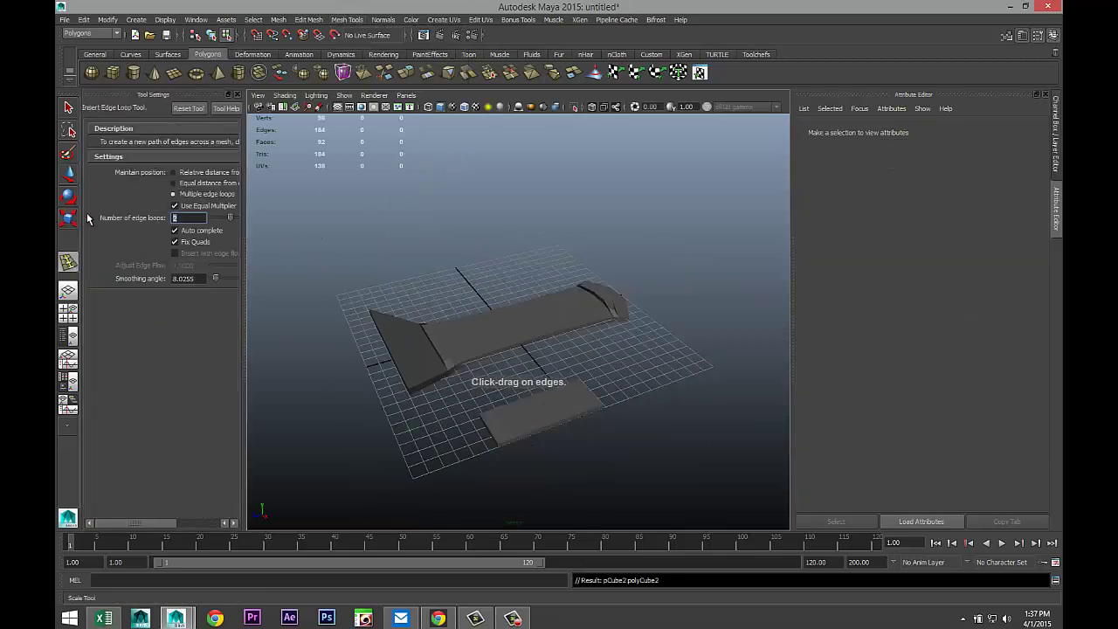
{"action": "type", "text": "10"}
{"action": "key", "text": "Return"}
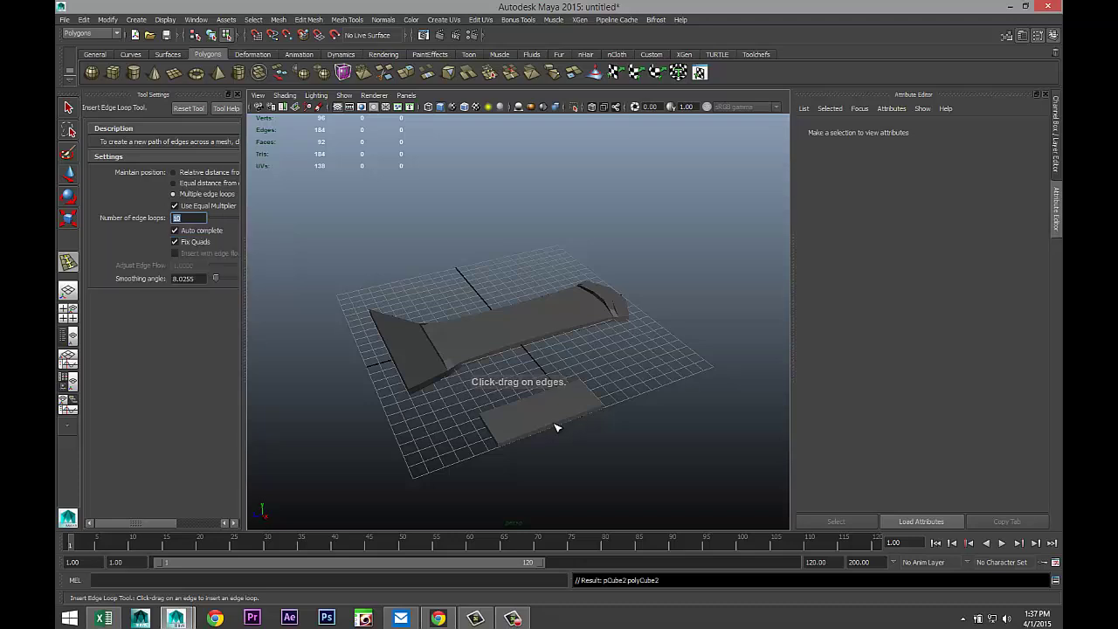
{"action": "left_click", "coordinate": [555, 427]}
{"action": "left_click_drag", "start_coordinate": [555, 427], "coordinate": [555, 427]}
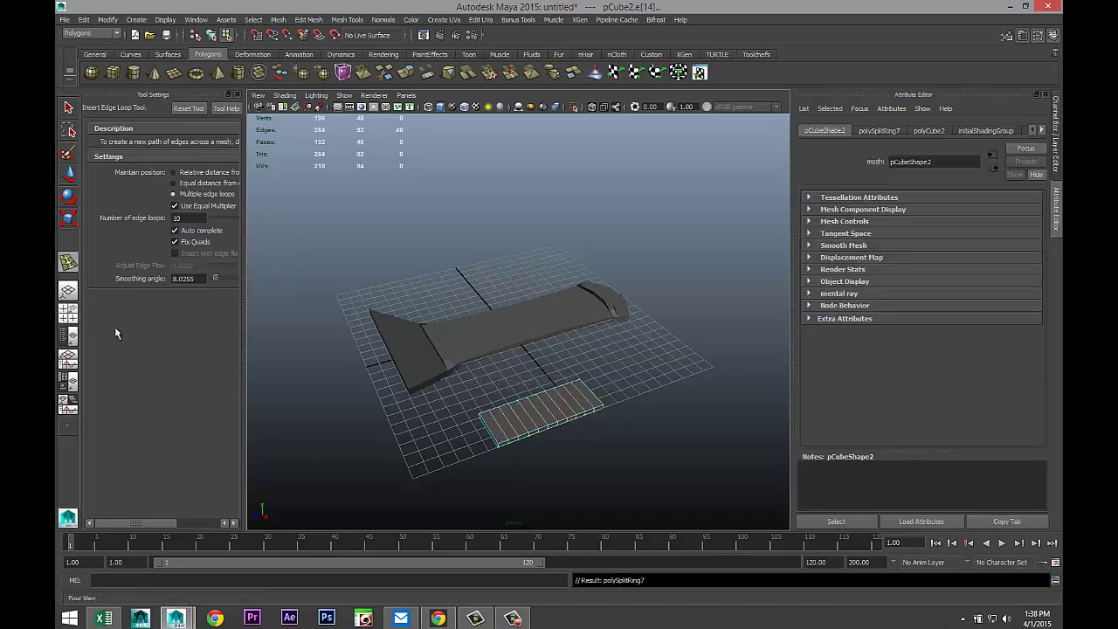
In the side view, move the handle mesh up by about 7.18 units, clear of the segmented box
{"action": "left_click", "coordinate": [67, 311]}
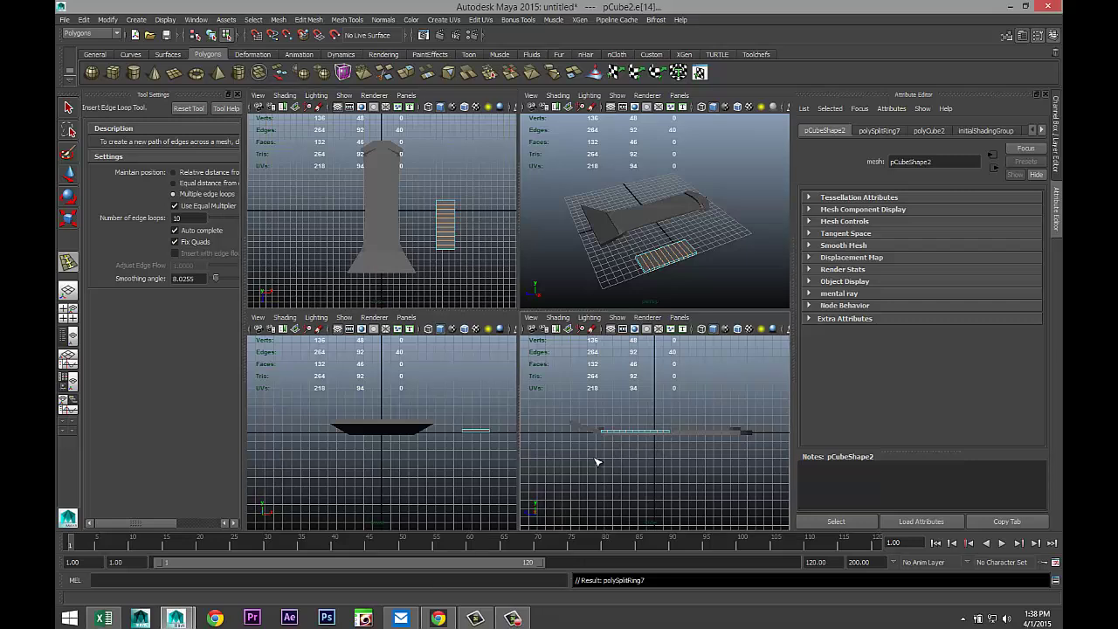
{"action": "key", "text": "space"}
{"action": "scroll", "coordinate": [479, 442], "scroll_direction": "up", "scroll_amount": 5}
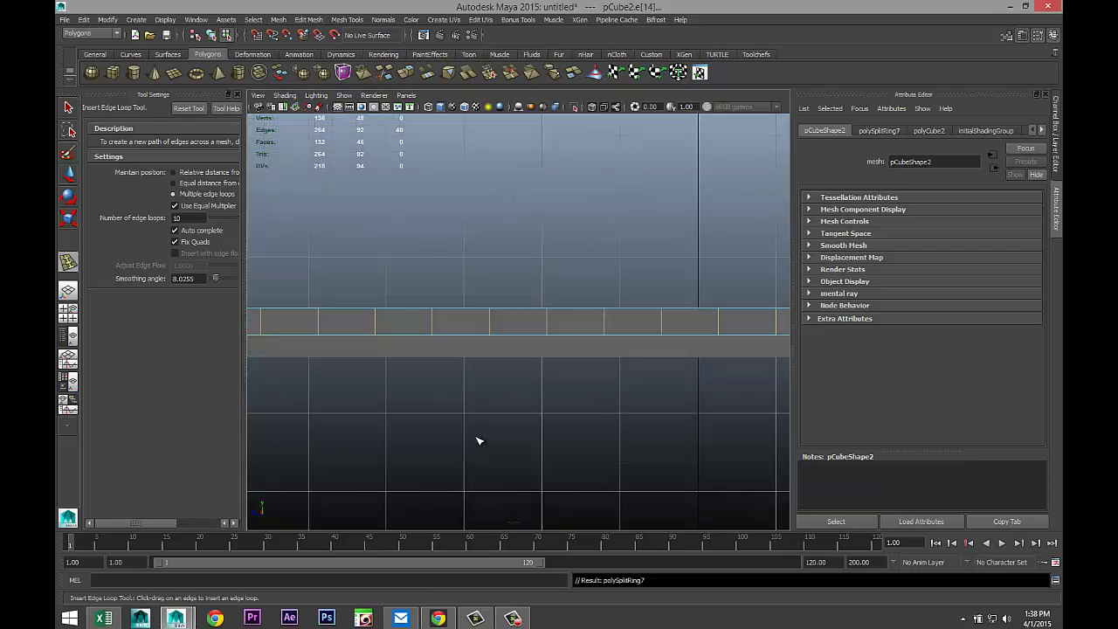
{"action": "scroll", "coordinate": [479, 441], "scroll_direction": "down", "scroll_amount": 5}
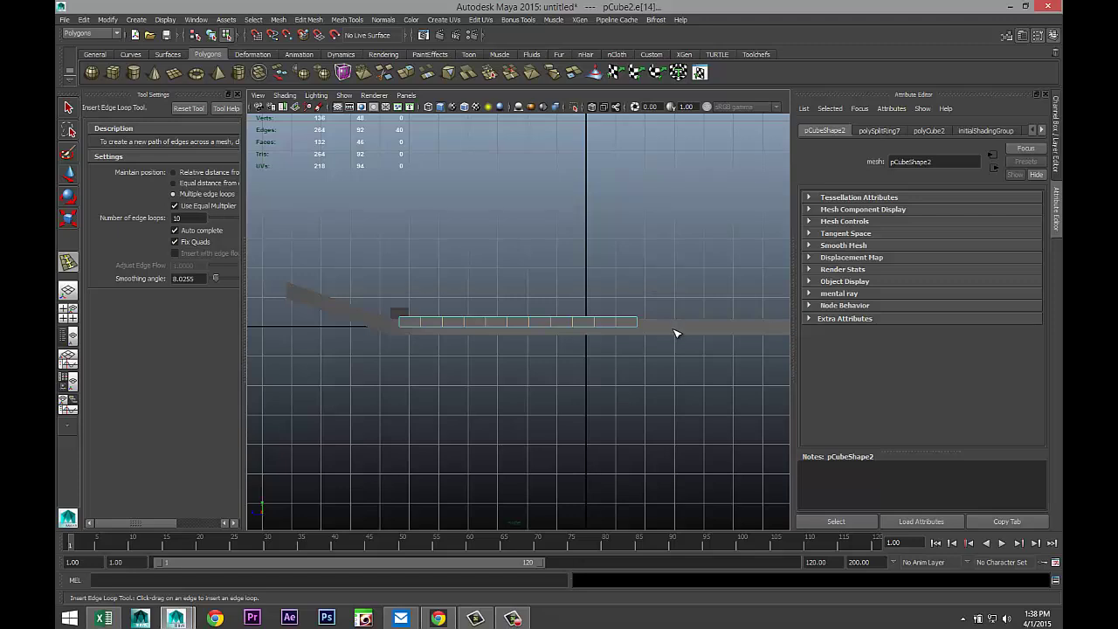
{"action": "right_click_drag", "start_coordinate": [675, 333], "coordinate": [714, 316]}
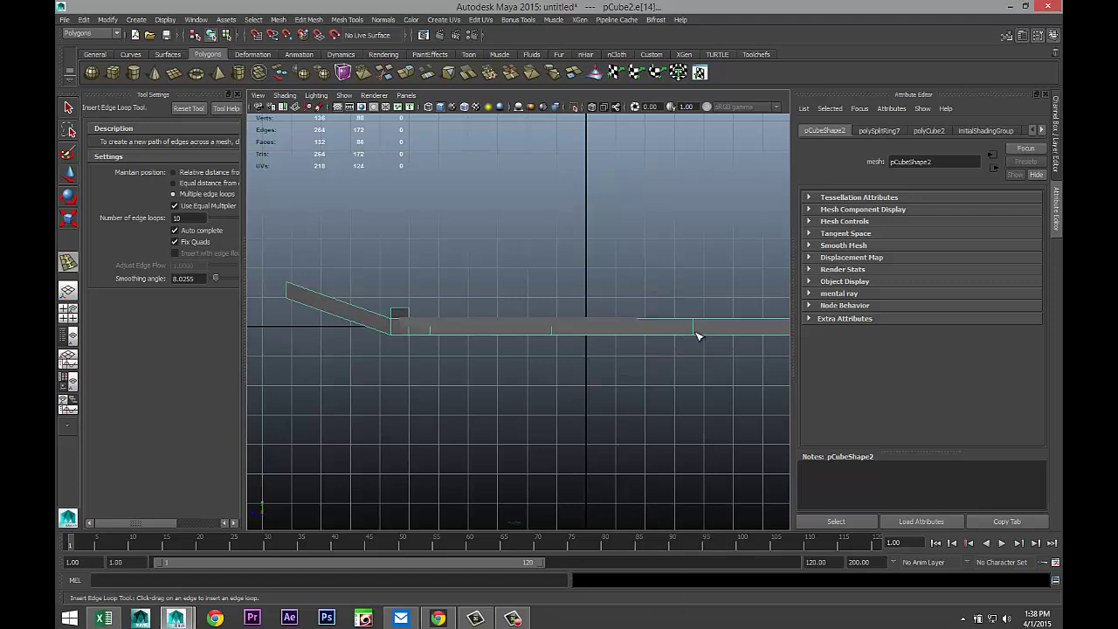
{"action": "left_click", "coordinate": [697, 334]}
{"action": "key", "text": "w"}
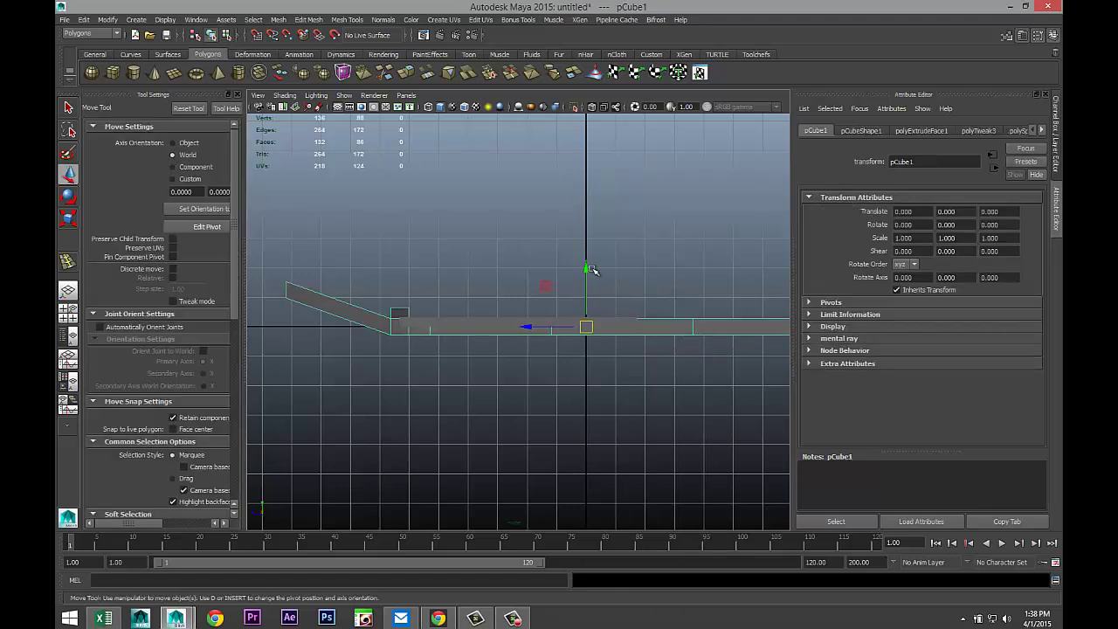
{"action": "left_click_drag", "start_coordinate": [591, 270], "coordinate": [587, 145]}
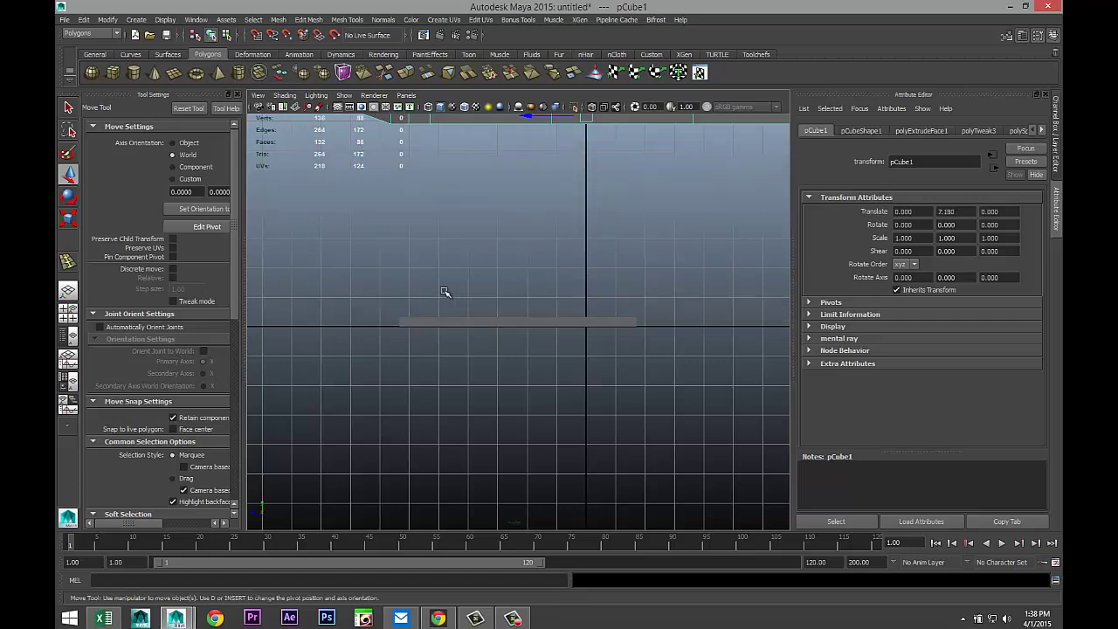
Raise progressively narrower groups of the segmented box's middle vertices to form an arch, with the central ones at about 1.45 units high
{"action": "left_click_drag", "start_coordinate": [444, 292], "coordinate": [541, 412]}
{"action": "scroll", "coordinate": [417, 324], "scroll_direction": "up", "scroll_amount": 2}
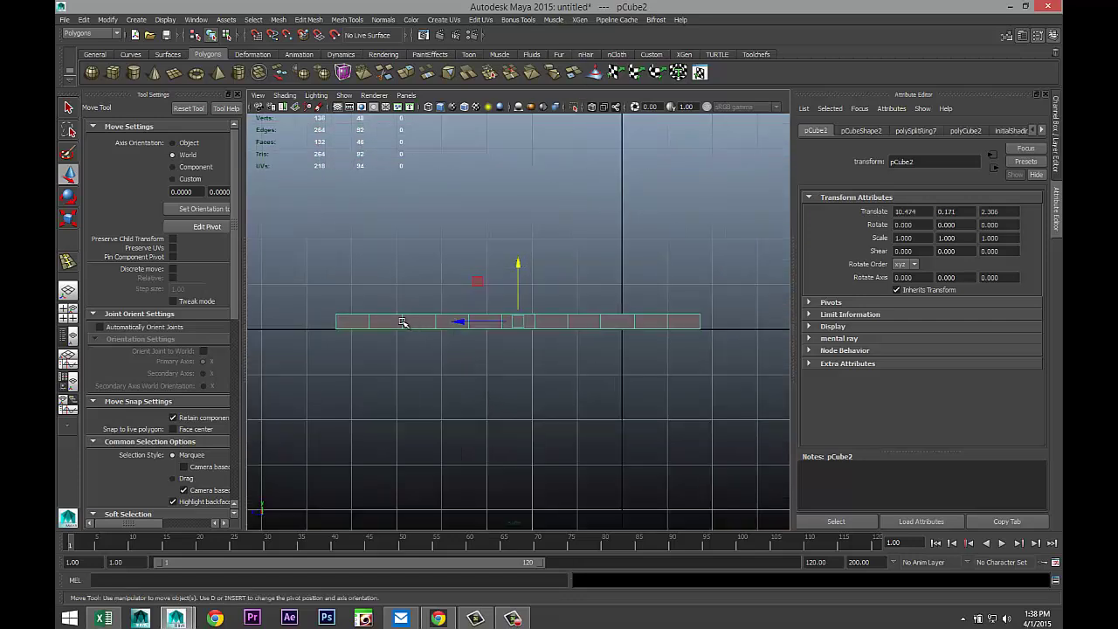
{"action": "right_click_drag", "start_coordinate": [400, 323], "coordinate": [362, 324]}
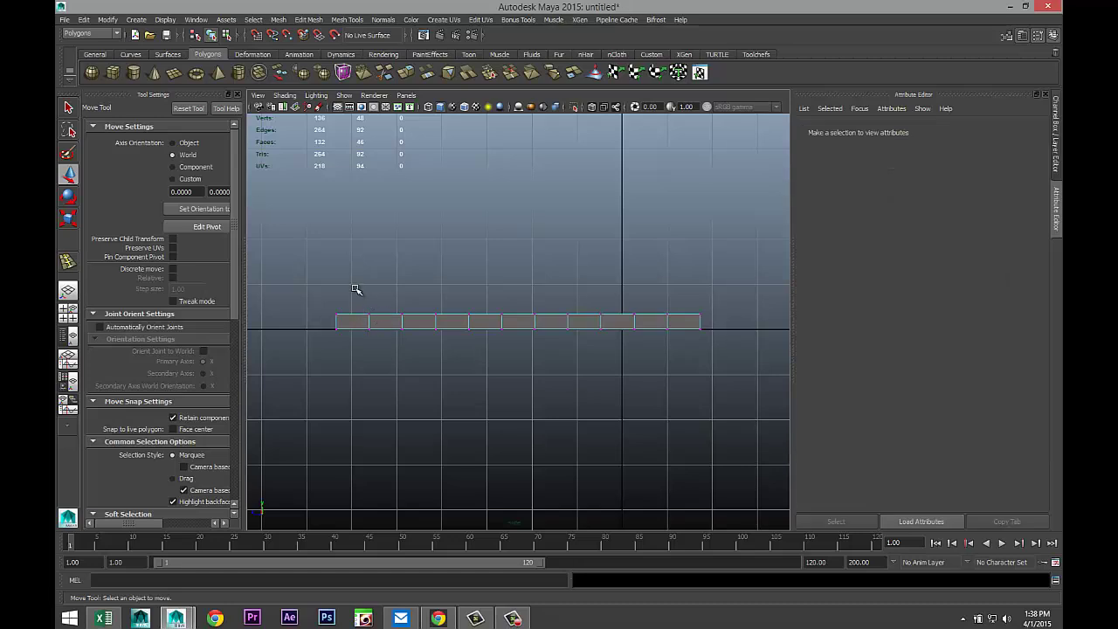
{"action": "left_click_drag", "start_coordinate": [384, 310], "coordinate": [654, 372]}
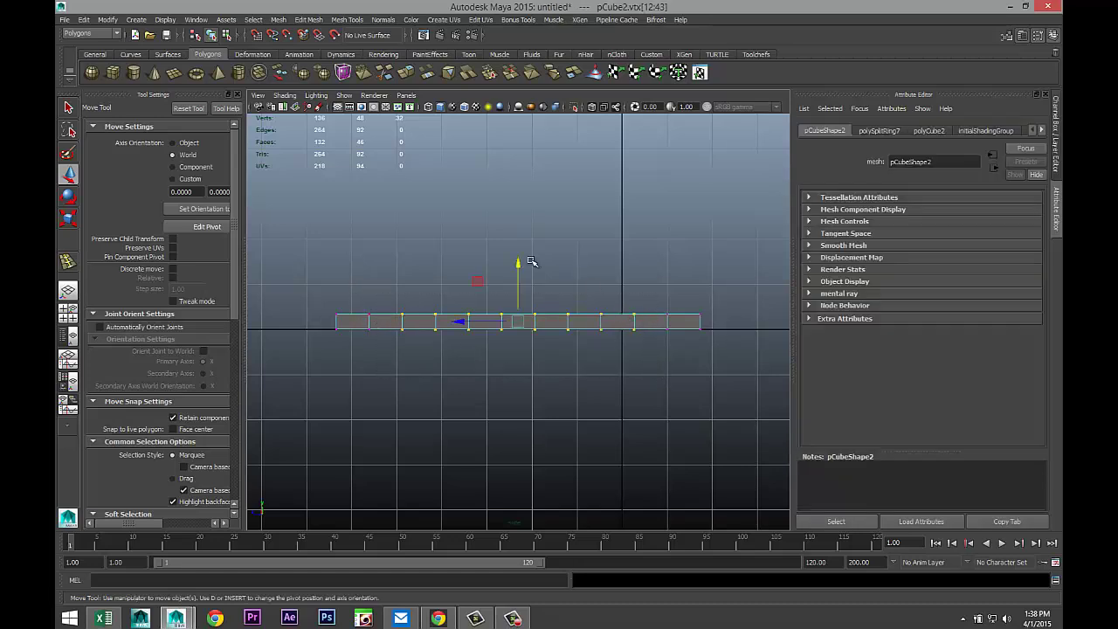
{"action": "left_click_drag", "start_coordinate": [517, 264], "coordinate": [518, 240]}
{"action": "left_click_drag", "start_coordinate": [418, 267], "coordinate": [621, 345]}
{"action": "left_click_drag", "start_coordinate": [518, 238], "coordinate": [518, 225]}
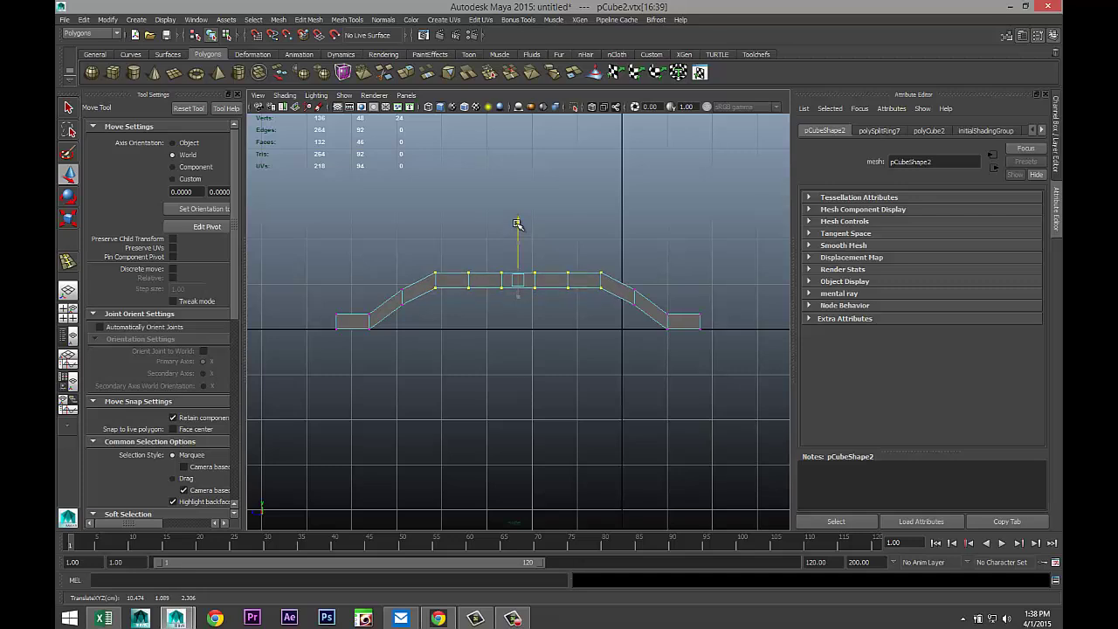
{"action": "left_click_drag", "start_coordinate": [463, 289], "coordinate": [582, 330]}
{"action": "left_click_drag", "start_coordinate": [518, 223], "coordinate": [561, 313]}
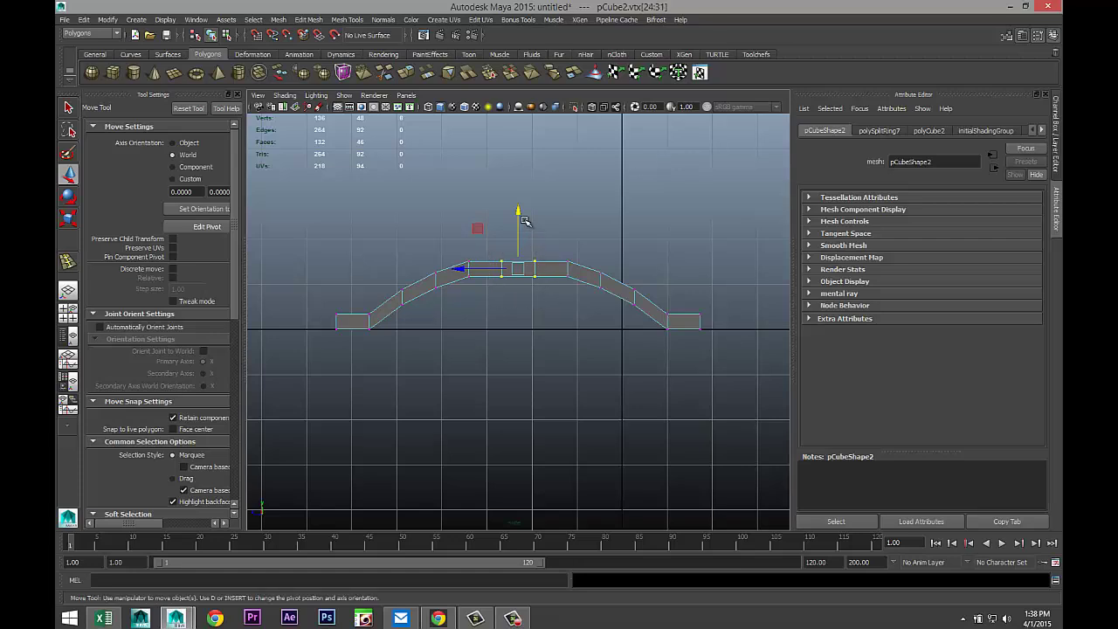
{"action": "left_click_drag", "start_coordinate": [518, 214], "coordinate": [518, 209]}
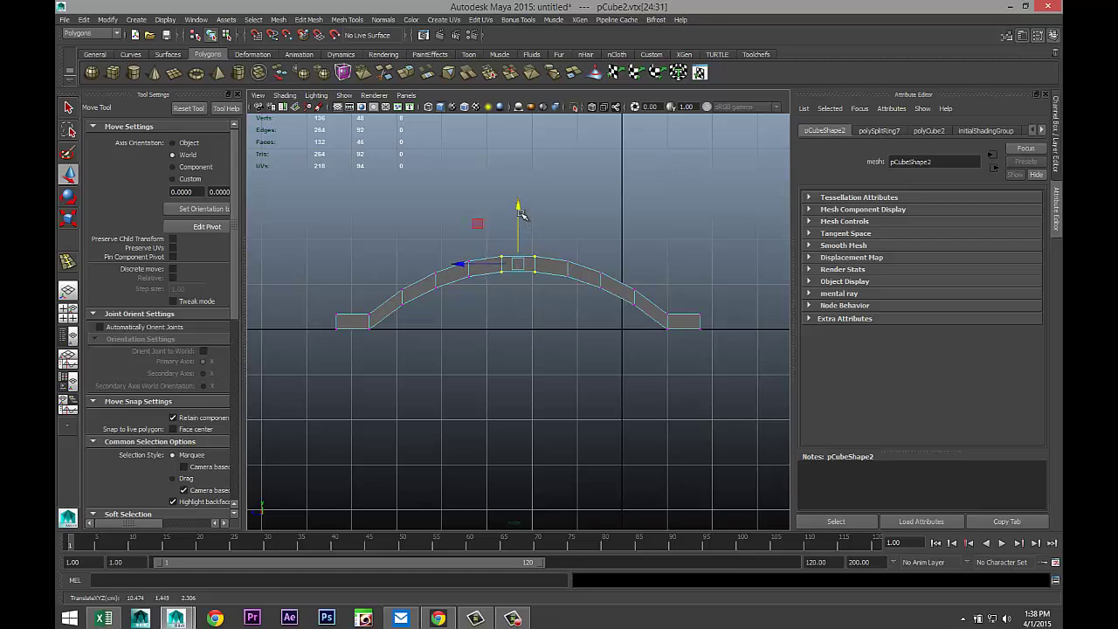
Steepen the arch in the side view by raising its inner vertex groups again, bringing the central vertices to about 2.05 units high
{"action": "key", "text": "space"}
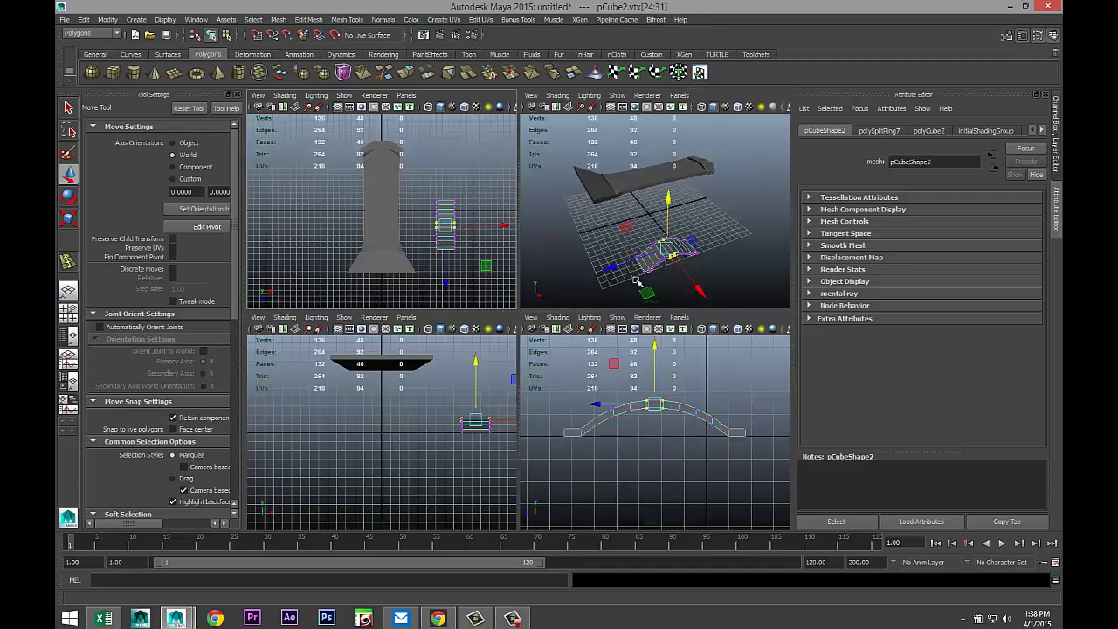
{"action": "key", "text": "space"}
{"action": "left_click_drag", "start_coordinate": [556, 345], "coordinate": [561, 416], "text": "alt"}
{"action": "key", "text": "space"}
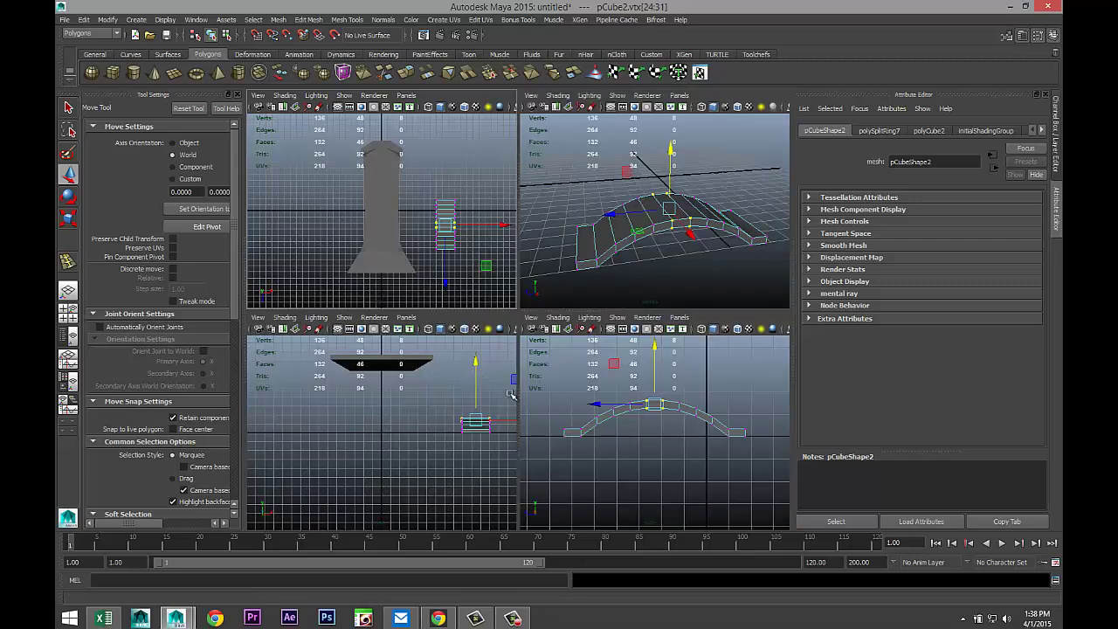
{"action": "key", "text": "space"}
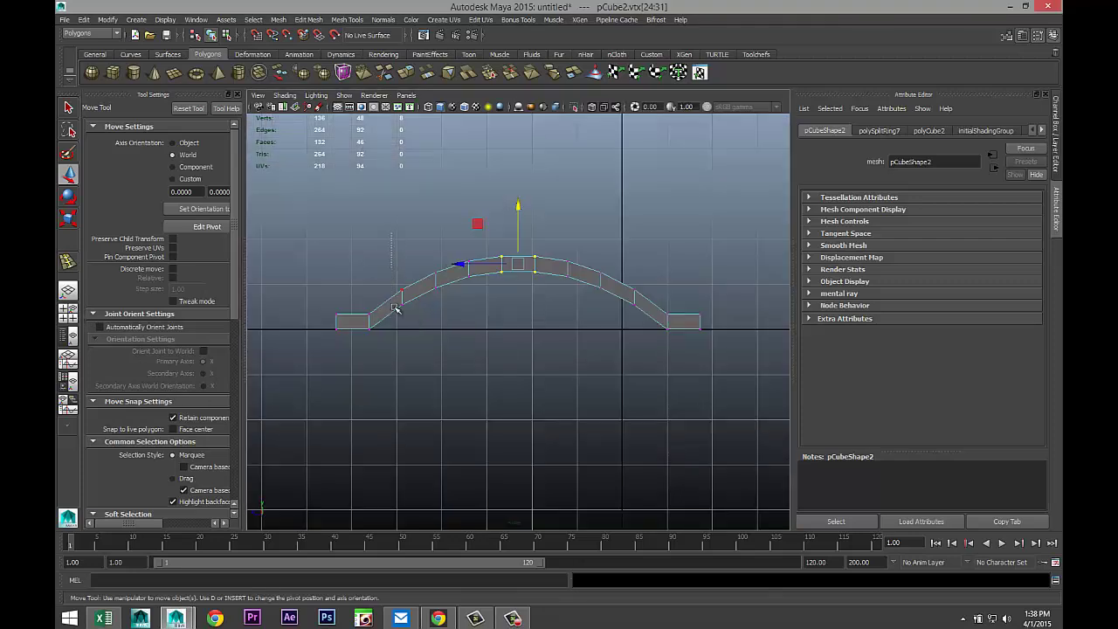
{"action": "left_click_drag", "start_coordinate": [391, 232], "coordinate": [650, 381]}
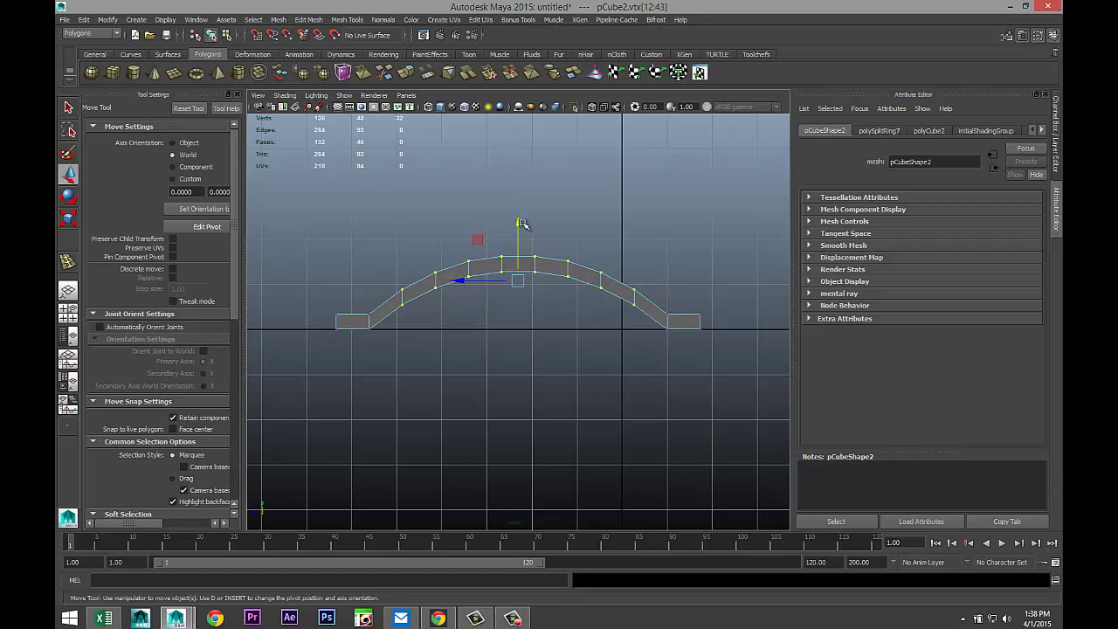
{"action": "left_click_drag", "start_coordinate": [520, 228], "coordinate": [519, 217]}
{"action": "left_click_drag", "start_coordinate": [423, 225], "coordinate": [447, 293]}
{"action": "left_click_drag", "start_coordinate": [602, 223], "coordinate": [568, 274]}
{"action": "left_click_drag", "start_coordinate": [517, 211], "coordinate": [517, 200]}
{"action": "mouse_move", "coordinate": [456, 216]}
{"action": "left_mouse_down"}
{"action": "mouse_move", "coordinate": [477, 278]}
{"action": "mouse_move", "coordinate": [576, 297]}
{"action": "left_mouse_up"}
{"action": "left_click_drag", "start_coordinate": [522, 204], "coordinate": [519, 185]}
{"action": "left_click_drag", "start_coordinate": [554, 274], "coordinate": [518, 181]}
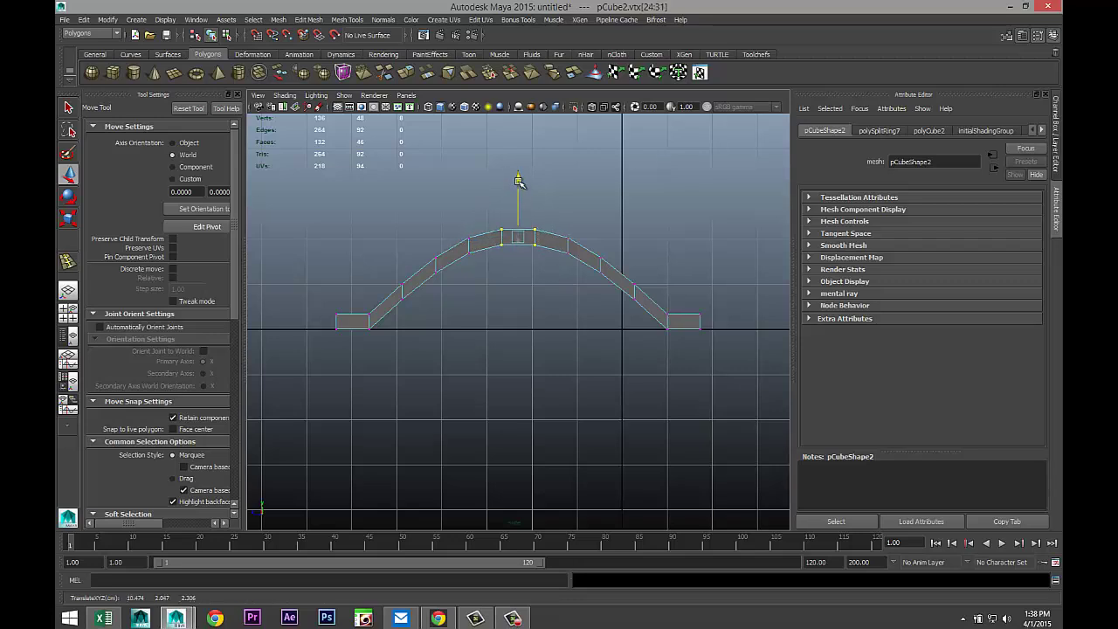
Set the Insert Edge Loop tool to 2 loops and insert them along the full length of the arched box
{"action": "left_click", "coordinate": [76, 315]}
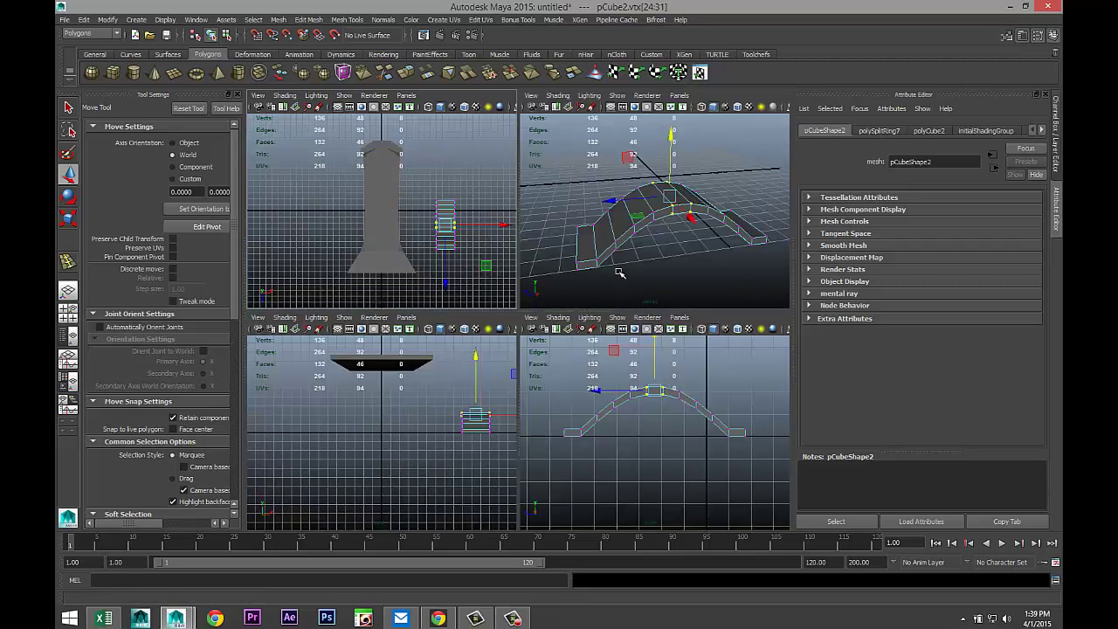
{"action": "key", "text": "space"}
{"action": "scroll", "coordinate": [551, 324], "scroll_direction": "down", "scroll_amount": 3}
{"action": "scroll", "coordinate": [552, 326], "scroll_direction": "up", "scroll_amount": 2}
{"action": "left_click_drag", "start_coordinate": [431, 376], "coordinate": [529, 401], "text": "alt"}
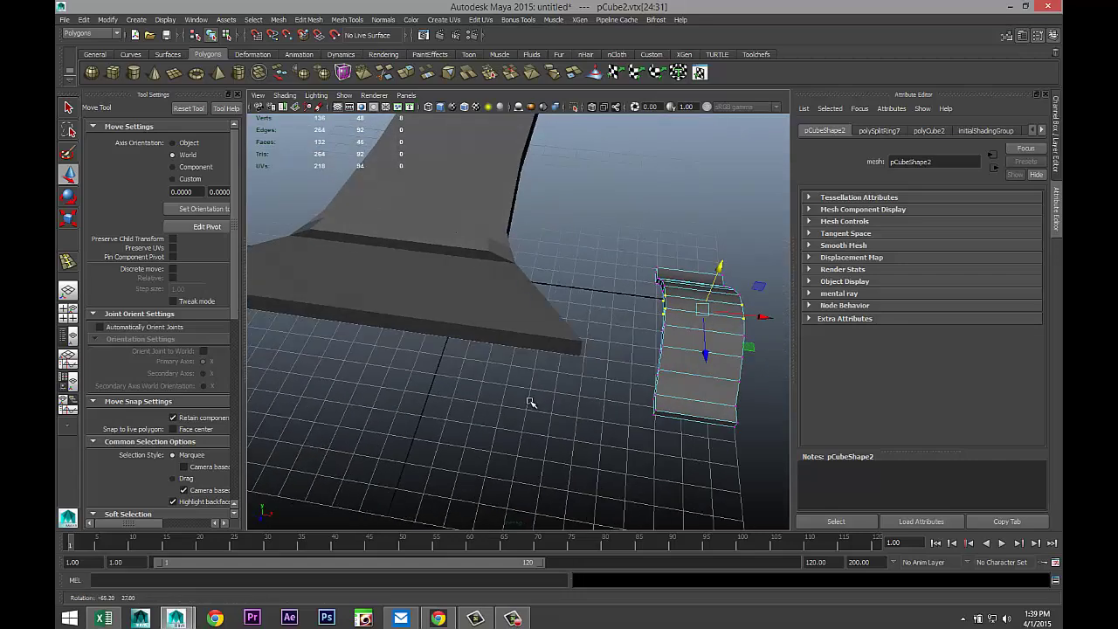
{"action": "scroll", "coordinate": [501, 403], "scroll_direction": "up", "scroll_amount": 2}
{"action": "key", "text": "f"}
{"action": "left_click_drag", "start_coordinate": [370, 394], "coordinate": [574, 183], "text": "alt"}
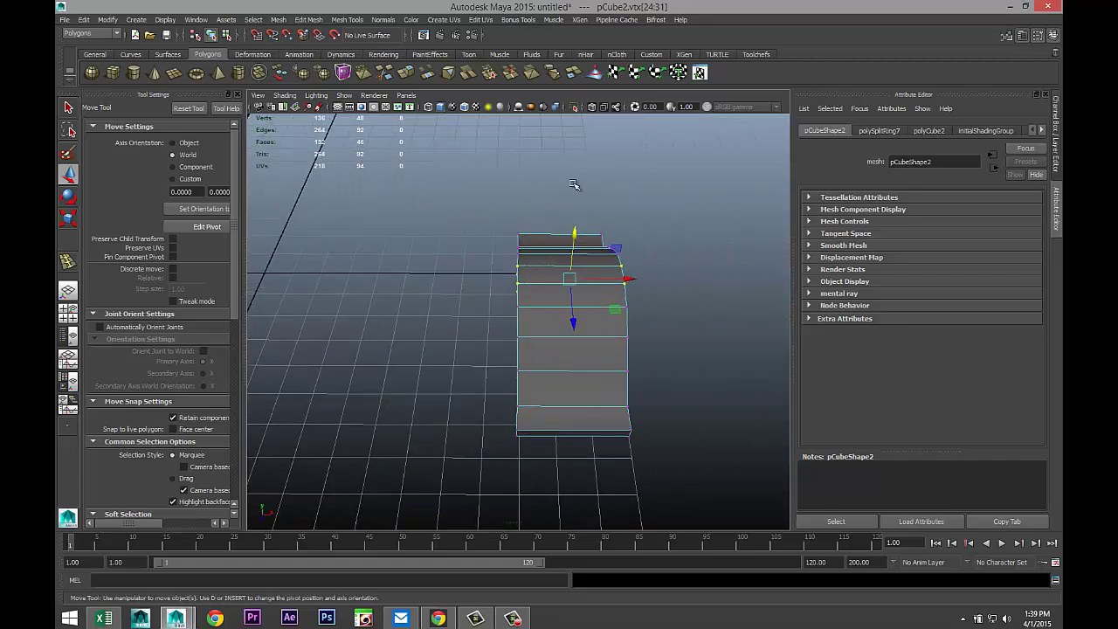
{"action": "left_click", "coordinate": [347, 19]}
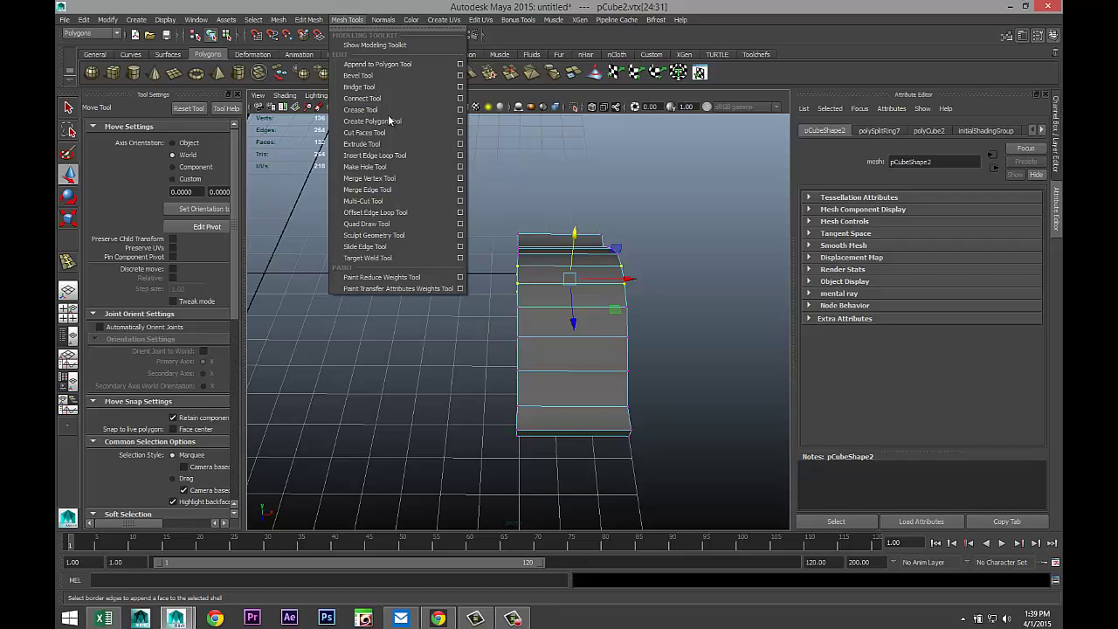
{"action": "left_click", "coordinate": [459, 156]}
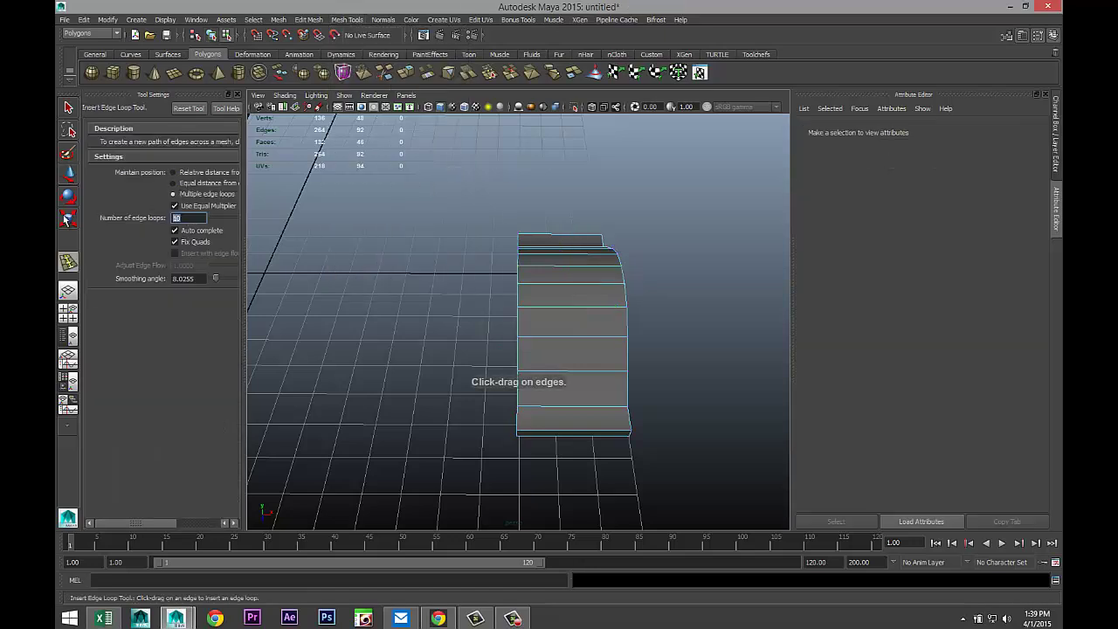
{"action": "type", "text": "2"}
{"action": "left_click_drag", "start_coordinate": [567, 431], "coordinate": [568, 436]}
Scale the two new lengthwise loops apart across the width, close to the arch's long sides
{"action": "key", "text": "r"}
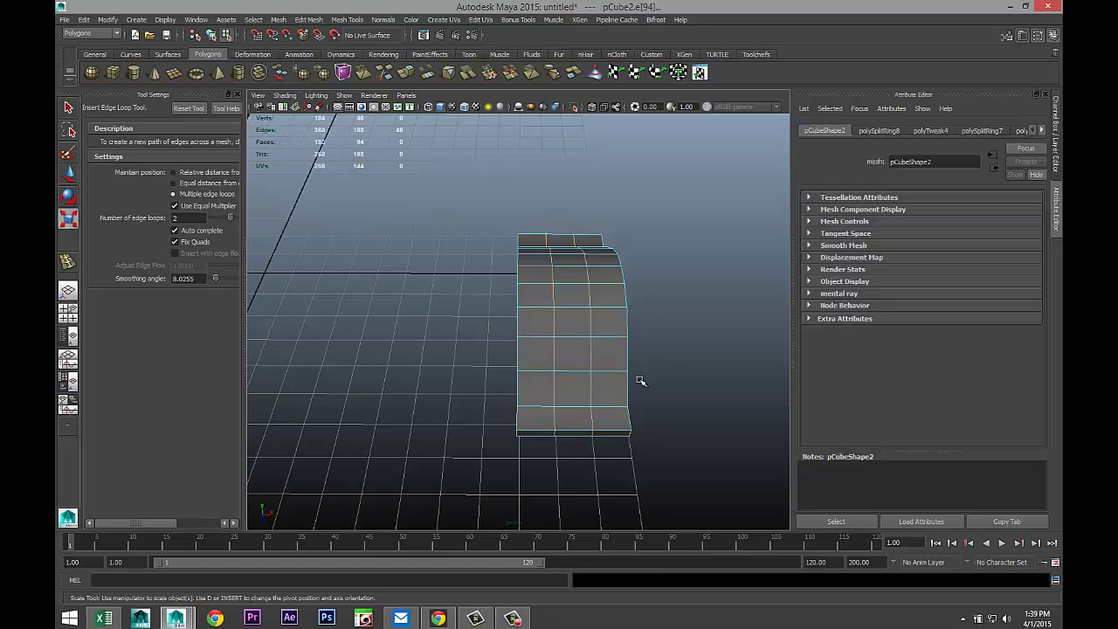
{"action": "left_click_drag", "start_coordinate": [620, 301], "coordinate": [712, 321]}
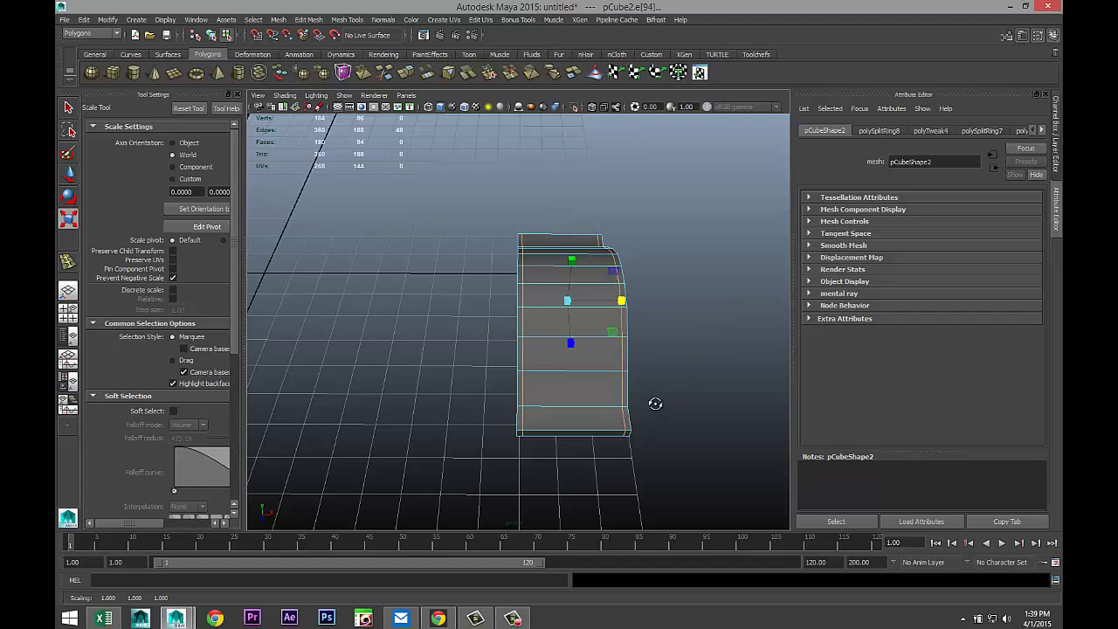
{"action": "left_click_drag", "start_coordinate": [655, 403], "coordinate": [429, 175], "text": "alt"}
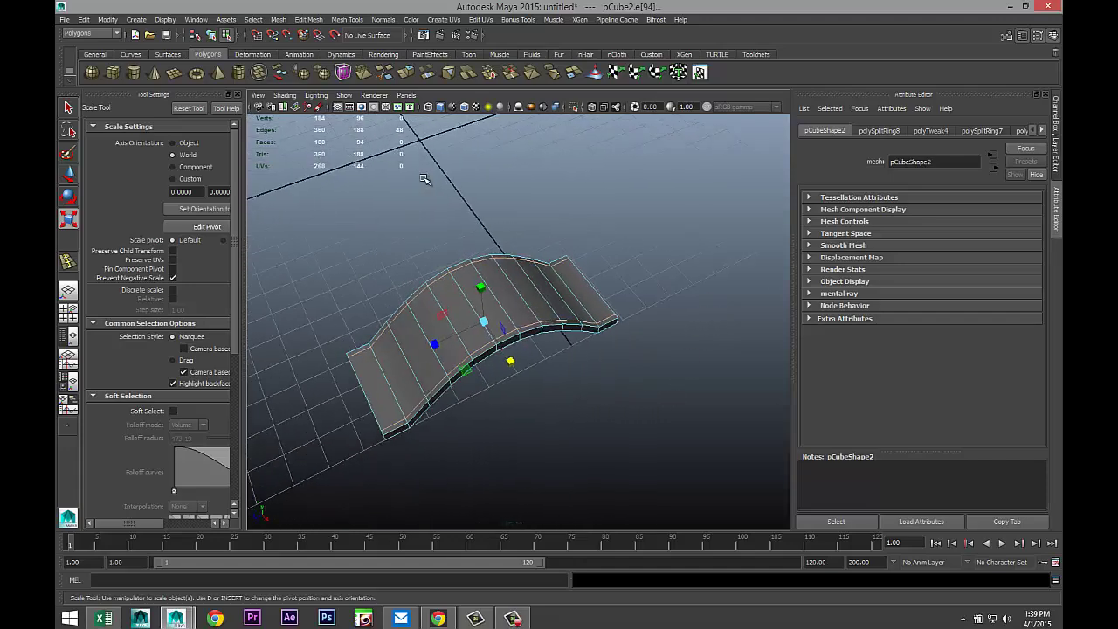
Switch the Insert Edge Loop tool to equal distance from edge and insert a loop close to each end of the arch
{"action": "left_click", "coordinate": [347, 20]}
{"action": "left_click", "coordinate": [461, 155]}
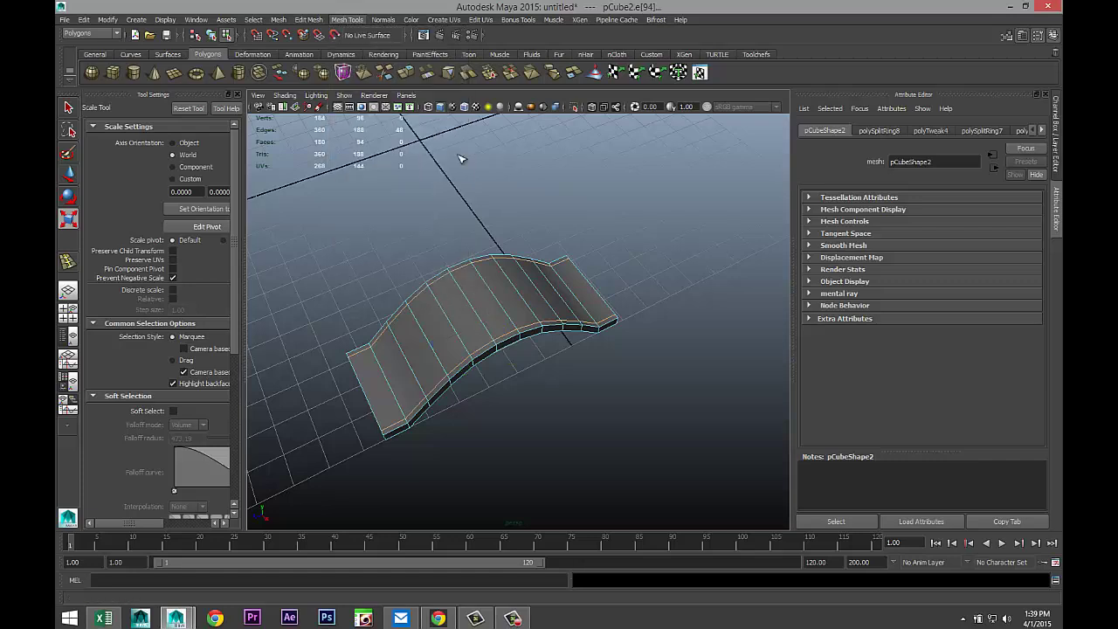
{"action": "left_click", "coordinate": [173, 183]}
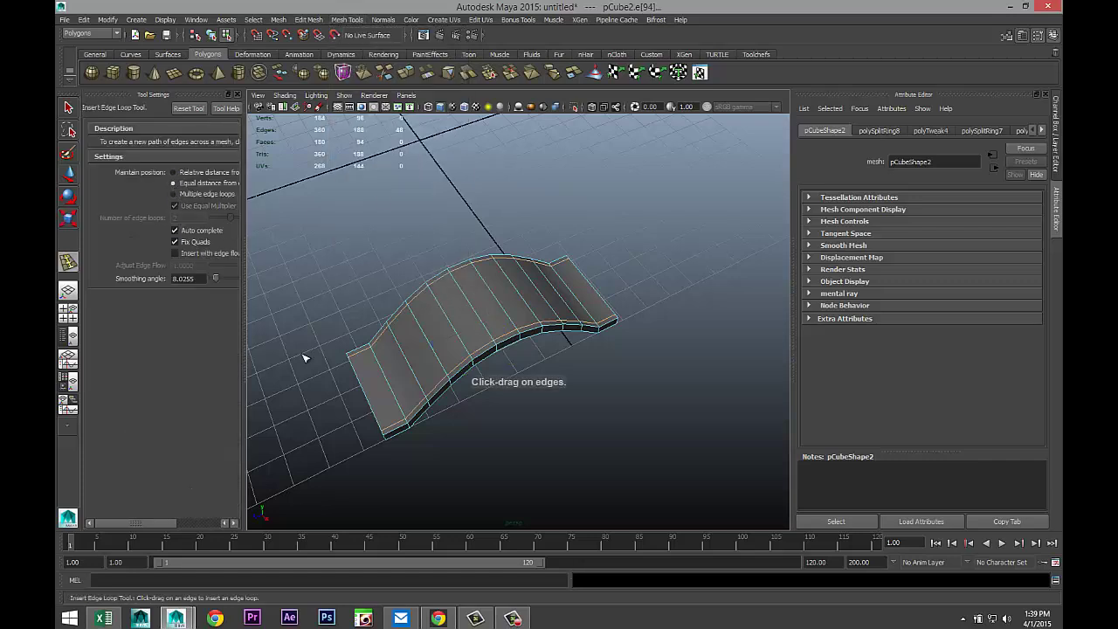
{"action": "left_click", "coordinate": [393, 435]}
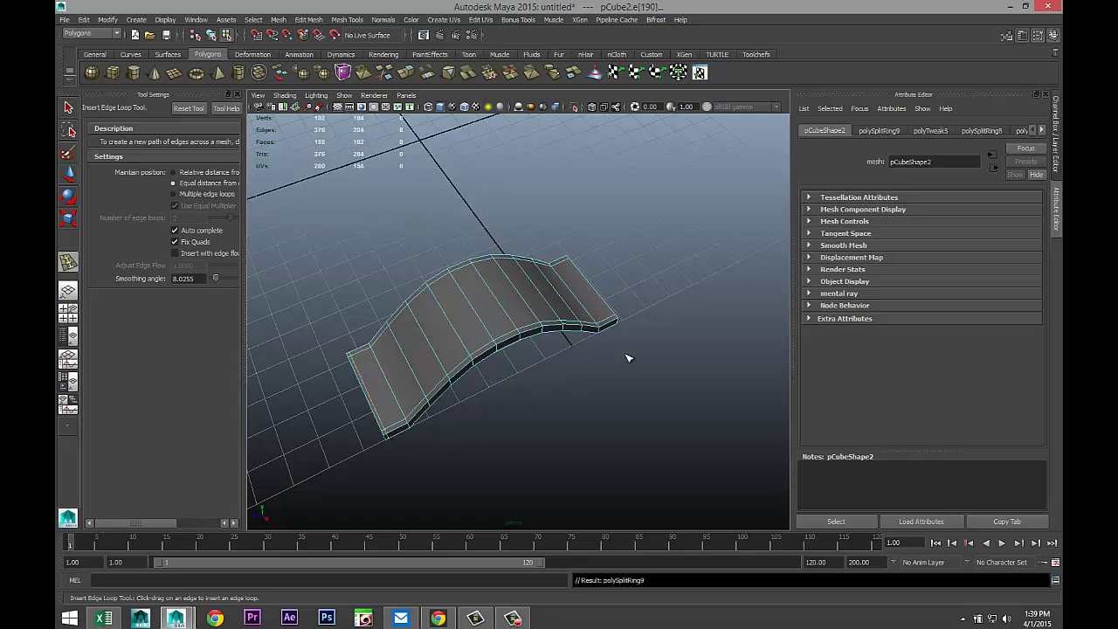
{"action": "left_click", "coordinate": [613, 324]}
{"action": "key", "text": "q"}
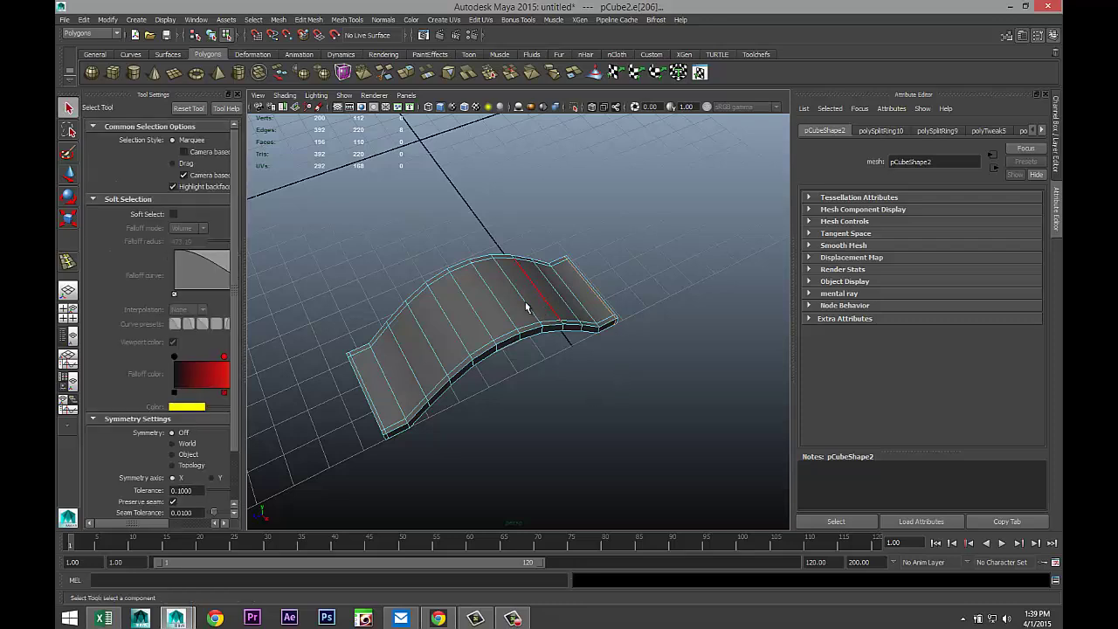
Return the arch to object mode, turn on its smooth mesh preview, and inspect the unselected shape
{"action": "right_click_drag", "start_coordinate": [524, 302], "coordinate": [559, 294]}
{"action": "left_click", "coordinate": [503, 295]}
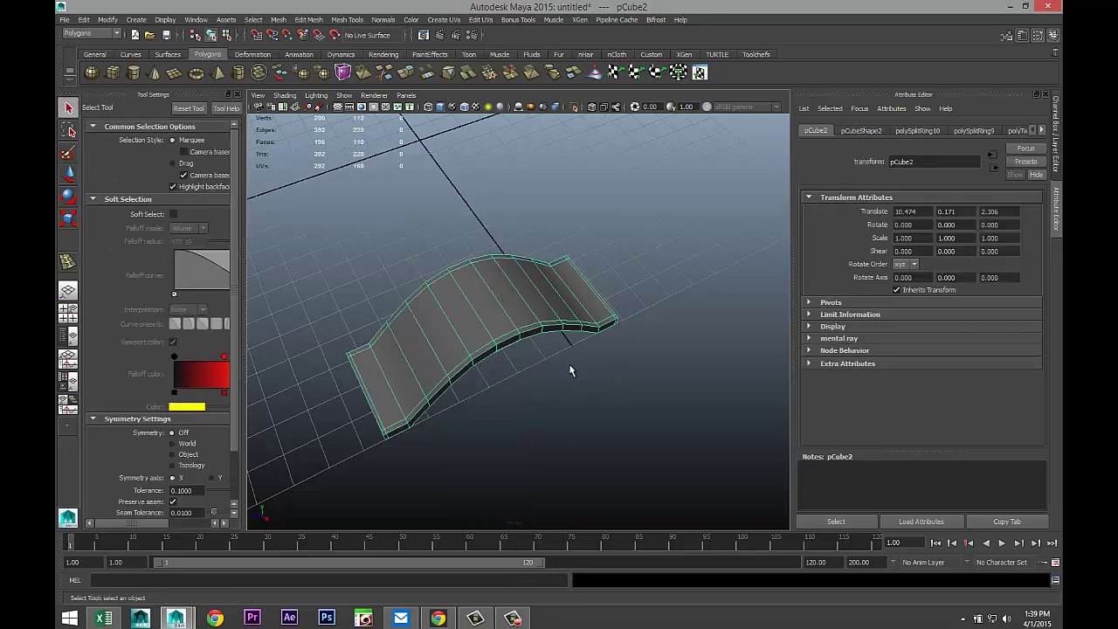
{"action": "key", "text": "3"}
{"action": "scroll", "coordinate": [568, 364], "scroll_direction": "down", "scroll_amount": 2}
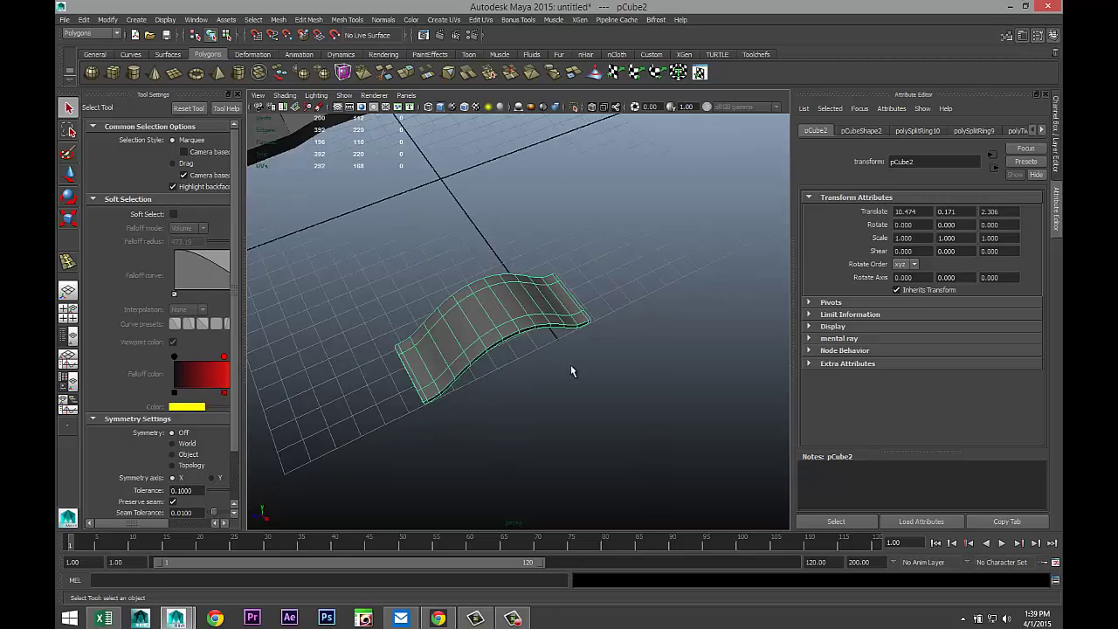
{"action": "left_click", "coordinate": [572, 374]}
{"action": "left_click_drag", "start_coordinate": [564, 379], "coordinate": [492, 416], "text": "alt"}
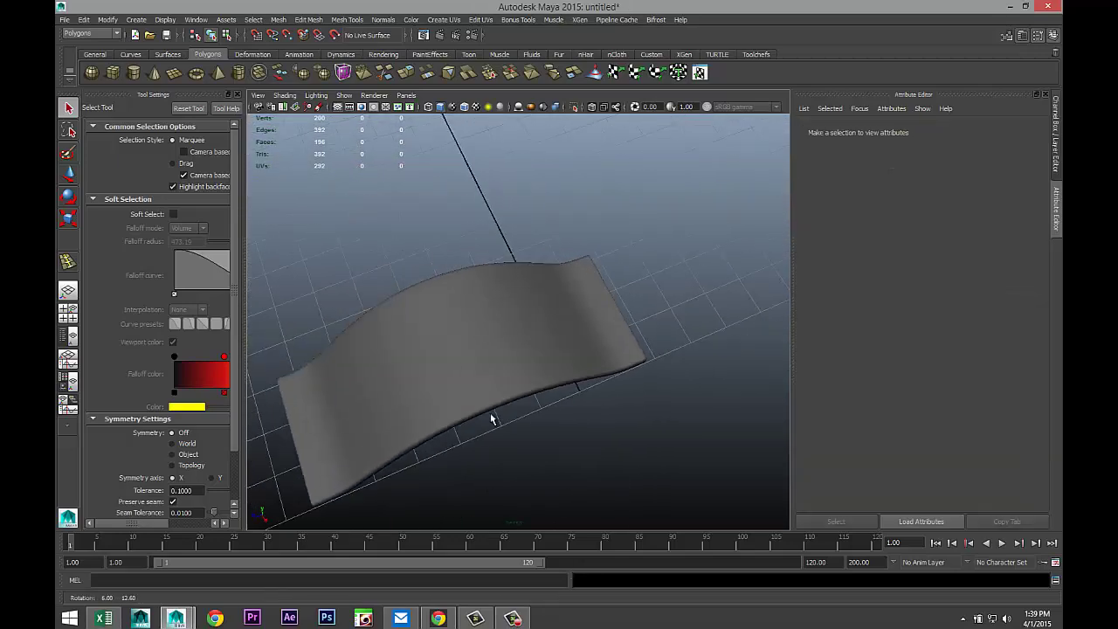
Select the central strip of faces along the arch's upper surface, from end to end, and extrude them
{"action": "left_click", "coordinate": [503, 365]}
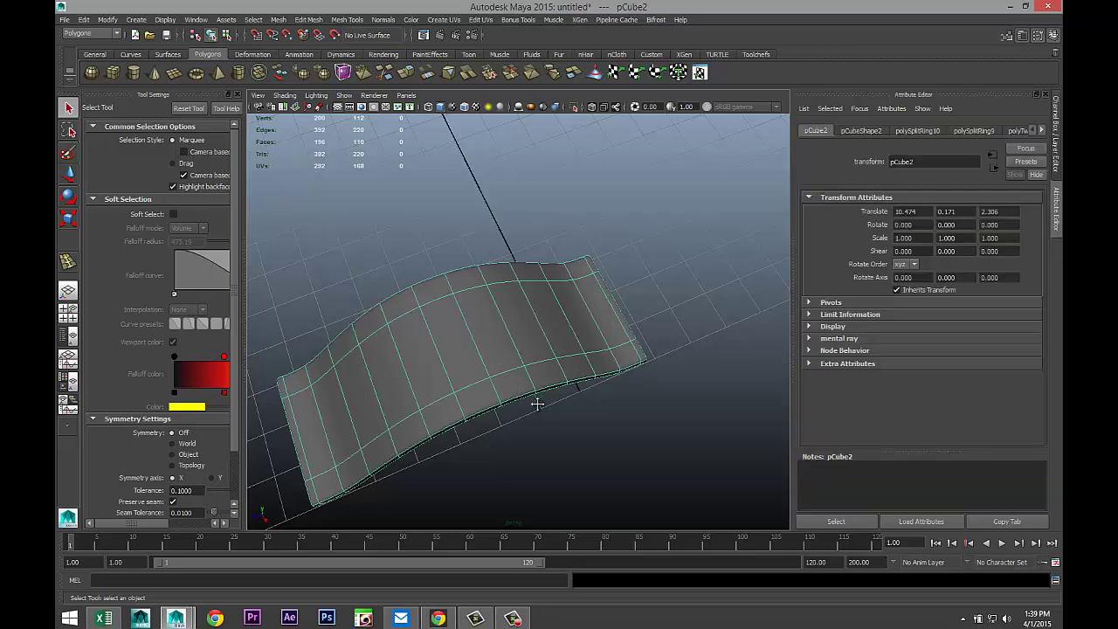
{"action": "middle_click_drag", "start_coordinate": [537, 403], "coordinate": [569, 371], "text": "alt"}
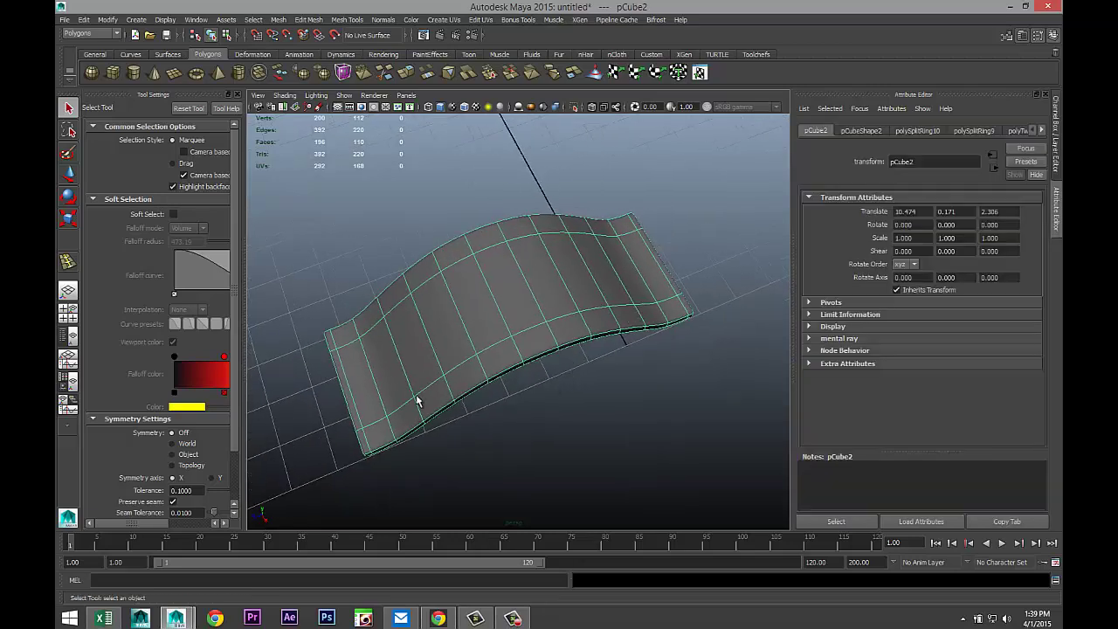
{"action": "right_click_drag", "start_coordinate": [369, 392], "coordinate": [370, 371]}
{"action": "left_click", "coordinate": [361, 385]}
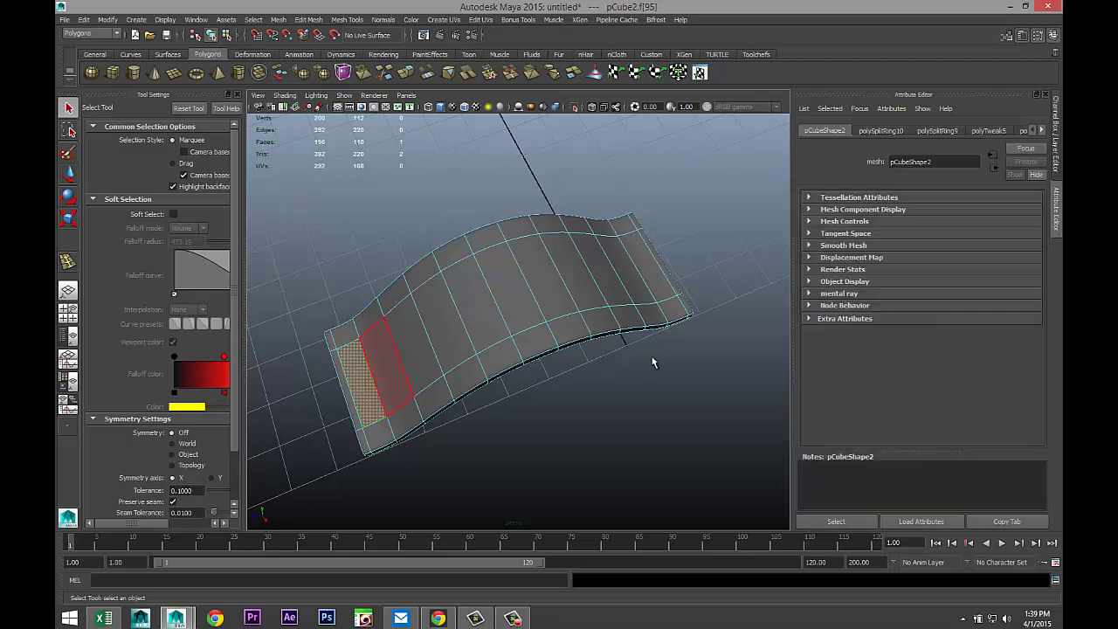
{"action": "double_click", "coordinate": [659, 284], "text": "shift"}
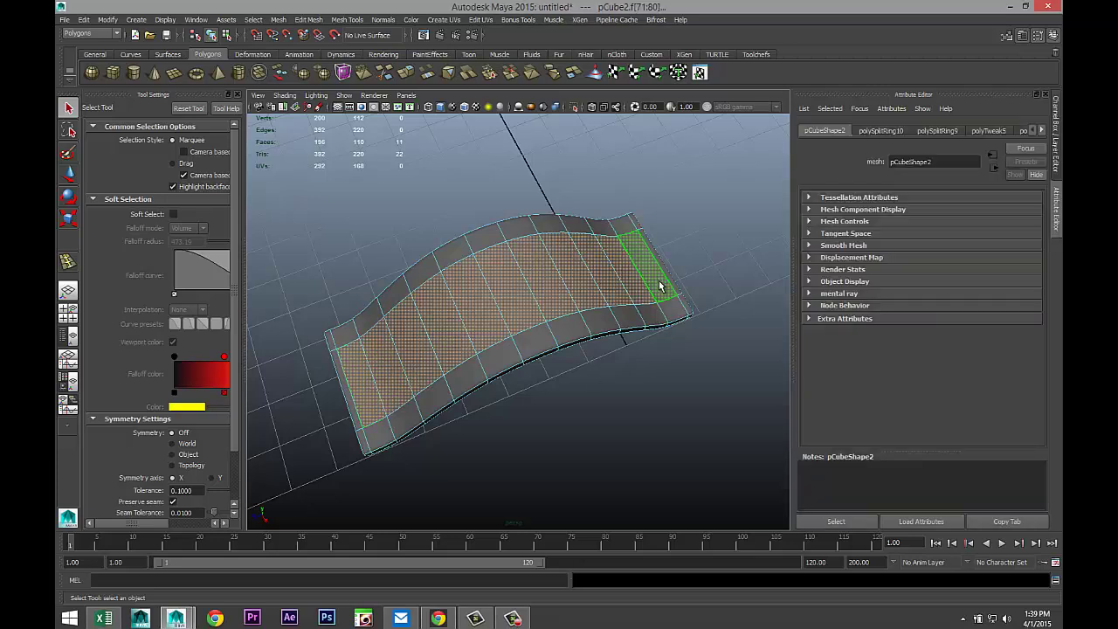
{"action": "left_click", "coordinate": [308, 20]}
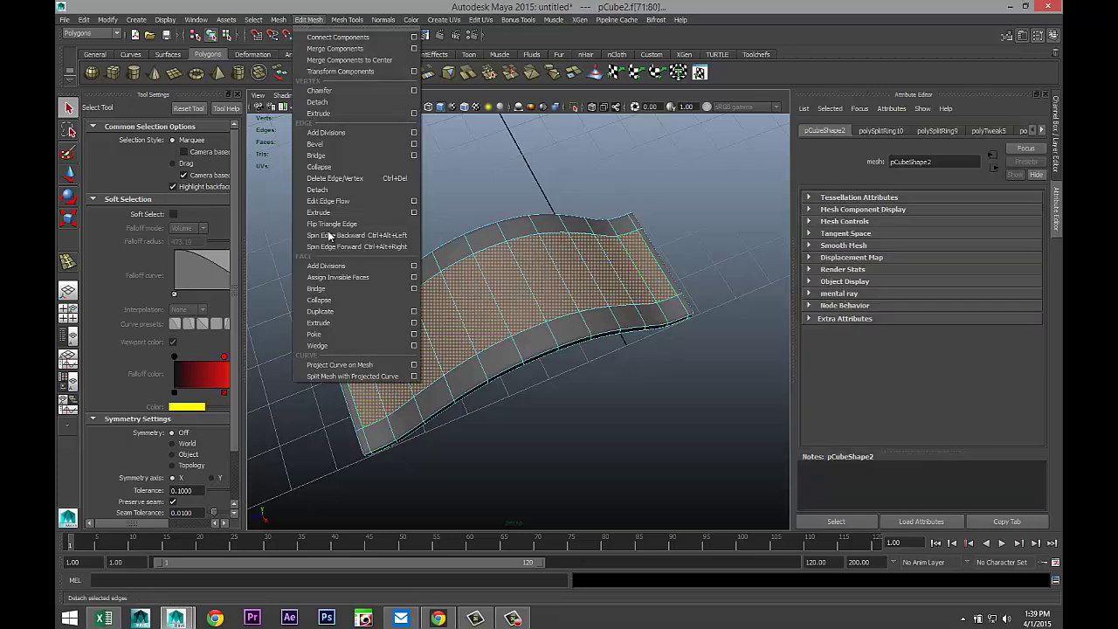
{"action": "left_click", "coordinate": [341, 322]}
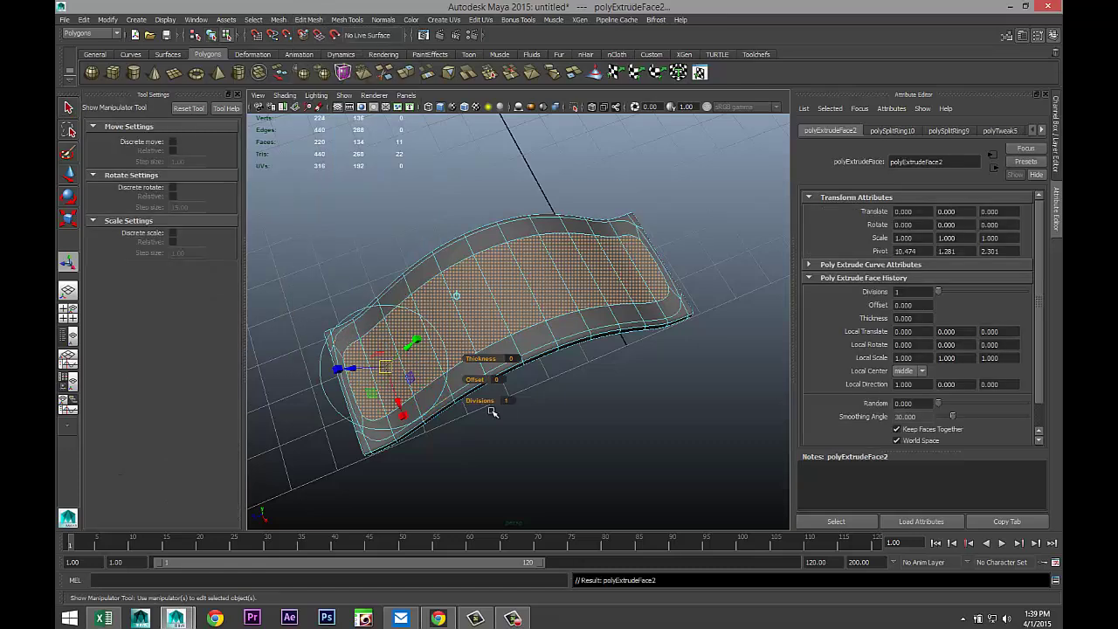
Scale the extruded strip slightly narrower across the arch's width and adjust its vertical scale
{"action": "key", "text": "r"}
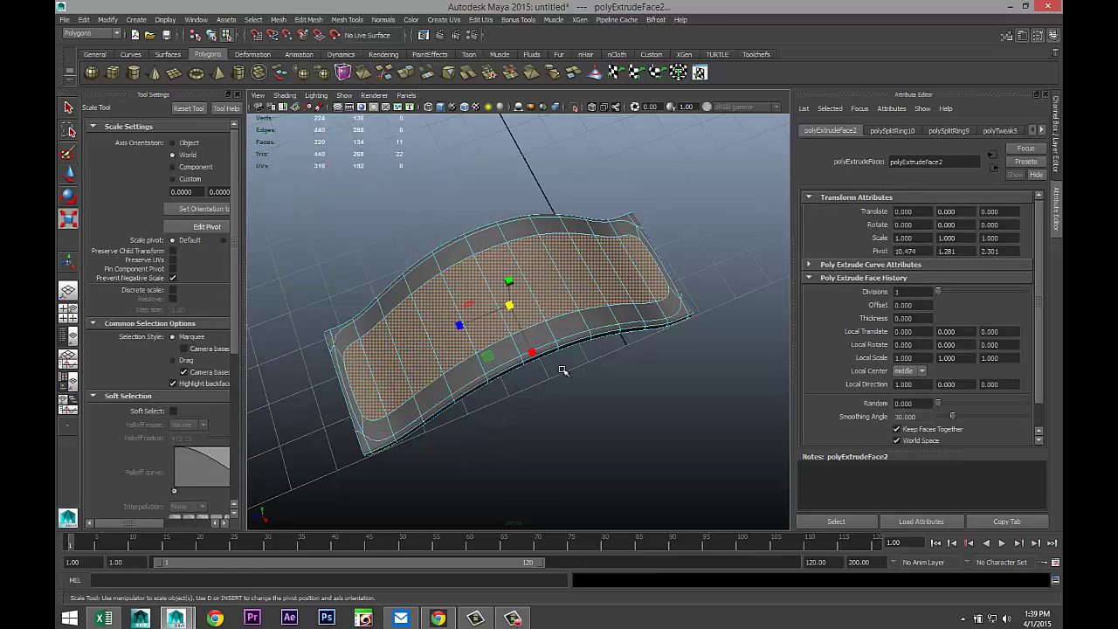
{"action": "middle_click_drag", "start_coordinate": [527, 344], "coordinate": [525, 342]}
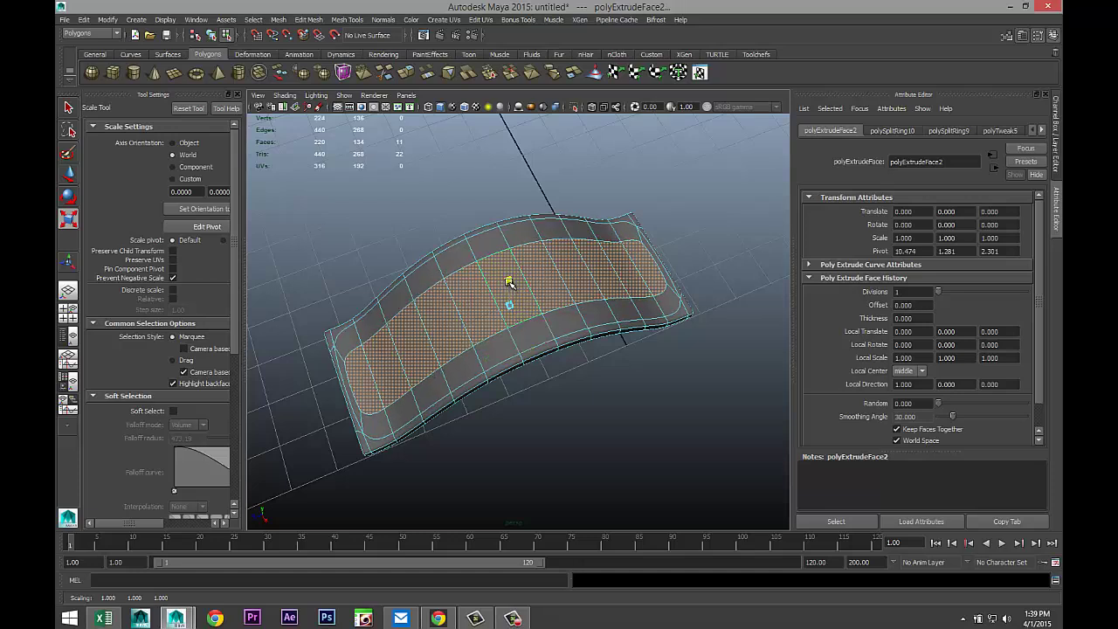
{"action": "middle_click_drag", "start_coordinate": [509, 282], "coordinate": [510, 289]}
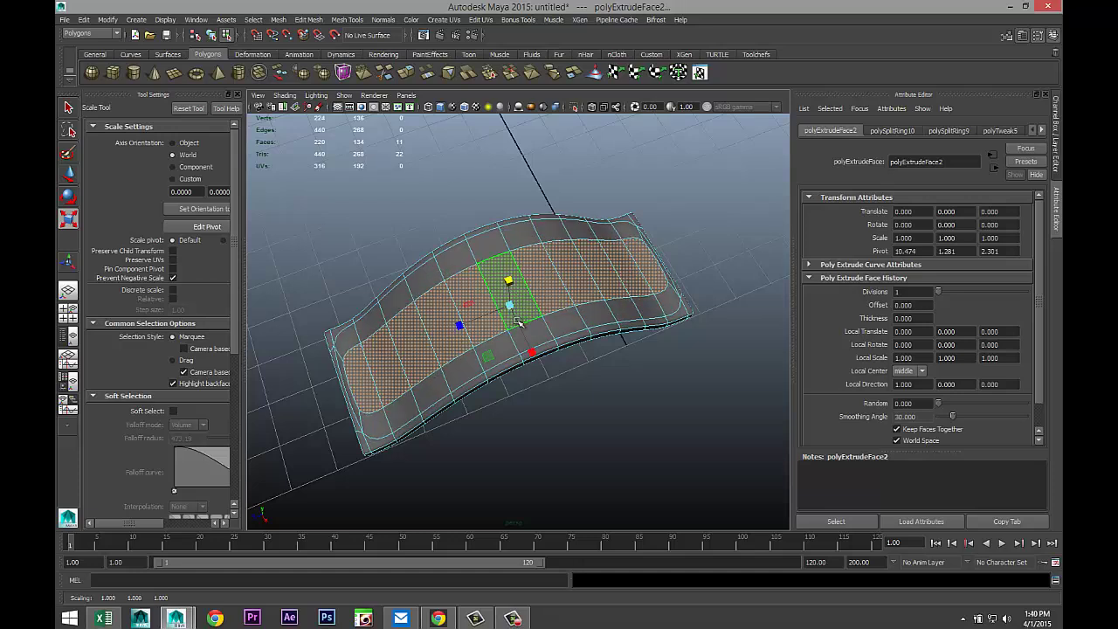
Undo the last vertical scaling, then extrude the arch's central strip again and lower it slightly to form a shallow recess
{"action": "key", "text": "ctrl+z"}
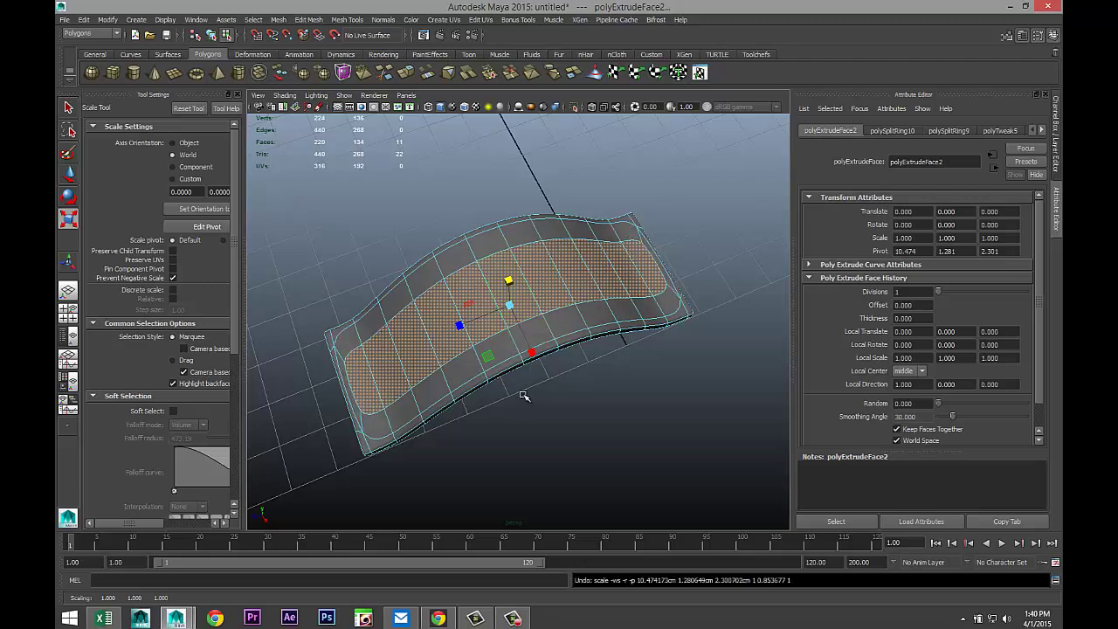
{"action": "left_click_drag", "start_coordinate": [522, 396], "coordinate": [539, 369], "text": "alt"}
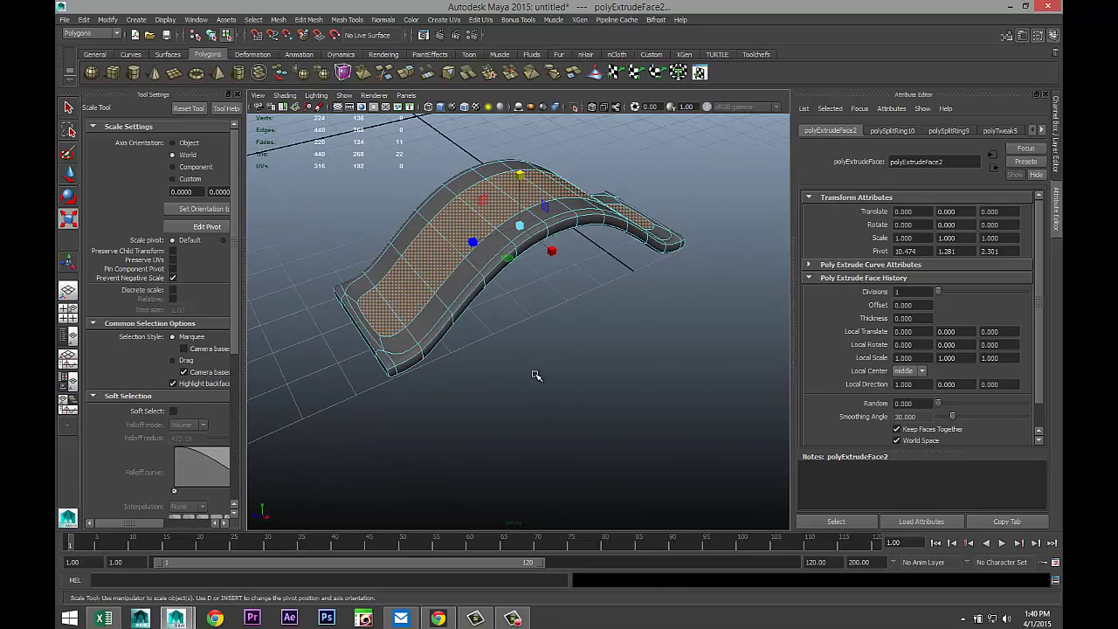
{"action": "key", "text": "ctrl+e"}
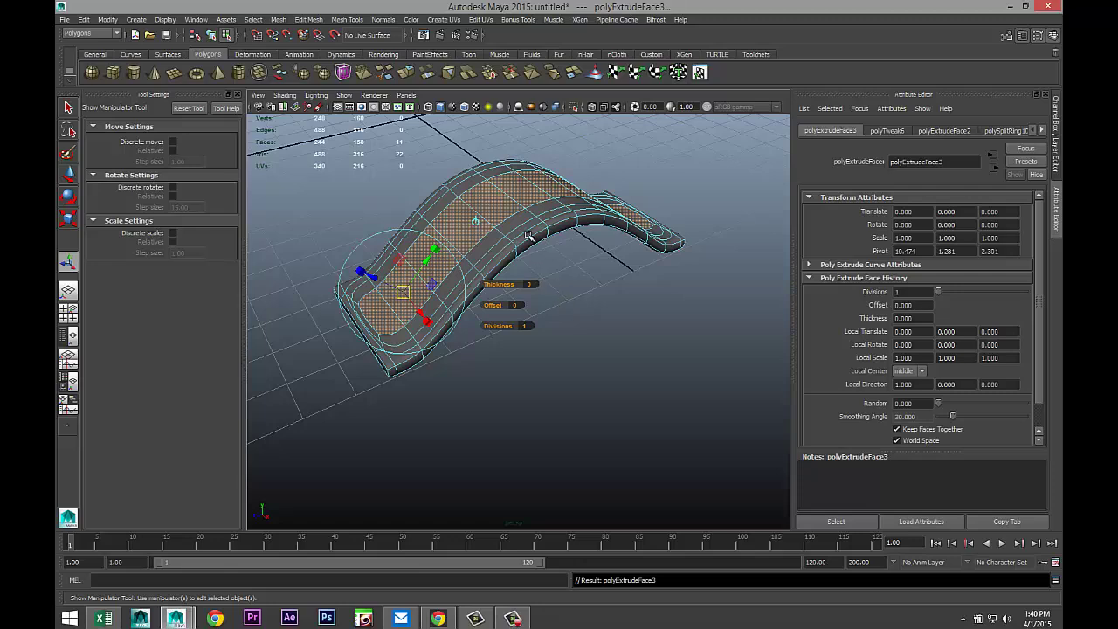
{"action": "key", "text": "w"}
{"action": "left_click_drag", "start_coordinate": [520, 170], "coordinate": [519, 174]}
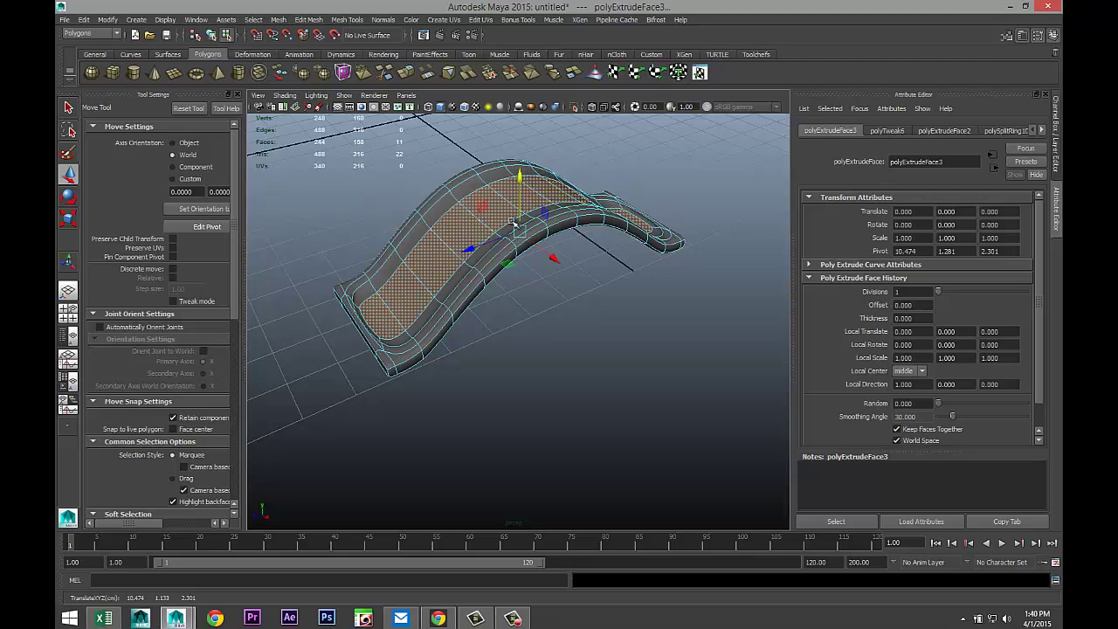
{"action": "left_click", "coordinate": [528, 332]}
{"action": "scroll", "coordinate": [527, 336], "scroll_direction": "up", "scroll_amount": 2}
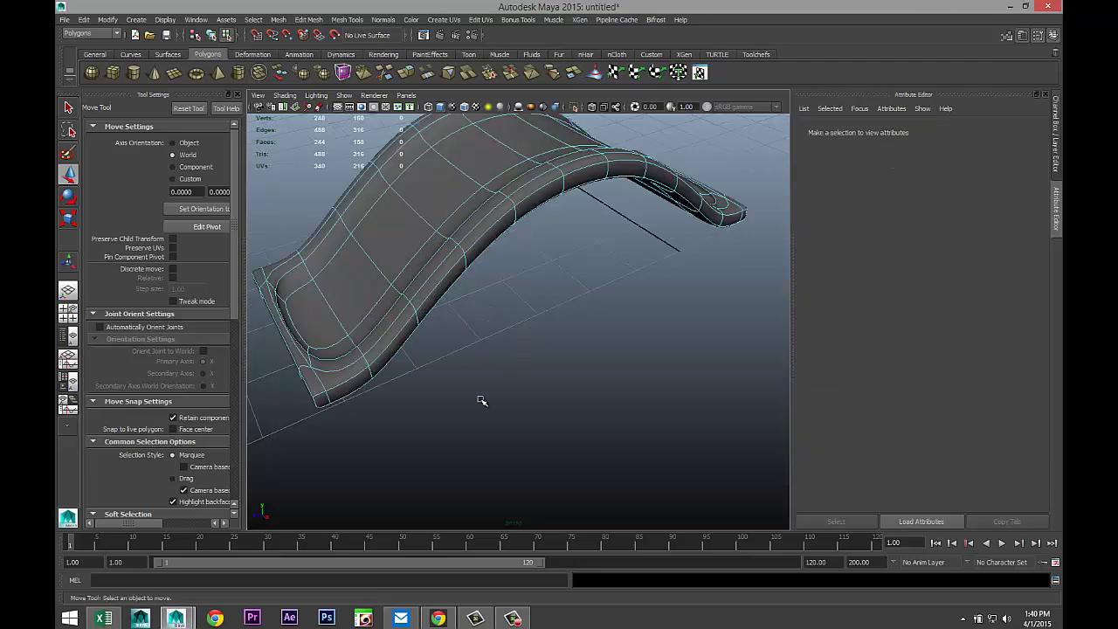
{"action": "left_click_drag", "start_coordinate": [436, 410], "coordinate": [472, 405], "text": "alt"}
{"action": "scroll", "coordinate": [429, 416], "scroll_direction": "down", "scroll_amount": 4}
{"action": "scroll", "coordinate": [430, 407], "scroll_direction": "up", "scroll_amount": 3}
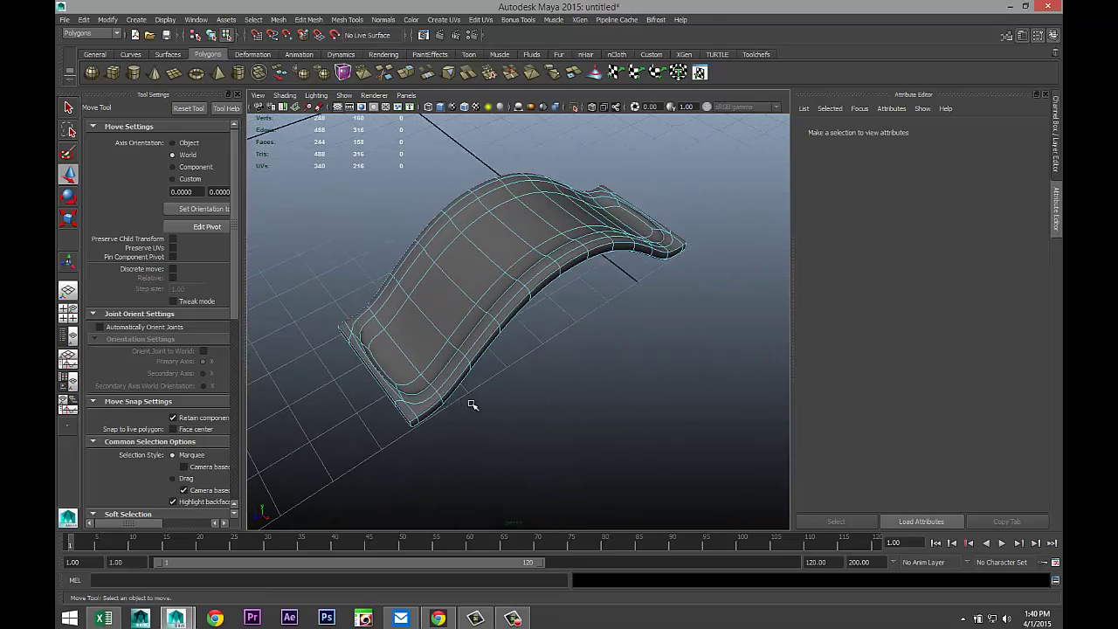
Extrude five alternate faces along the arch's recessed strip and raise them slightly to form evenly spaced ridges
{"action": "left_click", "coordinate": [415, 339]}
{"action": "left_click", "coordinate": [463, 258], "text": "shift"}
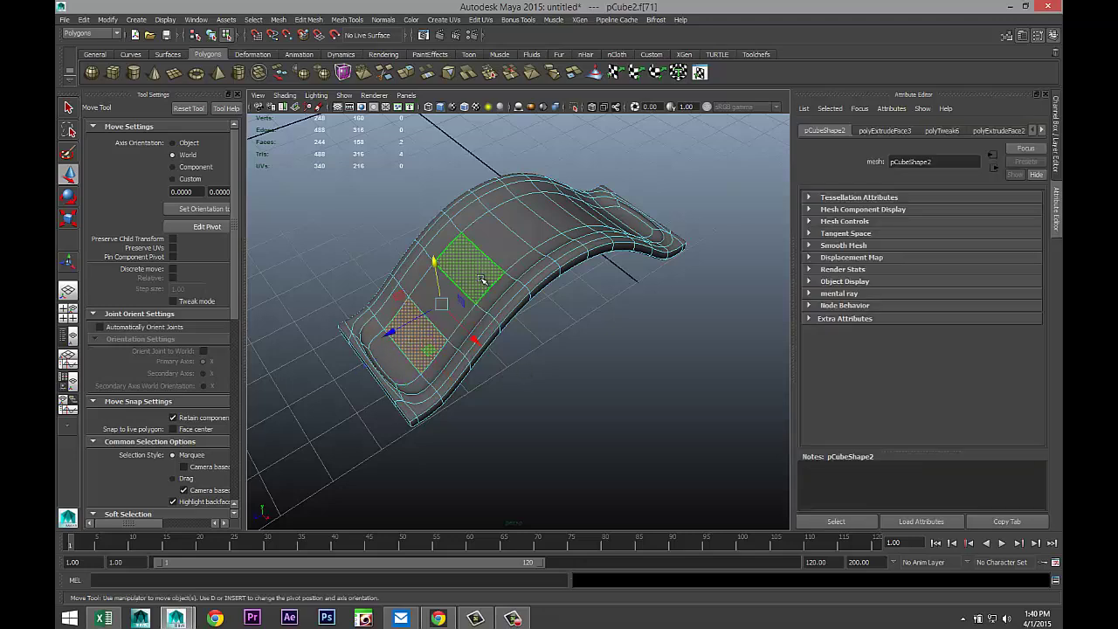
{"action": "left_click", "coordinate": [522, 210], "text": "shift"}
{"action": "left_click_drag", "start_coordinate": [559, 288], "coordinate": [533, 356], "text": "alt"}
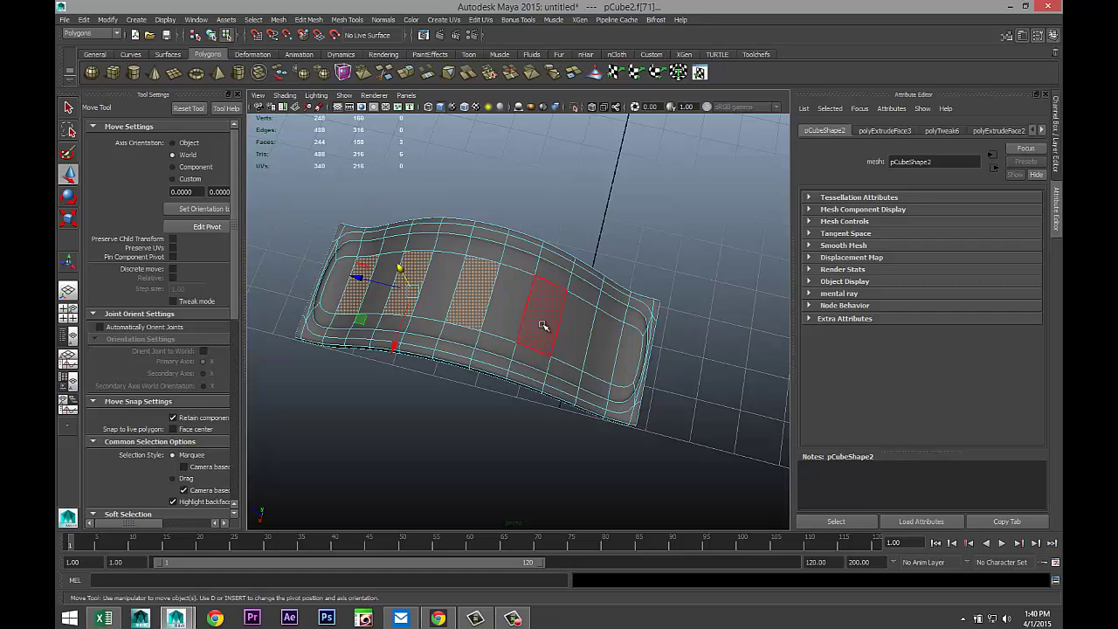
{"action": "left_click", "coordinate": [543, 328], "text": "shift"}
{"action": "left_click", "coordinate": [601, 349], "text": "shift"}
{"action": "left_click_drag", "start_coordinate": [440, 425], "coordinate": [527, 402], "text": "alt"}
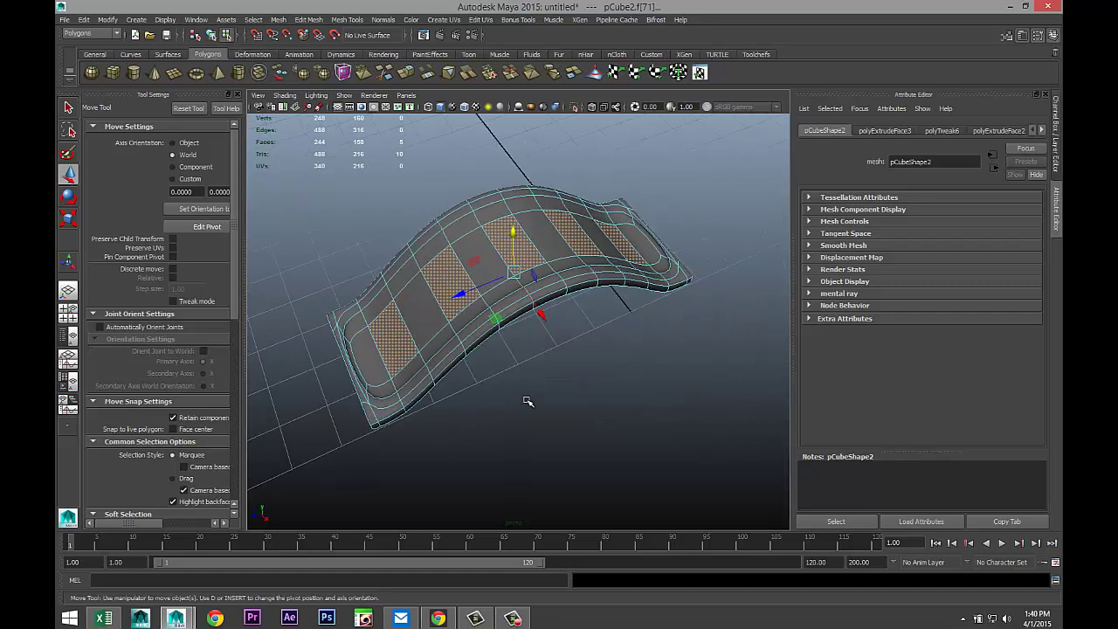
{"action": "left_click", "coordinate": [311, 22]}
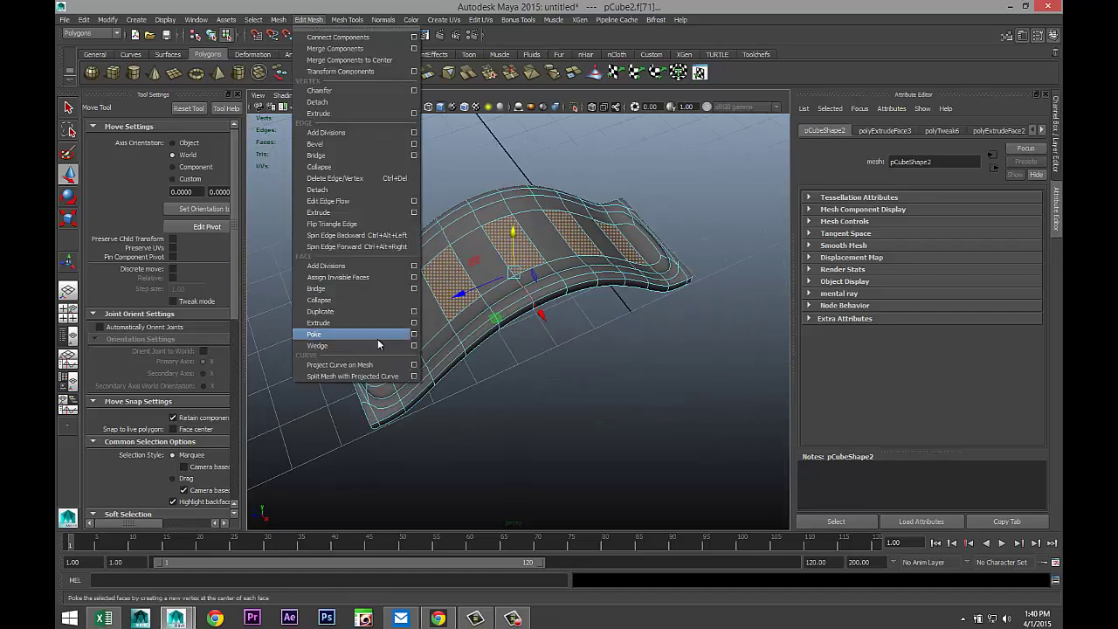
{"action": "left_click", "coordinate": [366, 322]}
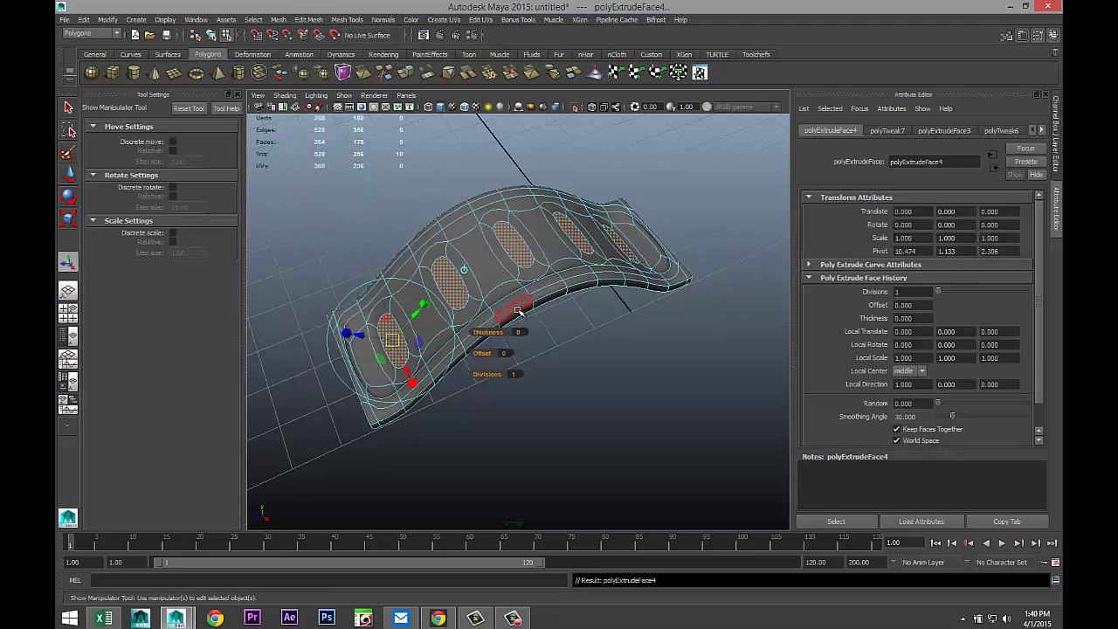
{"action": "key", "text": "w"}
{"action": "left_click_drag", "start_coordinate": [513, 234], "coordinate": [515, 225]}
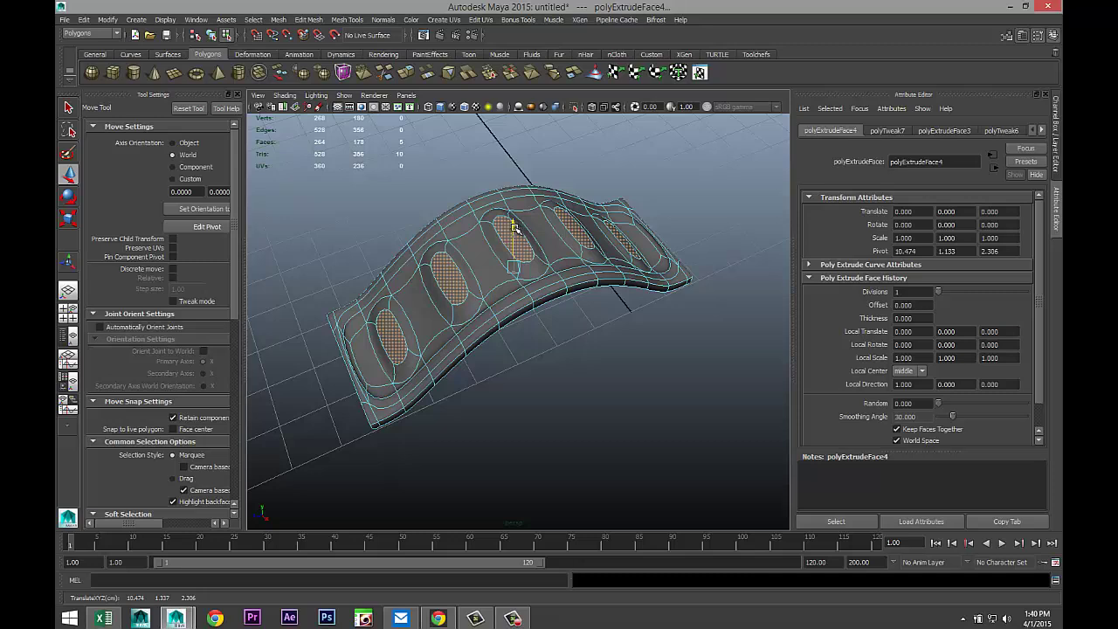
{"action": "left_click", "coordinate": [574, 387]}
{"action": "scroll", "coordinate": [594, 384], "scroll_direction": "down", "scroll_amount": 2}
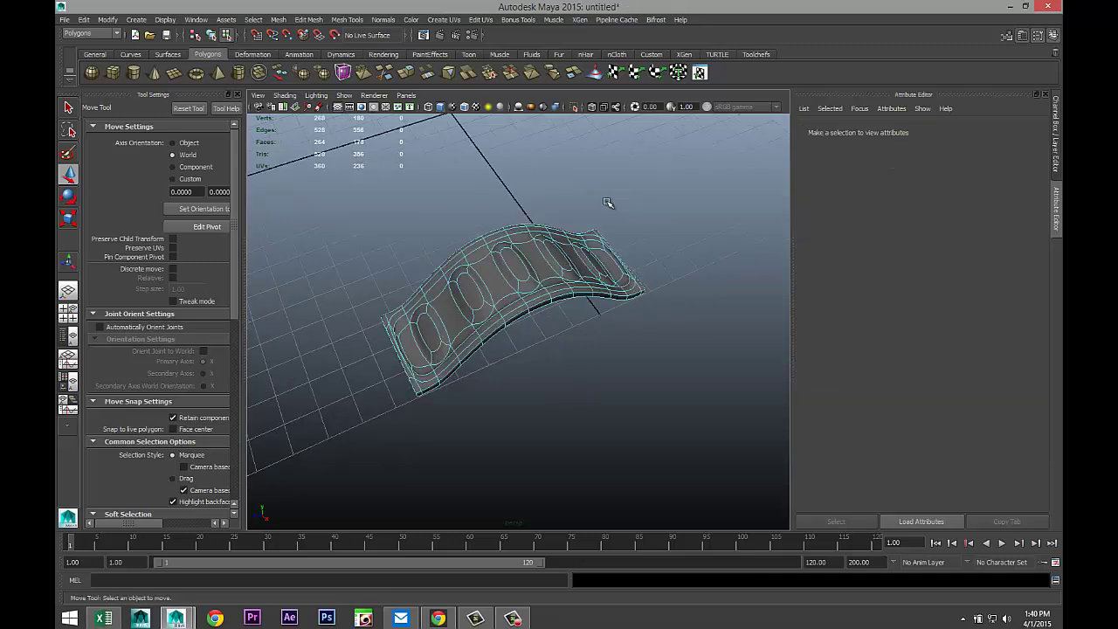
Return the arch to object mode and move it along X towards the large flared piece, to about X 4.47
{"action": "mouse_move", "coordinate": [526, 277]}
{"action": "right_mouse_down"}
{"action": "mouse_move", "coordinate": [561, 263]}
{"action": "mouse_move", "coordinate": [545, 266]}
{"action": "right_mouse_up"}
{"action": "left_click", "coordinate": [544, 268]}
{"action": "scroll", "coordinate": [502, 352], "scroll_direction": "down", "scroll_amount": 5}
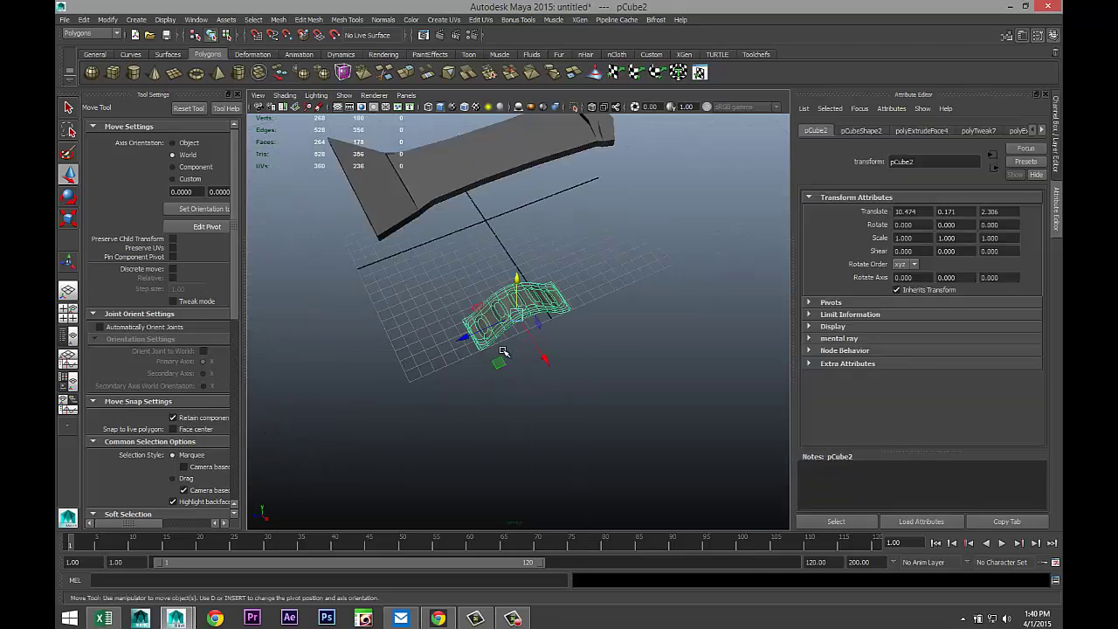
{"action": "mouse_move", "coordinate": [449, 477]}
{"action": "left_mouse_down", "text": "alt"}
{"action": "mouse_move", "coordinate": [428, 489]}
{"action": "mouse_move", "coordinate": [451, 482]}
{"action": "left_mouse_up", "text": "alt"}
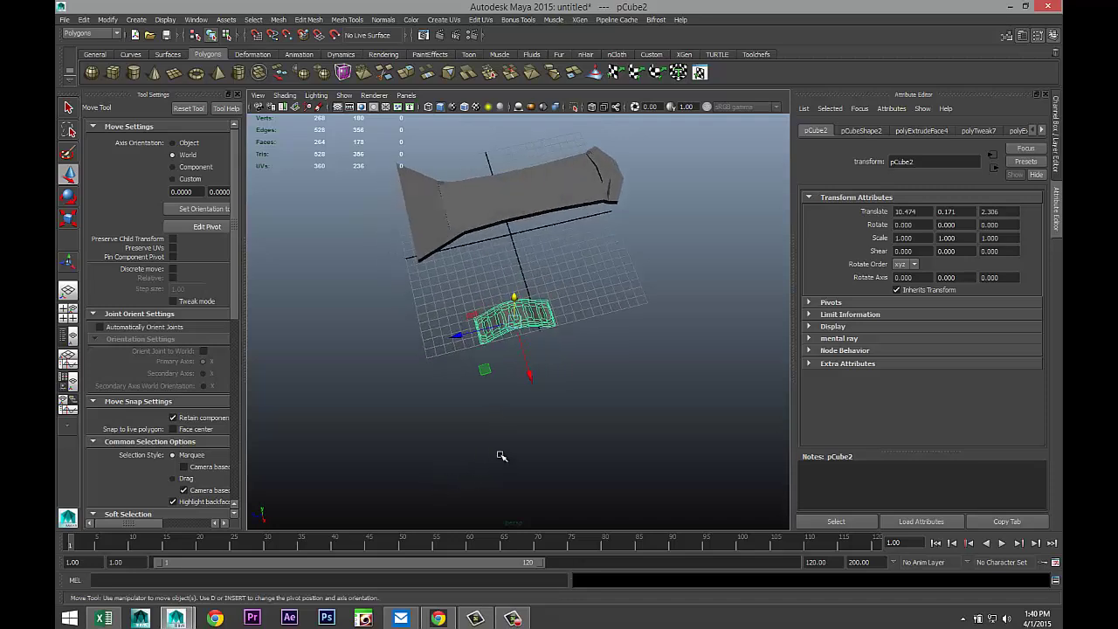
{"action": "left_click_drag", "start_coordinate": [528, 379], "coordinate": [516, 327]}
Turn on the smooth mesh preview for the large flared piece
{"action": "left_click", "coordinate": [544, 188]}
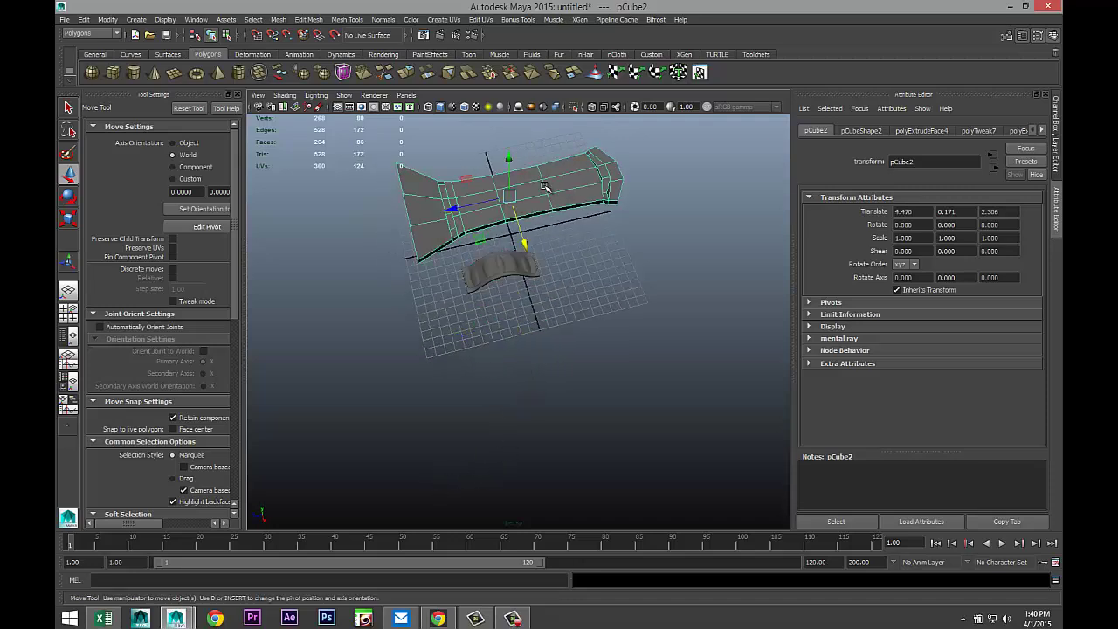
{"action": "key", "text": "3"}
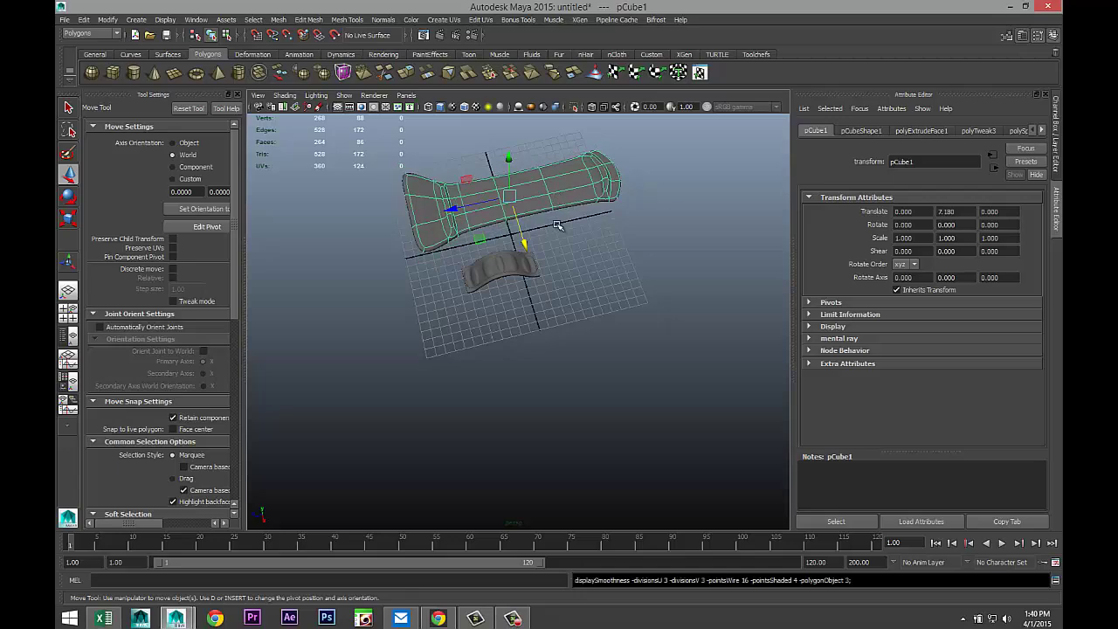
{"action": "scroll", "coordinate": [587, 293], "scroll_direction": "up", "scroll_amount": 3}
{"action": "middle_click_drag", "start_coordinate": [551, 361], "coordinate": [601, 484], "text": "alt"}
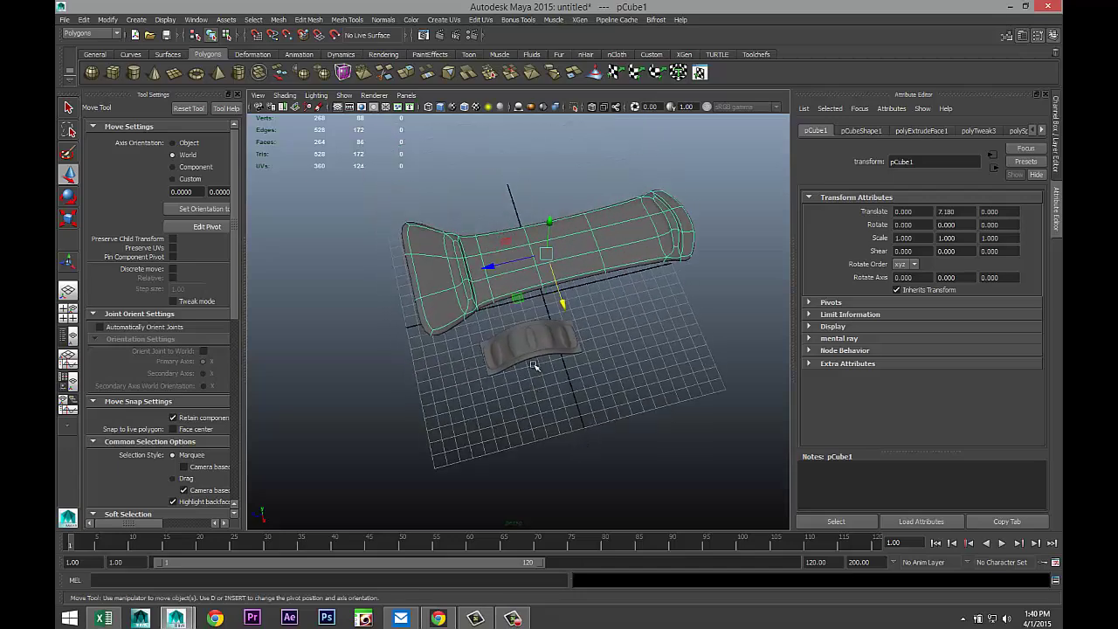
Raise the arch onto the flared piece's upper surface at about Y 7.67 and centre it across the width
{"action": "left_click", "coordinate": [530, 341]}
{"action": "left_click_drag", "start_coordinate": [568, 426], "coordinate": [564, 389], "text": "alt"}
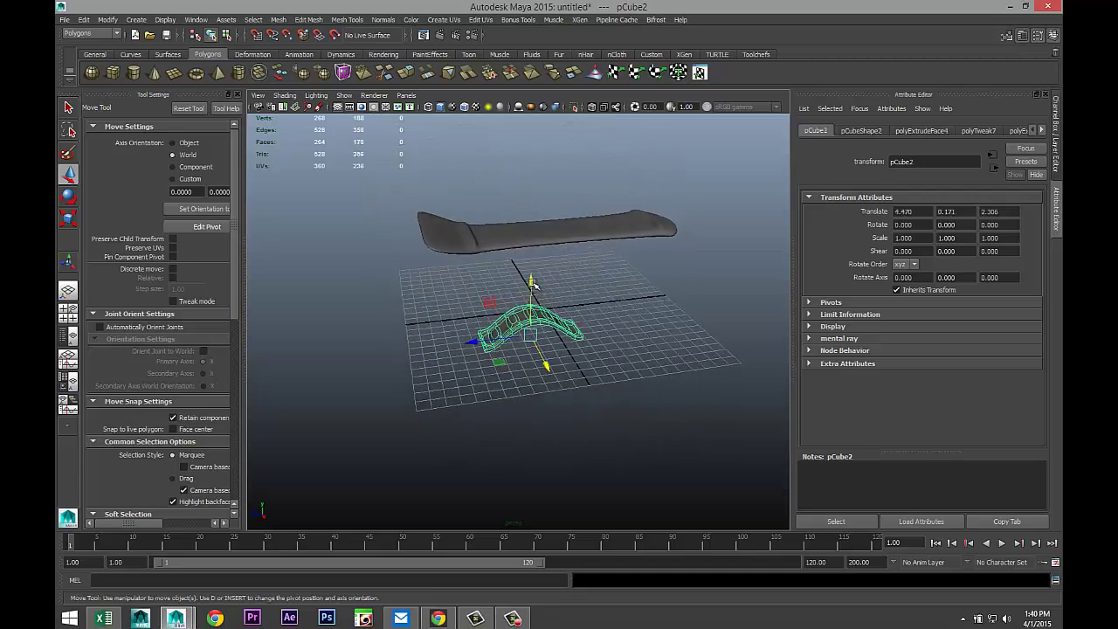
{"action": "left_click_drag", "start_coordinate": [533, 284], "coordinate": [531, 243]}
Scale the arch uniformly down to about 0.44 in the top view
{"action": "left_click", "coordinate": [68, 310]}
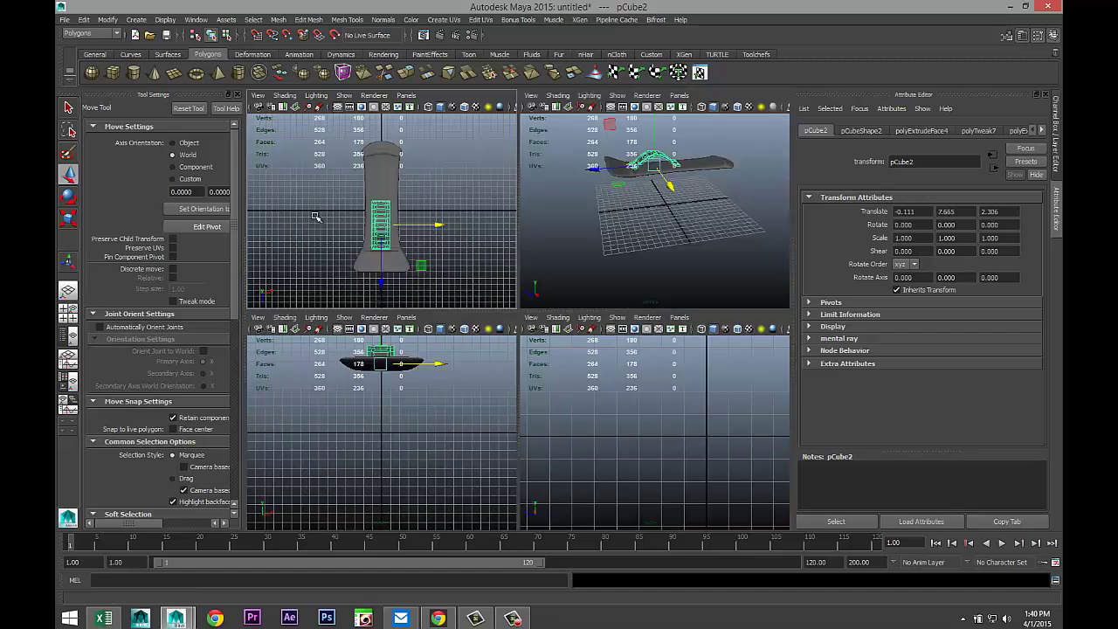
{"action": "key", "text": "space"}
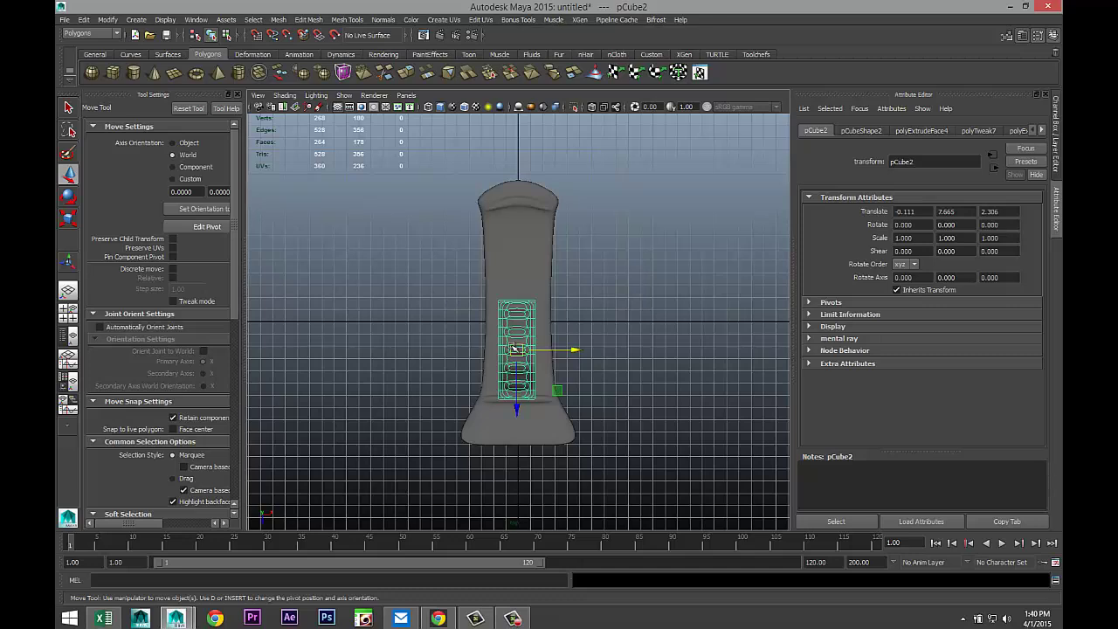
{"action": "key", "text": "r"}
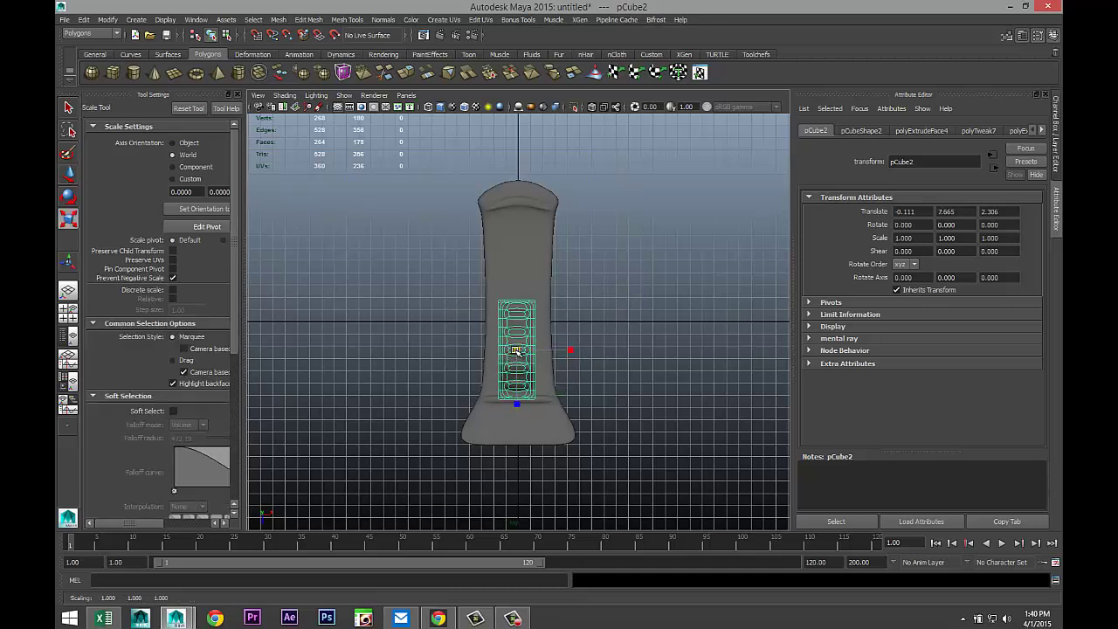
{"action": "left_click_drag", "start_coordinate": [502, 358], "coordinate": [479, 354]}
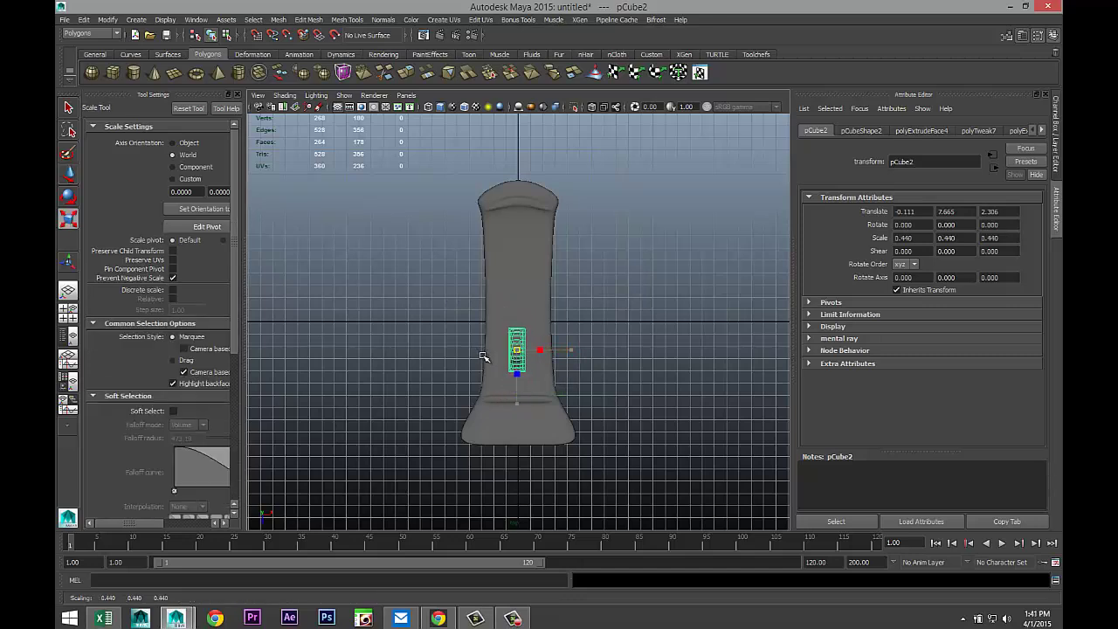
Rotate the arch -45 degrees about Y and reposition it at about X -0.06, Z 1.52 on the flared piece
{"action": "key", "text": "e"}
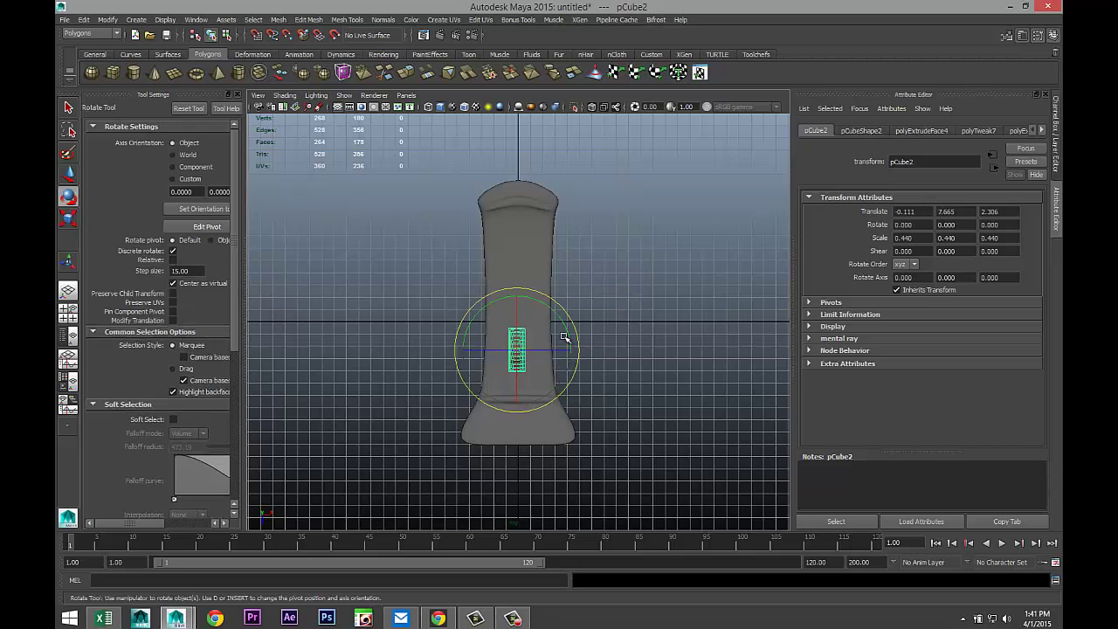
{"action": "left_click_drag", "start_coordinate": [570, 320], "coordinate": [585, 373]}
{"action": "key", "text": "w"}
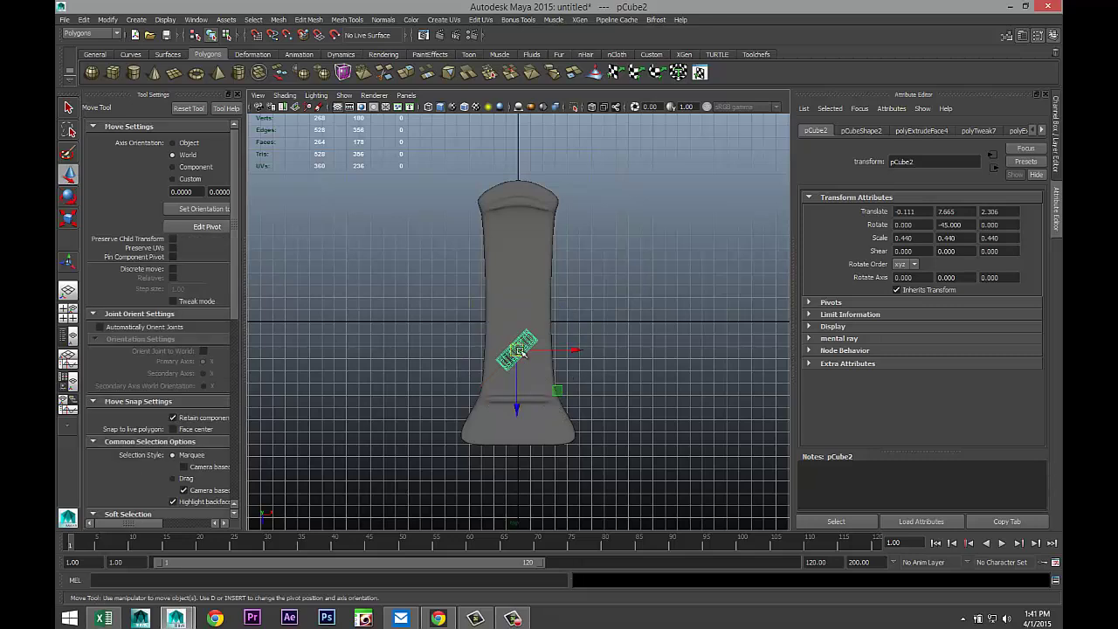
{"action": "left_click_drag", "start_coordinate": [552, 353], "coordinate": [552, 351]}
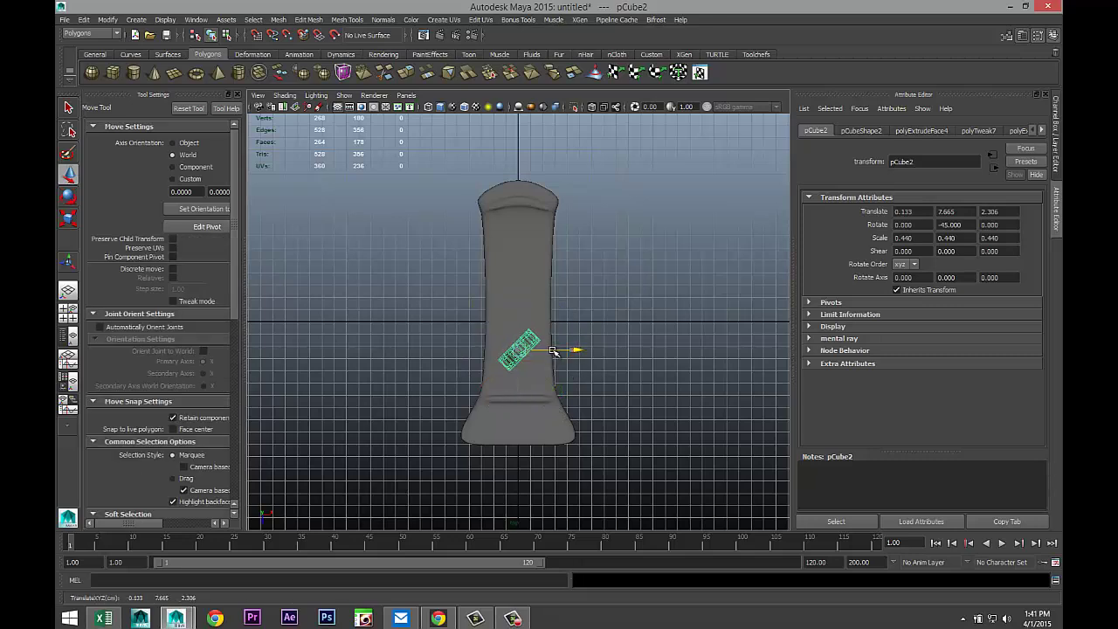
{"action": "left_click_drag", "start_coordinate": [517, 410], "coordinate": [518, 398]}
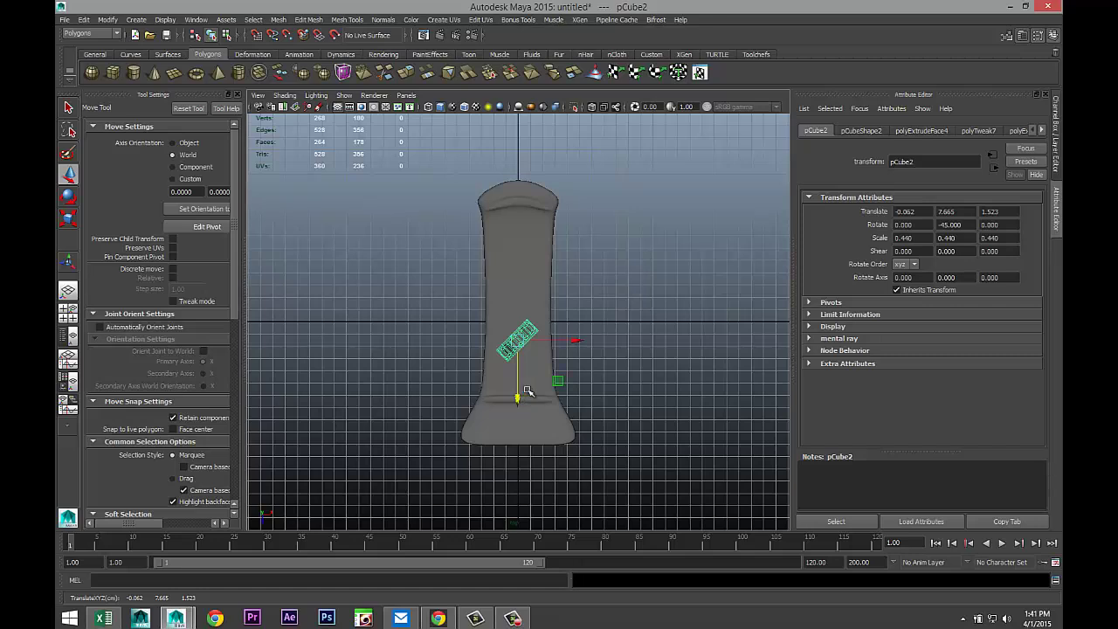
Duplicate the diagonal arch and move the copy towards the flared piece's narrower end, to about Z -5.47
{"action": "key", "text": "ctrl+d"}
{"action": "left_click_drag", "start_coordinate": [518, 399], "coordinate": [516, 315]}
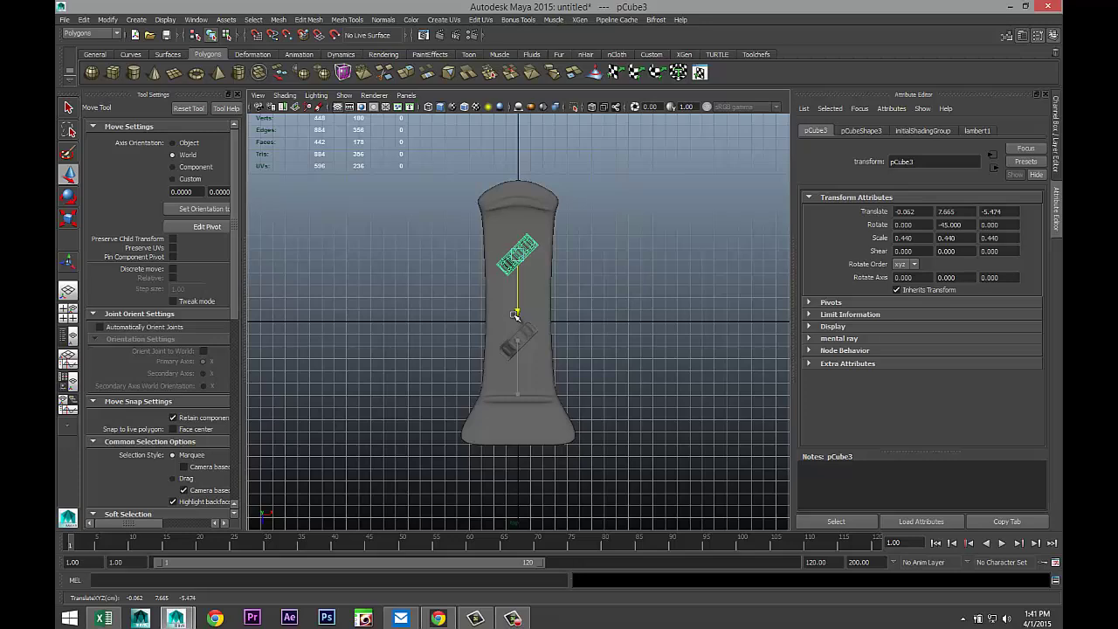
{"action": "left_click", "coordinate": [68, 311]}
{"action": "key", "text": "space"}
{"action": "left_click_drag", "start_coordinate": [644, 241], "coordinate": [512, 241], "text": "alt"}
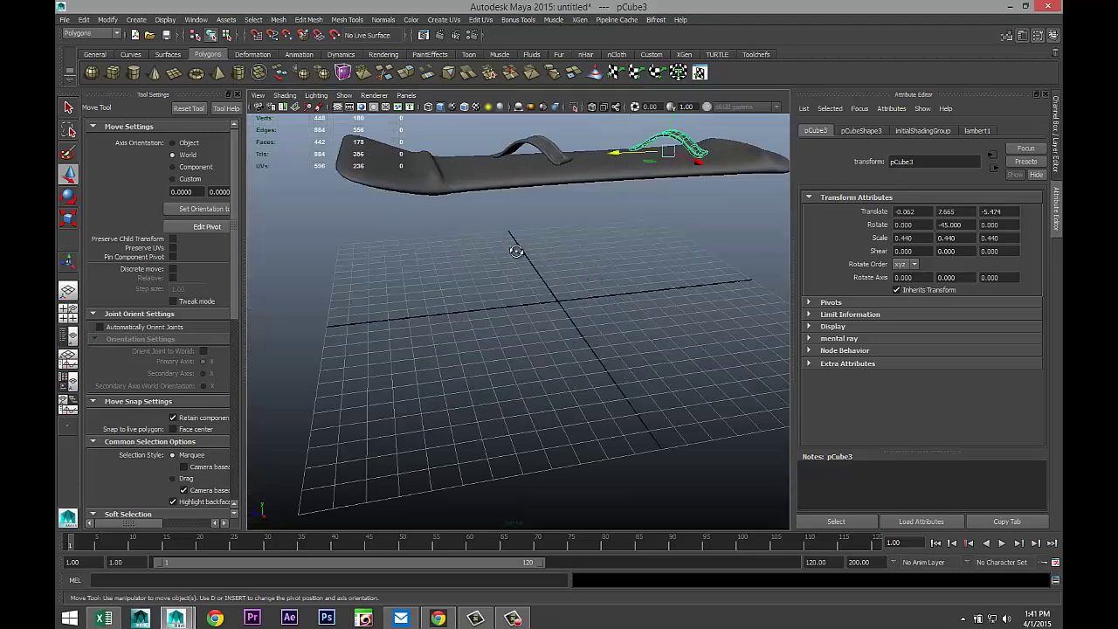
{"action": "right_click_drag", "start_coordinate": [512, 242], "coordinate": [516, 317], "text": "alt"}
{"action": "left_click_drag", "start_coordinate": [506, 316], "coordinate": [465, 431], "text": "alt"}
{"action": "scroll", "coordinate": [597, 429], "scroll_direction": "up", "scroll_amount": 2}
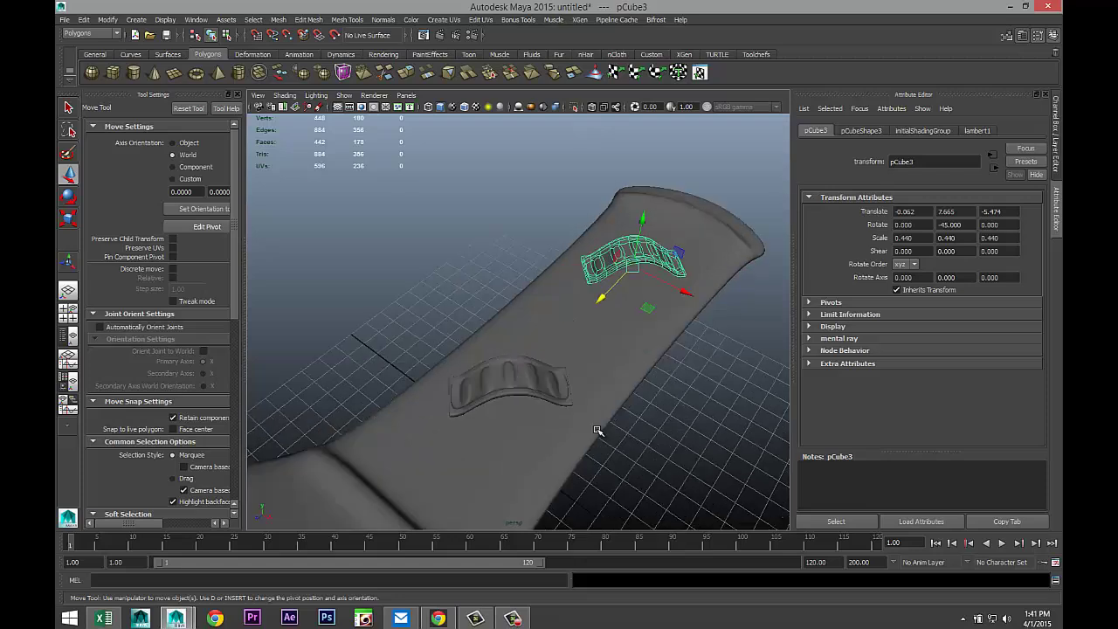
Select both arches and lower them together in the side view to about Y 7.47 so they meet the board-like surface
{"action": "left_click", "coordinate": [68, 311]}
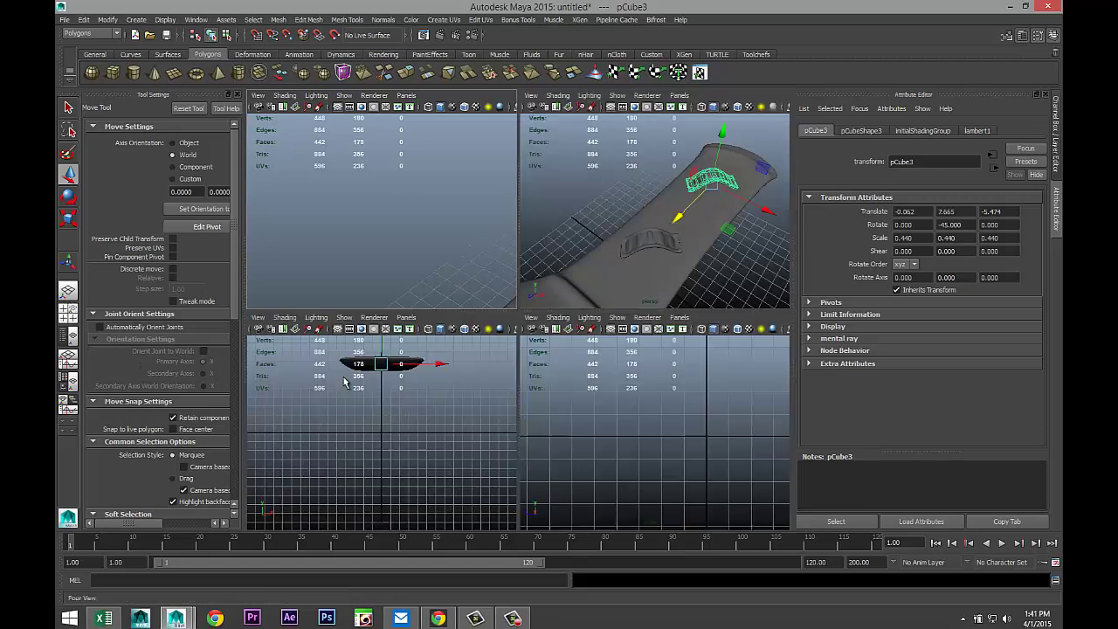
{"action": "key", "text": "space"}
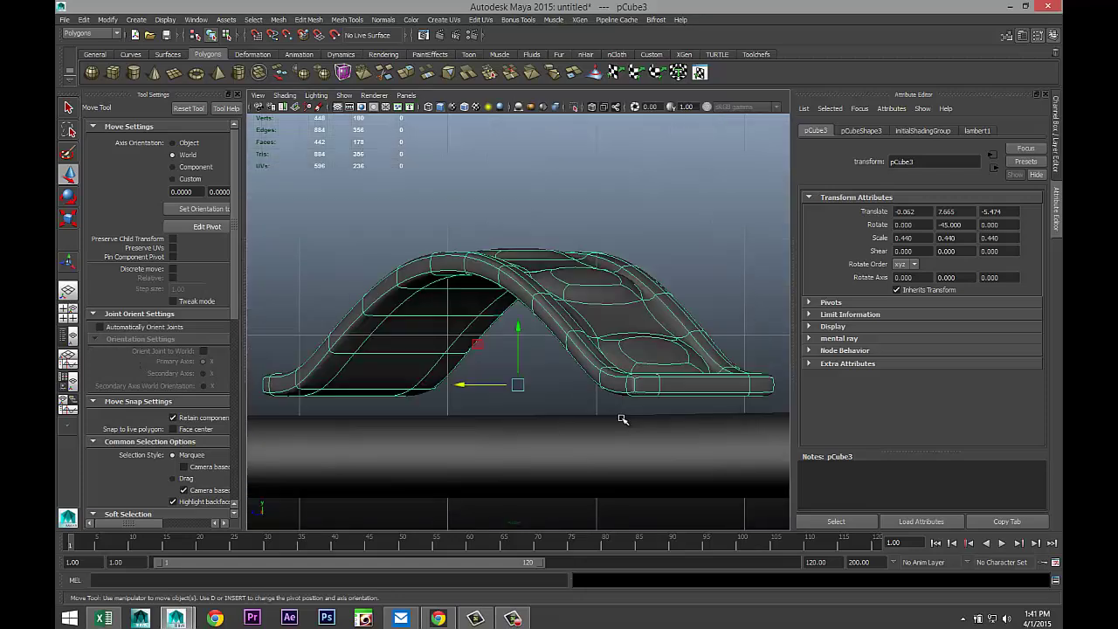
{"action": "scroll", "coordinate": [600, 409], "scroll_direction": "down", "scroll_amount": 3}
{"action": "scroll", "coordinate": [603, 411], "scroll_direction": "up", "scroll_amount": 1}
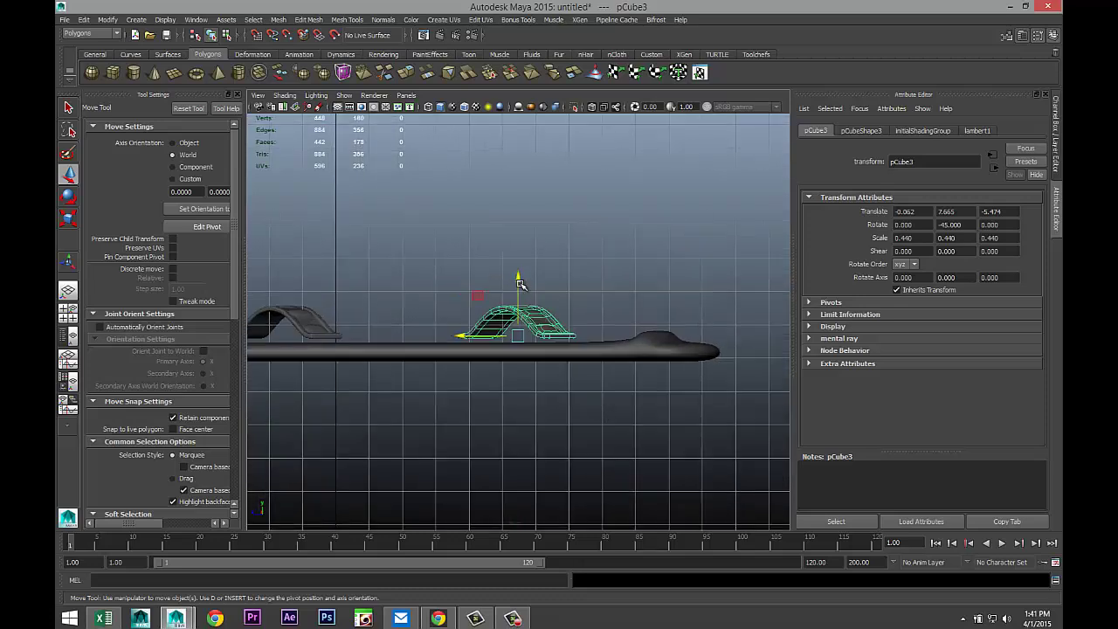
{"action": "left_click", "coordinate": [307, 325], "text": "shift"}
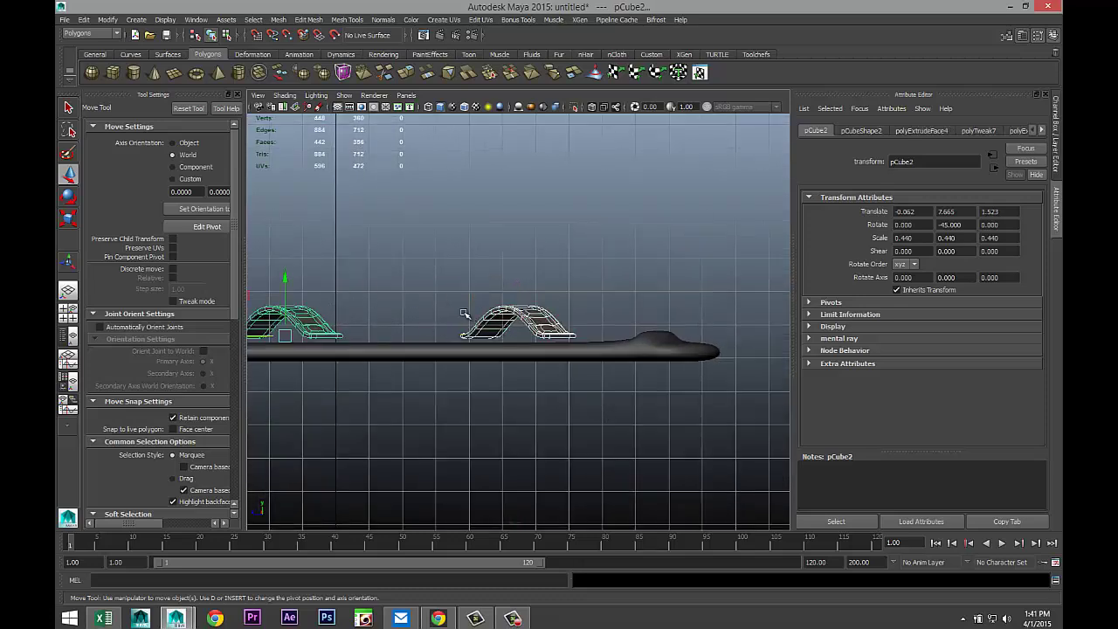
{"action": "mouse_move", "coordinate": [282, 277]}
{"action": "left_mouse_down"}
{"action": "mouse_move", "coordinate": [282, 265]}
{"action": "mouse_move", "coordinate": [282, 282]}
{"action": "left_mouse_up"}
{"action": "left_click", "coordinate": [69, 312]}
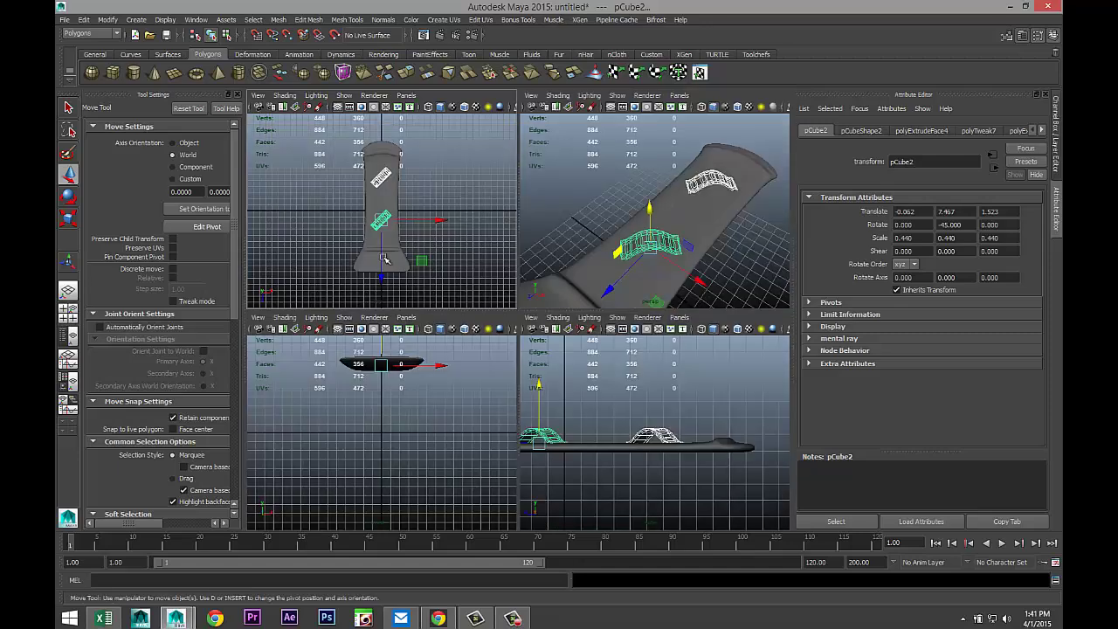
Raise both arches together to about Y 7.51 so that their ends sit on the board's upper surface
{"action": "key", "text": "space"}
{"action": "left_click_drag", "start_coordinate": [681, 306], "coordinate": [607, 299], "text": "alt"}
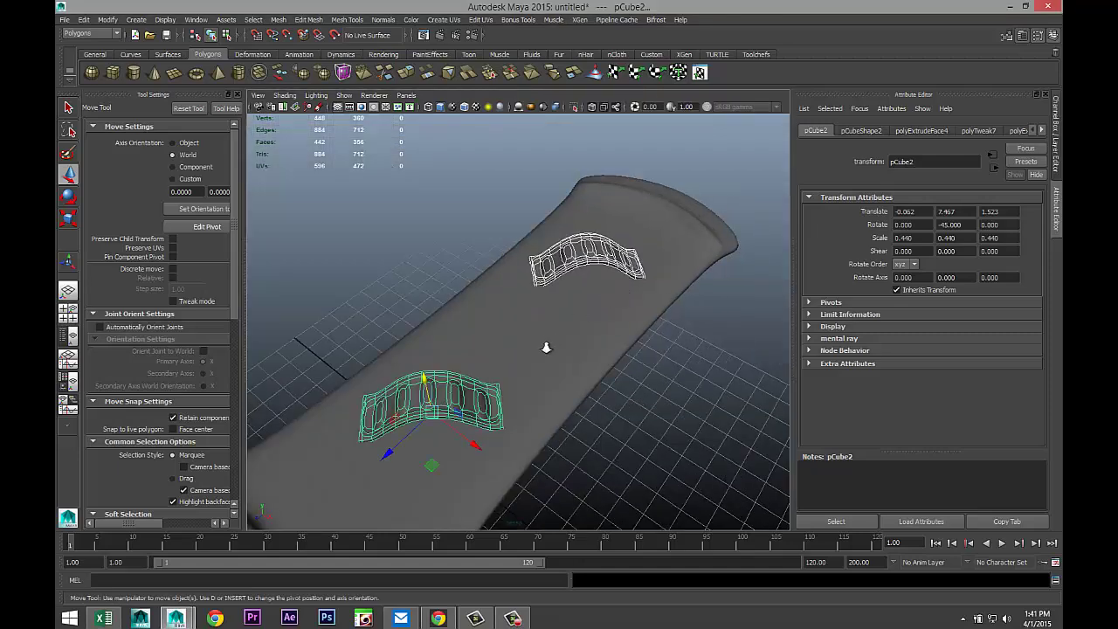
{"action": "scroll", "coordinate": [546, 347], "scroll_direction": "up", "scroll_amount": 3}
{"action": "middle_click_drag", "start_coordinate": [507, 387], "coordinate": [557, 262], "text": "alt"}
{"action": "scroll", "coordinate": [554, 343], "scroll_direction": "up", "scroll_amount": 4}
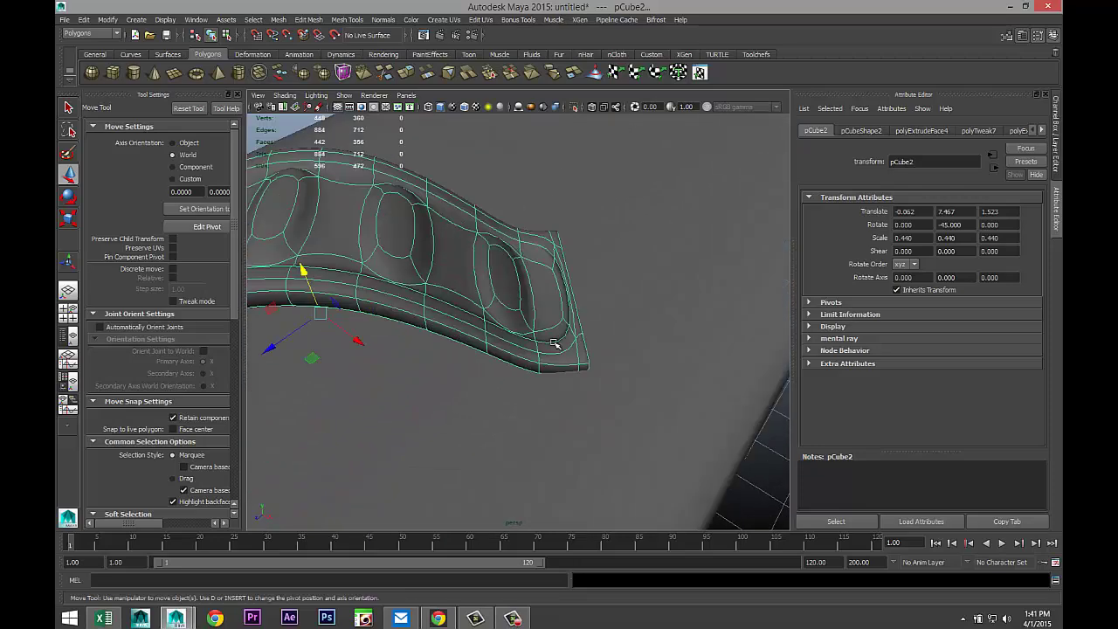
{"action": "scroll", "coordinate": [477, 331], "scroll_direction": "down", "scroll_amount": 5}
{"action": "left_click_drag", "start_coordinate": [479, 320], "coordinate": [420, 226], "text": "alt"}
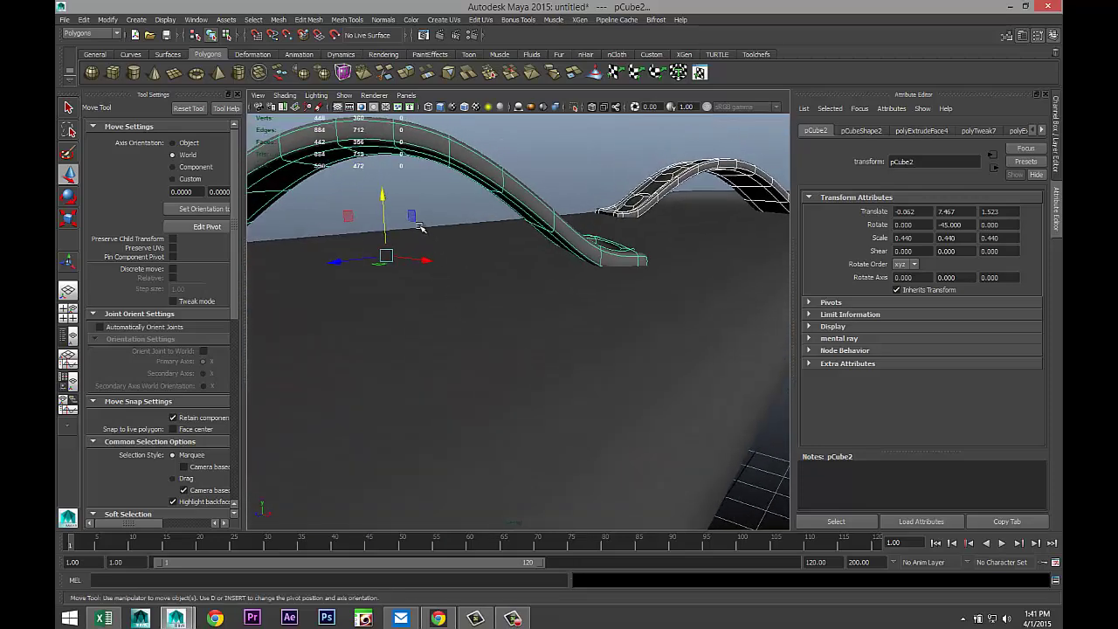
{"action": "left_click_drag", "start_coordinate": [382, 194], "coordinate": [501, 369]}
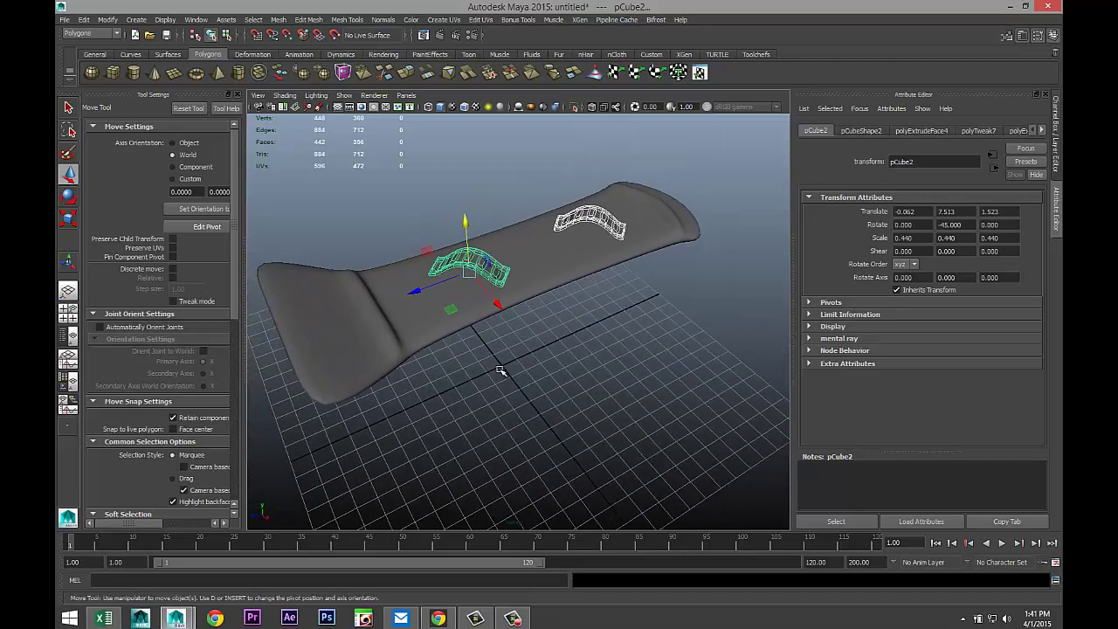
Create a low, thin-walled polygon pipe ring on the grid beside the board, centred at about X 11.35, Z 5.45
{"action": "scroll", "coordinate": [501, 372], "scroll_direction": "down", "scroll_amount": 3}
{"action": "scroll", "coordinate": [508, 373], "scroll_direction": "up", "scroll_amount": 3}
{"action": "left_click_drag", "start_coordinate": [519, 384], "coordinate": [466, 352], "text": "alt"}
{"action": "scroll", "coordinate": [463, 358], "scroll_direction": "down", "scroll_amount": 3}
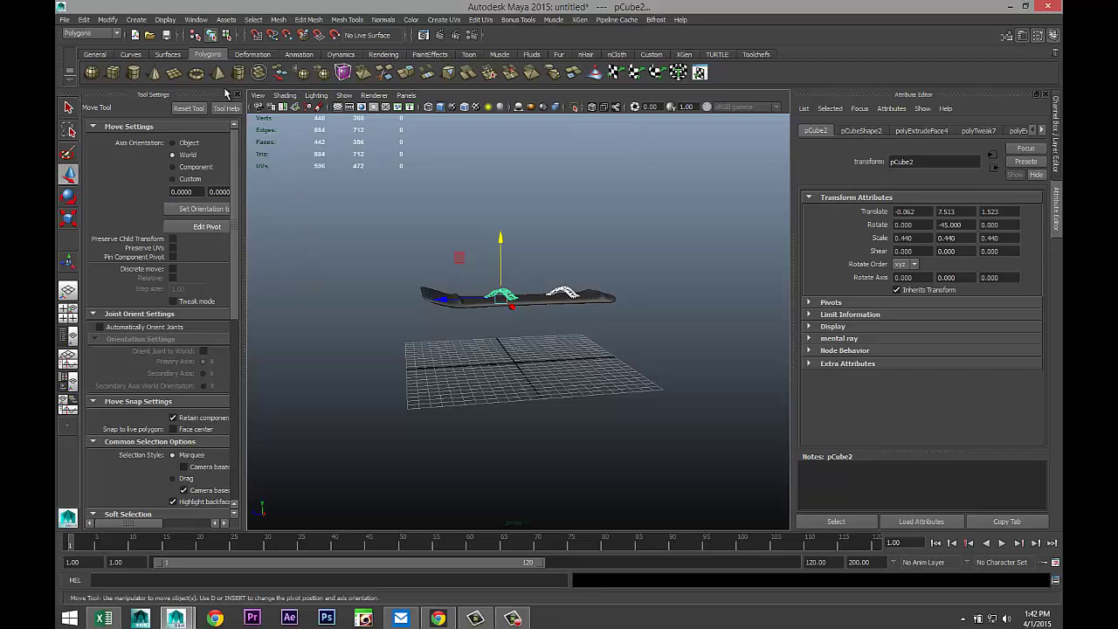
{"action": "left_click", "coordinate": [259, 72]}
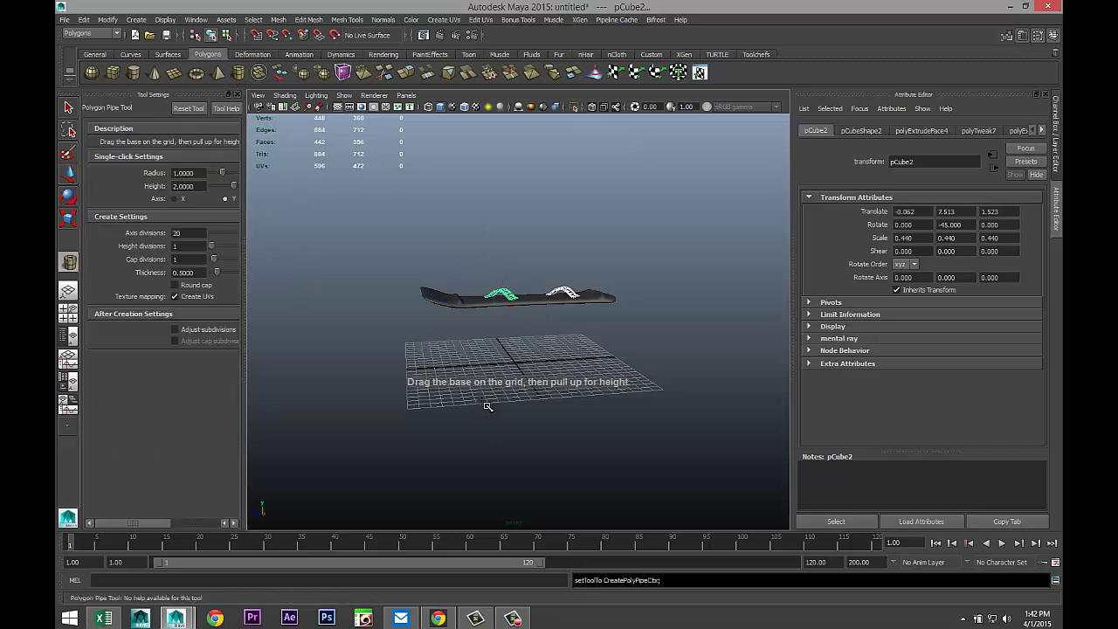
{"action": "mouse_move", "coordinate": [480, 402]}
{"action": "left_mouse_down"}
{"action": "mouse_move", "coordinate": [524, 417]}
{"action": "mouse_move", "coordinate": [504, 417]}
{"action": "mouse_move", "coordinate": [503, 388]}
{"action": "mouse_move", "coordinate": [499, 397]}
{"action": "left_mouse_up"}
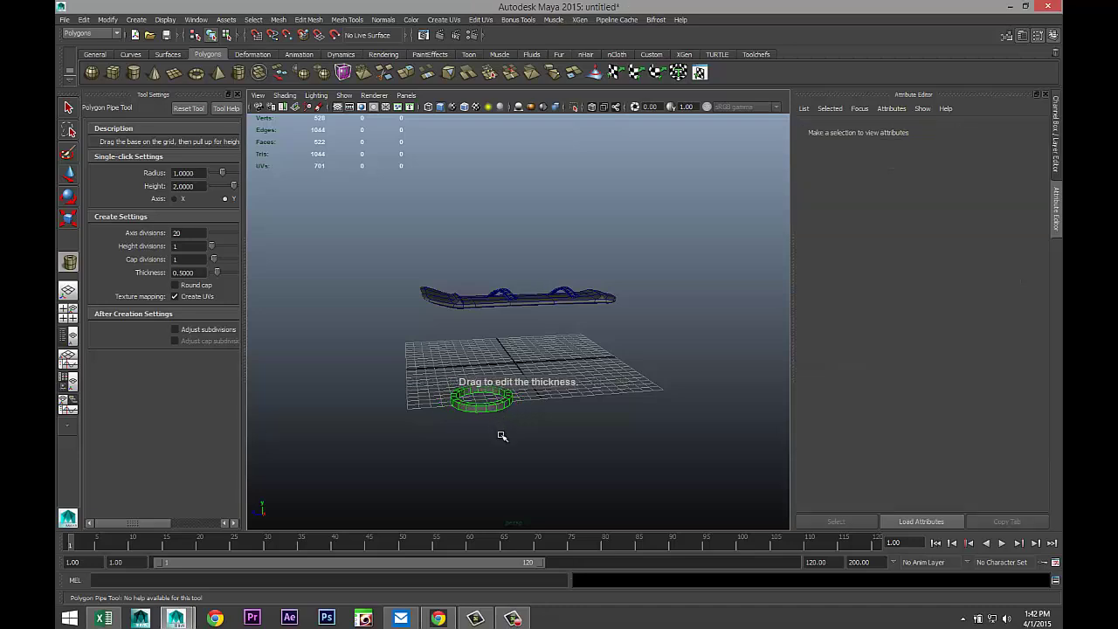
{"action": "left_click_drag", "start_coordinate": [501, 463], "coordinate": [516, 483], "text": "alt"}
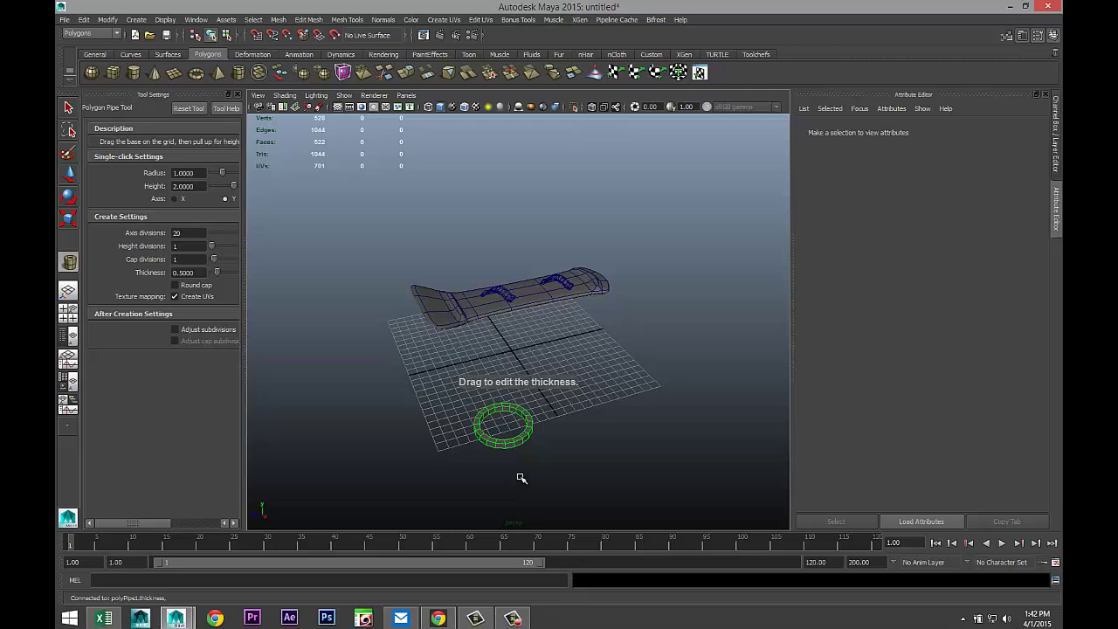
{"action": "scroll", "coordinate": [521, 477], "scroll_direction": "up", "scroll_amount": 4}
{"action": "scroll", "coordinate": [523, 476], "scroll_direction": "down", "scroll_amount": 6}
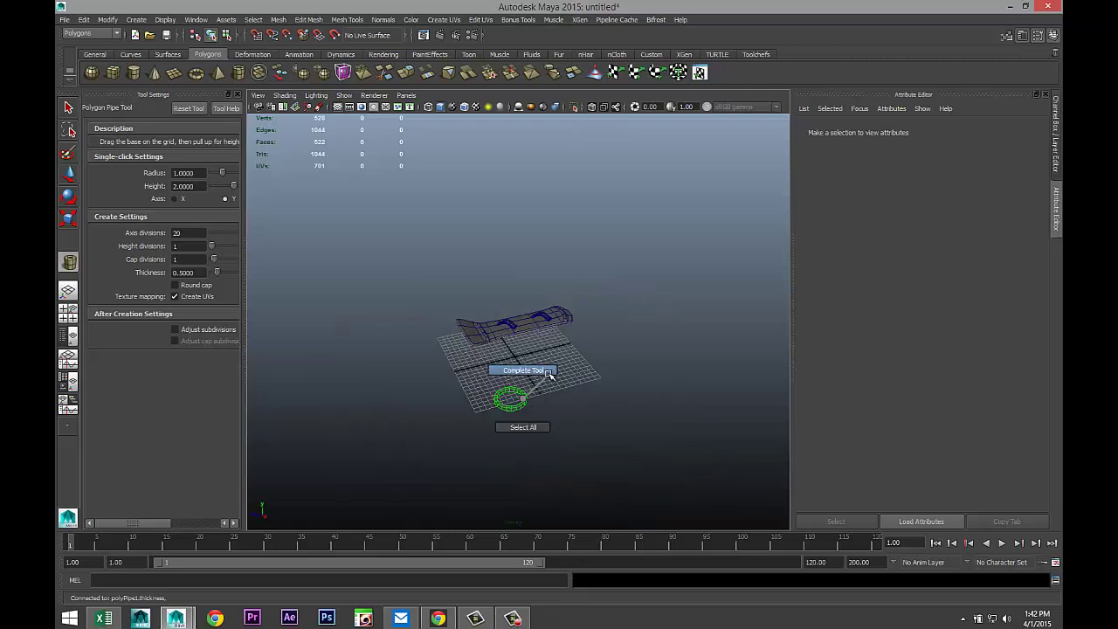
{"action": "key", "text": "w"}
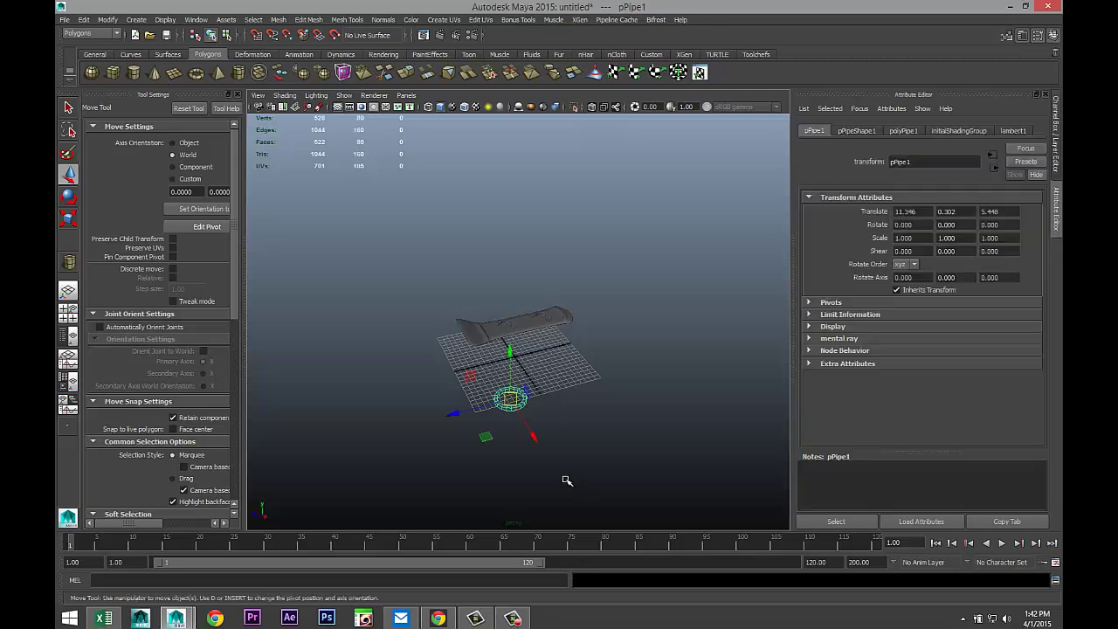
{"action": "key", "text": "f"}
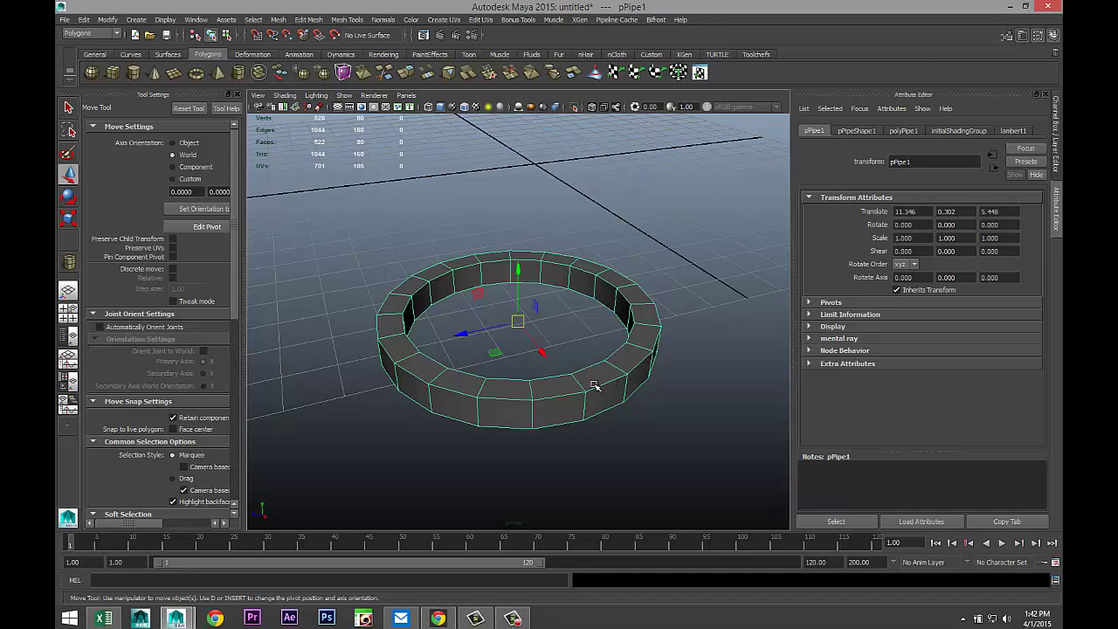
Position the ring under the arch nearer the flared end, grid-snapped to X 0, Z 1, and scale it uniformly to about 0.67
{"action": "left_click", "coordinate": [68, 312]}
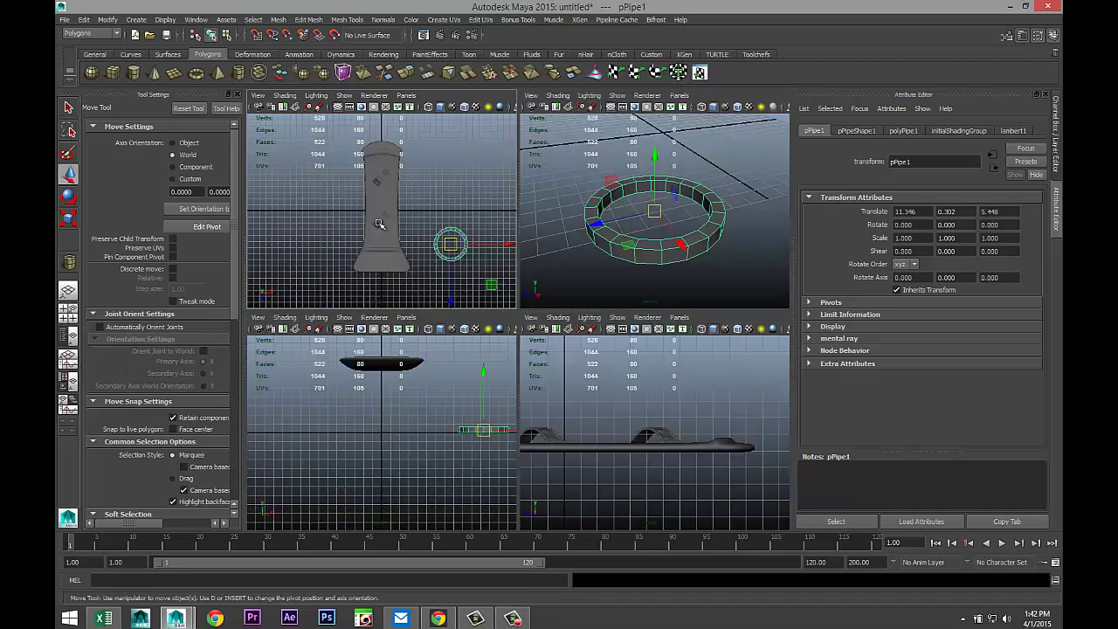
{"action": "key", "text": "space"}
{"action": "key", "text": "4"}
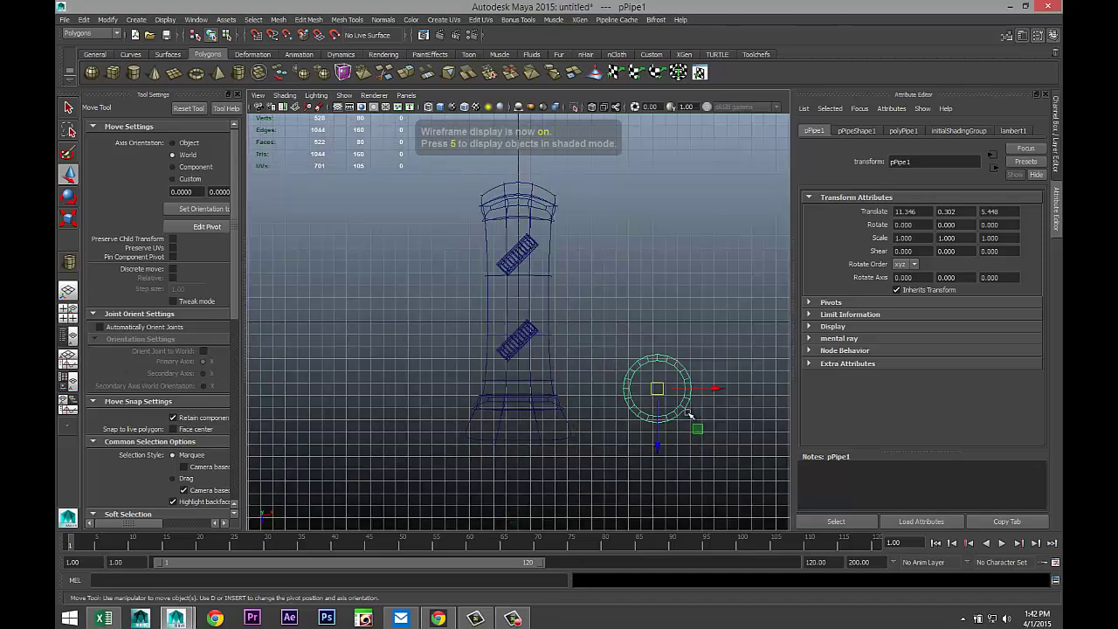
{"action": "left_click_drag", "start_coordinate": [712, 388], "coordinate": [574, 390]}
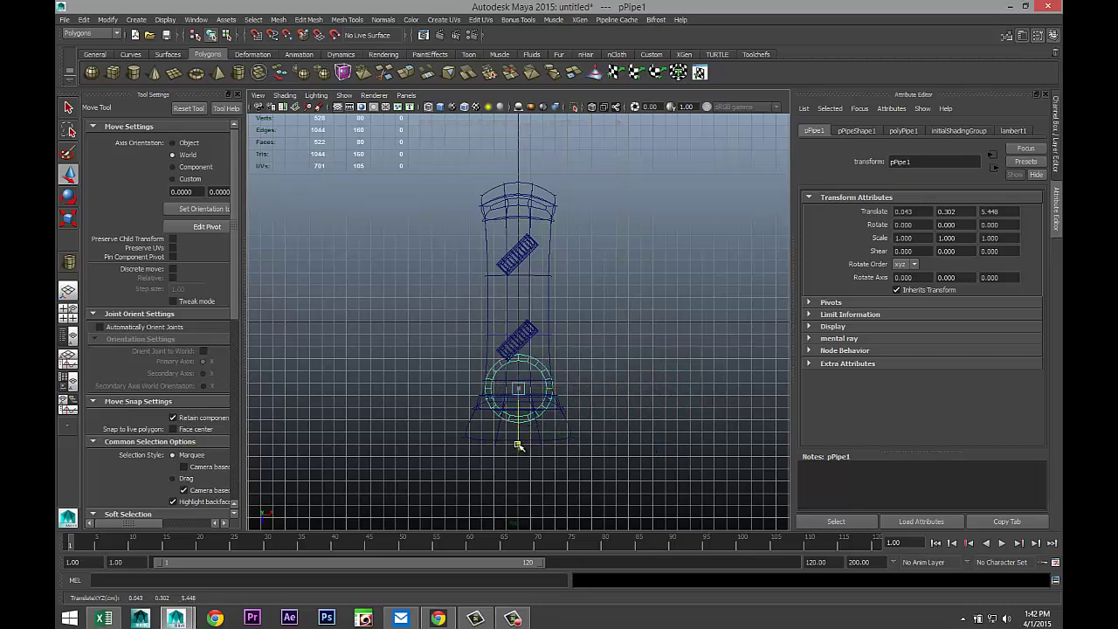
{"action": "left_click_drag", "start_coordinate": [517, 449], "coordinate": [517, 401]}
{"action": "key", "text": "f"}
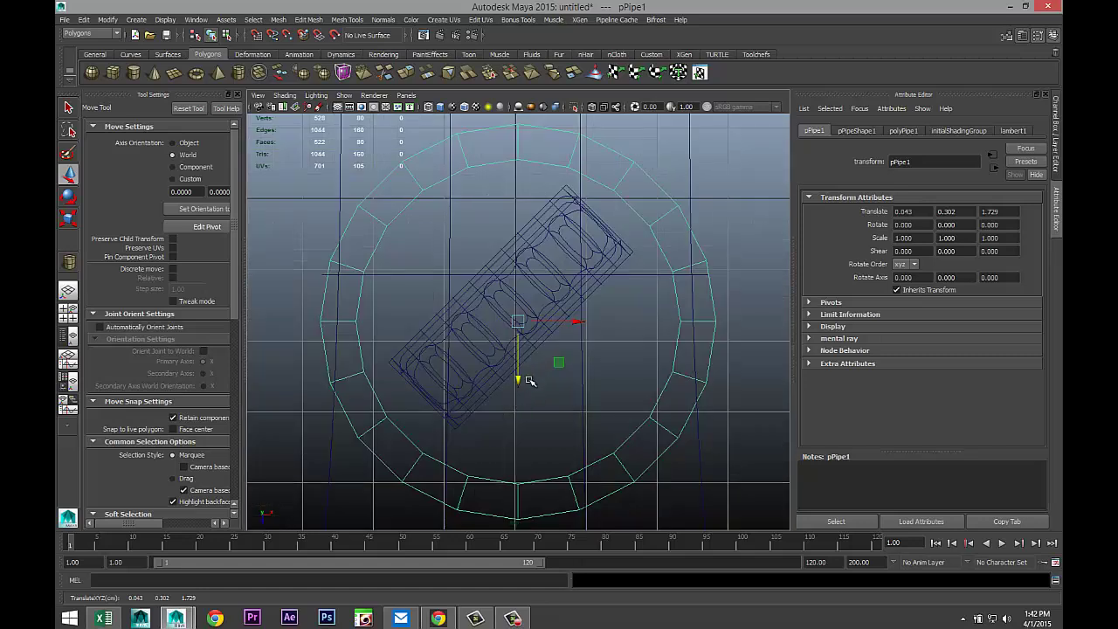
{"action": "left_click_drag", "start_coordinate": [517, 327], "coordinate": [513, 289]}
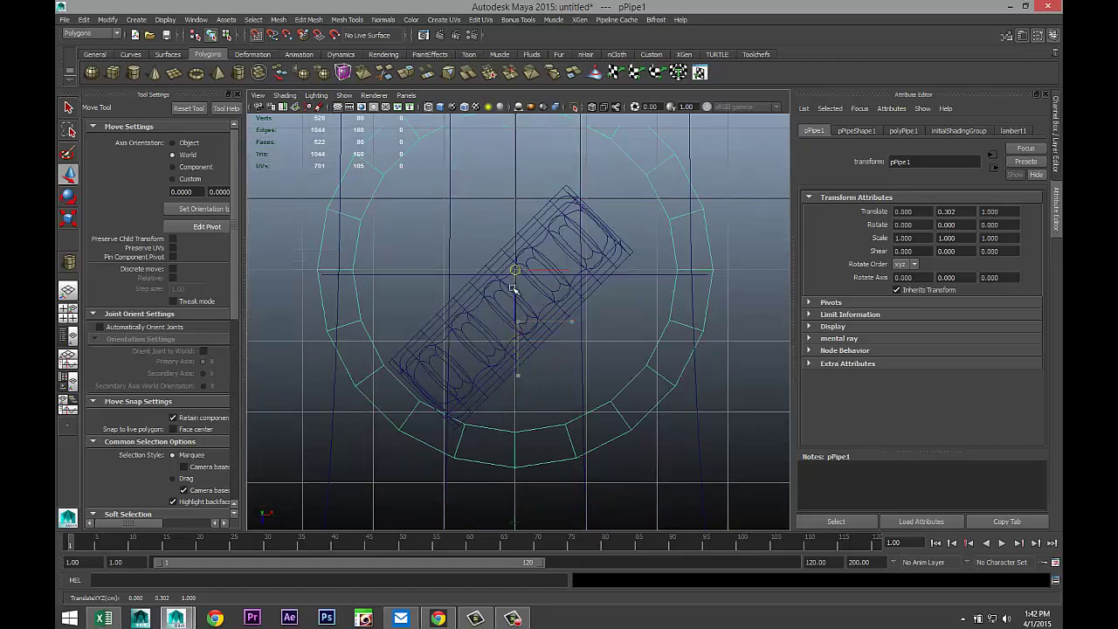
{"action": "scroll", "coordinate": [547, 344], "scroll_direction": "down", "scroll_amount": 6}
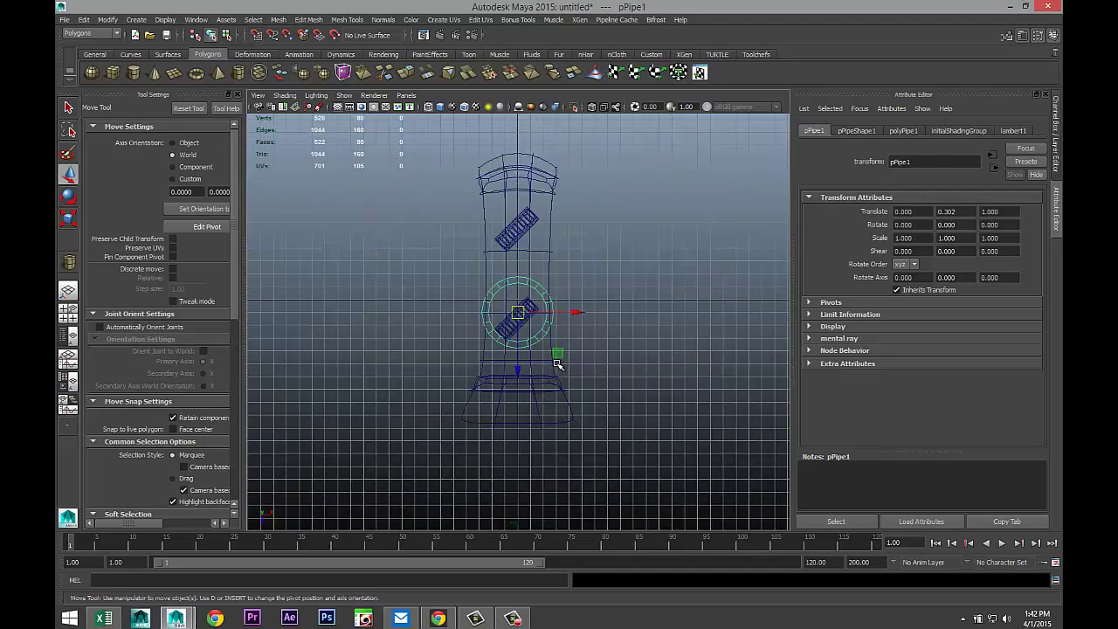
{"action": "key", "text": "r"}
{"action": "left_click_drag", "start_coordinate": [517, 312], "coordinate": [500, 312]}
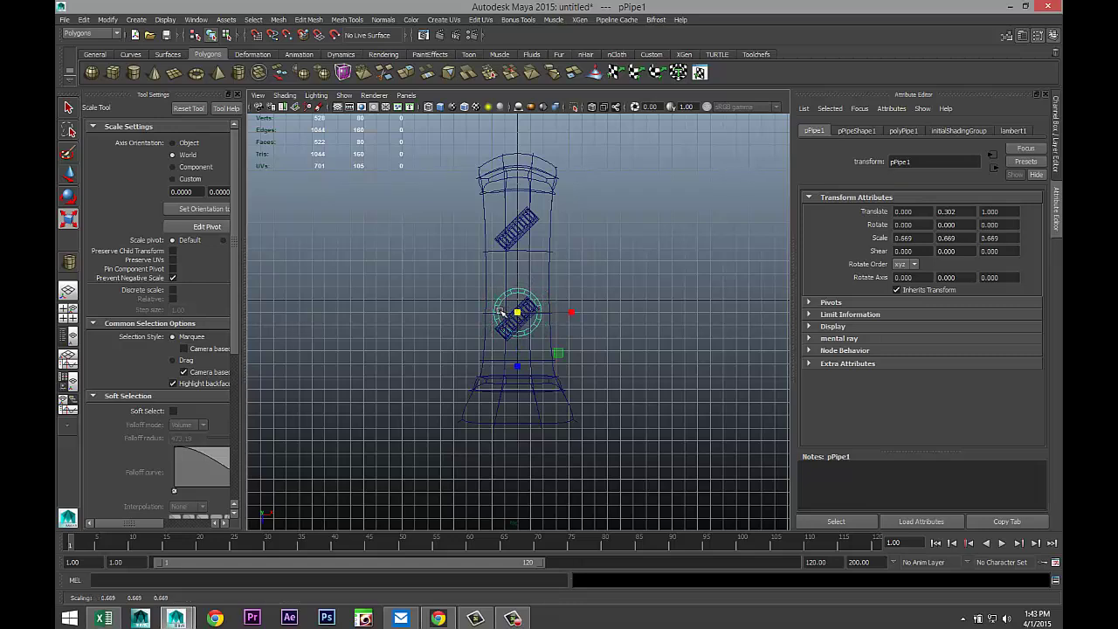
Duplicate the ring and move the copy under the other arch, to about Z -5.21
{"action": "key", "text": "ctrl+d"}
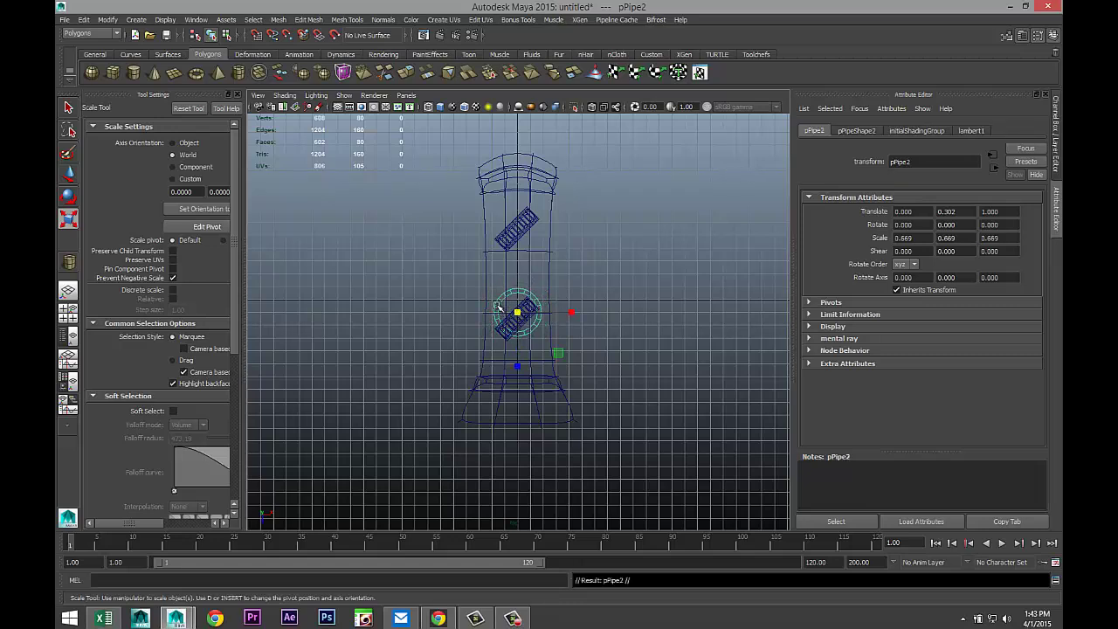
{"action": "key", "text": "w"}
{"action": "left_click_drag", "start_coordinate": [519, 370], "coordinate": [516, 290]}
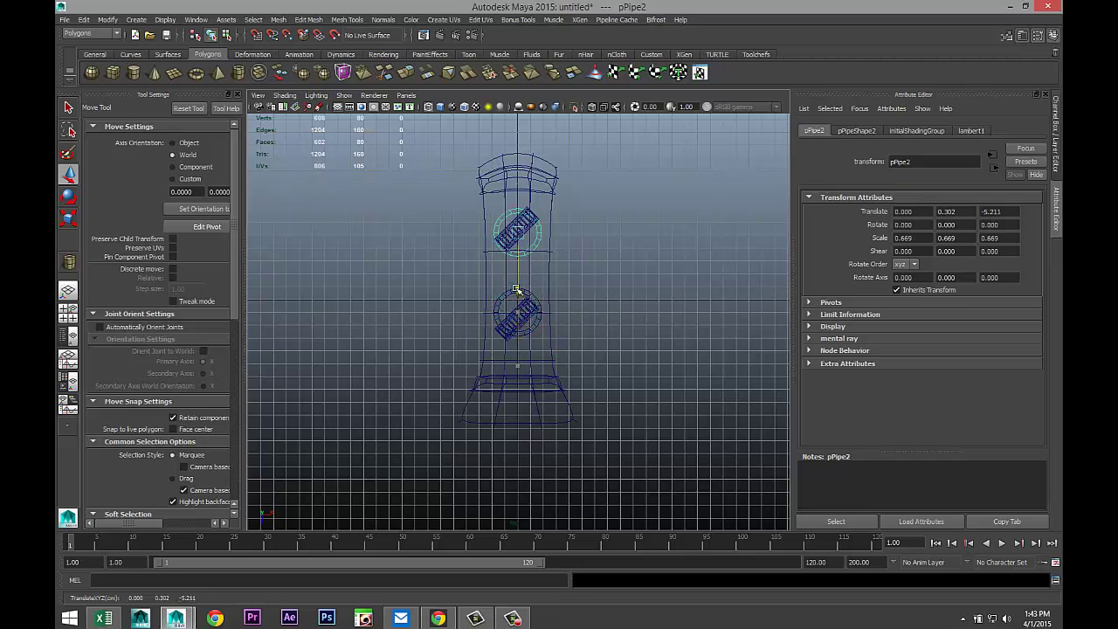
Select both rings and raise them together to about Y 6.71 so they meet the board's underside
{"action": "left_click", "coordinate": [68, 311]}
{"action": "key", "text": "space"}
{"action": "key", "text": "f"}
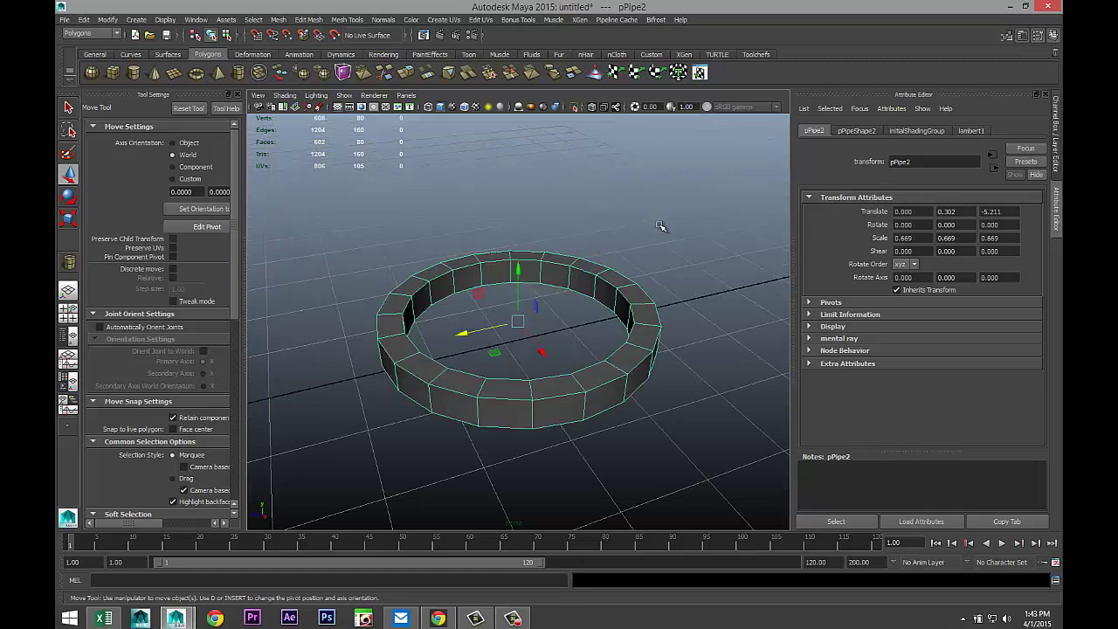
{"action": "right_click_drag", "start_coordinate": [660, 228], "coordinate": [564, 357], "text": "alt"}
{"action": "left_click", "coordinate": [420, 356]}
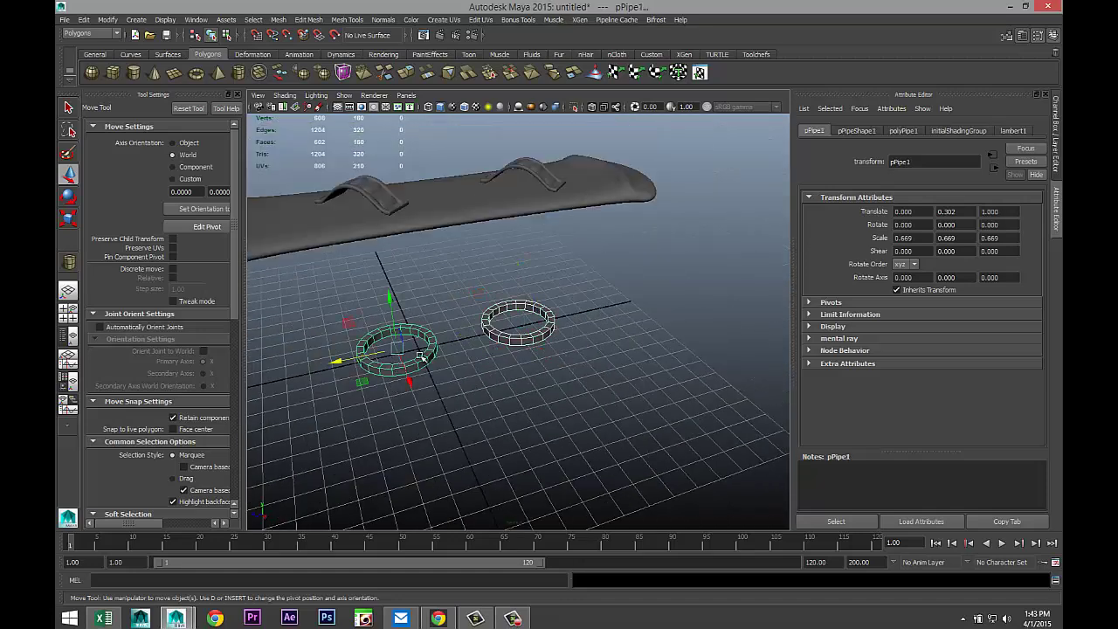
{"action": "left_click_drag", "start_coordinate": [395, 297], "coordinate": [375, 170]}
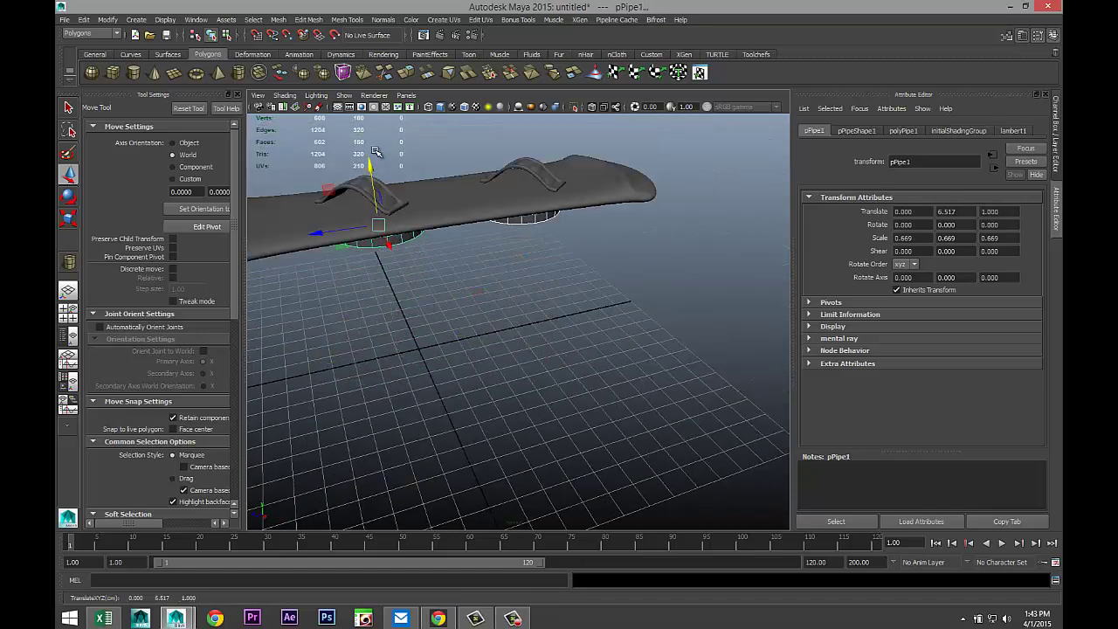
{"action": "mouse_move", "coordinate": [471, 295]}
{"action": "left_mouse_down", "text": "alt"}
{"action": "mouse_move", "coordinate": [481, 280]}
{"action": "mouse_move", "coordinate": [466, 270]}
{"action": "mouse_move", "coordinate": [481, 304]}
{"action": "left_mouse_up", "text": "alt"}
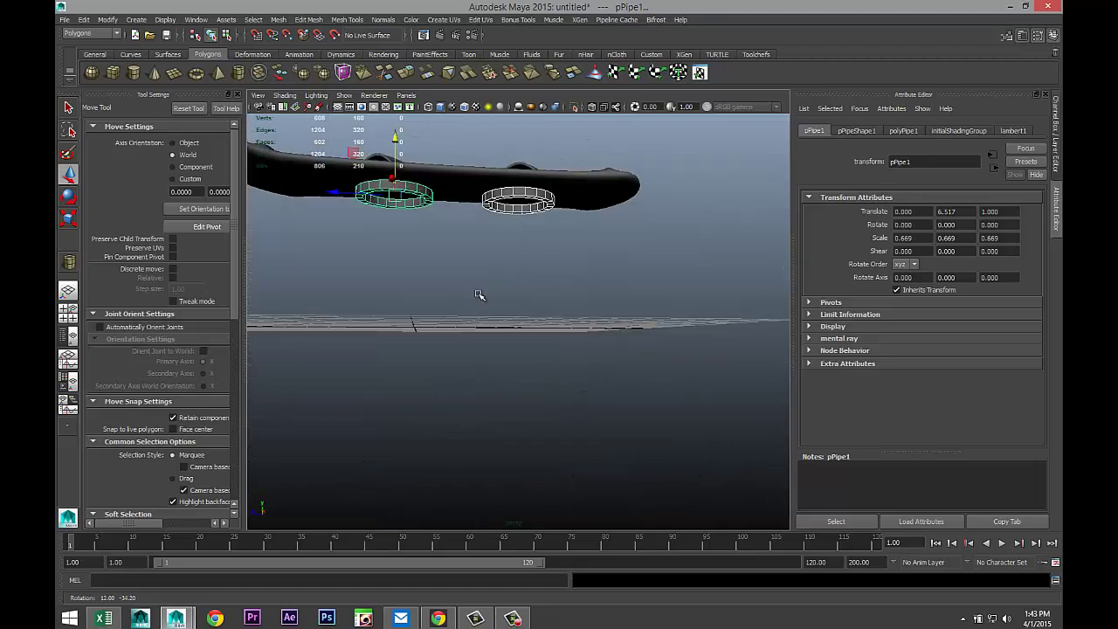
{"action": "middle_click_drag", "start_coordinate": [481, 305], "coordinate": [529, 393], "text": "alt"}
{"action": "scroll", "coordinate": [526, 390], "scroll_direction": "up", "scroll_amount": 5}
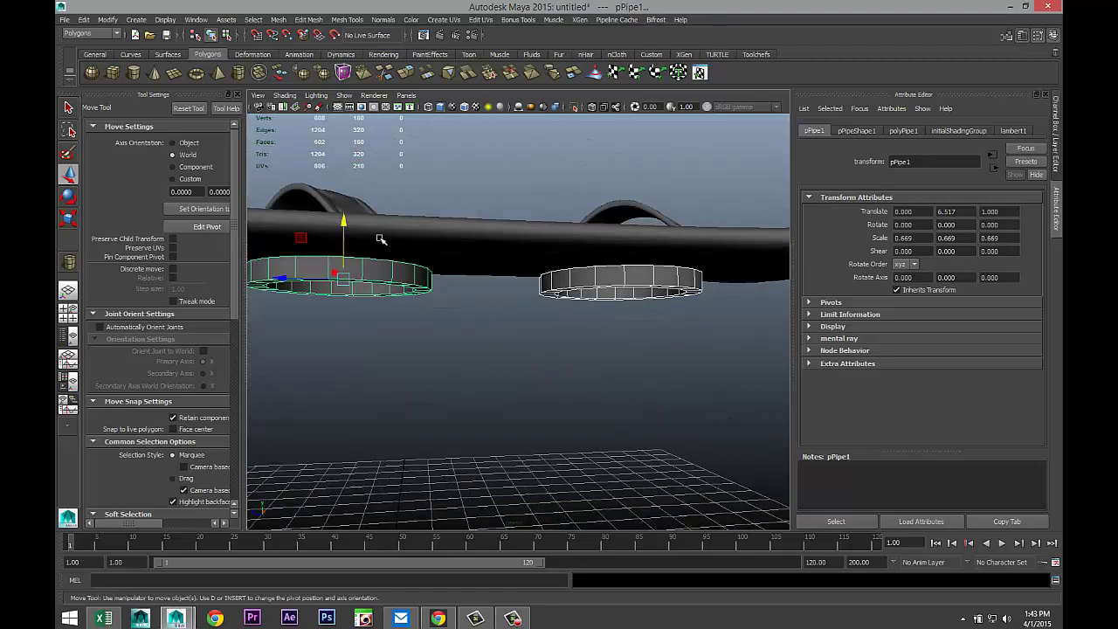
{"action": "left_click_drag", "start_coordinate": [344, 219], "coordinate": [439, 334]}
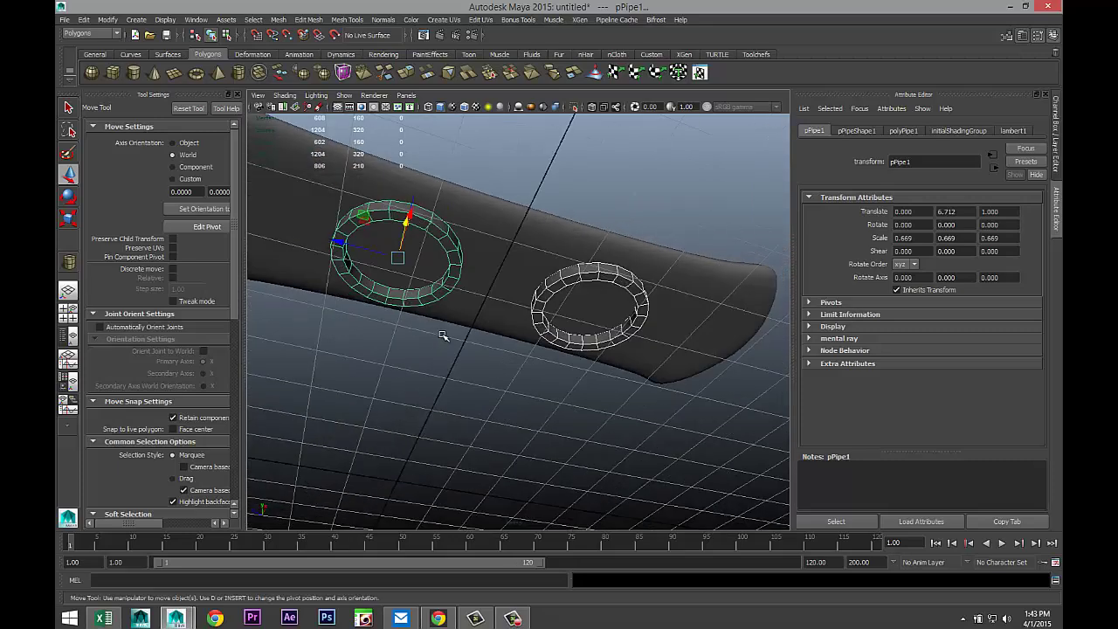
Inspect both rings in smooth preview against the board's underside, and return them to the unsmoothed display
{"action": "left_click", "coordinate": [472, 381]}
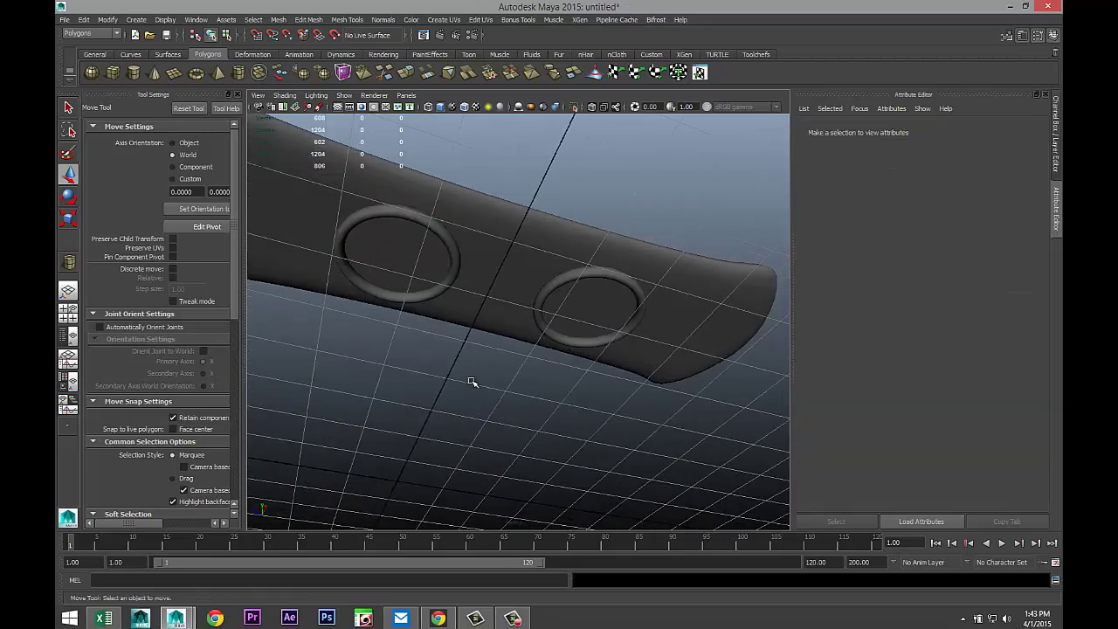
{"action": "scroll", "coordinate": [471, 382], "scroll_direction": "down", "scroll_amount": 5}
{"action": "scroll", "coordinate": [463, 381], "scroll_direction": "up", "scroll_amount": 8}
{"action": "left_click_drag", "start_coordinate": [390, 366], "coordinate": [382, 404], "text": "alt"}
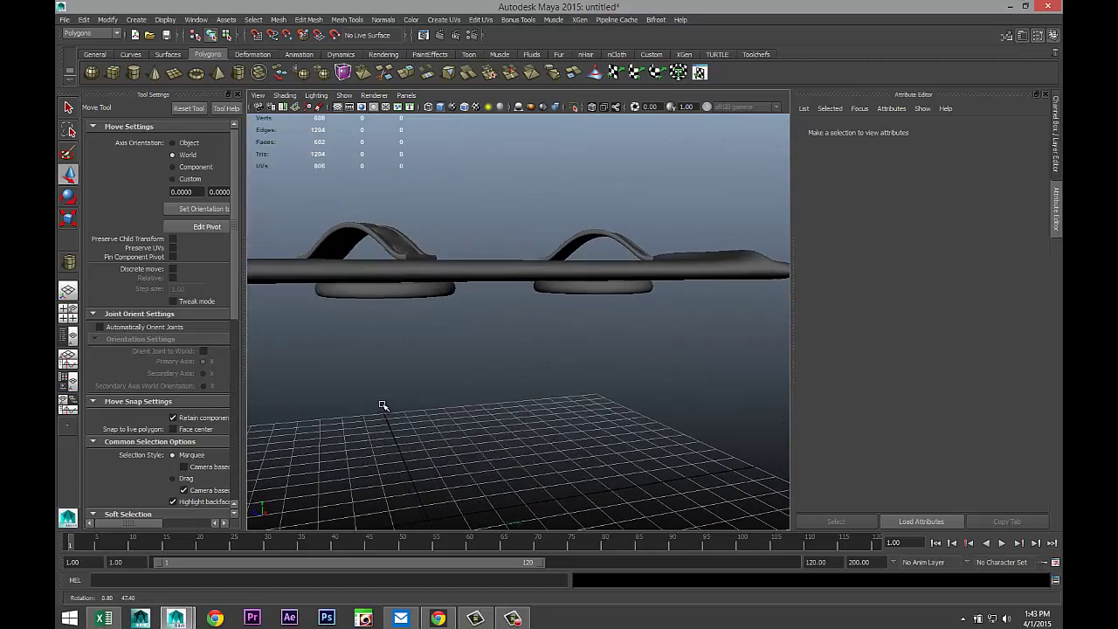
{"action": "left_click", "coordinate": [414, 297]}
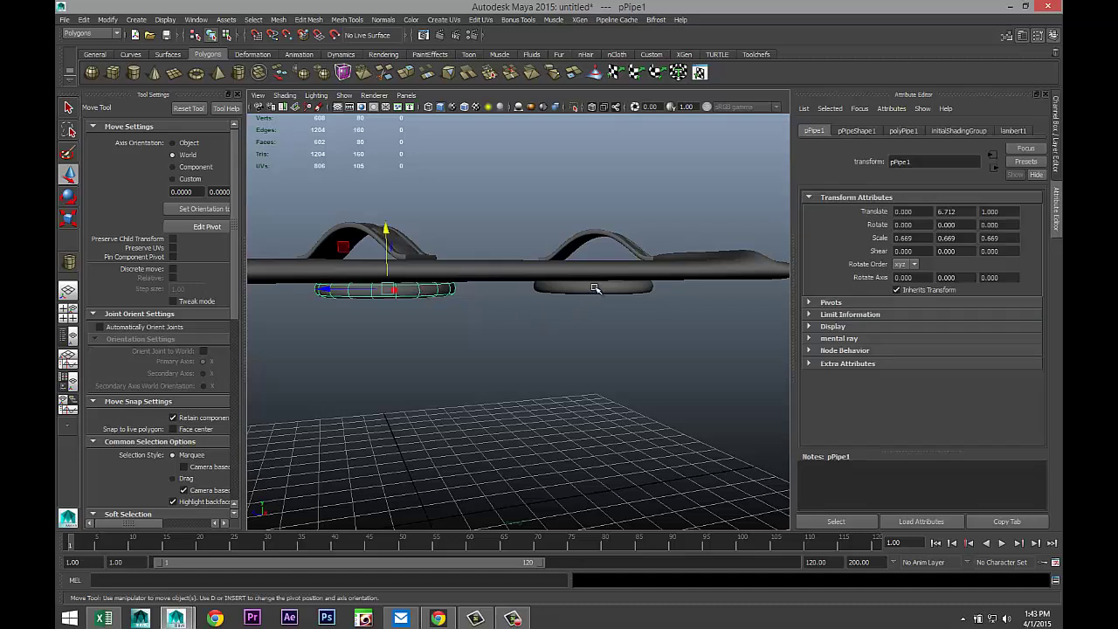
{"action": "left_click", "coordinate": [594, 288]}
{"action": "key", "text": "1"}
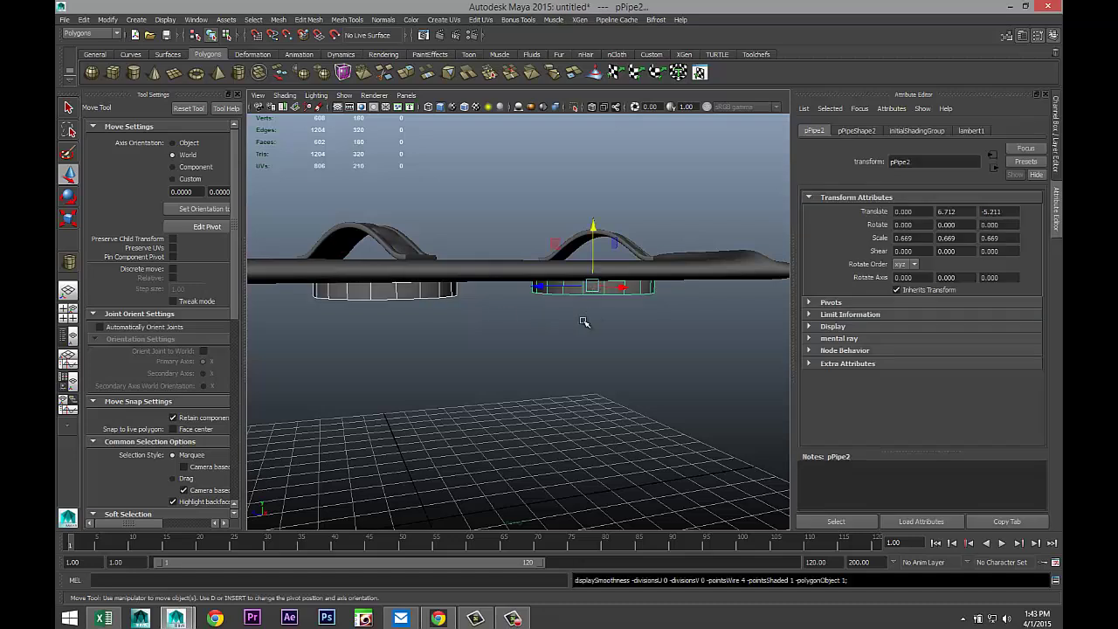
Insert an edge loop around the outer wall of the ring nearer the flared end, and try the same on the other ring
{"action": "scroll", "coordinate": [469, 373], "scroll_direction": "up", "scroll_amount": 5}
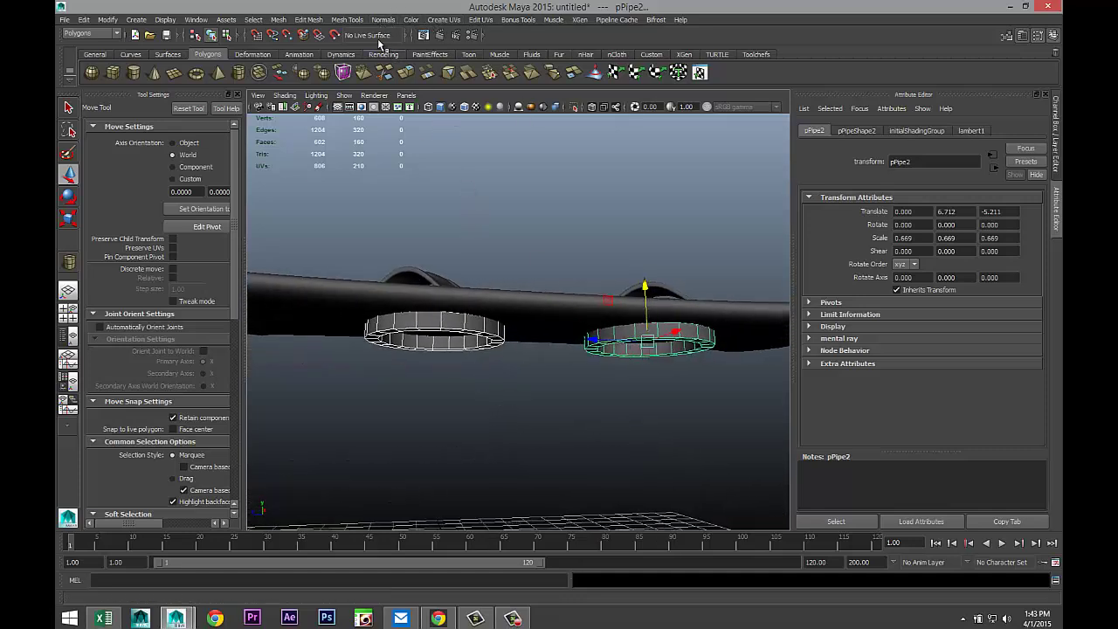
{"action": "left_click", "coordinate": [348, 19]}
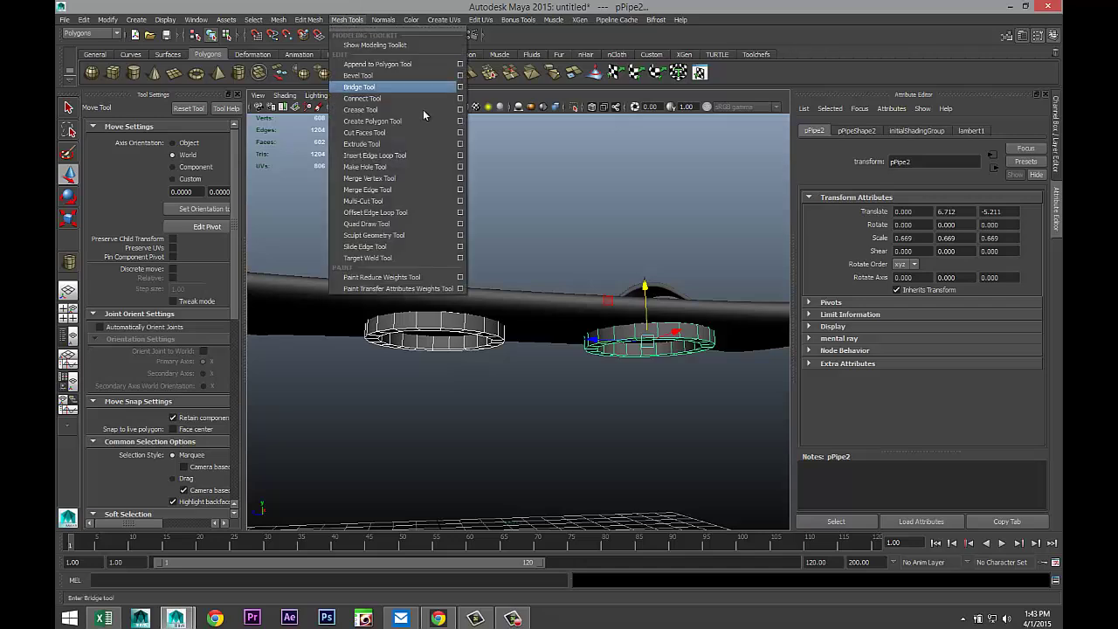
{"action": "left_click", "coordinate": [454, 161]}
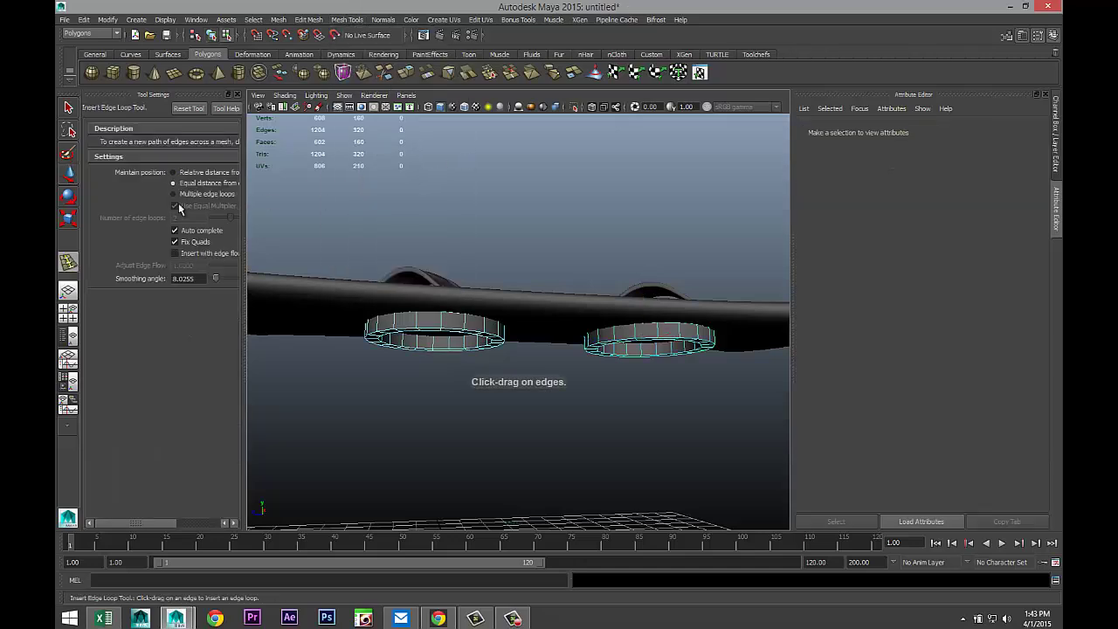
{"action": "left_click_drag", "start_coordinate": [443, 326], "coordinate": [446, 325]}
{"action": "left_click", "coordinate": [637, 335]}
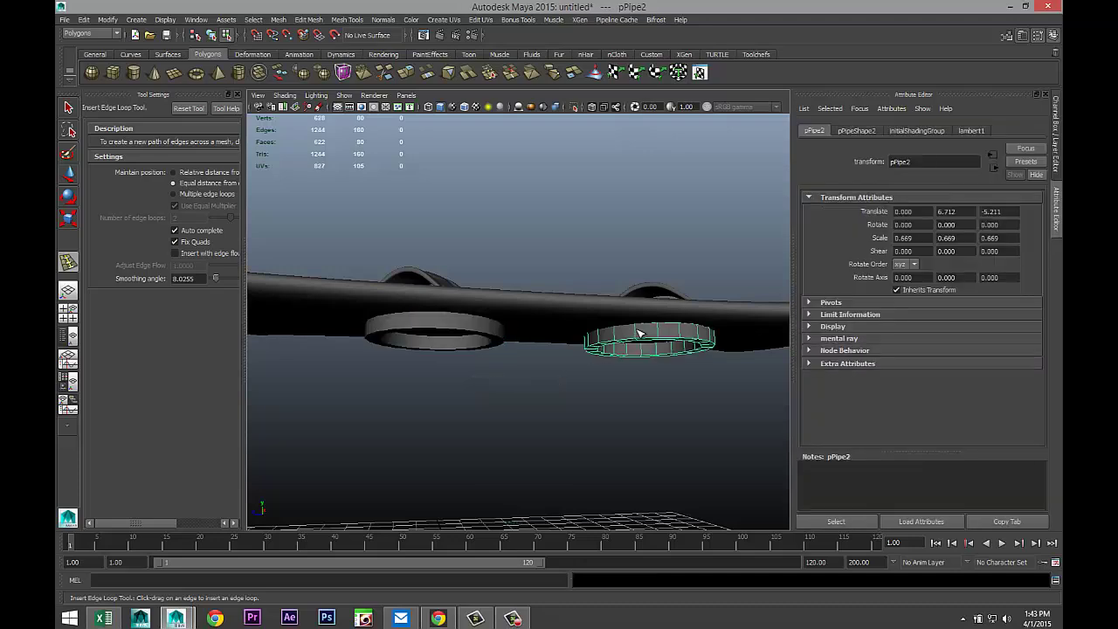
{"action": "left_click_drag", "start_coordinate": [637, 334], "coordinate": [641, 327]}
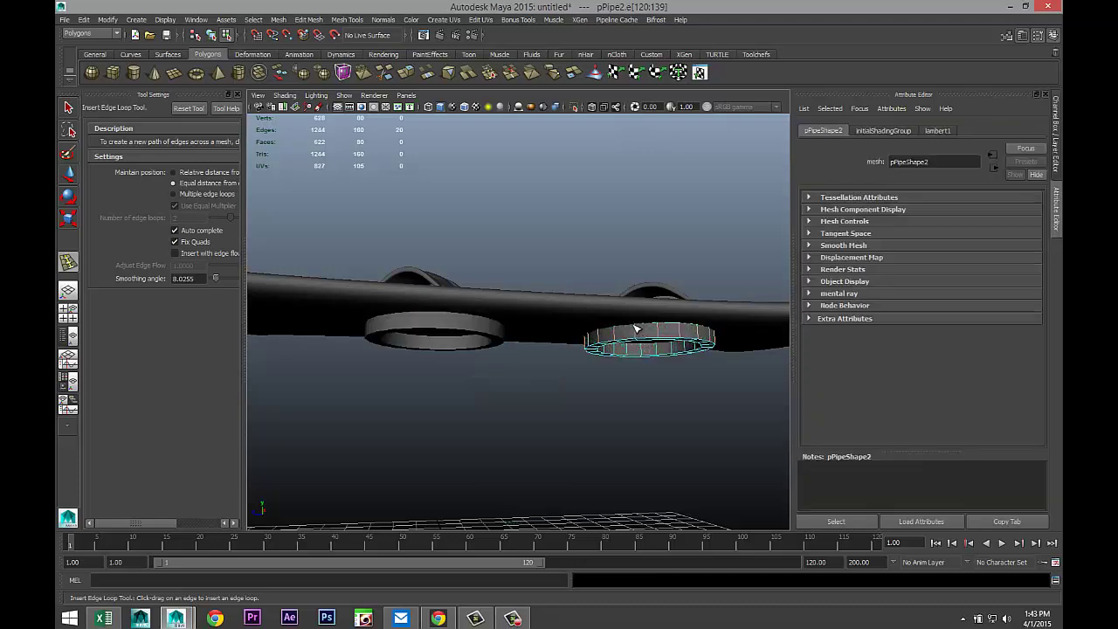
{"action": "key", "text": "q"}
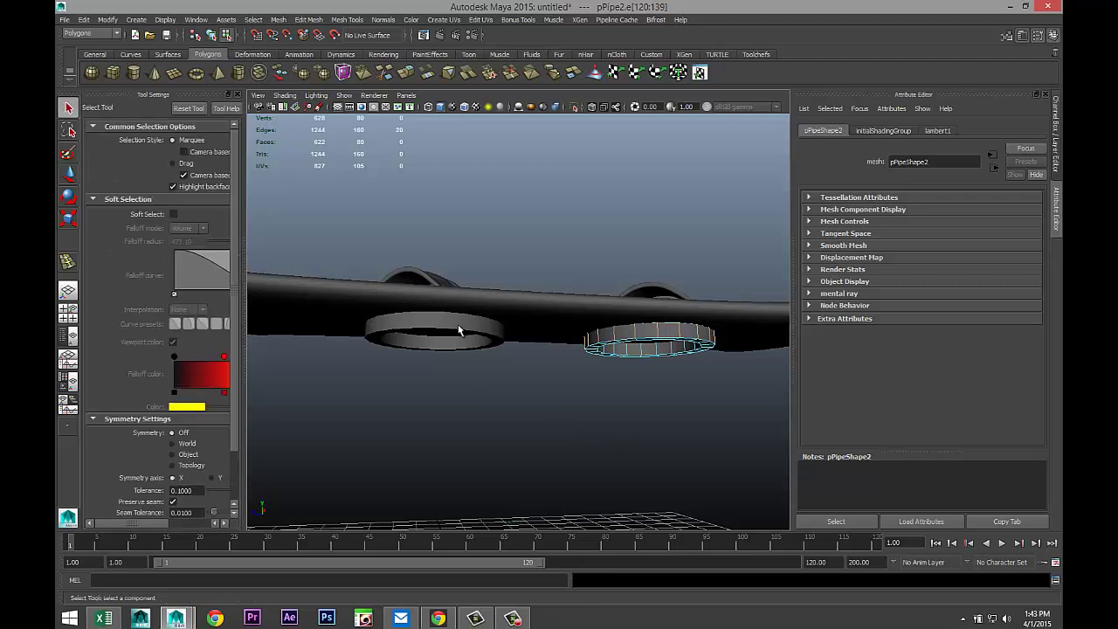
Return to object selection, show both underside rings in smooth preview, and clear the selection
{"action": "right_click_drag", "start_coordinate": [459, 330], "coordinate": [510, 315]}
{"action": "left_click", "coordinate": [480, 335]}
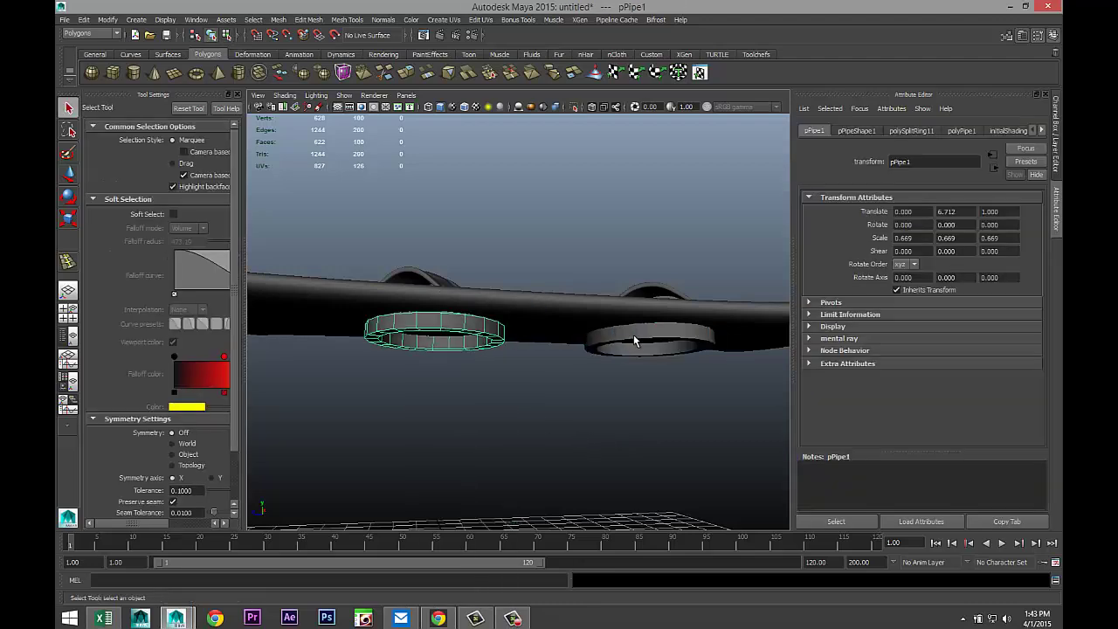
{"action": "left_click", "coordinate": [635, 341]}
{"action": "left_click", "coordinate": [620, 385]}
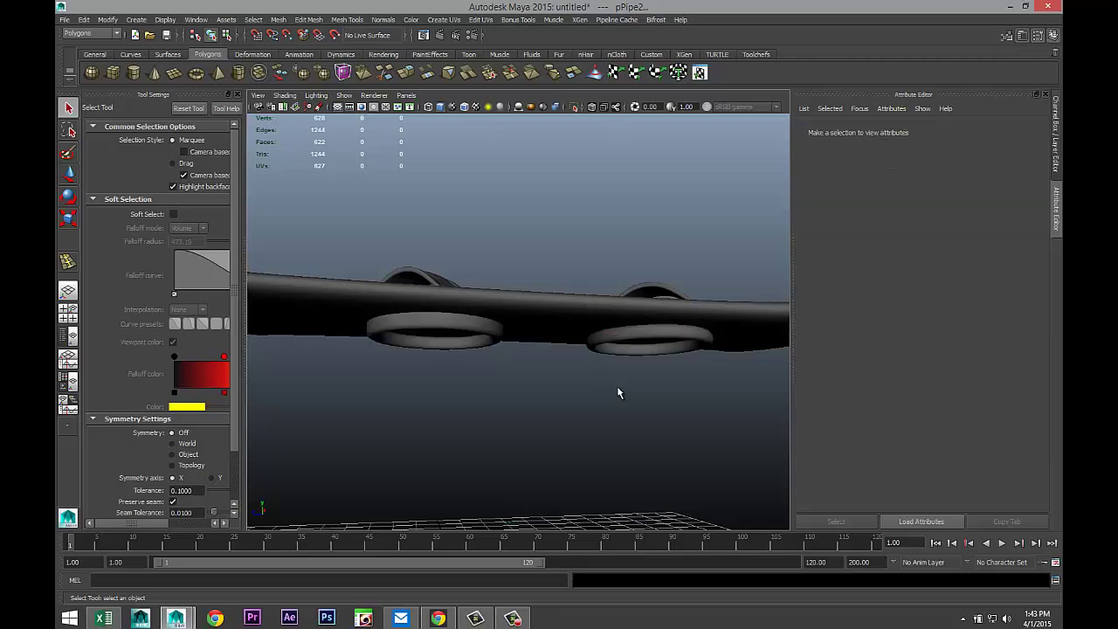
Create a polygon sphere of radius 1 on the grid beyond the board's flared end and rotate it -90 degrees about Z
{"action": "key", "text": "f"}
{"action": "left_click_drag", "start_coordinate": [478, 443], "coordinate": [489, 464], "text": "alt"}
{"action": "middle_click_drag", "start_coordinate": [489, 463], "coordinate": [478, 383], "text": "alt"}
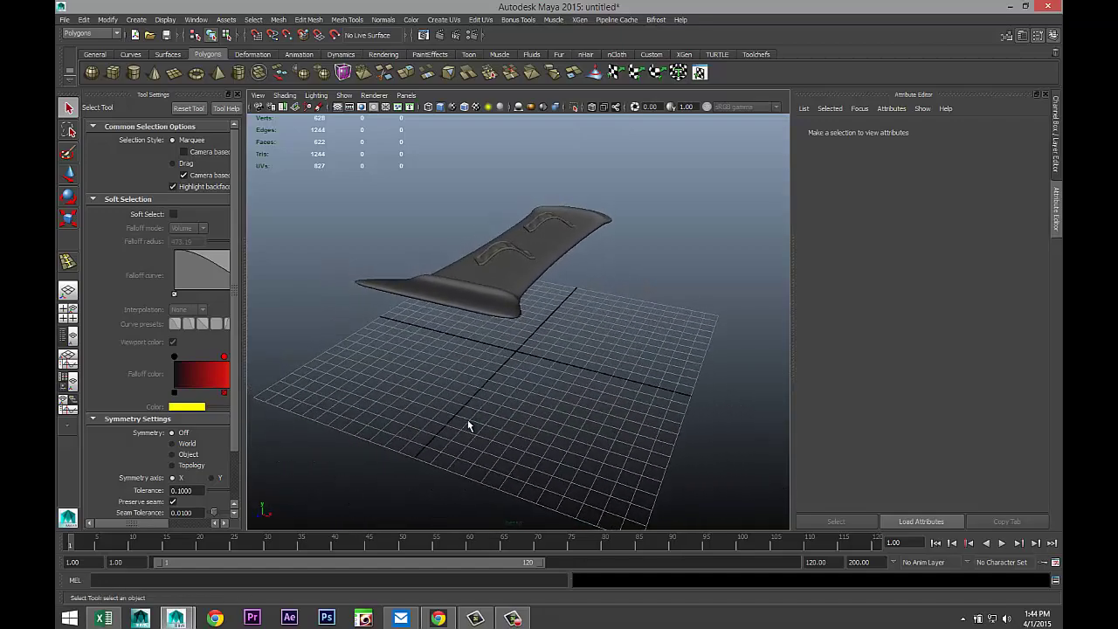
{"action": "scroll", "coordinate": [467, 420], "scroll_direction": "down", "scroll_amount": 3}
{"action": "scroll", "coordinate": [468, 420], "scroll_direction": "up", "scroll_amount": 3}
{"action": "scroll", "coordinate": [467, 420], "scroll_direction": "up", "scroll_amount": 2}
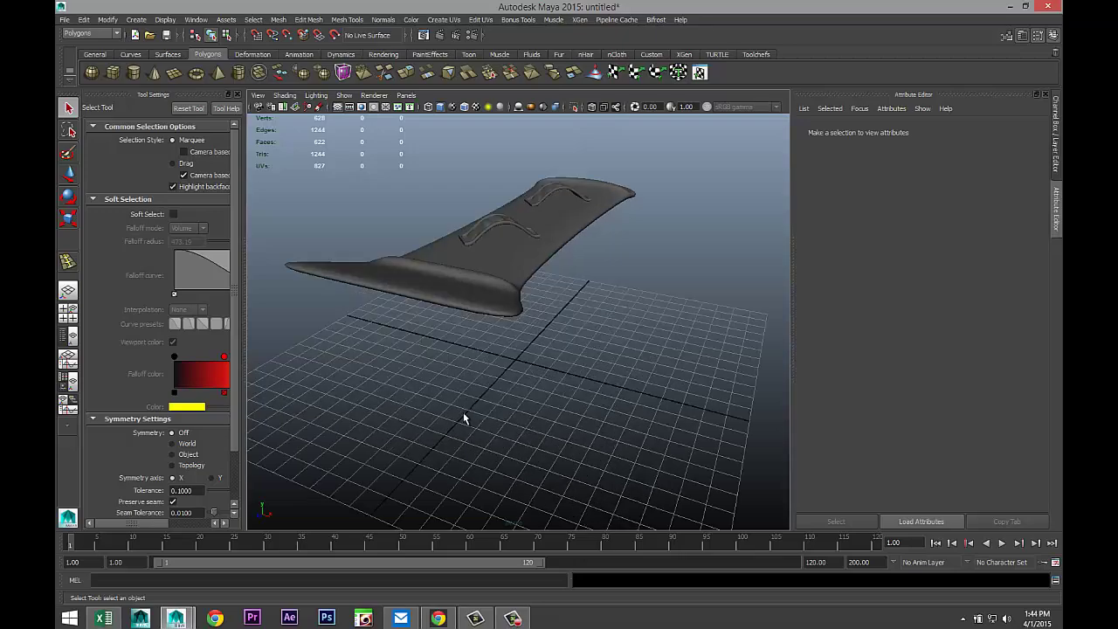
{"action": "left_click_drag", "start_coordinate": [460, 399], "coordinate": [400, 299], "text": "alt"}
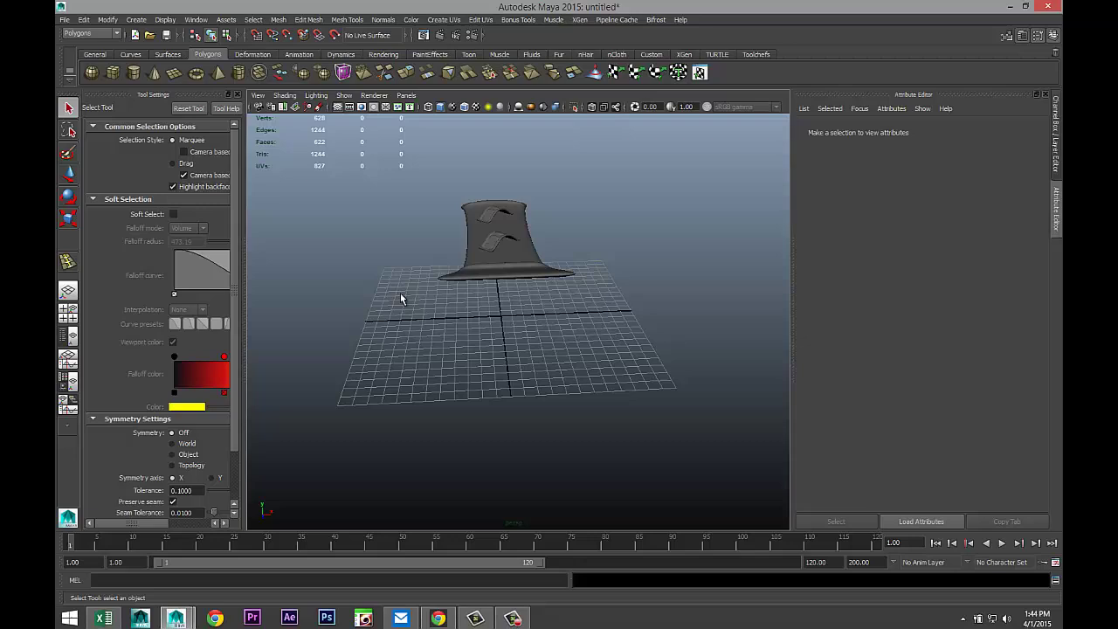
{"action": "left_click", "coordinate": [91, 73]}
{"action": "left_click_drag", "start_coordinate": [509, 389], "coordinate": [527, 393]}
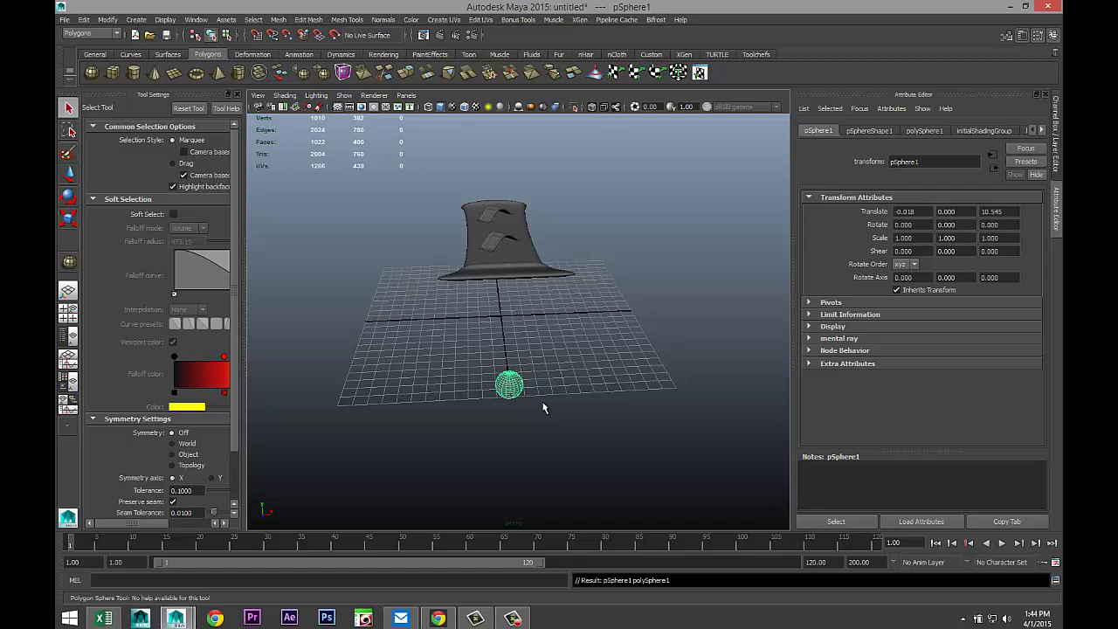
{"action": "key", "text": "e"}
{"action": "left_click_drag", "start_coordinate": [524, 344], "coordinate": [609, 432]}
{"action": "key", "text": "ctrl+z"}
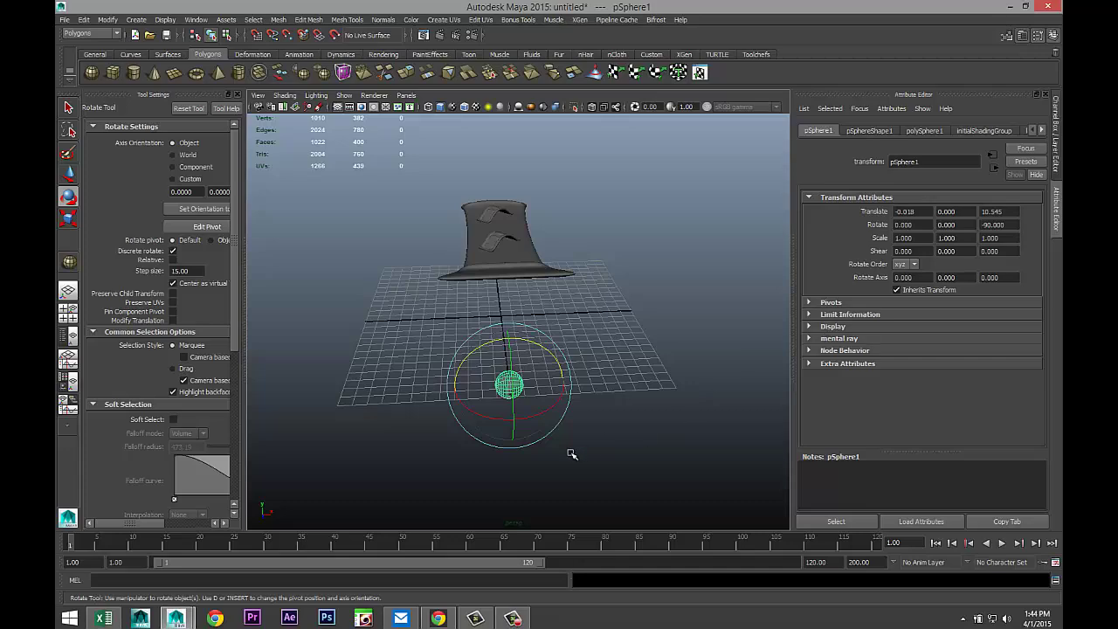
In the front view, select the faces of the sphere's +X half and pull them along X to form a capsule about six grid units long
{"action": "left_click", "coordinate": [68, 312]}
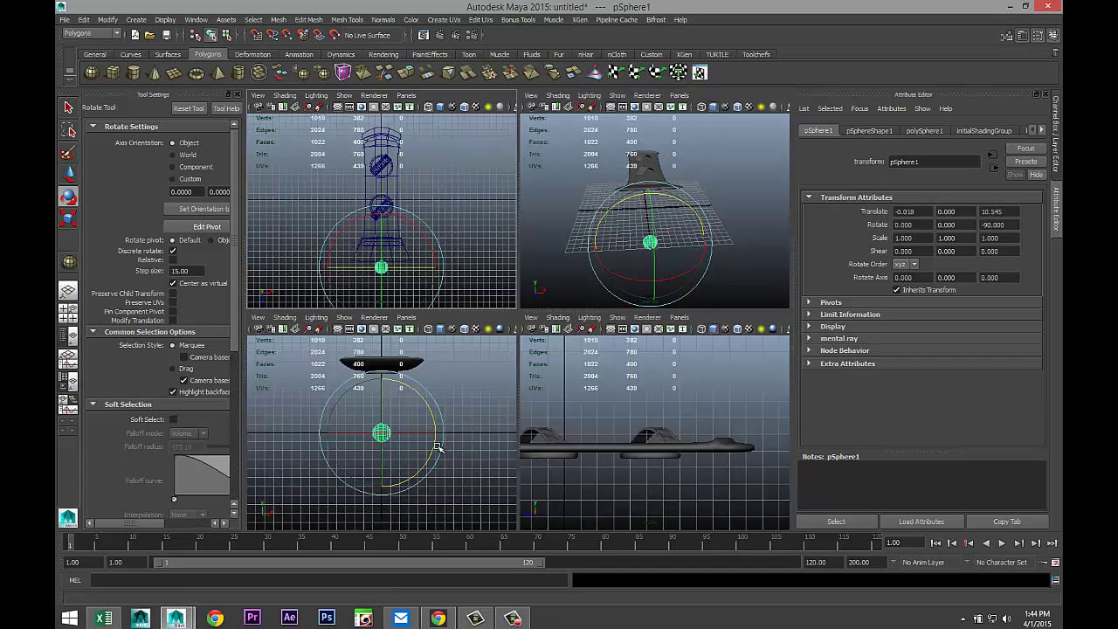
{"action": "key", "text": "space"}
{"action": "key", "text": "f"}
{"action": "scroll", "coordinate": [460, 421], "scroll_direction": "down", "scroll_amount": 8}
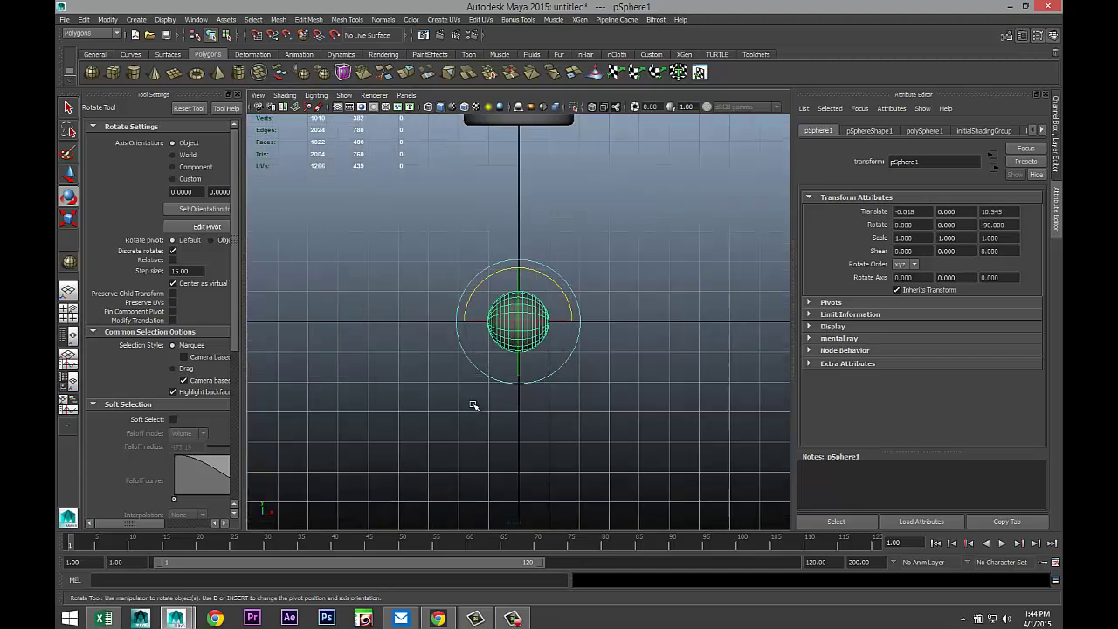
{"action": "right_click", "coordinate": [530, 303]}
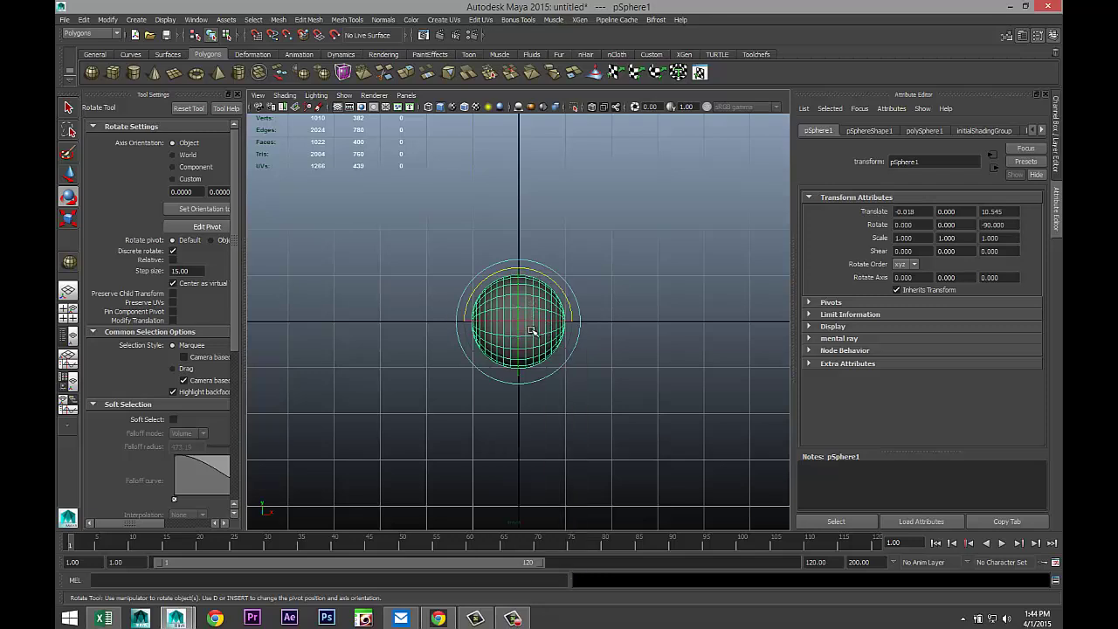
{"action": "left_click", "coordinate": [587, 331]}
{"action": "left_click_drag", "start_coordinate": [602, 232], "coordinate": [528, 418]}
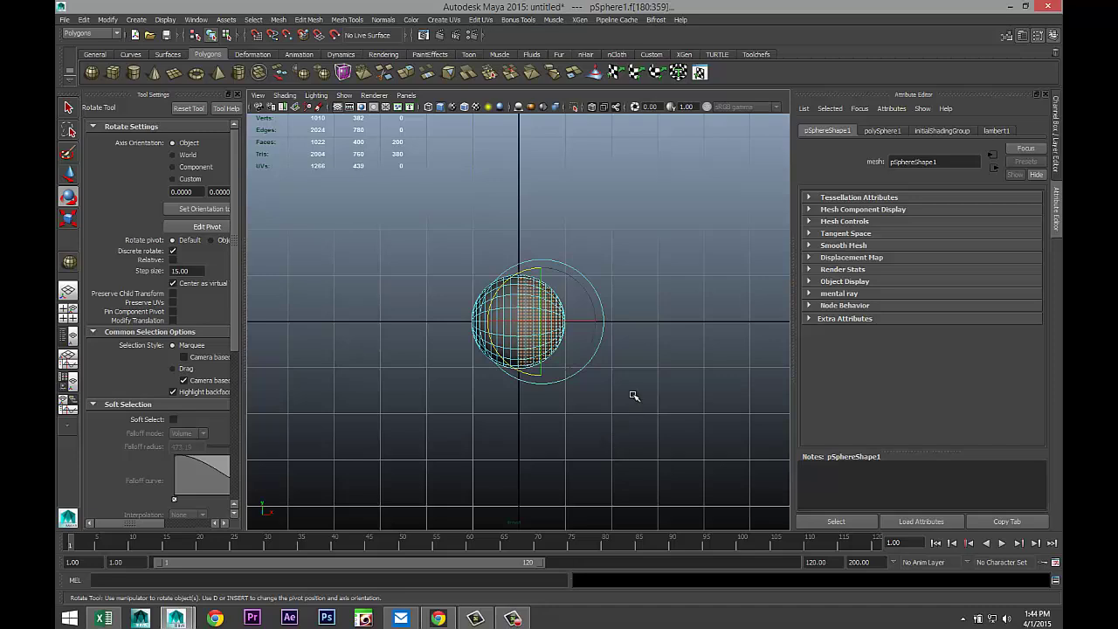
{"action": "key", "text": "w"}
{"action": "left_click_drag", "start_coordinate": [597, 324], "coordinate": [773, 338]}
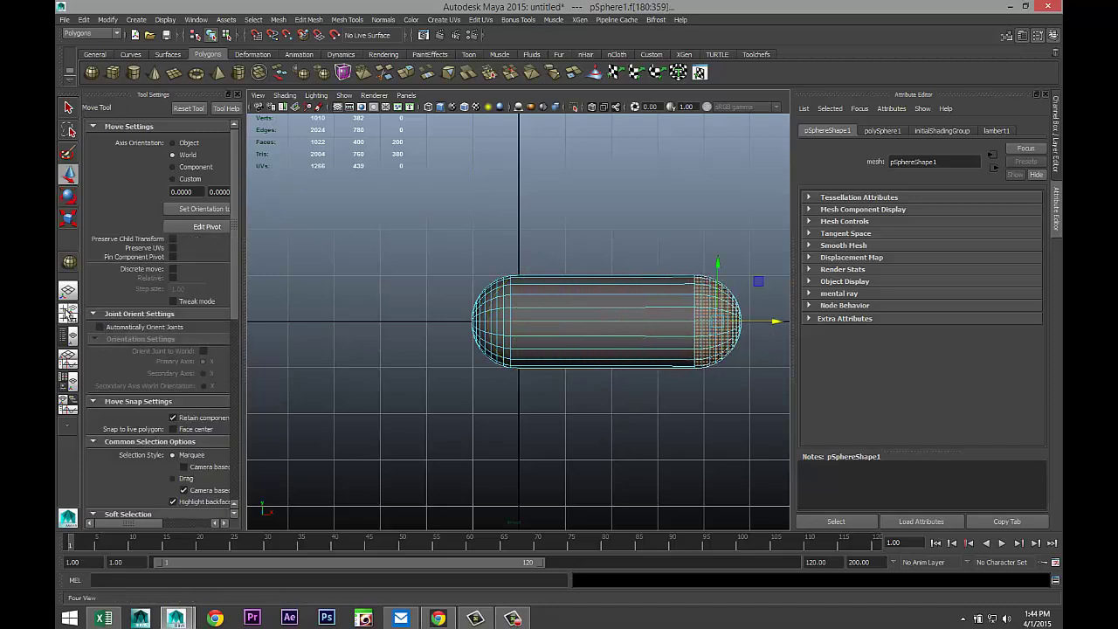
In the top view, select the whole capsule and move it within the board's flared end, to about X -1.70, Z 8.30
{"action": "key", "text": "space"}
{"action": "key", "text": "space"}
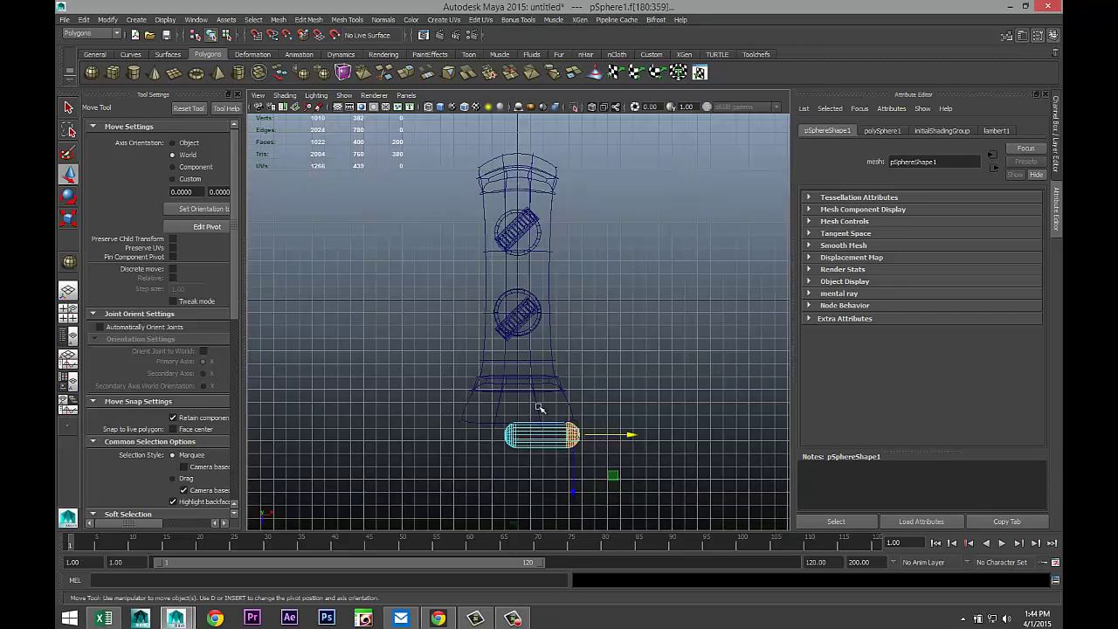
{"action": "right_click_drag", "start_coordinate": [533, 445], "coordinate": [583, 330]}
{"action": "left_click", "coordinate": [535, 444]}
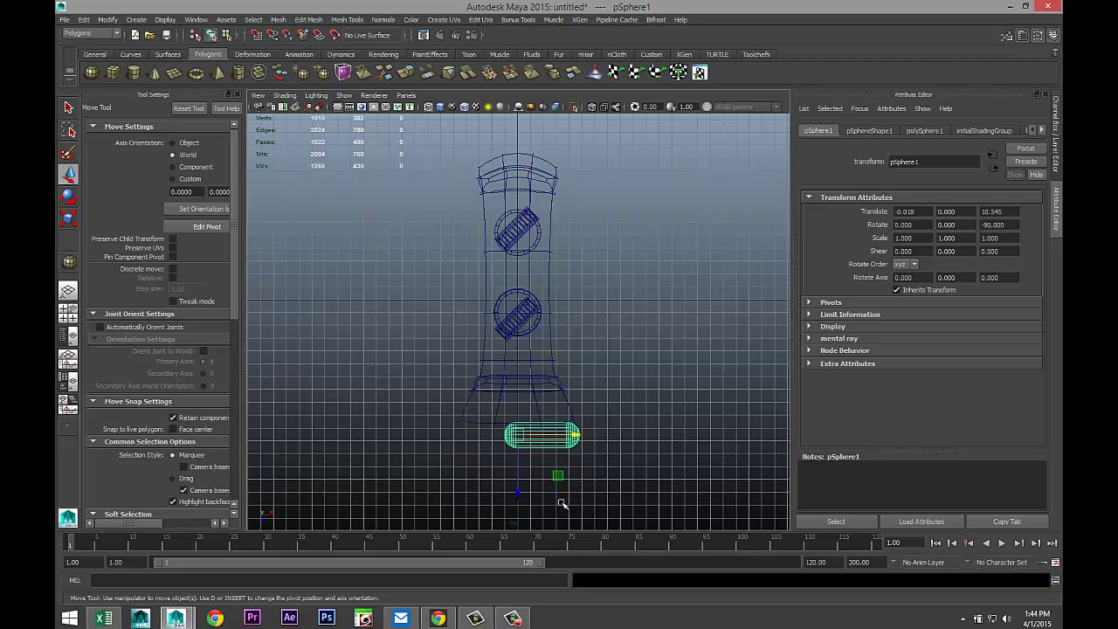
{"action": "left_click_drag", "start_coordinate": [513, 494], "coordinate": [515, 463]}
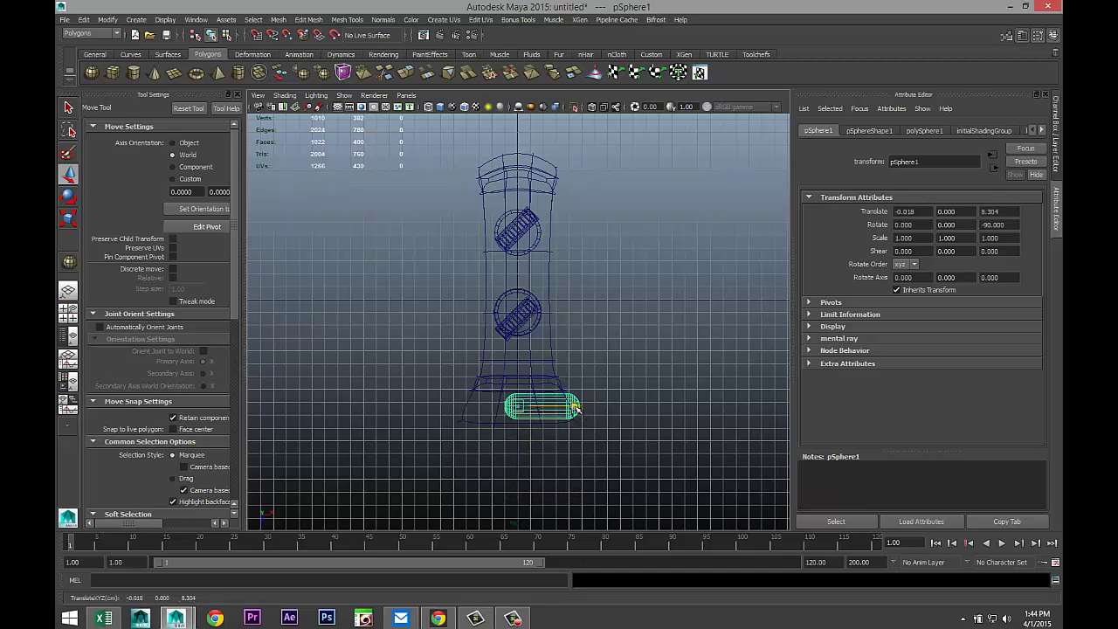
{"action": "left_click_drag", "start_coordinate": [575, 409], "coordinate": [557, 419]}
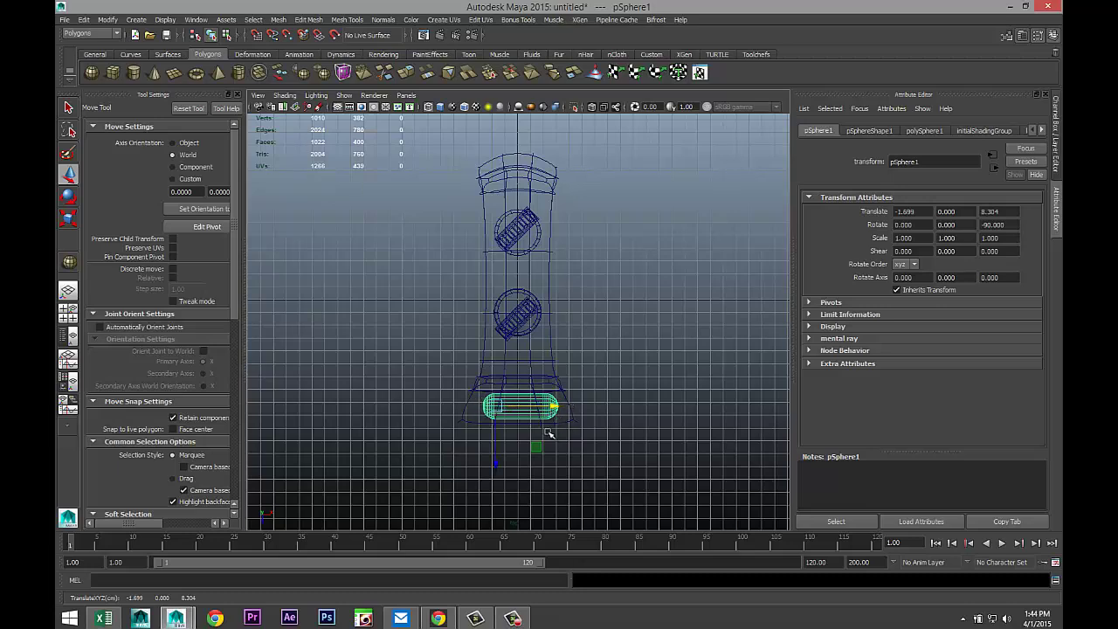
Center the capsule's pivot and grid-snap it onto the board's centerline along X
{"action": "key", "text": "f"}
{"action": "scroll", "coordinate": [543, 407], "scroll_direction": "down", "scroll_amount": 5}
{"action": "scroll", "coordinate": [543, 406], "scroll_direction": "up", "scroll_amount": 3}
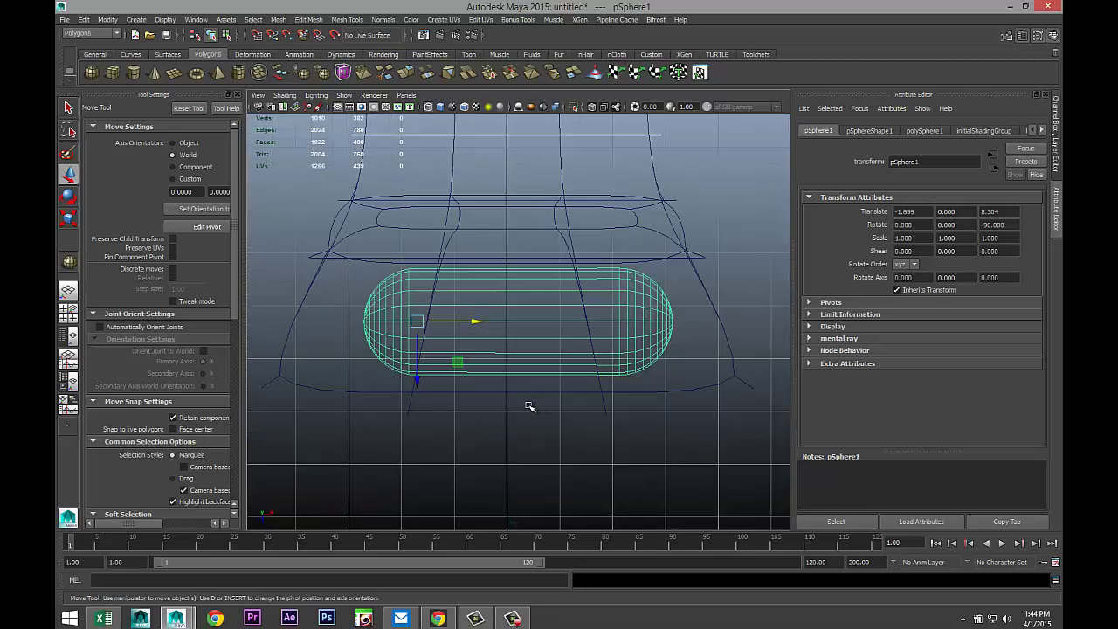
{"action": "left_click", "coordinate": [107, 19]}
{"action": "left_click", "coordinate": [128, 132]}
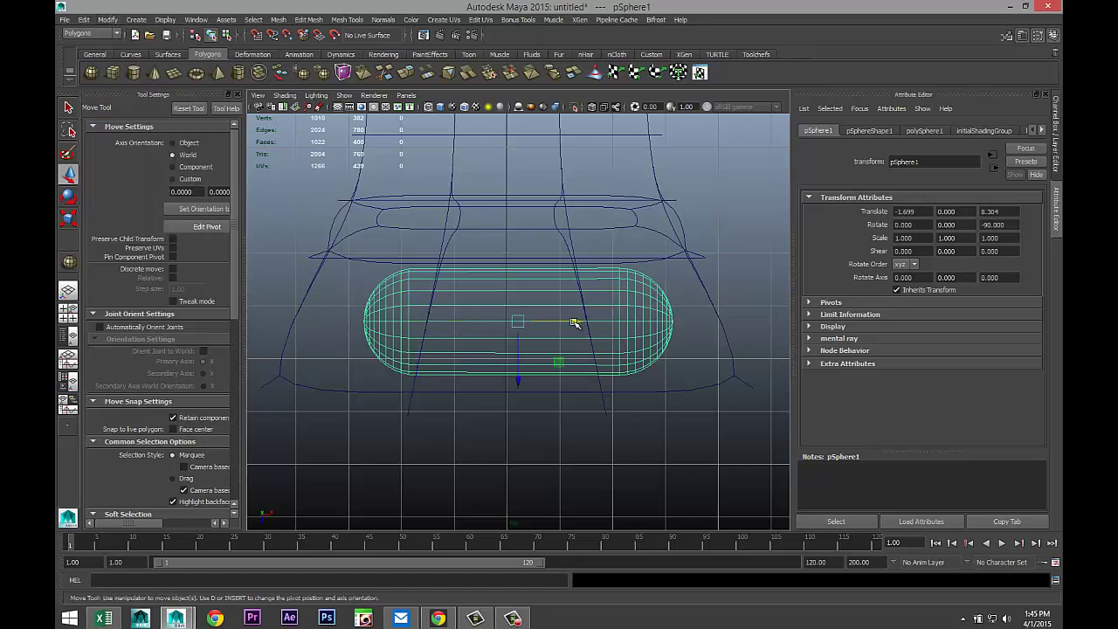
{"action": "left_click_drag", "start_coordinate": [574, 322], "coordinate": [520, 324]}
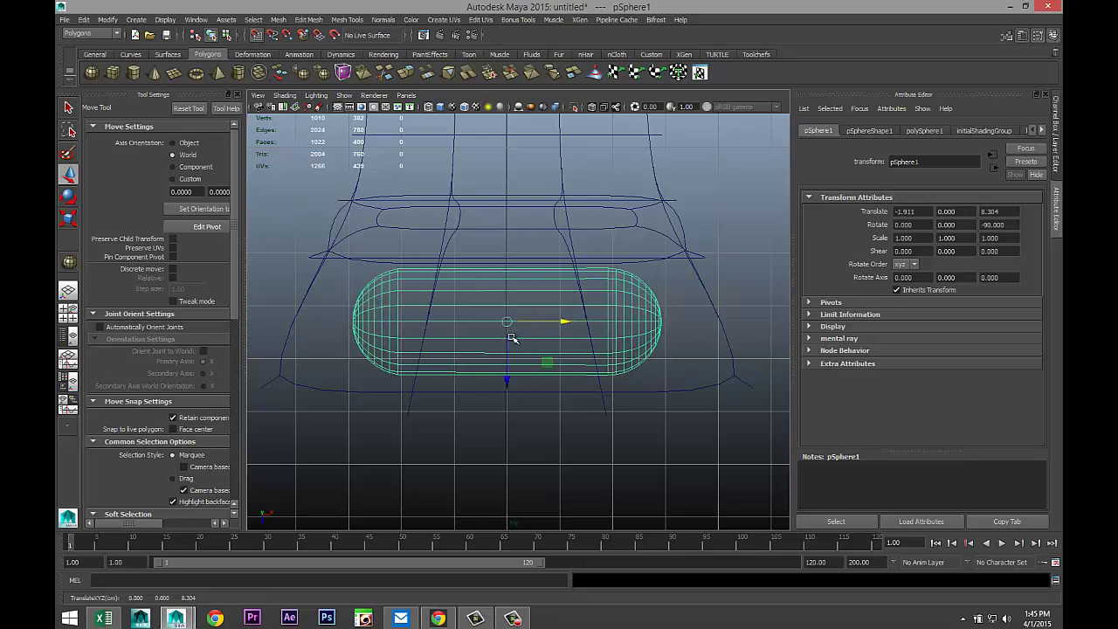
Raise the capsule in the perspective view to about Y 6.57, just beneath the board's flared end
{"action": "left_click", "coordinate": [70, 317]}
{"action": "key", "text": "space"}
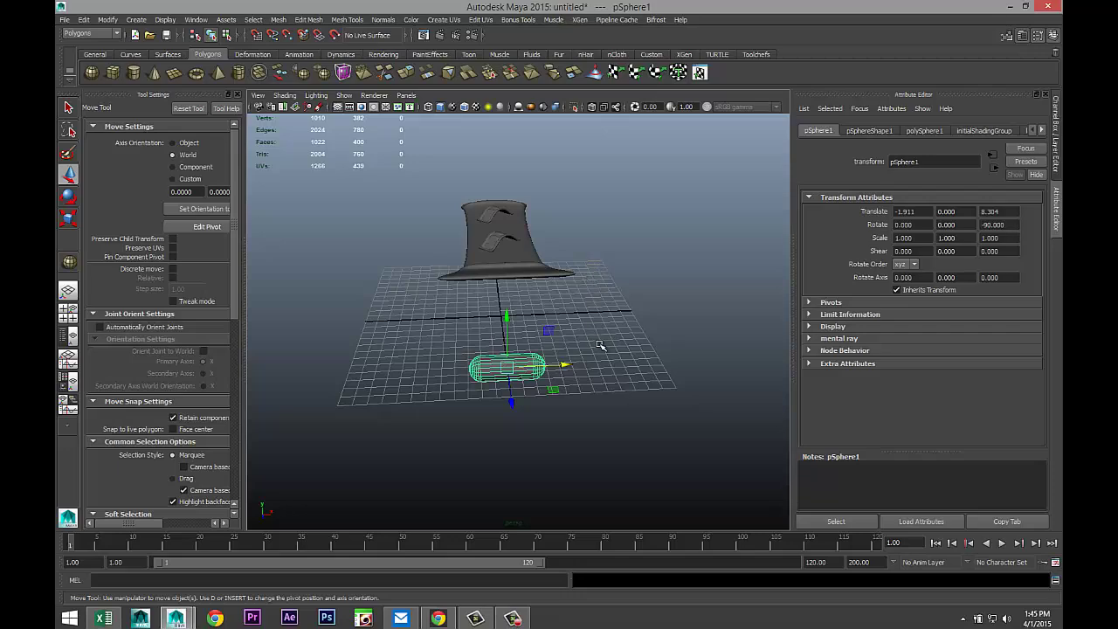
{"action": "left_click_drag", "start_coordinate": [601, 346], "coordinate": [471, 323], "text": "alt"}
{"action": "left_click_drag", "start_coordinate": [439, 252], "coordinate": [425, 192]}
{"action": "left_click_drag", "start_coordinate": [420, 323], "coordinate": [477, 327], "text": "alt"}
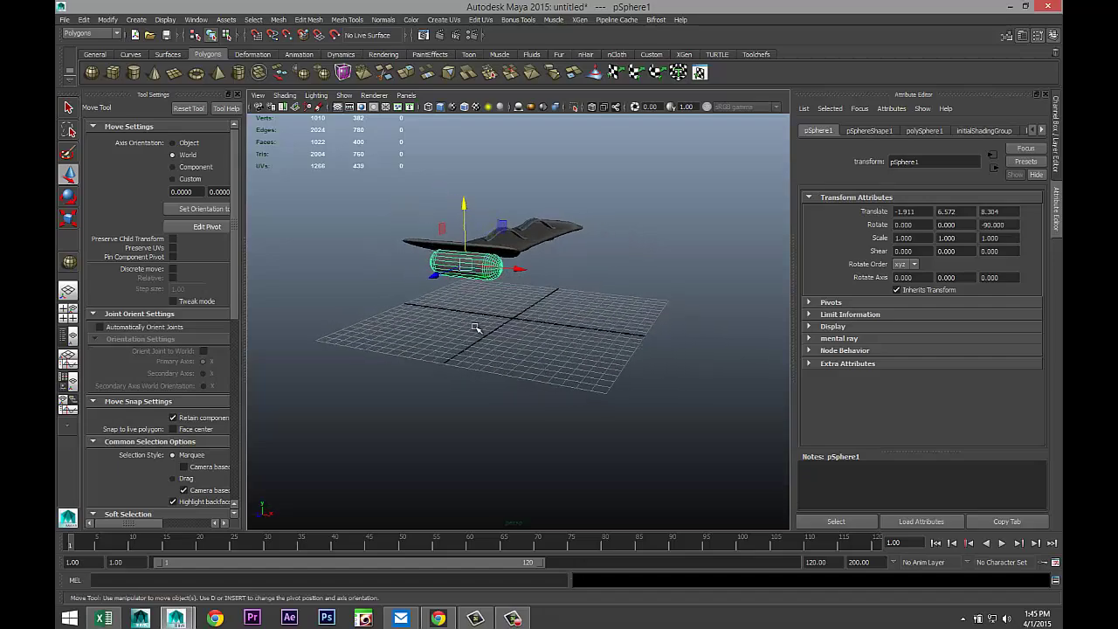
Scale the capsule uniformly to about 0.59
{"action": "scroll", "coordinate": [476, 328], "scroll_direction": "up", "scroll_amount": 3}
{"action": "middle_click_drag", "start_coordinate": [477, 328], "coordinate": [549, 387], "text": "alt"}
{"action": "scroll", "coordinate": [551, 387], "scroll_direction": "up", "scroll_amount": 5}
{"action": "left_click_drag", "start_coordinate": [598, 387], "coordinate": [630, 384], "text": "alt"}
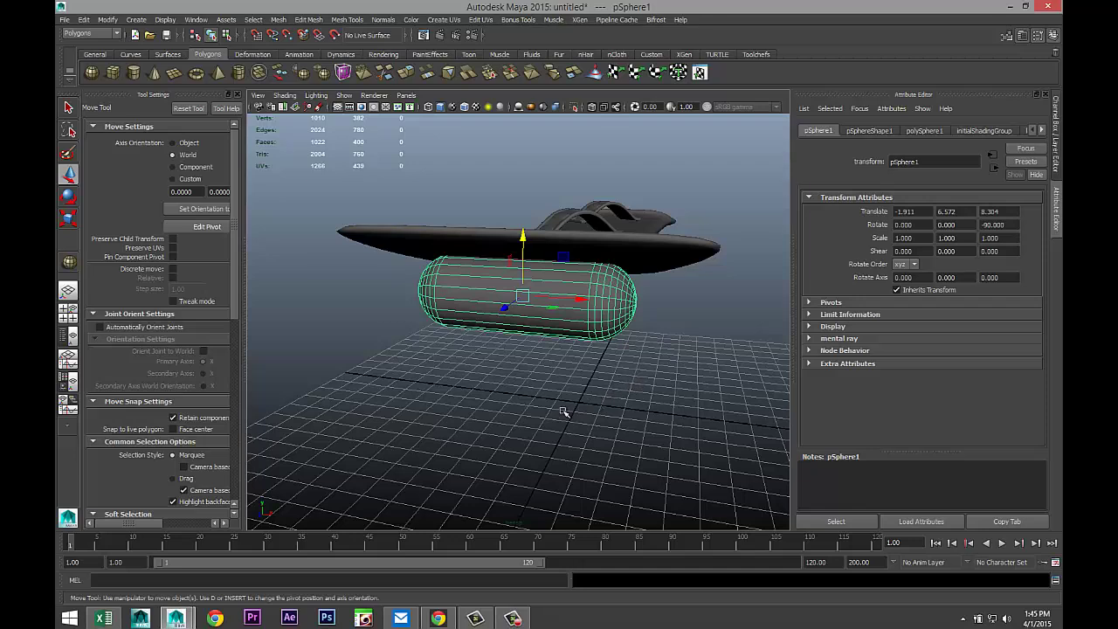
{"action": "key", "text": "r"}
{"action": "left_click_drag", "start_coordinate": [524, 296], "coordinate": [479, 307]}
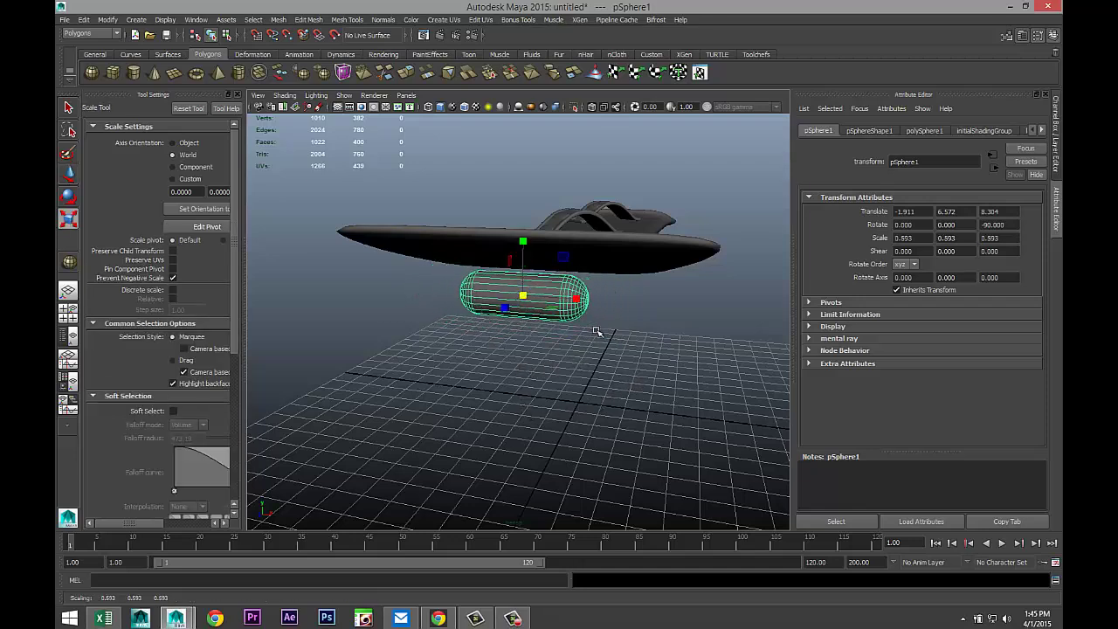
In the side view, move the capsule against the underside of the upturned flared tip, to about Z 9.48 and Y 7.38
{"action": "left_click_drag", "start_coordinate": [577, 298], "coordinate": [149, 362]}
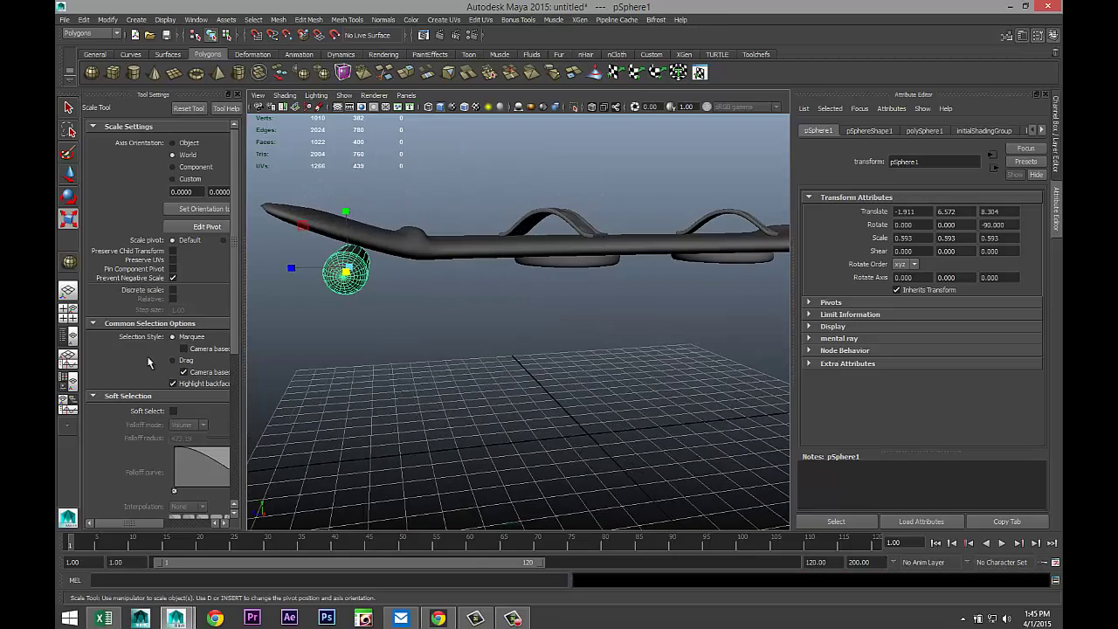
{"action": "left_click", "coordinate": [69, 313]}
{"action": "key", "text": "space"}
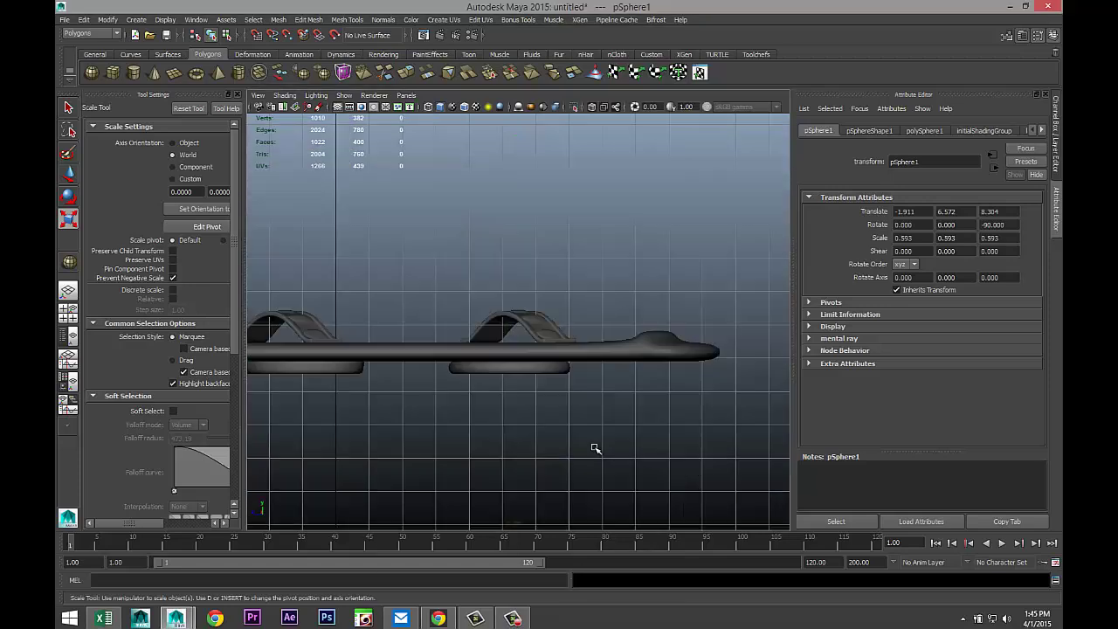
{"action": "key", "text": "f"}
{"action": "scroll", "coordinate": [487, 384], "scroll_direction": "down", "scroll_amount": 5}
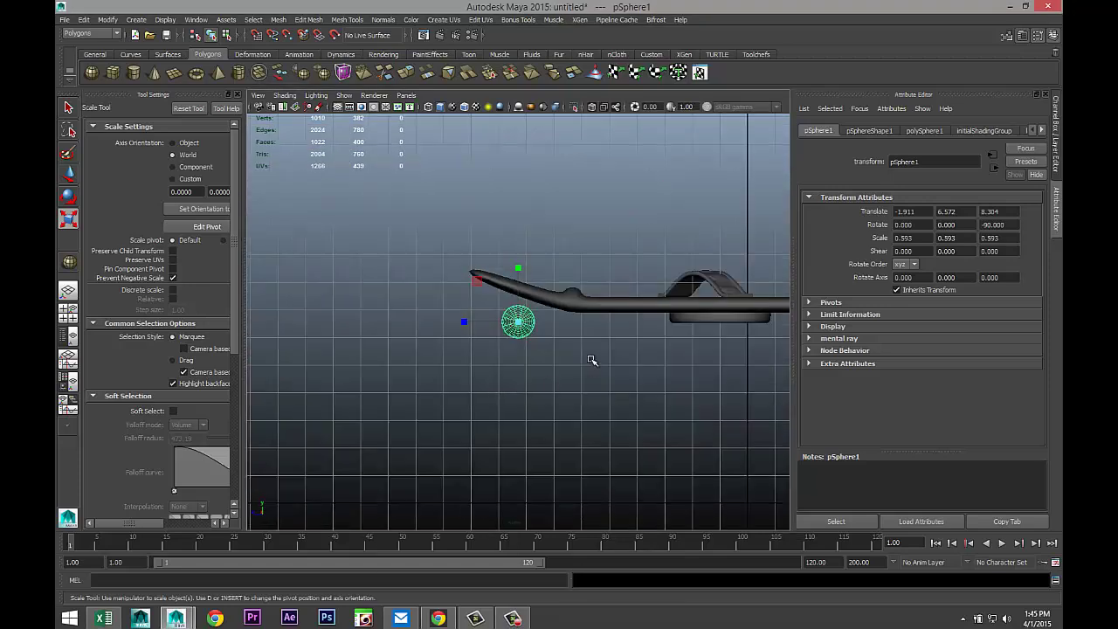
{"action": "key", "text": "w"}
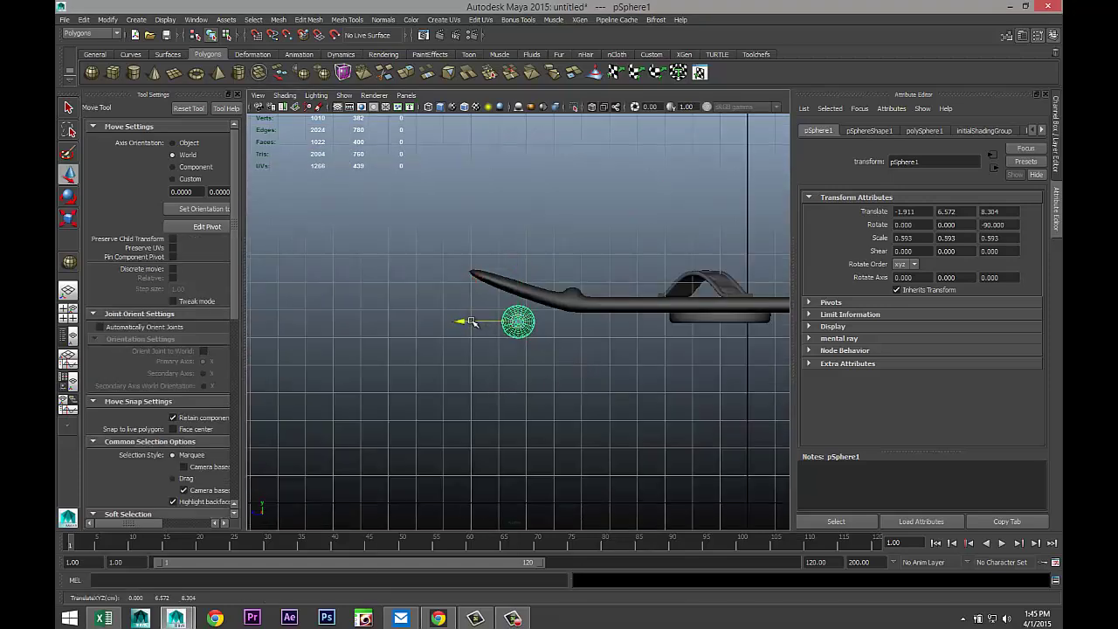
{"action": "left_click_drag", "start_coordinate": [463, 320], "coordinate": [439, 319]}
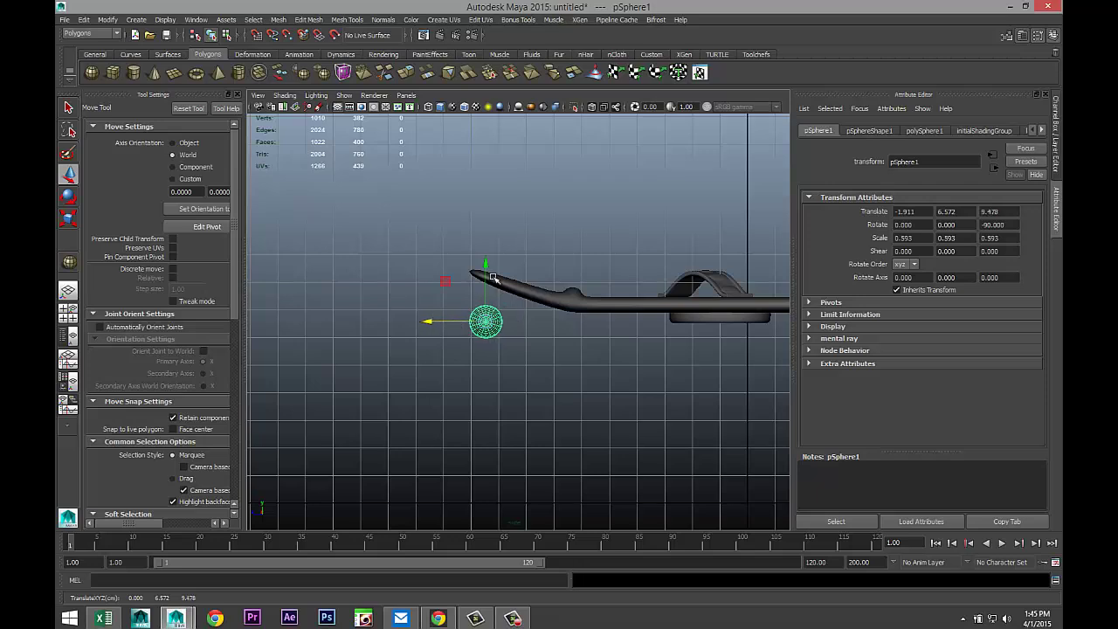
{"action": "left_click_drag", "start_coordinate": [485, 264], "coordinate": [483, 242]}
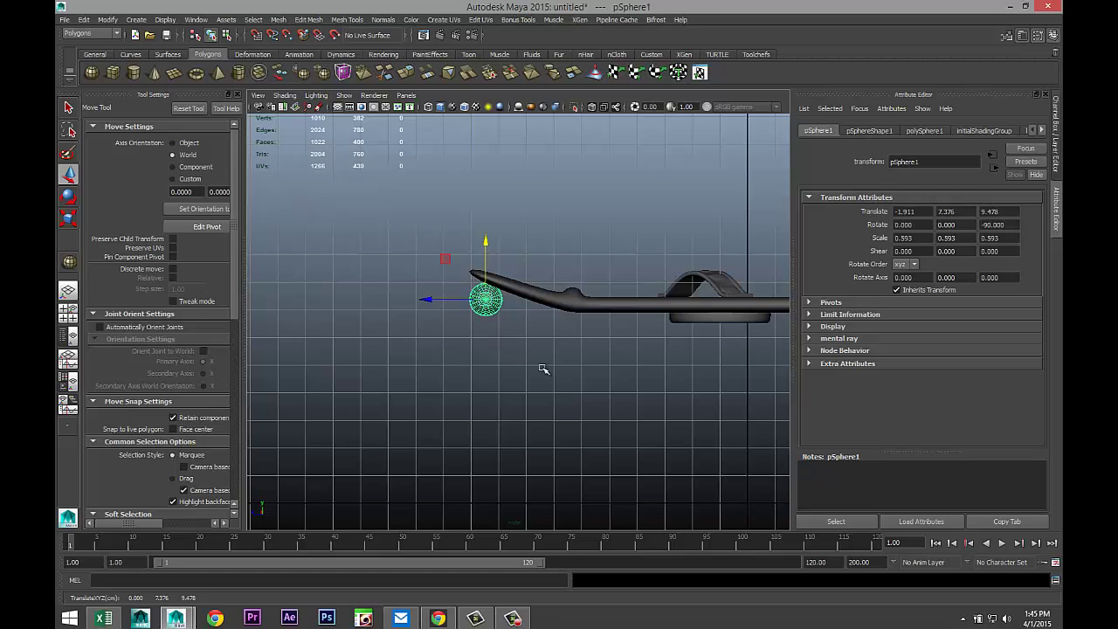
Select both rings beneath the board and stretch them vertically to roughly twice their thickness
{"action": "middle_click_drag", "start_coordinate": [605, 427], "coordinate": [447, 414], "text": "alt"}
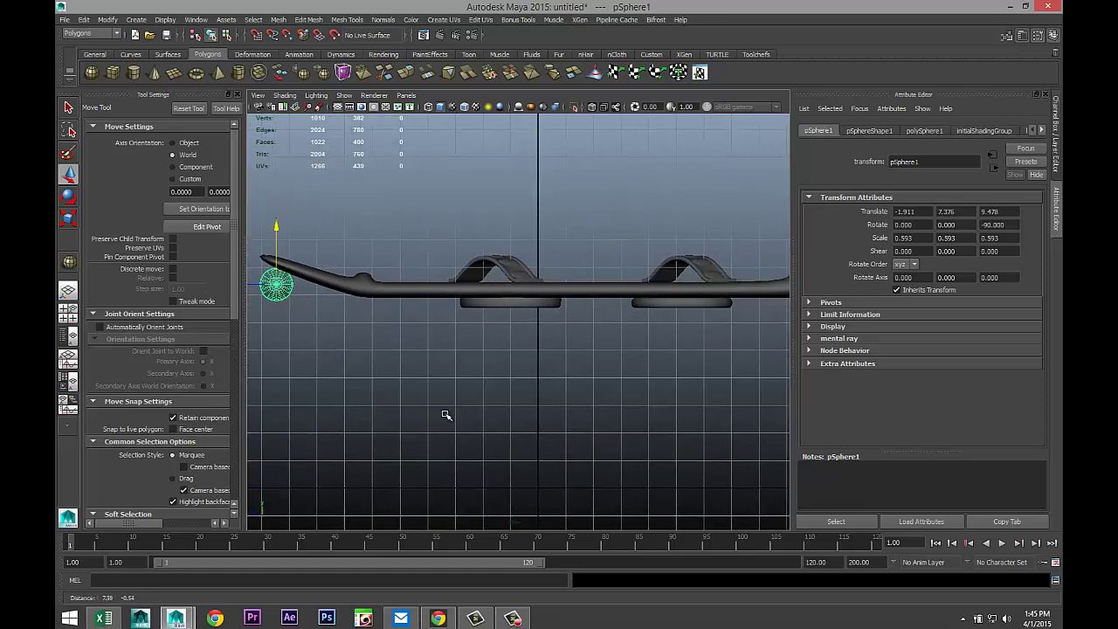
{"action": "left_click", "coordinate": [519, 302]}
{"action": "left_click", "coordinate": [680, 306]}
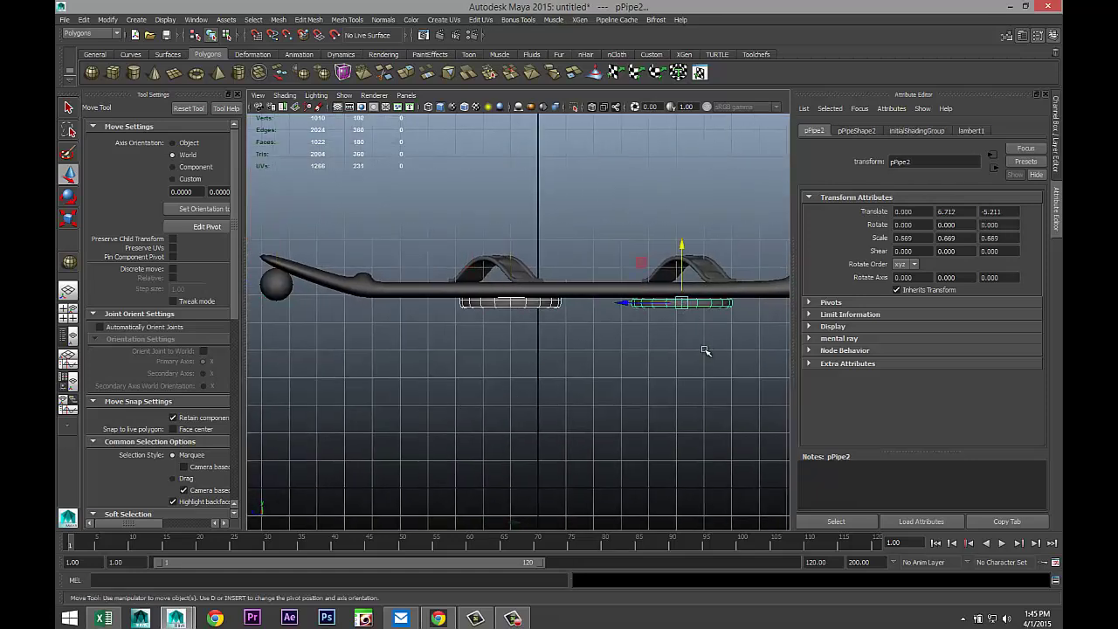
{"action": "key", "text": "r"}
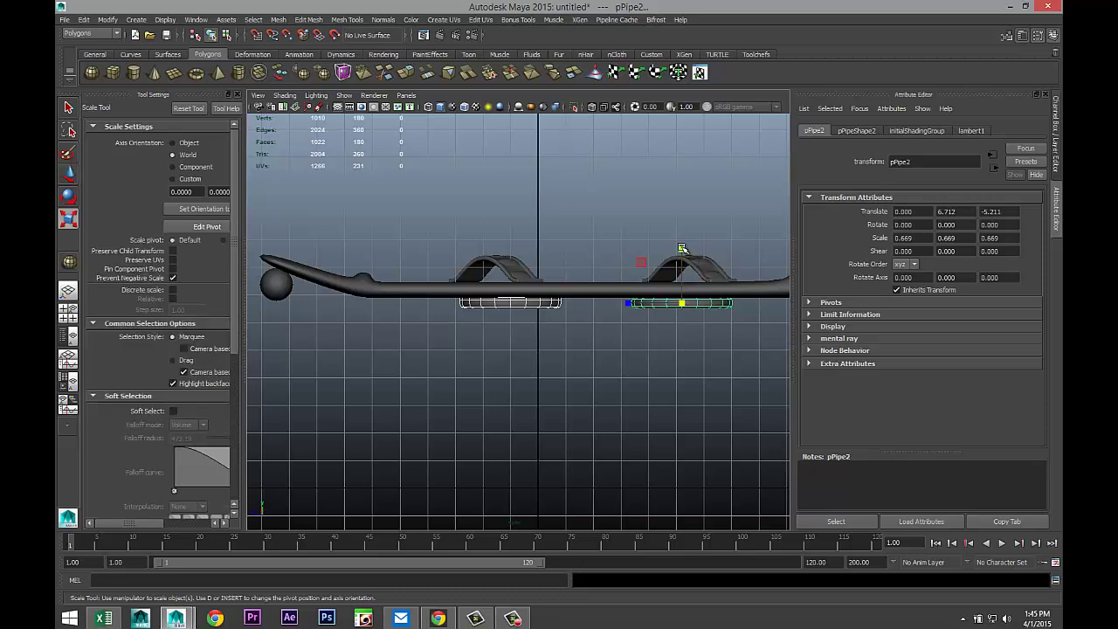
{"action": "left_click_drag", "start_coordinate": [682, 249], "coordinate": [693, 177]}
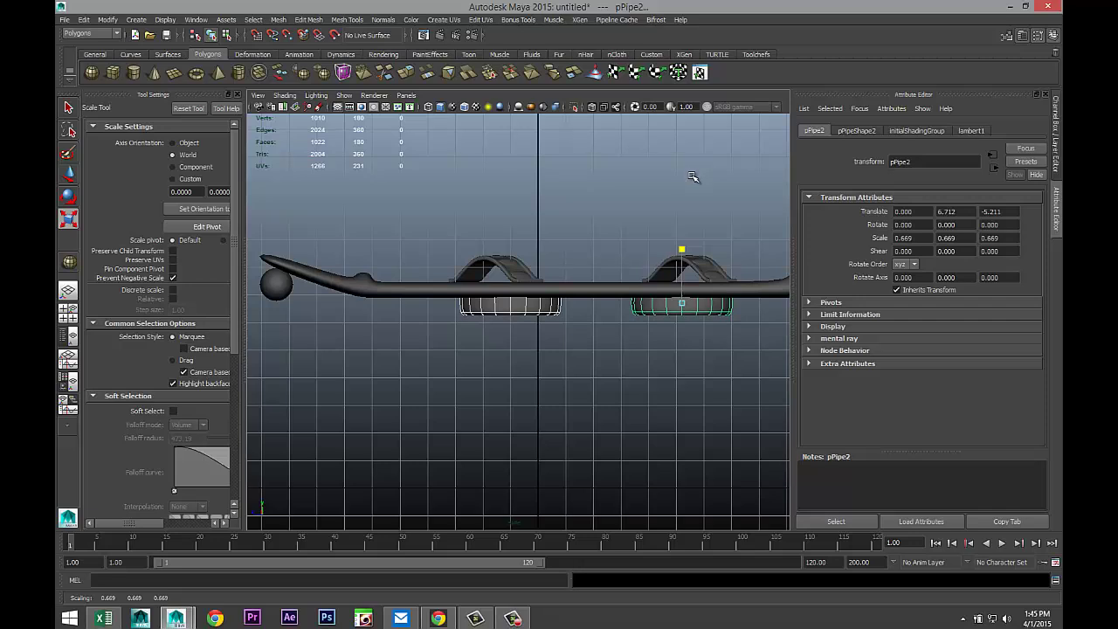
Lower both thickened rings beneath the board to Y 6.43, checking their fit in wireframe
{"action": "key", "text": "w"}
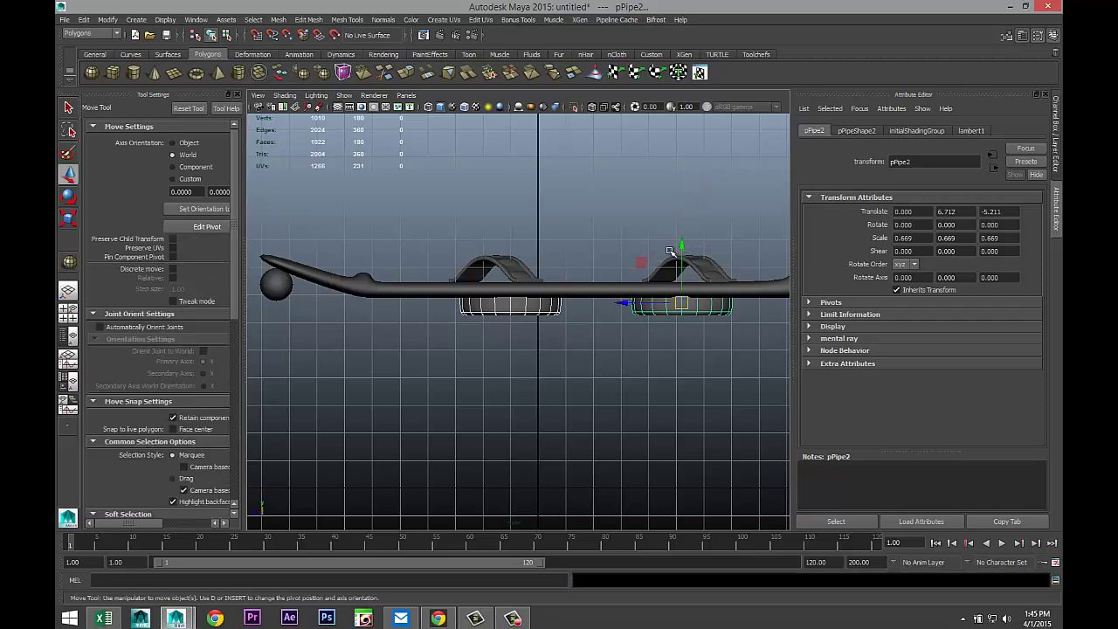
{"action": "key", "text": "4"}
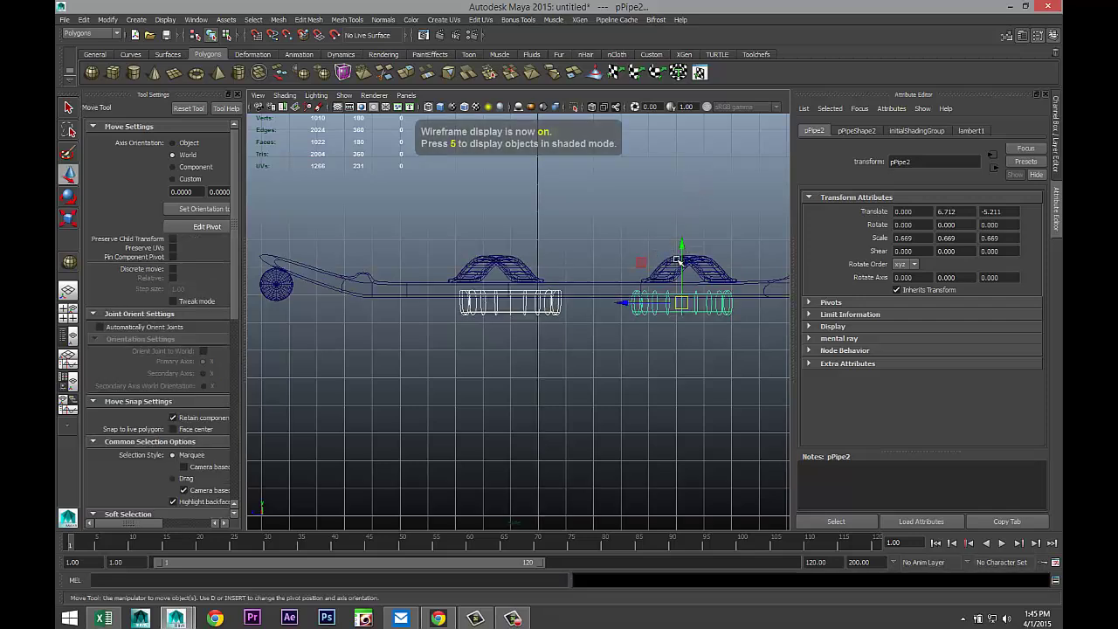
{"action": "left_click_drag", "start_coordinate": [684, 245], "coordinate": [683, 253]}
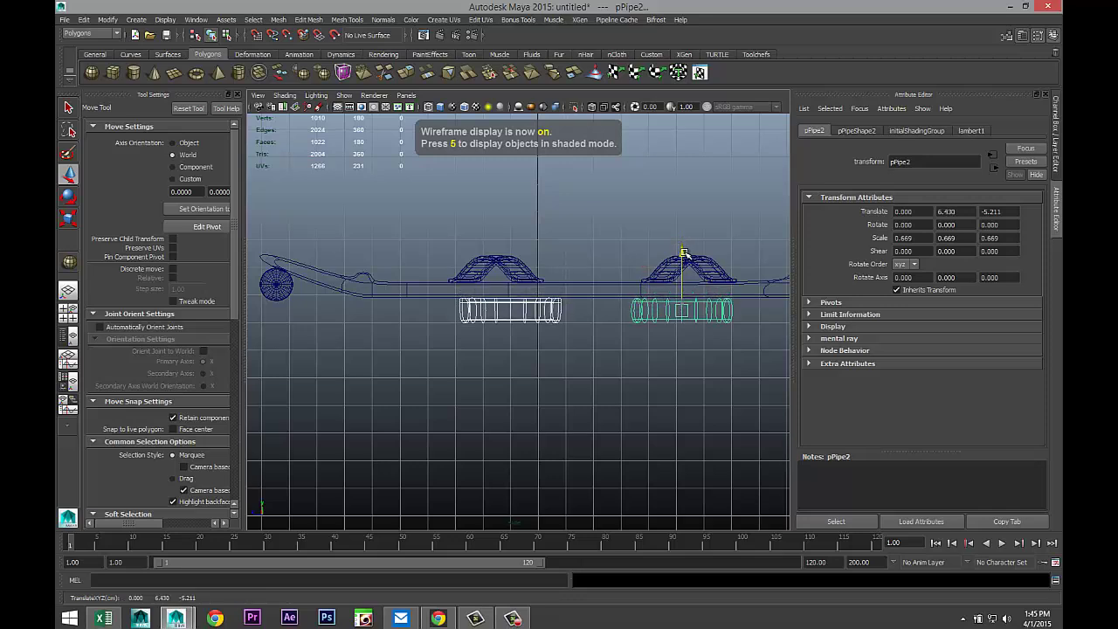
In the perspective view, shorten the capsule along its length beneath the board's flared end
{"action": "left_click", "coordinate": [69, 312]}
{"action": "key", "text": "space"}
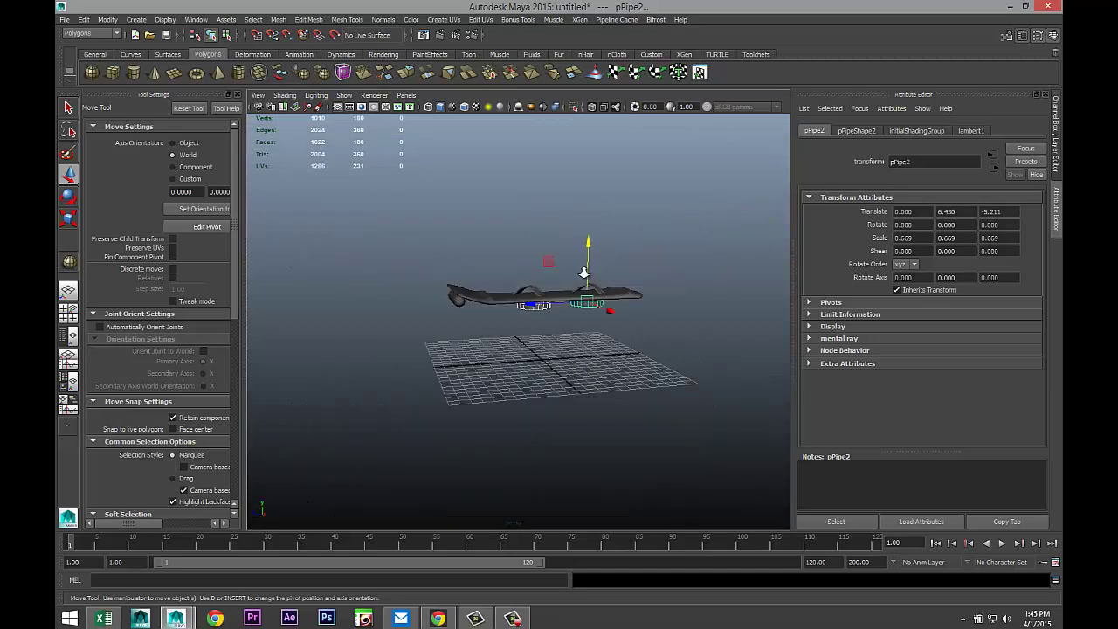
{"action": "left_click_drag", "start_coordinate": [506, 349], "coordinate": [541, 357], "text": "alt"}
{"action": "left_click", "coordinate": [507, 358]}
{"action": "left_click", "coordinate": [554, 297]}
{"action": "scroll", "coordinate": [609, 392], "scroll_direction": "up", "scroll_amount": 3}
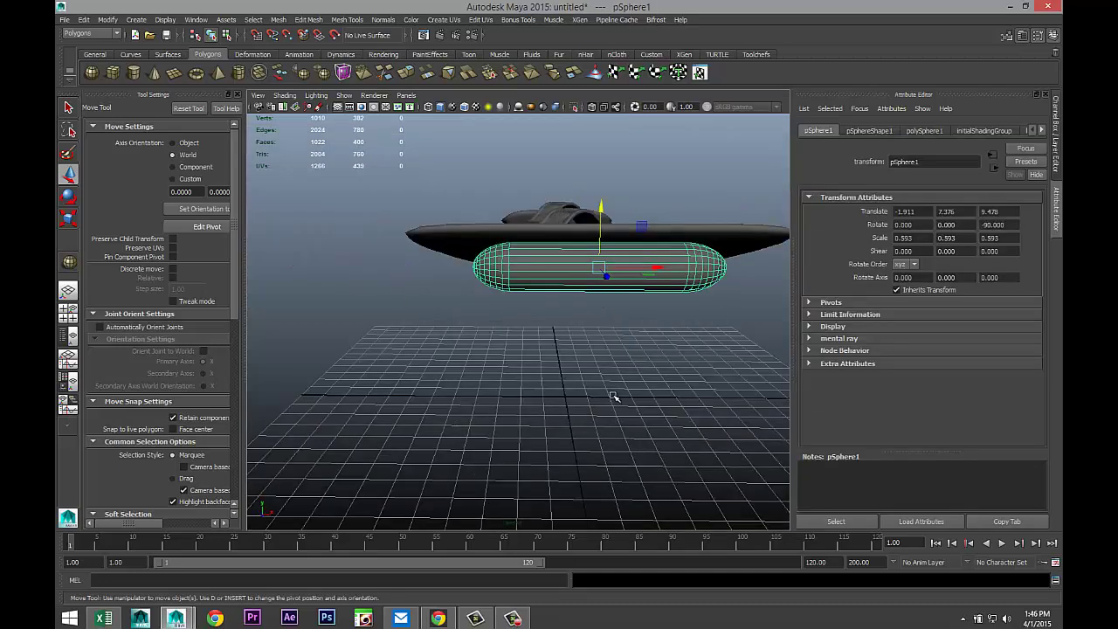
{"action": "key", "text": "r"}
{"action": "left_click_drag", "start_coordinate": [673, 268], "coordinate": [633, 267]}
Examine the board, its rings and the shortened capsule from the side and from the flared end
{"action": "scroll", "coordinate": [661, 367], "scroll_direction": "down", "scroll_amount": 3}
{"action": "left_click_drag", "start_coordinate": [661, 367], "coordinate": [579, 382], "text": "alt"}
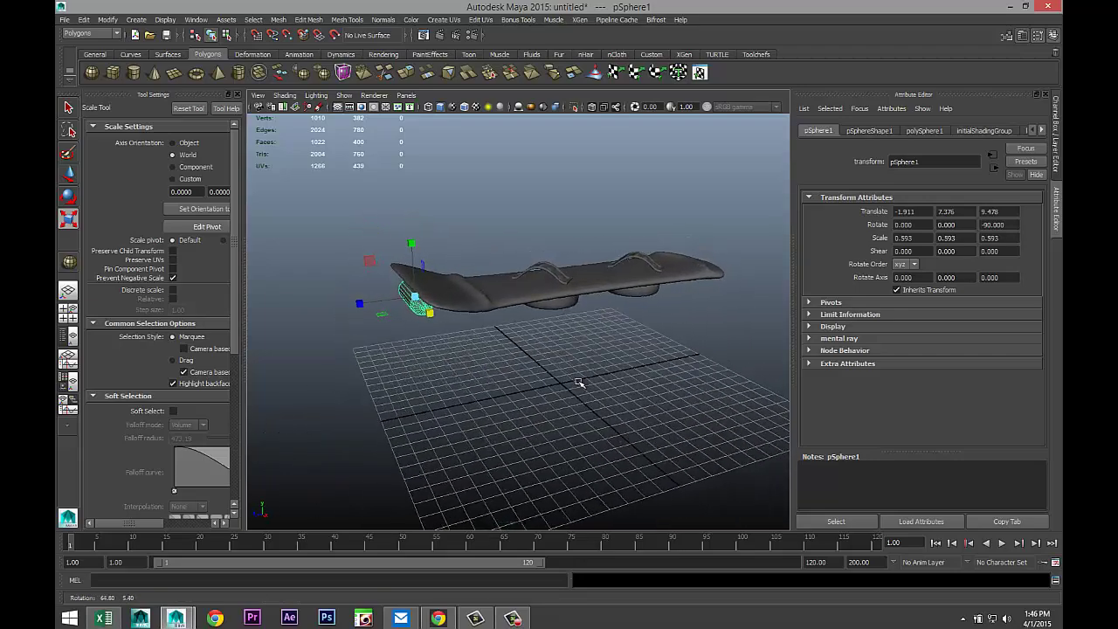
{"action": "left_click", "coordinate": [565, 387]}
{"action": "right_click_drag", "start_coordinate": [555, 387], "coordinate": [594, 364], "text": "alt"}
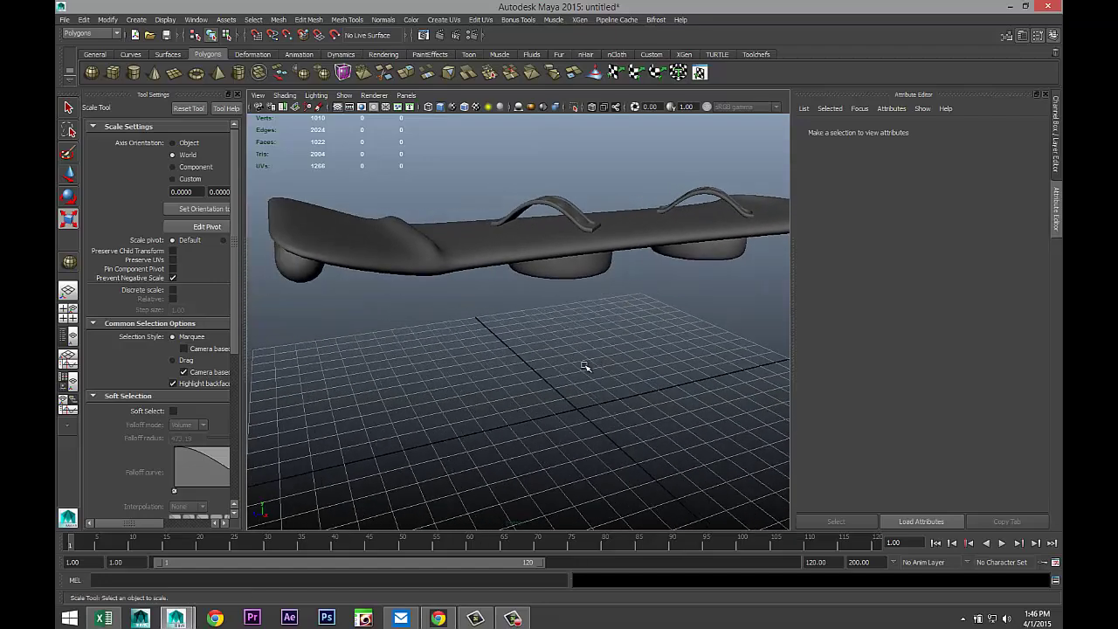
{"action": "scroll", "coordinate": [584, 369], "scroll_direction": "down", "scroll_amount": 2}
{"action": "scroll", "coordinate": [586, 365], "scroll_direction": "up", "scroll_amount": 1}
{"action": "left_click_drag", "start_coordinate": [590, 360], "coordinate": [620, 353], "text": "alt"}
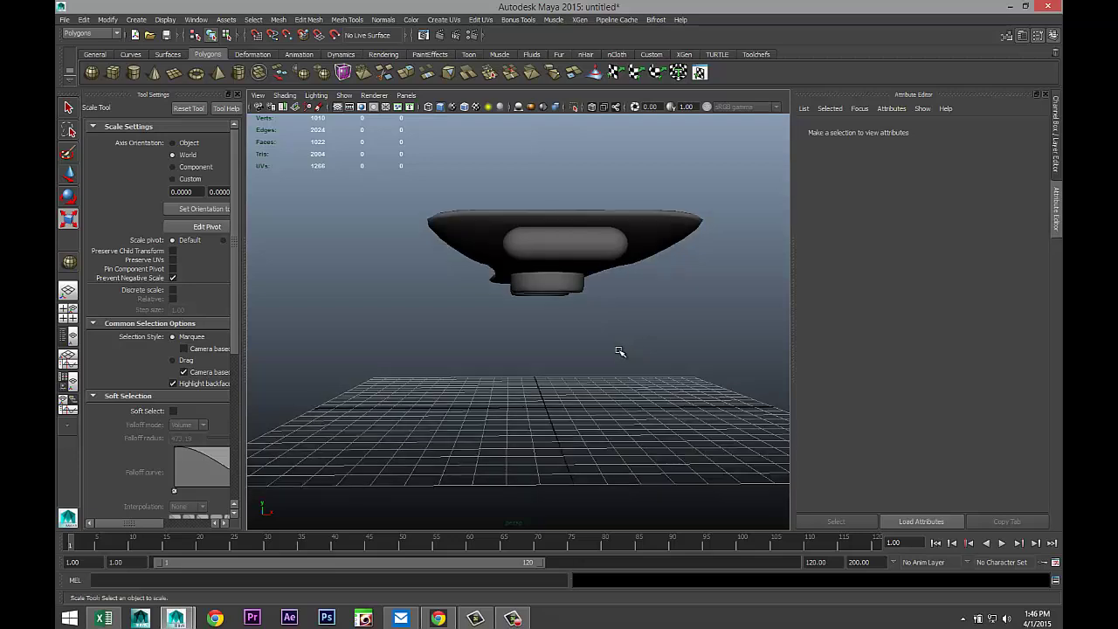
{"action": "scroll", "coordinate": [609, 359], "scroll_direction": "down", "scroll_amount": 5}
{"action": "scroll", "coordinate": [609, 358], "scroll_direction": "up", "scroll_amount": 3}
Create a thin, narrow polygon cube about 6 units long on the grid, running parallel to the board
{"action": "left_click", "coordinate": [114, 75]}
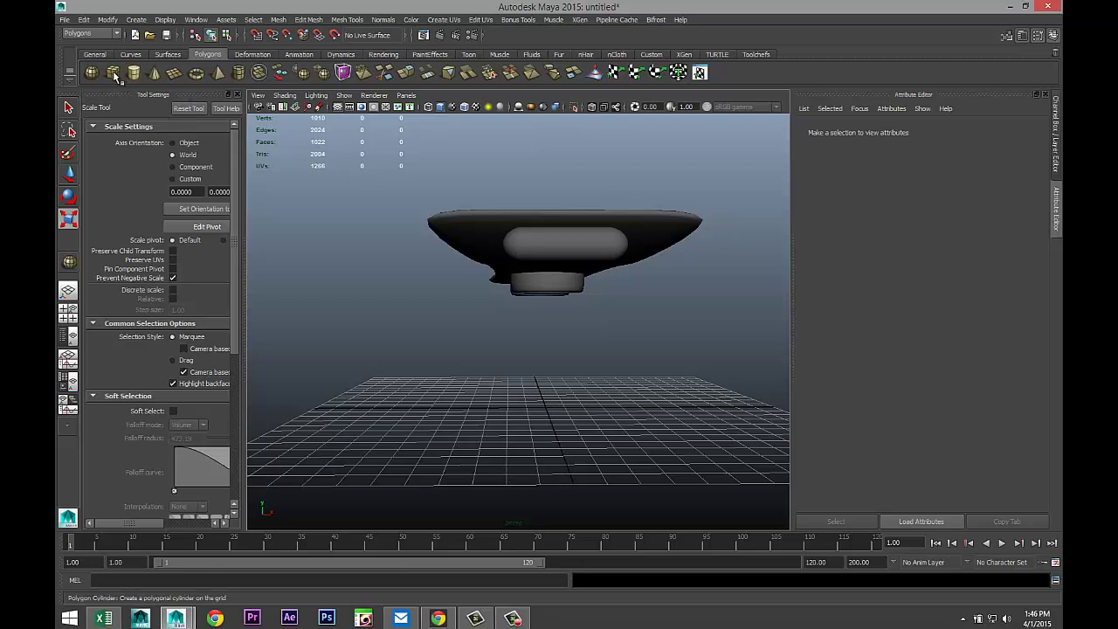
{"action": "scroll", "coordinate": [448, 407], "scroll_direction": "down", "scroll_amount": 3}
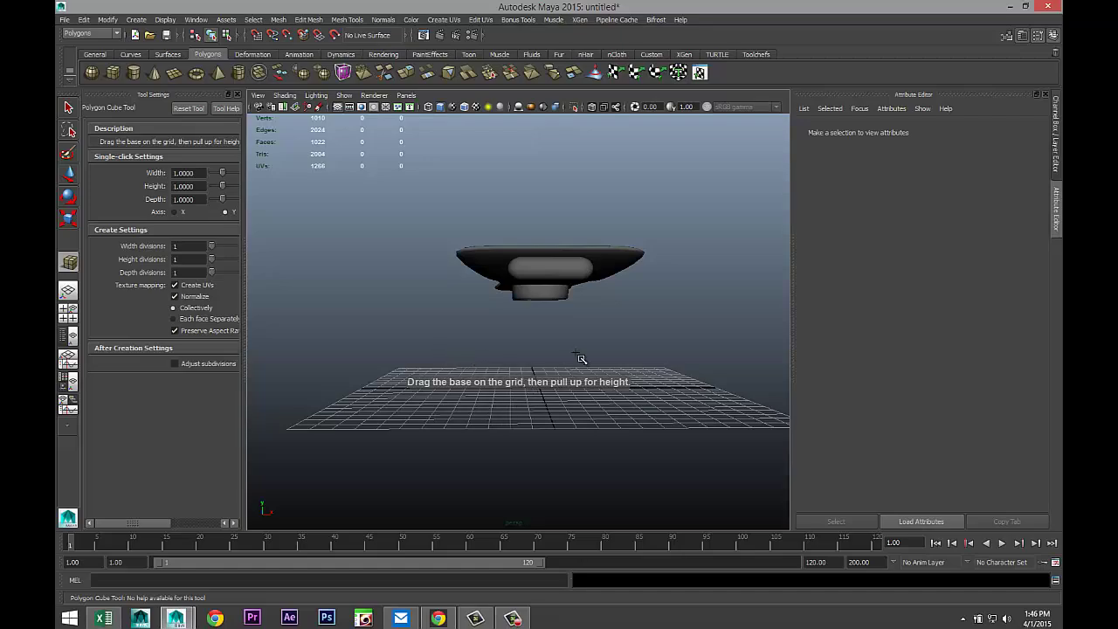
{"action": "left_click_drag", "start_coordinate": [581, 358], "coordinate": [467, 357], "text": "alt"}
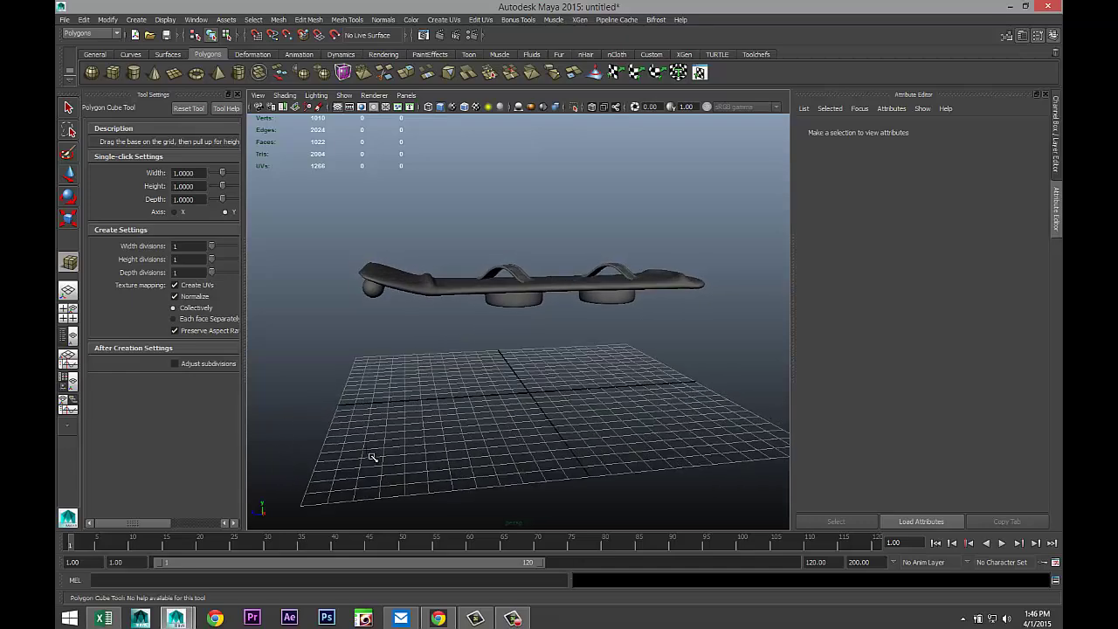
{"action": "left_click_drag", "start_coordinate": [347, 457], "coordinate": [472, 438]}
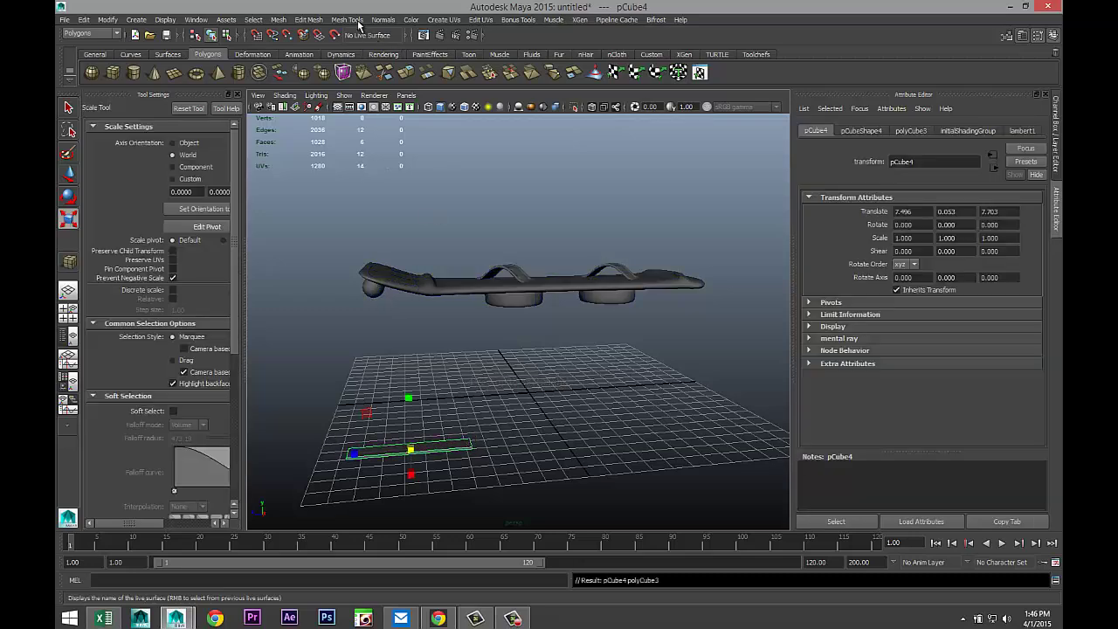
Insert 6 evenly spaced edge loops across the length of the thin strip
{"action": "left_click", "coordinate": [341, 19]}
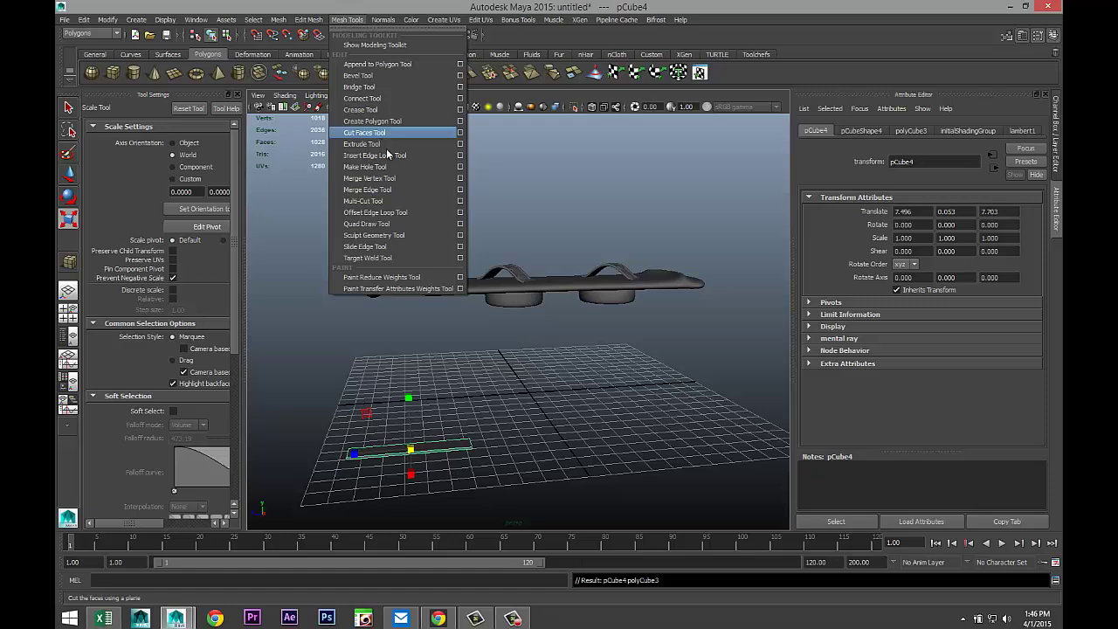
{"action": "left_click", "coordinate": [417, 158]}
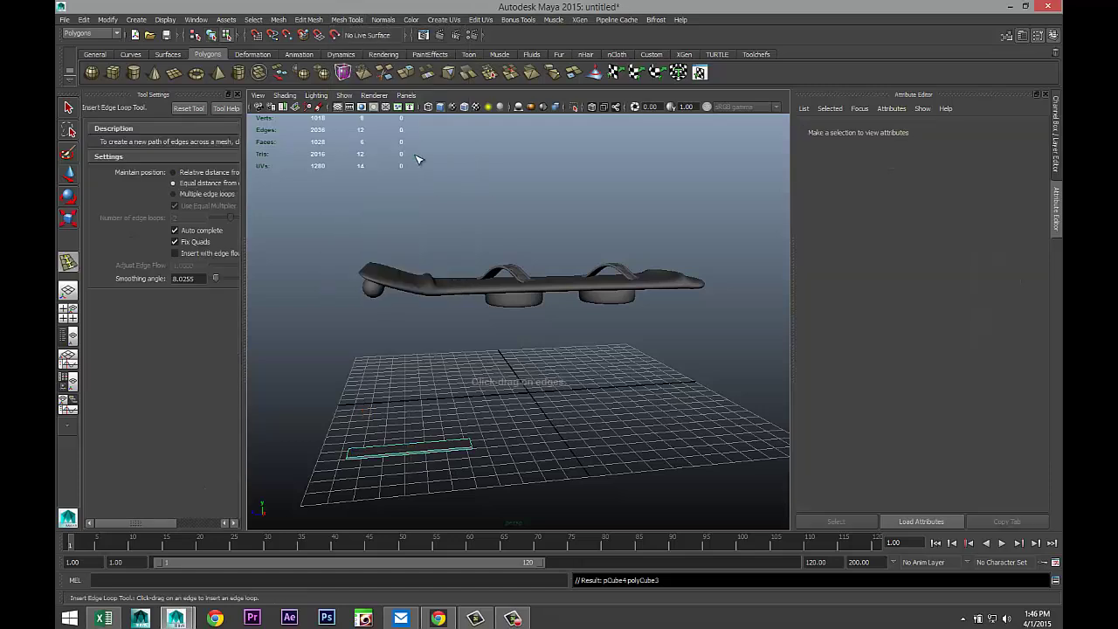
{"action": "left_click", "coordinate": [172, 195]}
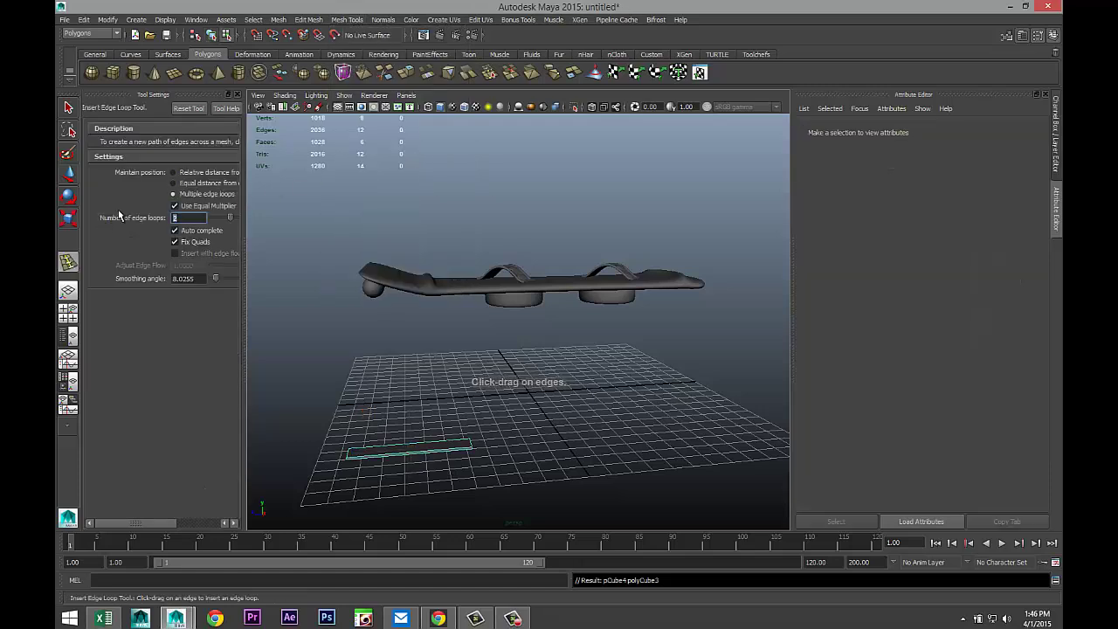
{"action": "type", "text": "6"}
{"action": "left_click", "coordinate": [428, 454]}
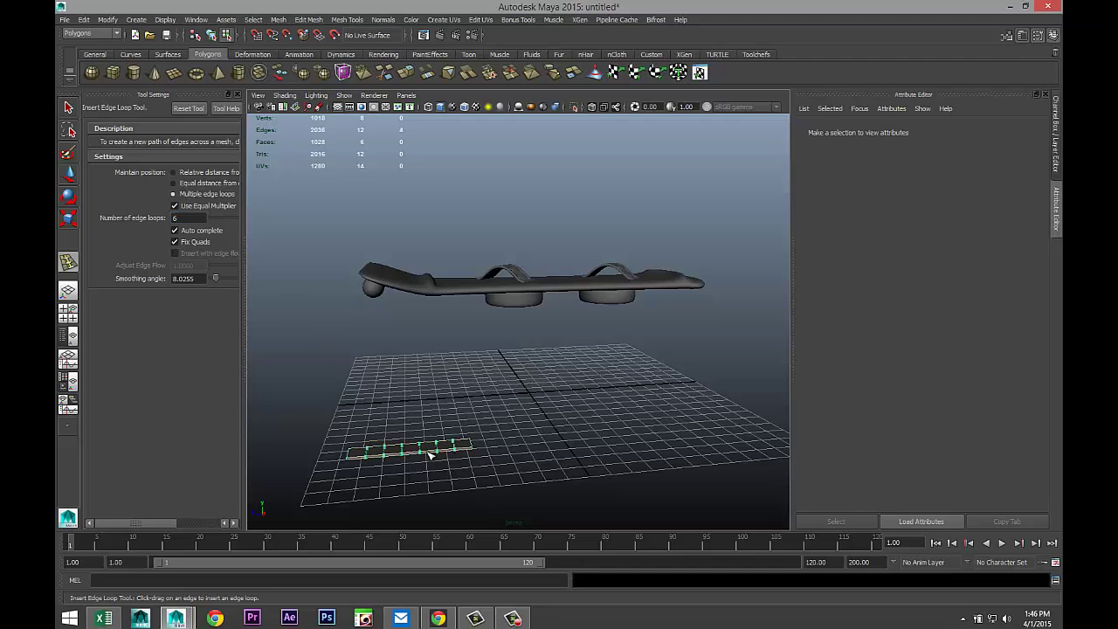
In the side view, return the strip to object selection and move it just under the capsule, to Y 6.678 and Z 9.487
{"action": "left_click", "coordinate": [68, 312]}
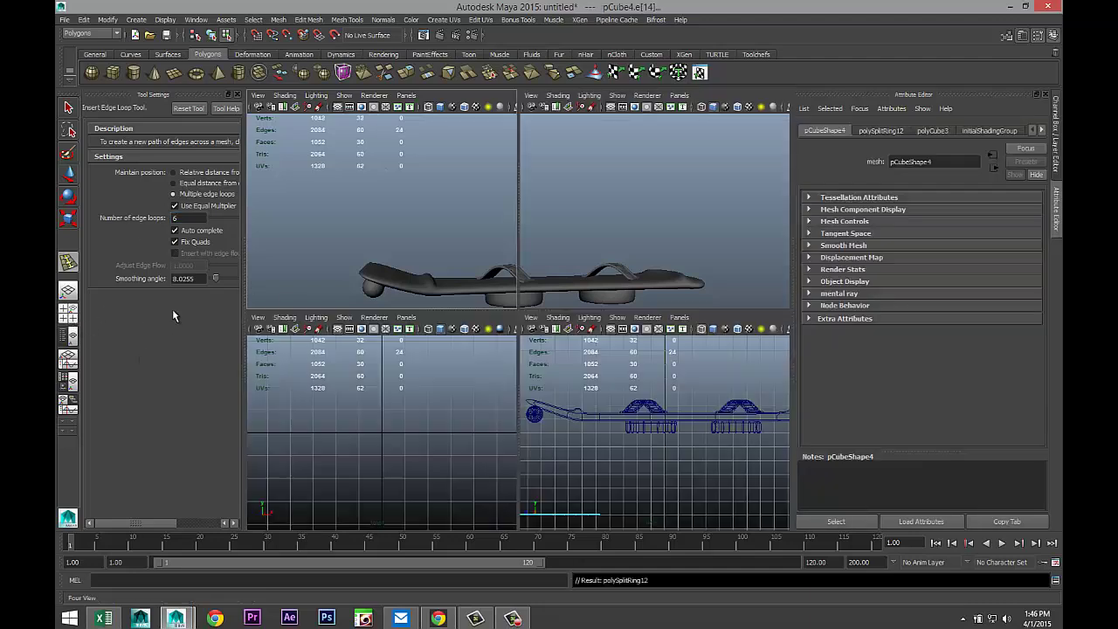
{"action": "key", "text": "space"}
{"action": "scroll", "coordinate": [567, 447], "scroll_direction": "down", "scroll_amount": 3}
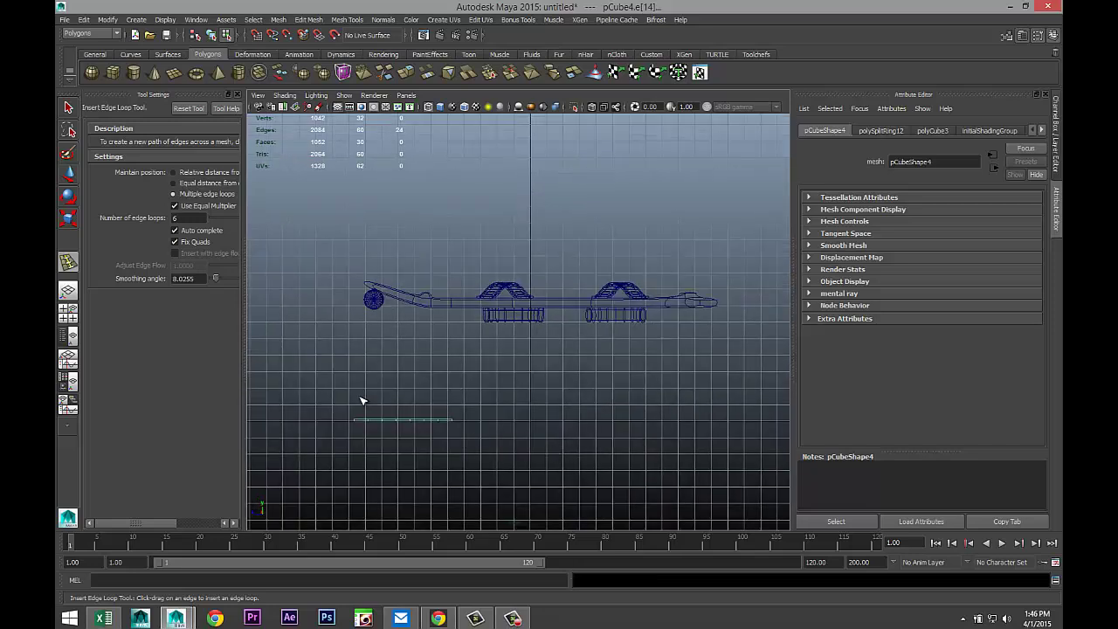
{"action": "right_click_drag", "start_coordinate": [389, 423], "coordinate": [433, 345]}
{"action": "right_click_drag", "start_coordinate": [386, 431], "coordinate": [451, 330]}
{"action": "left_click", "coordinate": [435, 425]}
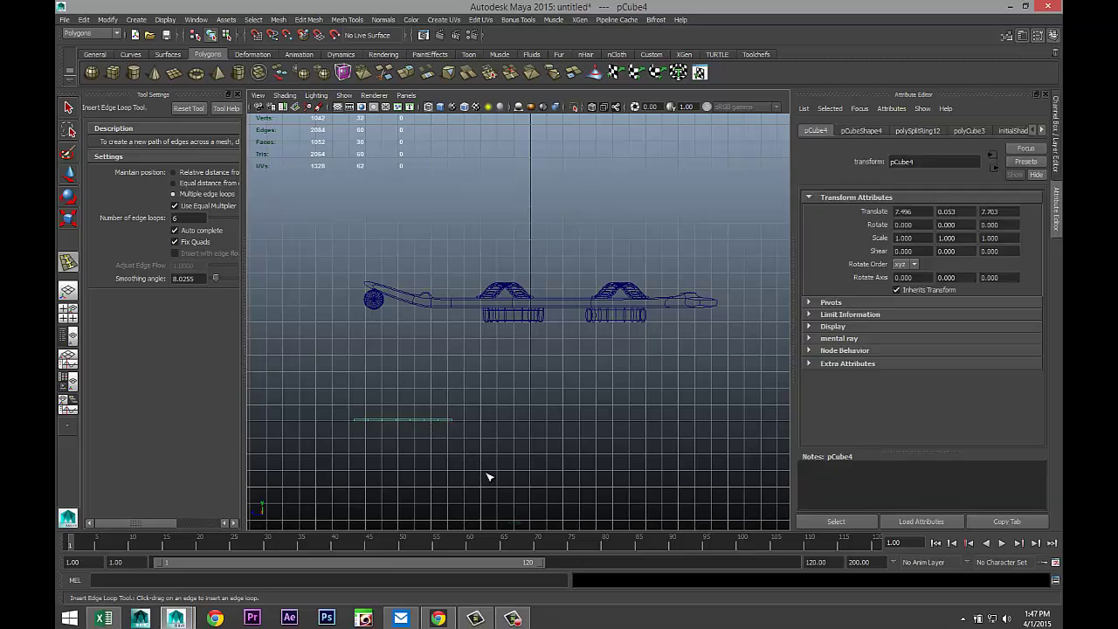
{"action": "key", "text": "w"}
{"action": "left_click_drag", "start_coordinate": [400, 367], "coordinate": [382, 262]}
{"action": "left_click_drag", "start_coordinate": [361, 320], "coordinate": [309, 308]}
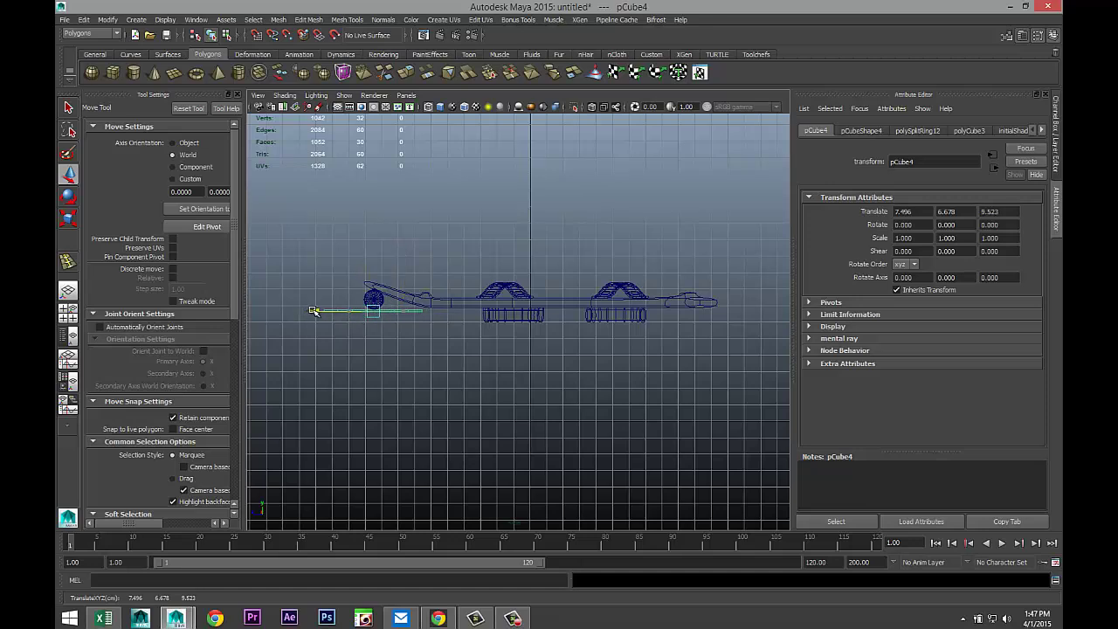
{"action": "key", "text": "f"}
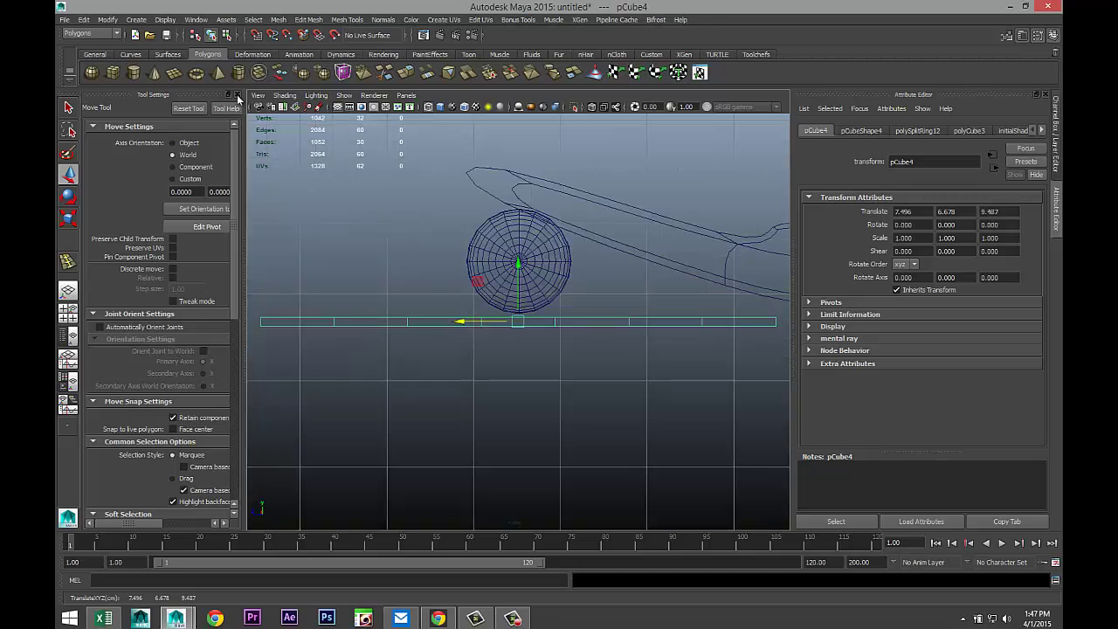
Rotate the strip about X to -30 degrees beneath the capsule
{"action": "left_click", "coordinate": [234, 95]}
{"action": "left_click_drag", "start_coordinate": [369, 372], "coordinate": [430, 414], "text": "alt"}
{"action": "key", "text": "e"}
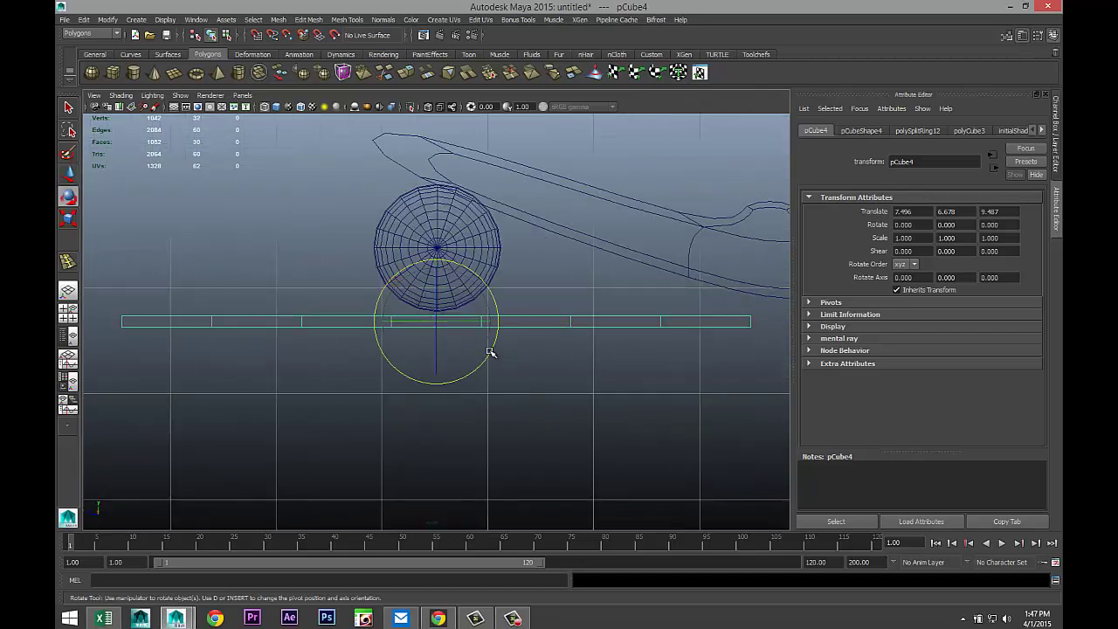
{"action": "left_click_drag", "start_coordinate": [489, 352], "coordinate": [469, 370]}
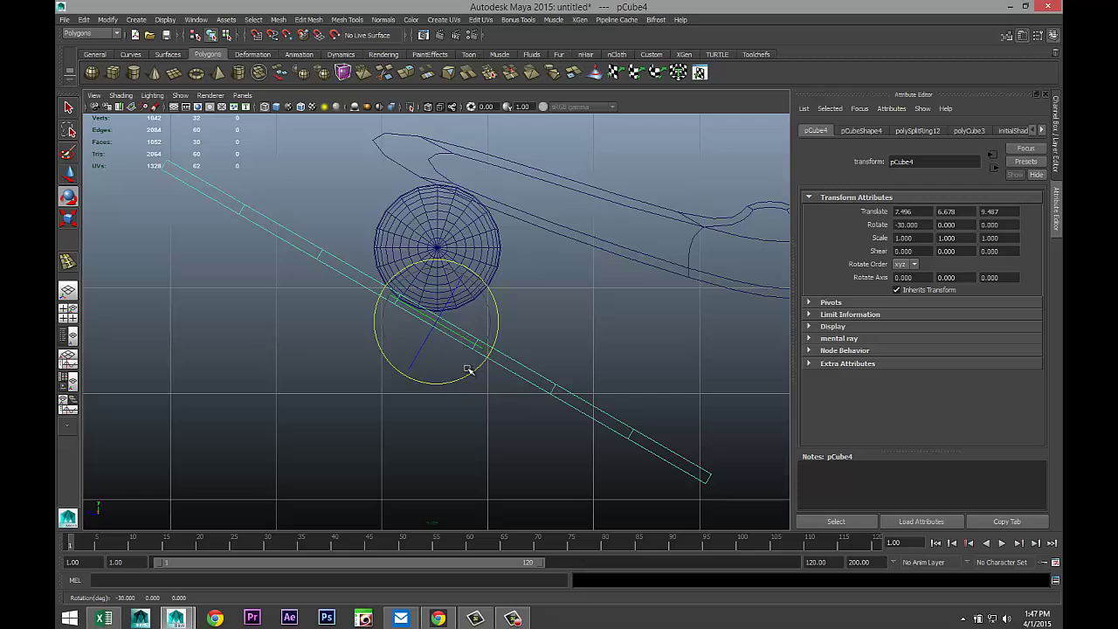
Reset the Rotate Tool to remove its discrete steps, and rotate the strip about X to about -20 degrees
{"action": "left_click", "coordinate": [69, 175]}
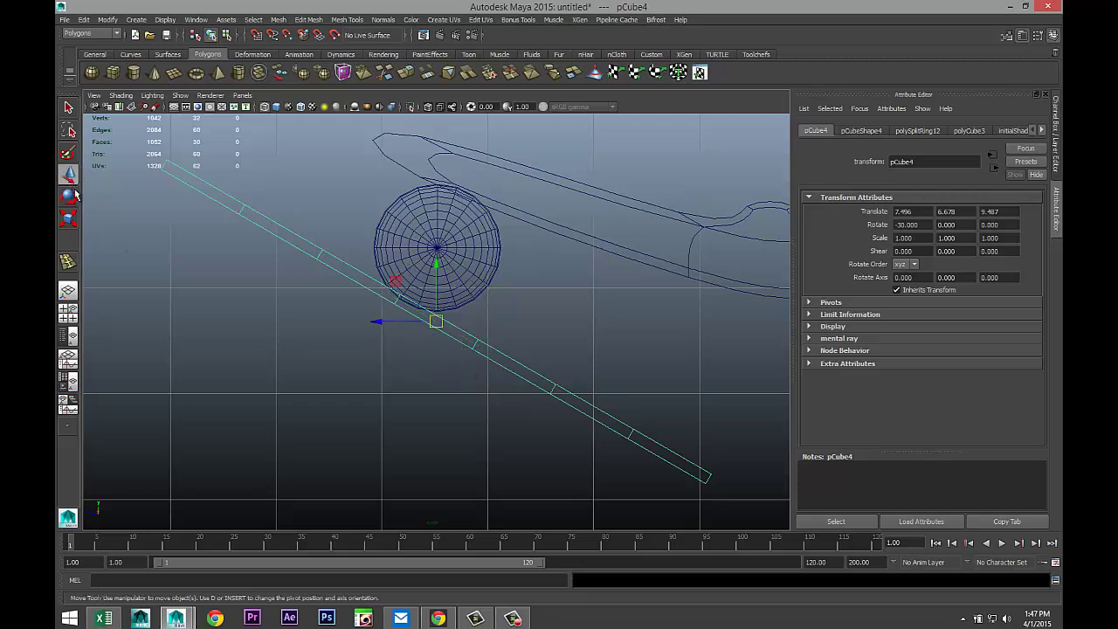
{"action": "double_click", "coordinate": [68, 198]}
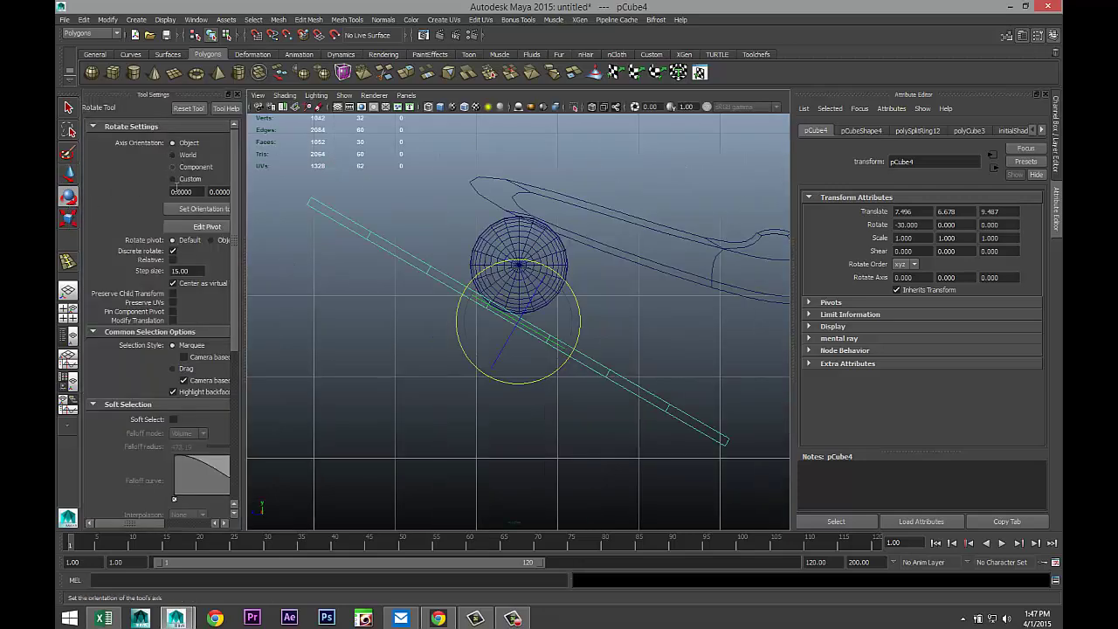
{"action": "left_click", "coordinate": [185, 109]}
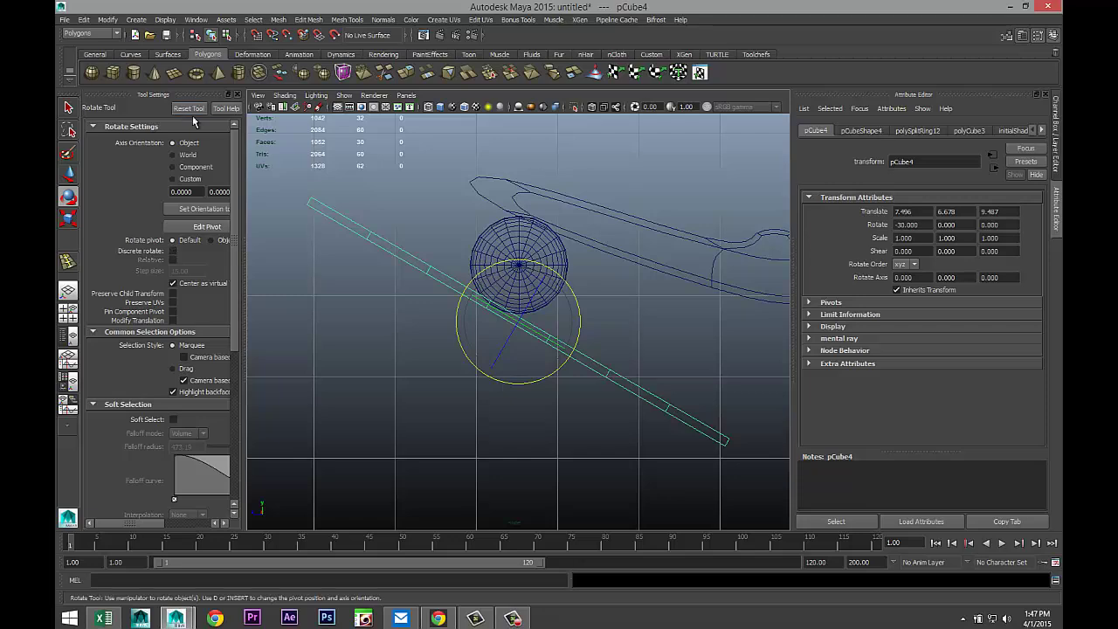
{"action": "left_click", "coordinate": [237, 95]}
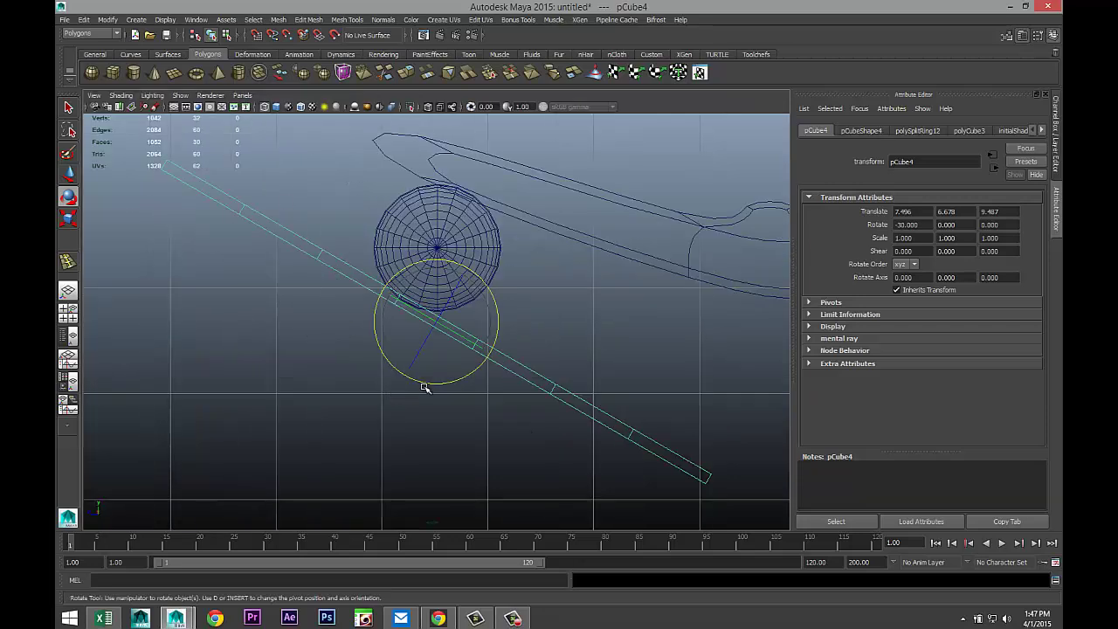
{"action": "left_click_drag", "start_coordinate": [424, 387], "coordinate": [432, 386]}
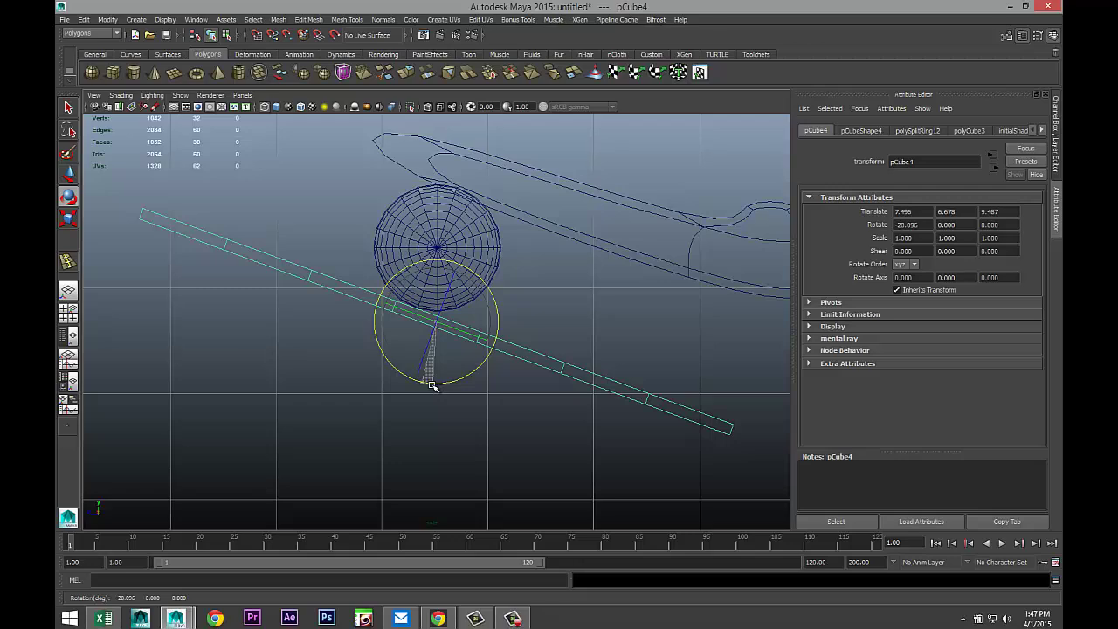
{"action": "left_click_drag", "start_coordinate": [432, 386], "coordinate": [432, 386]}
In vertex selection, move the three vertex rows at the strip's outer end up and inward to bend the strip beside the capsule
{"action": "right_click_drag", "start_coordinate": [308, 277], "coordinate": [262, 274]}
{"action": "left_click", "coordinate": [112, 203]}
{"action": "left_click_drag", "start_coordinate": [112, 194], "coordinate": [338, 325]}
{"action": "left_click_drag", "start_coordinate": [226, 246], "coordinate": [238, 241]}
{"action": "key", "text": "ctrl+z"}
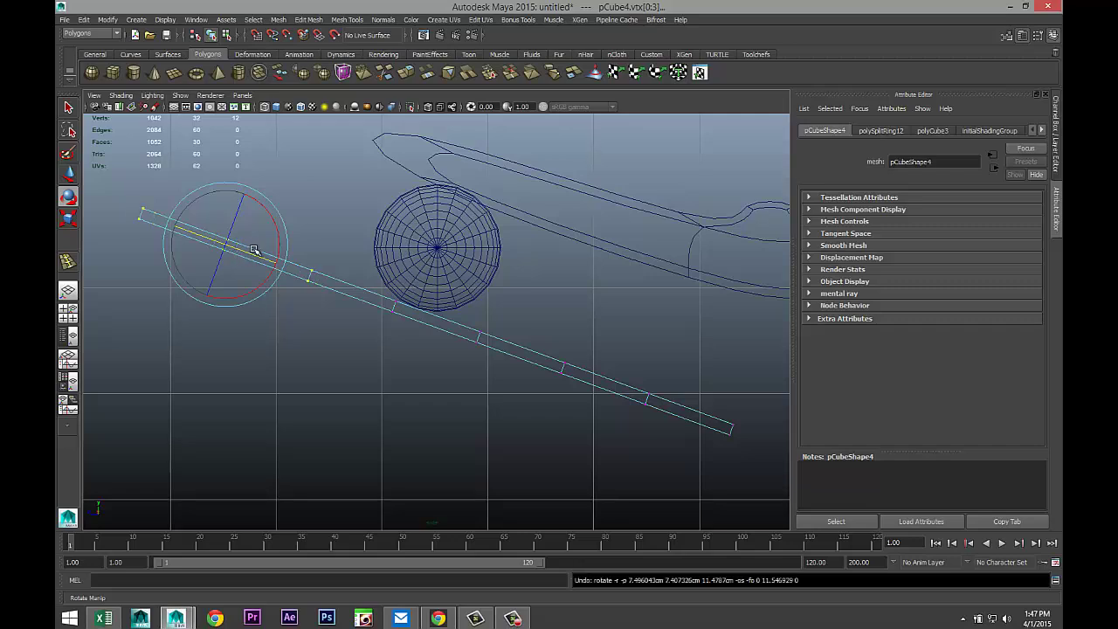
{"action": "key", "text": "w"}
{"action": "left_click_drag", "start_coordinate": [224, 245], "coordinate": [266, 214]}
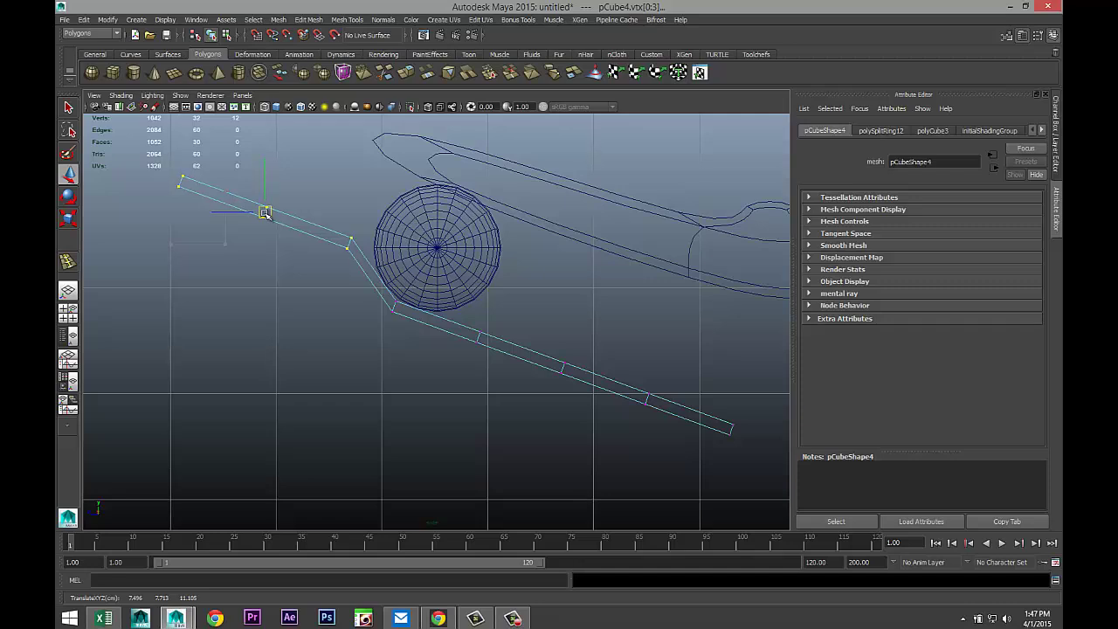
Reposition the outer three vertex rows one by one so the strip runs up the capsule's outer side to the board's tip
{"action": "left_click_drag", "start_coordinate": [337, 219], "coordinate": [367, 265]}
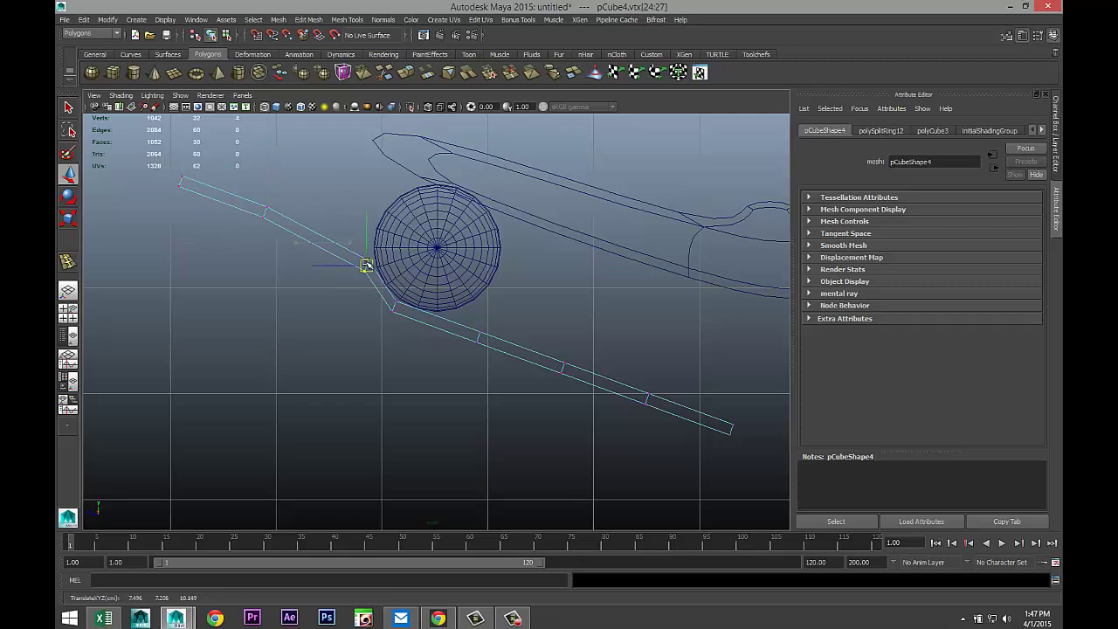
{"action": "left_click_drag", "start_coordinate": [252, 197], "coordinate": [361, 235]}
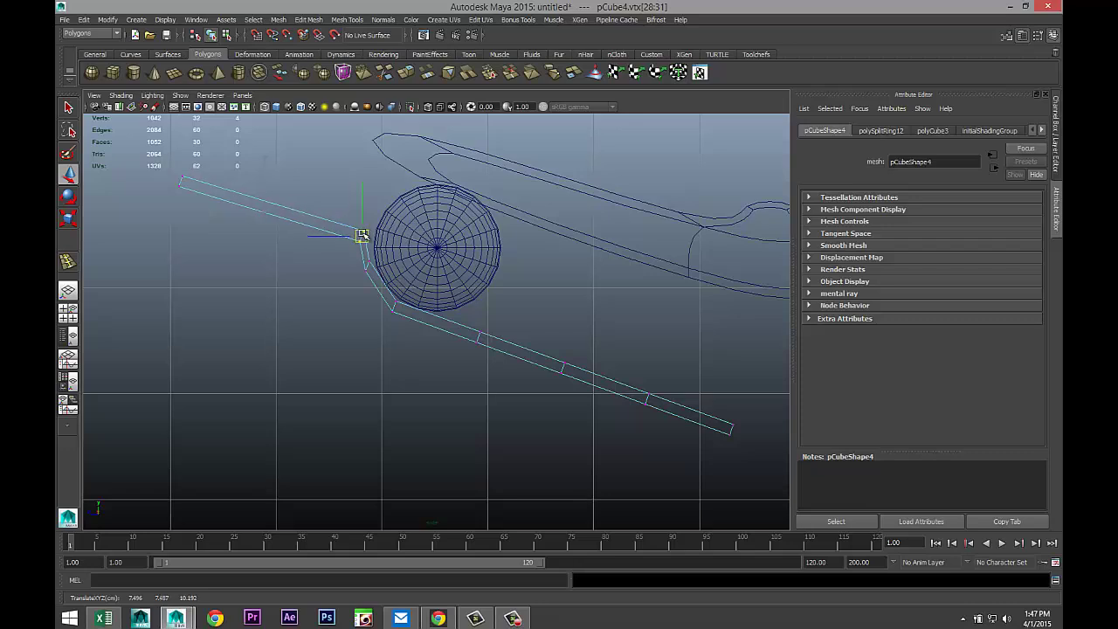
{"action": "left_click_drag", "start_coordinate": [170, 176], "coordinate": [377, 157]}
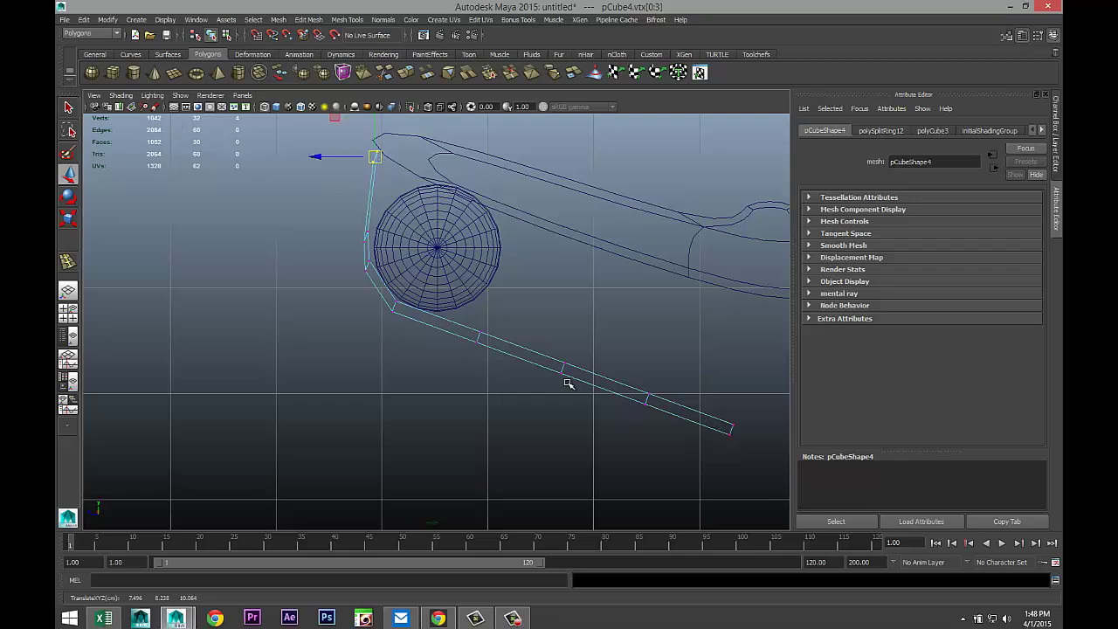
Bend the strip's other half by raising its vertex rows under the capsule and toward the board's underside
{"action": "left_click_drag", "start_coordinate": [471, 323], "coordinate": [772, 504]}
{"action": "left_click_drag", "start_coordinate": [604, 387], "coordinate": [600, 358]}
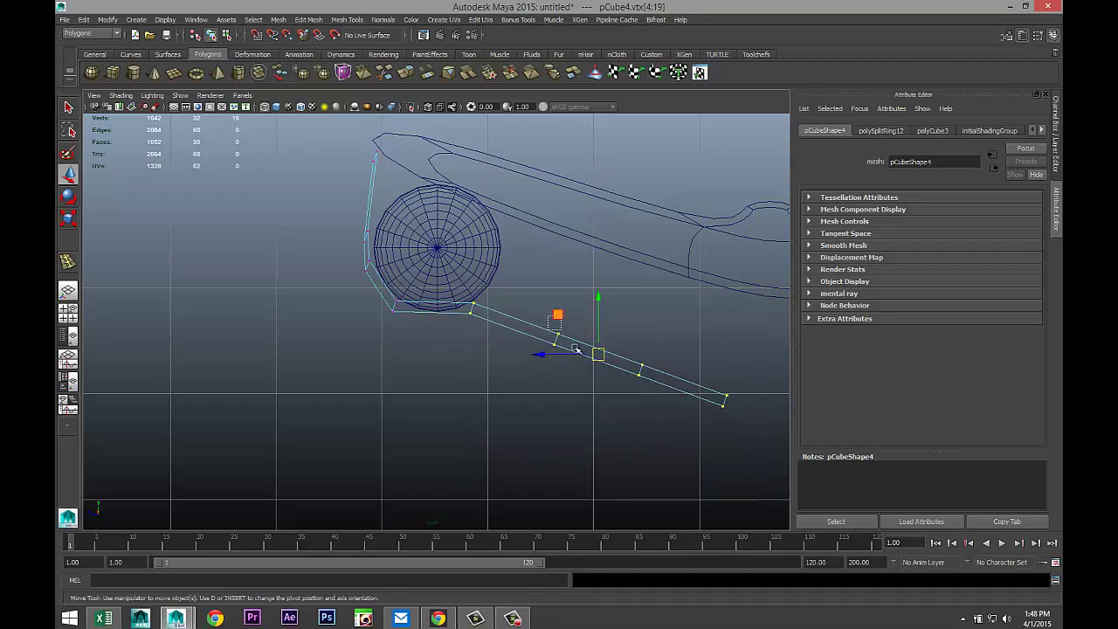
{"action": "left_click_drag", "start_coordinate": [548, 318], "coordinate": [528, 252]}
{"action": "left_click_drag", "start_coordinate": [630, 349], "coordinate": [744, 459]}
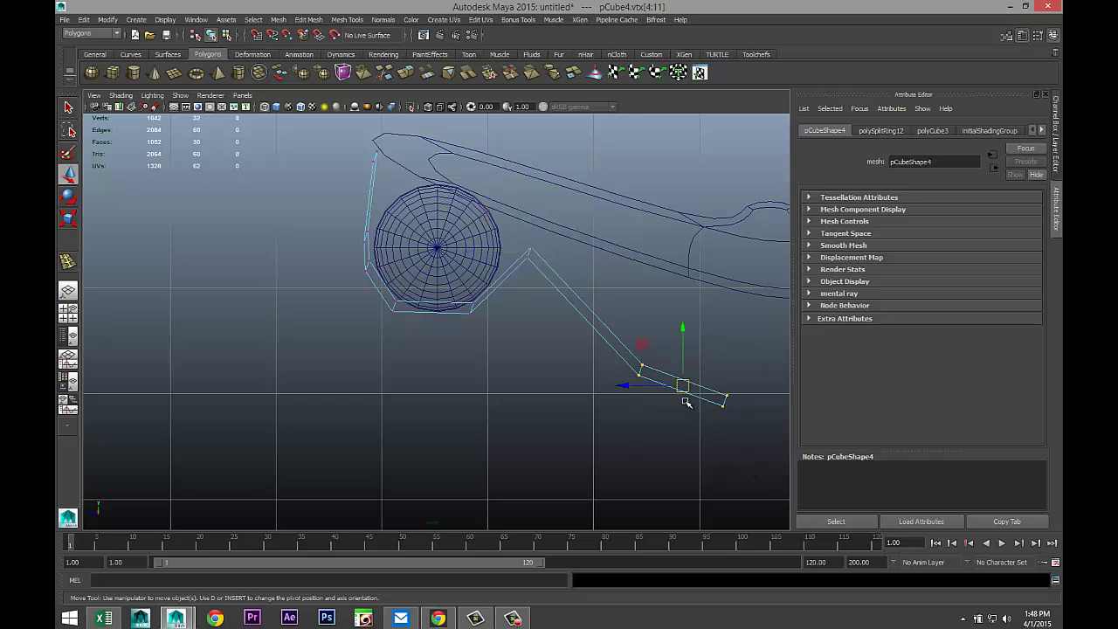
{"action": "left_click_drag", "start_coordinate": [683, 385], "coordinate": [606, 257]}
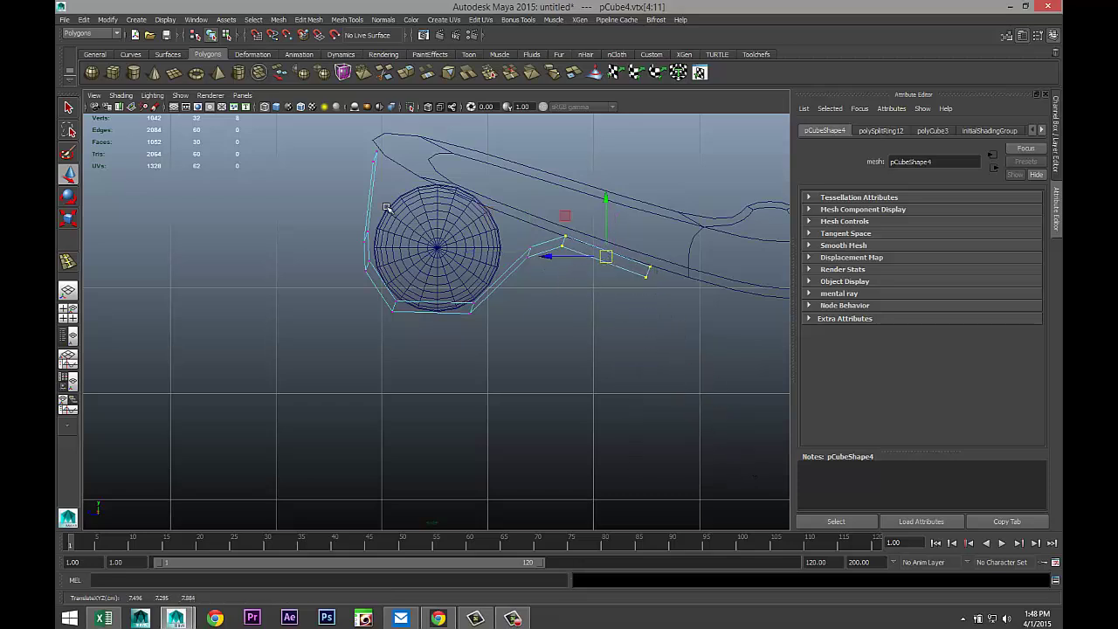
Seat the inner and outer vertices of the strip's tip-side end against the underside of the flared board
{"action": "scroll", "coordinate": [463, 330], "scroll_direction": "up", "scroll_amount": 5}
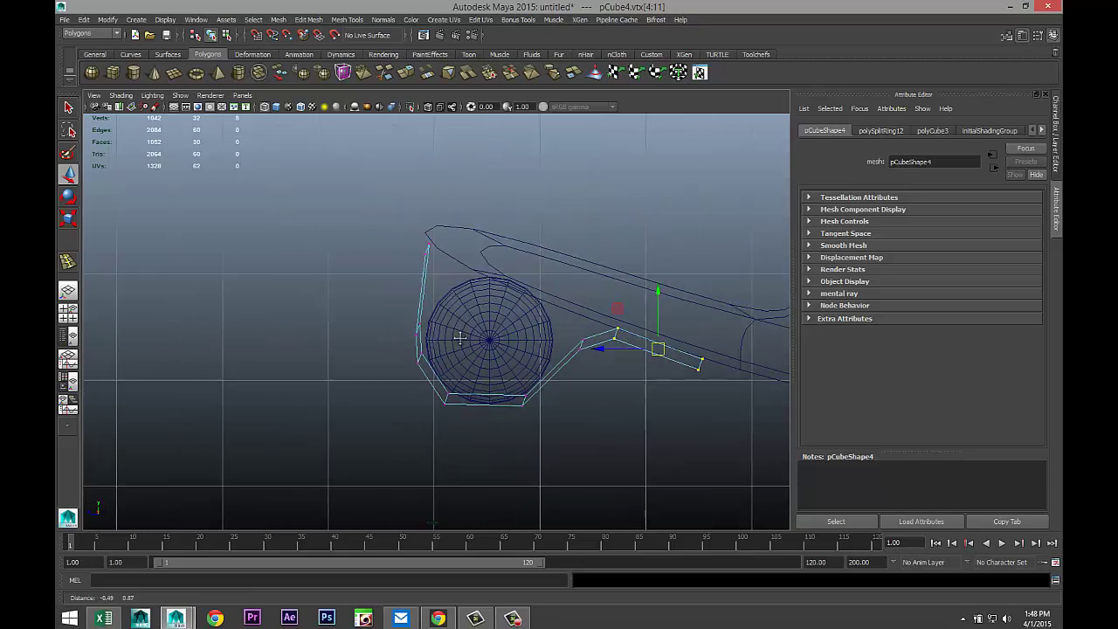
{"action": "left_click_drag", "start_coordinate": [418, 217], "coordinate": [488, 246]}
{"action": "left_click", "coordinate": [439, 214]}
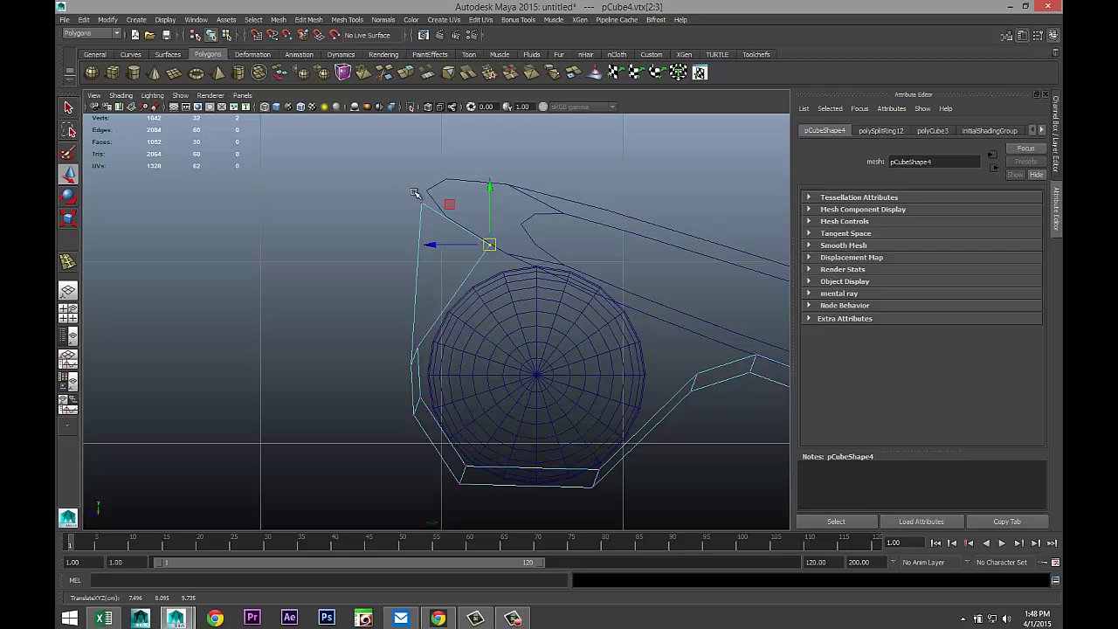
{"action": "left_click_drag", "start_coordinate": [414, 192], "coordinate": [476, 233]}
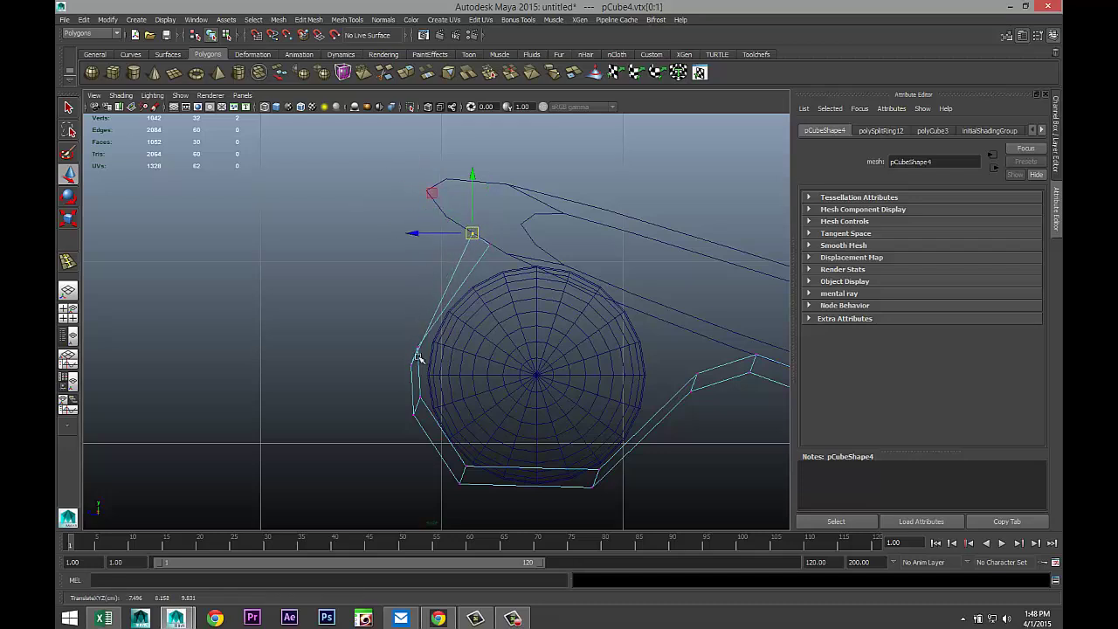
Pull the outer vertices of the two side rows away from the capsule, and shift the lower corner row up and outward
{"action": "mouse_move", "coordinate": [411, 349]}
{"action": "left_mouse_down"}
{"action": "mouse_move", "coordinate": [424, 363]}
{"action": "mouse_move", "coordinate": [400, 336]}
{"action": "left_mouse_up"}
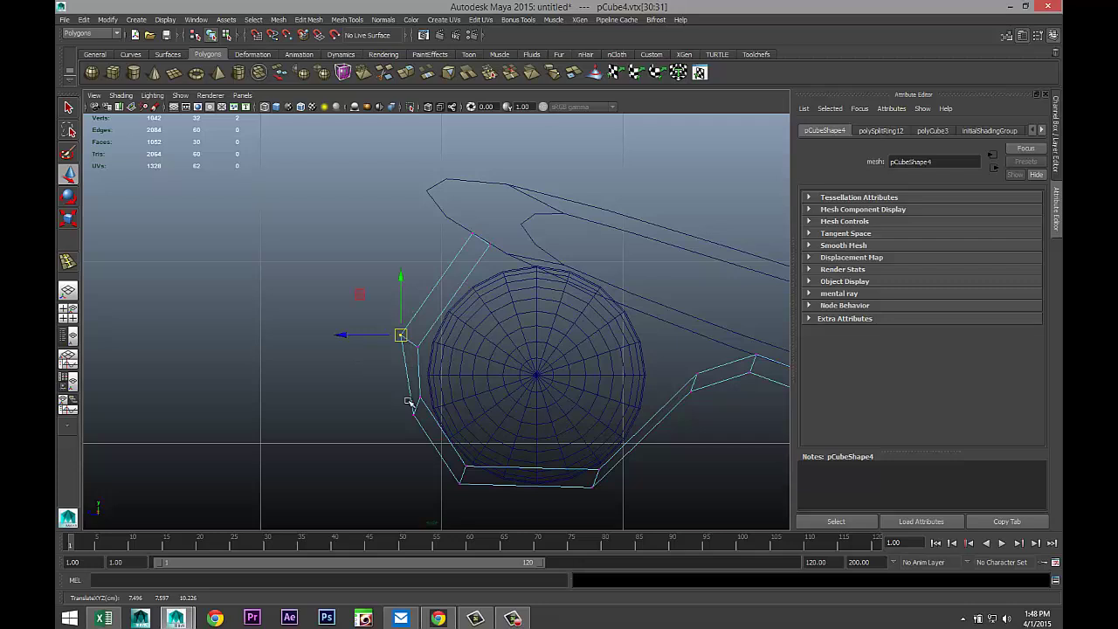
{"action": "left_click_drag", "start_coordinate": [413, 415], "coordinate": [397, 398]}
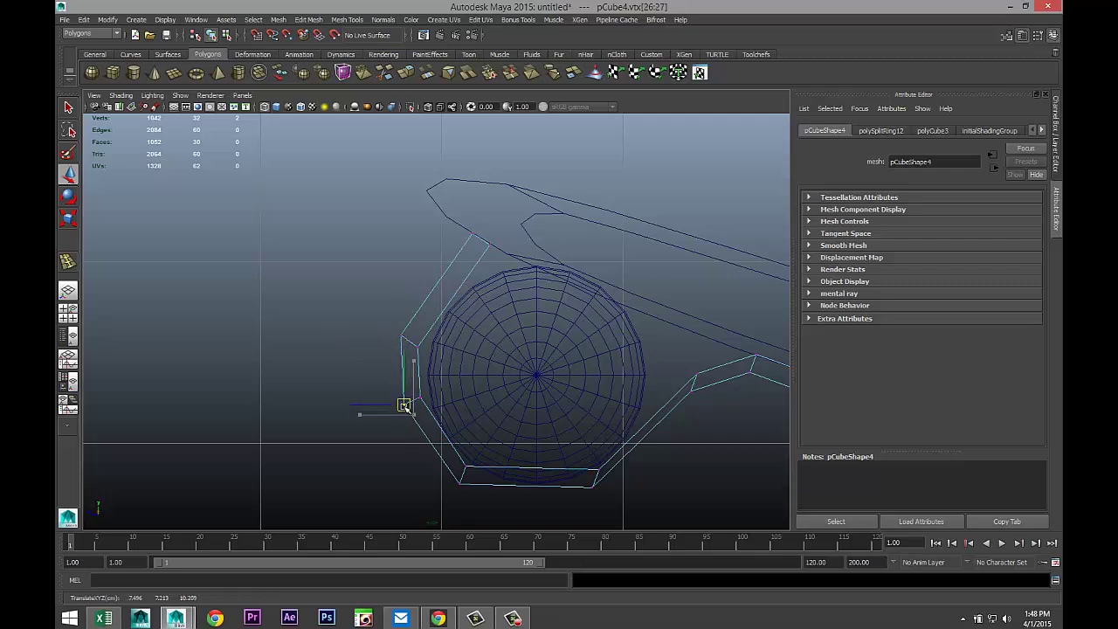
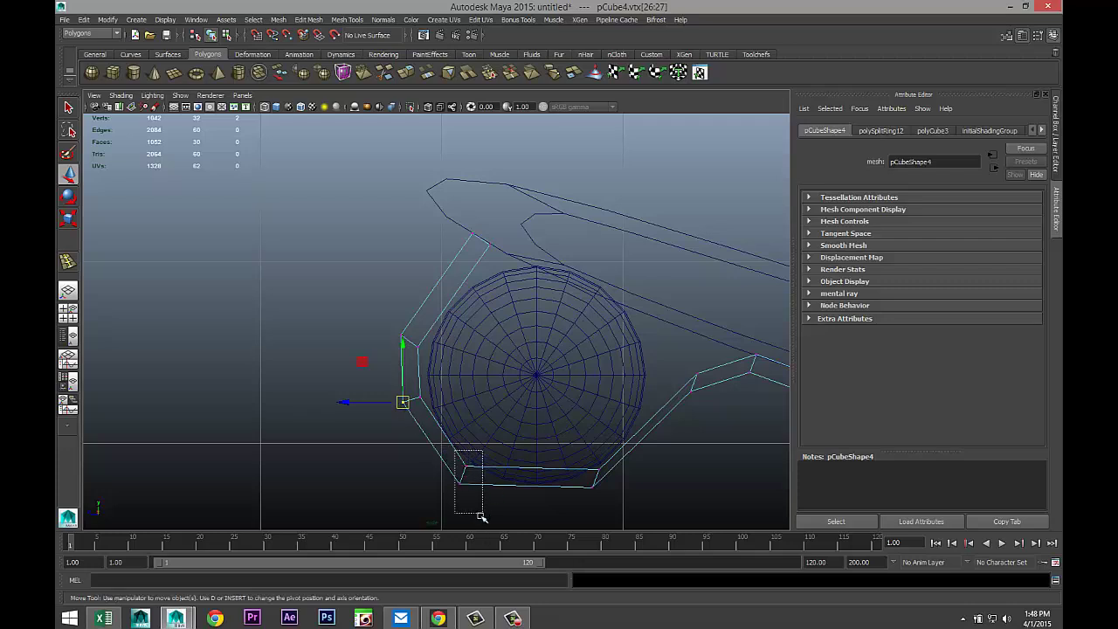
{"action": "left_click_drag", "start_coordinate": [481, 517], "coordinate": [482, 517]}
{"action": "left_click_drag", "start_coordinate": [461, 479], "coordinate": [446, 455]}
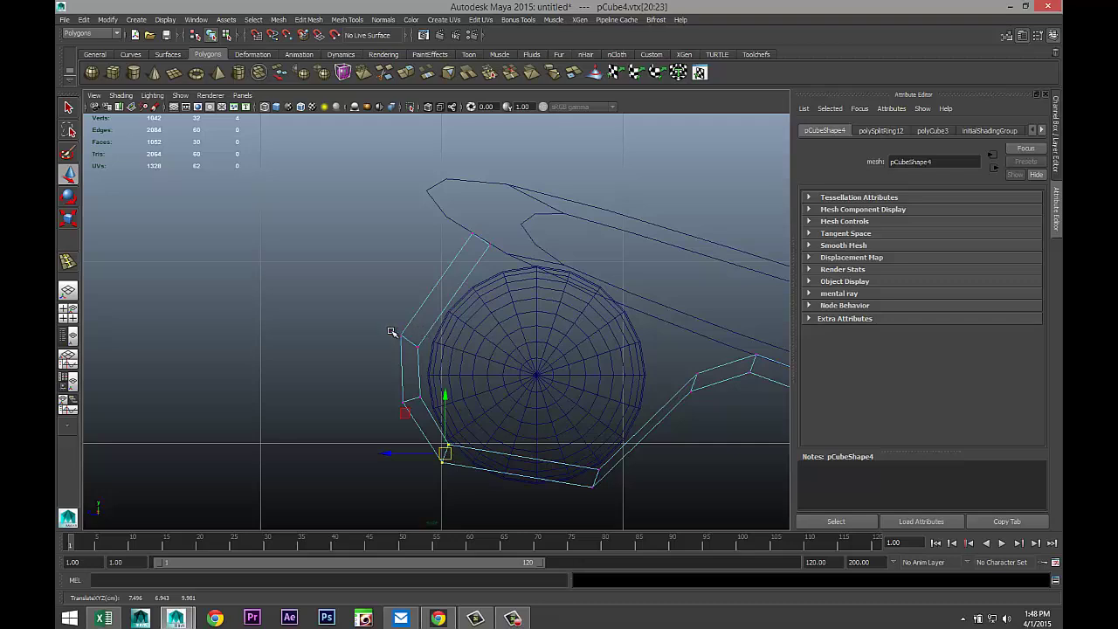
Fit the upper and middle side rows to the capsule's curve, and offset the lower corner's outer vertices to even the thickness
{"action": "left_click_drag", "start_coordinate": [388, 327], "coordinate": [433, 313]}
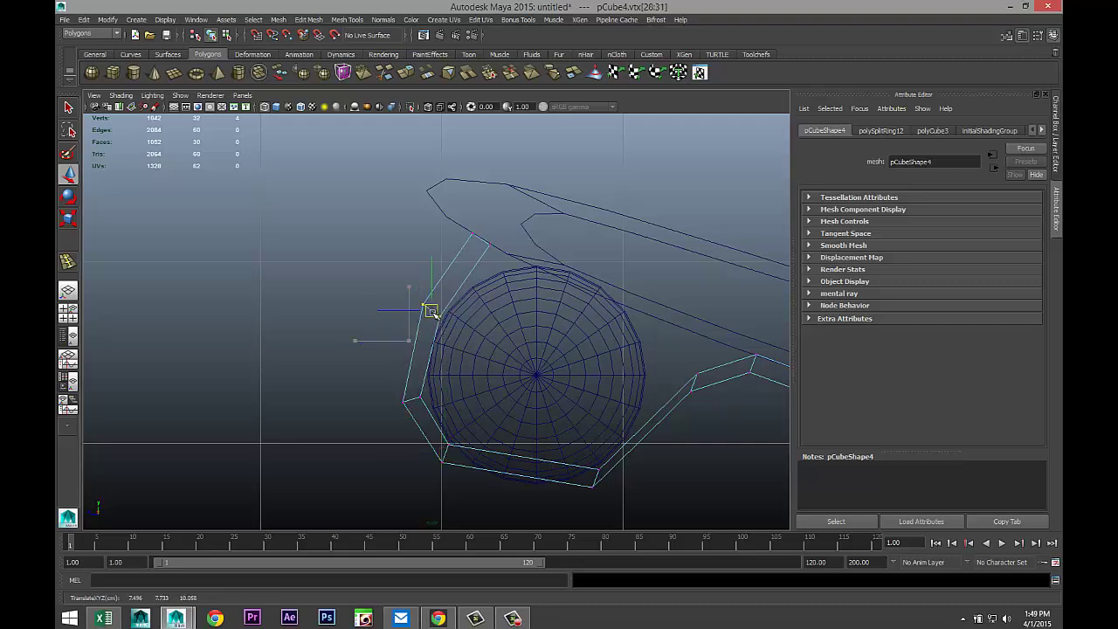
{"action": "mouse_move", "coordinate": [397, 385]}
{"action": "left_mouse_down"}
{"action": "mouse_move", "coordinate": [441, 432]}
{"action": "mouse_move", "coordinate": [414, 397]}
{"action": "mouse_move", "coordinate": [419, 377]}
{"action": "mouse_move", "coordinate": [403, 372]}
{"action": "left_mouse_up"}
{"action": "left_click", "coordinate": [369, 362]}
{"action": "left_click", "coordinate": [402, 372]}
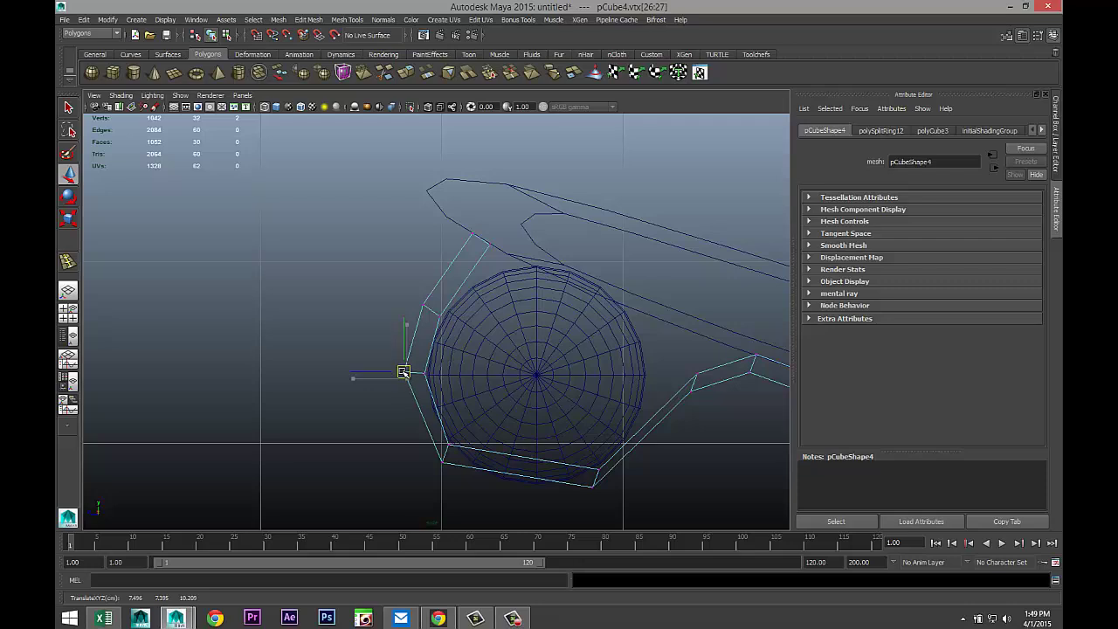
{"action": "left_click_drag", "start_coordinate": [444, 468], "coordinate": [436, 459]}
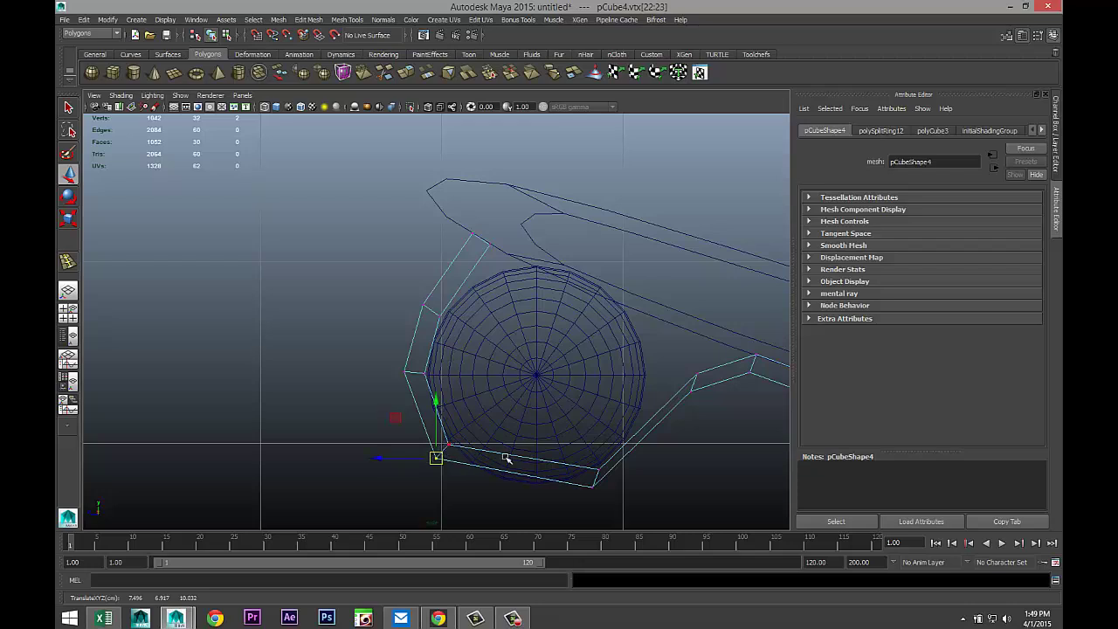
Move the next two vertex rows directly under the capsule to form the strip's flat bottom segment
{"action": "middle_click_drag", "start_coordinate": [527, 457], "coordinate": [482, 352], "text": "alt"}
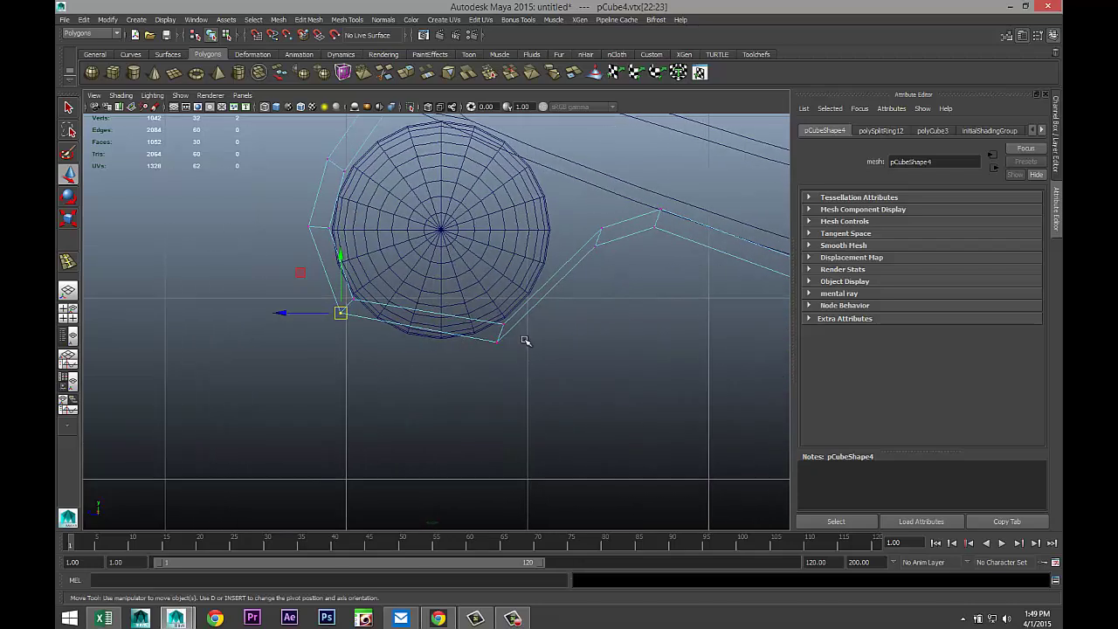
{"action": "left_click_drag", "start_coordinate": [522, 356], "coordinate": [403, 344]}
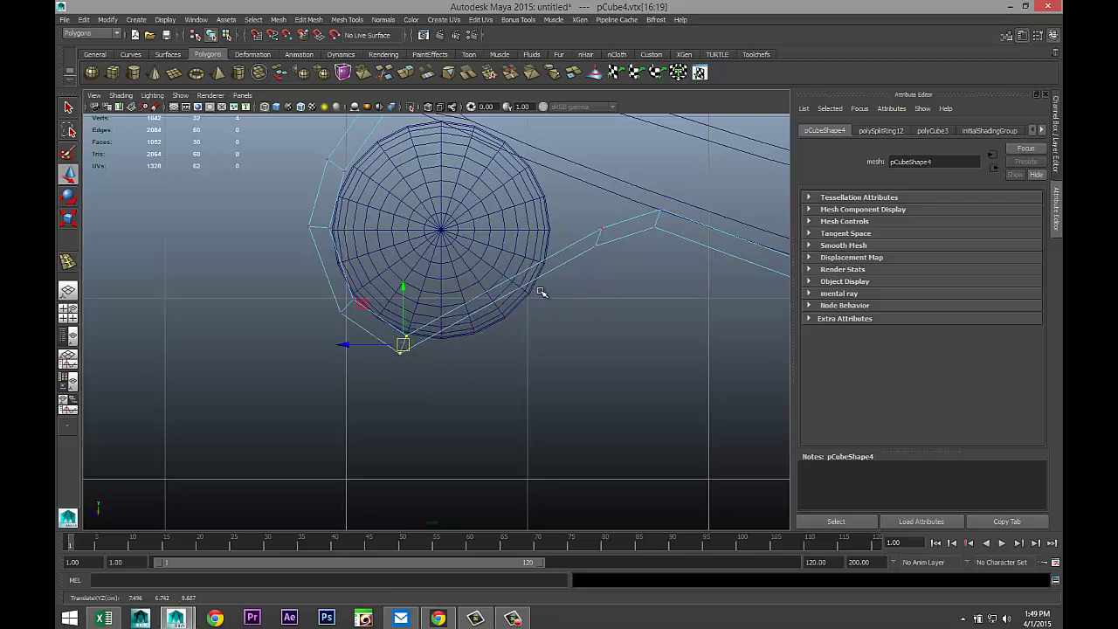
{"action": "left_click_drag", "start_coordinate": [591, 214], "coordinate": [621, 297]}
{"action": "left_click_drag", "start_coordinate": [596, 234], "coordinate": [472, 343]}
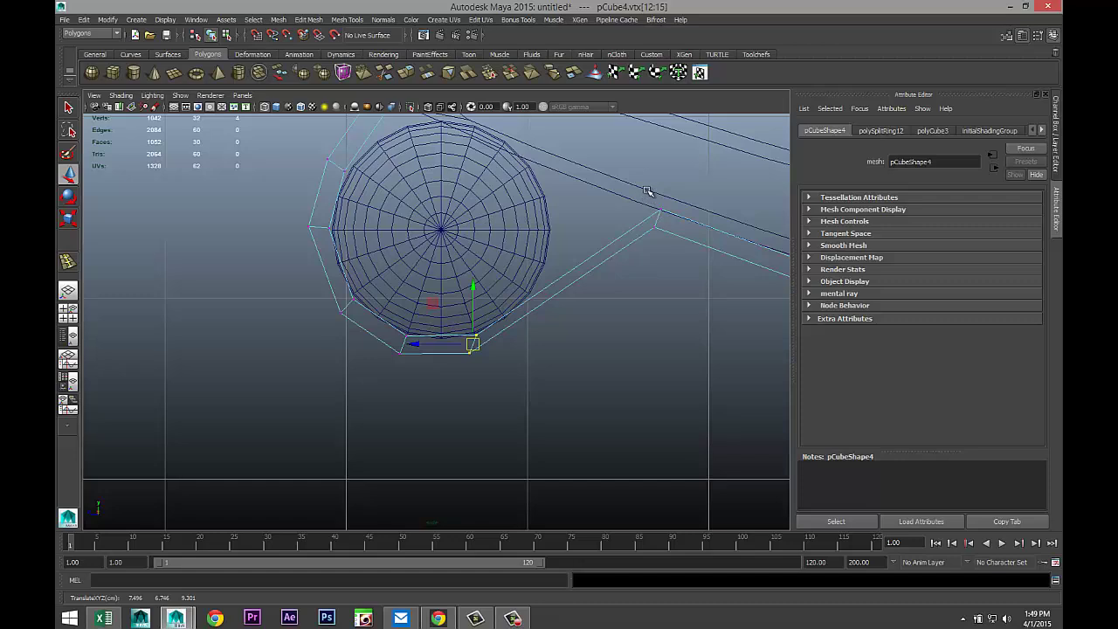
Place the following vertex row at the capsule's lower inner side, and push the bottom corner's outer vertices outward
{"action": "left_click_drag", "start_coordinate": [649, 190], "coordinate": [544, 303]}
{"action": "left_click", "coordinate": [539, 314]}
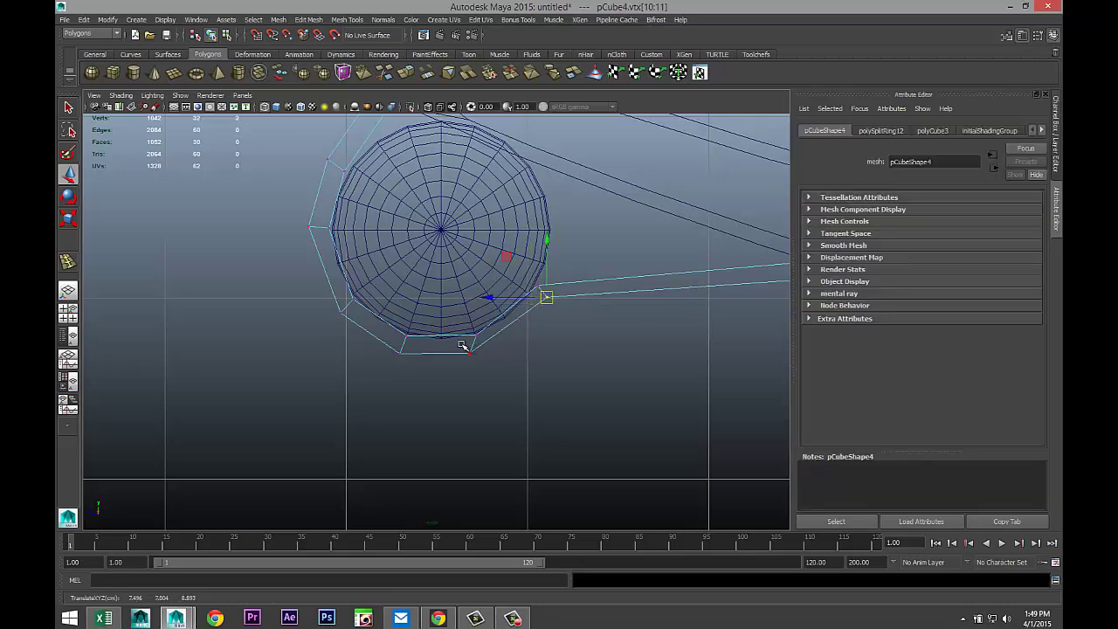
{"action": "left_click_drag", "start_coordinate": [466, 348], "coordinate": [484, 355]}
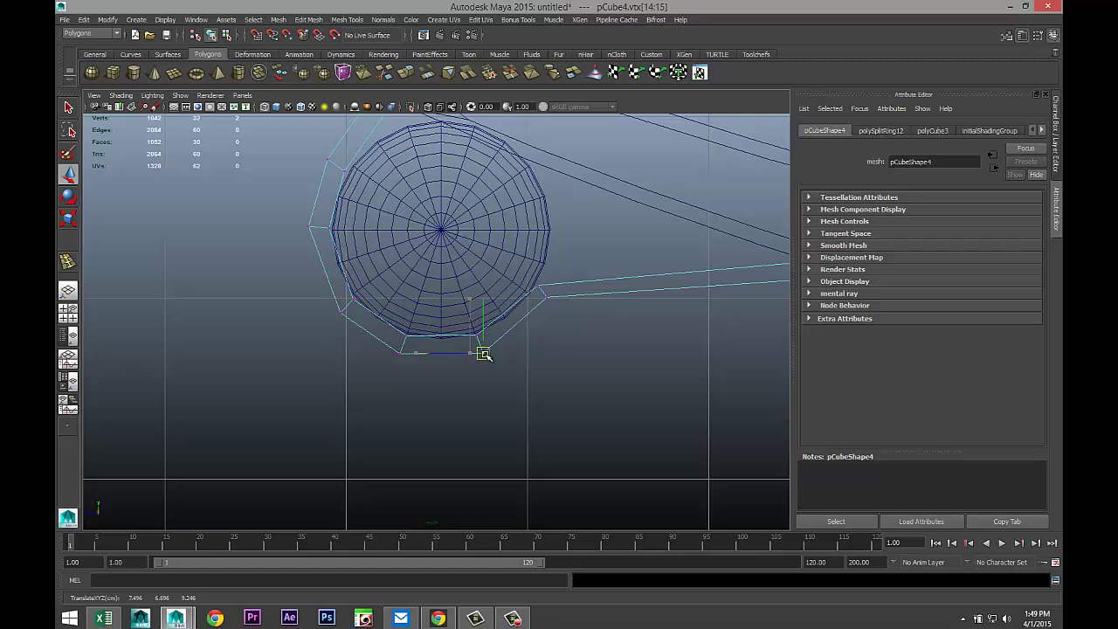
{"action": "left_click_drag", "start_coordinate": [558, 312], "coordinate": [534, 282]}
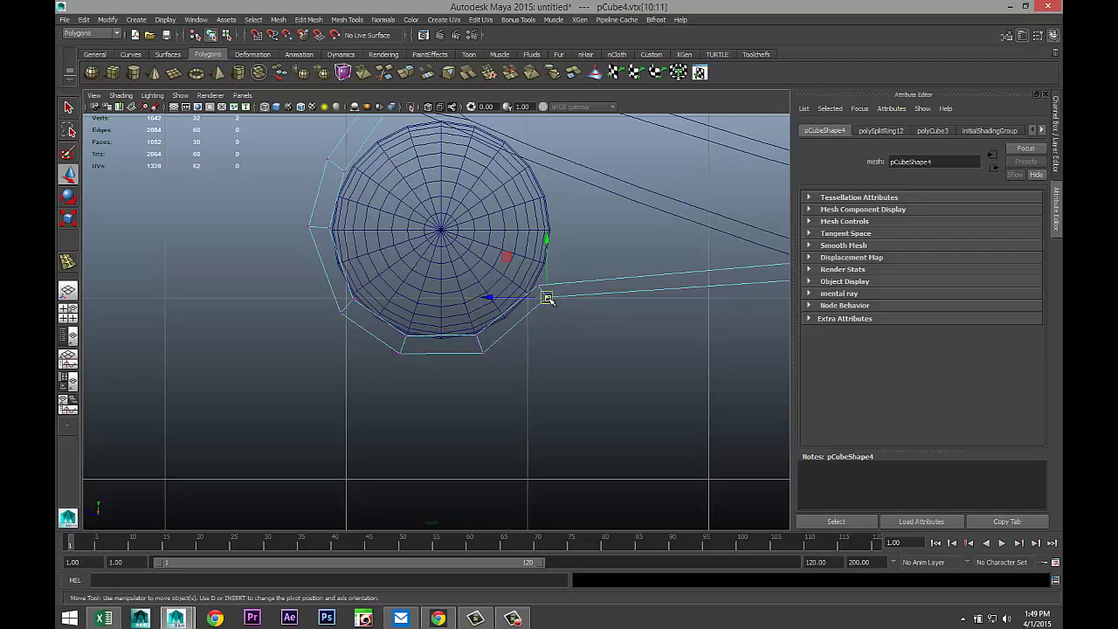
Bring the strip's remaining end row up against the board's underside beside the capsule, and angle it to the board
{"action": "scroll", "coordinate": [644, 349], "scroll_direction": "down", "scroll_amount": 5}
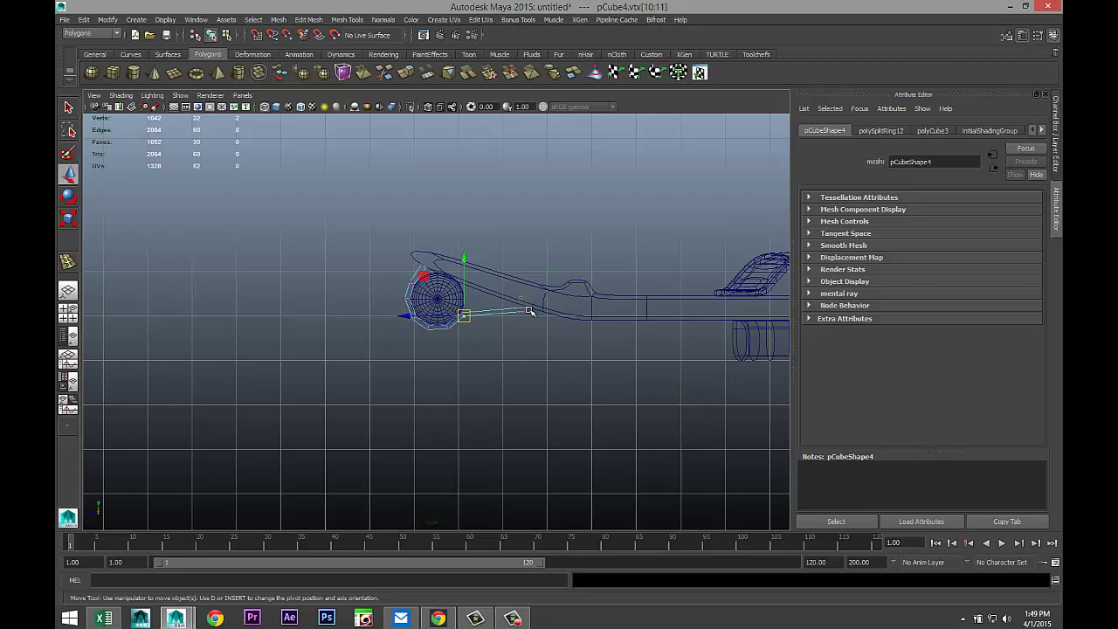
{"action": "left_click_drag", "start_coordinate": [529, 311], "coordinate": [515, 298]}
{"action": "scroll", "coordinate": [551, 347], "scroll_direction": "up", "scroll_amount": 4}
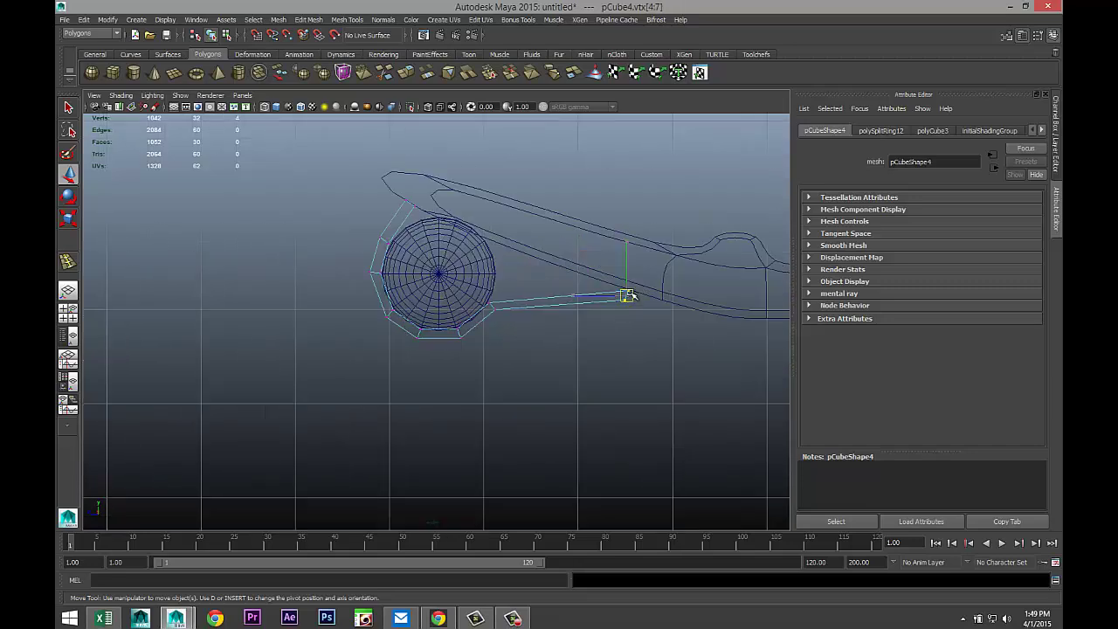
{"action": "left_click_drag", "start_coordinate": [627, 295], "coordinate": [517, 257]}
{"action": "scroll", "coordinate": [575, 304], "scroll_direction": "up", "scroll_amount": 3}
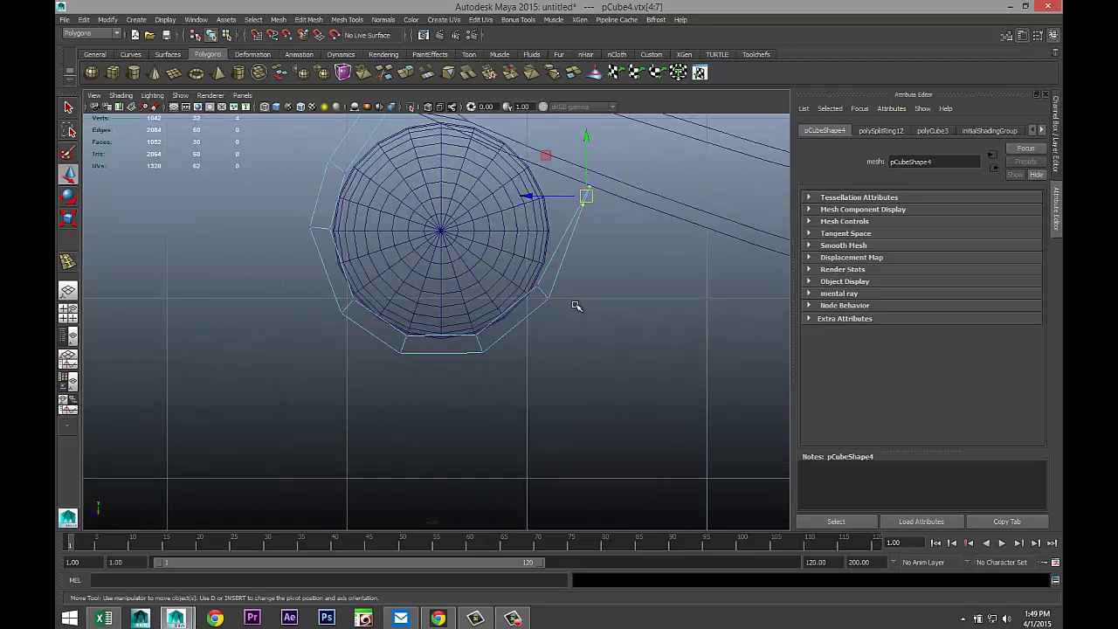
{"action": "left_click", "coordinate": [576, 209]}
{"action": "mouse_move", "coordinate": [577, 194]}
{"action": "left_mouse_down"}
{"action": "mouse_move", "coordinate": [599, 204]}
{"action": "mouse_move", "coordinate": [606, 194]}
{"action": "mouse_move", "coordinate": [587, 185]}
{"action": "left_mouse_up"}
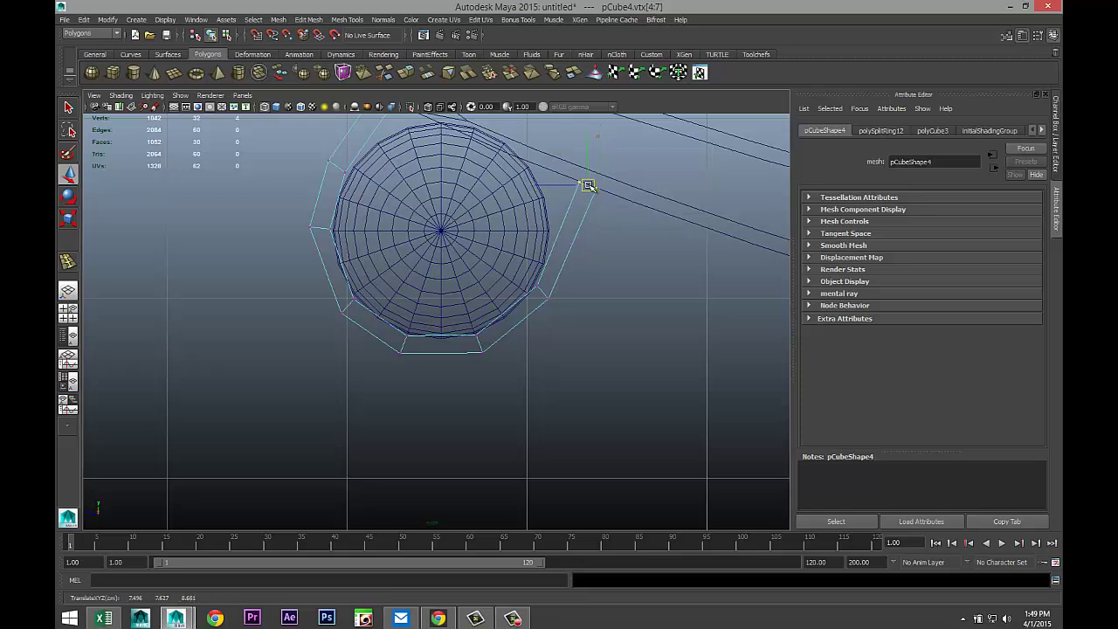
Switch to the perspective view, frame the bent strip and return it to object selection
{"action": "left_click", "coordinate": [68, 312]}
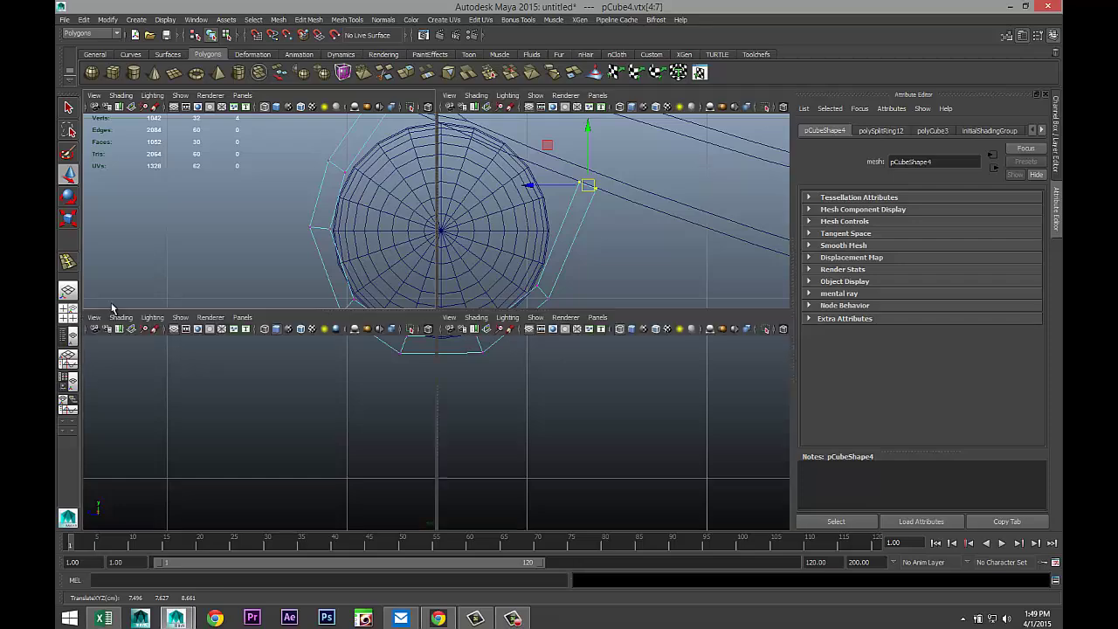
{"action": "key", "text": "space"}
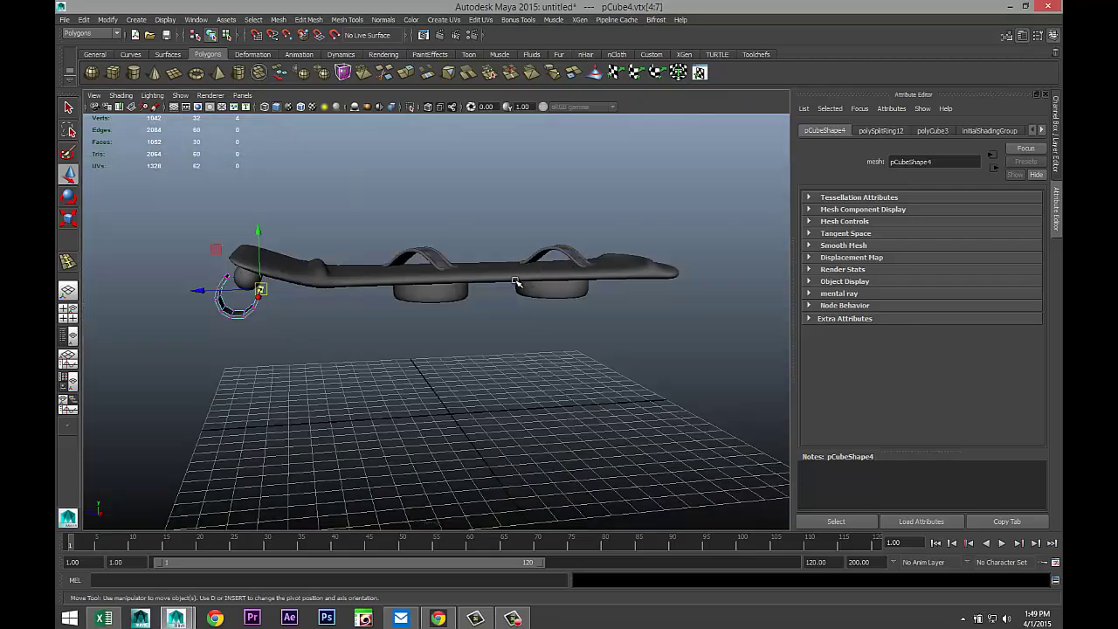
{"action": "key", "text": "f"}
{"action": "scroll", "coordinate": [491, 297], "scroll_direction": "down", "scroll_amount": 4}
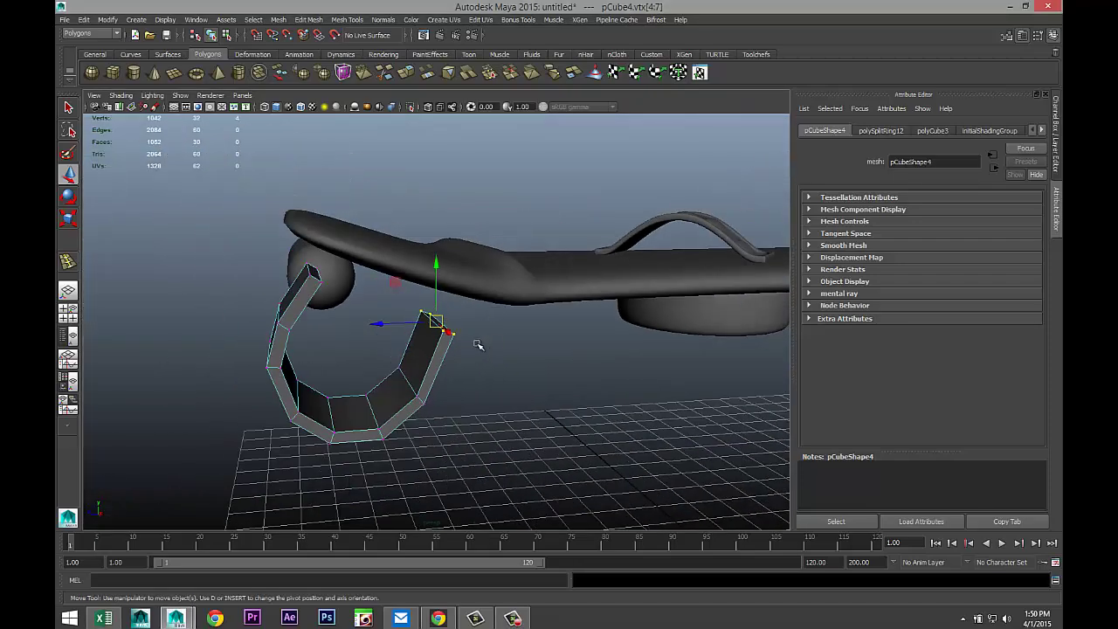
{"action": "left_click_drag", "start_coordinate": [478, 346], "coordinate": [437, 337], "text": "alt"}
{"action": "right_click", "coordinate": [437, 334]}
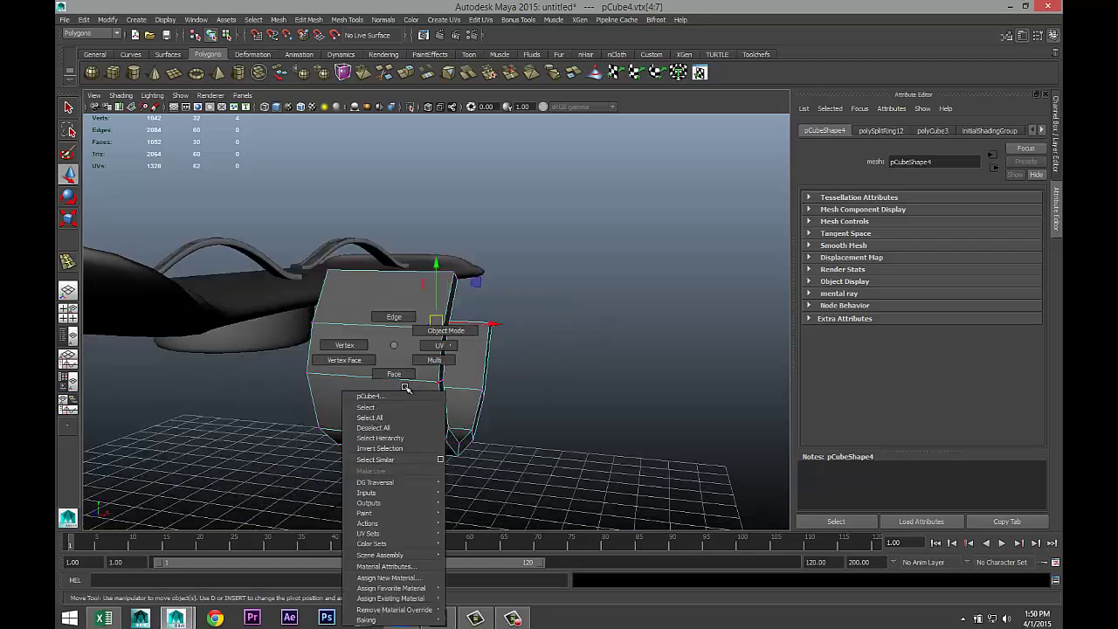
{"action": "left_click", "coordinate": [437, 332]}
{"action": "left_click", "coordinate": [424, 344]}
Move the bent strip along X to 0.720 so it wraps the capsule
{"action": "scroll", "coordinate": [472, 406], "scroll_direction": "down", "scroll_amount": 3}
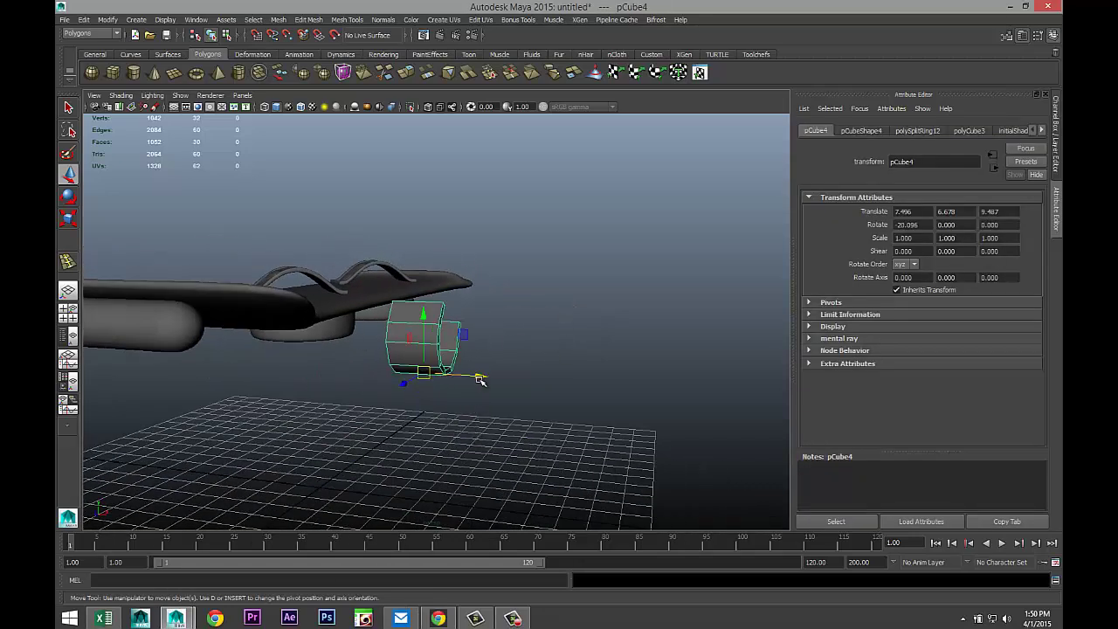
{"action": "left_click_drag", "start_coordinate": [479, 378], "coordinate": [192, 385]}
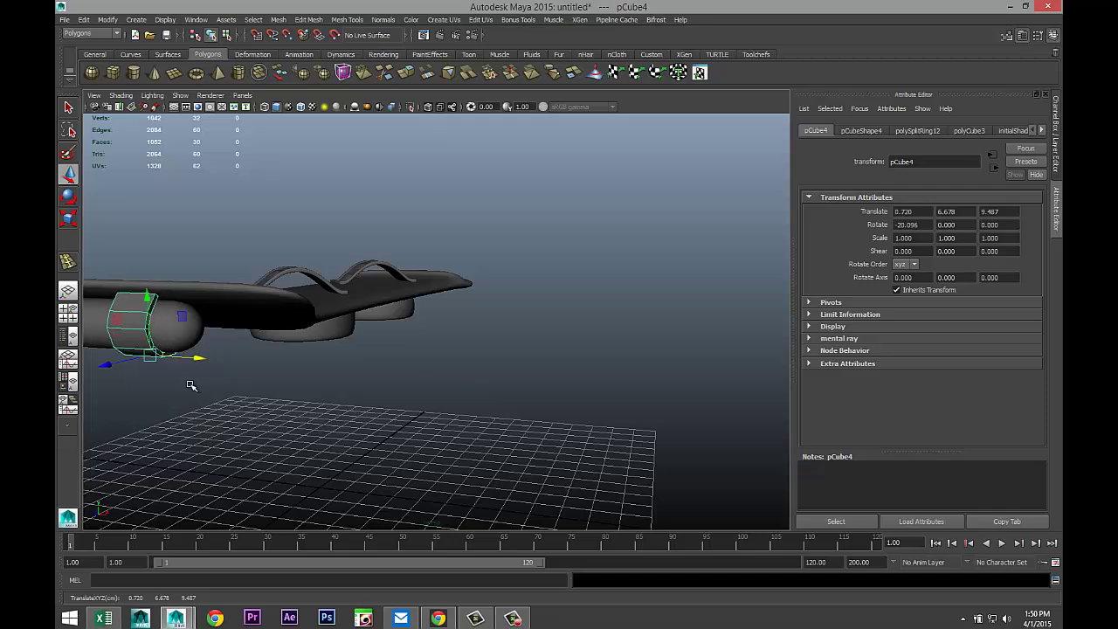
{"action": "key", "text": "f"}
{"action": "scroll", "coordinate": [337, 414], "scroll_direction": "down", "scroll_amount": 3}
{"action": "scroll", "coordinate": [352, 422], "scroll_direction": "up", "scroll_amount": 3}
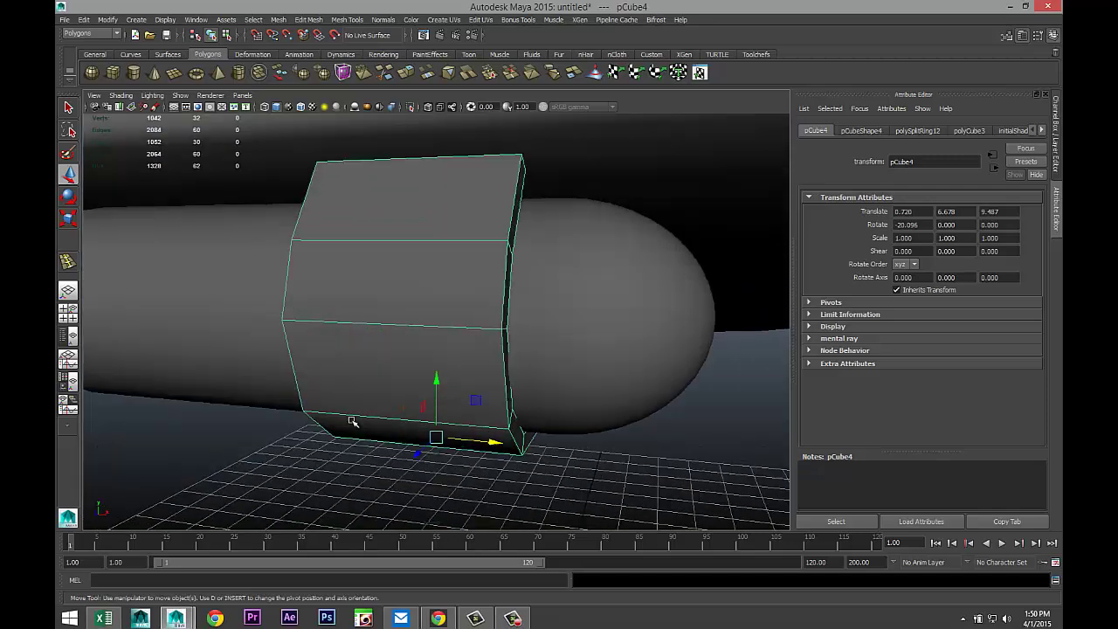
Preview the bent strip smoothed from the capsule's end and front, and return it to unsmoothed display
{"action": "left_click_drag", "start_coordinate": [487, 448], "coordinate": [419, 448], "text": "alt"}
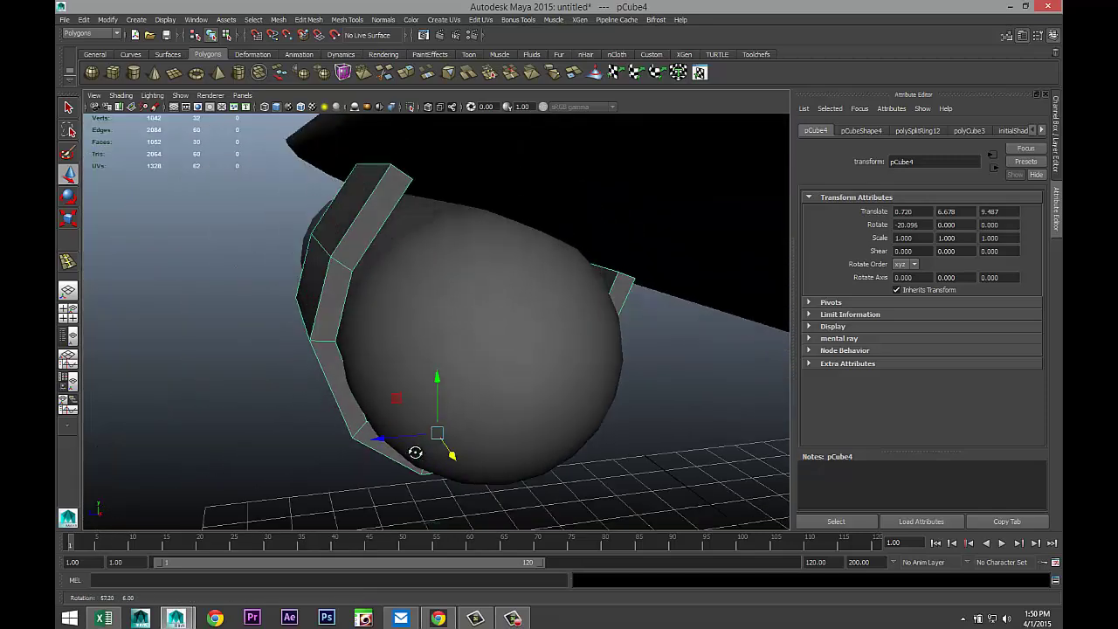
{"action": "key", "text": "3"}
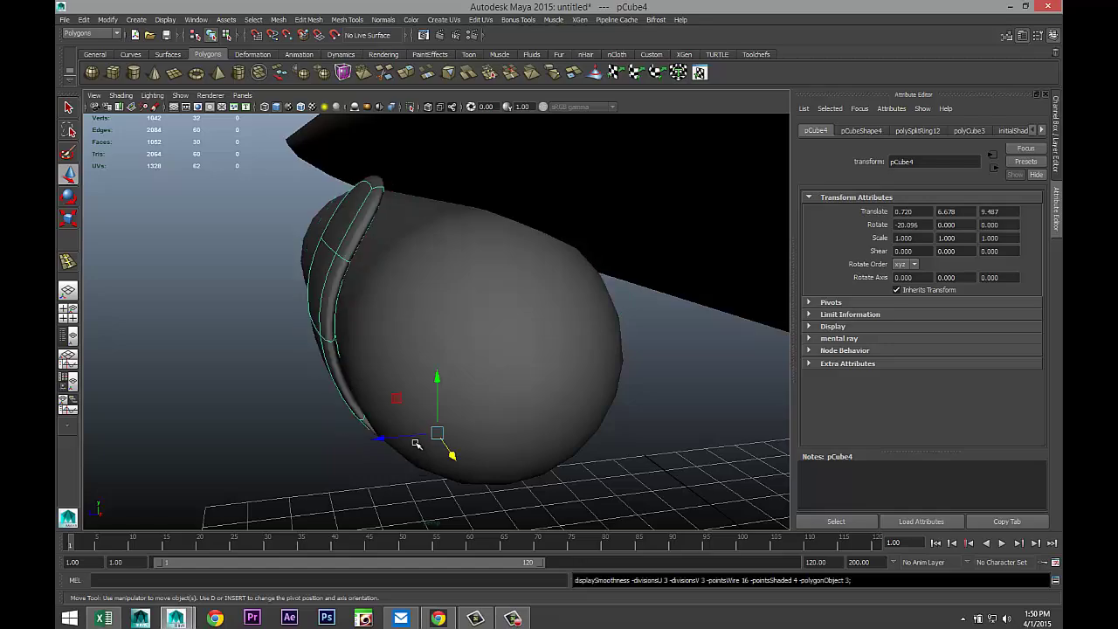
{"action": "scroll", "coordinate": [415, 448], "scroll_direction": "down", "scroll_amount": 5}
{"action": "left_click_drag", "start_coordinate": [398, 451], "coordinate": [456, 449], "text": "alt"}
{"action": "key", "text": "1"}
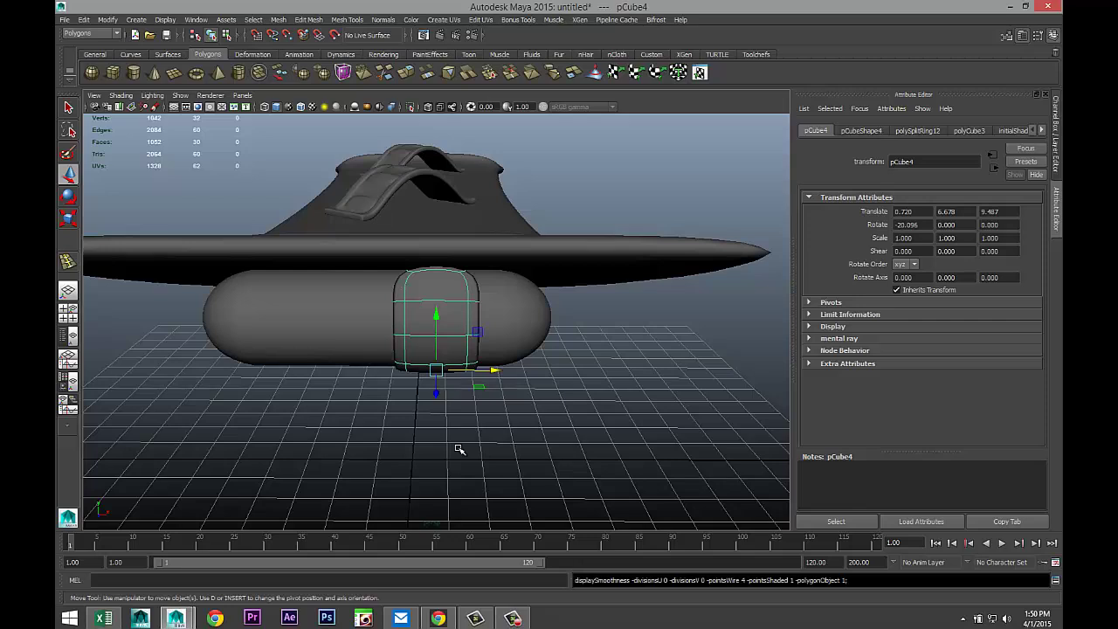
{"action": "left_click_drag", "start_coordinate": [523, 395], "coordinate": [566, 441], "text": "alt"}
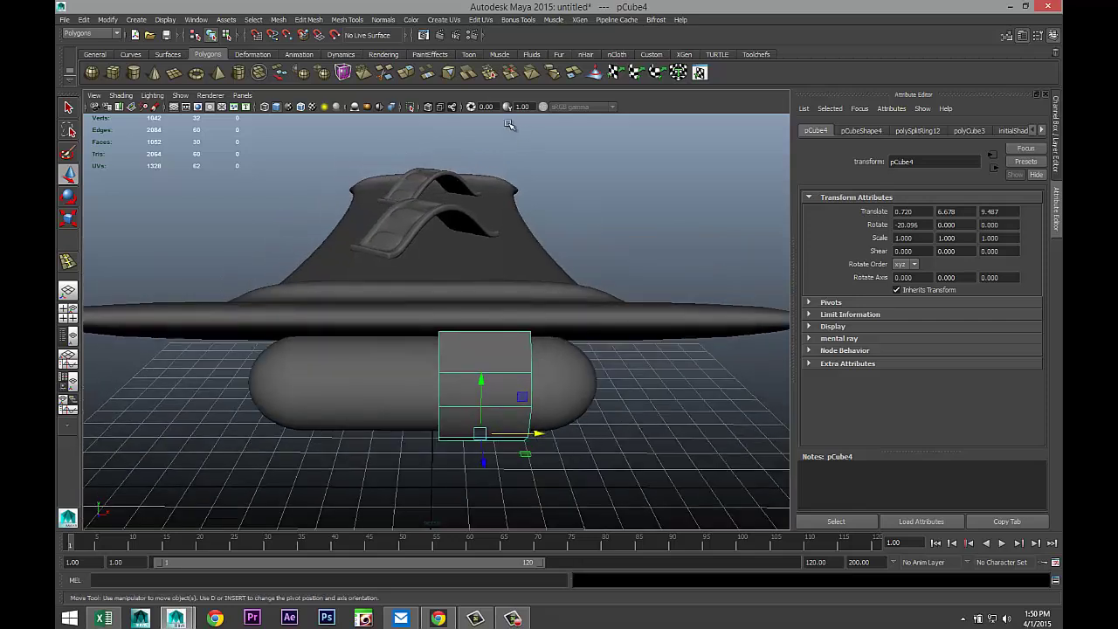
{"action": "left_click", "coordinate": [347, 20]}
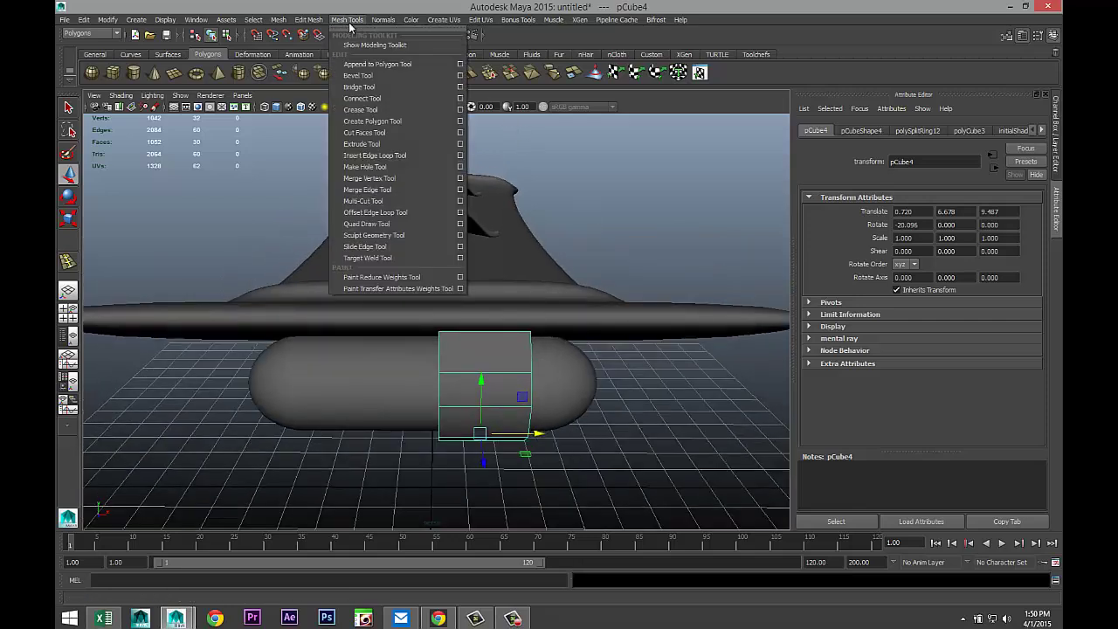
{"action": "left_click", "coordinate": [424, 155]}
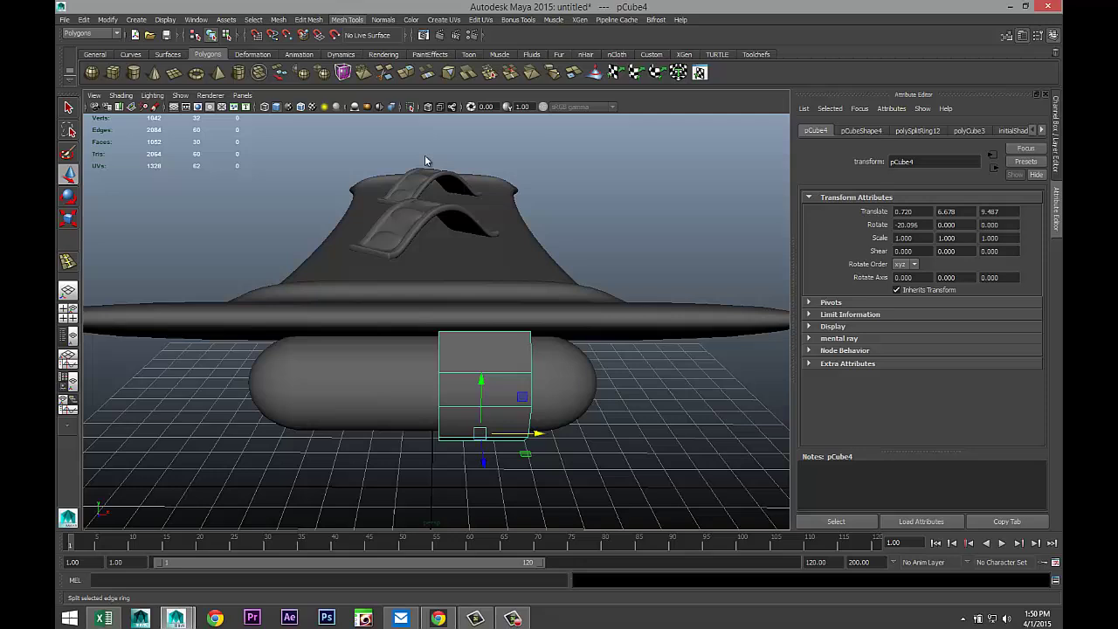
{"action": "left_click", "coordinate": [442, 341]}
{"action": "key", "text": "ctrl+z"}
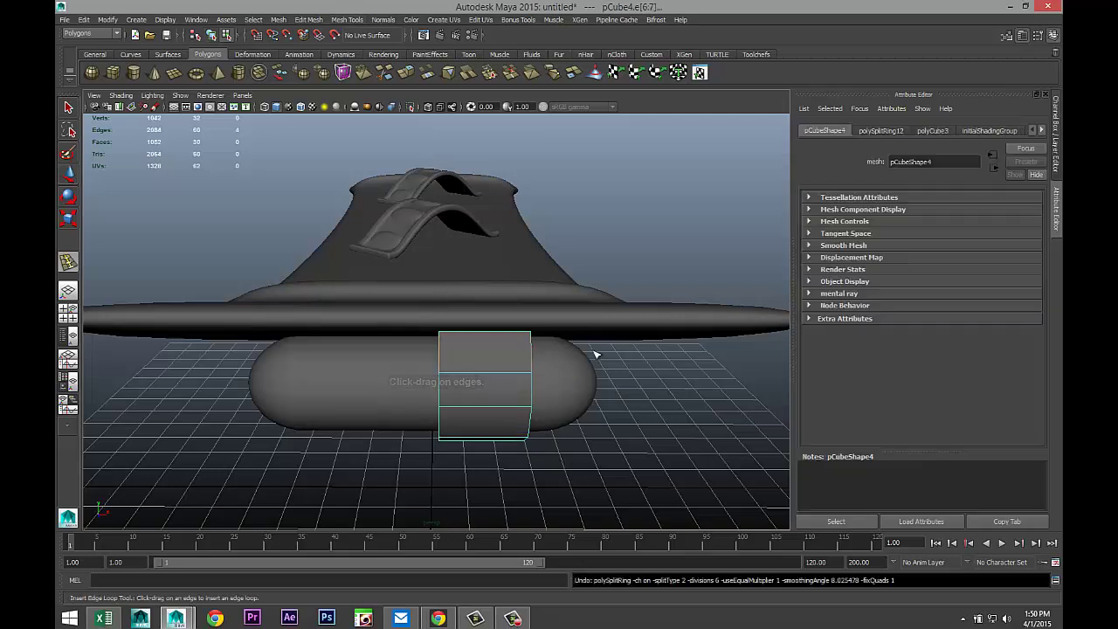
Set the Insert Edge Loop Tool to equal distance from edge and insert a loop close to each long side of the strip
{"action": "left_click", "coordinate": [350, 20]}
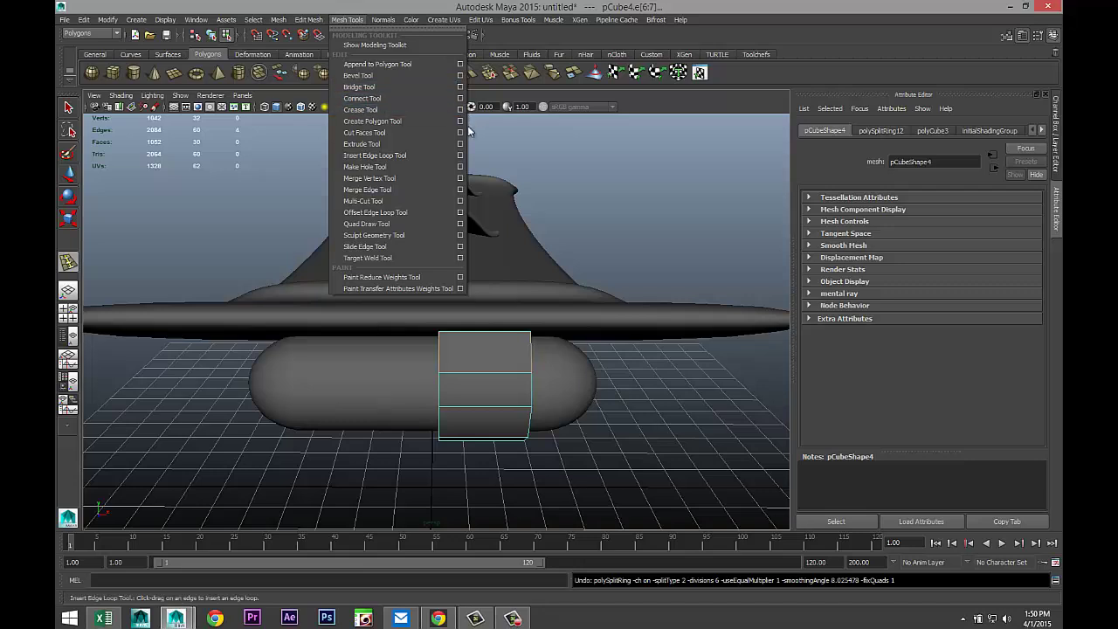
{"action": "left_click", "coordinate": [460, 156]}
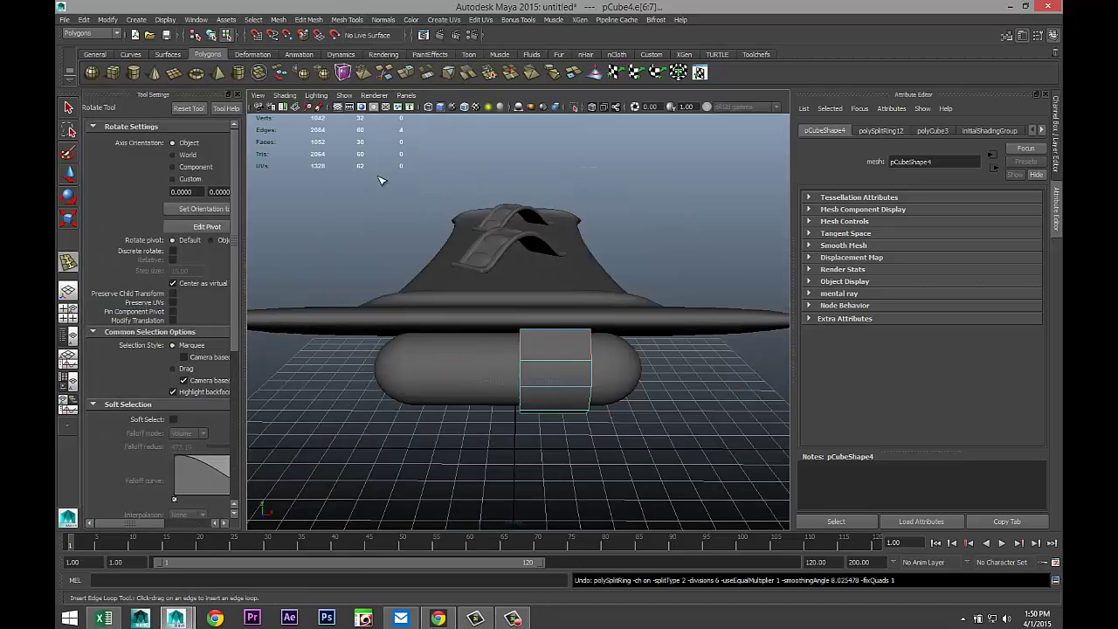
{"action": "left_click", "coordinate": [174, 183]}
{"action": "scroll", "coordinate": [533, 397], "scroll_direction": "up", "scroll_amount": 3}
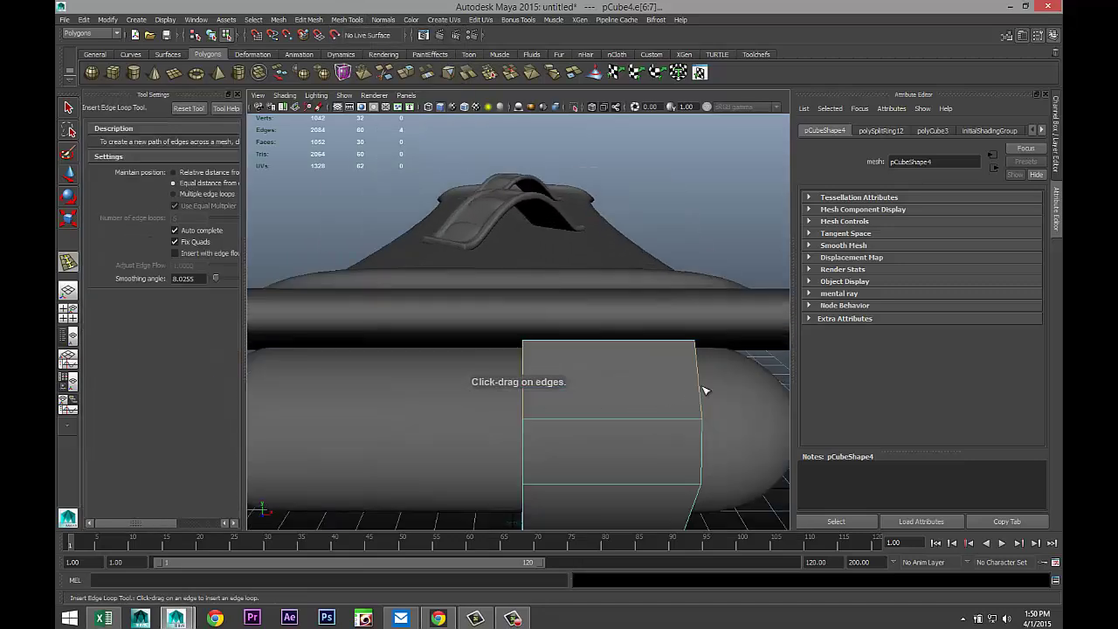
{"action": "left_click_drag", "start_coordinate": [680, 343], "coordinate": [693, 342]}
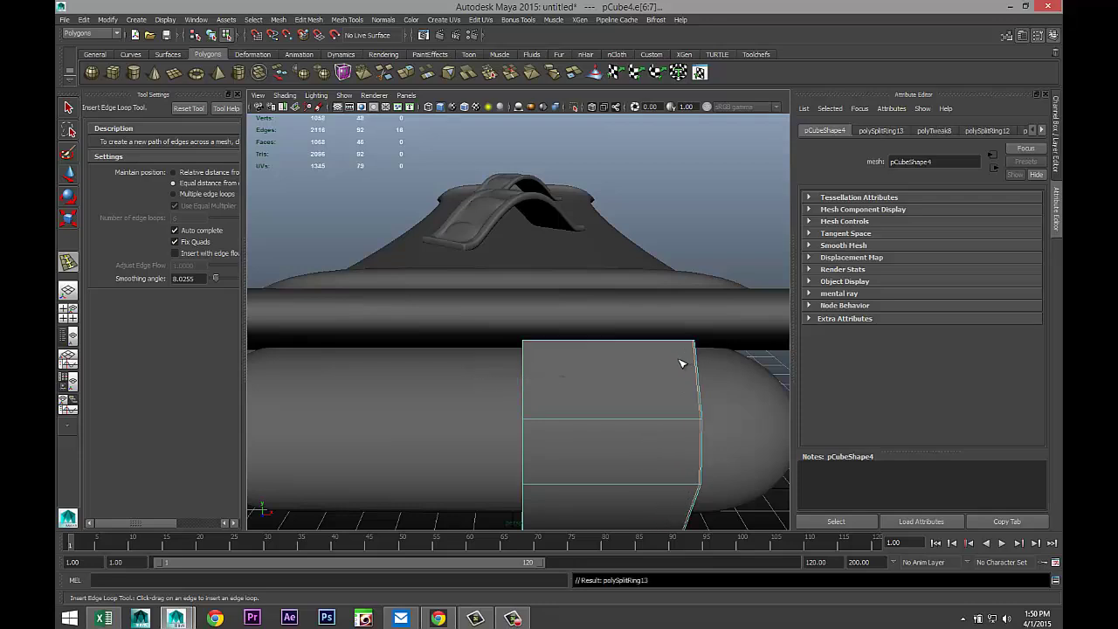
{"action": "left_click_drag", "start_coordinate": [539, 342], "coordinate": [530, 347]}
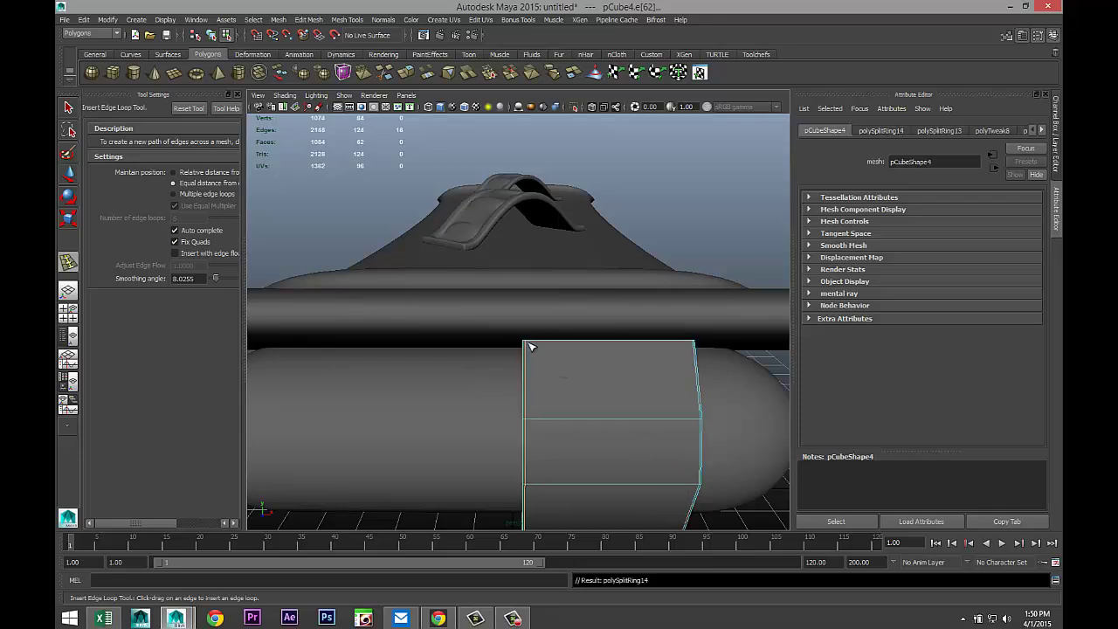
Return the bent strip to object selection, turn on its smoothed display and check it from the front and the capsule's end
{"action": "key", "text": "q"}
{"action": "right_click_drag", "start_coordinate": [558, 382], "coordinate": [592, 334]}
{"action": "left_click", "coordinate": [584, 367]}
{"action": "key", "text": "3"}
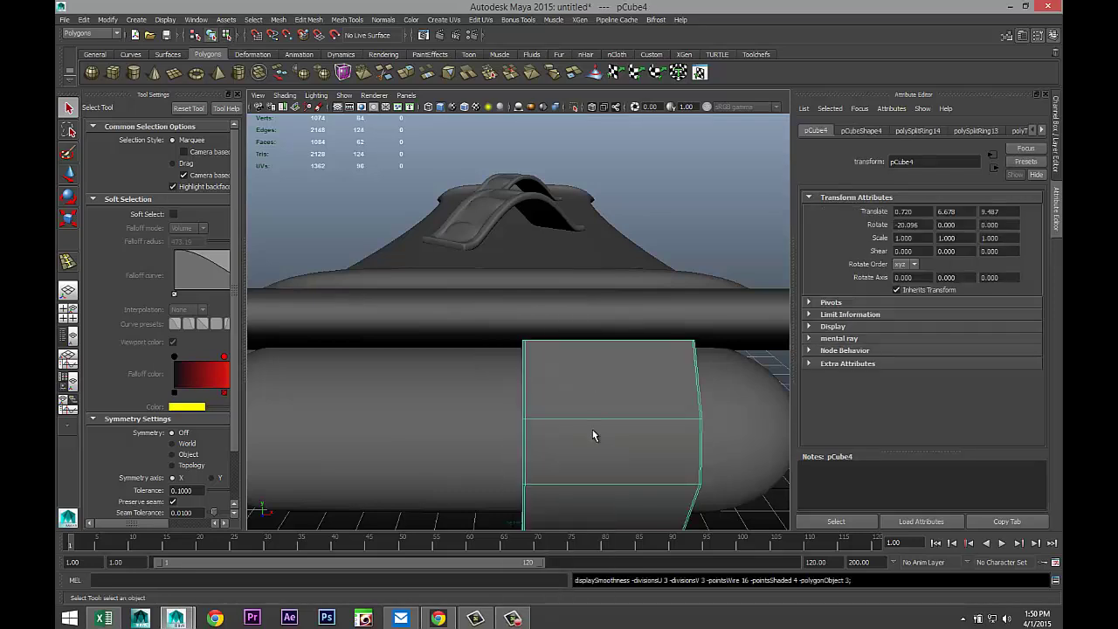
{"action": "left_click", "coordinate": [681, 233]}
{"action": "scroll", "coordinate": [661, 270], "scroll_direction": "down", "scroll_amount": 6}
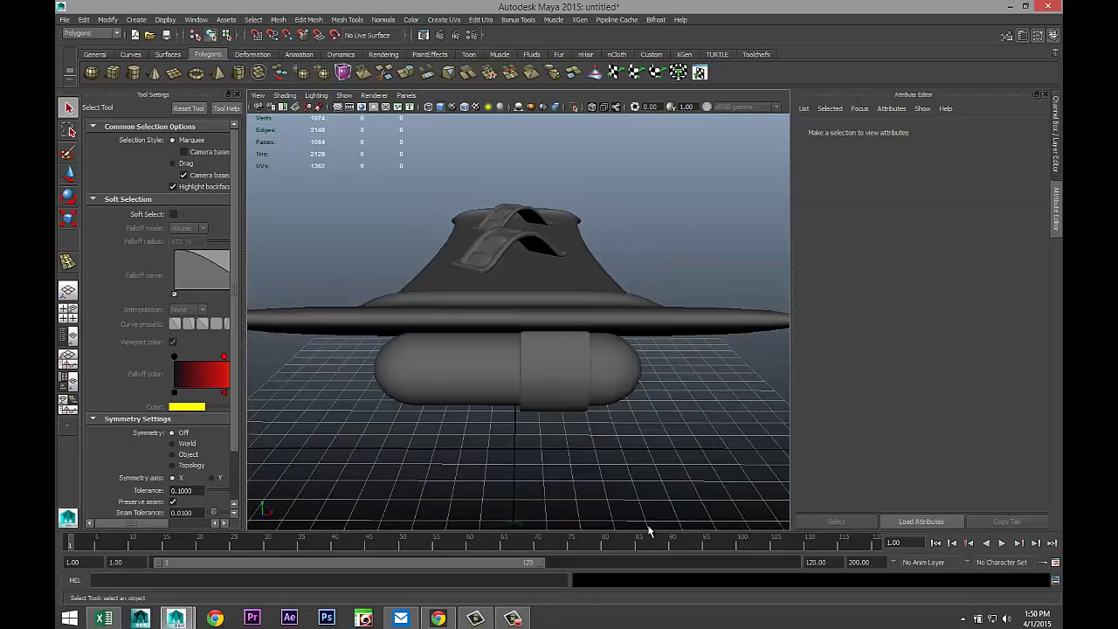
{"action": "left_click_drag", "start_coordinate": [649, 528], "coordinate": [519, 507], "text": "alt"}
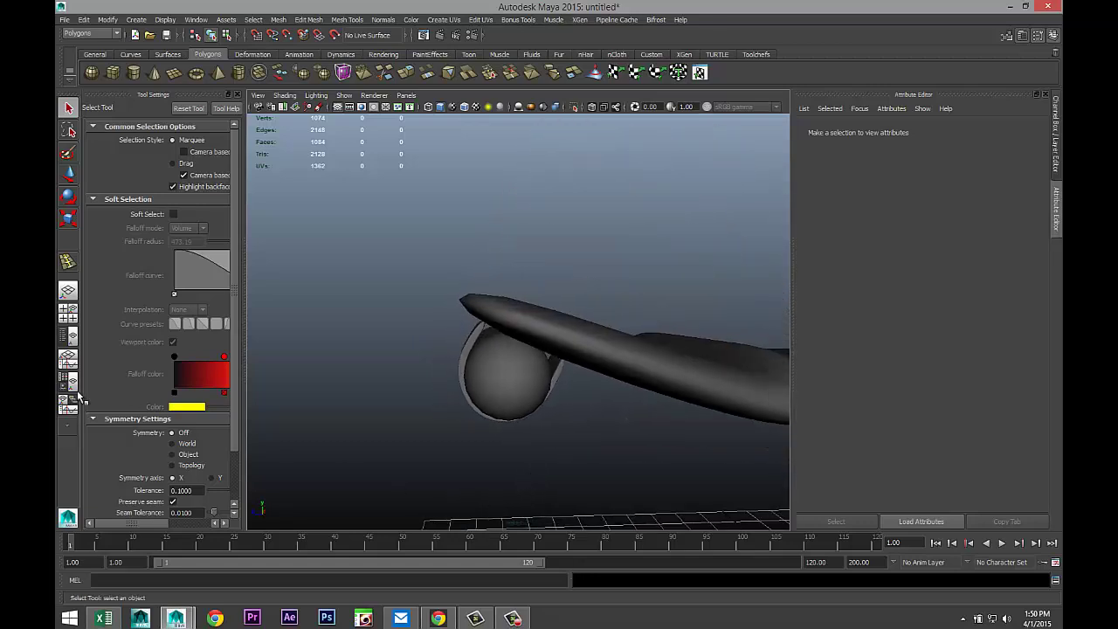
Switch to the side view, frame the capsule, and set the bent strip back to unsmoothed display
{"action": "left_click", "coordinate": [68, 311]}
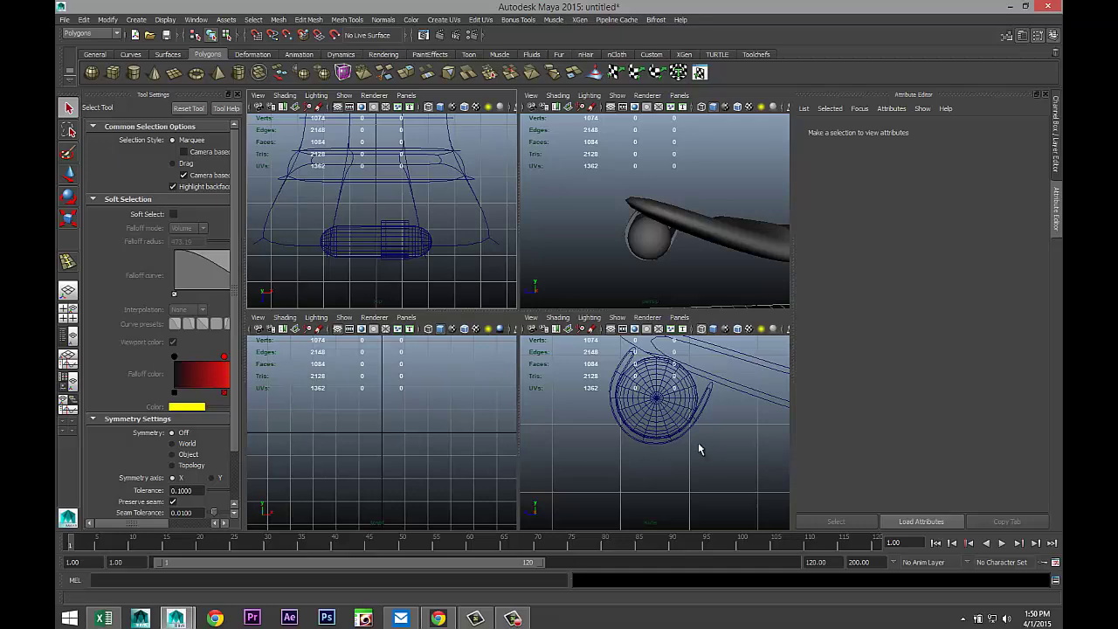
{"action": "key", "text": "space"}
{"action": "key", "text": "a"}
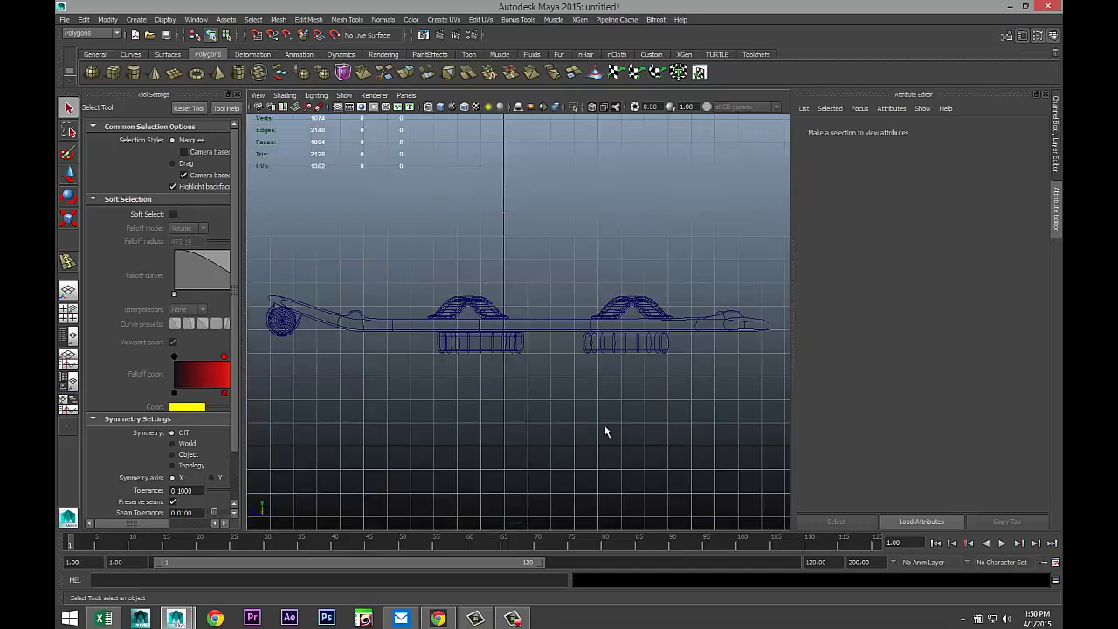
{"action": "right_click_drag", "start_coordinate": [604, 426], "coordinate": [407, 394], "text": "alt"}
{"action": "scroll", "coordinate": [559, 376], "scroll_direction": "up", "scroll_amount": 8}
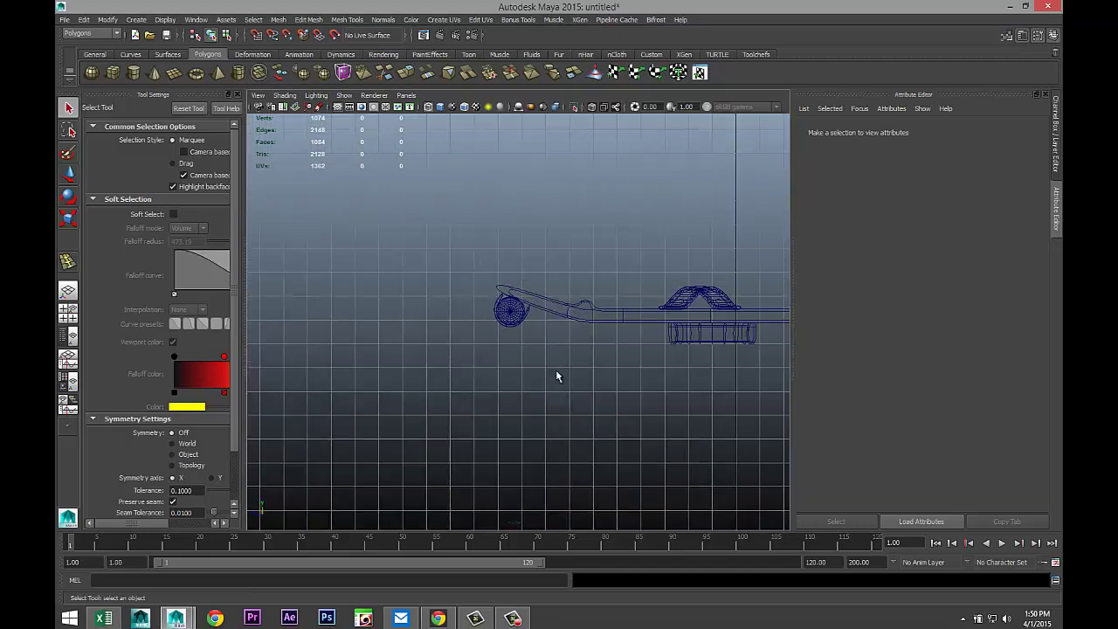
{"action": "middle_click_drag", "start_coordinate": [533, 326], "coordinate": [564, 406], "text": "alt"}
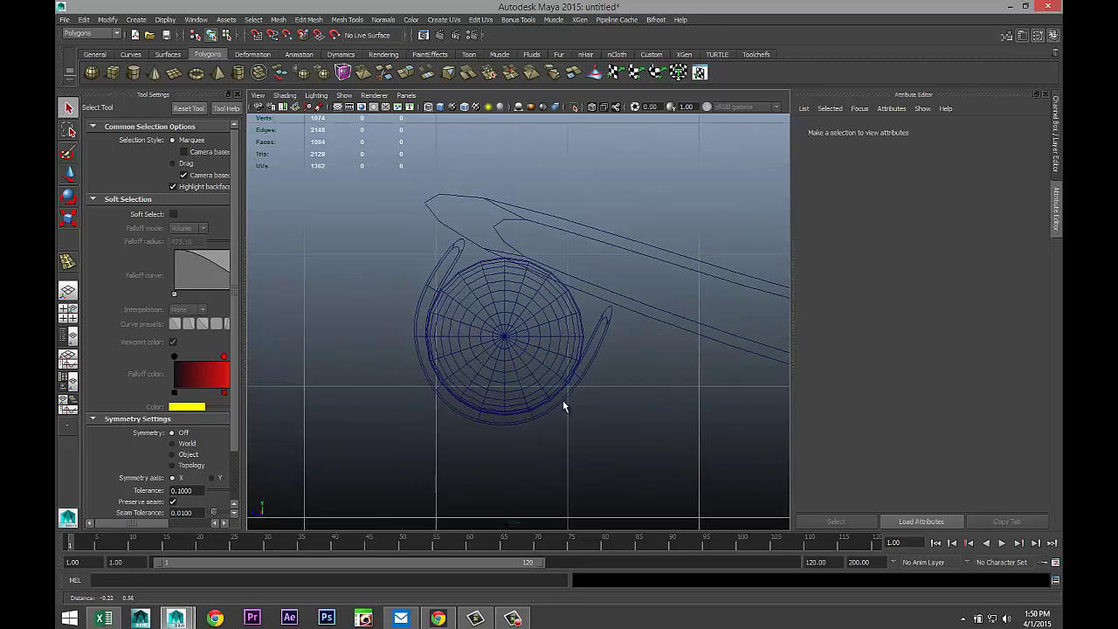
{"action": "left_click", "coordinate": [582, 361]}
{"action": "key", "text": "1"}
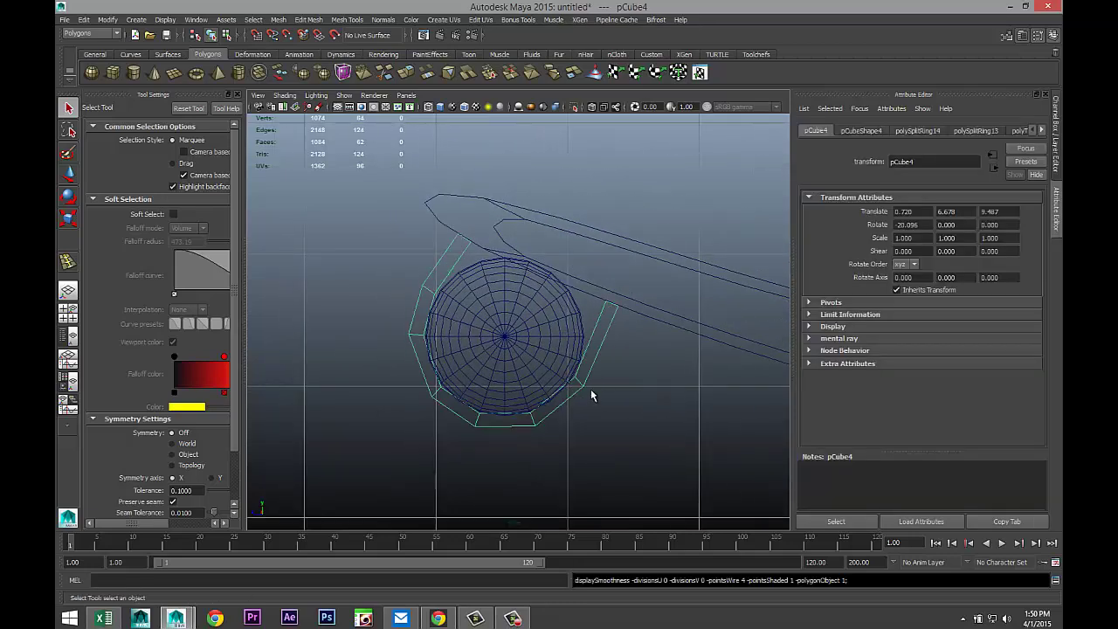
Insert an edge loop close to each end of the bent strip, where it meets the board's underside
{"action": "left_click", "coordinate": [349, 20]}
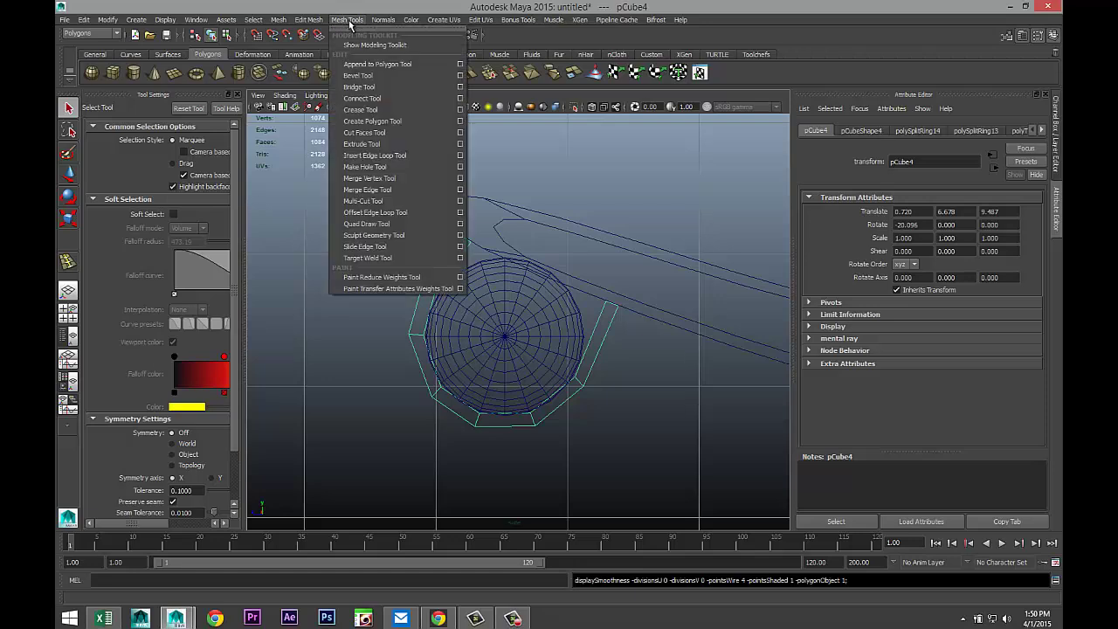
{"action": "left_click", "coordinate": [415, 166]}
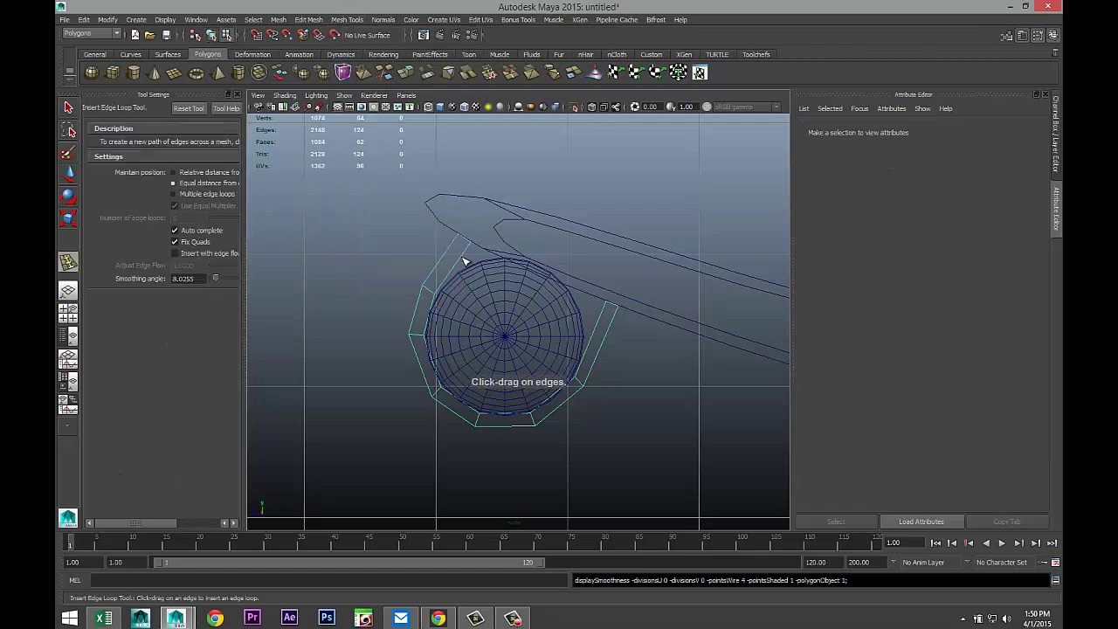
{"action": "left_click", "coordinate": [469, 252]}
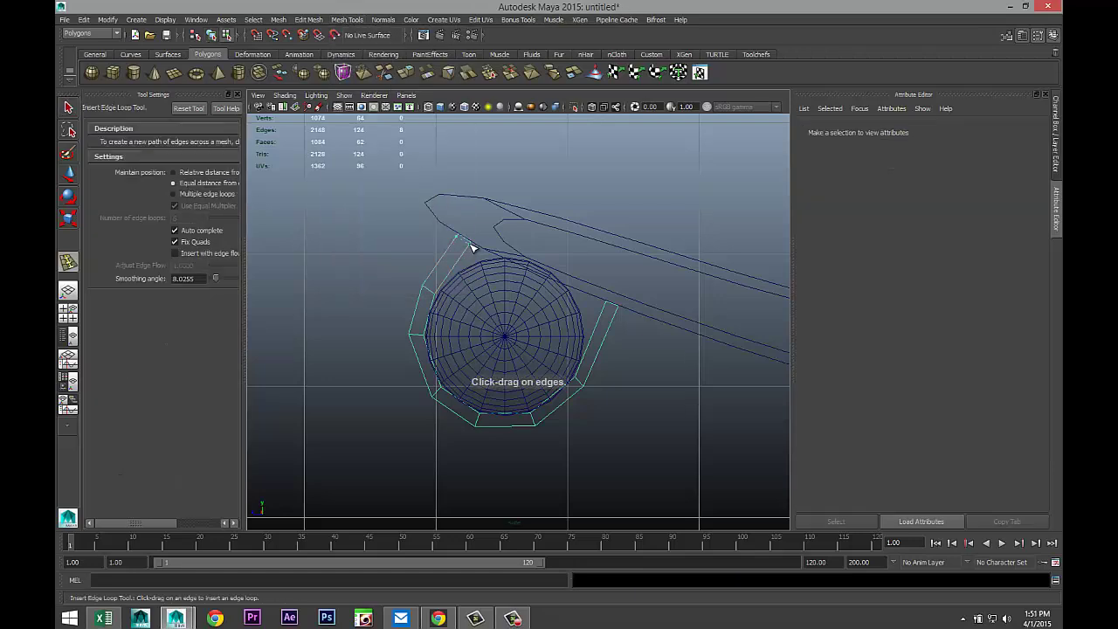
{"action": "left_click", "coordinate": [604, 316]}
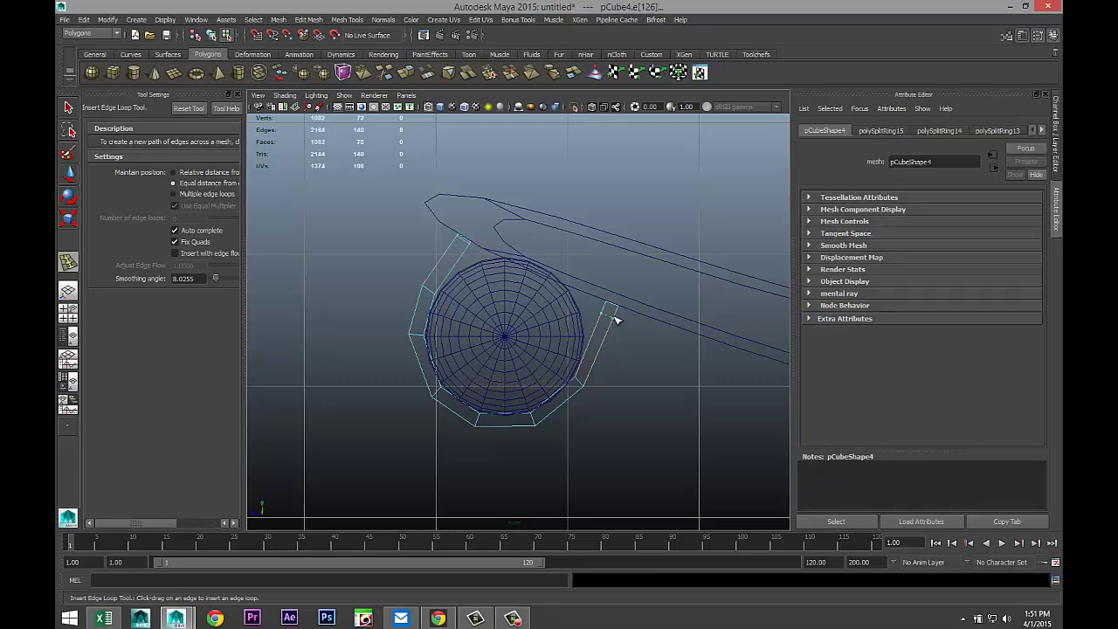
{"action": "left_click", "coordinate": [617, 310]}
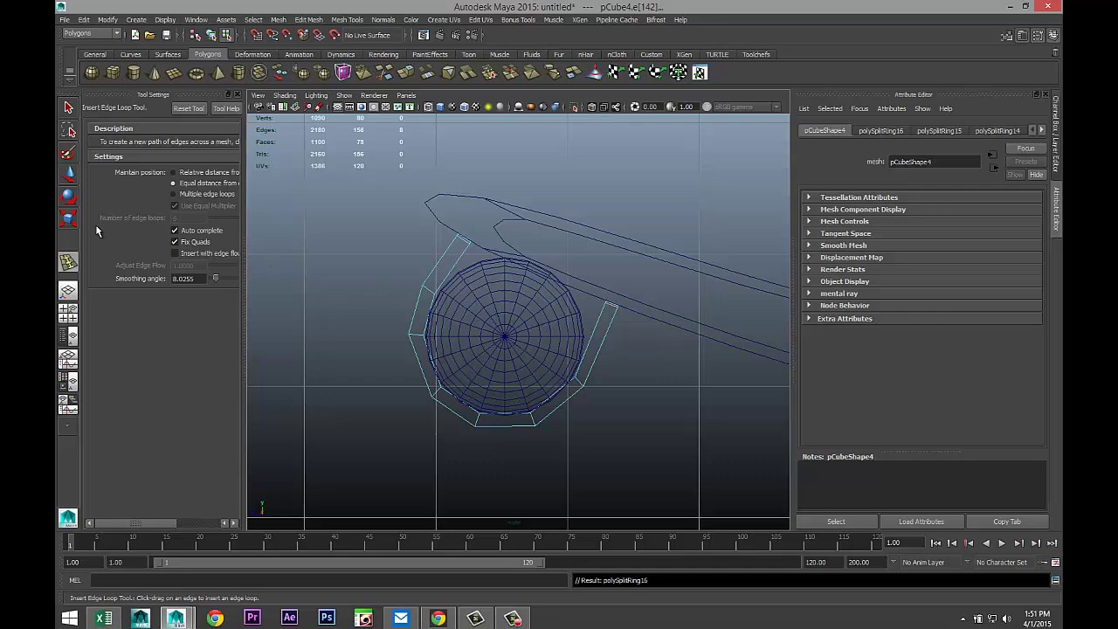
Return to the perspective view, show the bent strip smoothed, deselect it and check its fit around the capsule
{"action": "left_click", "coordinate": [68, 313]}
{"action": "key", "text": "space"}
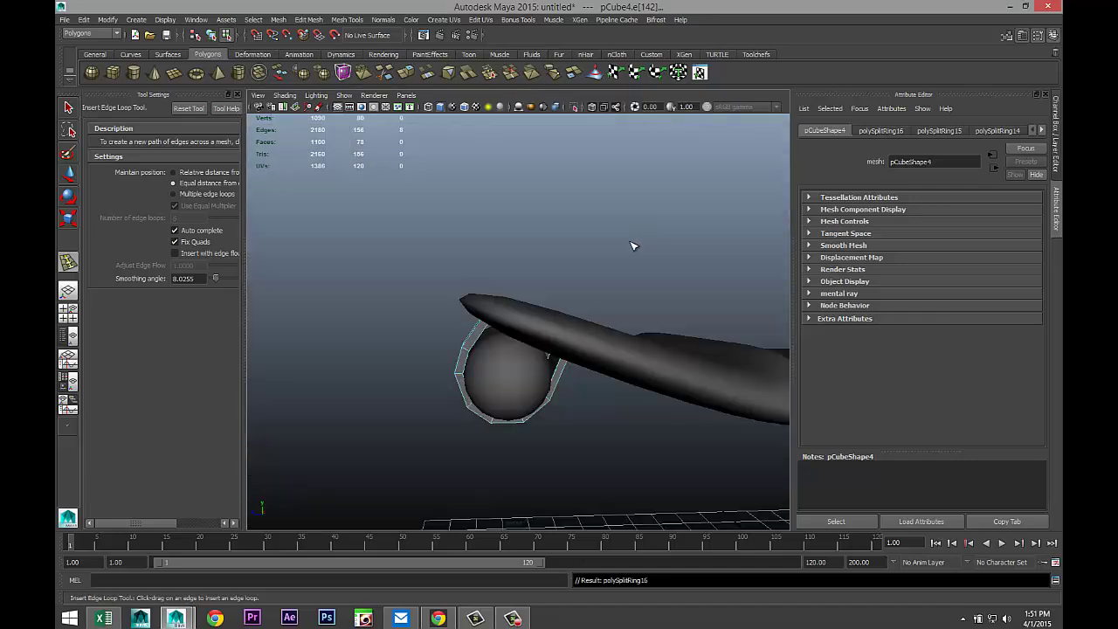
{"action": "left_click_drag", "start_coordinate": [513, 329], "coordinate": [541, 352], "text": "alt"}
{"action": "right_click_drag", "start_coordinate": [529, 362], "coordinate": [535, 359]}
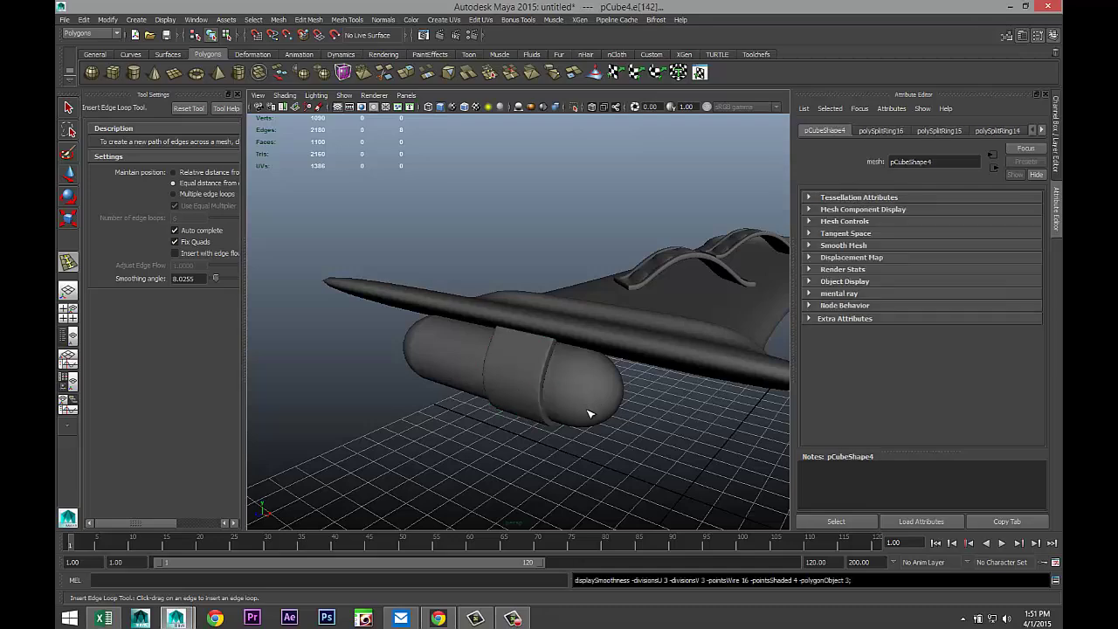
{"action": "left_click", "coordinate": [641, 451]}
{"action": "scroll", "coordinate": [599, 444], "scroll_direction": "down", "scroll_amount": 5}
{"action": "scroll", "coordinate": [596, 446], "scroll_direction": "up", "scroll_amount": 4}
{"action": "mouse_move", "coordinate": [596, 446]}
{"action": "left_mouse_down", "text": "alt"}
{"action": "mouse_move", "coordinate": [579, 425]}
{"action": "mouse_move", "coordinate": [602, 434]}
{"action": "left_mouse_up", "text": "alt"}
Select the bent strip, switch to the top view and duplicate it in place
{"action": "left_click", "coordinate": [560, 353]}
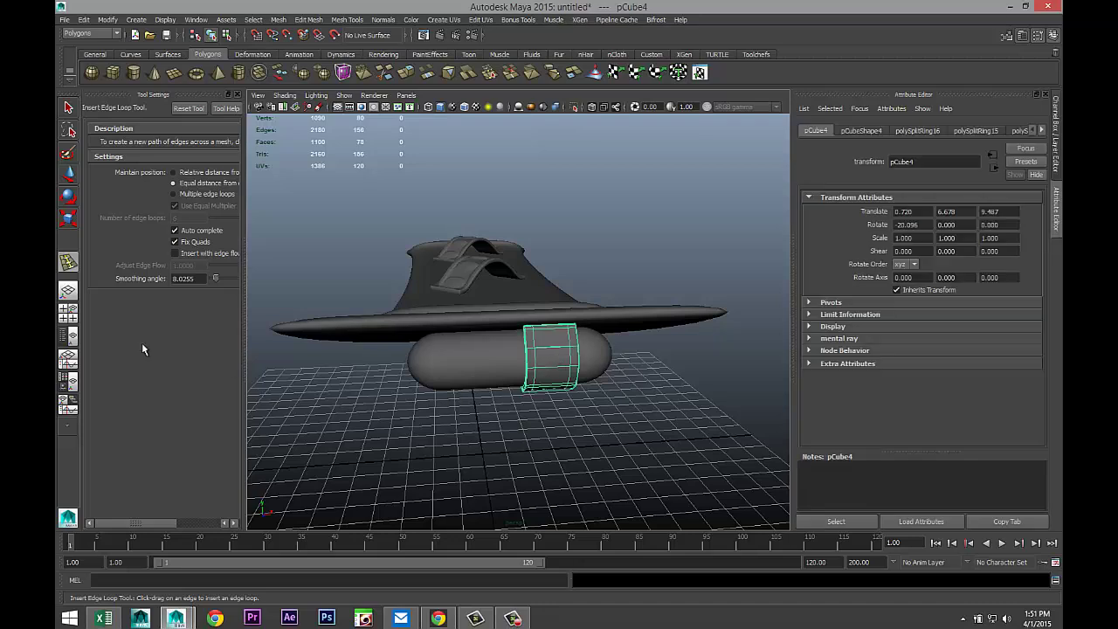
{"action": "left_click", "coordinate": [74, 318]}
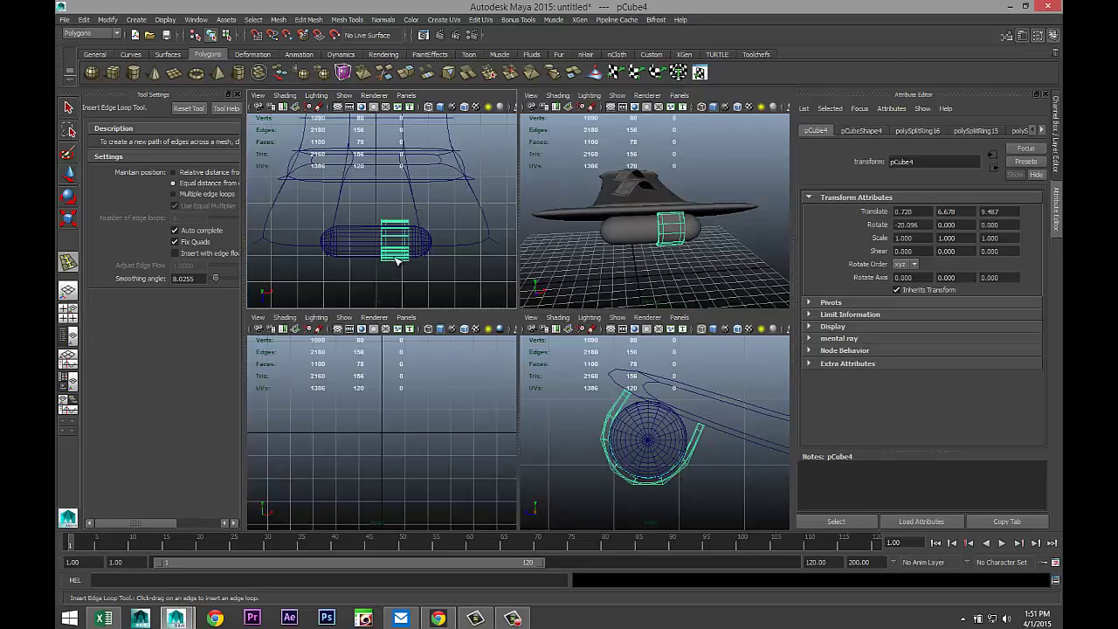
{"action": "key", "text": "space"}
{"action": "key", "text": "ctrl+d"}
{"action": "left_click", "coordinate": [510, 275]}
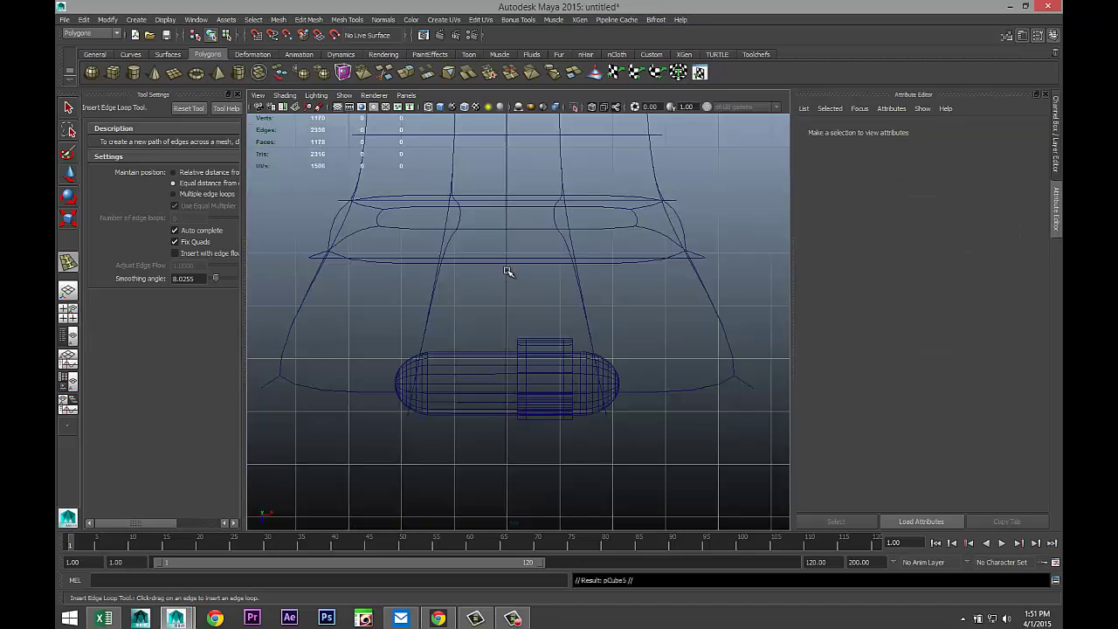
Select the overlapping bent strips on the capsule and shift them outward along its length to an X position of about 0.82
{"action": "key", "text": "w"}
{"action": "scroll", "coordinate": [615, 381], "scroll_direction": "down", "scroll_amount": 6}
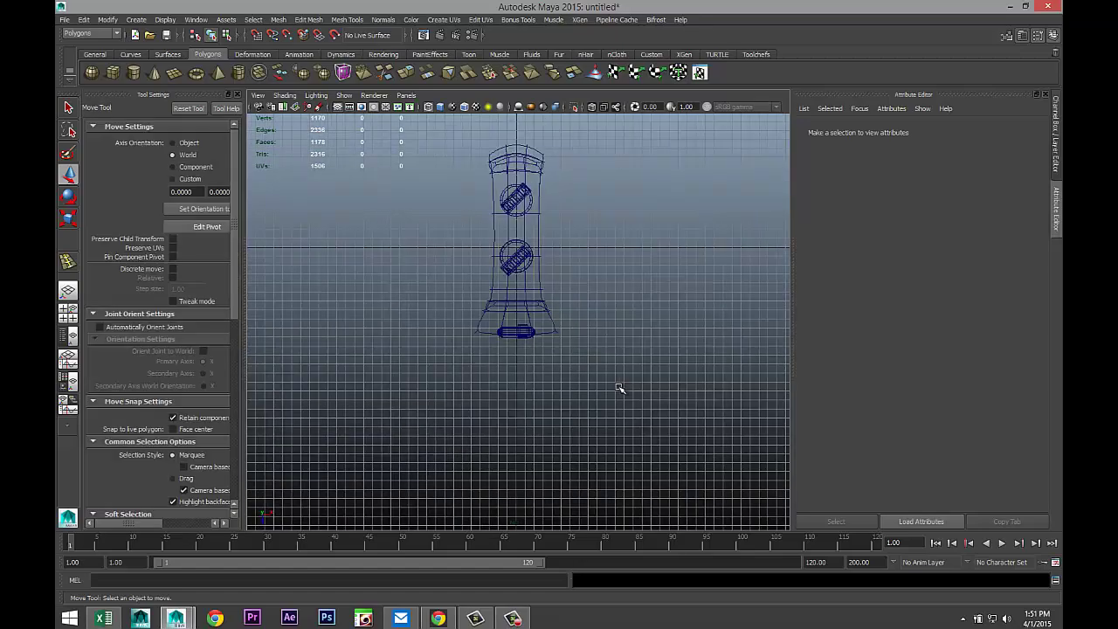
{"action": "scroll", "coordinate": [618, 387], "scroll_direction": "up", "scroll_amount": 10}
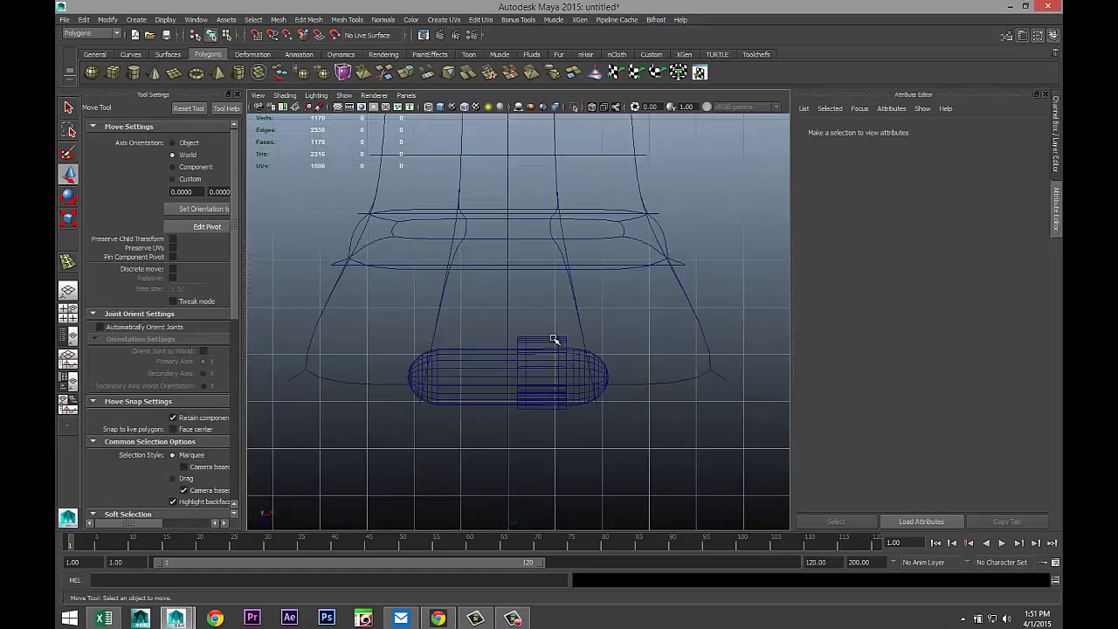
{"action": "left_click", "coordinate": [558, 375]}
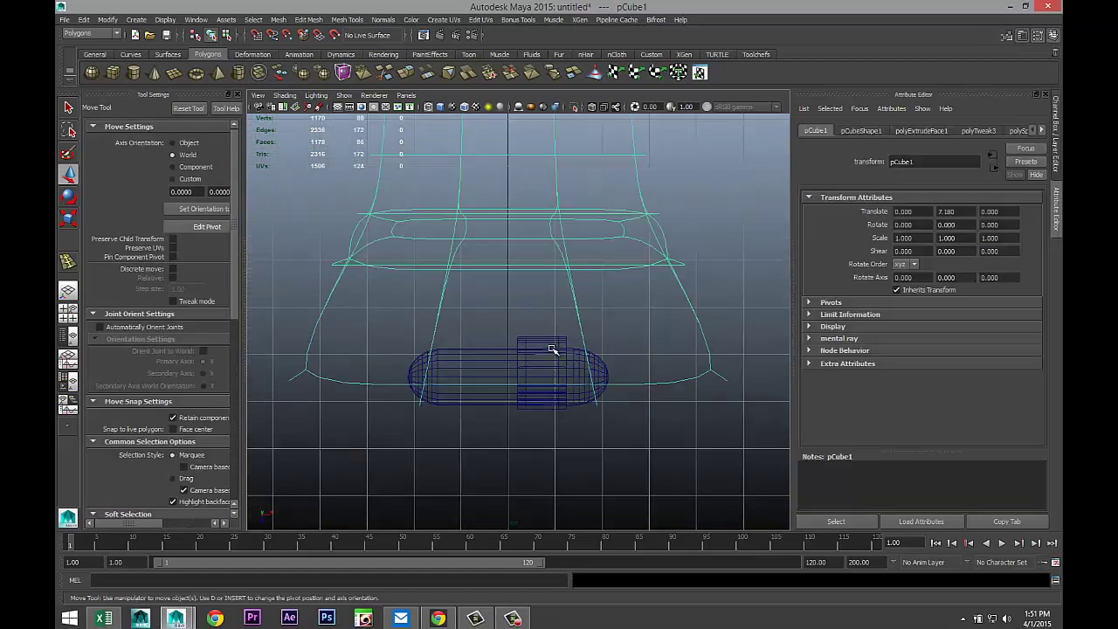
{"action": "left_click", "coordinate": [541, 394]}
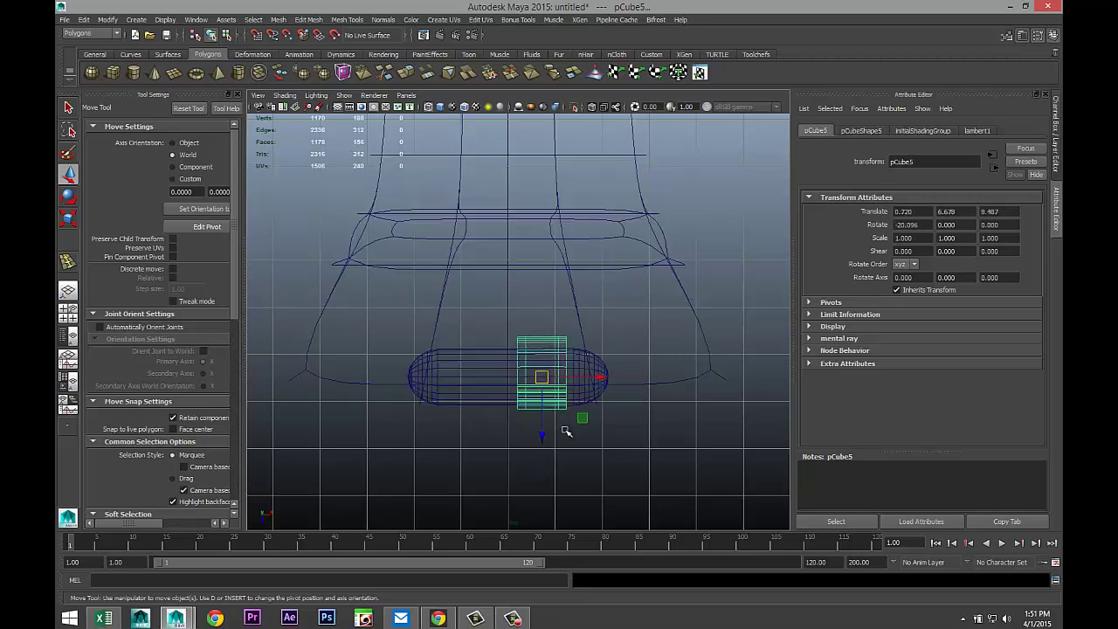
{"action": "mouse_move", "coordinate": [596, 377]}
{"action": "left_mouse_down"}
{"action": "mouse_move", "coordinate": [563, 380]}
{"action": "mouse_move", "coordinate": [605, 381]}
{"action": "left_mouse_up"}
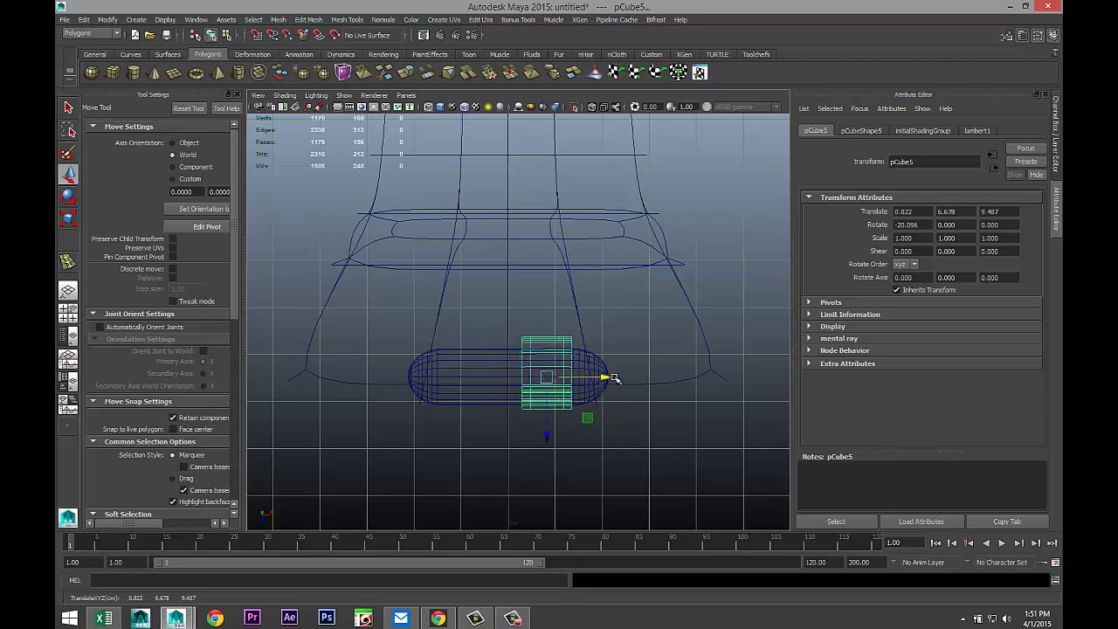
Duplicate the selected bent strips and move the copies along X to the opposite end of the capsule
{"action": "key", "text": "ctrl+d"}
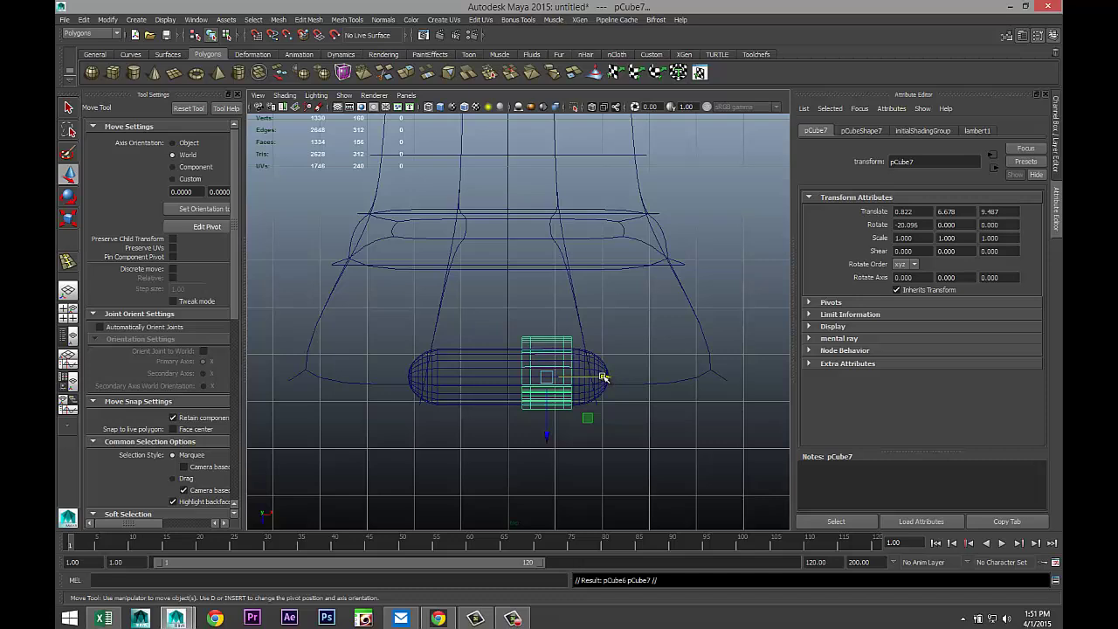
{"action": "left_click_drag", "start_coordinate": [603, 376], "coordinate": [516, 377]}
{"action": "left_click", "coordinate": [574, 374]}
{"action": "key", "text": "z"}
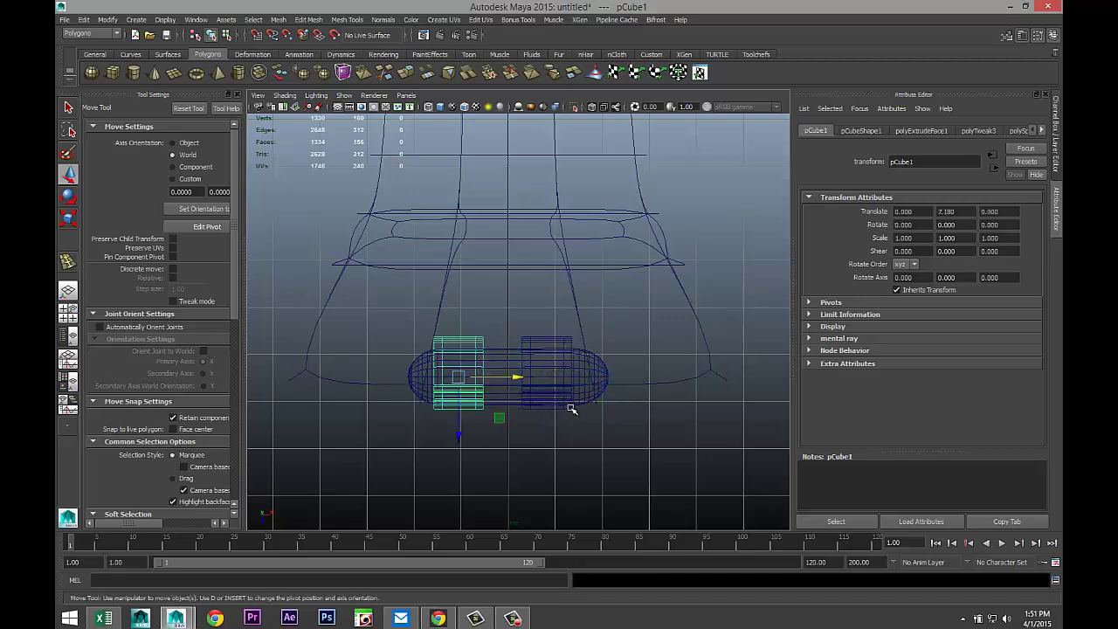
Slide one of the overlapping original strips aside and delete that redundant copy
{"action": "left_click", "coordinate": [569, 409]}
{"action": "left_click_drag", "start_coordinate": [603, 380], "coordinate": [615, 380]}
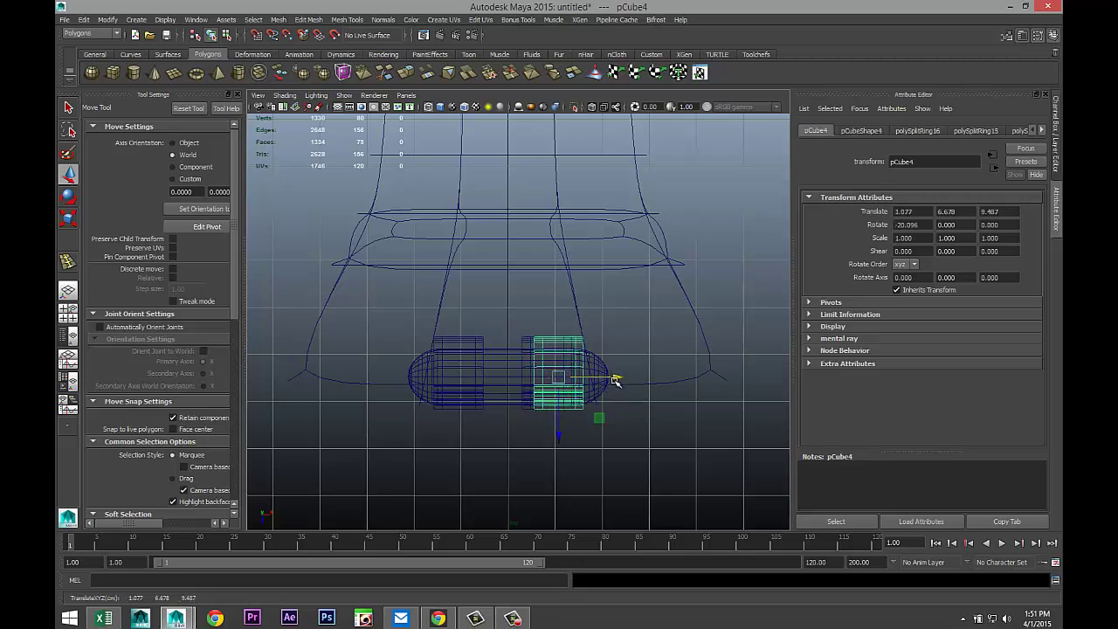
{"action": "left_click", "coordinate": [618, 382]}
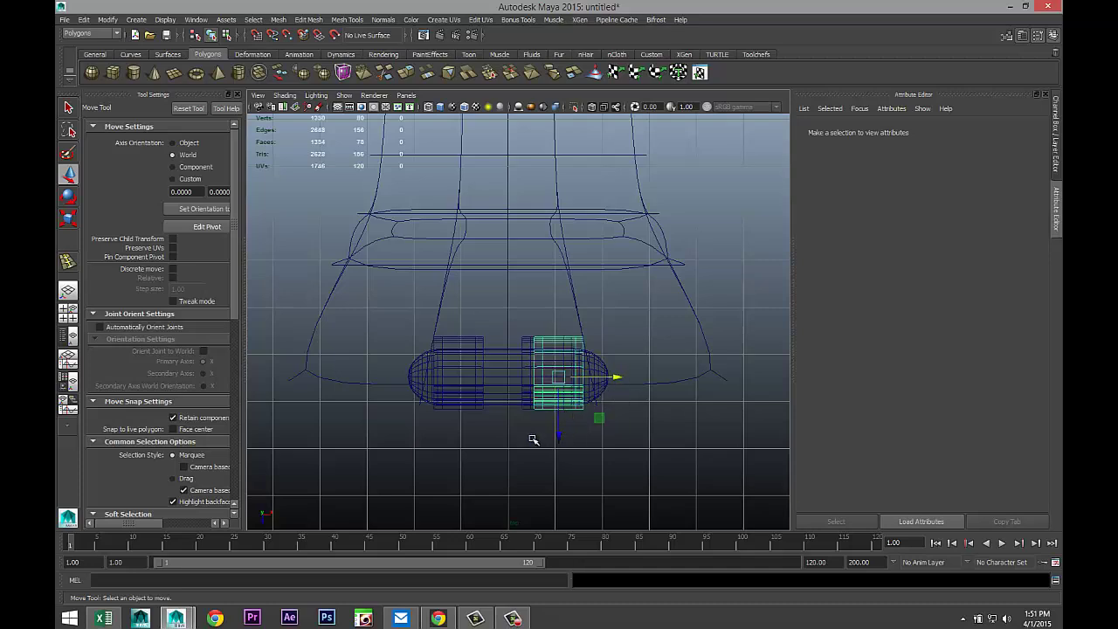
{"action": "key", "text": "ctrl+z"}
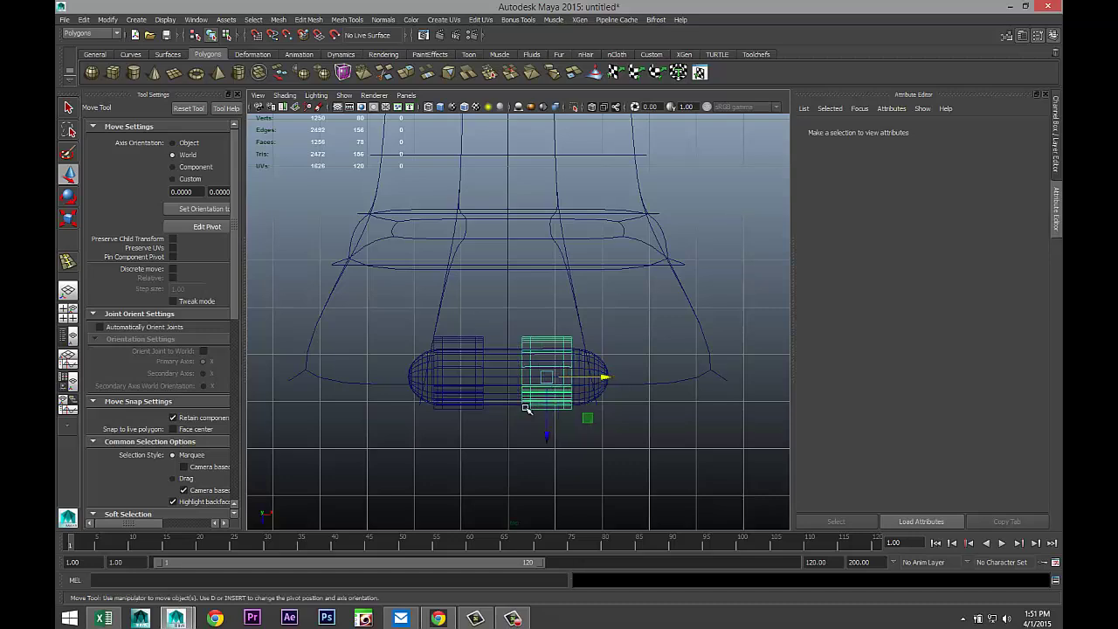
Move the remaining original strip outward along X until it sits symmetrically opposite the strip at the capsule's other end
{"action": "mouse_move", "coordinate": [603, 379]}
{"action": "left_mouse_down"}
{"action": "mouse_move", "coordinate": [619, 377]}
{"action": "mouse_move", "coordinate": [606, 380]}
{"action": "left_mouse_up"}
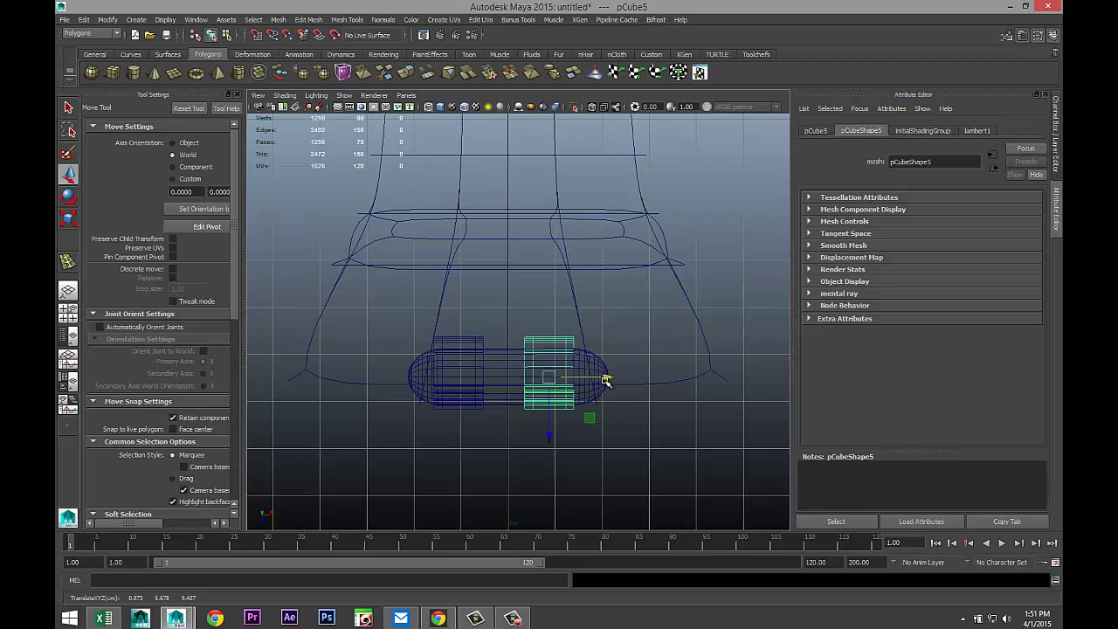
{"action": "left_click", "coordinate": [626, 445]}
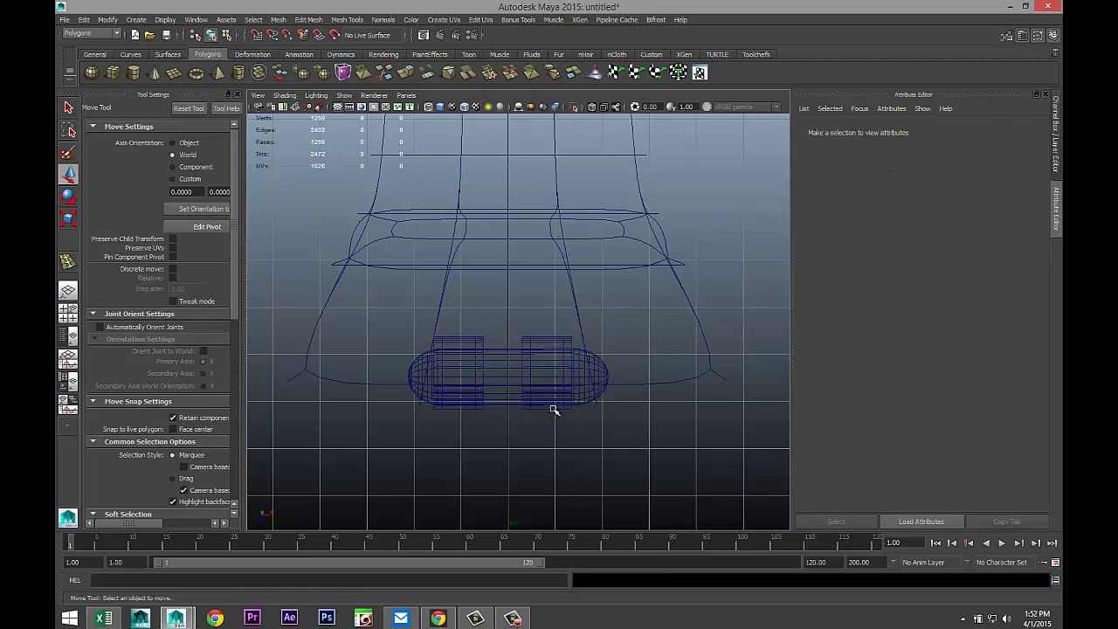
{"action": "left_click", "coordinate": [561, 410]}
{"action": "left_click_drag", "start_coordinate": [602, 378], "coordinate": [616, 380]}
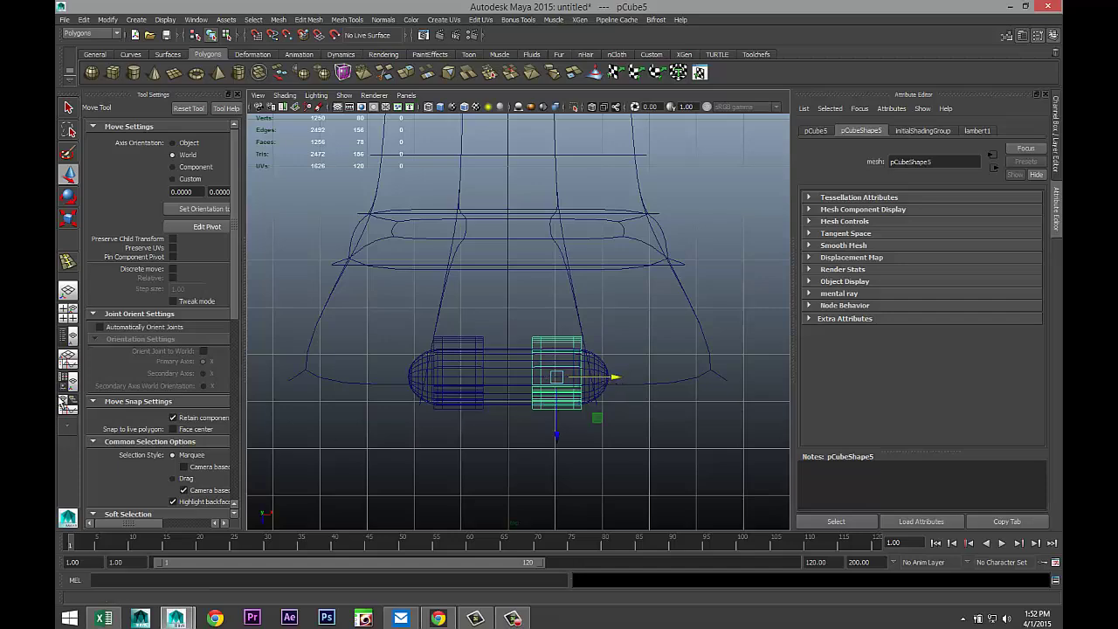
In the perspective view, create a polygon pipe on the grid beside the board with radius 1 and height about 0.76
{"action": "key", "text": "space"}
{"action": "key", "text": "space"}
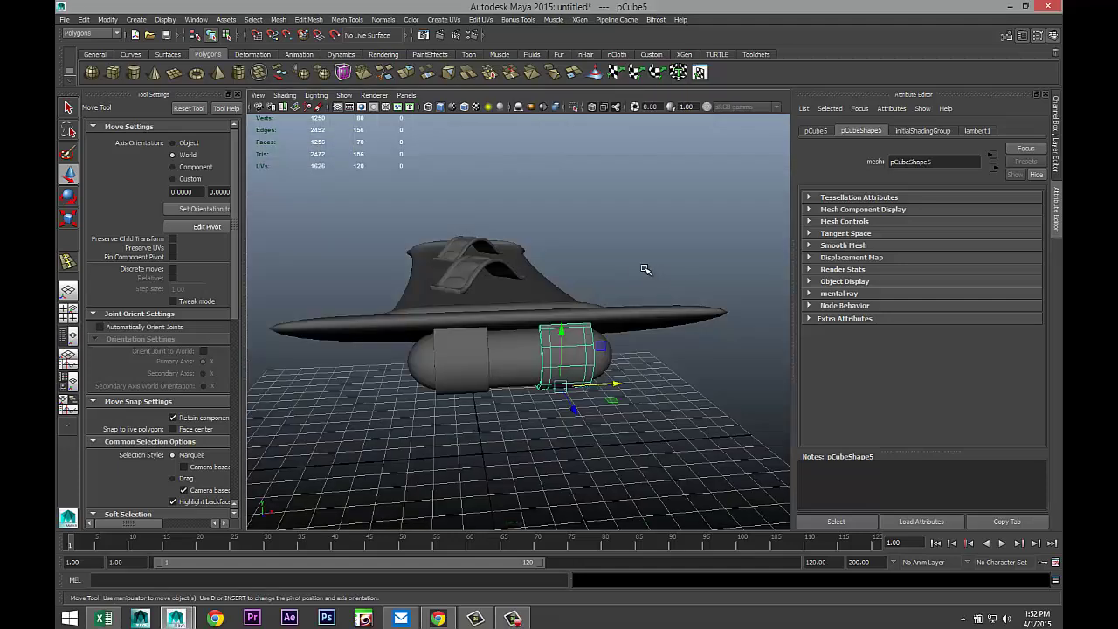
{"action": "mouse_move", "coordinate": [644, 267]}
{"action": "left_mouse_down", "text": "alt"}
{"action": "mouse_move", "coordinate": [634, 319]}
{"action": "mouse_move", "coordinate": [487, 377]}
{"action": "left_mouse_up", "text": "alt"}
{"action": "middle_click_drag", "start_coordinate": [484, 377], "coordinate": [324, 361], "text": "alt"}
{"action": "left_click_drag", "start_coordinate": [324, 361], "coordinate": [428, 212], "text": "alt"}
{"action": "scroll", "coordinate": [614, 427], "scroll_direction": "up", "scroll_amount": 3}
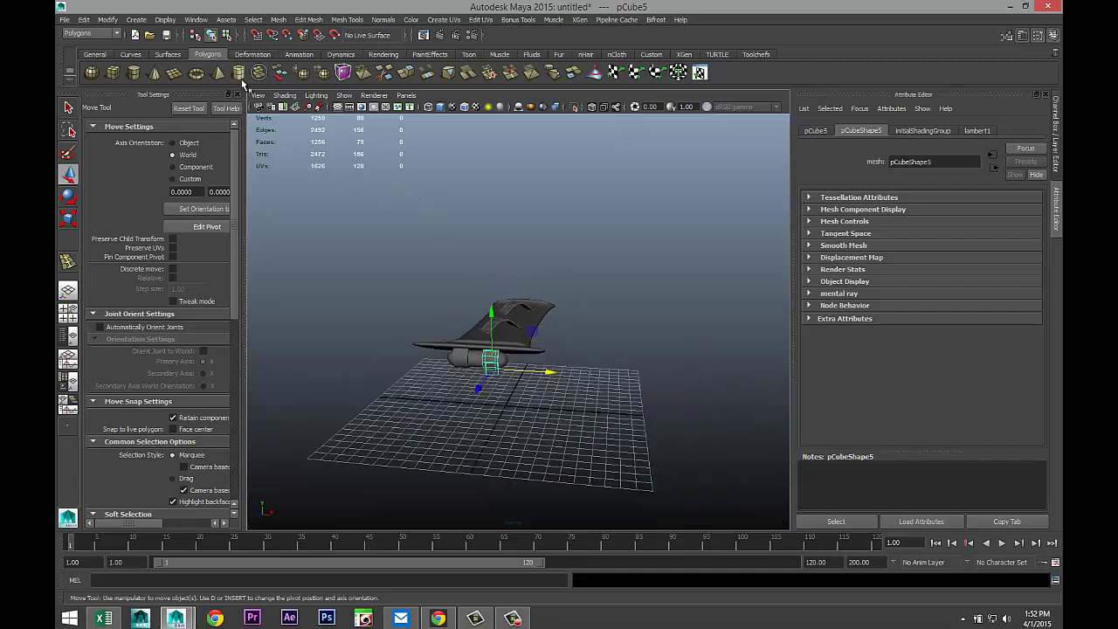
{"action": "key", "text": "g"}
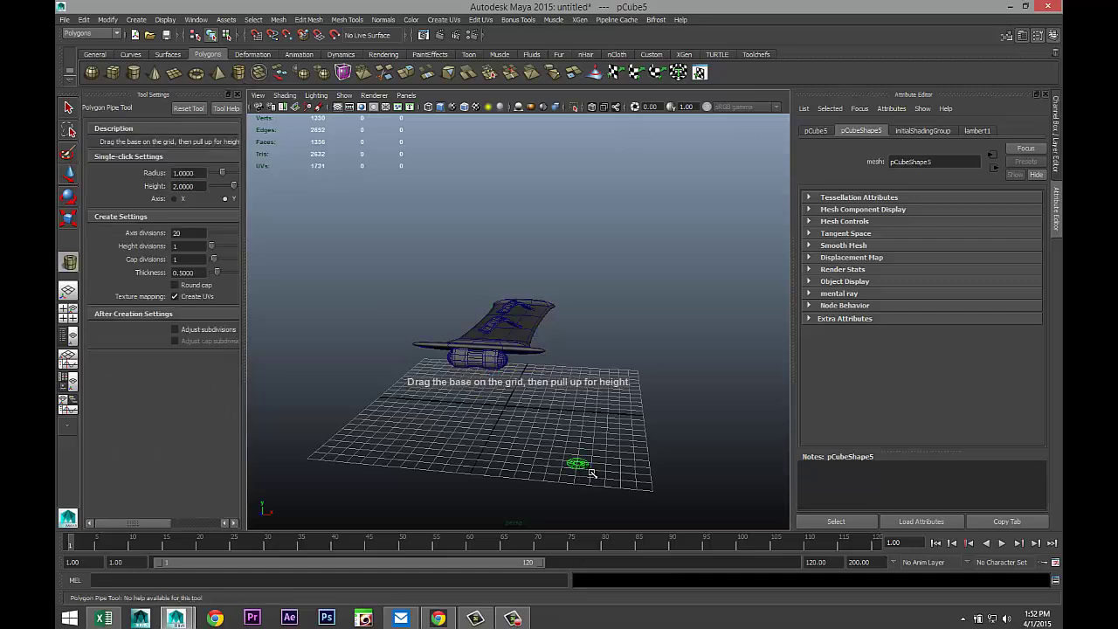
{"action": "left_click_drag", "start_coordinate": [593, 460], "coordinate": [591, 460]}
Stand the new pipe upright by setting its Z rotation to -90
{"action": "key", "text": "e"}
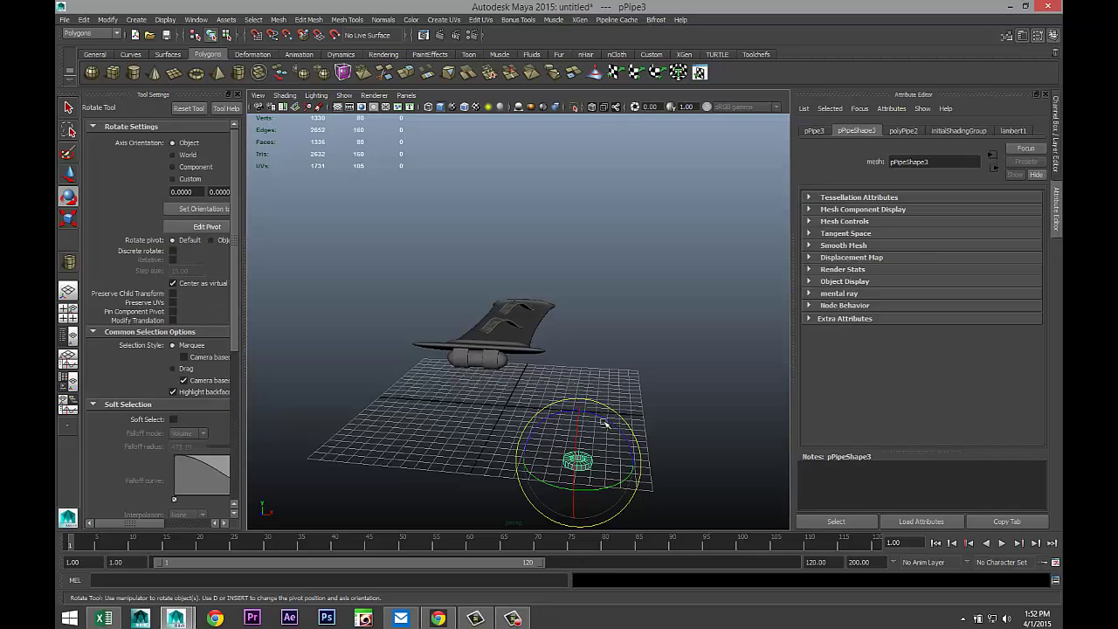
{"action": "left_click_drag", "start_coordinate": [604, 420], "coordinate": [654, 504]}
{"action": "left_click", "coordinate": [904, 130]}
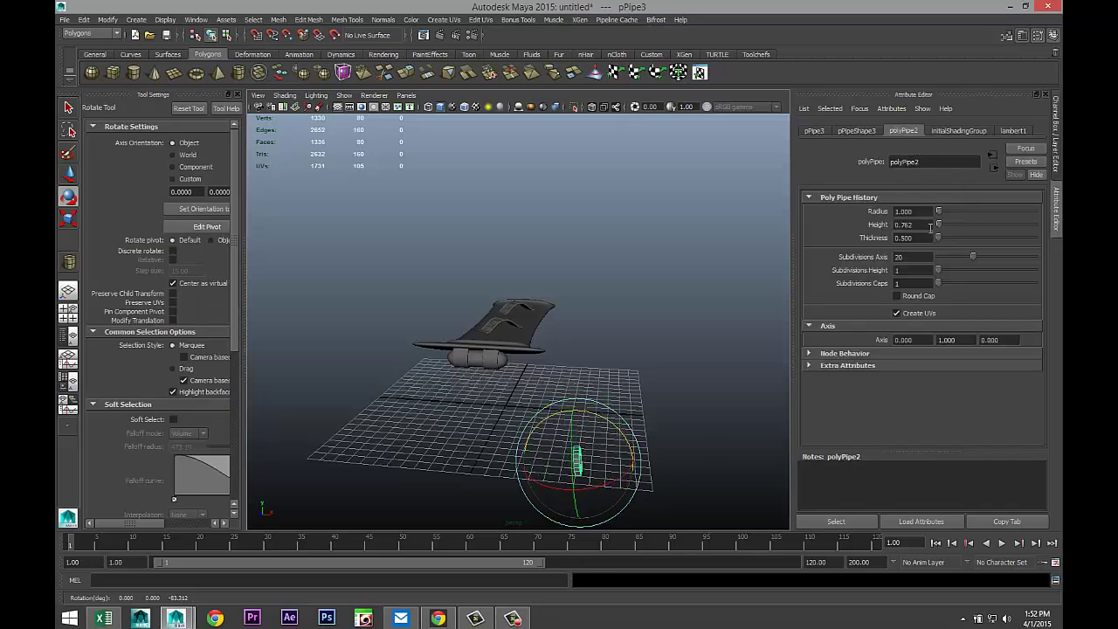
{"action": "left_click", "coordinate": [814, 130]}
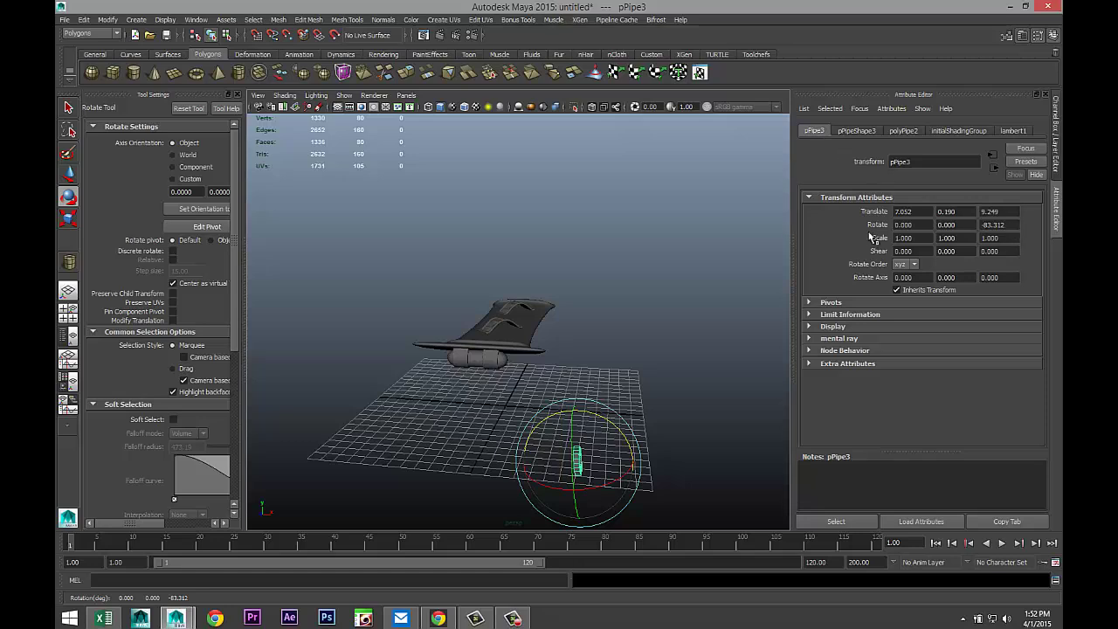
{"action": "double_click", "coordinate": [1006, 226]}
{"action": "type", "text": "-90"}
{"action": "key", "text": "Return"}
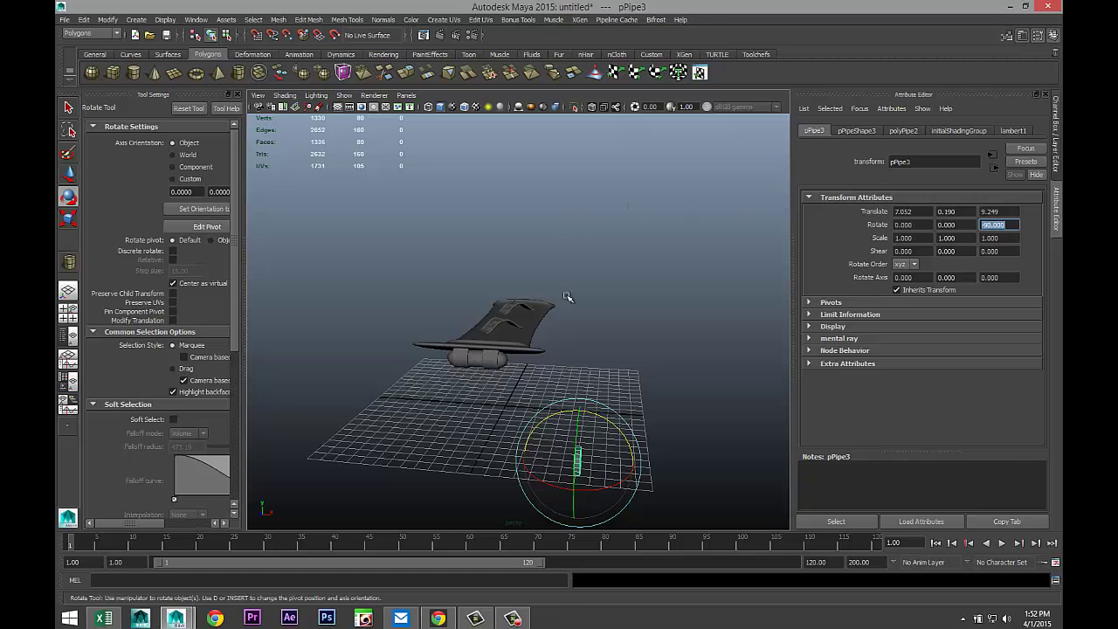
Switch to the side view and snap the pipe onto the centre of the capsule's round end
{"action": "left_click", "coordinate": [550, 515]}
{"action": "left_click", "coordinate": [576, 460]}
{"action": "left_click", "coordinate": [70, 323]}
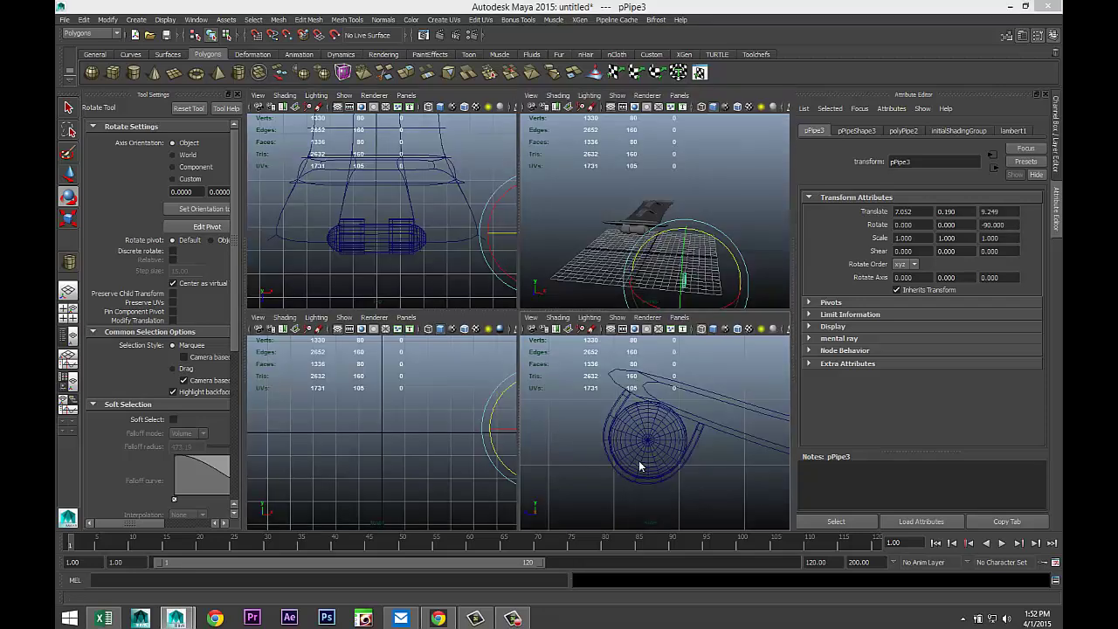
{"action": "key", "text": "space"}
{"action": "key", "text": "w"}
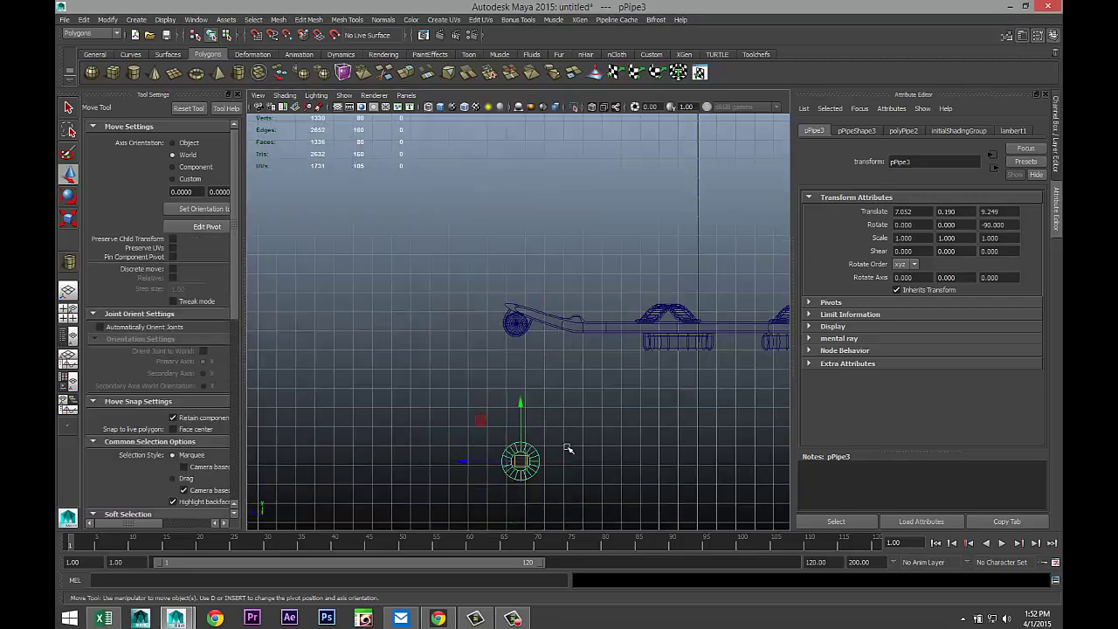
{"action": "left_click_drag", "start_coordinate": [527, 462], "coordinate": [515, 325]}
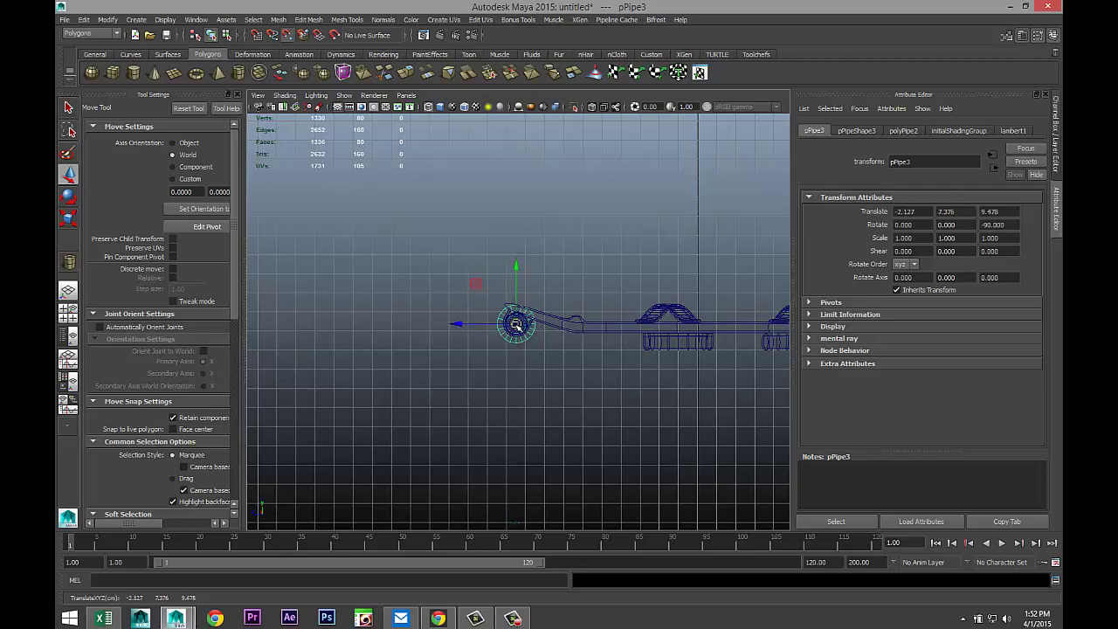
Scale the pipe down uniformly to about 0.43 so it fits inside the capsule's outline
{"action": "key", "text": "f"}
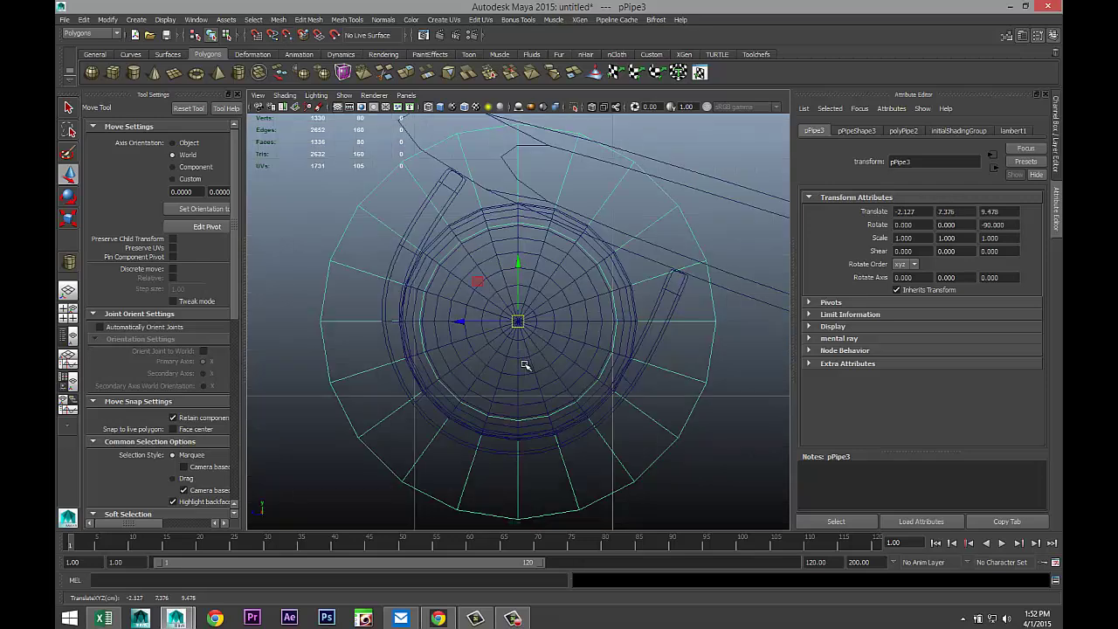
{"action": "key", "text": "r"}
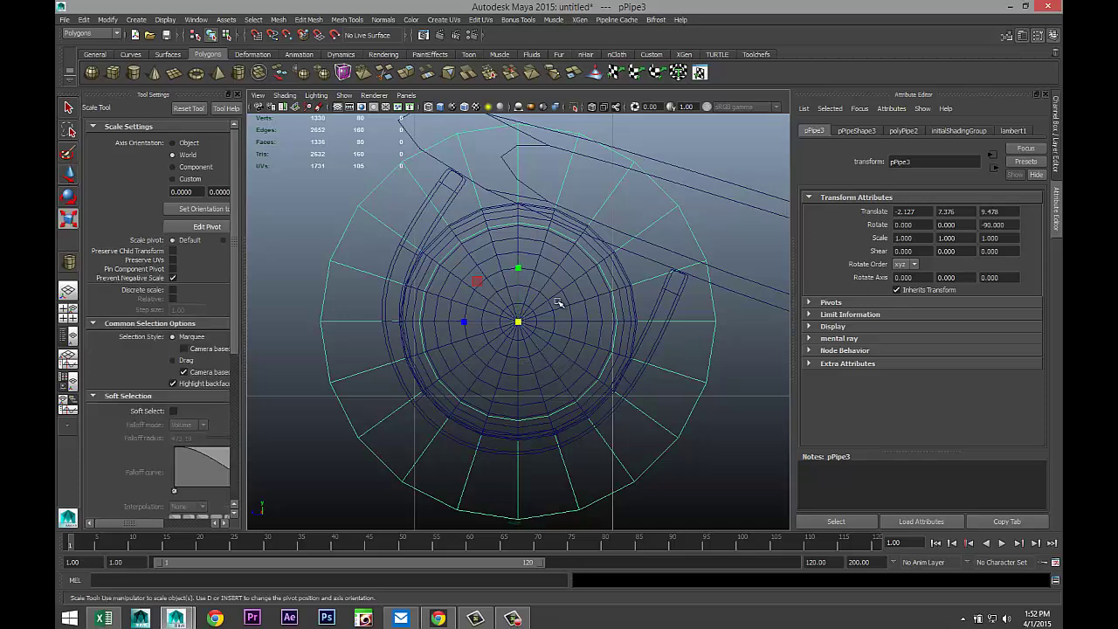
{"action": "left_click_drag", "start_coordinate": [518, 323], "coordinate": [362, 317]}
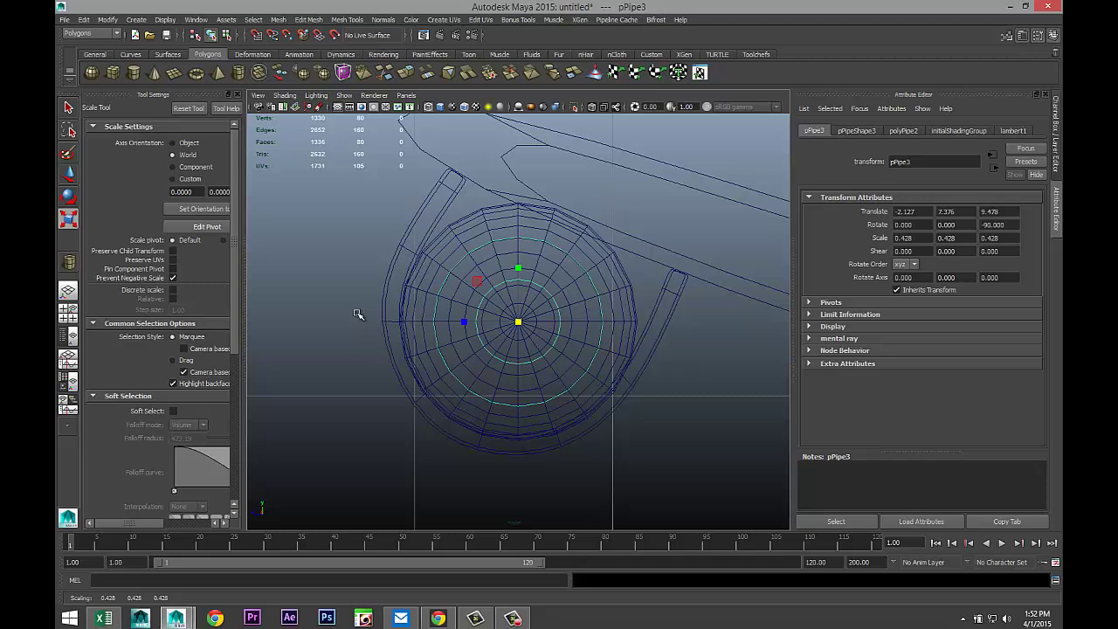
Return to the perspective view, frame the pipe ring at the capsule's end and show it smoothed
{"action": "left_click", "coordinate": [67, 319]}
{"action": "key", "text": "space"}
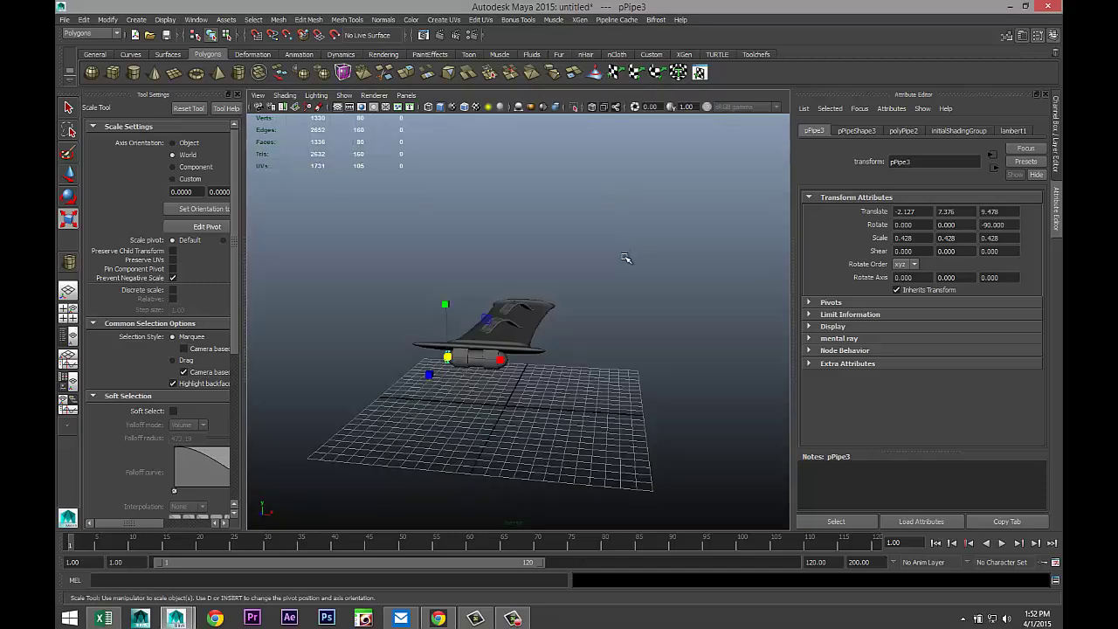
{"action": "key", "text": "f"}
{"action": "key", "text": "5"}
{"action": "mouse_move", "coordinate": [594, 314]}
{"action": "left_mouse_down", "text": "alt"}
{"action": "mouse_move", "coordinate": [611, 319]}
{"action": "mouse_move", "coordinate": [590, 325]}
{"action": "left_mouse_up", "text": "alt"}
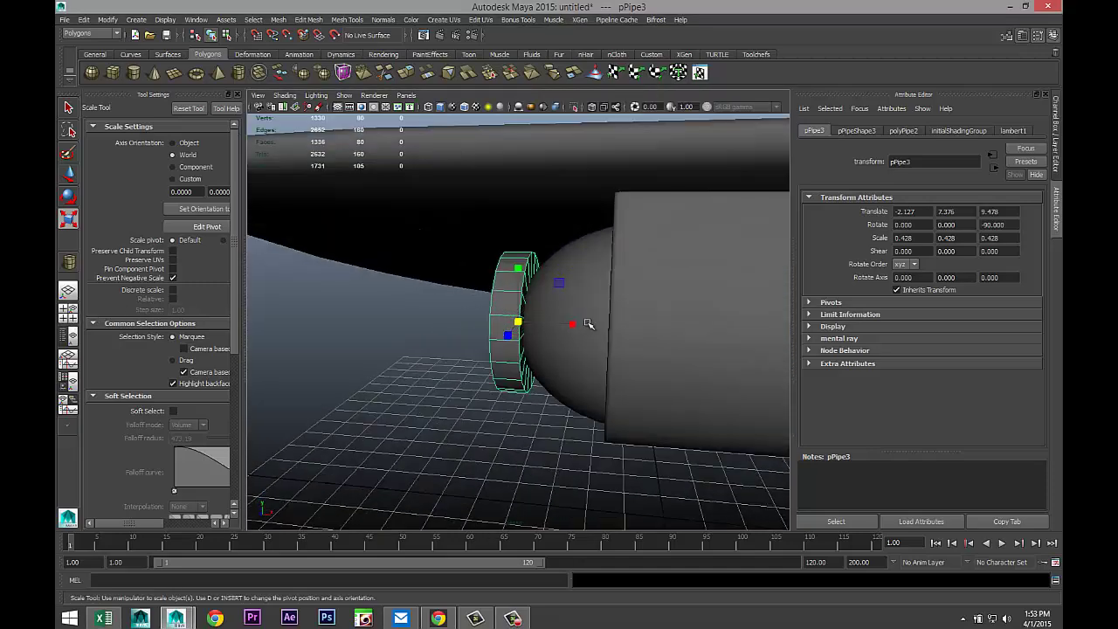
{"action": "left_click_drag", "start_coordinate": [482, 372], "coordinate": [528, 381], "text": "alt"}
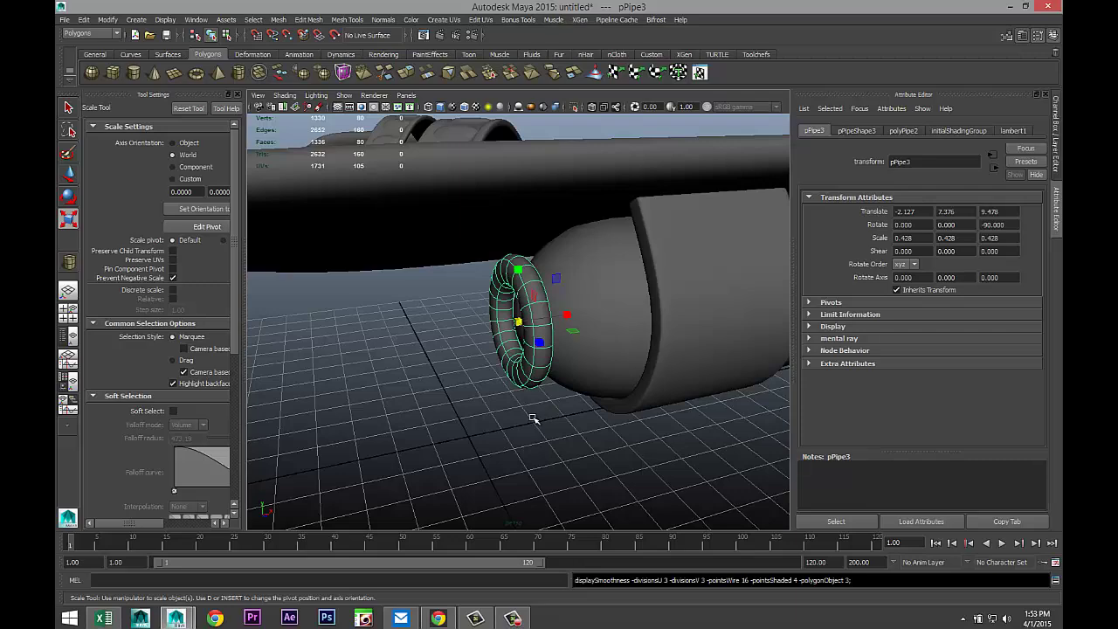
{"action": "left_click_drag", "start_coordinate": [534, 417], "coordinate": [499, 429], "text": "alt"}
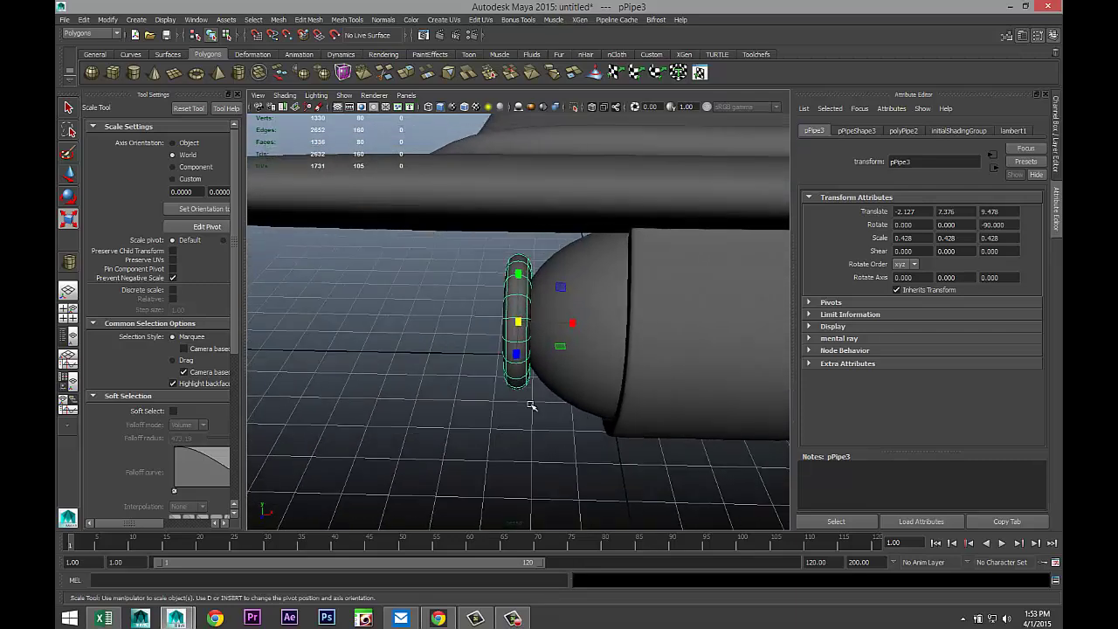
Push the ring along X onto the capsule's rounded end, to an X position of about -2.005
{"action": "key", "text": "w"}
{"action": "left_click_drag", "start_coordinate": [572, 324], "coordinate": [596, 337]}
{"action": "mouse_move", "coordinate": [434, 395]}
{"action": "left_mouse_down", "text": "alt"}
{"action": "mouse_move", "coordinate": [446, 377]}
{"action": "mouse_move", "coordinate": [498, 369]}
{"action": "mouse_move", "coordinate": [438, 381]}
{"action": "left_mouse_up", "text": "alt"}
{"action": "scroll", "coordinate": [454, 384], "scroll_direction": "down", "scroll_amount": 4}
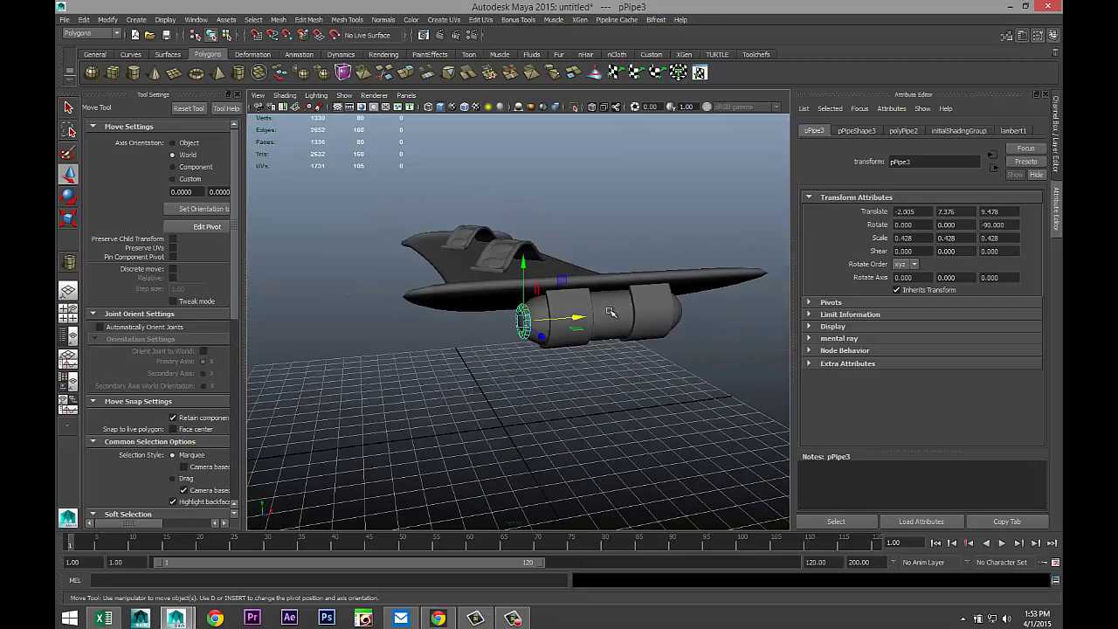
Move the ring along X to the capsule's opposite end and seat it against the rounded tip at X 2.005
{"action": "middle_click_drag", "start_coordinate": [609, 313], "coordinate": [729, 325]}
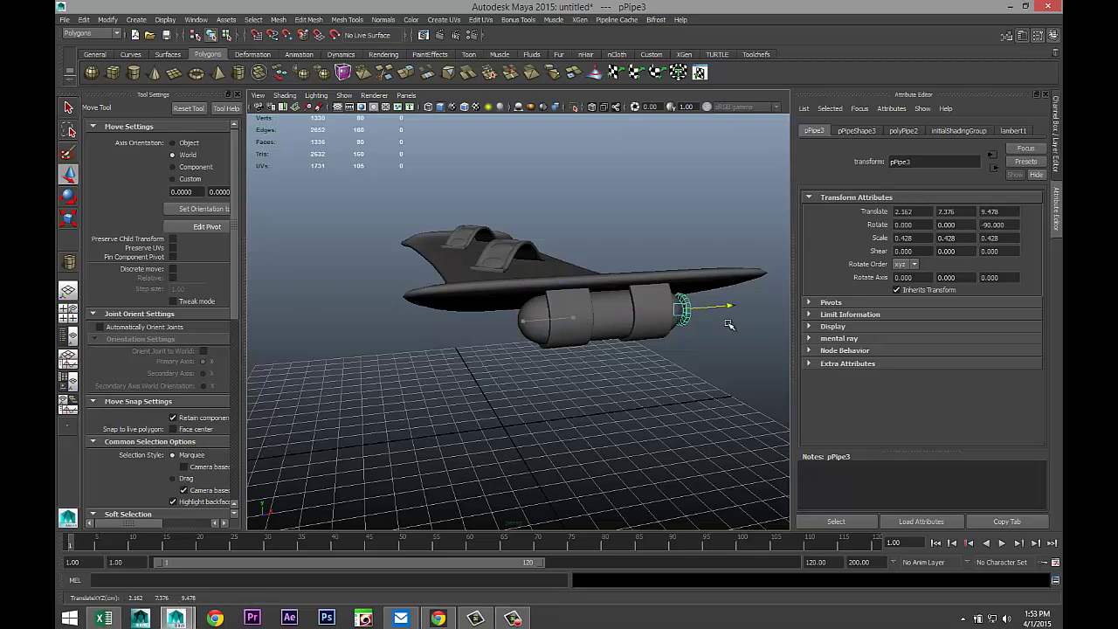
{"action": "key", "text": "f"}
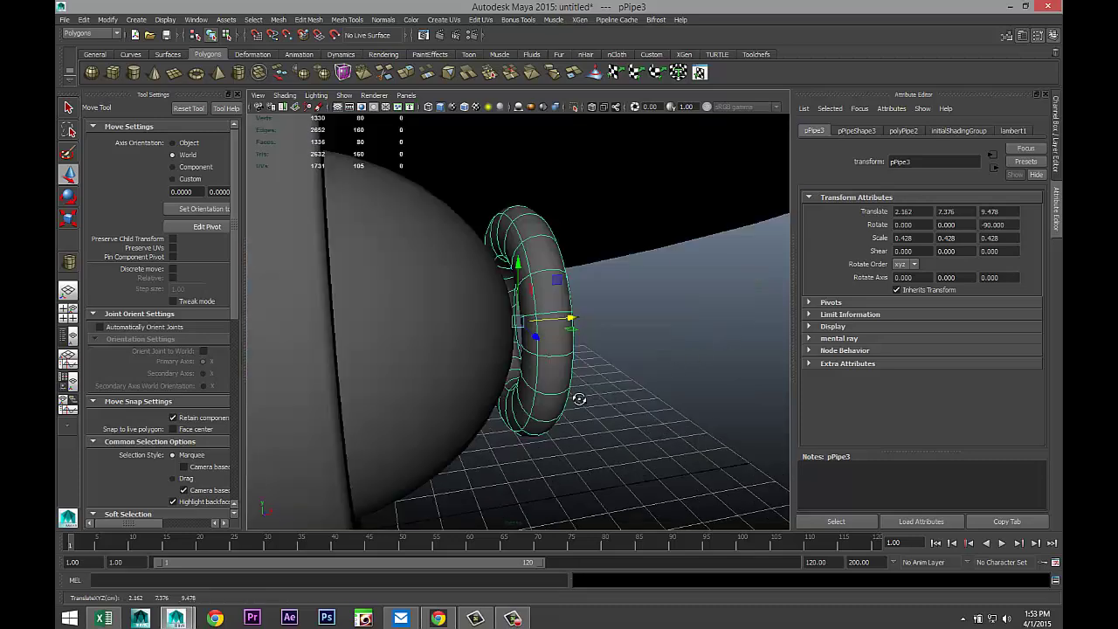
{"action": "left_click_drag", "start_coordinate": [576, 399], "coordinate": [562, 375], "text": "alt"}
{"action": "left_click_drag", "start_coordinate": [571, 320], "coordinate": [431, 382]}
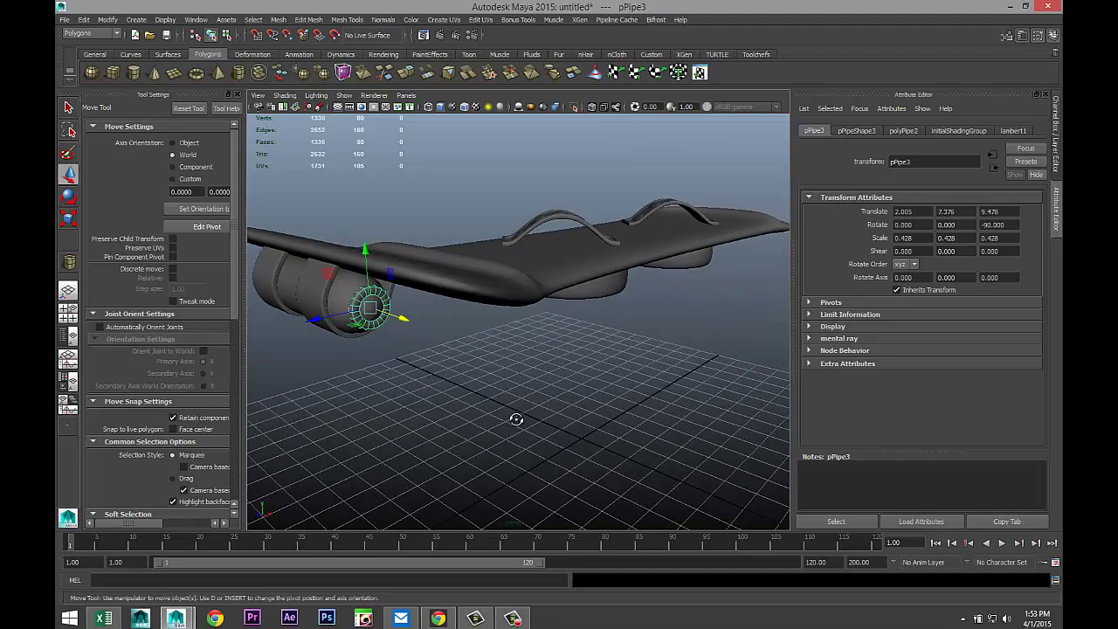
{"action": "left_click_drag", "start_coordinate": [516, 420], "coordinate": [553, 434], "text": "alt"}
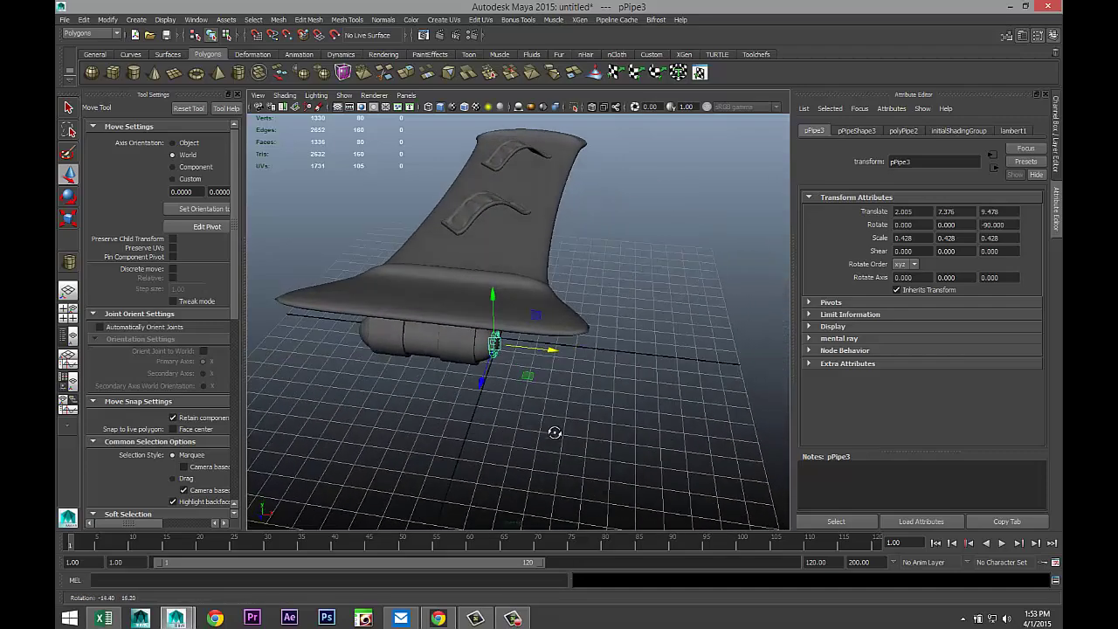
In the top view, hide the tool settings and start a cubic CV curve at the small pipe ring on the capsule's end
{"action": "left_click", "coordinate": [75, 316]}
{"action": "key", "text": "space"}
{"action": "scroll", "coordinate": [608, 321], "scroll_direction": "down", "scroll_amount": 3}
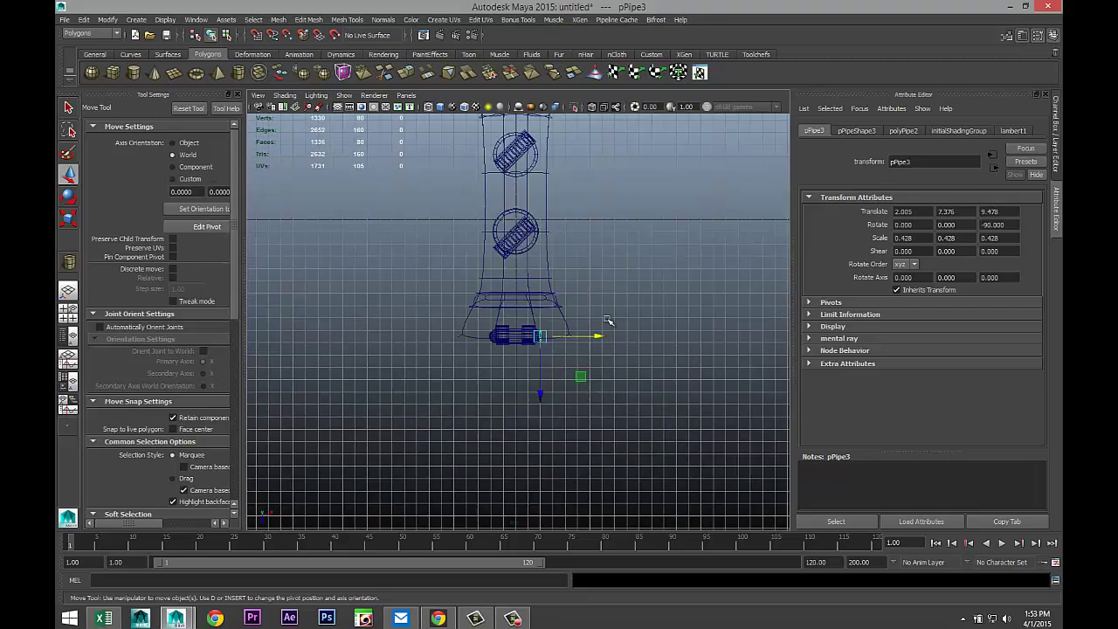
{"action": "left_click", "coordinate": [136, 19]}
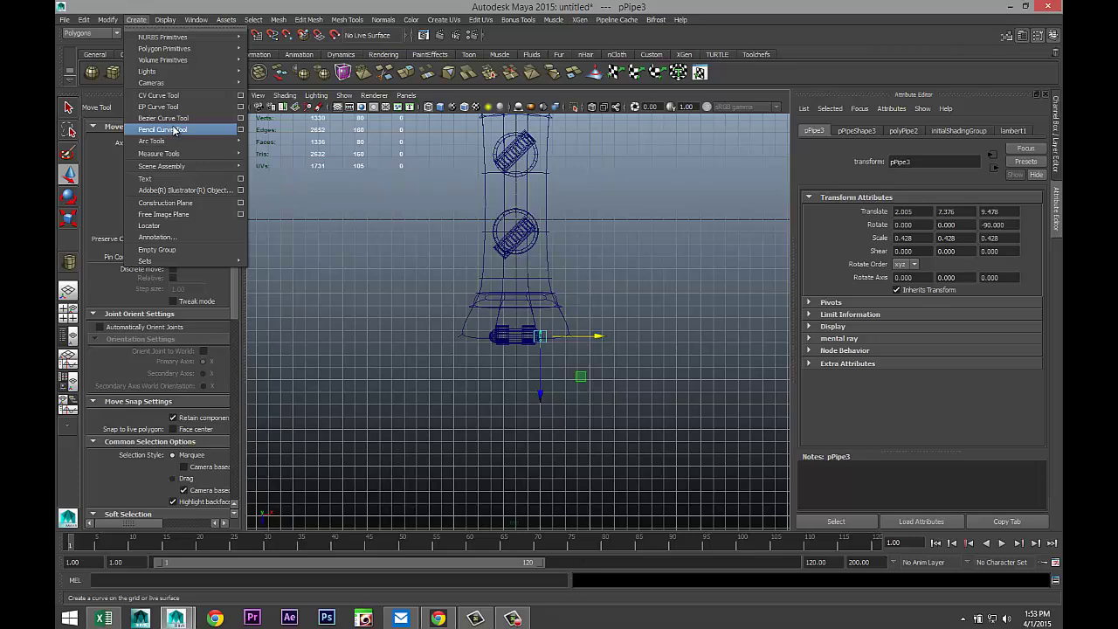
{"action": "left_click", "coordinate": [179, 99]}
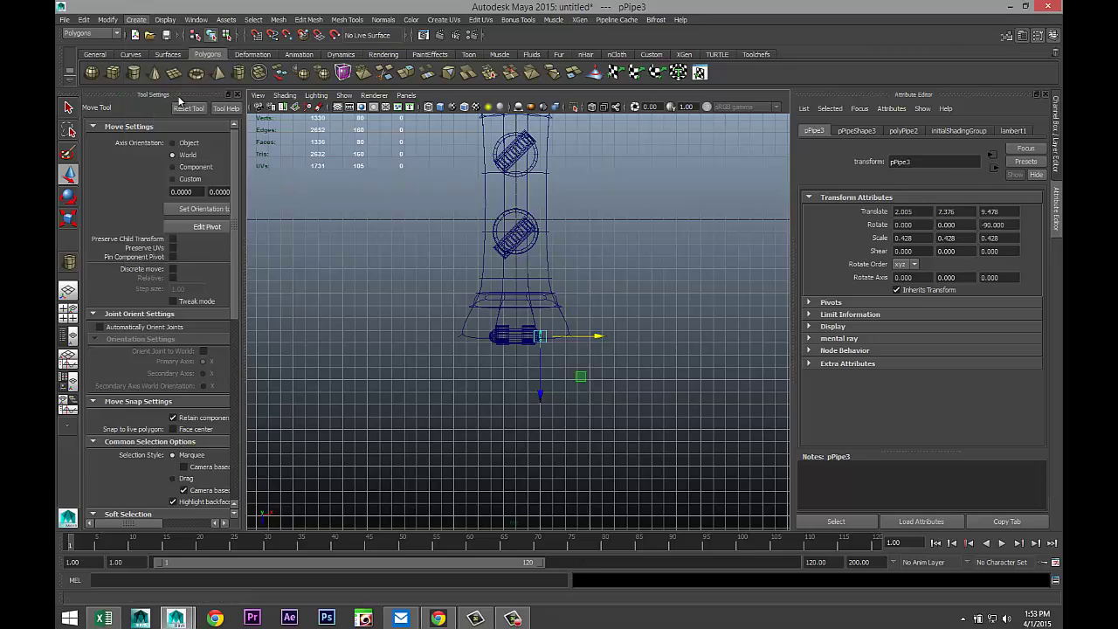
{"action": "middle_click_drag", "start_coordinate": [553, 387], "coordinate": [551, 469], "text": "alt"}
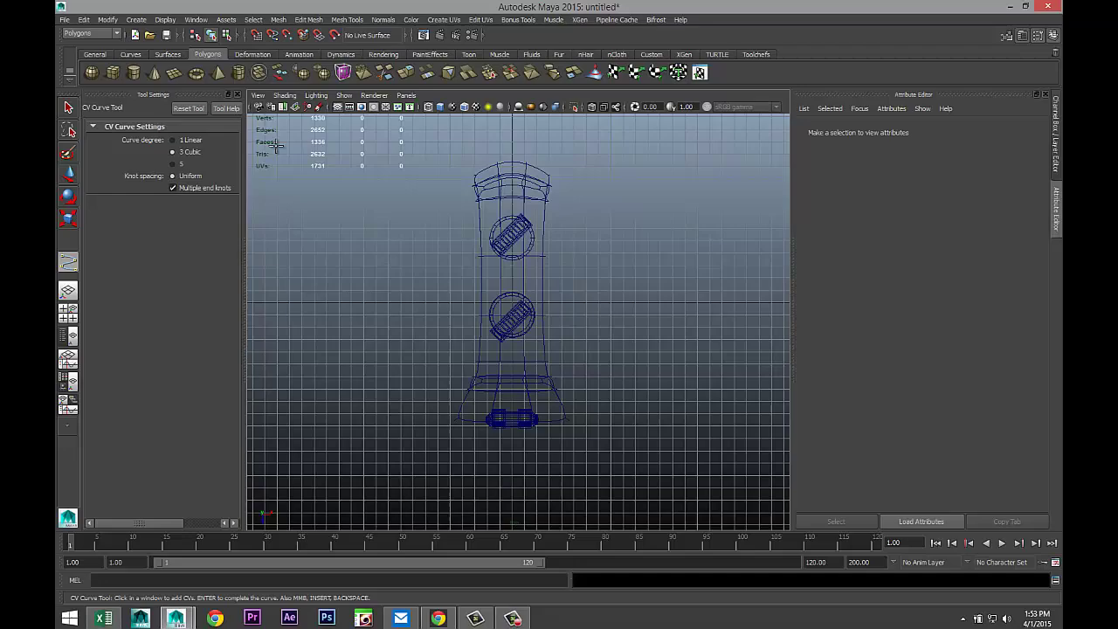
{"action": "left_click", "coordinate": [237, 94]}
{"action": "middle_click_drag", "start_coordinate": [522, 419], "coordinate": [486, 315], "text": "alt"}
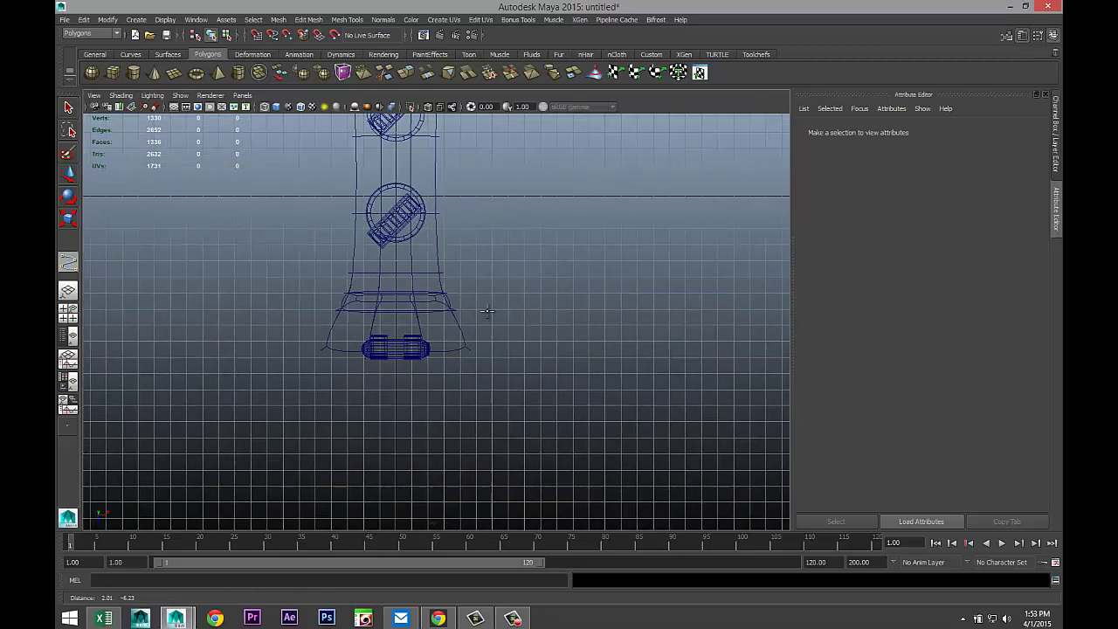
{"action": "scroll", "coordinate": [489, 350], "scroll_direction": "up", "scroll_amount": 5}
{"action": "scroll", "coordinate": [489, 350], "scroll_direction": "up", "scroll_amount": 4}
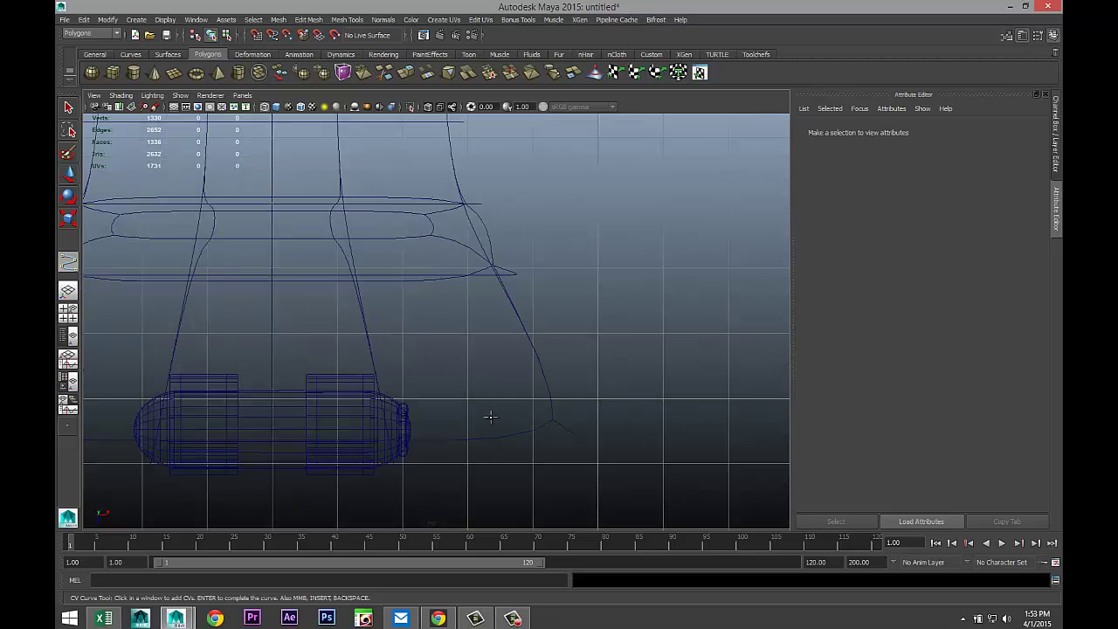
{"action": "middle_click_drag", "start_coordinate": [489, 389], "coordinate": [511, 330], "text": "alt"}
{"action": "scroll", "coordinate": [511, 330], "scroll_direction": "up", "scroll_amount": 5}
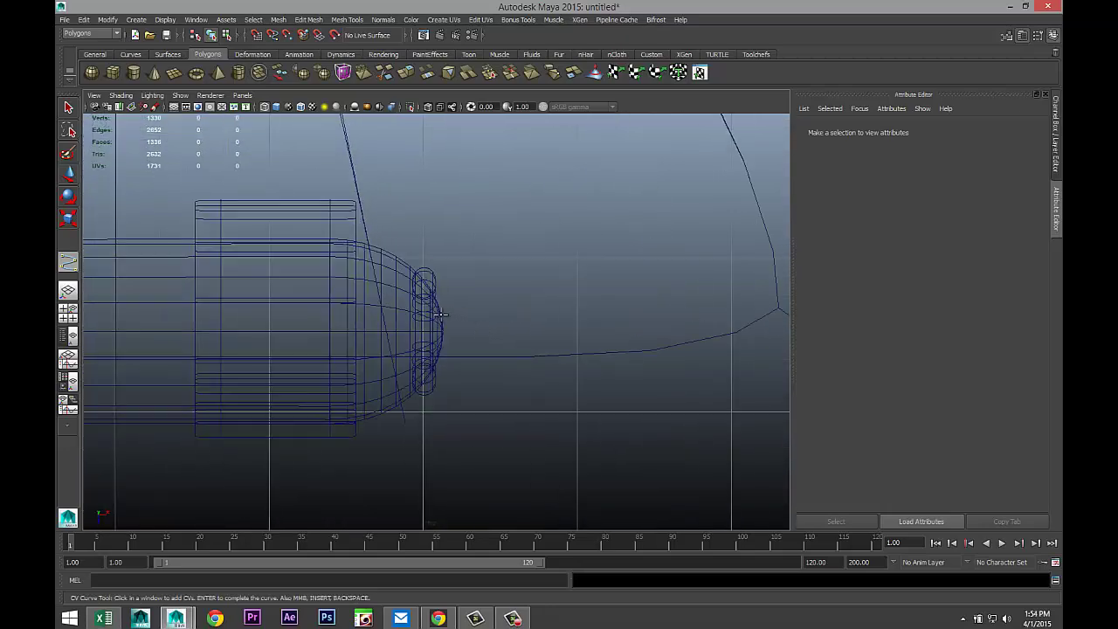
{"action": "left_click", "coordinate": [505, 315]}
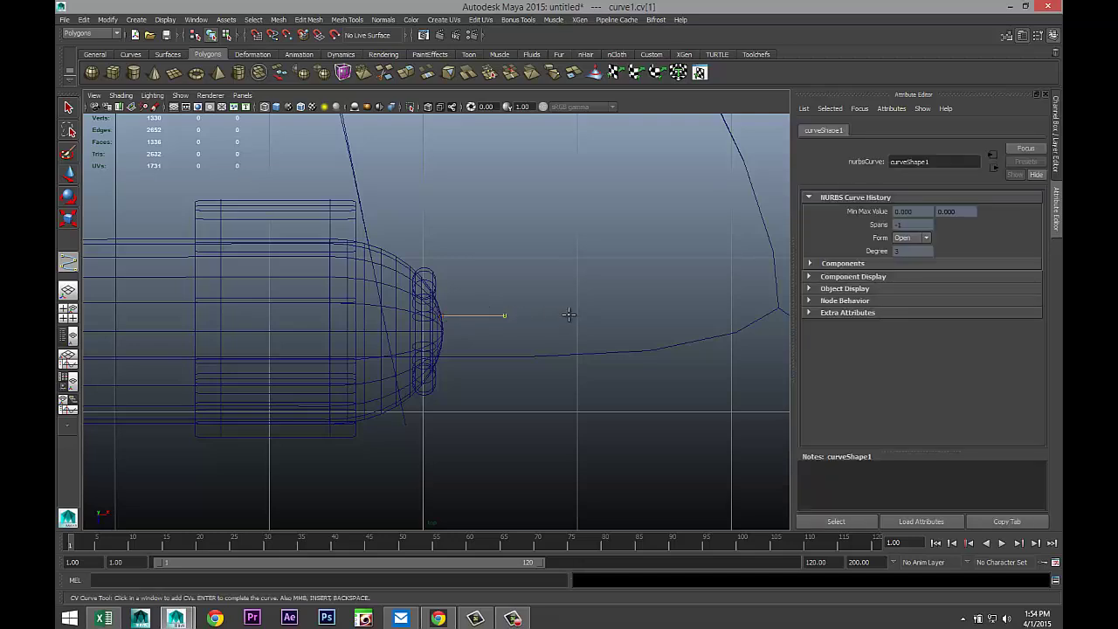
Turn the first curve at the flared base and run it along the body's side to the level of the lower disc
{"action": "scroll", "coordinate": [567, 315], "scroll_direction": "down", "scroll_amount": 8}
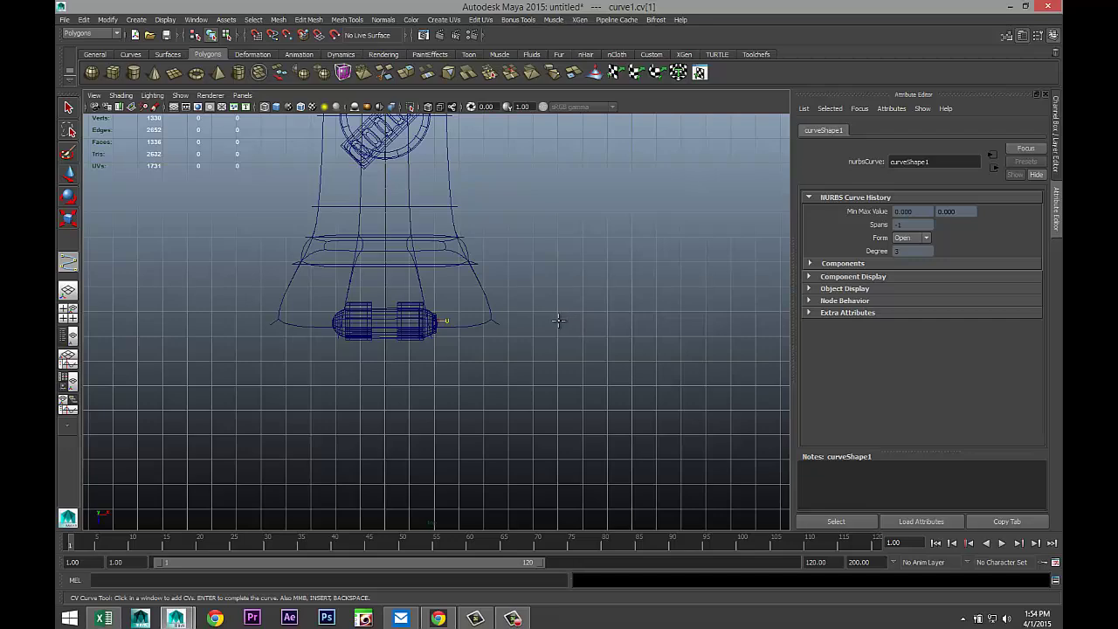
{"action": "scroll", "coordinate": [489, 318], "scroll_direction": "down", "scroll_amount": 4}
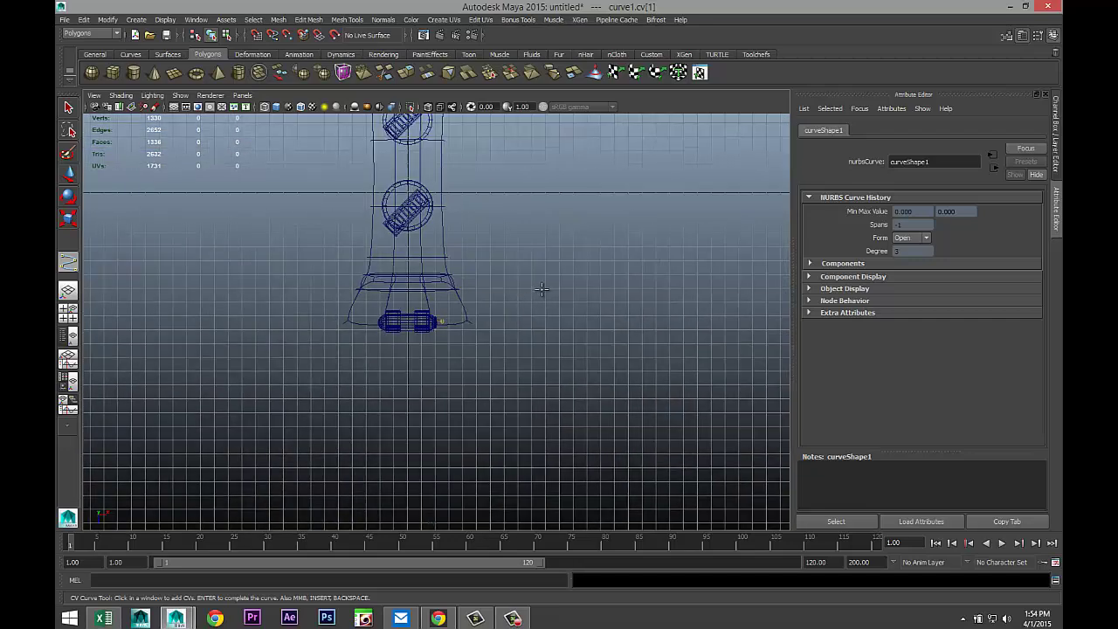
{"action": "middle_click_drag", "start_coordinate": [541, 289], "coordinate": [559, 411], "text": "alt"}
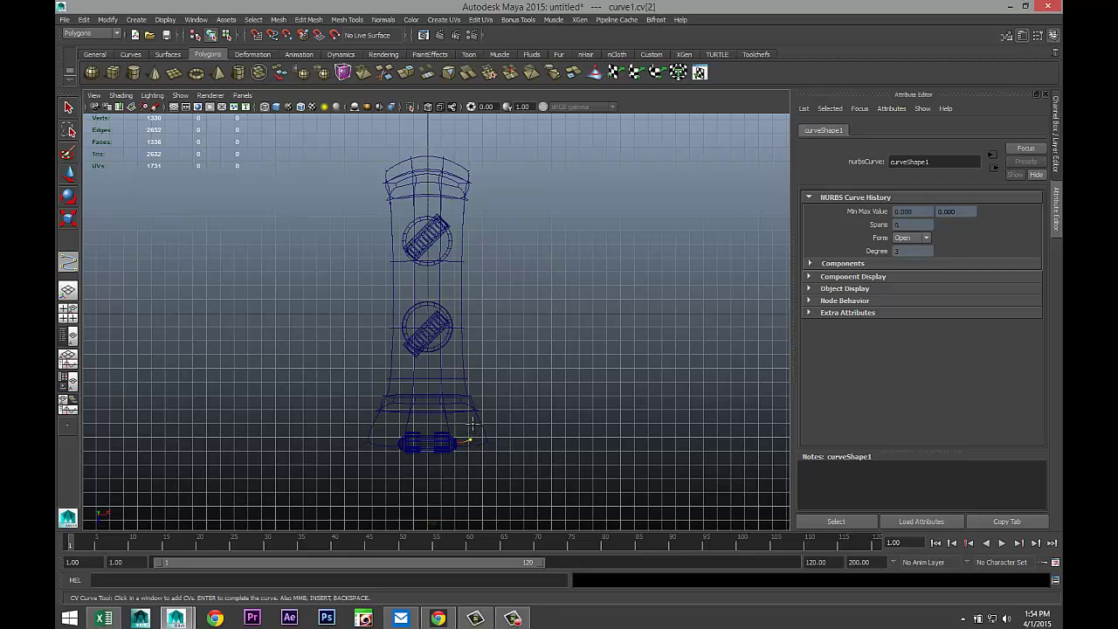
{"action": "left_click", "coordinate": [472, 399]}
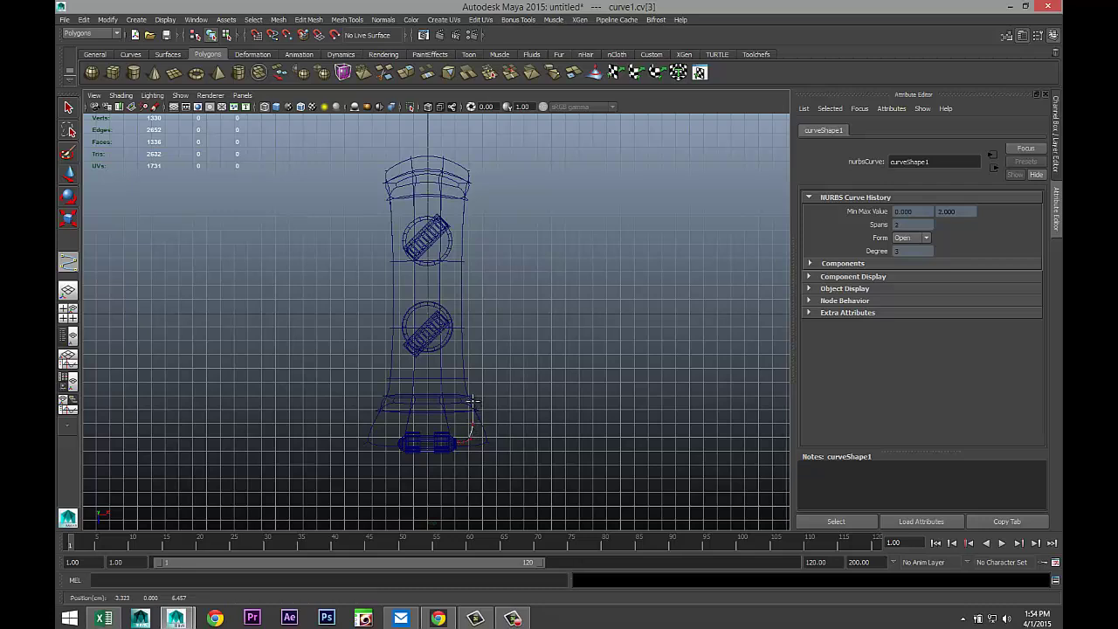
{"action": "left_click", "coordinate": [473, 377]}
{"action": "left_click", "coordinate": [472, 373]}
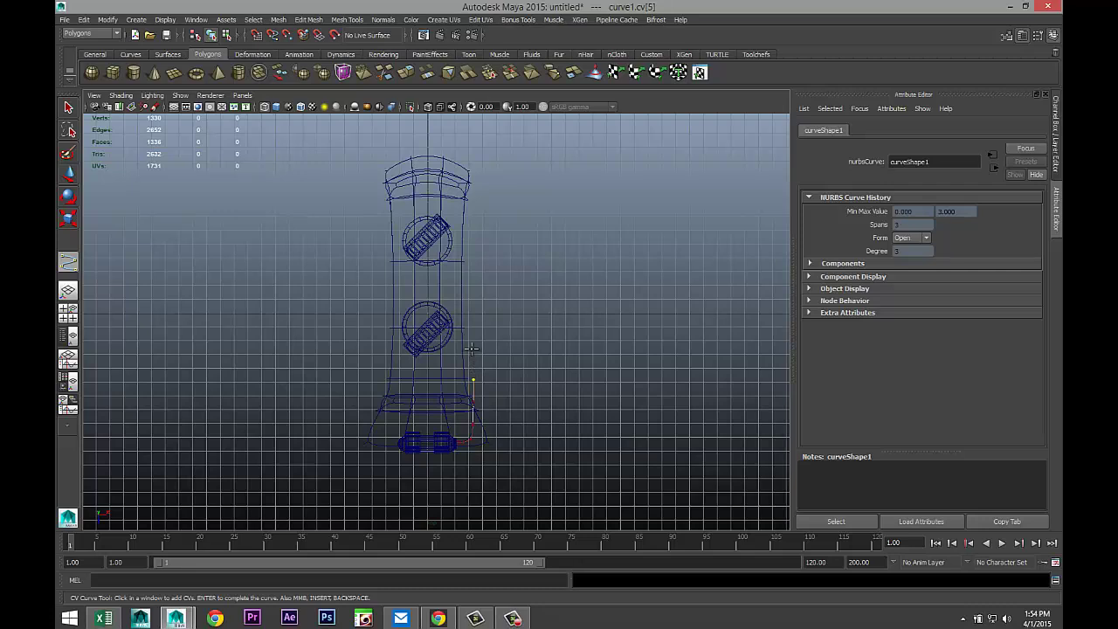
{"action": "left_click", "coordinate": [469, 329]}
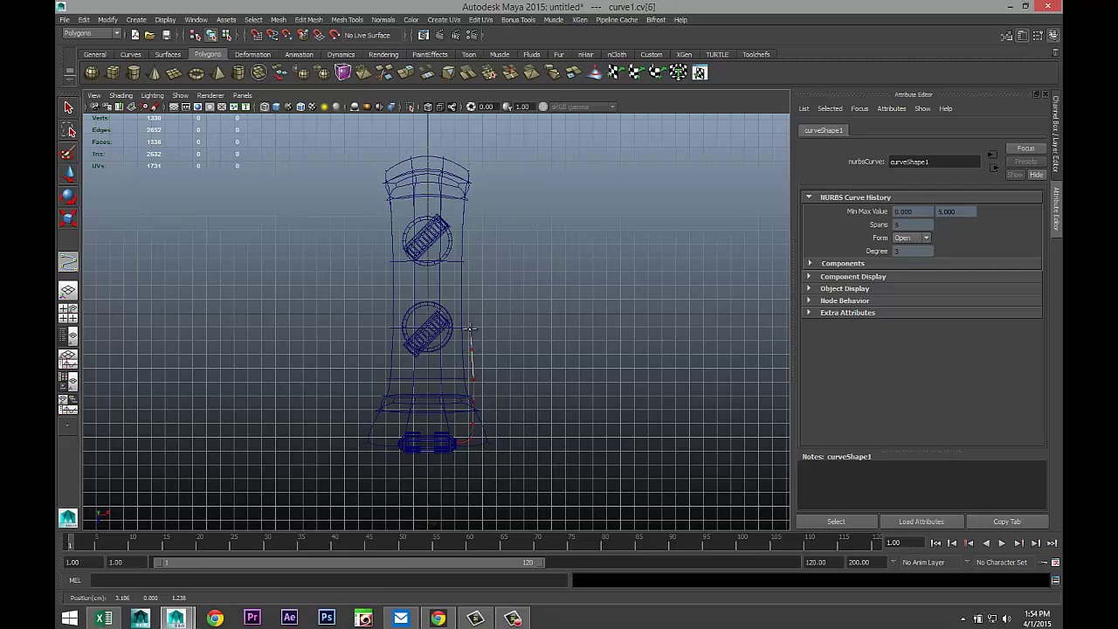
Bend the first curve inward to the edge of the lower disc and complete it
{"action": "left_click", "coordinate": [465, 324]}
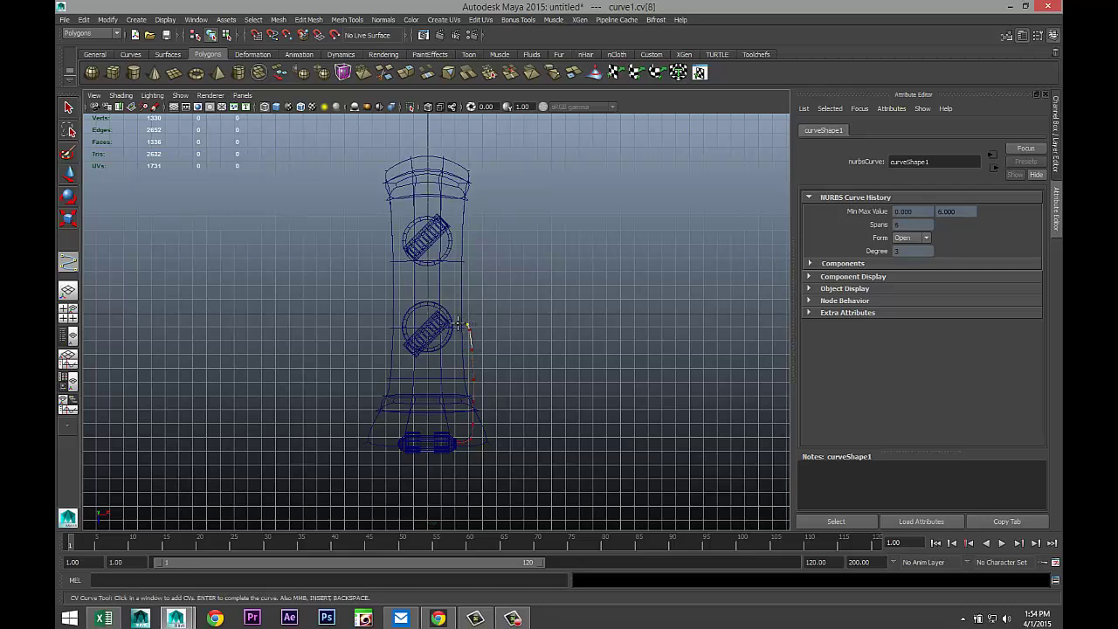
{"action": "left_click", "coordinate": [455, 324]}
{"action": "left_click", "coordinate": [455, 325]}
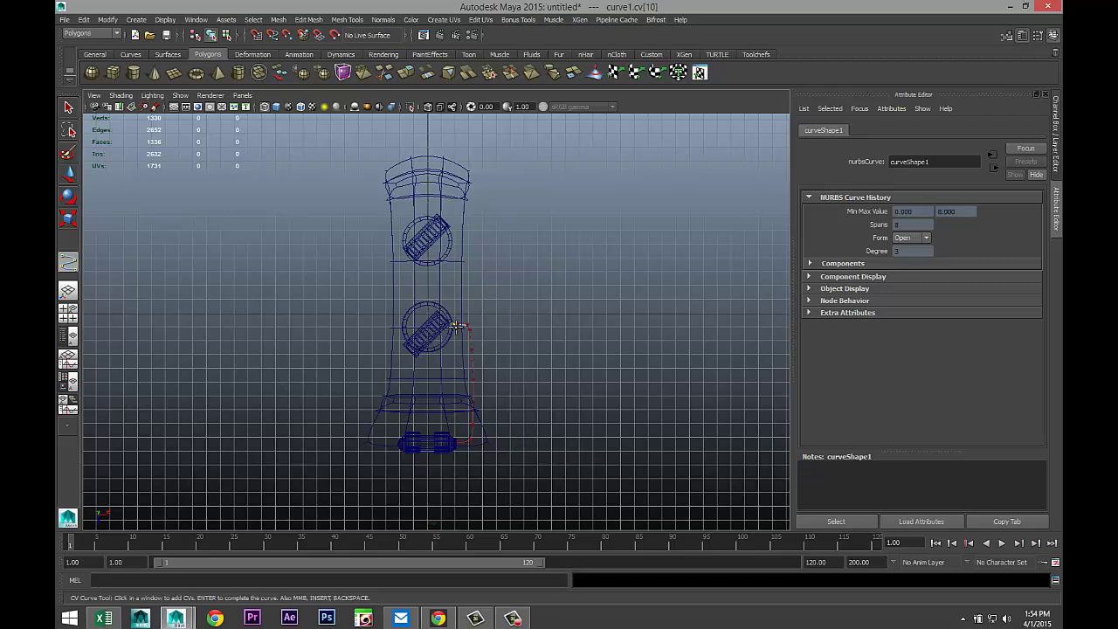
{"action": "scroll", "coordinate": [529, 436], "scroll_direction": "up", "scroll_amount": 2}
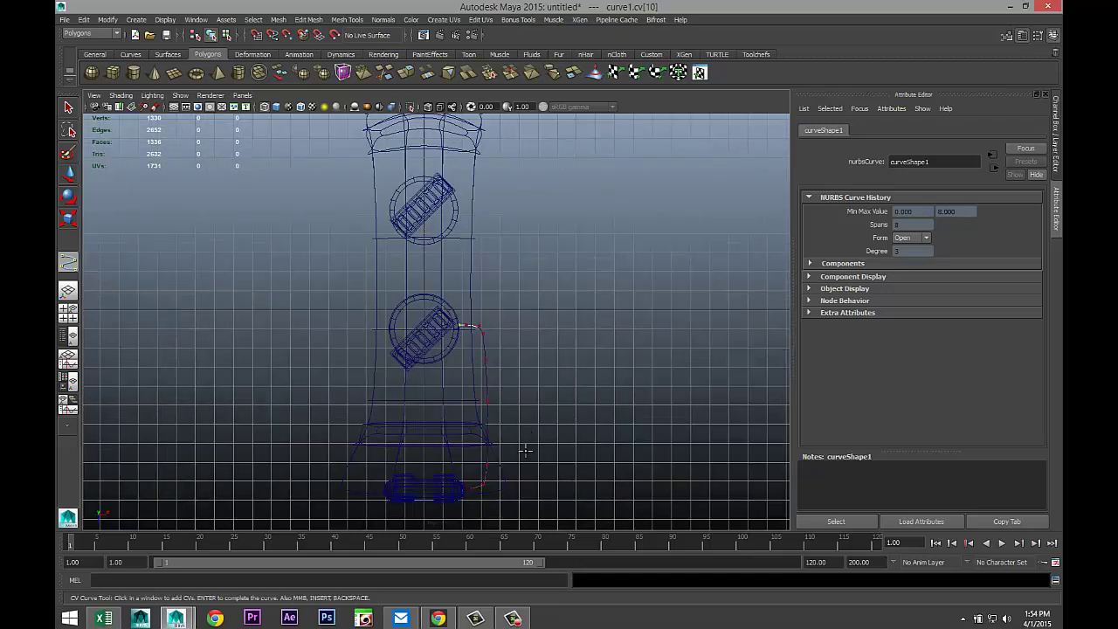
{"action": "middle_click_drag", "start_coordinate": [524, 449], "coordinate": [521, 291], "text": "alt"}
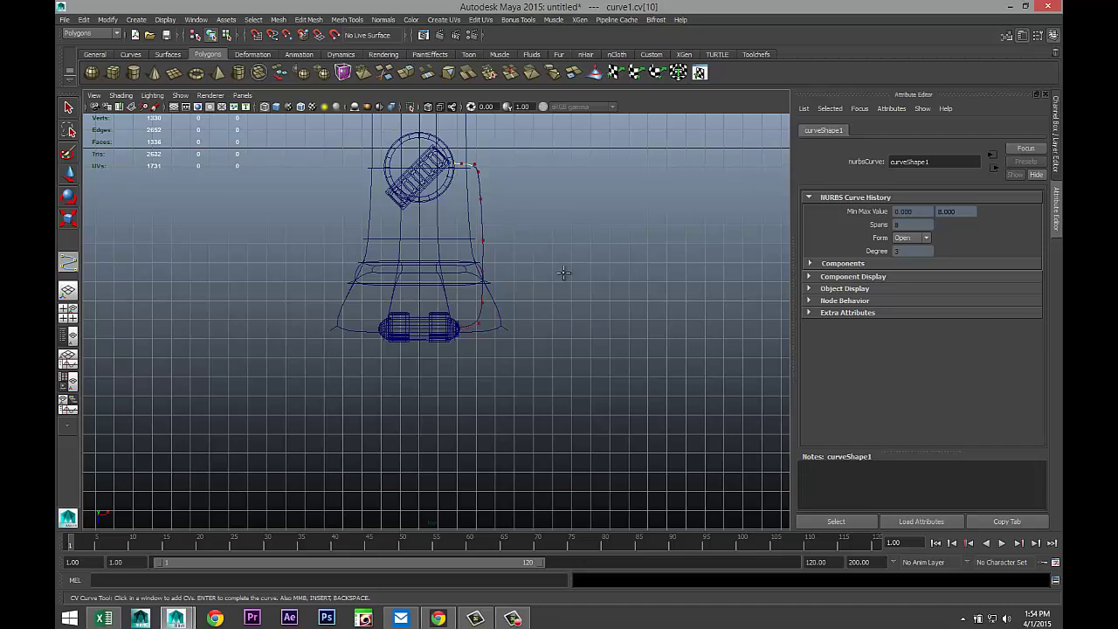
{"action": "key", "text": "Return"}
{"action": "key", "text": "w"}
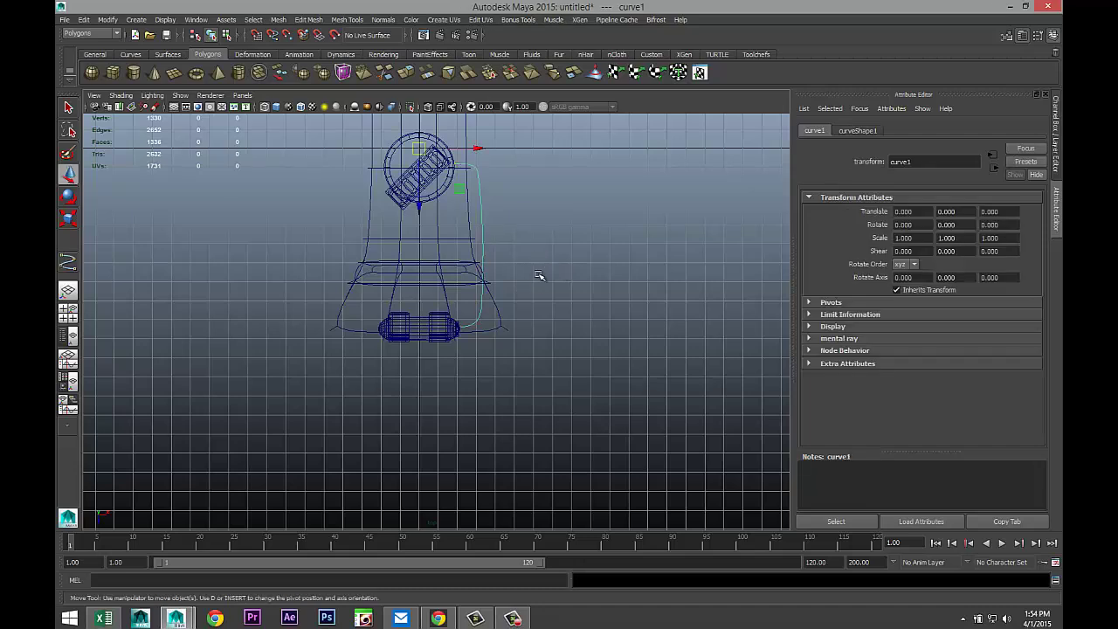
Start a second CV curve at the pipe ring beside the first curve's start and bend it around the outside of the first curve
{"action": "scroll", "coordinate": [531, 337], "scroll_direction": "up", "scroll_amount": 4}
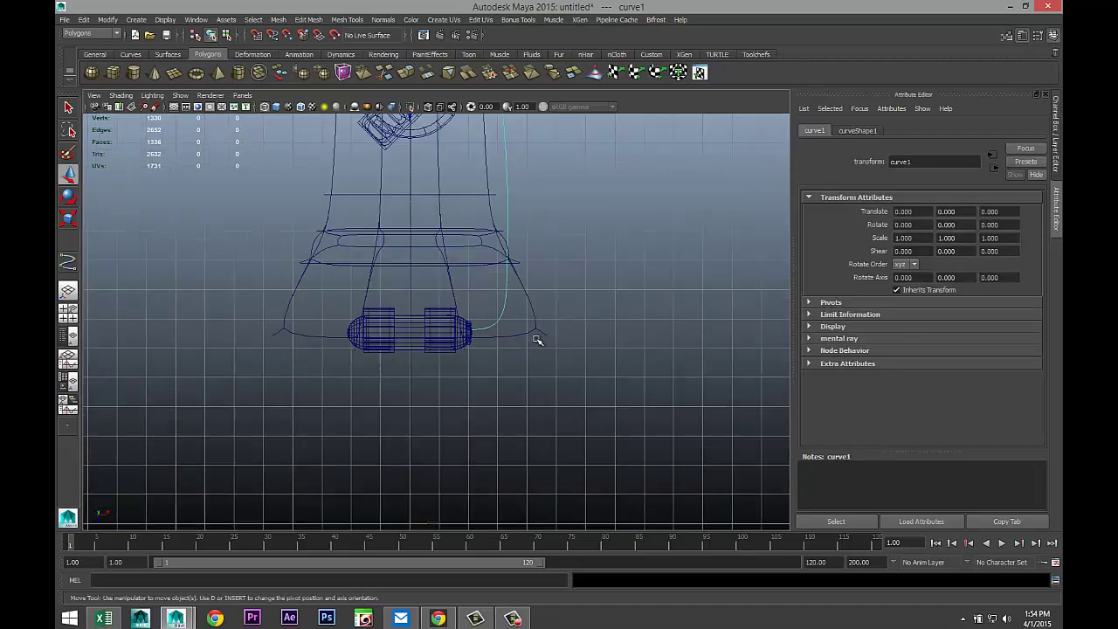
{"action": "left_click", "coordinate": [135, 21]}
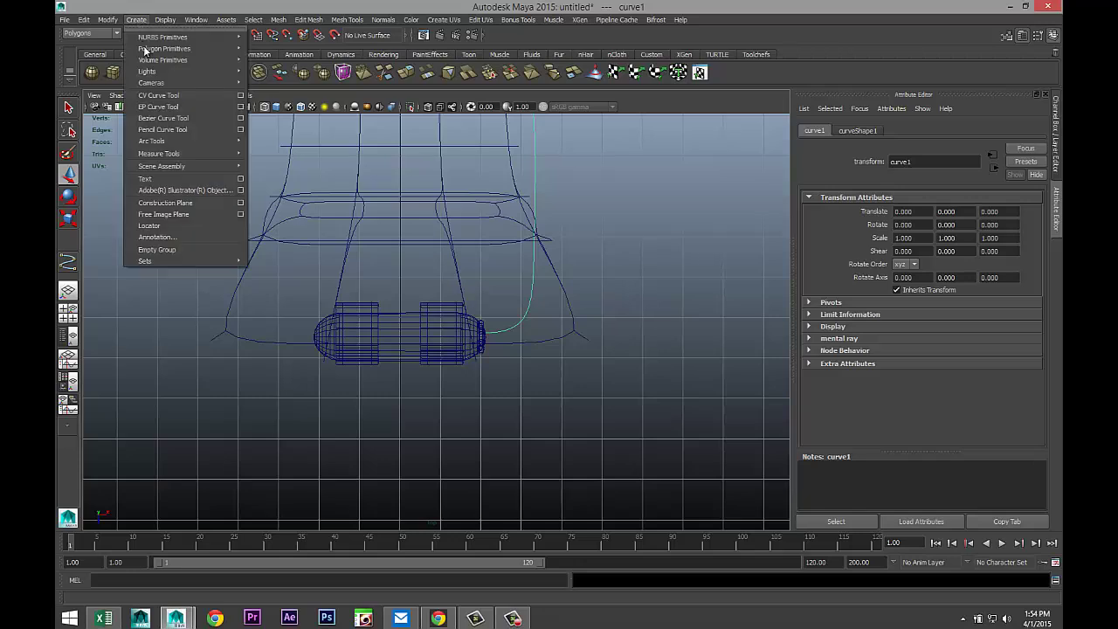
{"action": "left_click", "coordinate": [166, 96]}
{"action": "scroll", "coordinate": [663, 413], "scroll_direction": "up", "scroll_amount": 3}
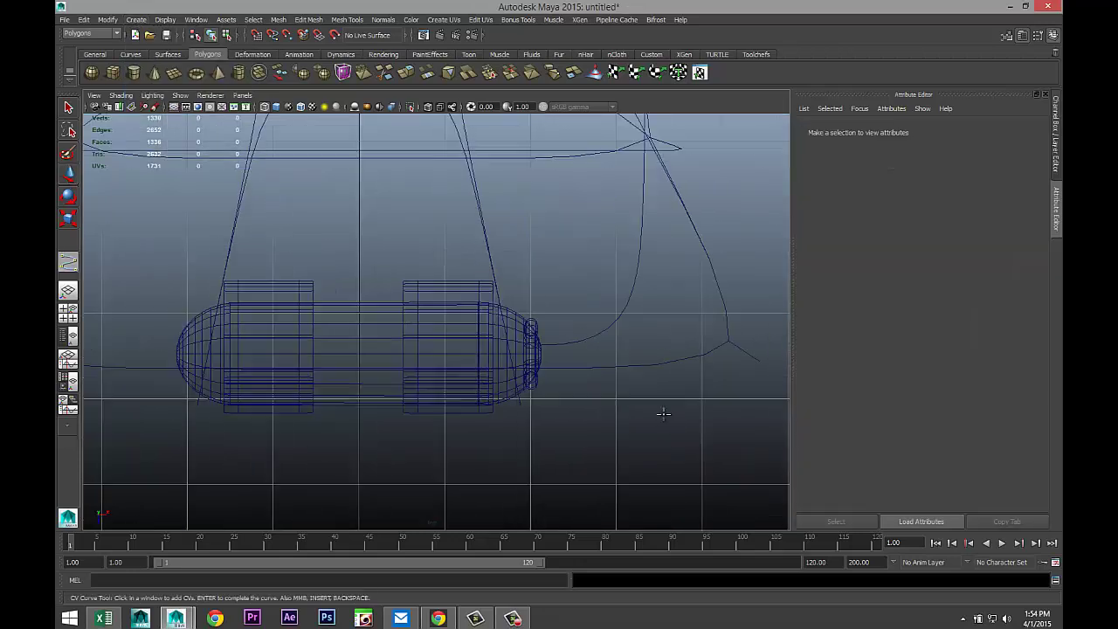
{"action": "left_click", "coordinate": [541, 359]}
{"action": "left_click", "coordinate": [566, 359]}
{"action": "left_click", "coordinate": [597, 355]}
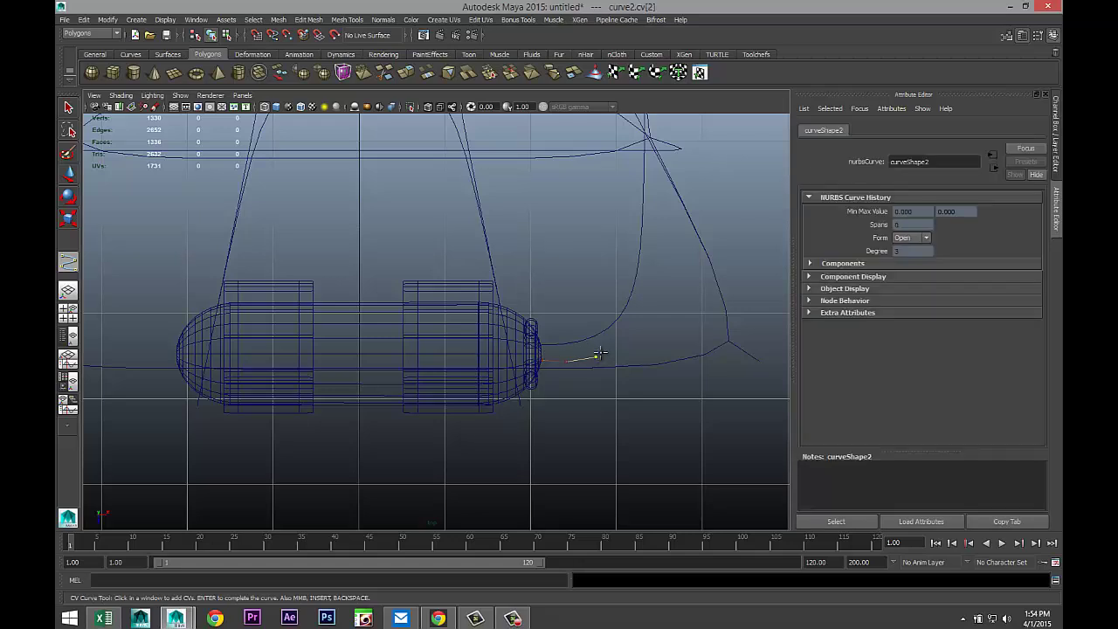
{"action": "left_click", "coordinate": [621, 343]}
{"action": "left_click", "coordinate": [646, 324]}
{"action": "left_click", "coordinate": [662, 296]}
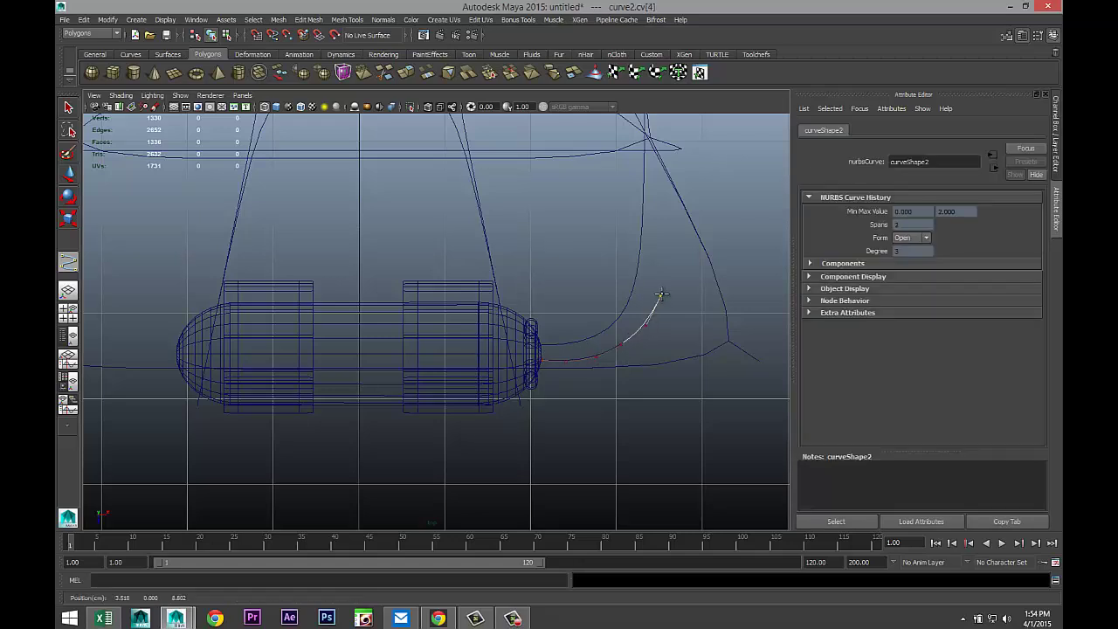
{"action": "left_click", "coordinate": [666, 263]}
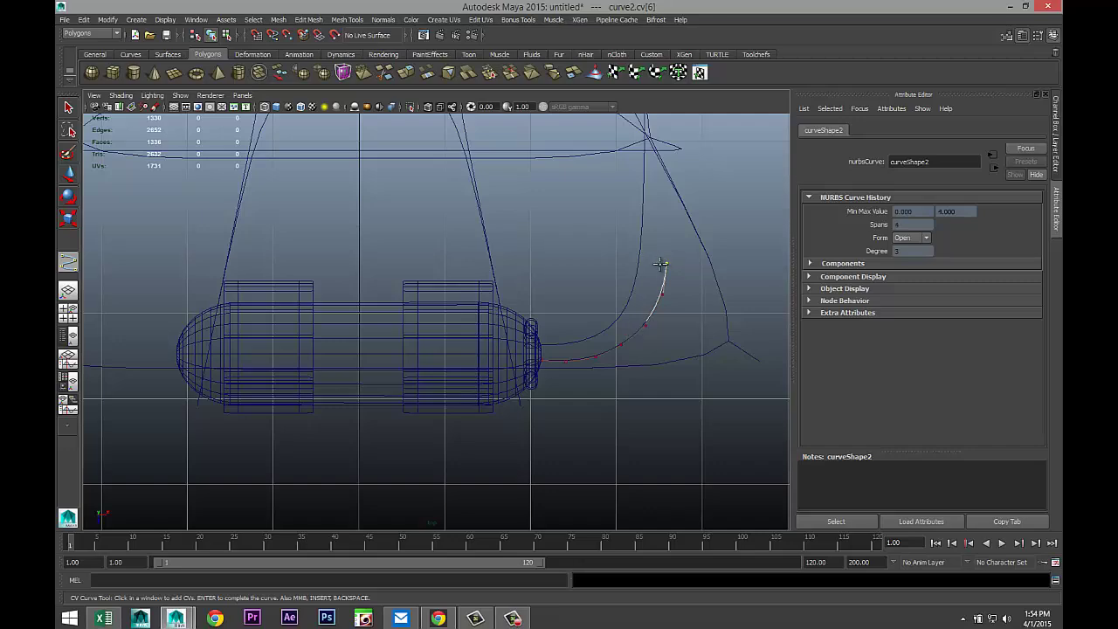
Extend the second curve straight along the outside of the first curve, past the flared base
{"action": "middle_click_drag", "start_coordinate": [661, 262], "coordinate": [538, 451], "text": "alt"}
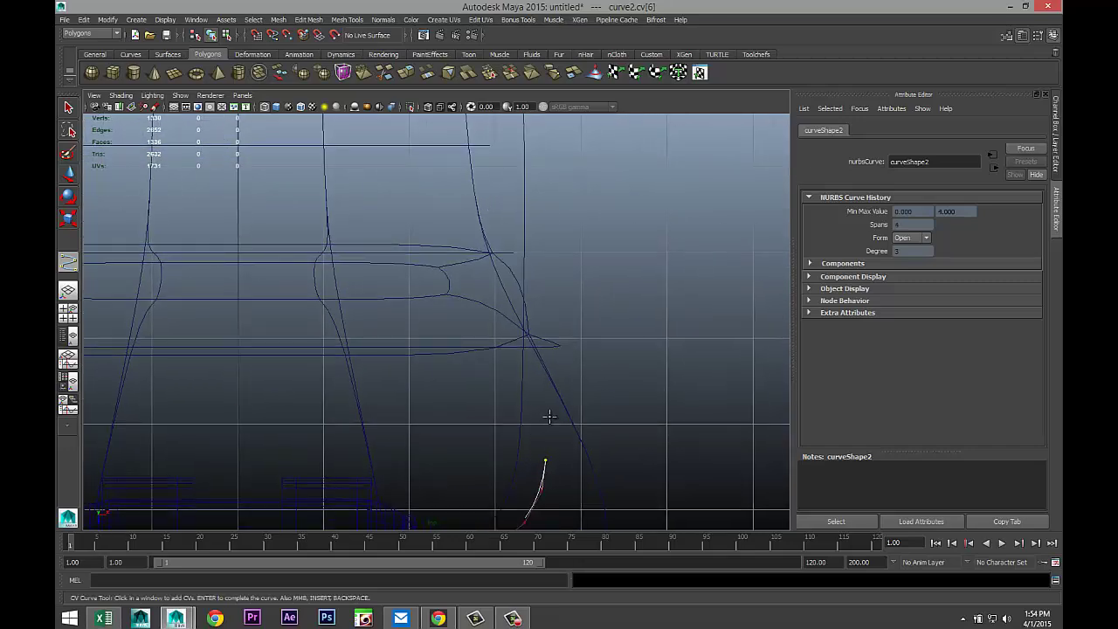
{"action": "left_click", "coordinate": [549, 416]}
{"action": "left_click", "coordinate": [555, 351]}
{"action": "left_click", "coordinate": [555, 234]}
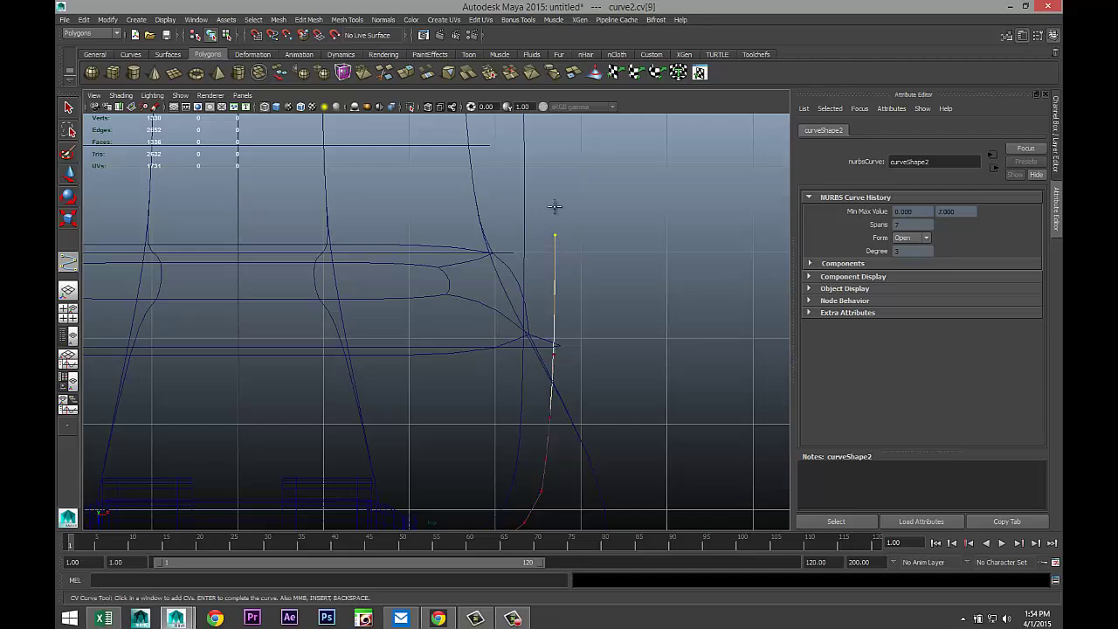
{"action": "left_click", "coordinate": [553, 157]}
Continue the second curve along the body's side, past the lower disc and towards the upper disc
{"action": "middle_click_drag", "start_coordinate": [594, 178], "coordinate": [594, 526], "text": "alt"}
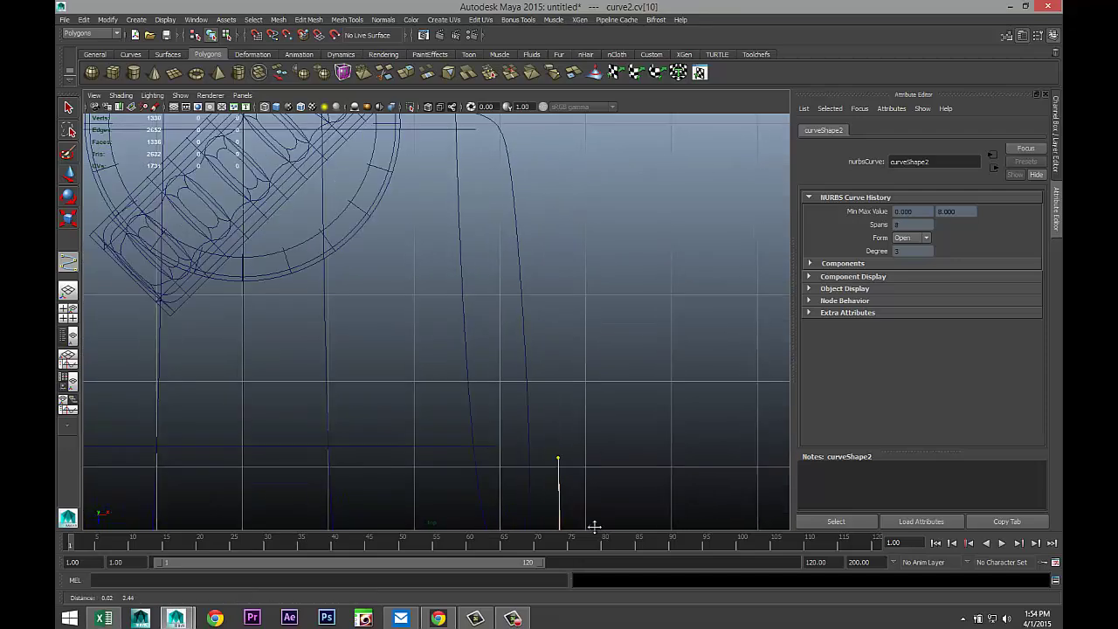
{"action": "left_click", "coordinate": [549, 386]}
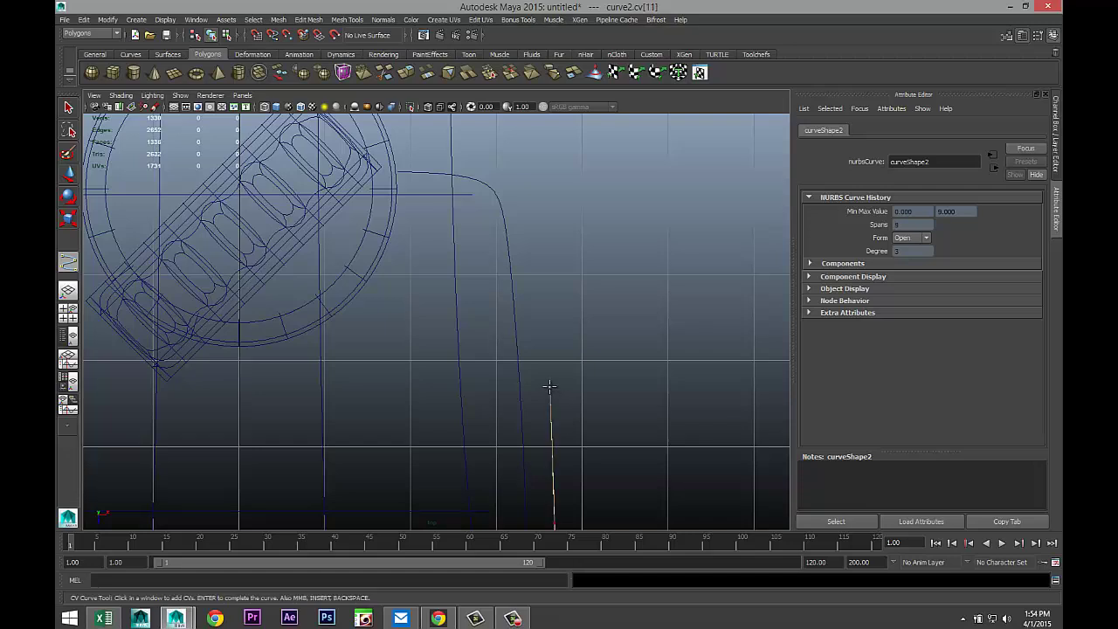
{"action": "left_click", "coordinate": [532, 230]}
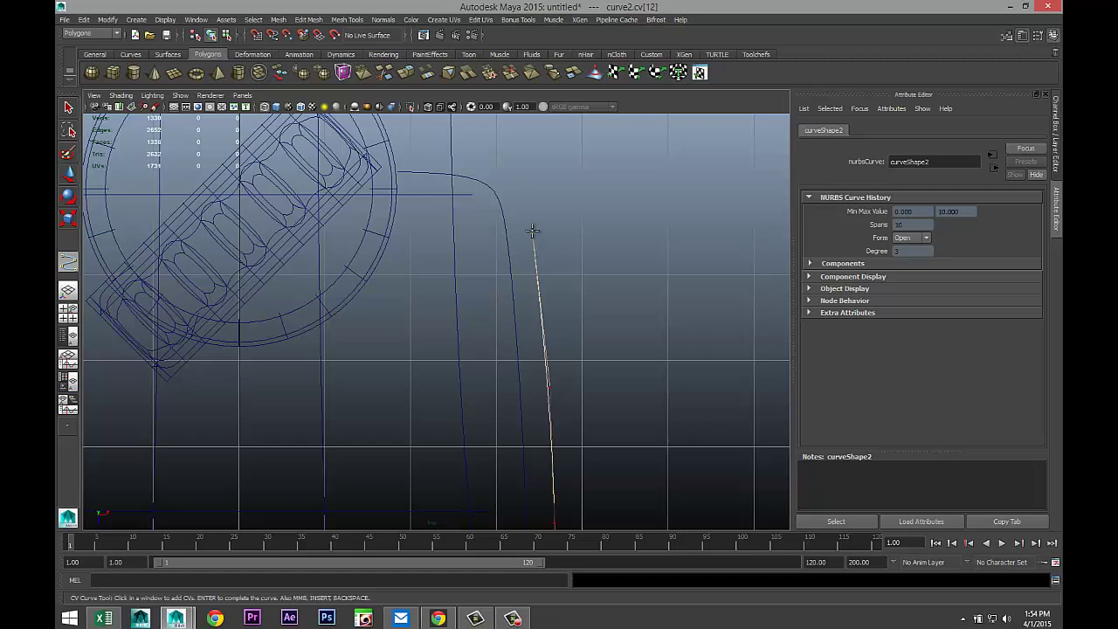
{"action": "left_click", "coordinate": [519, 155]}
{"action": "middle_click_drag", "start_coordinate": [549, 143], "coordinate": [560, 526], "text": "alt"}
{"action": "left_click", "coordinate": [519, 357]}
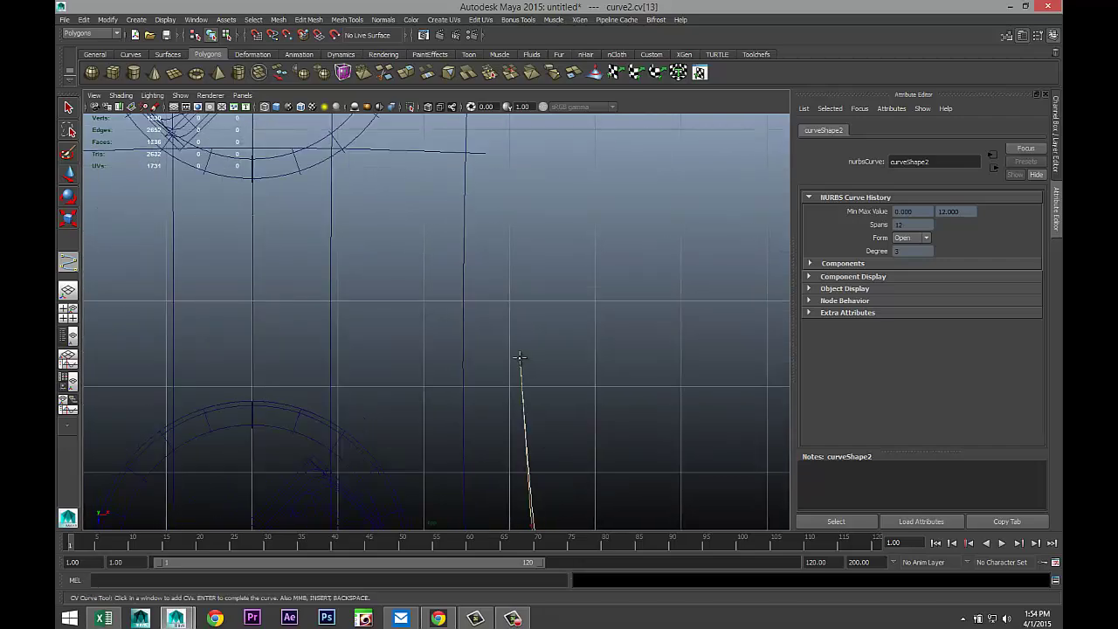
{"action": "left_click", "coordinate": [512, 240]}
Bring the second curve up beside the upper disc, round it inward to the disc's edge and complete it
{"action": "middle_click_drag", "start_coordinate": [569, 145], "coordinate": [516, 418], "text": "alt"}
{"action": "left_click", "coordinate": [462, 349]}
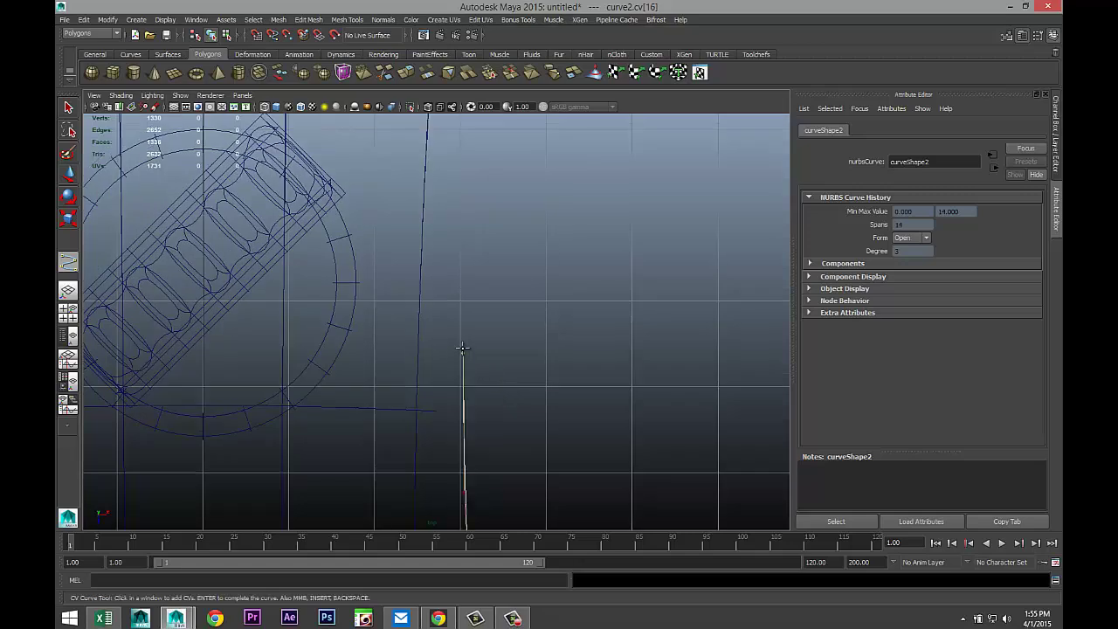
{"action": "left_click_drag", "start_coordinate": [465, 297], "coordinate": [450, 265]}
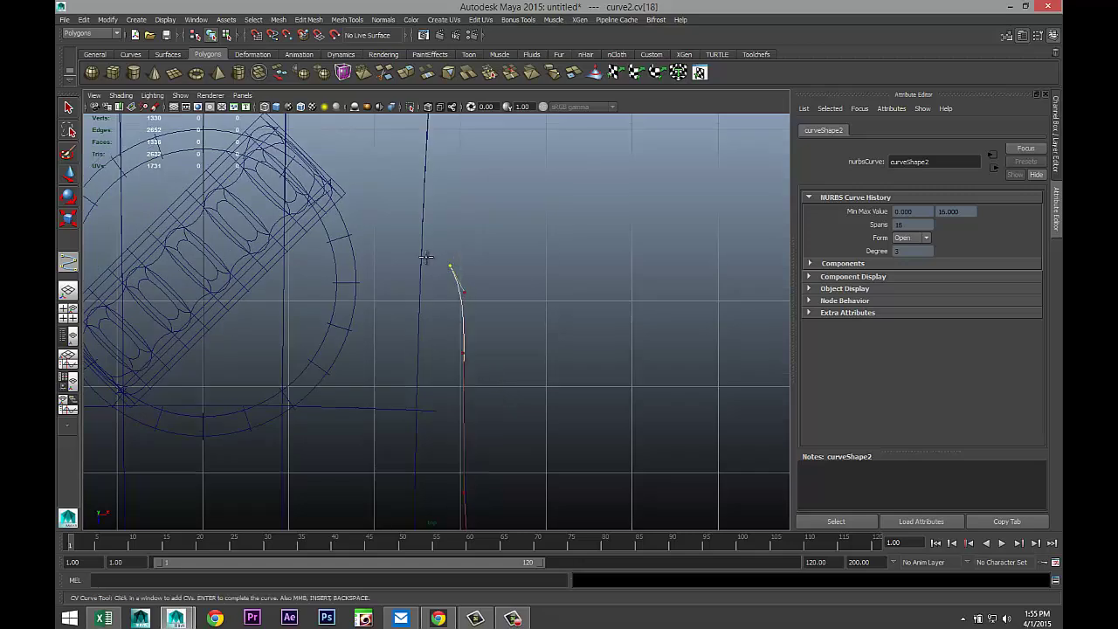
{"action": "left_click", "coordinate": [415, 253]}
{"action": "left_click", "coordinate": [374, 251]}
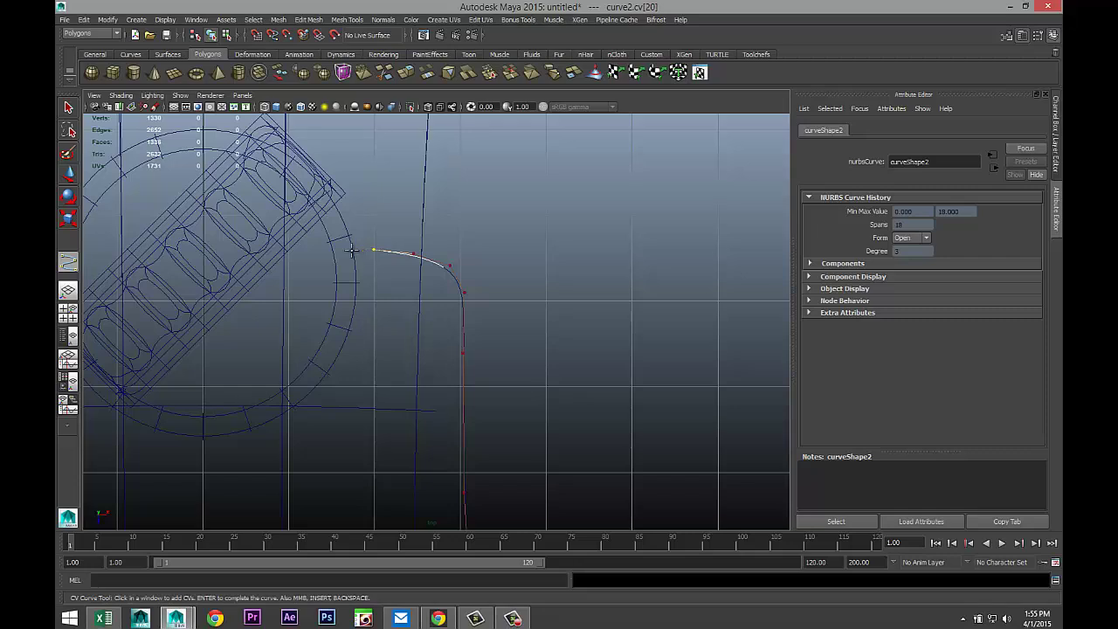
{"action": "left_click", "coordinate": [350, 251]}
{"action": "key", "text": "Return"}
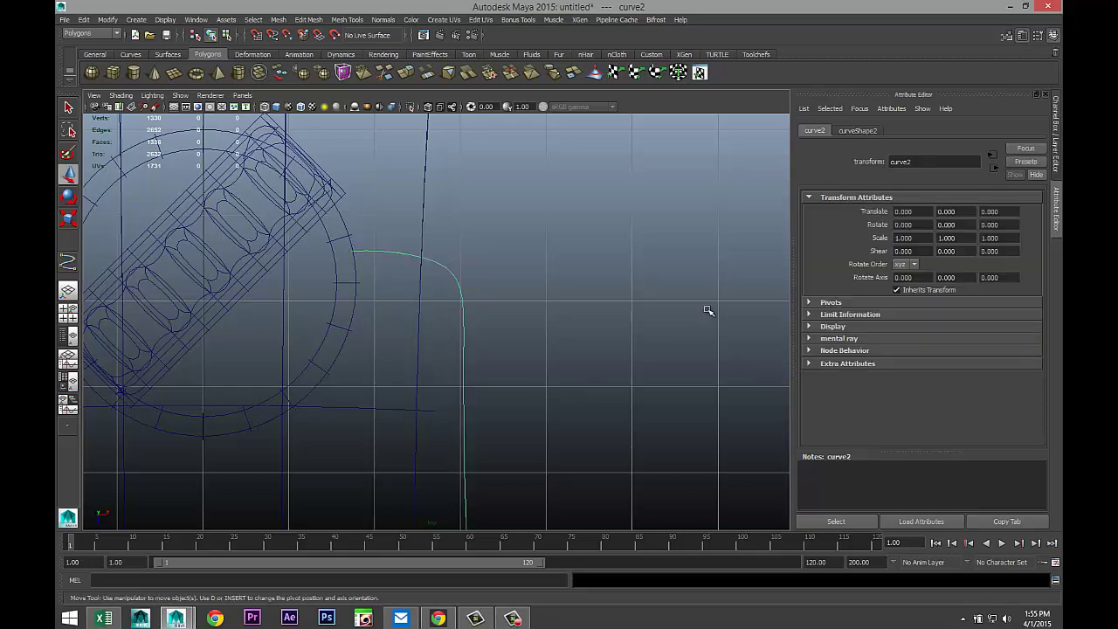
Raise both curves together about 7.4 units in Y, from the grid up to the capsule's height
{"action": "left_click", "coordinate": [69, 311]}
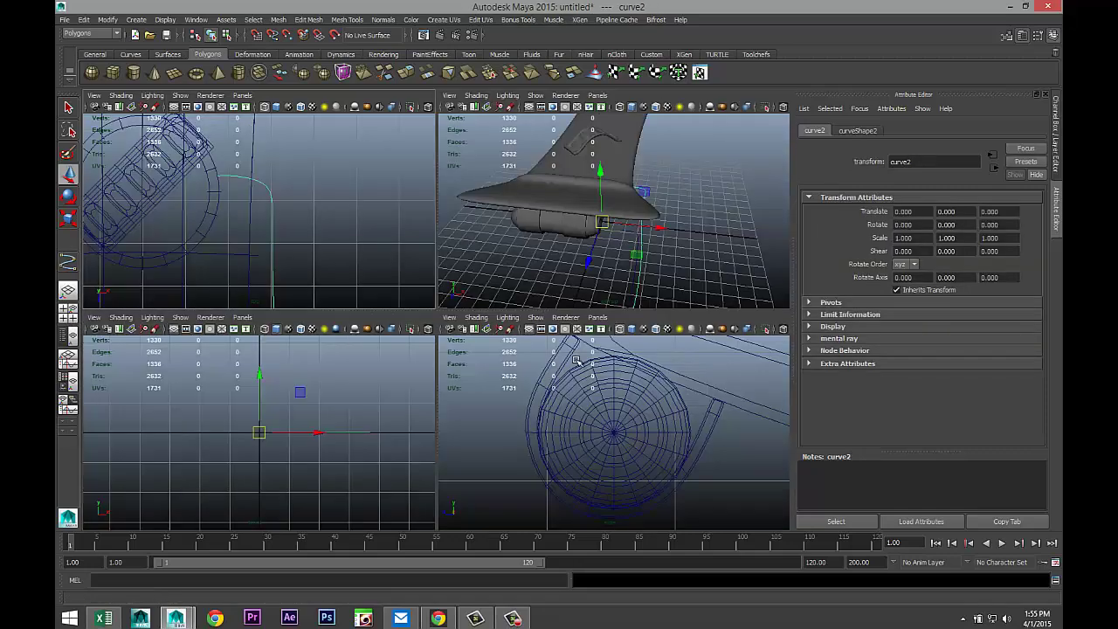
{"action": "key", "text": "space"}
{"action": "left_click_drag", "start_coordinate": [551, 319], "coordinate": [470, 425], "text": "alt"}
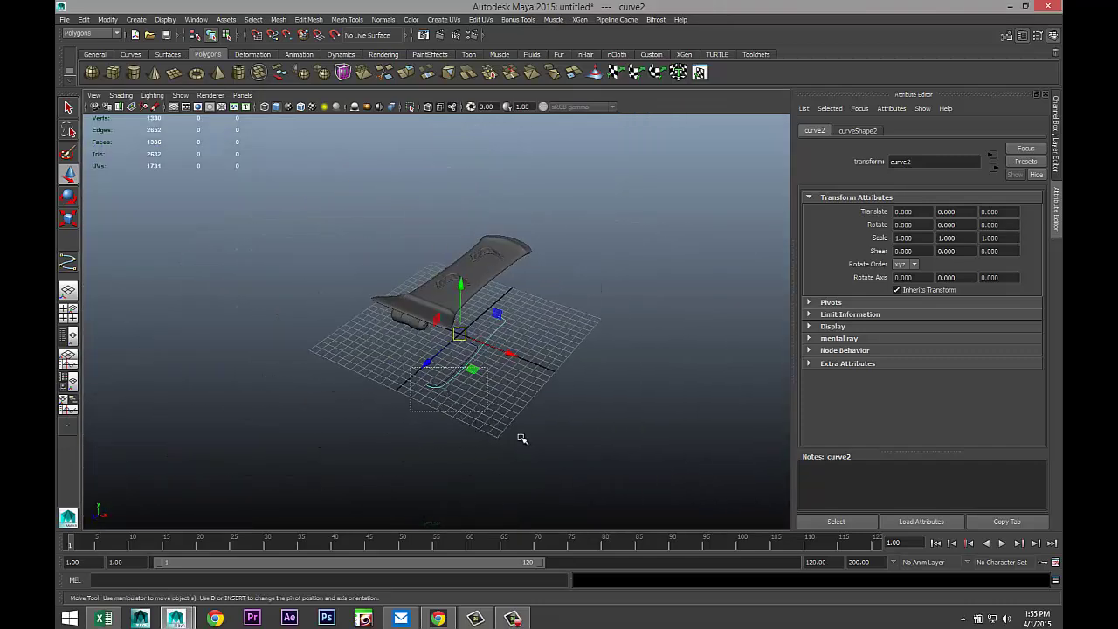
{"action": "scroll", "coordinate": [525, 451], "scroll_direction": "up", "scroll_amount": 3}
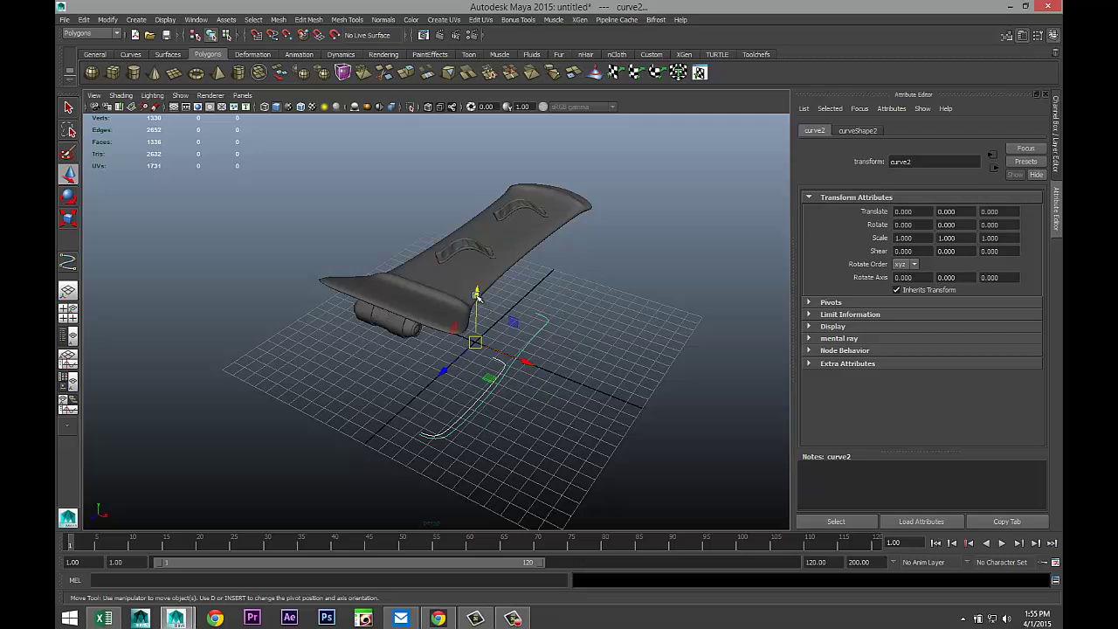
{"action": "left_click_drag", "start_coordinate": [477, 295], "coordinate": [480, 189]}
{"action": "scroll", "coordinate": [500, 299], "scroll_direction": "up", "scroll_amount": 3}
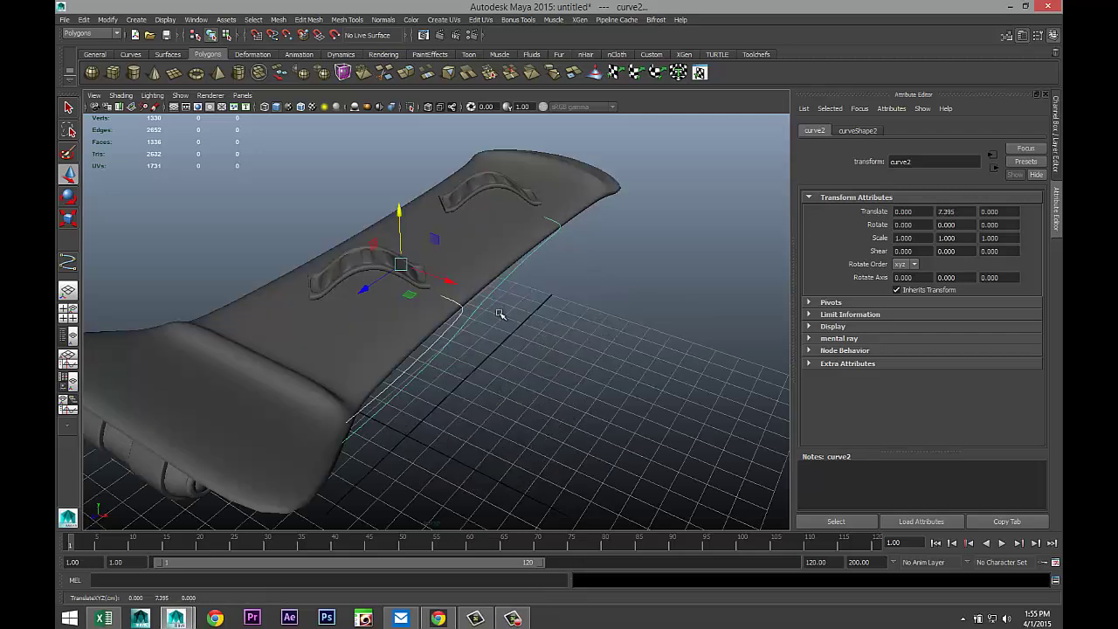
Shift both curves to 0.091 in Z to align their starting ends with the capsule's end ring
{"action": "left_click_drag", "start_coordinate": [439, 419], "coordinate": [394, 411], "text": "alt"}
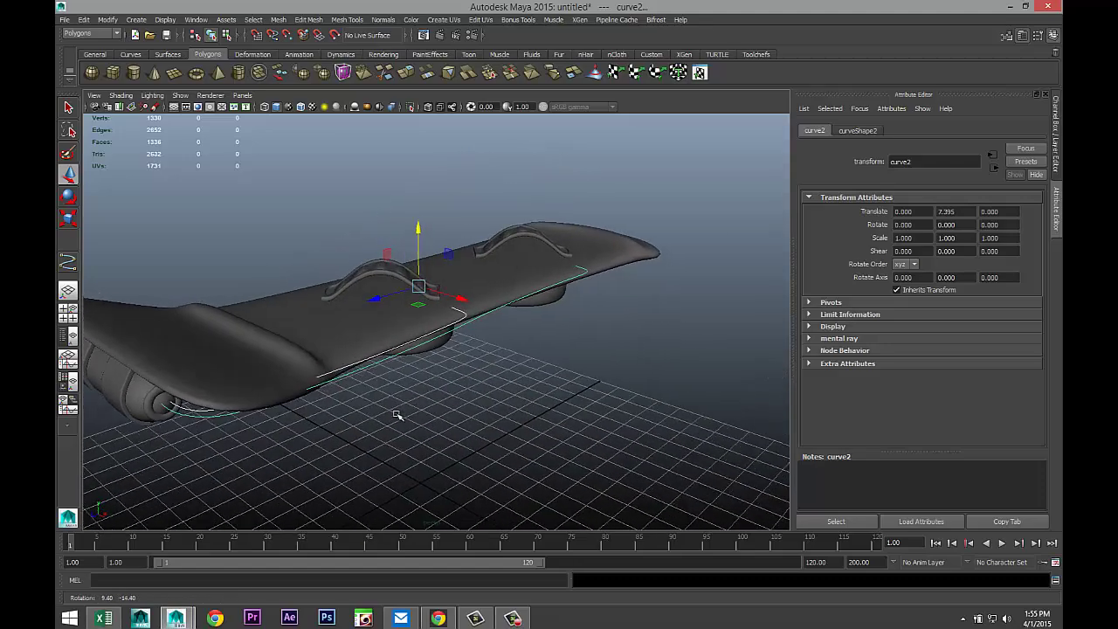
{"action": "middle_click_drag", "start_coordinate": [162, 412], "coordinate": [387, 407], "text": "alt"}
{"action": "scroll", "coordinate": [479, 446], "scroll_direction": "up", "scroll_amount": 4}
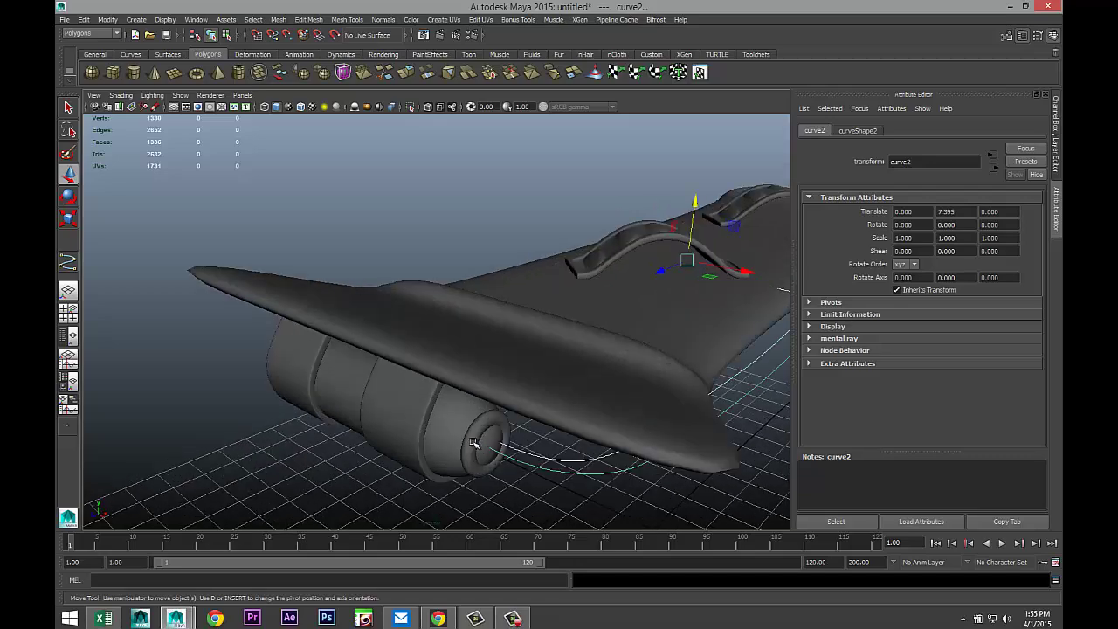
{"action": "left_click_drag", "start_coordinate": [499, 469], "coordinate": [619, 343], "text": "alt"}
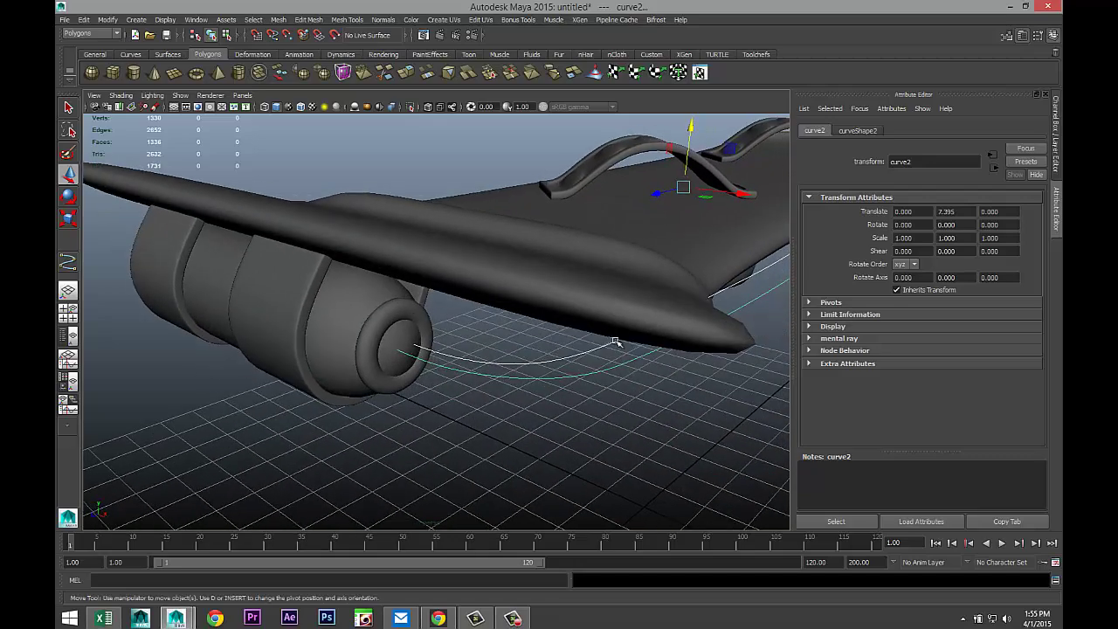
{"action": "left_click_drag", "start_coordinate": [656, 194], "coordinate": [654, 194]}
In the side view, lower the second curve's control vertices beyond the capsule end to the discs' mid-height, leaving the starting vertices in place
{"action": "left_click_drag", "start_coordinate": [674, 317], "coordinate": [661, 332], "text": "alt"}
{"action": "scroll", "coordinate": [663, 339], "scroll_direction": "down", "scroll_amount": 5}
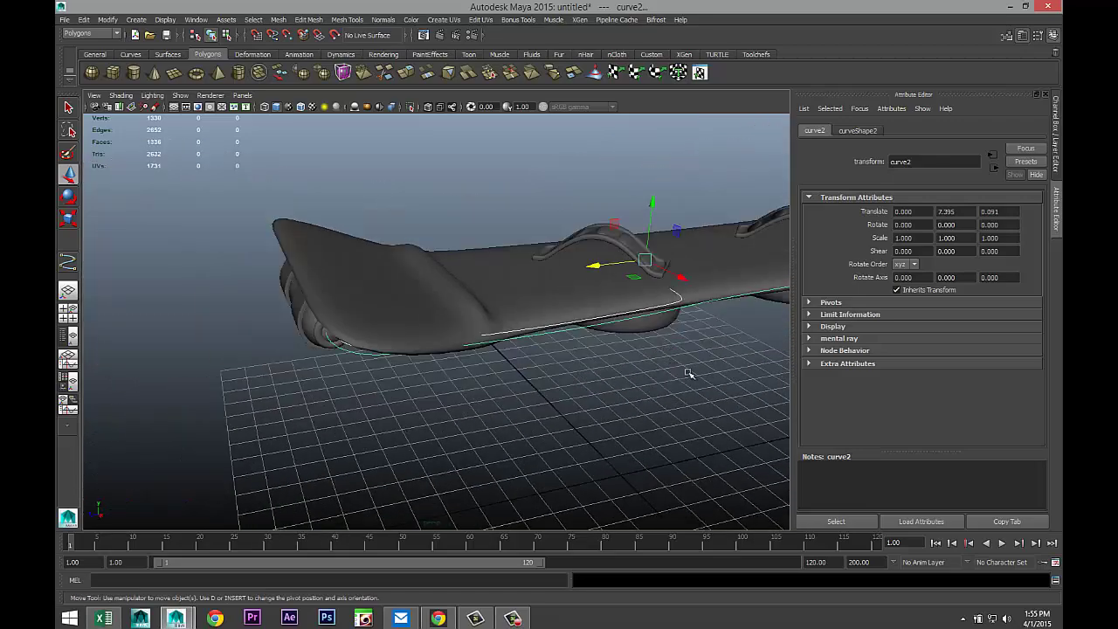
{"action": "middle_click_drag", "start_coordinate": [687, 373], "coordinate": [591, 386], "text": "alt"}
{"action": "left_click_drag", "start_coordinate": [590, 386], "coordinate": [493, 392], "text": "alt"}
{"action": "middle_click_drag", "start_coordinate": [493, 393], "coordinate": [550, 410], "text": "alt"}
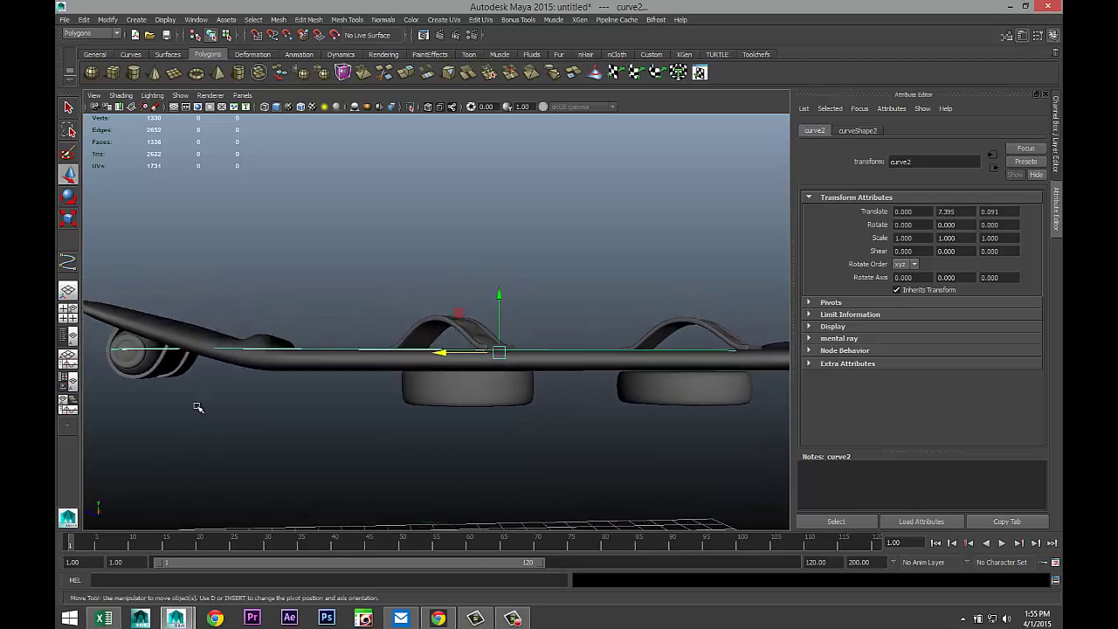
{"action": "left_click", "coordinate": [72, 319]}
{"action": "key", "text": "space"}
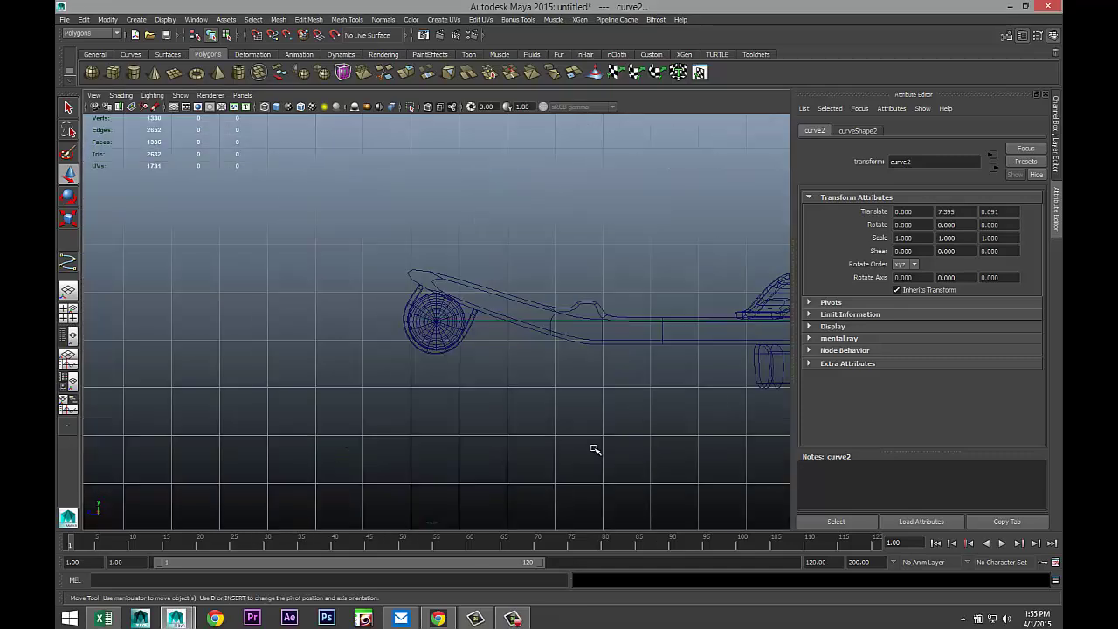
{"action": "scroll", "coordinate": [579, 446], "scroll_direction": "down", "scroll_amount": 1}
{"action": "middle_click_drag", "start_coordinate": [629, 439], "coordinate": [544, 483], "text": "alt"}
{"action": "scroll", "coordinate": [545, 485], "scroll_direction": "up", "scroll_amount": 2}
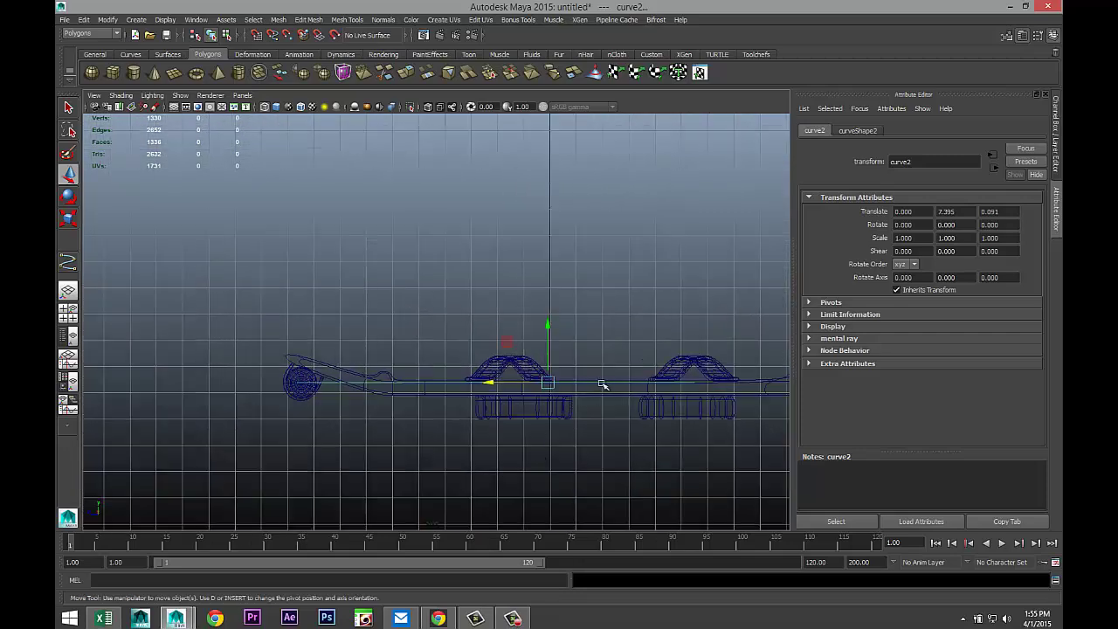
{"action": "right_click_drag", "start_coordinate": [605, 383], "coordinate": [559, 389]}
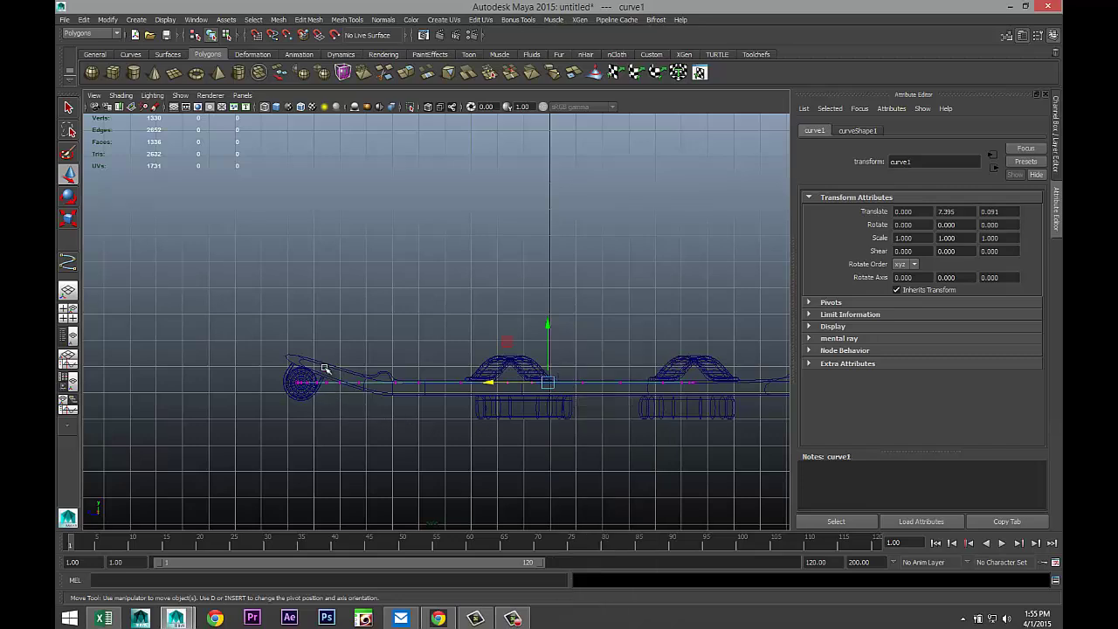
{"action": "left_click_drag", "start_coordinate": [334, 346], "coordinate": [758, 457]}
{"action": "left_click_drag", "start_coordinate": [516, 325], "coordinate": [523, 350]}
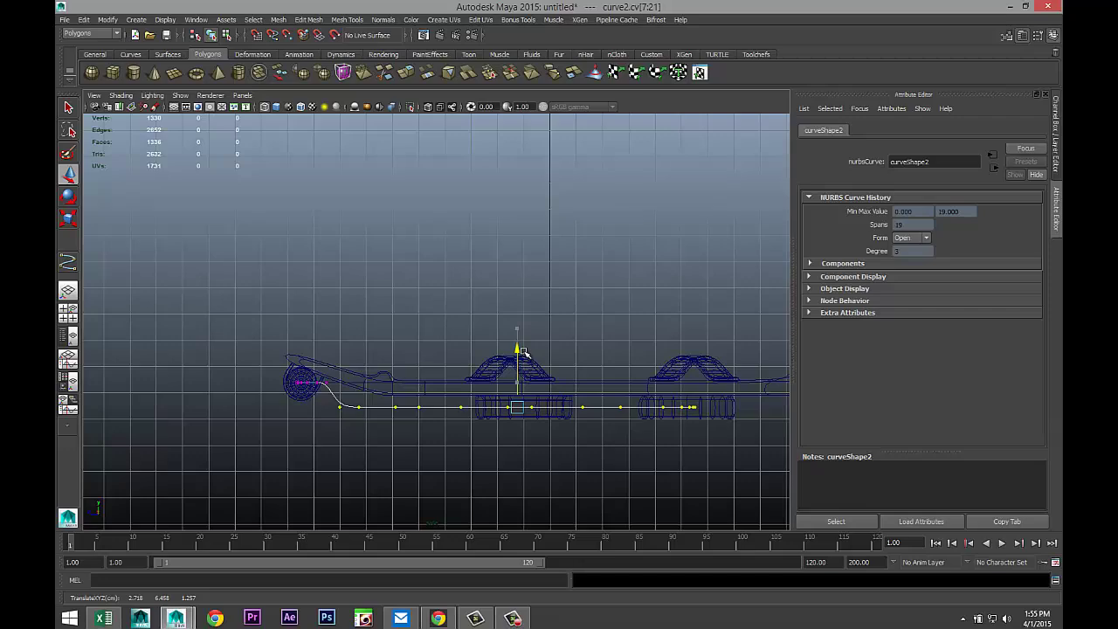
Lower the first curve's control vertices beyond the capsule, including its end vertices, to the height of the nearer disc in the side view
{"action": "left_click", "coordinate": [69, 313]}
{"action": "key", "text": "space"}
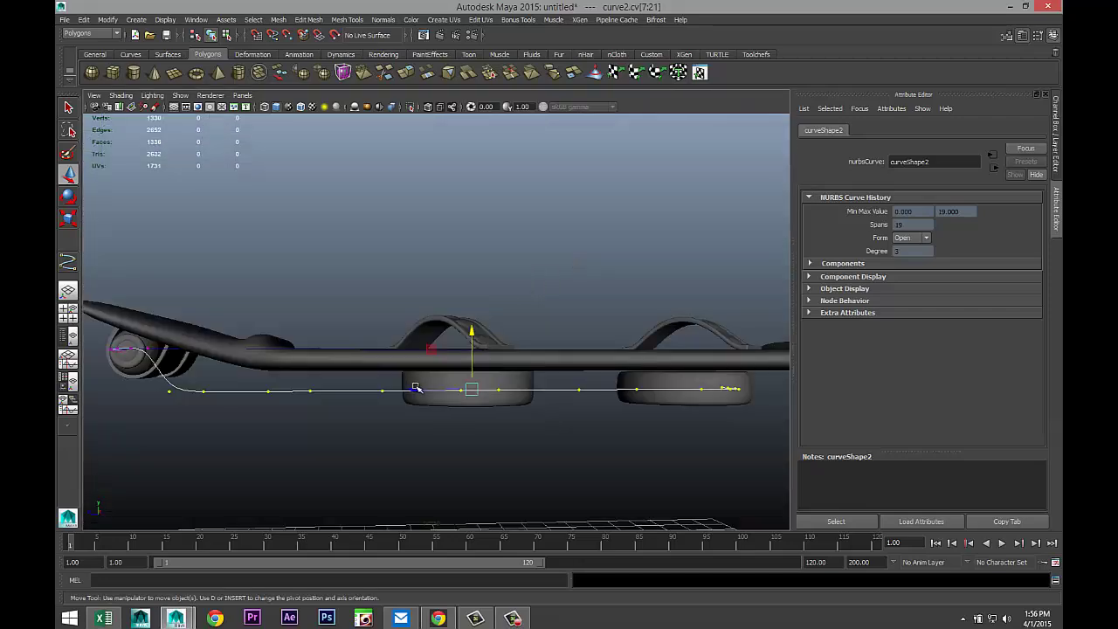
{"action": "left_click_drag", "start_coordinate": [416, 387], "coordinate": [477, 403], "text": "alt"}
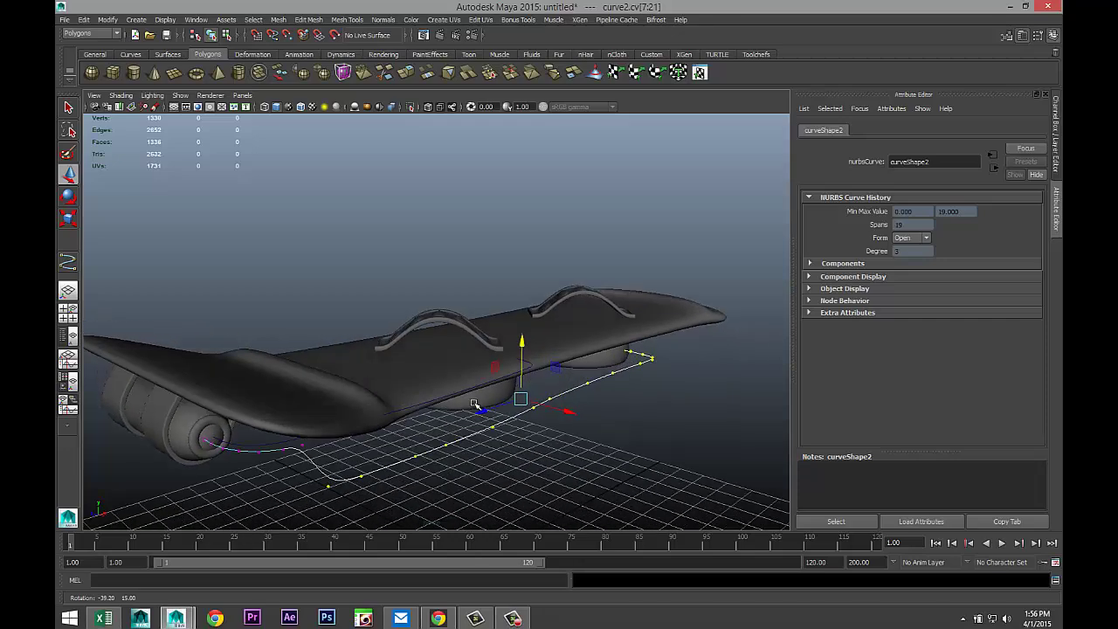
{"action": "left_click", "coordinate": [407, 408]}
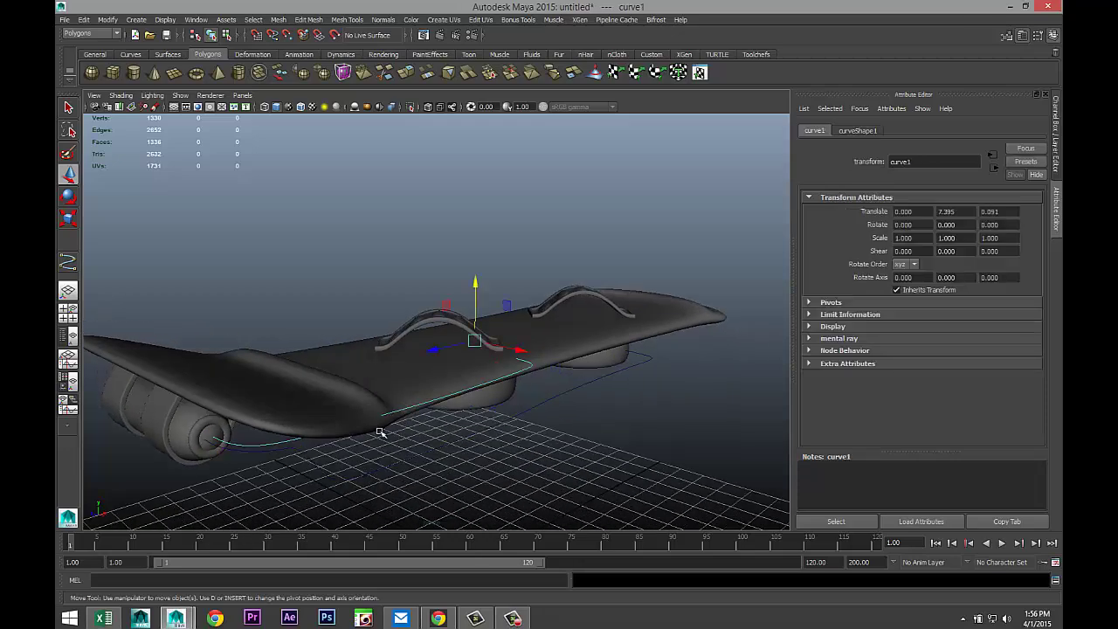
{"action": "left_click", "coordinate": [67, 312]}
{"action": "key", "text": "space"}
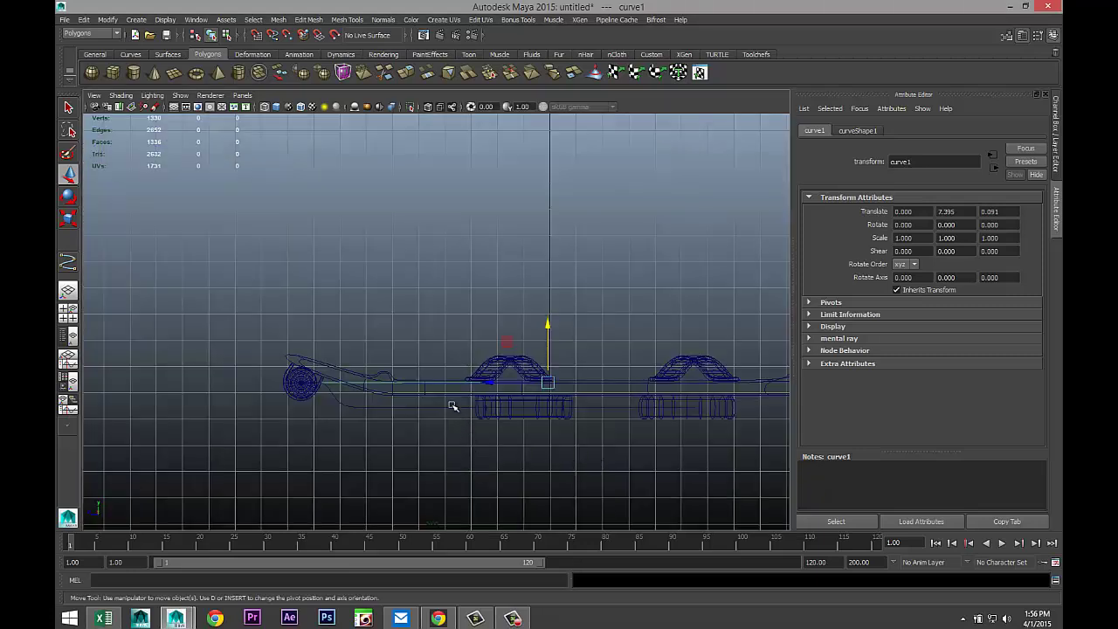
{"action": "right_click_drag", "start_coordinate": [437, 385], "coordinate": [388, 384]}
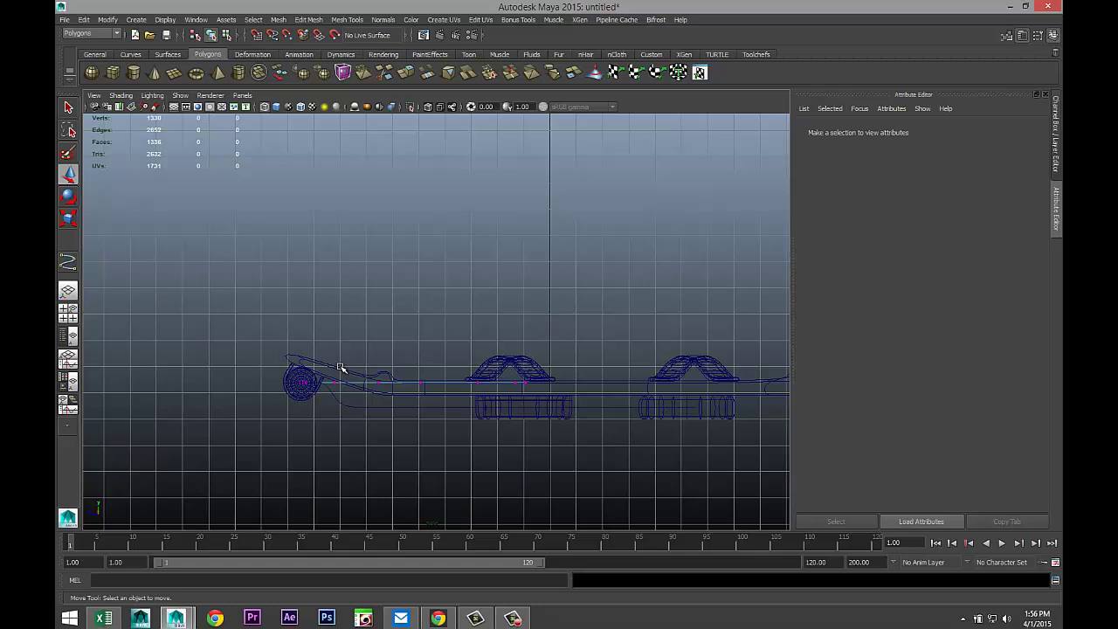
{"action": "left_click_drag", "start_coordinate": [344, 367], "coordinate": [529, 414]}
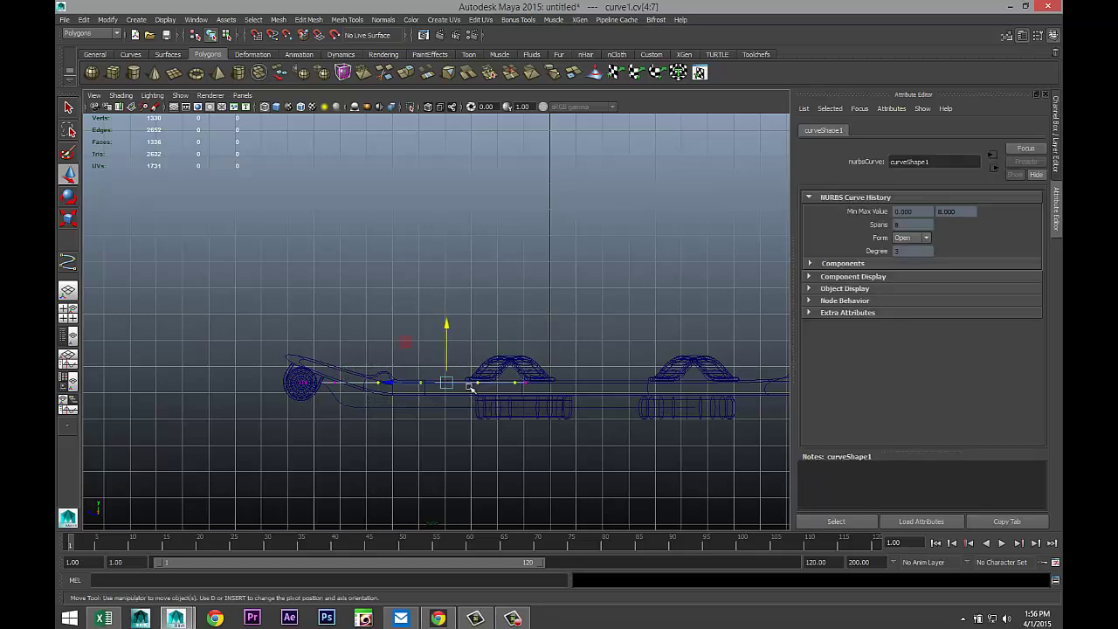
{"action": "left_click_drag", "start_coordinate": [446, 328], "coordinate": [446, 344]}
{"action": "key", "text": "ctrl+z"}
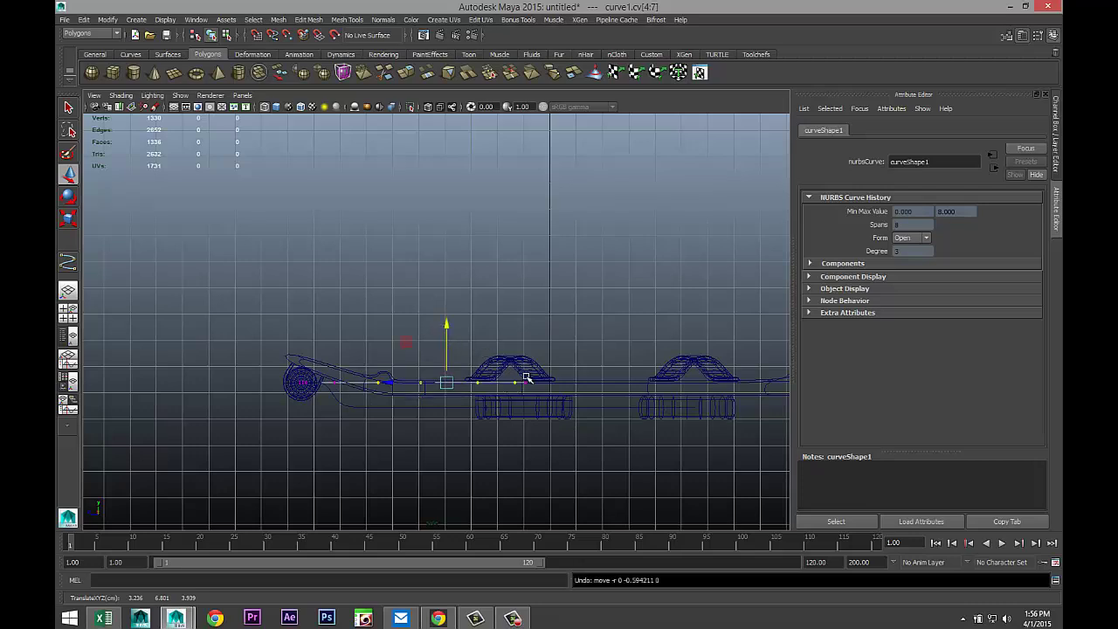
{"action": "left_click_drag", "start_coordinate": [524, 377], "coordinate": [532, 392], "text": "shift"}
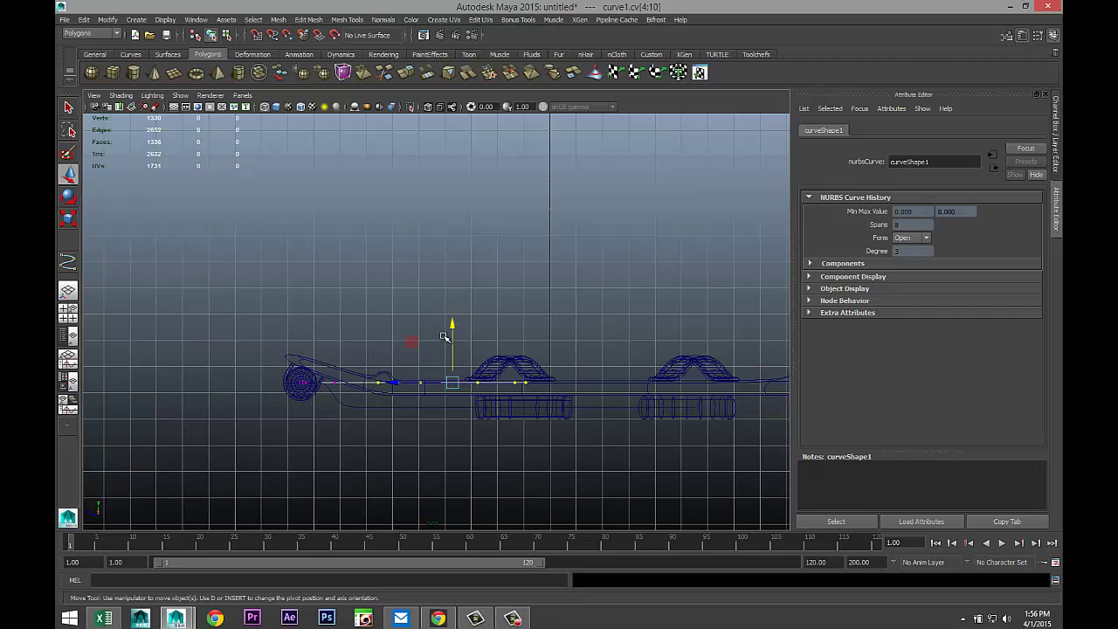
{"action": "left_click_drag", "start_coordinate": [451, 324], "coordinate": [449, 344]}
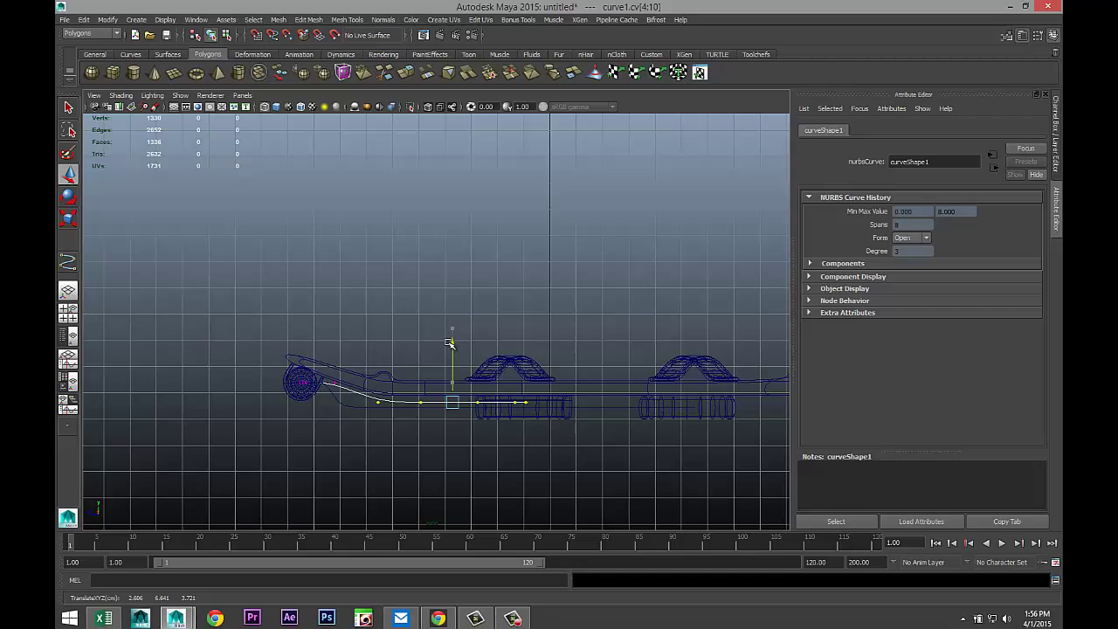
Create a small NURBS circle on the empty grid beside the board as the tube profile
{"action": "left_click", "coordinate": [68, 312]}
{"action": "key", "text": "space"}
{"action": "left_click_drag", "start_coordinate": [475, 363], "coordinate": [531, 366], "text": "alt"}
{"action": "left_click", "coordinate": [612, 404]}
{"action": "left_click_drag", "start_coordinate": [611, 404], "coordinate": [520, 348], "text": "alt"}
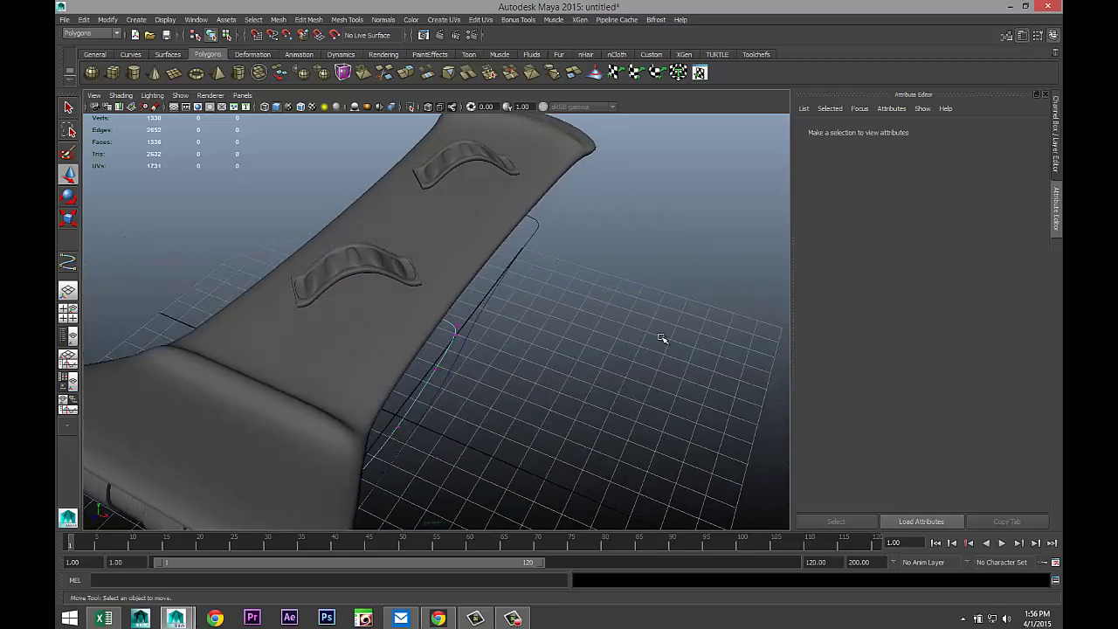
{"action": "left_click", "coordinate": [480, 310]}
{"action": "left_click", "coordinate": [433, 370]}
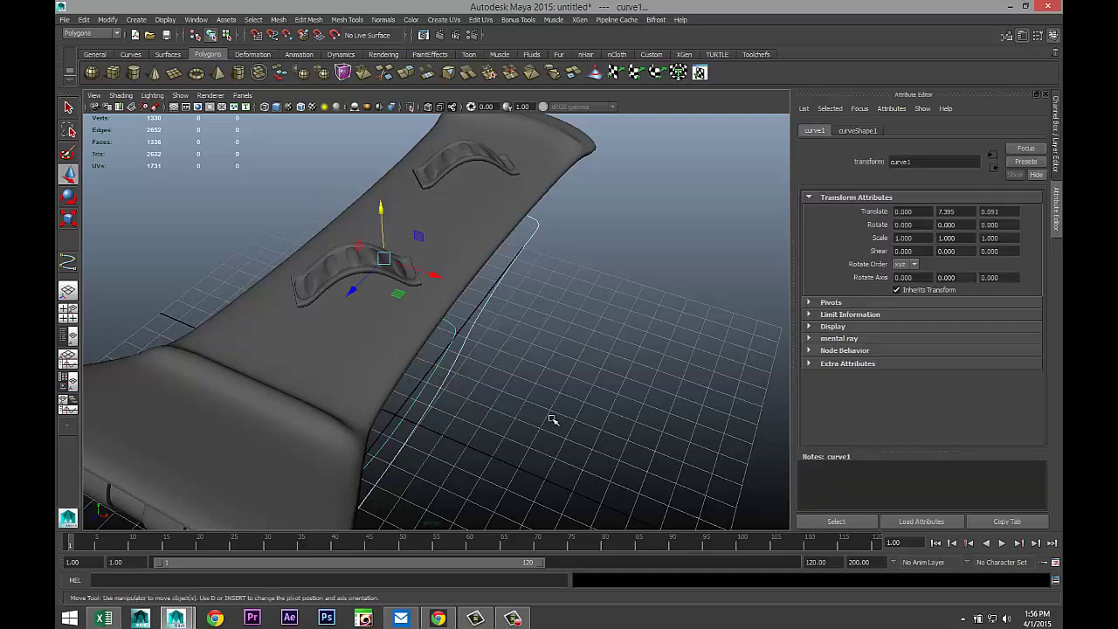
{"action": "left_click", "coordinate": [138, 20]}
{"action": "mouse_move", "coordinate": [198, 40]}
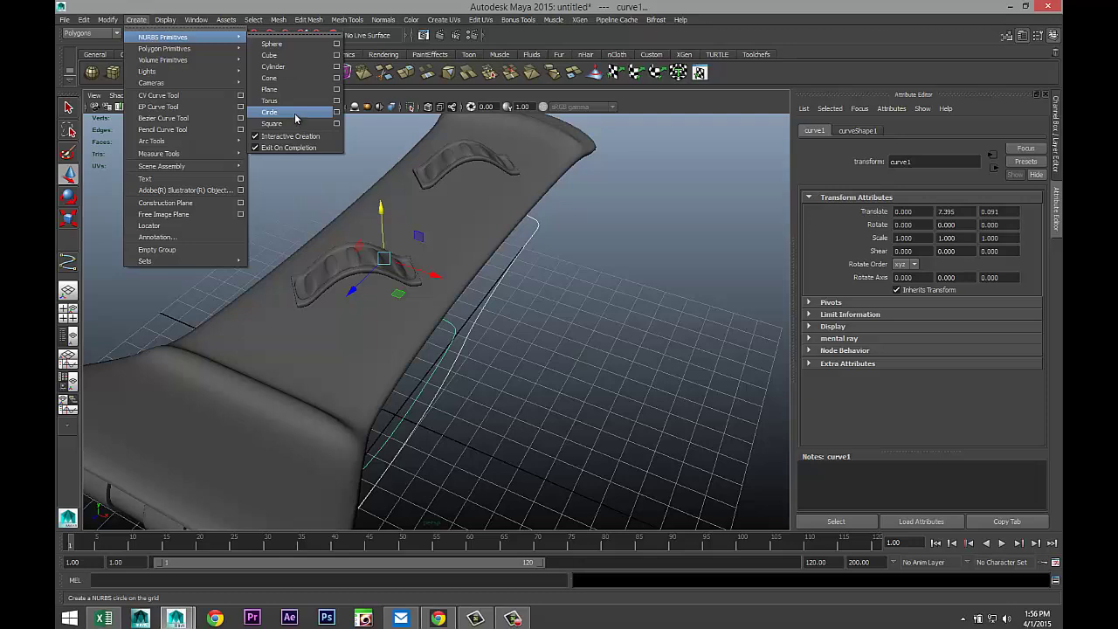
{"action": "left_click", "coordinate": [271, 113]}
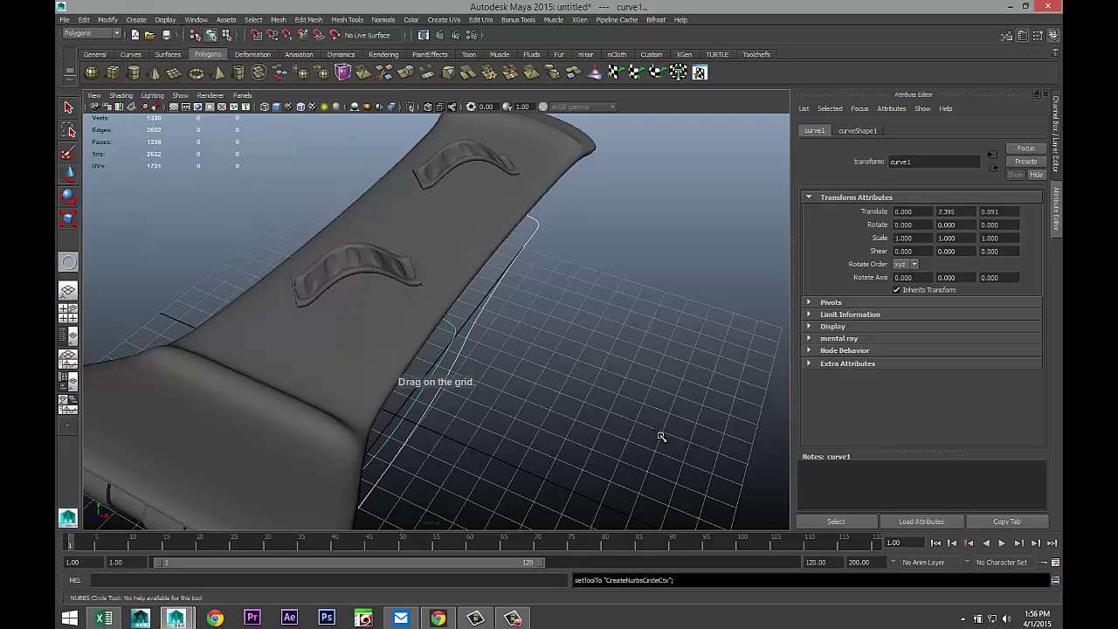
{"action": "left_click_drag", "start_coordinate": [659, 434], "coordinate": [653, 429]}
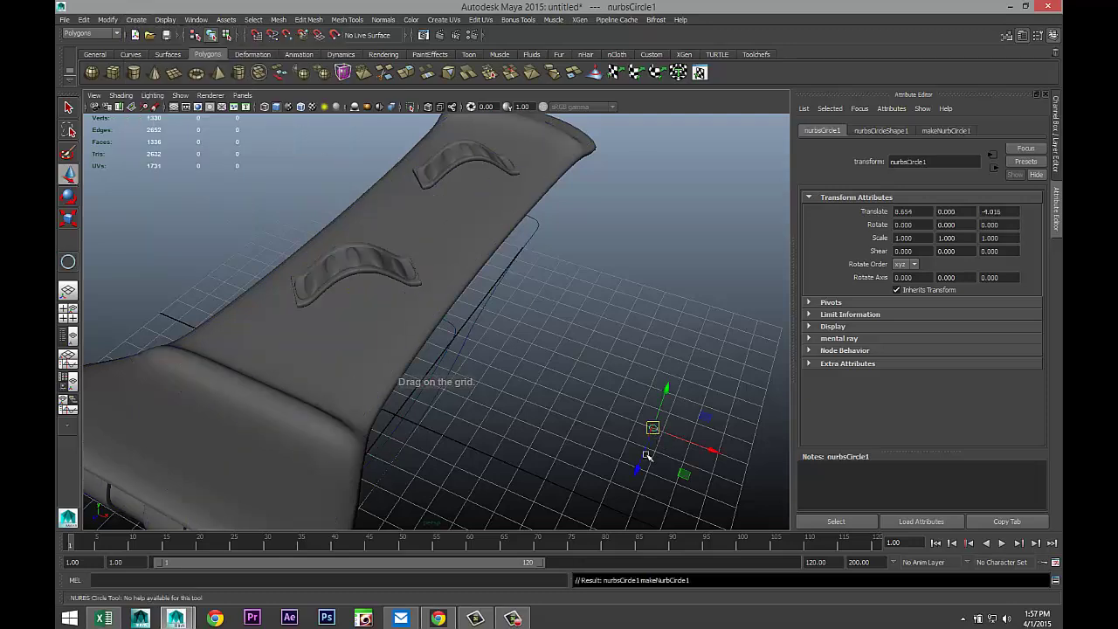
Extrude the circle along the second curve as a NURBS tube, with the result at path, component pivot and profile normal orientation
{"action": "left_click", "coordinate": [474, 327]}
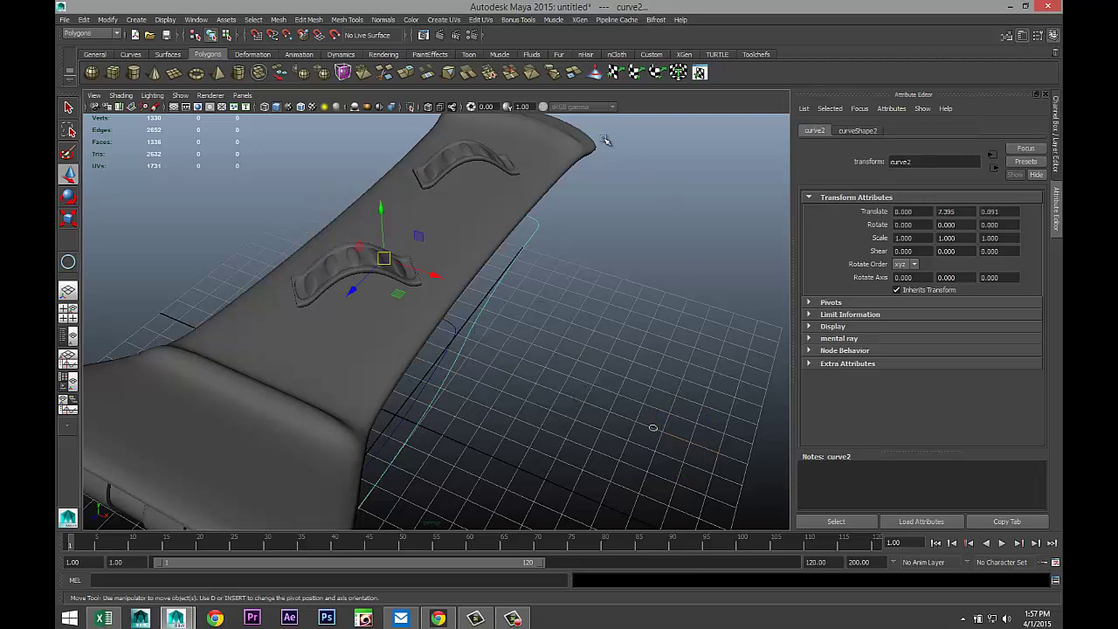
{"action": "left_click", "coordinate": [112, 34]}
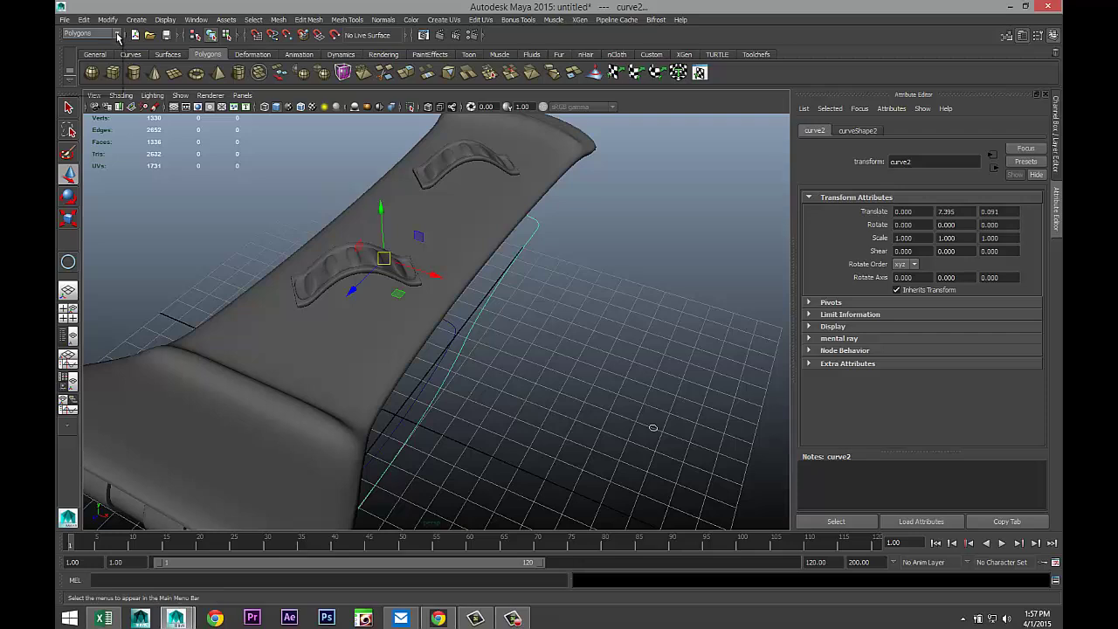
{"action": "left_click", "coordinate": [111, 59]}
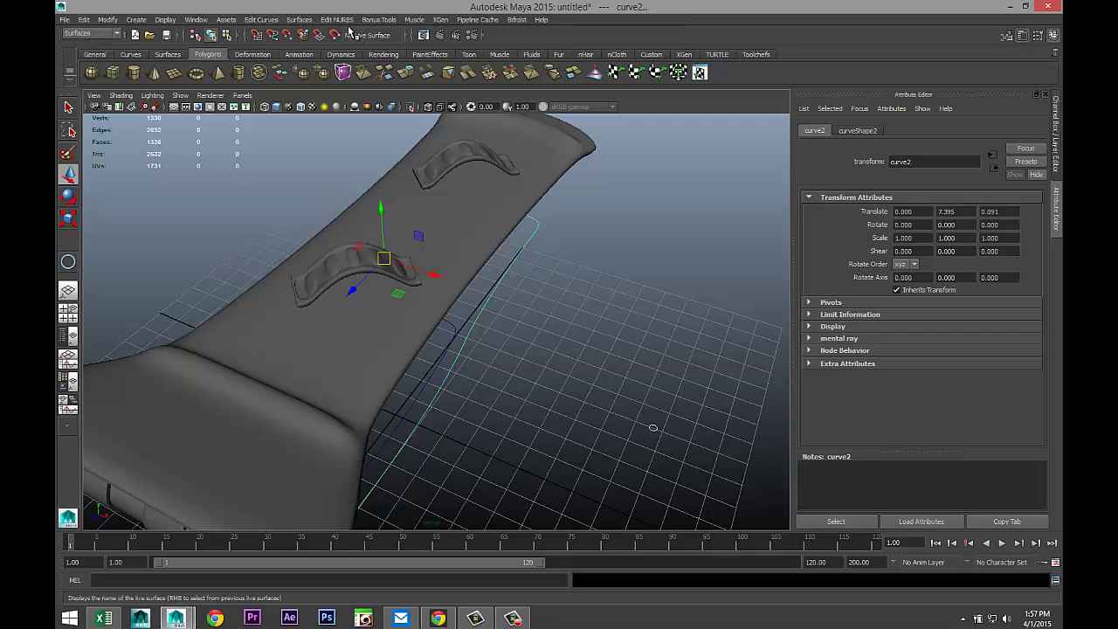
{"action": "left_click", "coordinate": [301, 20]}
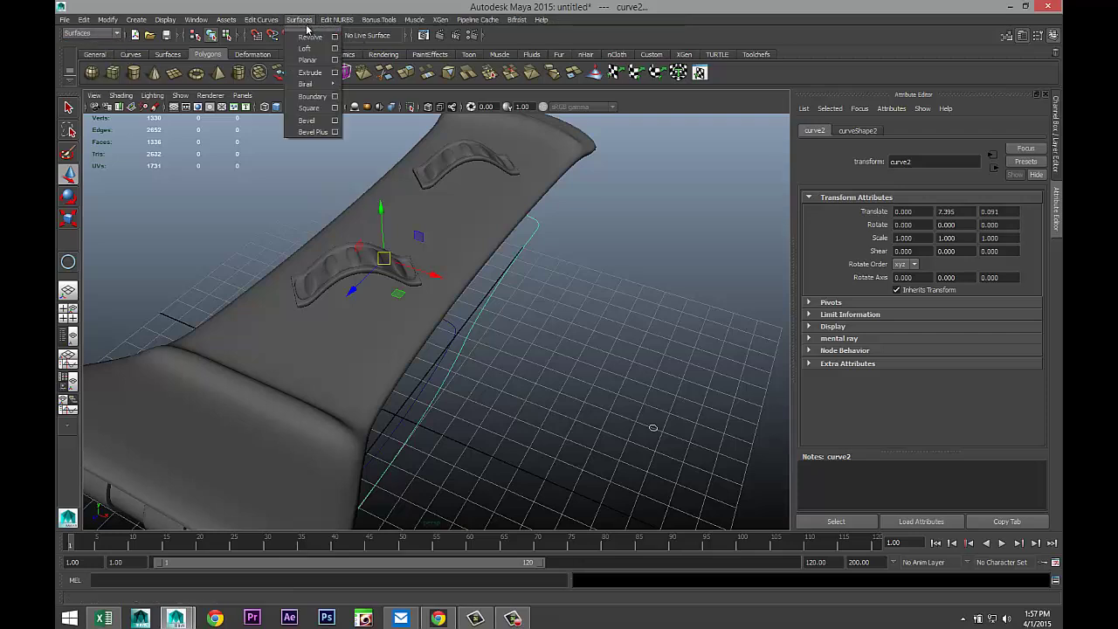
{"action": "left_click", "coordinate": [335, 73]}
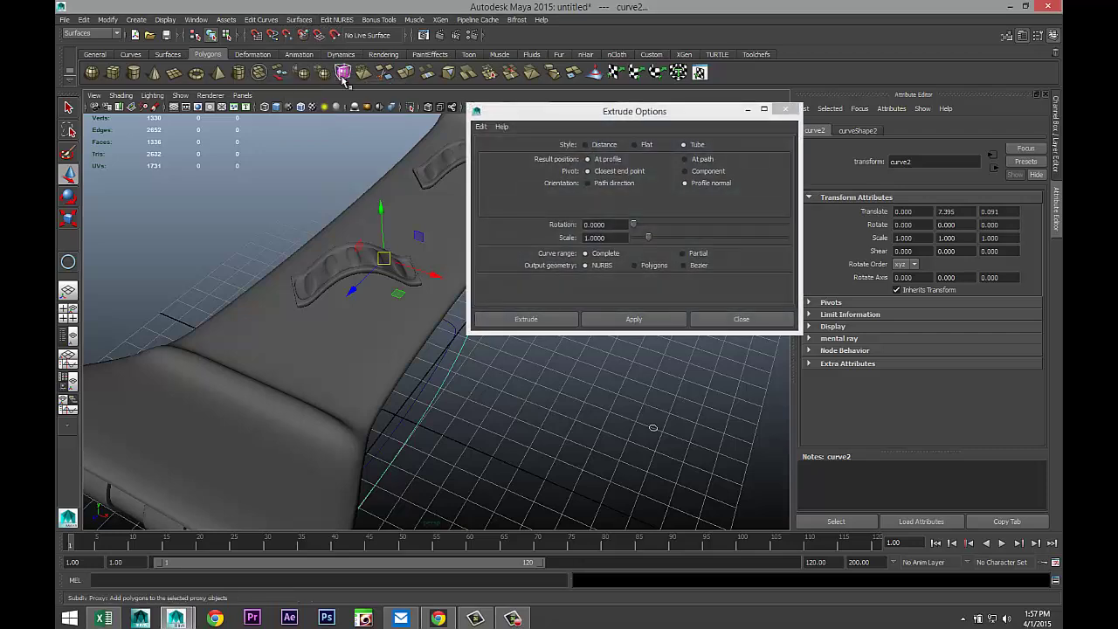
{"action": "left_click", "coordinate": [485, 128]}
{"action": "left_click", "coordinate": [500, 155]}
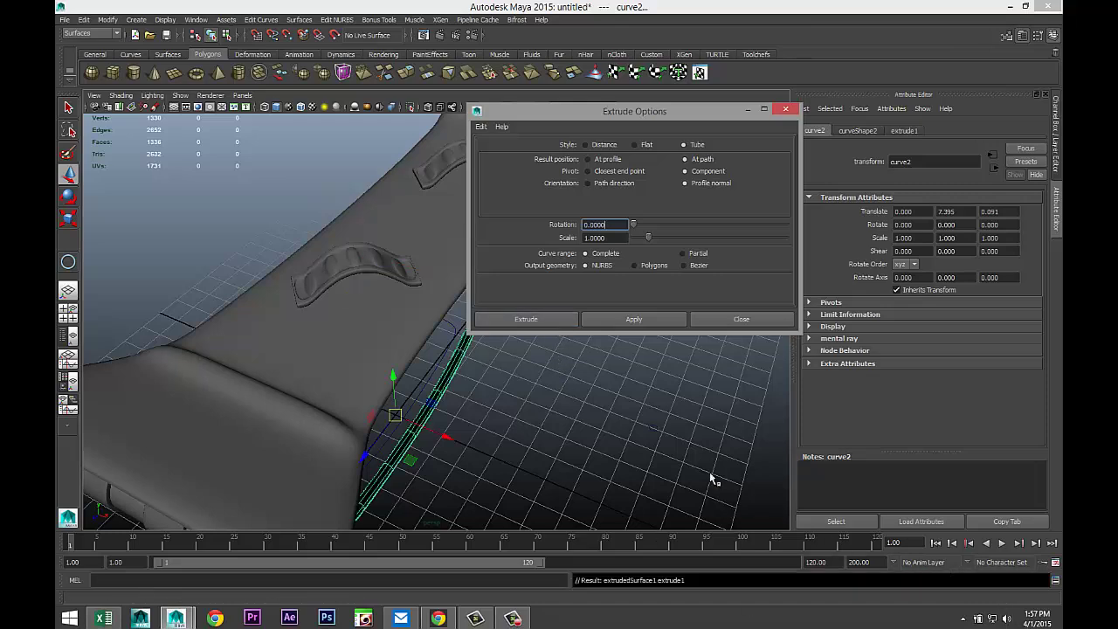
{"action": "left_click", "coordinate": [749, 111]}
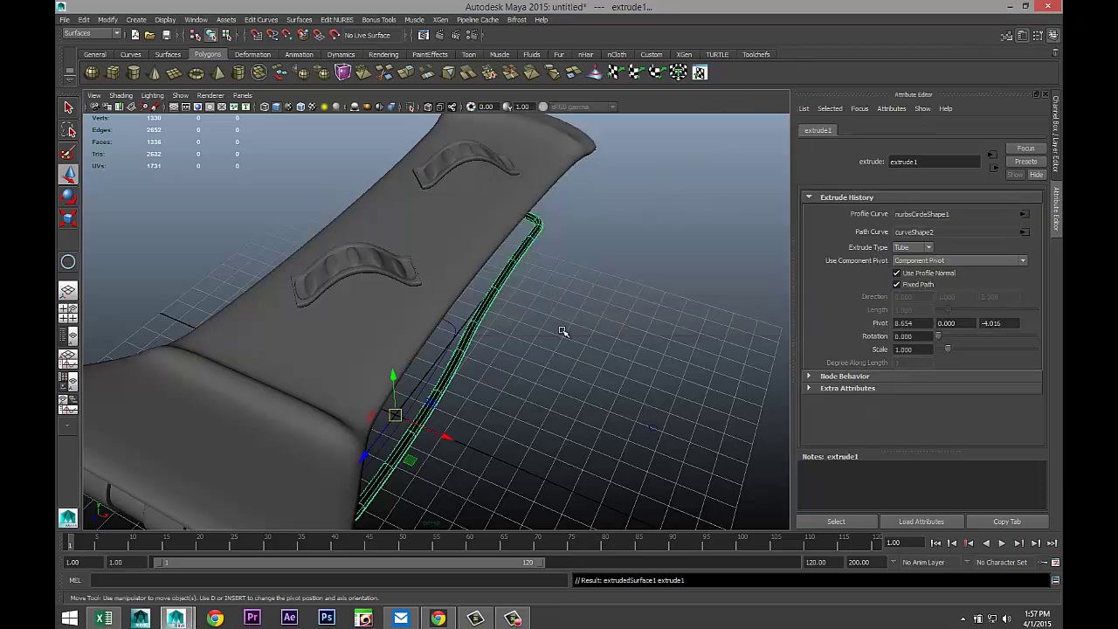
Scale the profile circle uniformly to about 0.391 to thin the extruded tube
{"action": "left_click_drag", "start_coordinate": [561, 324], "coordinate": [518, 374], "text": "alt"}
{"action": "middle_click_drag", "start_coordinate": [519, 379], "coordinate": [453, 339], "text": "alt"}
{"action": "left_click_drag", "start_coordinate": [468, 370], "coordinate": [596, 507]}
{"action": "scroll", "coordinate": [574, 482], "scroll_direction": "up", "scroll_amount": 3}
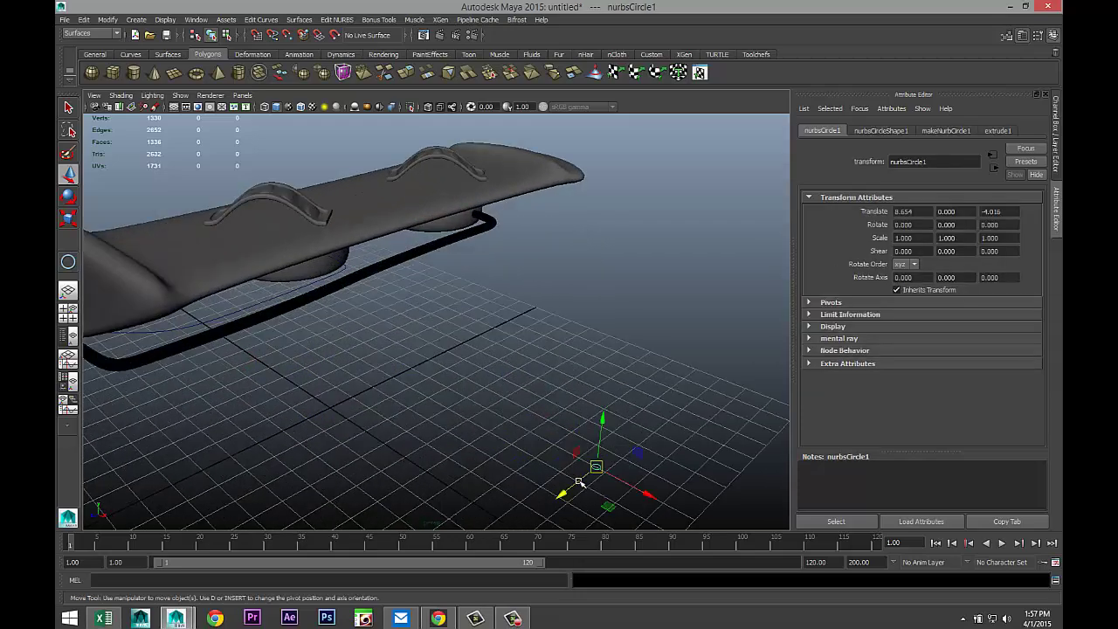
{"action": "key", "text": "r"}
{"action": "left_click_drag", "start_coordinate": [596, 469], "coordinate": [594, 467]}
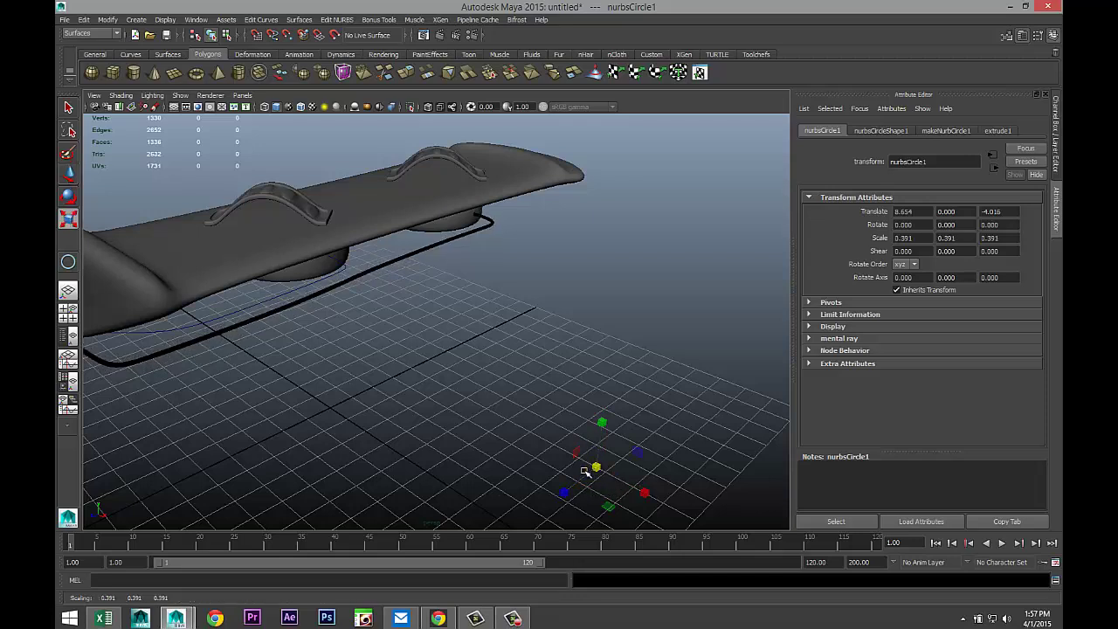
Extrude the profile circle along the first curve as a second NURBS tube with the same extrude settings
{"action": "scroll", "coordinate": [425, 449], "scroll_direction": "down", "scroll_amount": 3}
{"action": "left_click_drag", "start_coordinate": [375, 451], "coordinate": [410, 416], "text": "alt"}
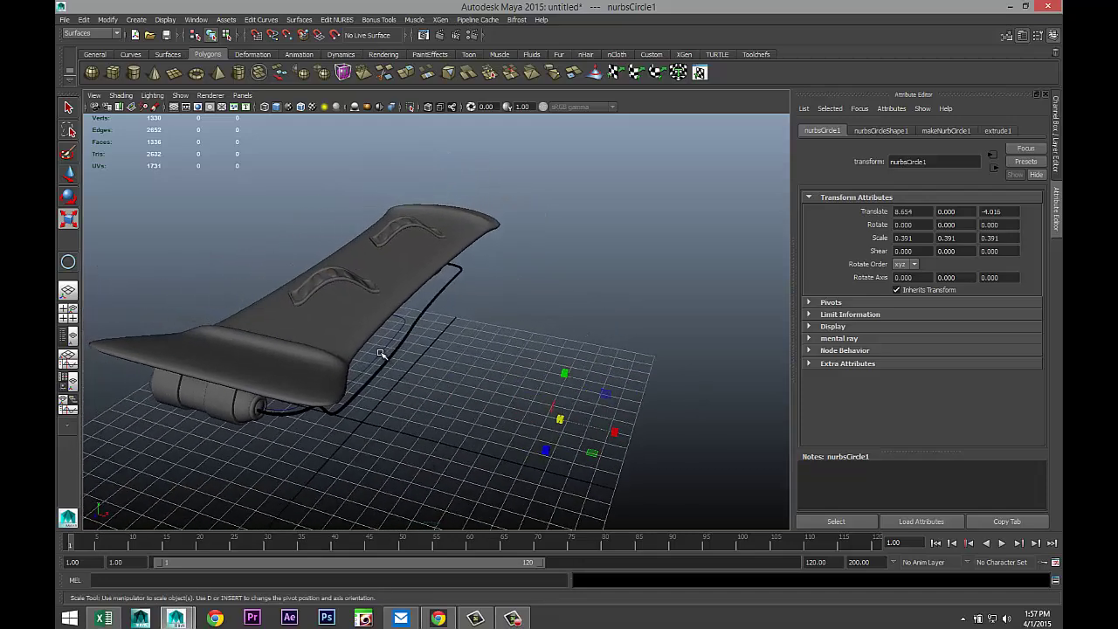
{"action": "left_click", "coordinate": [381, 353]}
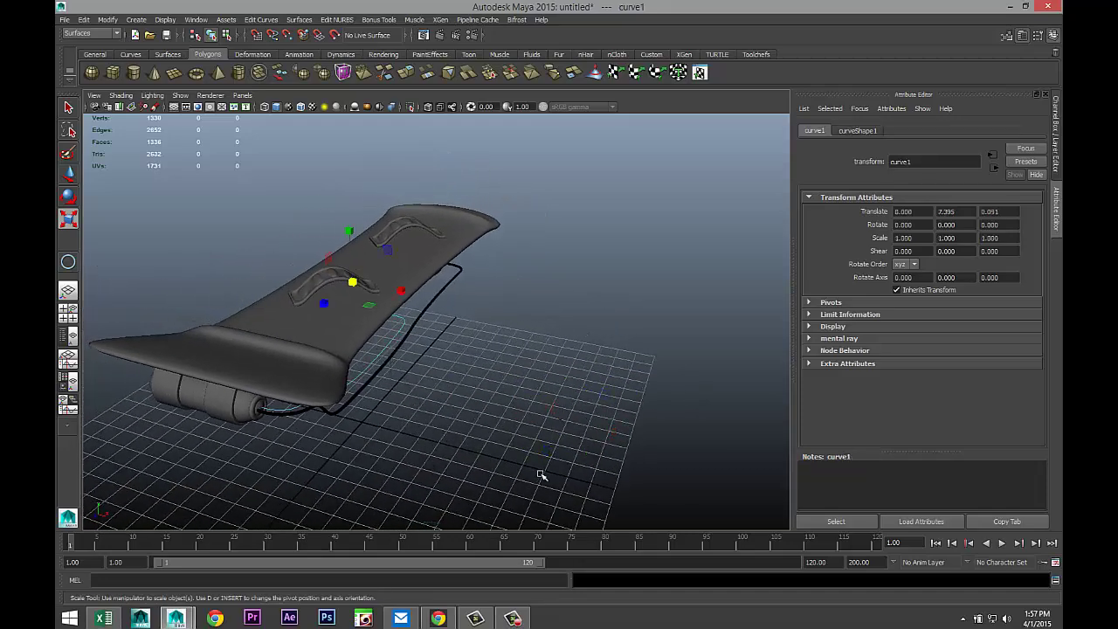
{"action": "left_click", "coordinate": [555, 388]}
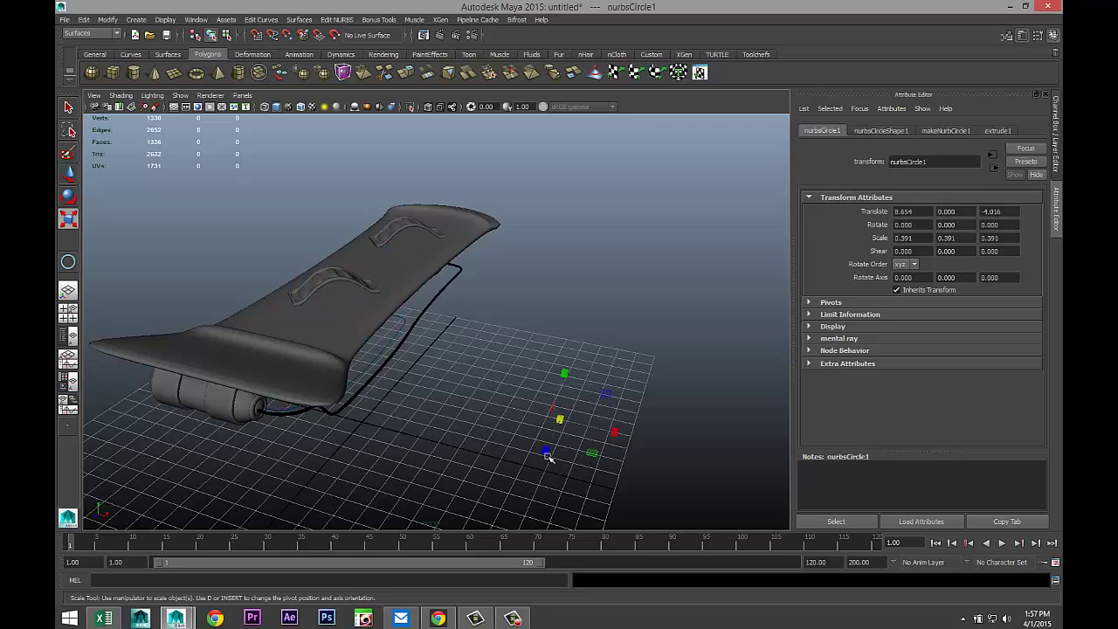
{"action": "left_click", "coordinate": [547, 326]}
{"action": "left_click_drag", "start_coordinate": [531, 354], "coordinate": [584, 483]}
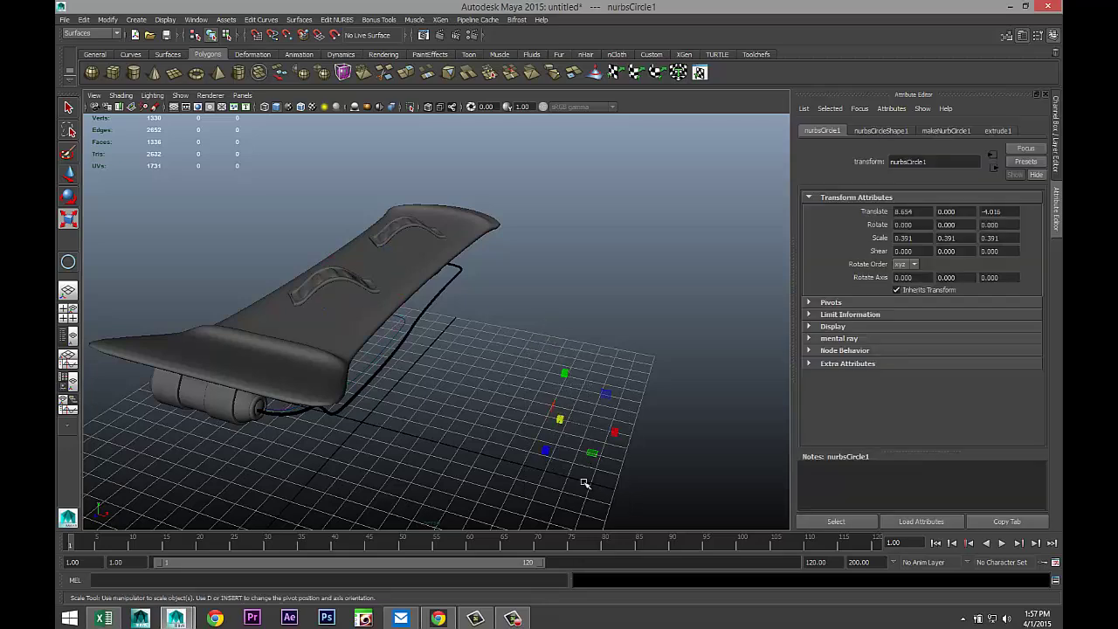
{"action": "left_click", "coordinate": [381, 350]}
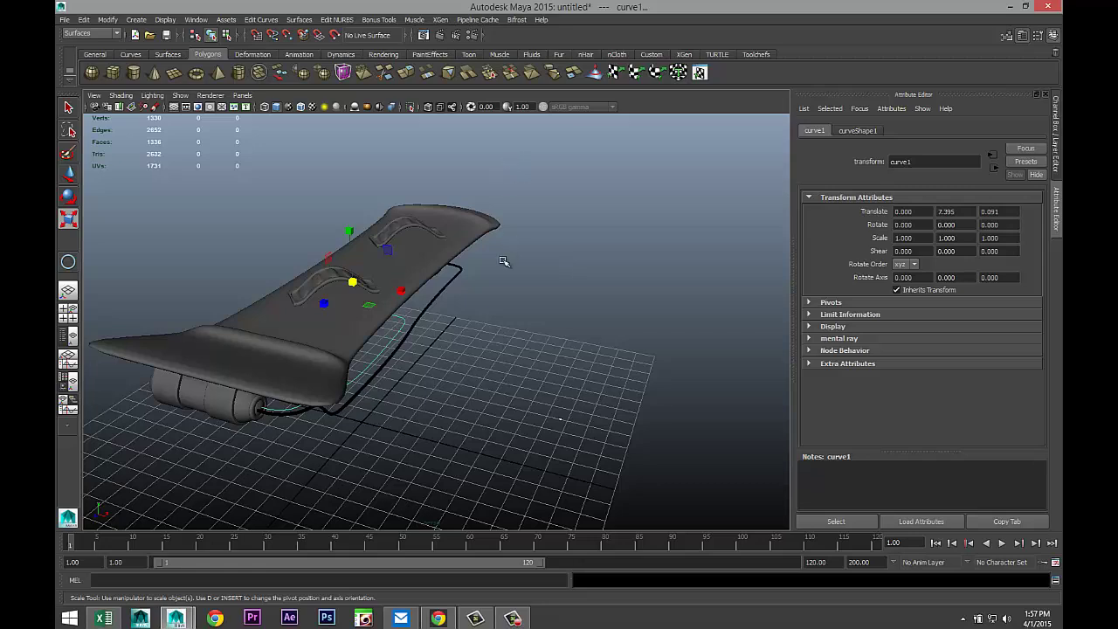
{"action": "key", "text": "g"}
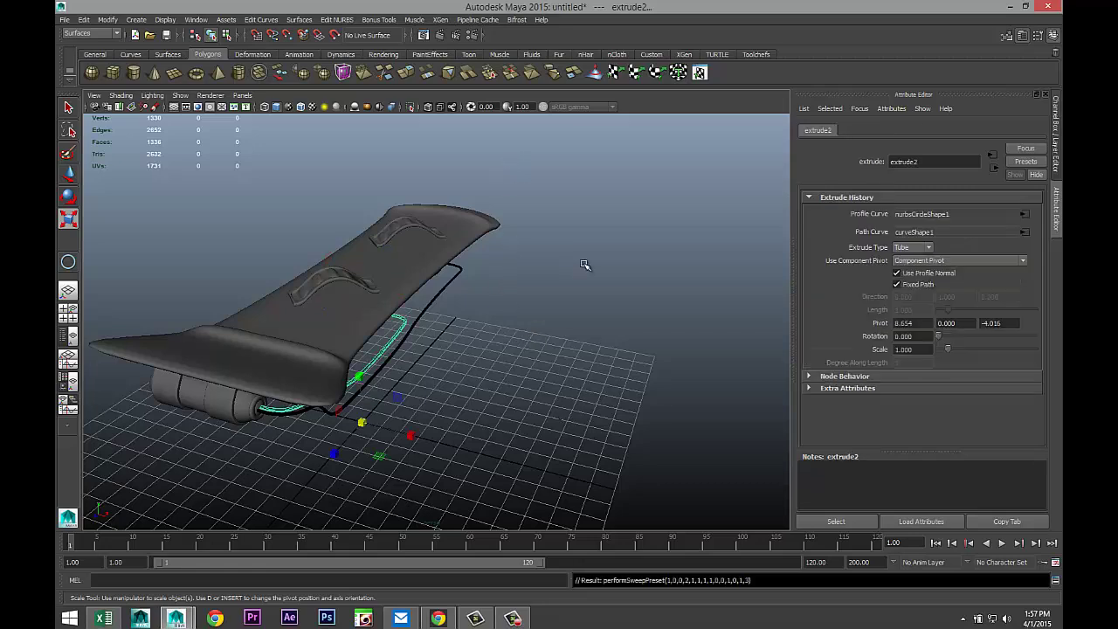
{"action": "left_click", "coordinate": [565, 284]}
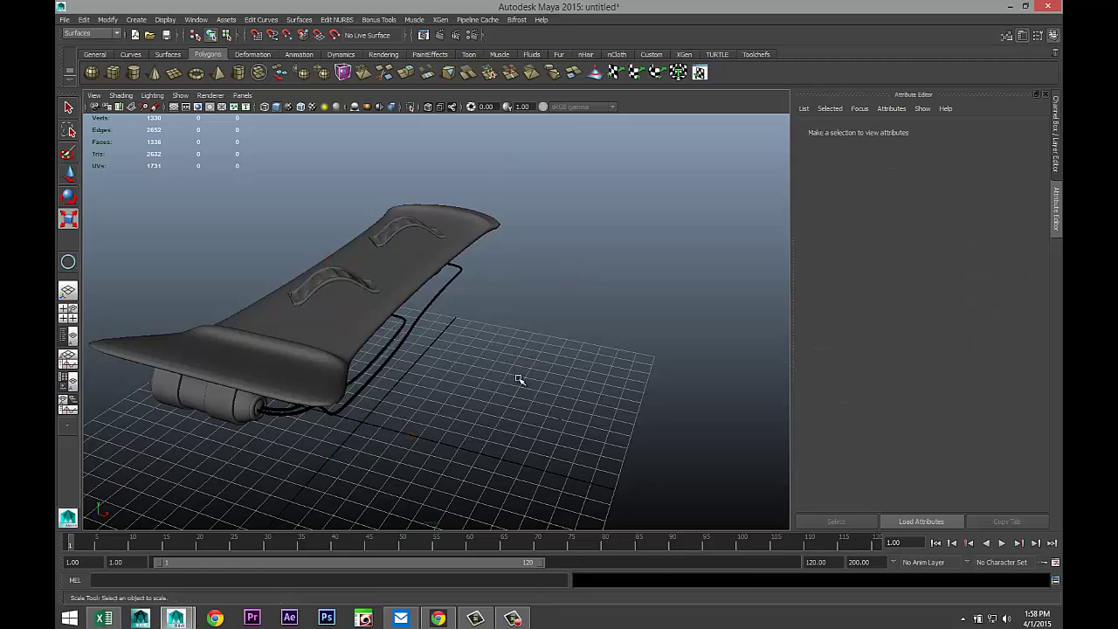
Convert both NURBS tubes to polygons and move the polygon copies about 4.27 cm along X, away from the board
{"action": "left_click_drag", "start_coordinate": [519, 379], "coordinate": [469, 382], "text": "alt"}
{"action": "middle_click_drag", "start_coordinate": [469, 381], "coordinate": [554, 327], "text": "alt"}
{"action": "left_click_drag", "start_coordinate": [554, 326], "coordinate": [568, 320], "text": "alt"}
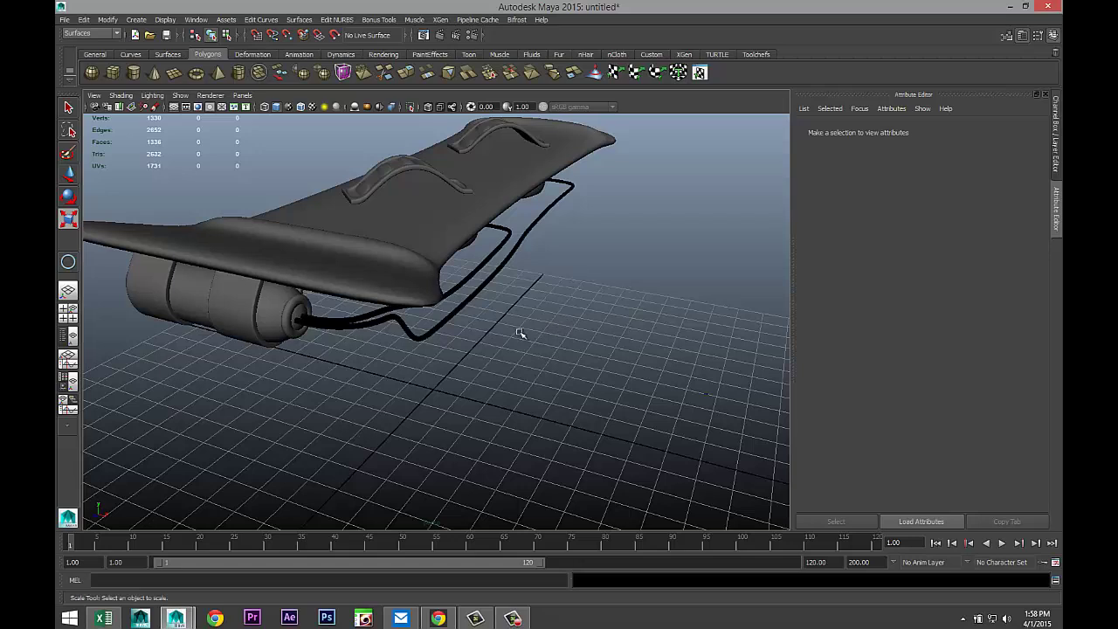
{"action": "left_click", "coordinate": [503, 297]}
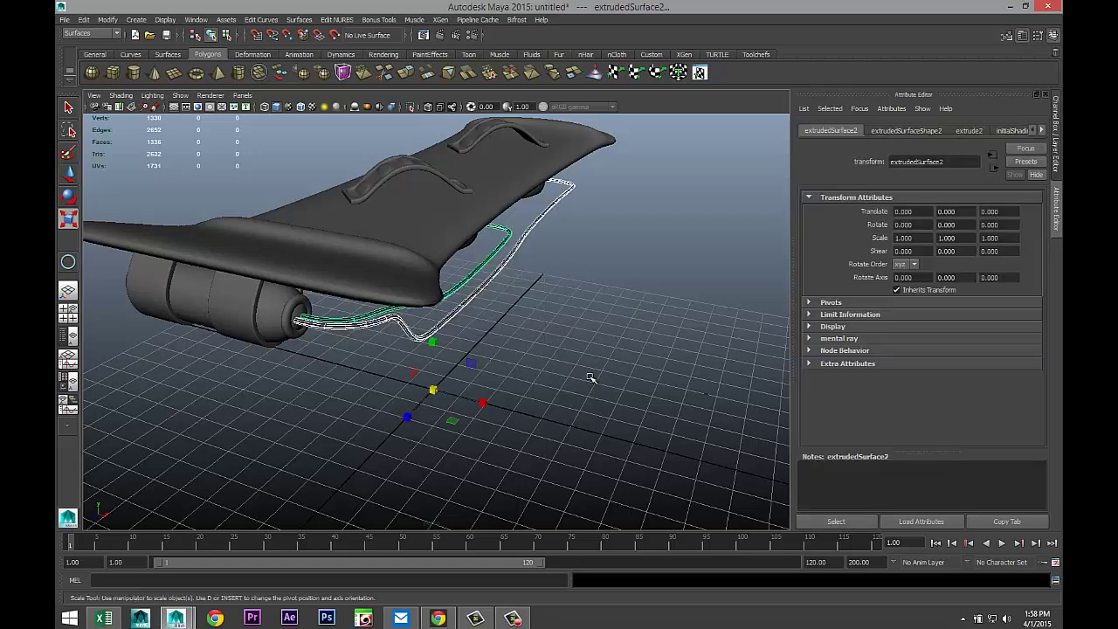
{"action": "left_click", "coordinate": [108, 19]}
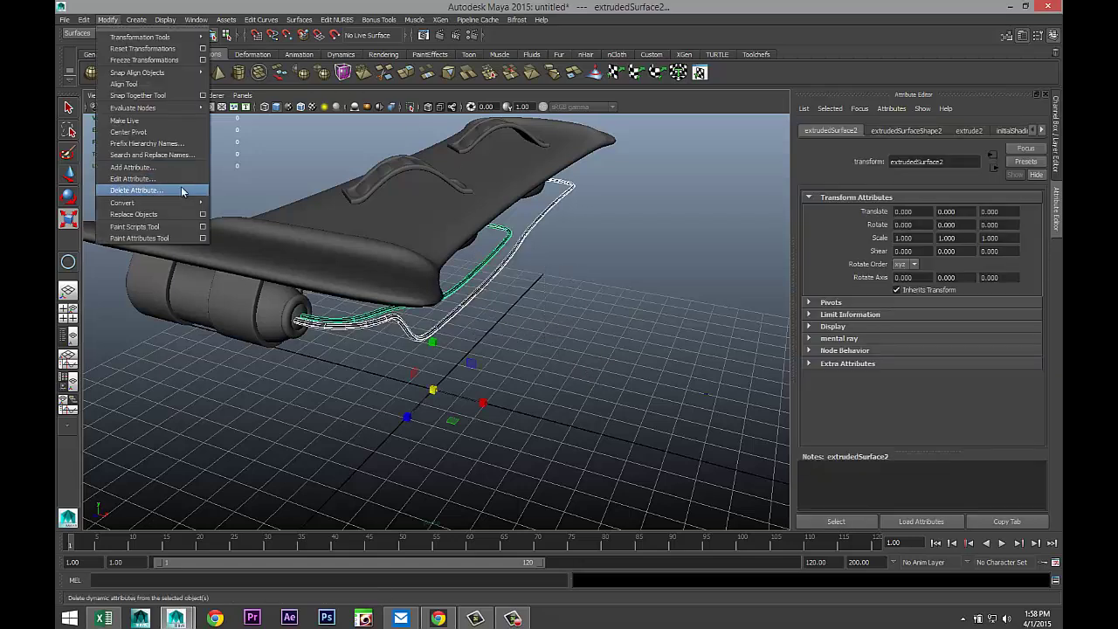
{"action": "mouse_move", "coordinate": [185, 206]}
{"action": "left_click", "coordinate": [275, 214]}
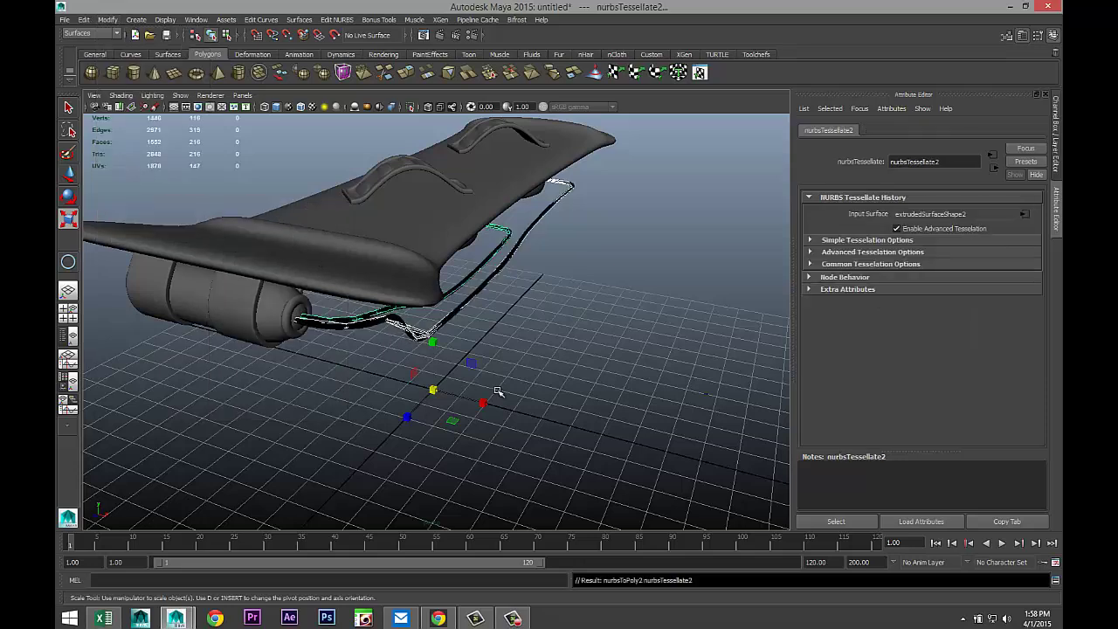
{"action": "left_click_drag", "start_coordinate": [484, 403], "coordinate": [612, 439]}
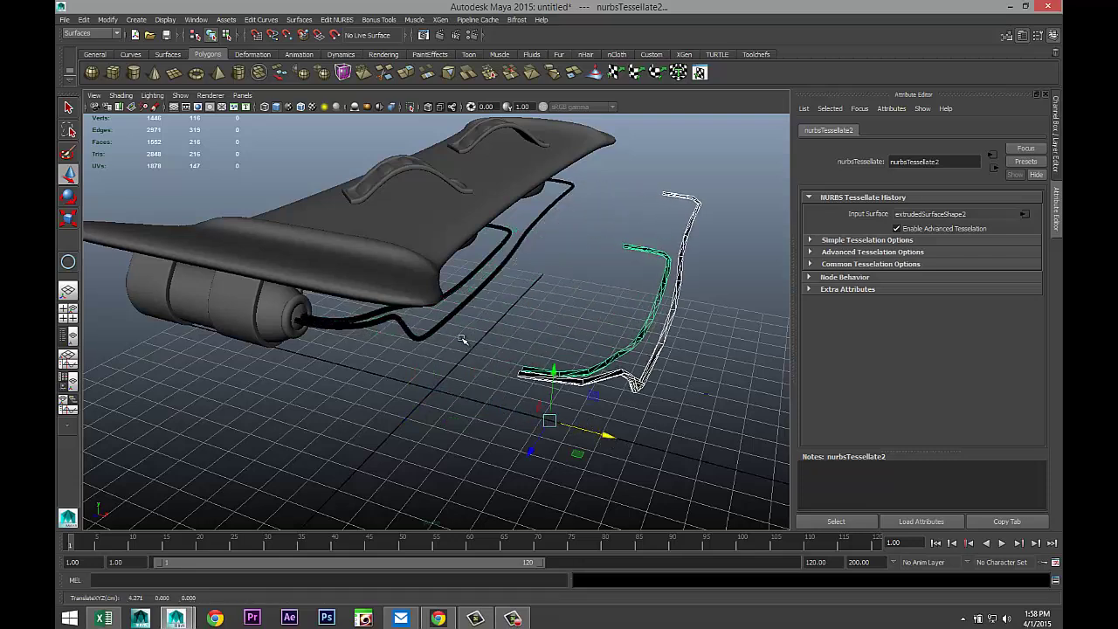
Delete the two original NURBS tubes, their path curves and the profile circle, keeping the polygon copies
{"action": "right_click", "coordinate": [614, 356]}
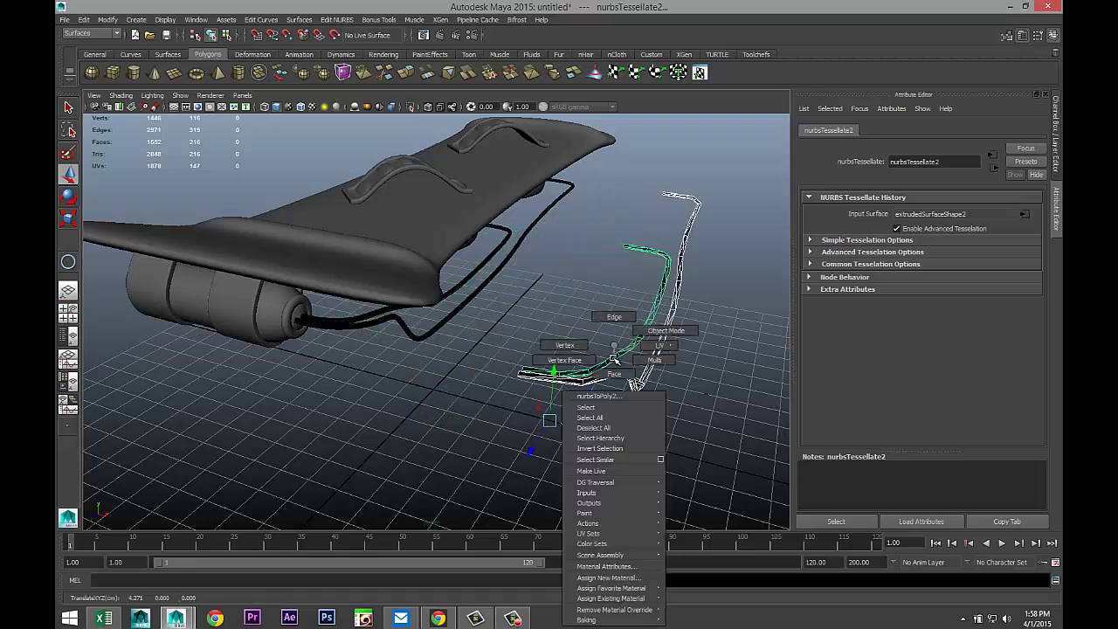
{"action": "left_click", "coordinate": [611, 316]}
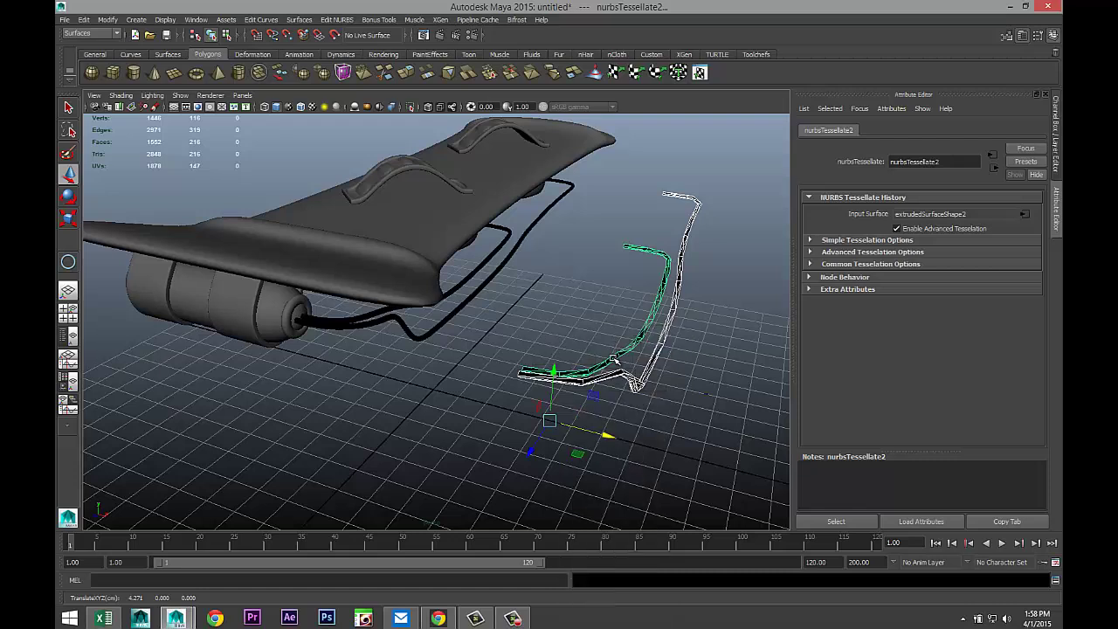
{"action": "left_click", "coordinate": [609, 300]}
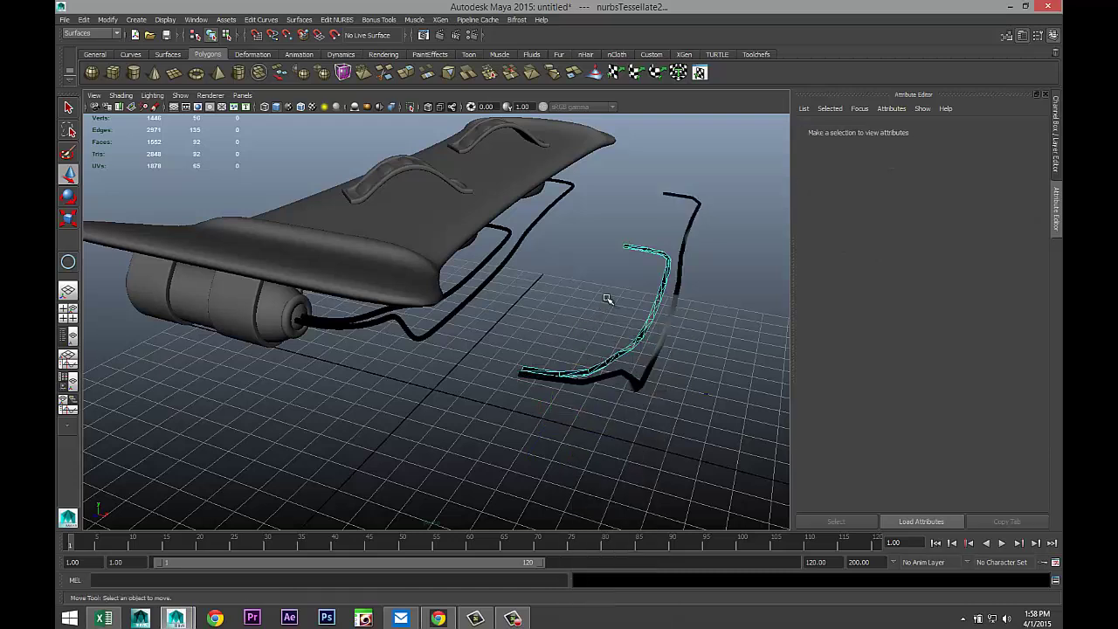
{"action": "left_click", "coordinate": [471, 271]}
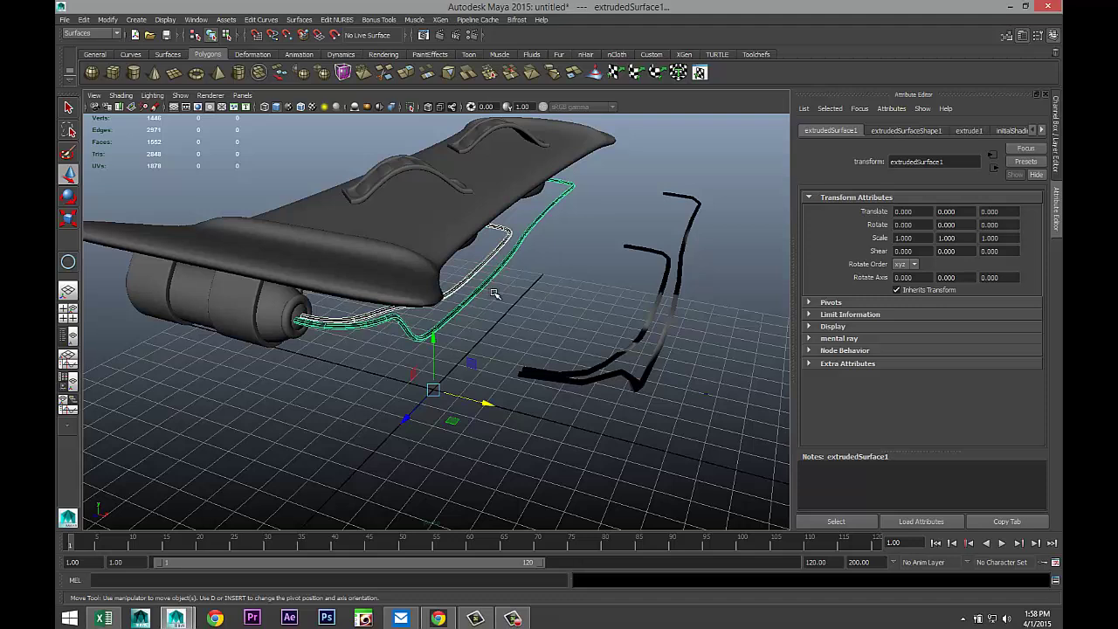
{"action": "key", "text": "Delete"}
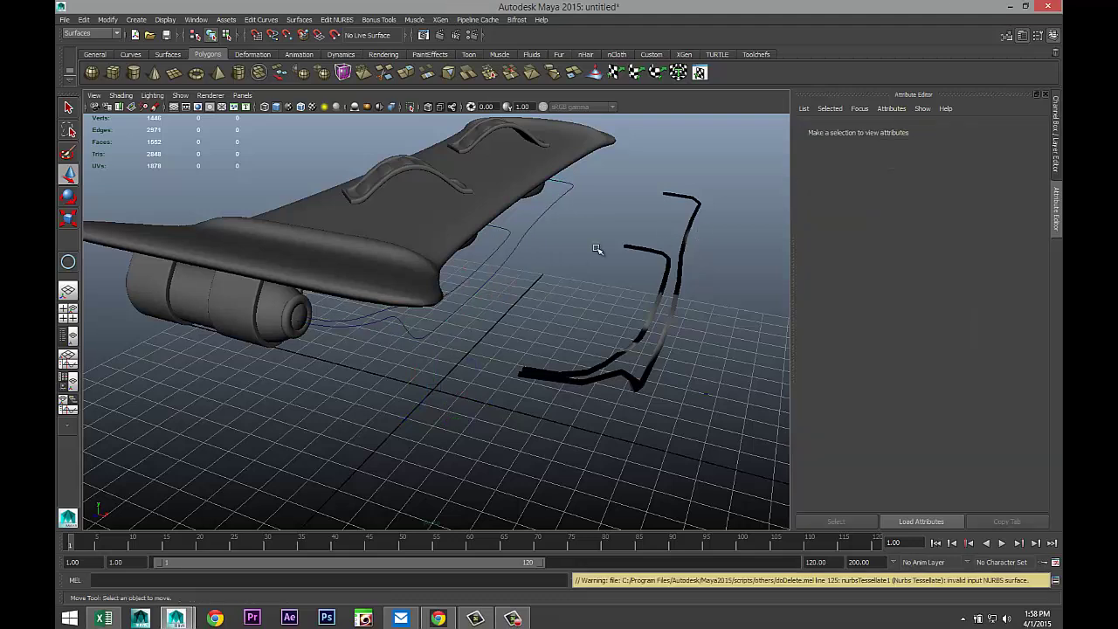
{"action": "left_click", "coordinate": [486, 248]}
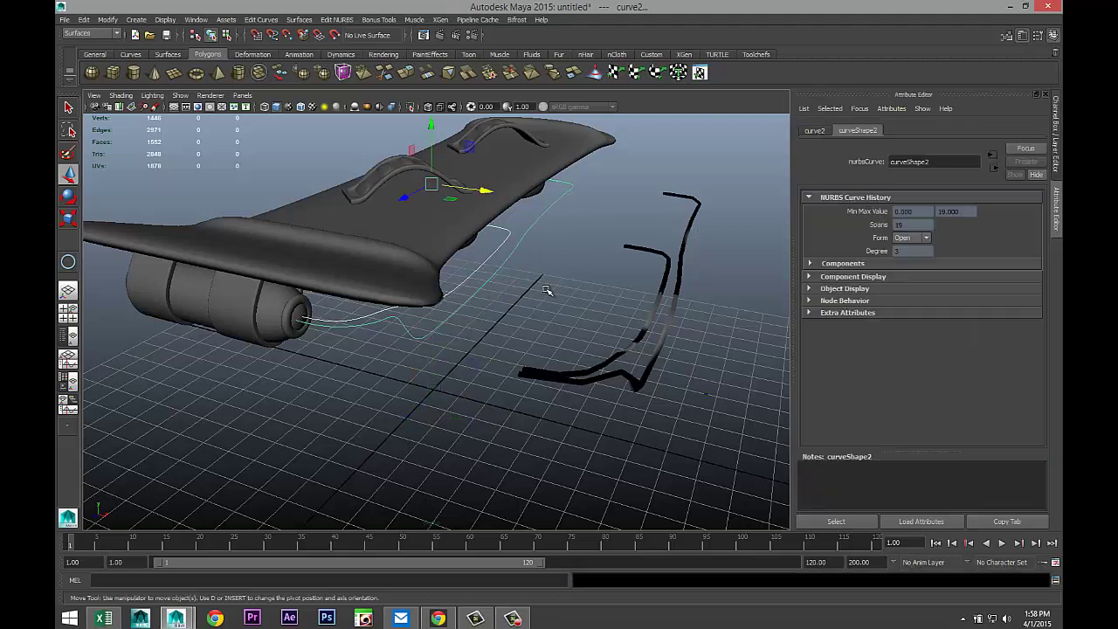
{"action": "key", "text": "Delete"}
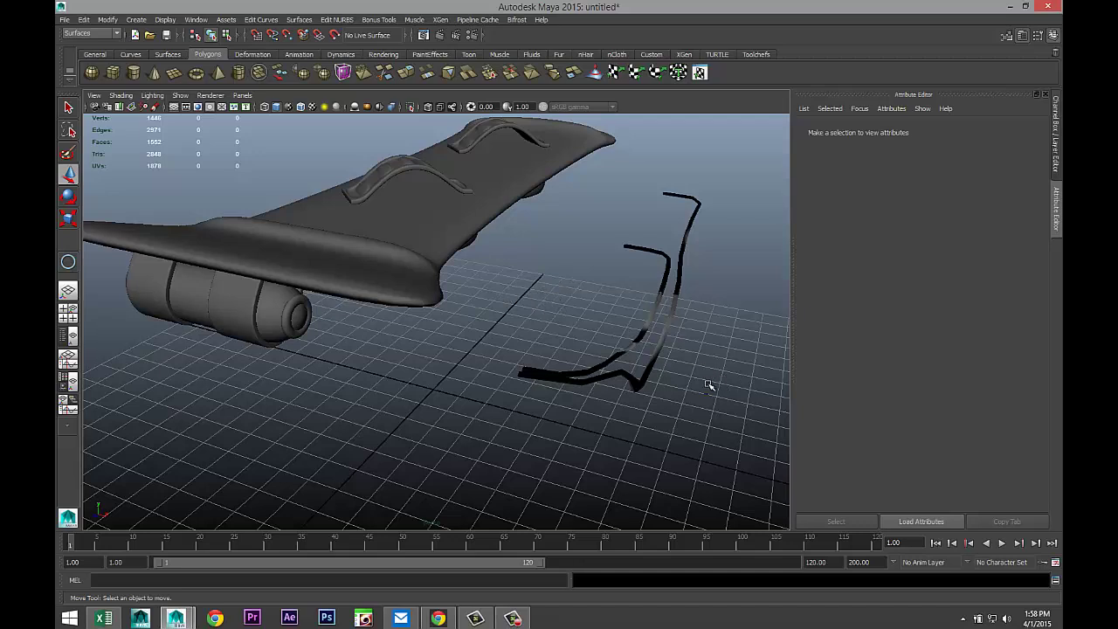
{"action": "left_click_drag", "start_coordinate": [698, 384], "coordinate": [736, 433]}
{"action": "key", "text": "Delete"}
Switch to the Polygons menu set and reverse the normals of both polygon tubes
{"action": "left_click_drag", "start_coordinate": [655, 173], "coordinate": [739, 470]}
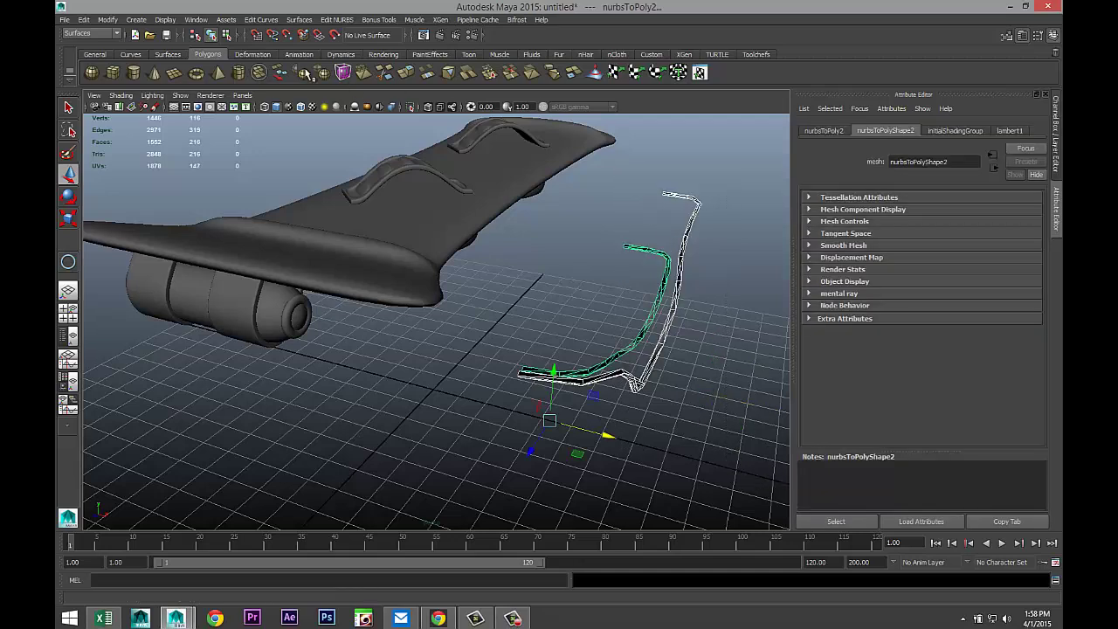
{"action": "left_click", "coordinate": [118, 34]}
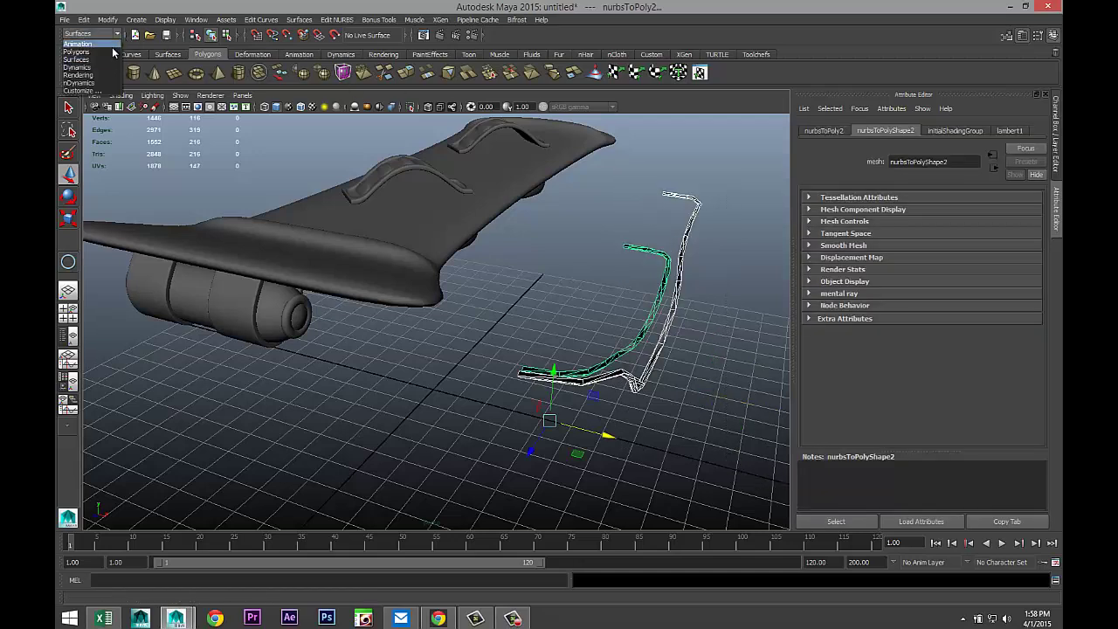
{"action": "left_click", "coordinate": [112, 47]}
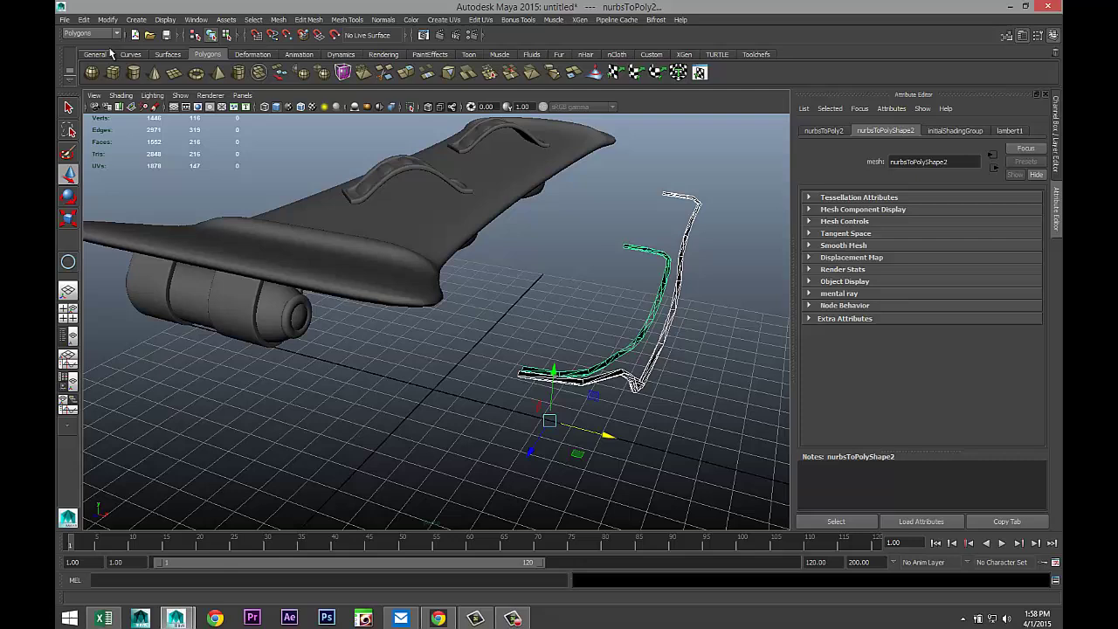
{"action": "left_click", "coordinate": [380, 20]}
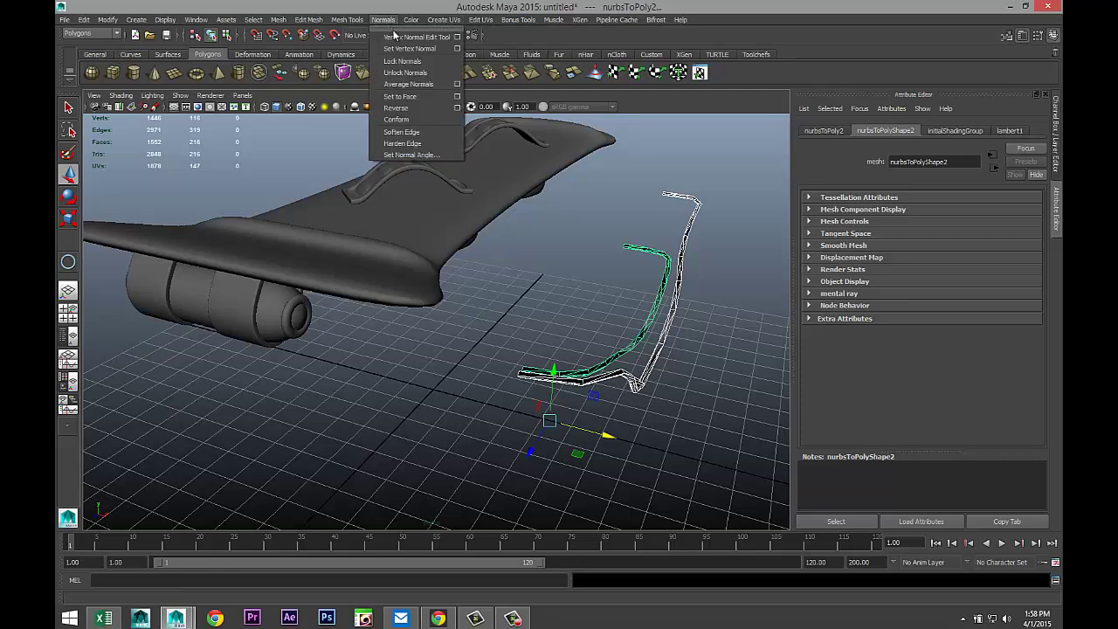
{"action": "left_click", "coordinate": [425, 109]}
{"action": "left_click", "coordinate": [689, 423]}
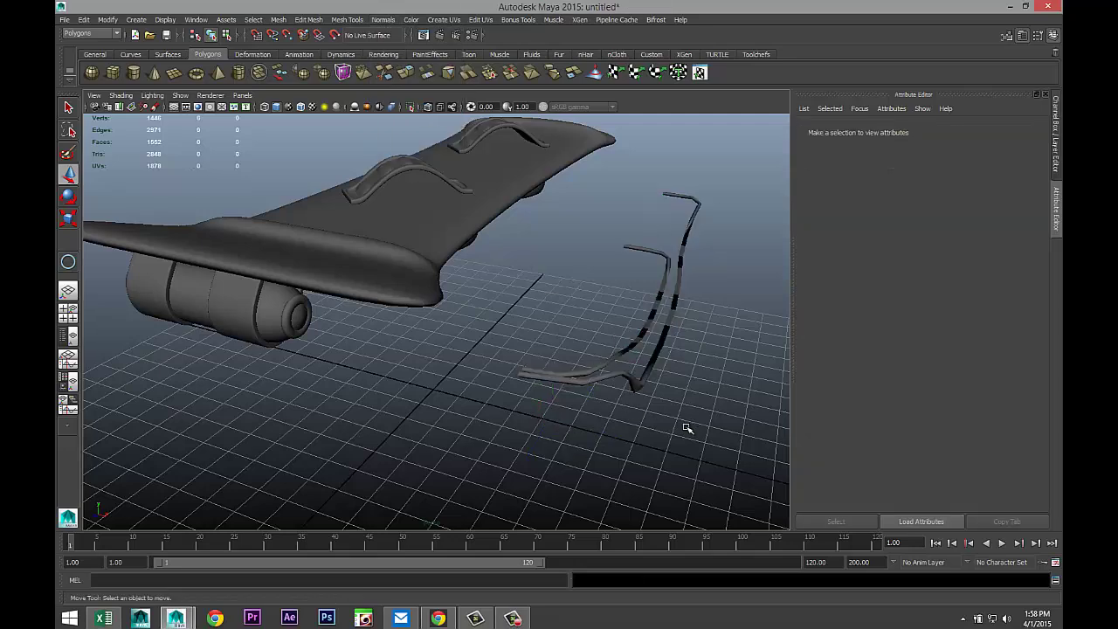
Turn on smooth mesh preview for both polygon tubes
{"action": "left_click_drag", "start_coordinate": [687, 428], "coordinate": [524, 444], "text": "alt"}
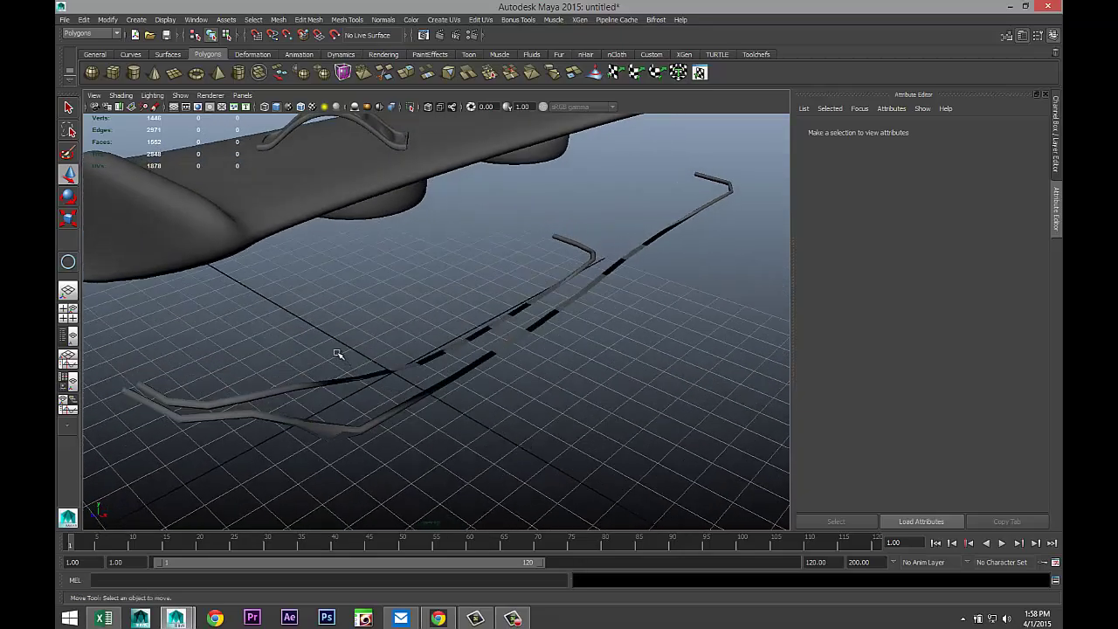
{"action": "left_click_drag", "start_coordinate": [338, 353], "coordinate": [489, 452]}
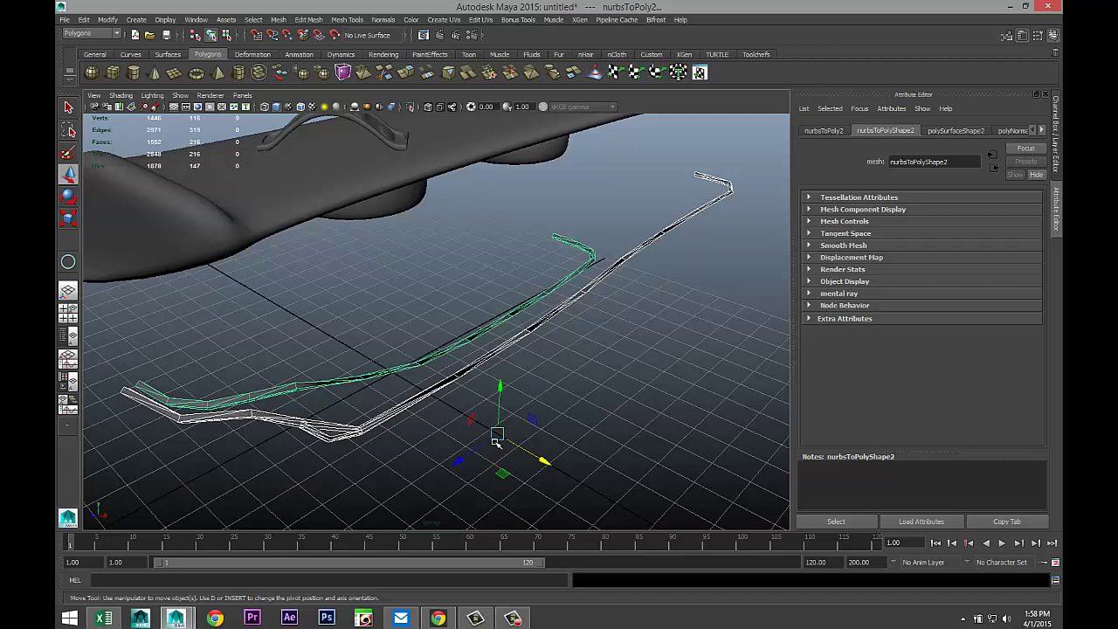
{"action": "key", "text": "3"}
{"action": "left_click", "coordinate": [593, 405]}
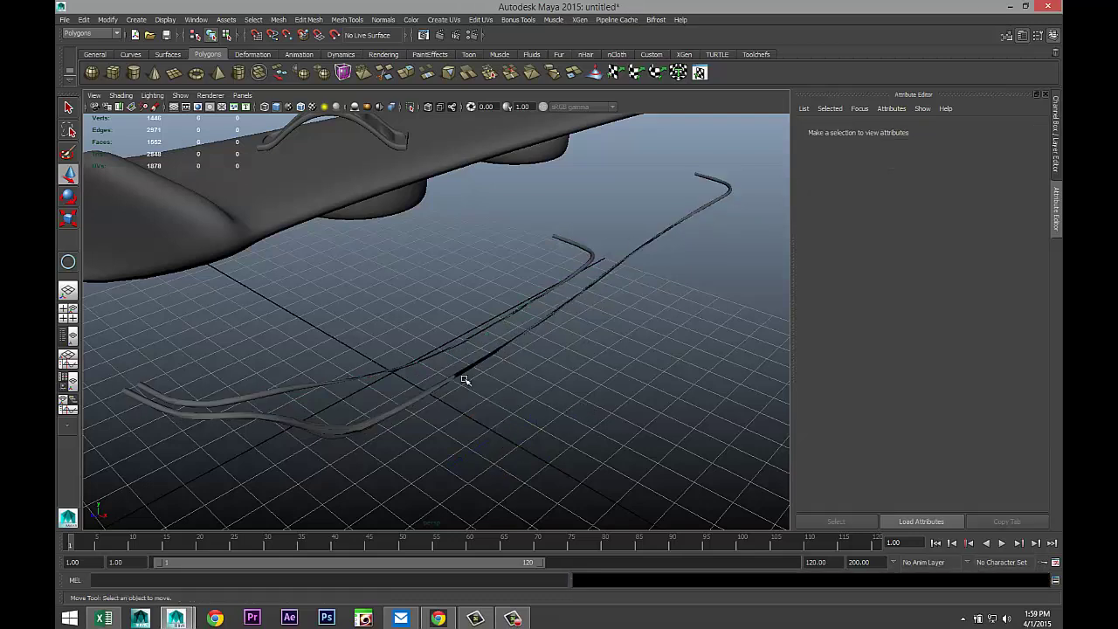
Undo the normal reversal, the deletions and the polygon conversion, back to the two NURBS tubes attached to the board
{"action": "left_click_drag", "start_coordinate": [465, 380], "coordinate": [350, 334]}
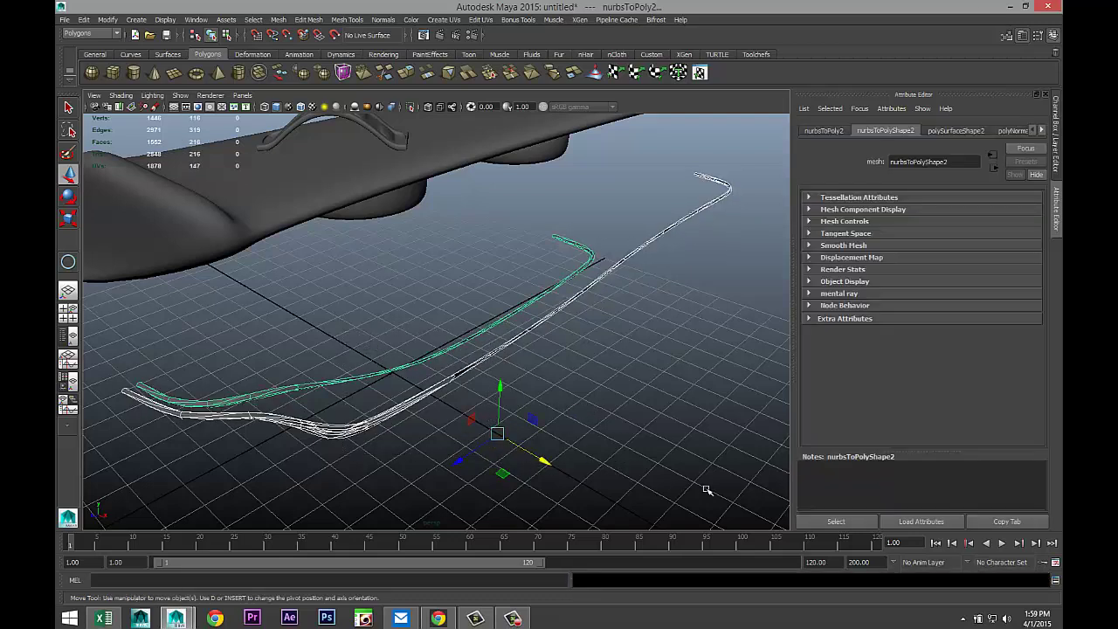
{"action": "key", "text": "Delete"}
{"action": "key", "text": "ctrl+z"}
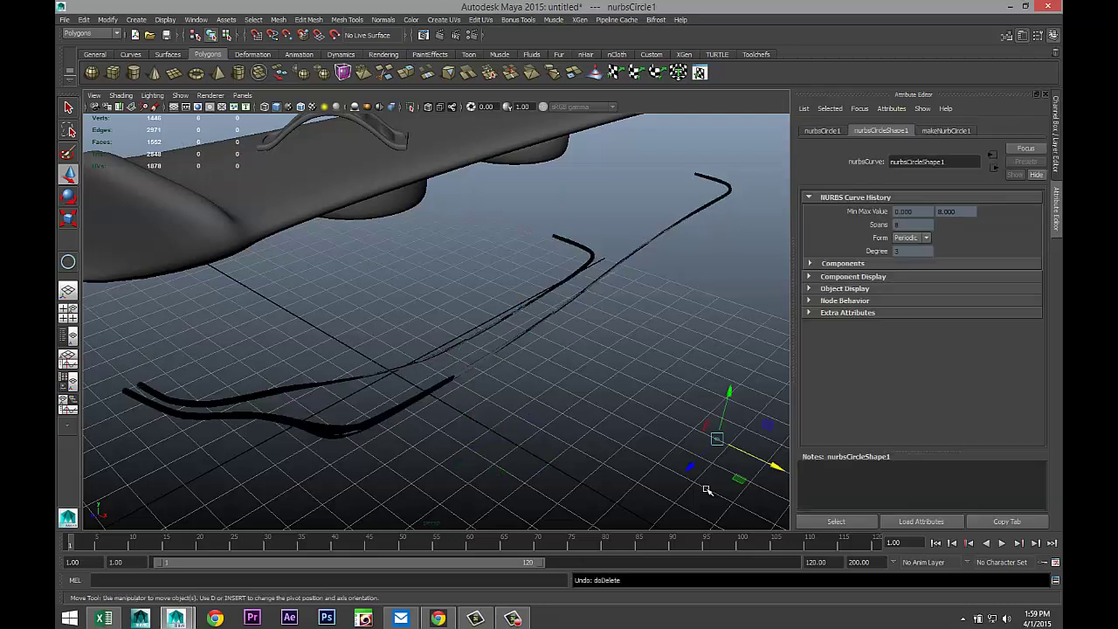
{"action": "key", "text": "ctrl+z"}
{"action": "key", "text": "ctrl+z"}
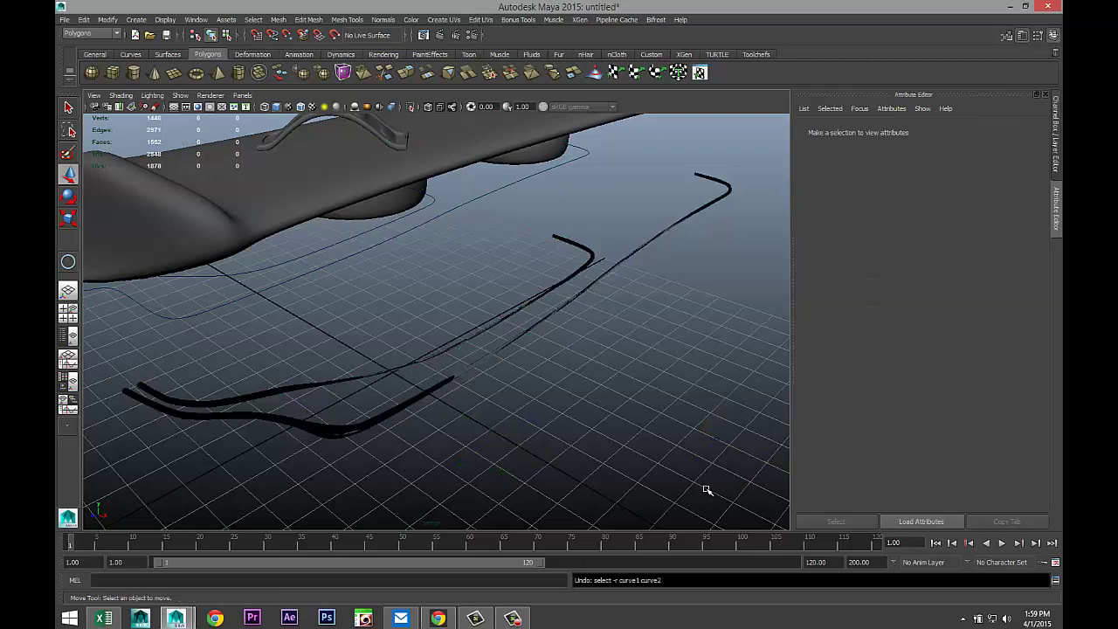
{"action": "key", "text": "ctrl+z"}
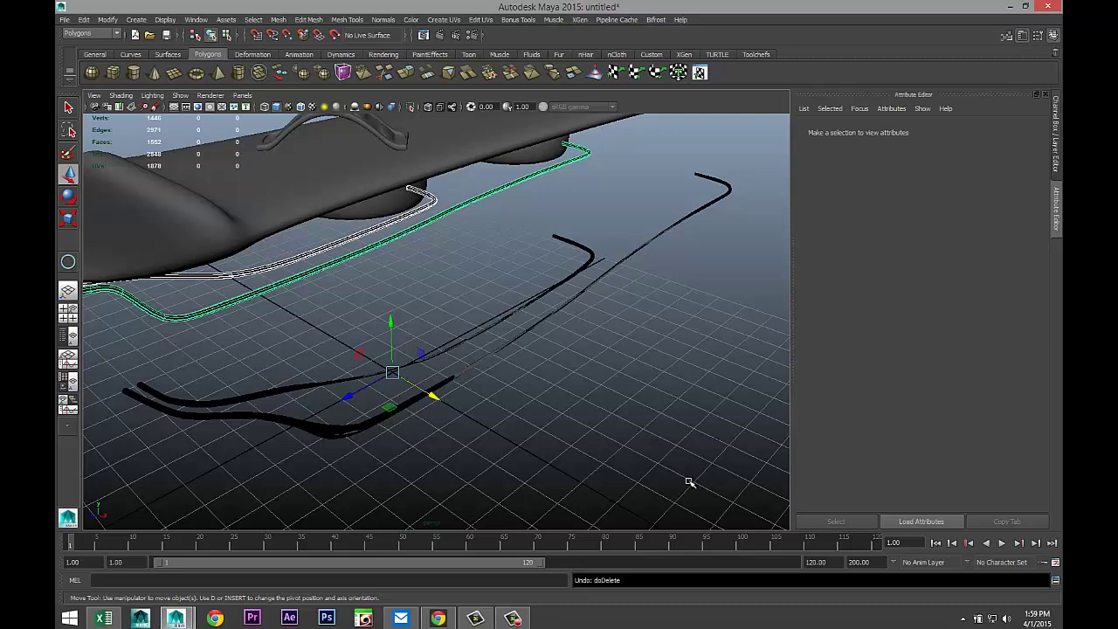
{"action": "key", "text": "ctrl+z"}
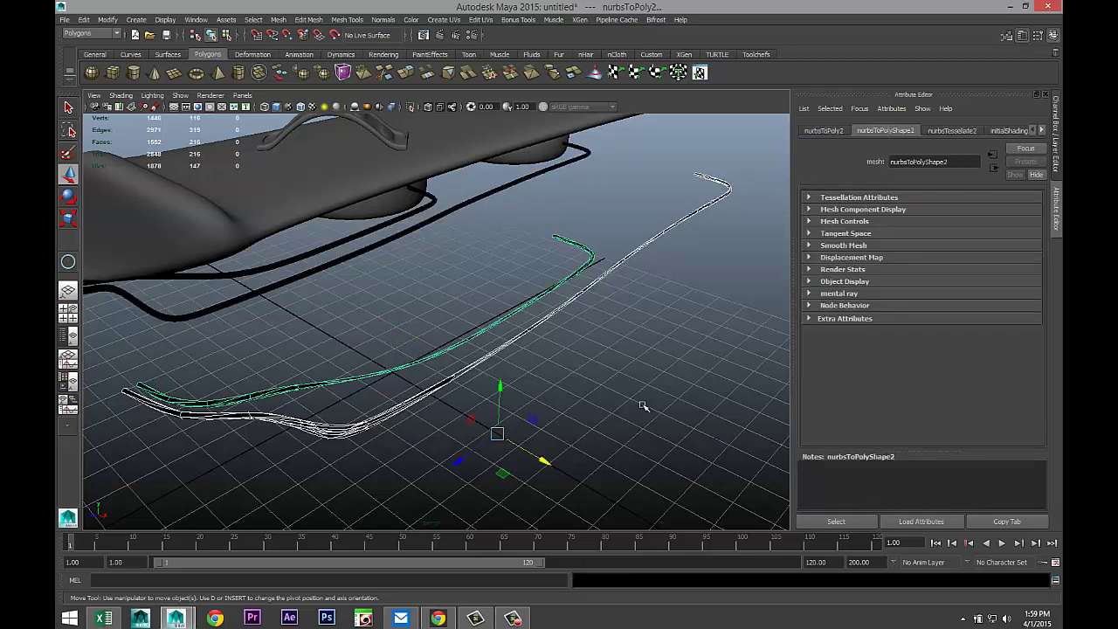
{"action": "key", "text": "ctrl+z"}
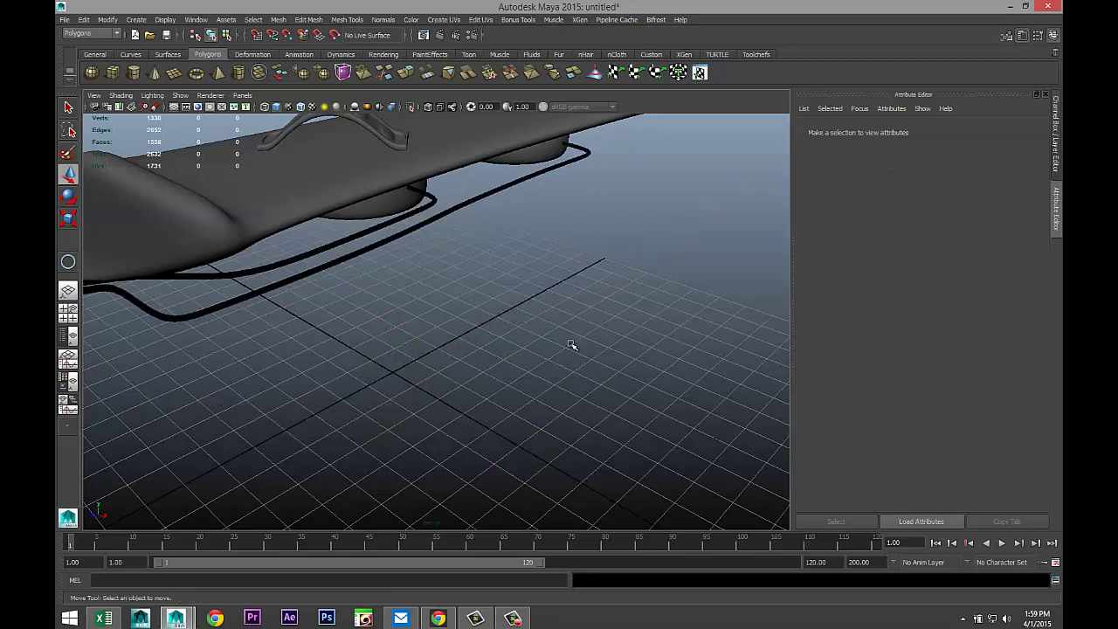
Undo the earlier tube conversion history and the extrusion along the inner curve, keeping the tube along the outer curve
{"action": "left_click_drag", "start_coordinate": [457, 407], "coordinate": [392, 354], "text": "alt"}
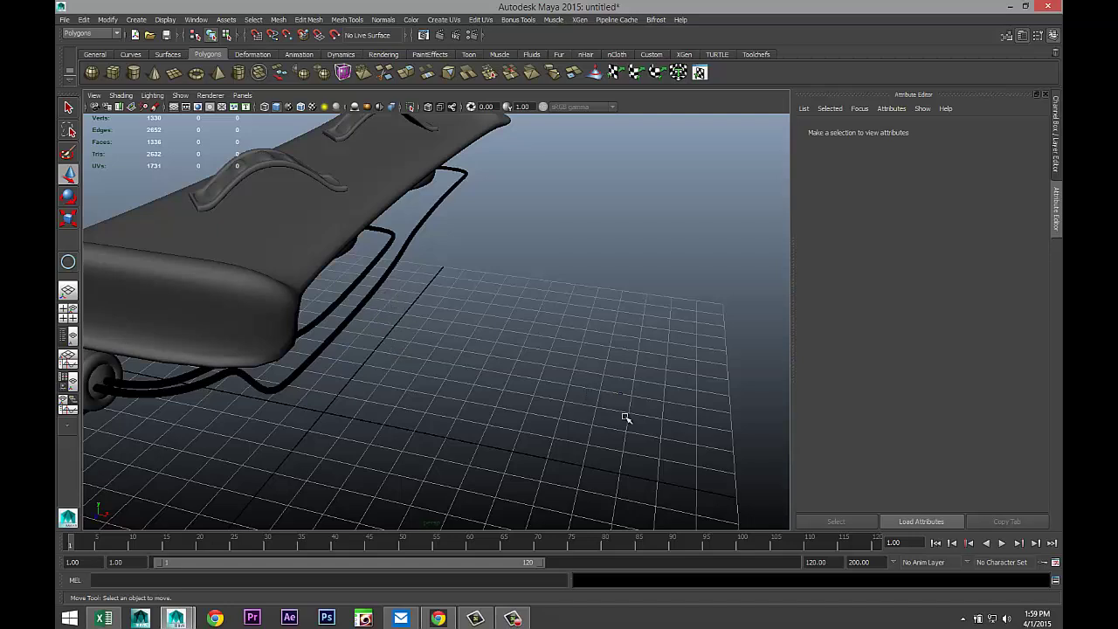
{"action": "key", "text": "ctrl+z"}
{"action": "key", "text": "ctrl+z"}
{"action": "key", "text": "ctrl+z"}
{"action": "key", "text": "ctrl+z"}
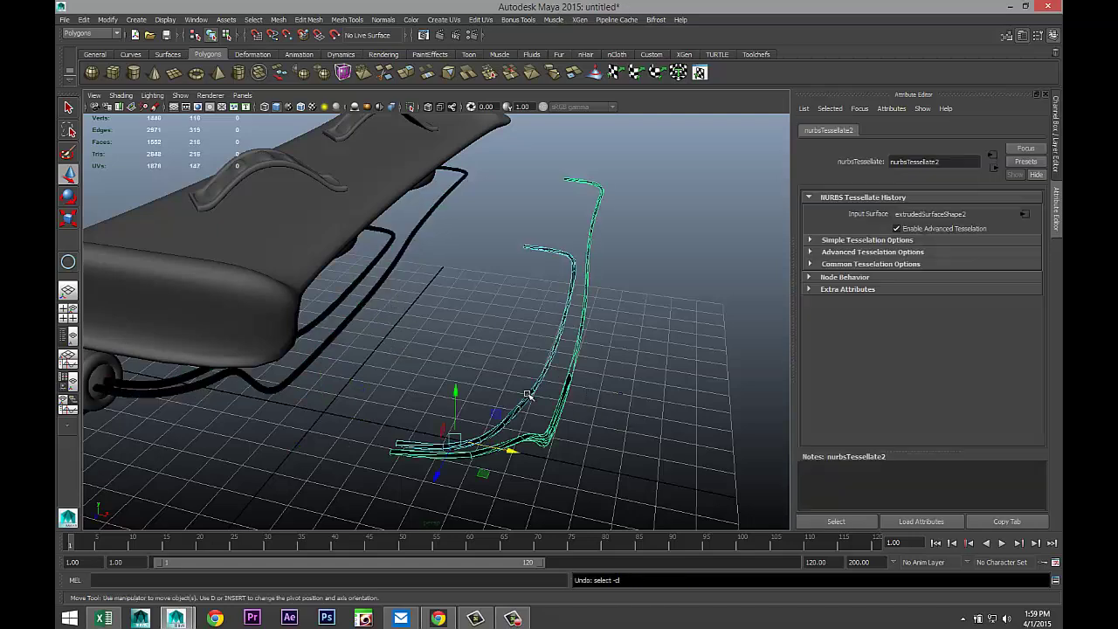
{"action": "key", "text": "ctrl+z"}
{"action": "key", "text": "ctrl+z"}
{"action": "key", "text": "ctrl+z"}
{"action": "key", "text": "ctrl+z"}
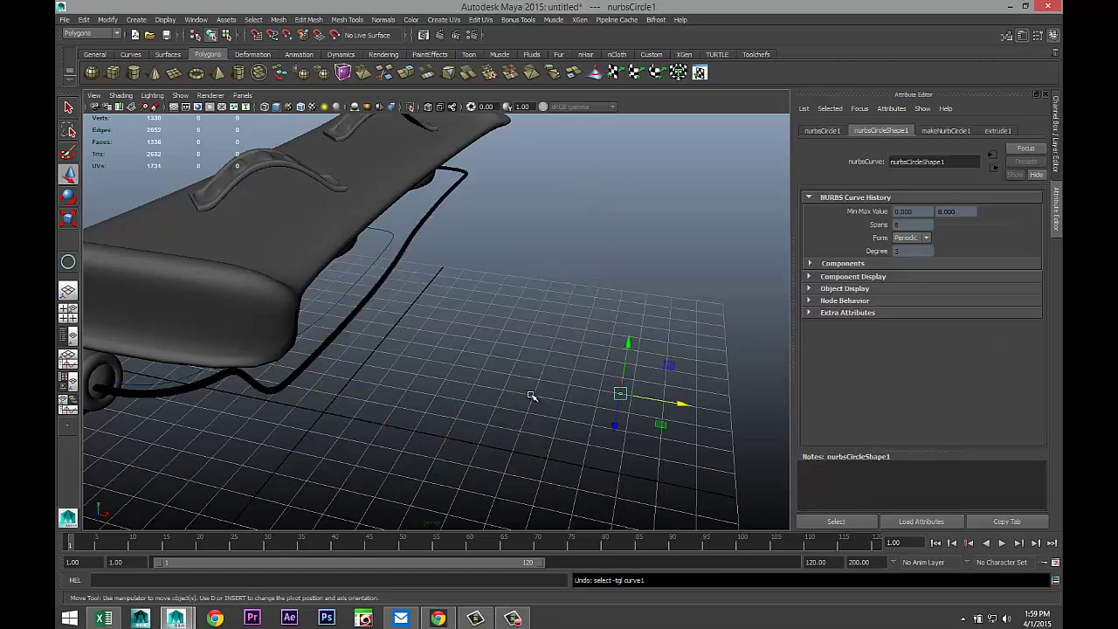
Undo the extrusion along the outer curve, going back to the two bare path curves and the profile circle
{"action": "key", "text": "ctrl+z"}
{"action": "key", "text": "ctrl+z"}
{"action": "key", "text": "ctrl+z"}
{"action": "key", "text": "ctrl+z"}
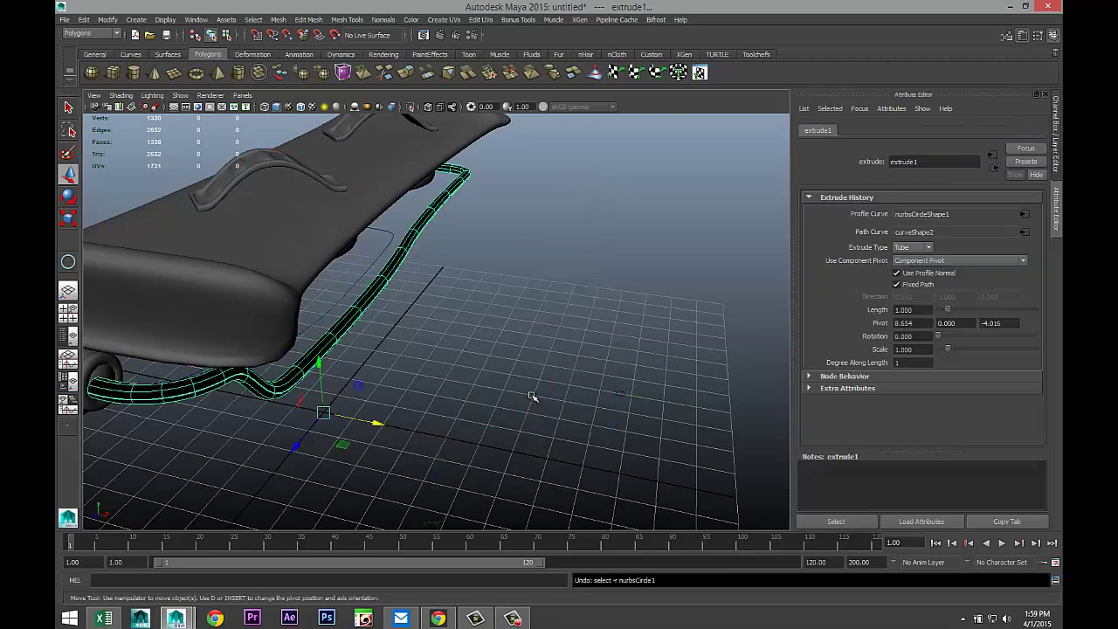
{"action": "key", "text": "ctrl+z"}
{"action": "key", "text": "ctrl+z"}
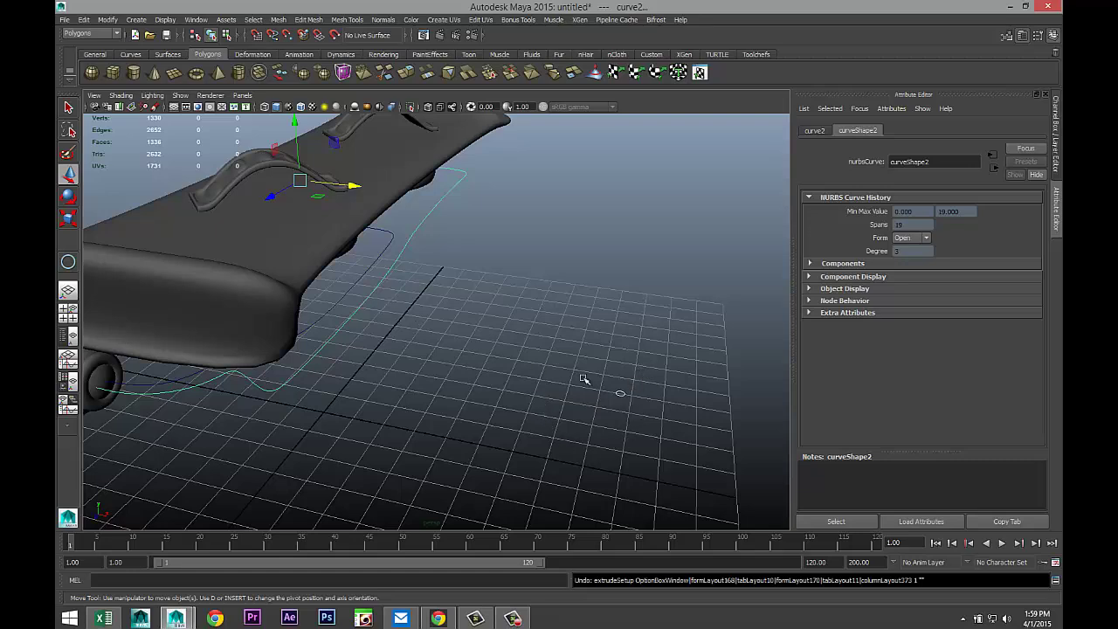
{"action": "key", "text": "shift+z"}
{"action": "key", "text": "ctrl+z"}
{"action": "key", "text": "shift+z"}
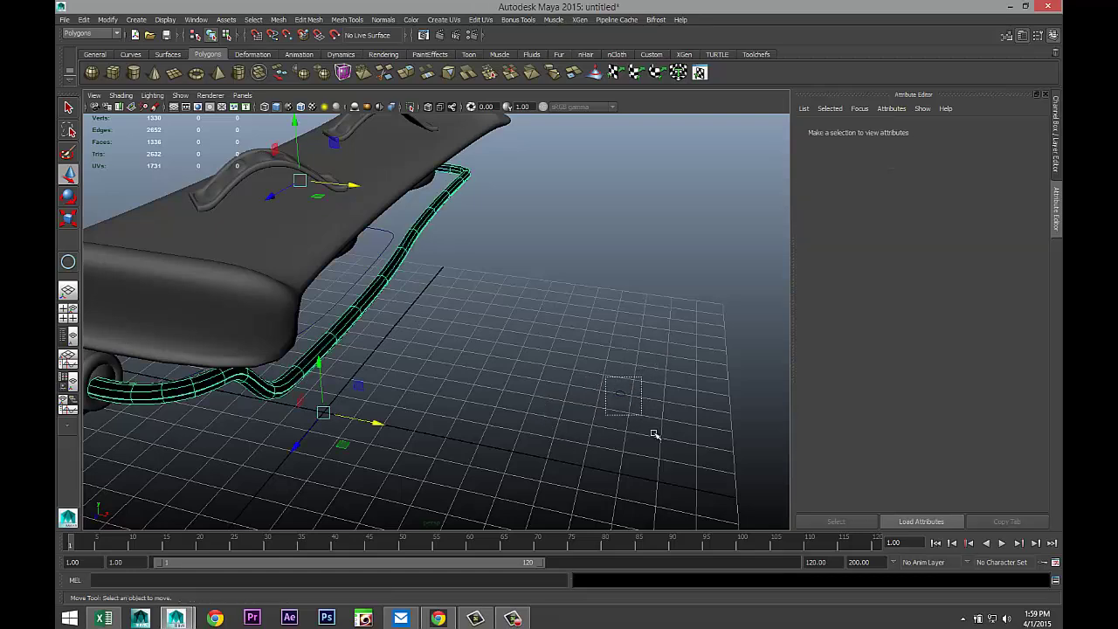
{"action": "key", "text": "ctrl+z"}
{"action": "key", "text": "ctrl+z"}
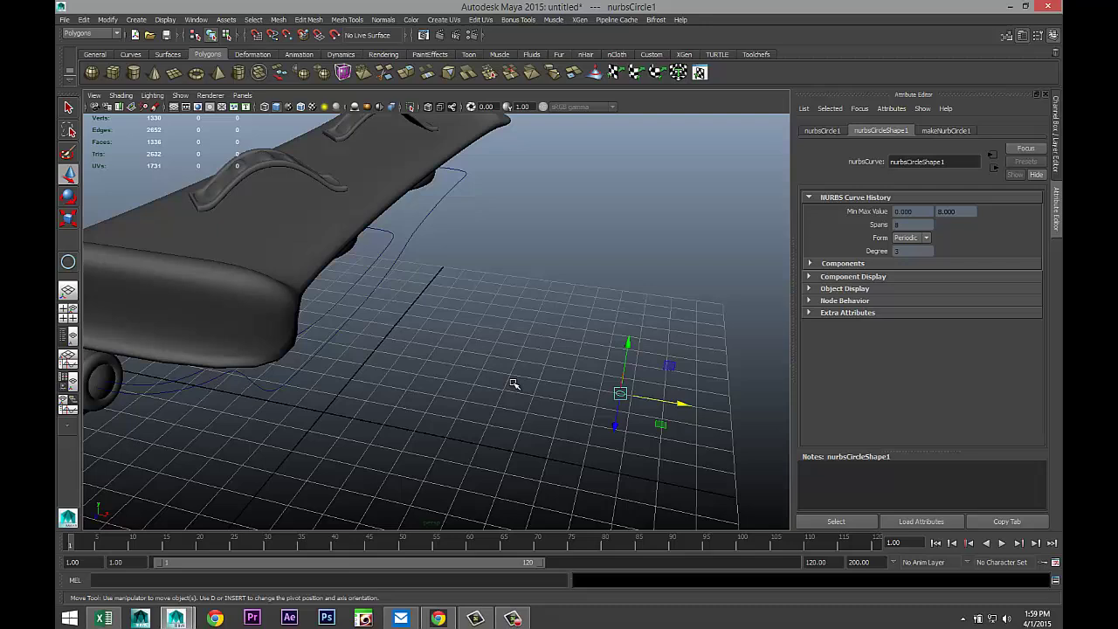
Select the outer and inner path curves and switch to the Surfaces menu set
{"action": "left_click", "coordinate": [347, 324]}
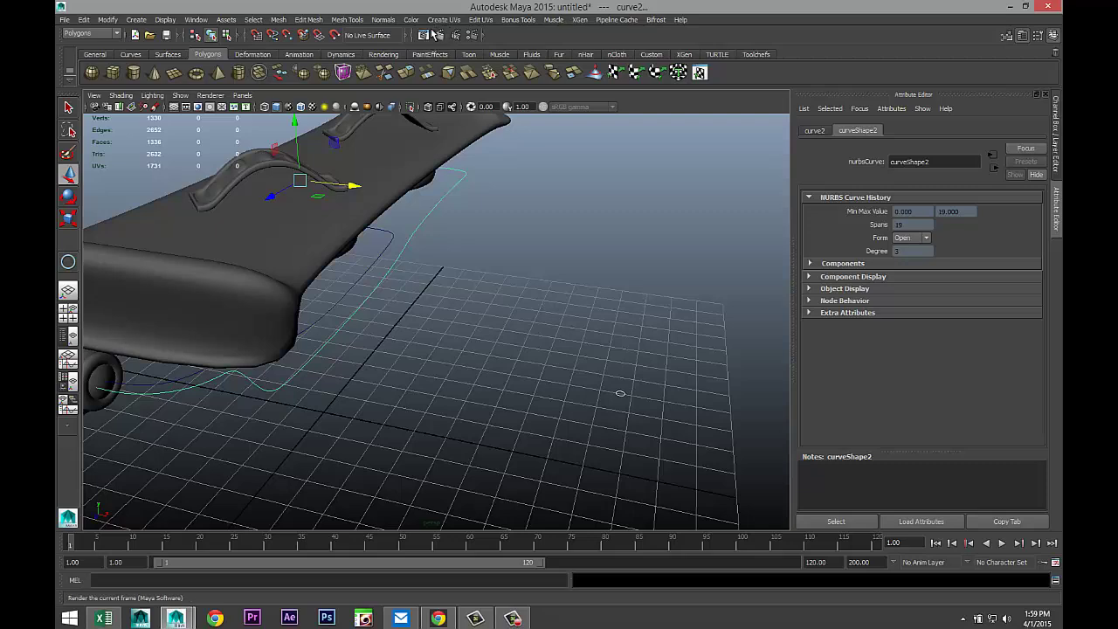
{"action": "left_click", "coordinate": [383, 248]}
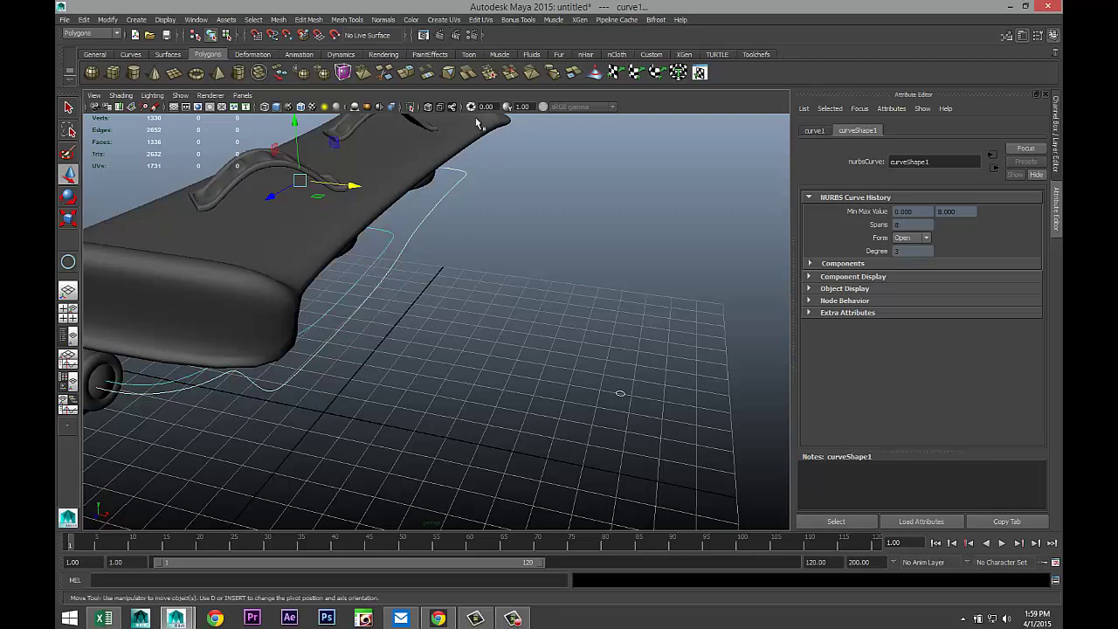
{"action": "left_click", "coordinate": [117, 34]}
{"action": "left_click", "coordinate": [112, 63]}
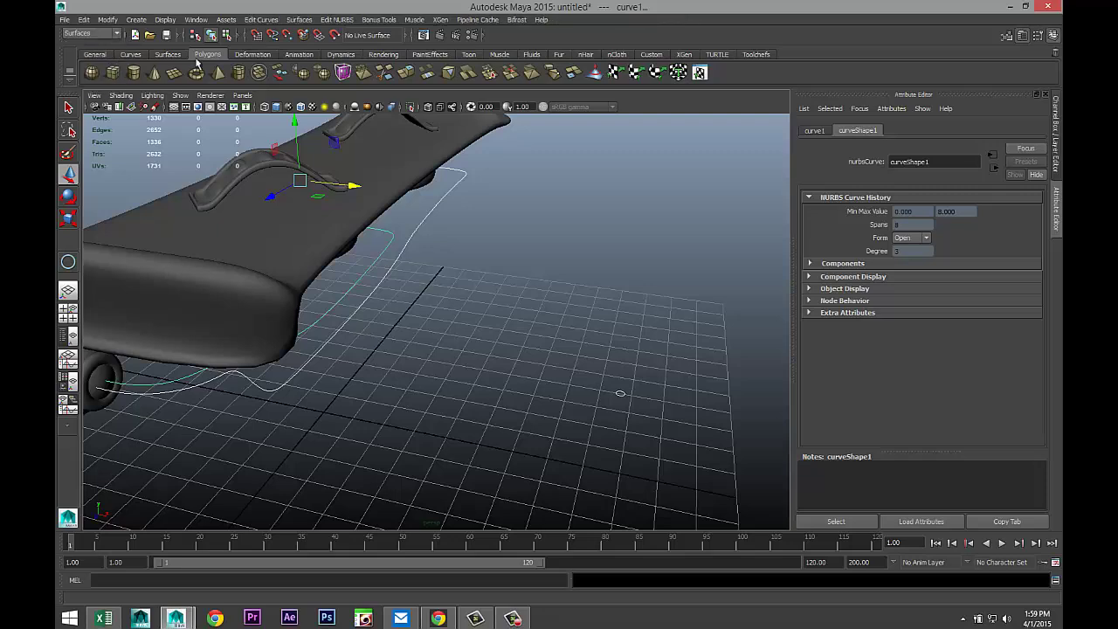
Try a Tube-style Extrude on the two selected path curves without the profile circle, and undo it
{"action": "left_click", "coordinate": [299, 19]}
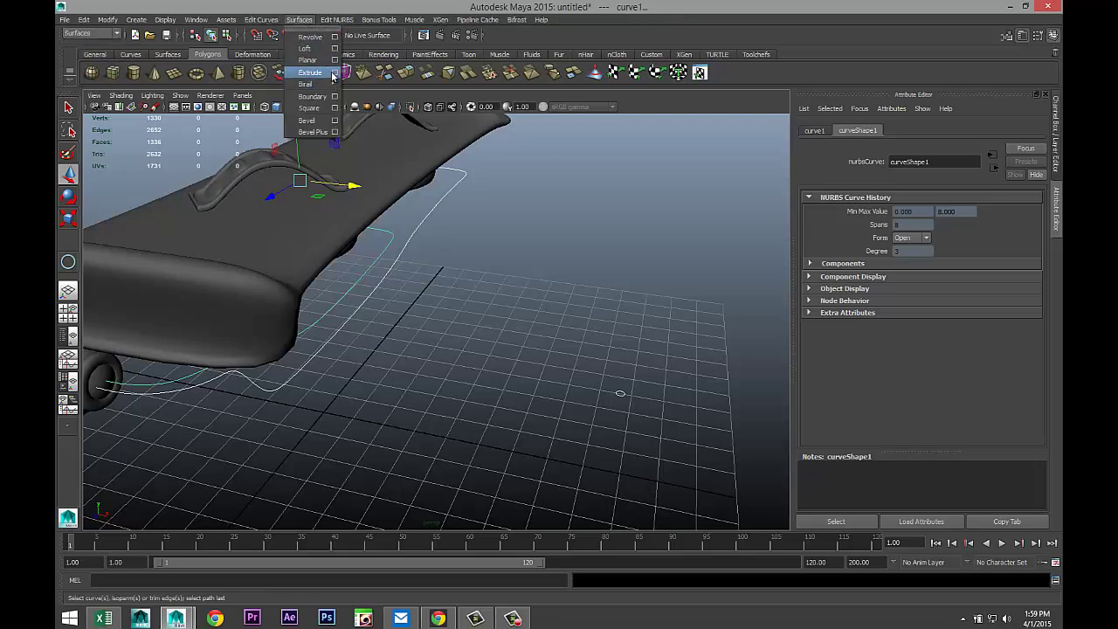
{"action": "left_click", "coordinate": [335, 74]}
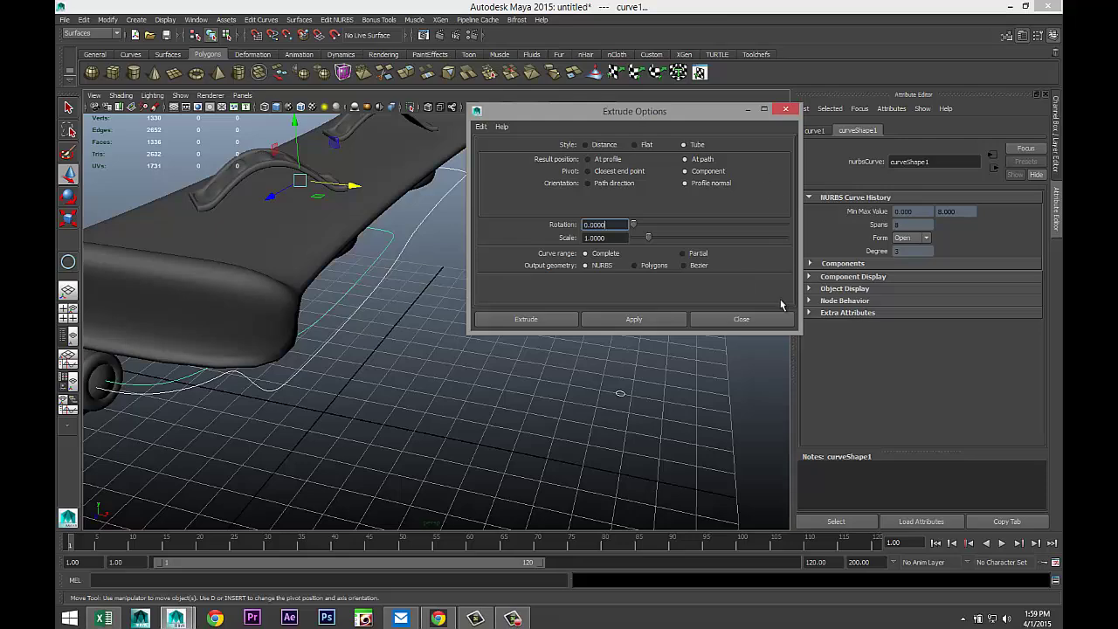
{"action": "left_click", "coordinate": [528, 320]}
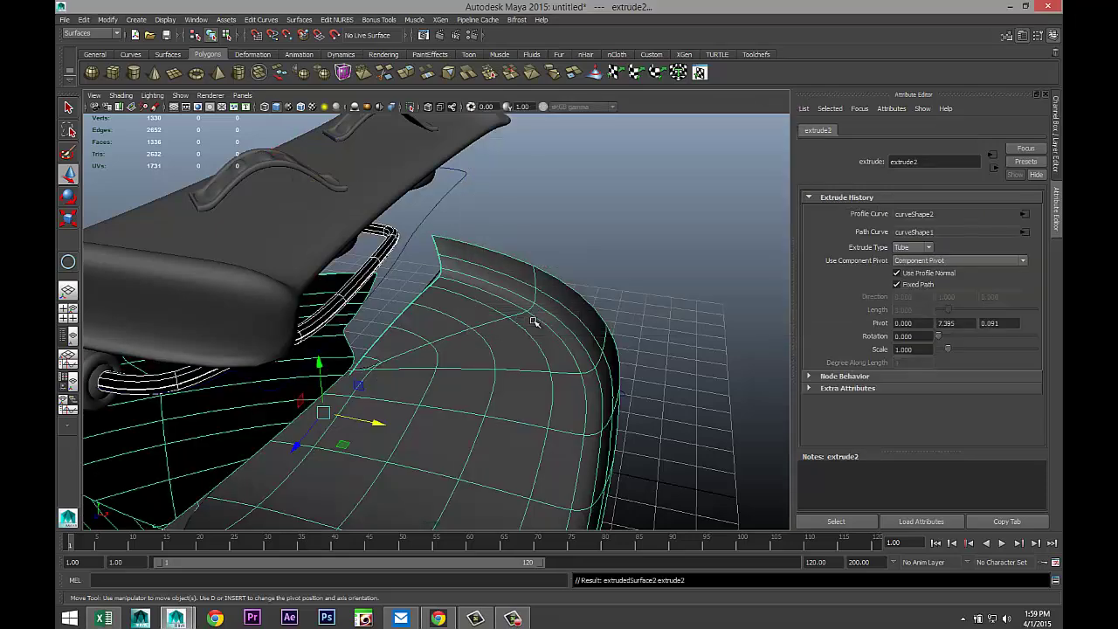
{"action": "key", "text": "f"}
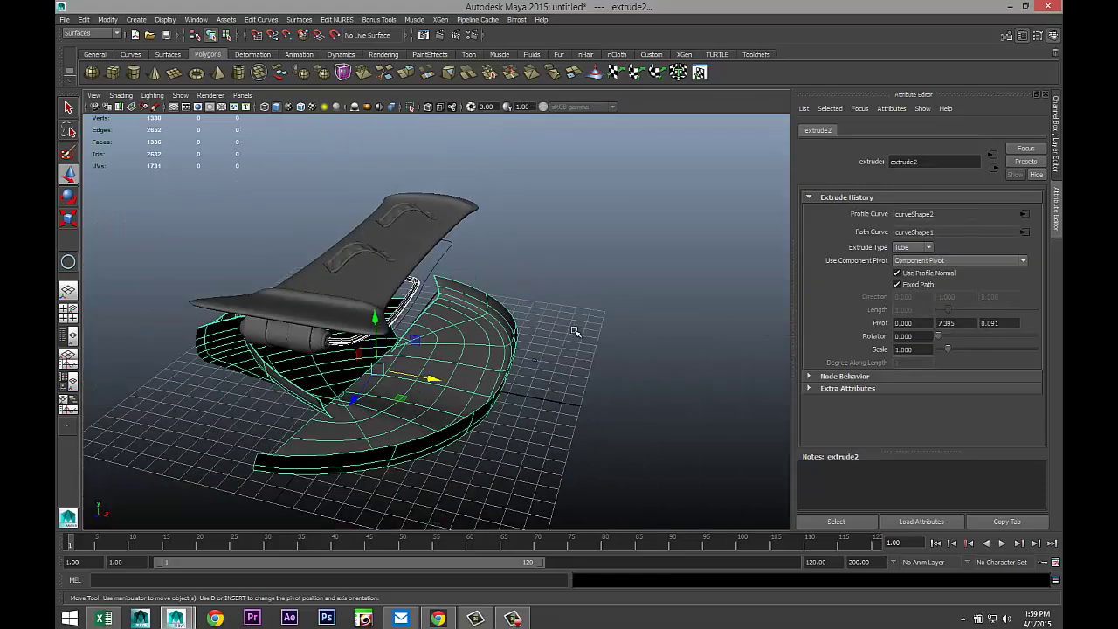
{"action": "key", "text": "ctrl+z"}
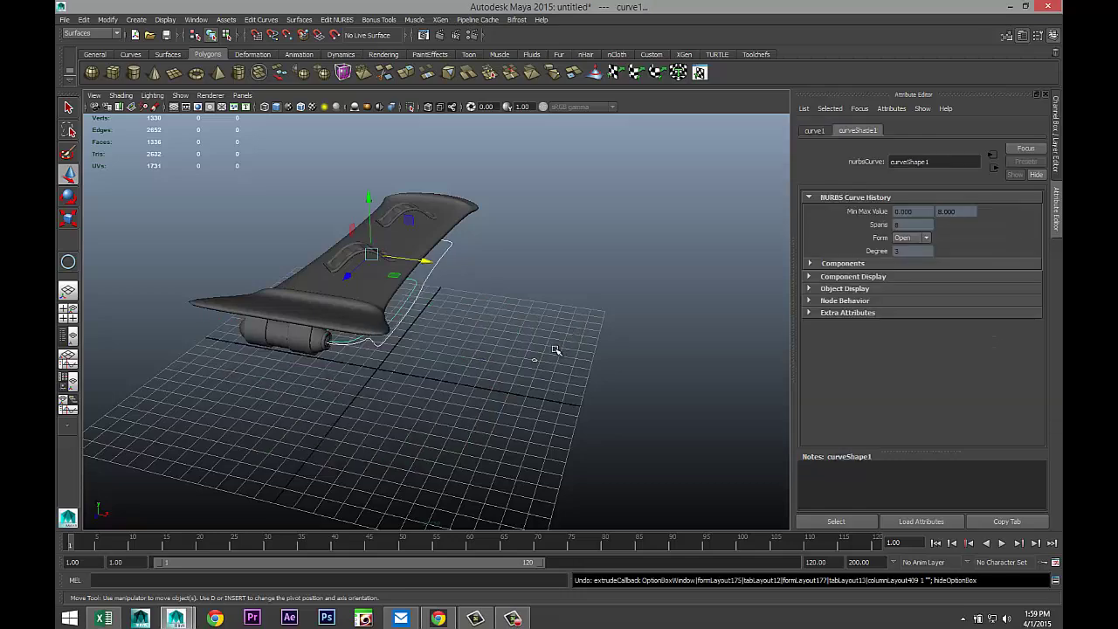
Extrude the small circle along the outer path curve as a NURBS tube, with At path, Component pivot and Profile normal
{"action": "left_click_drag", "start_coordinate": [482, 341], "coordinate": [526, 415], "text": "alt"}
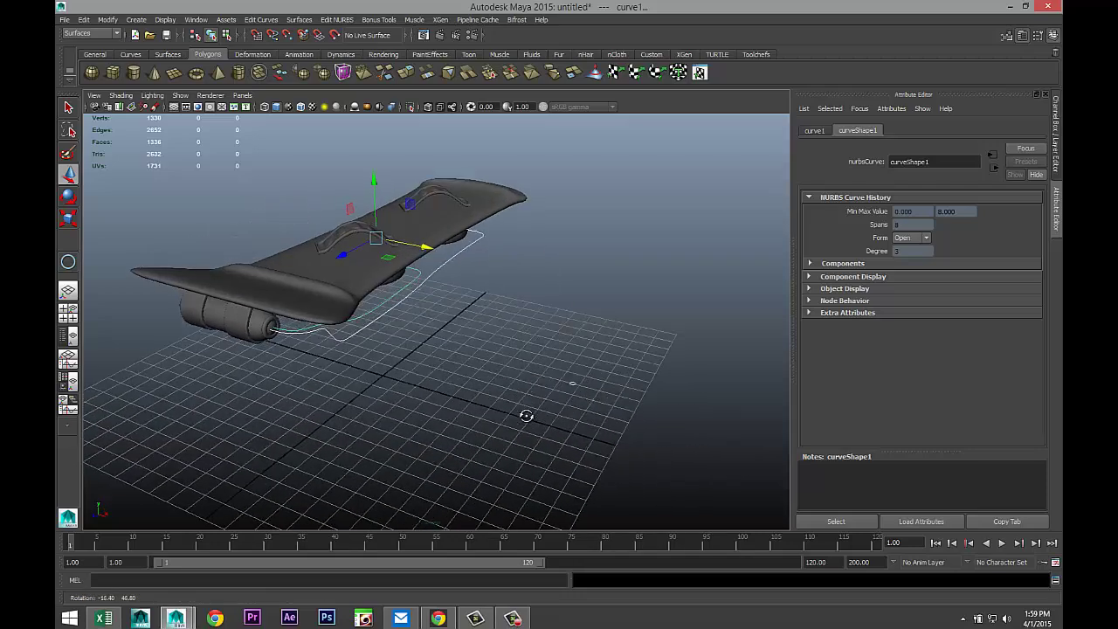
{"action": "left_click", "coordinate": [577, 266]}
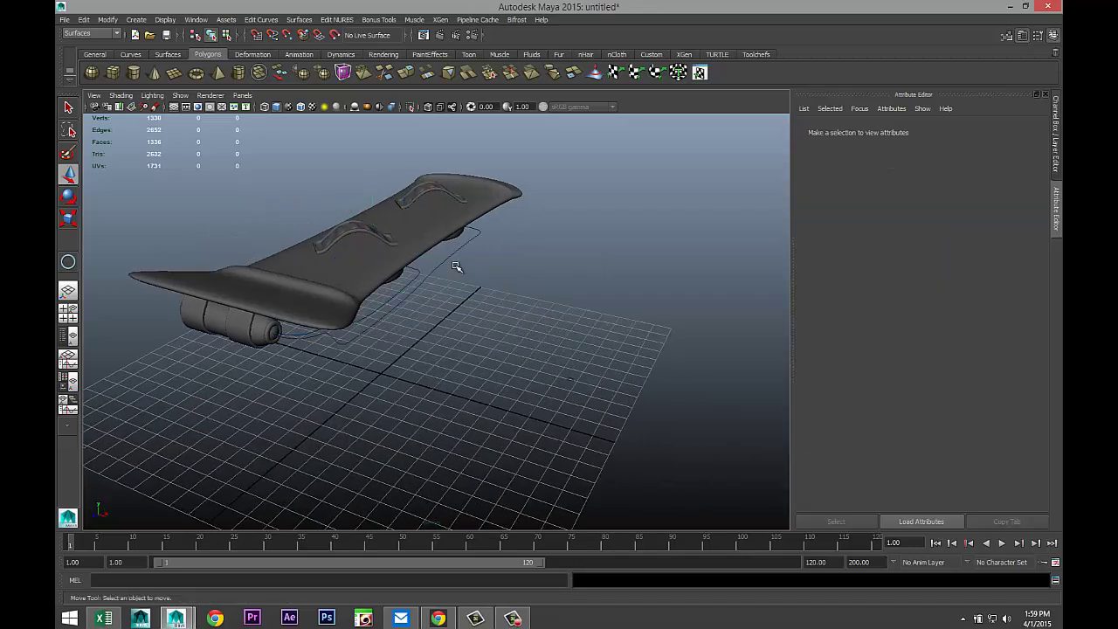
{"action": "left_click", "coordinate": [563, 364]}
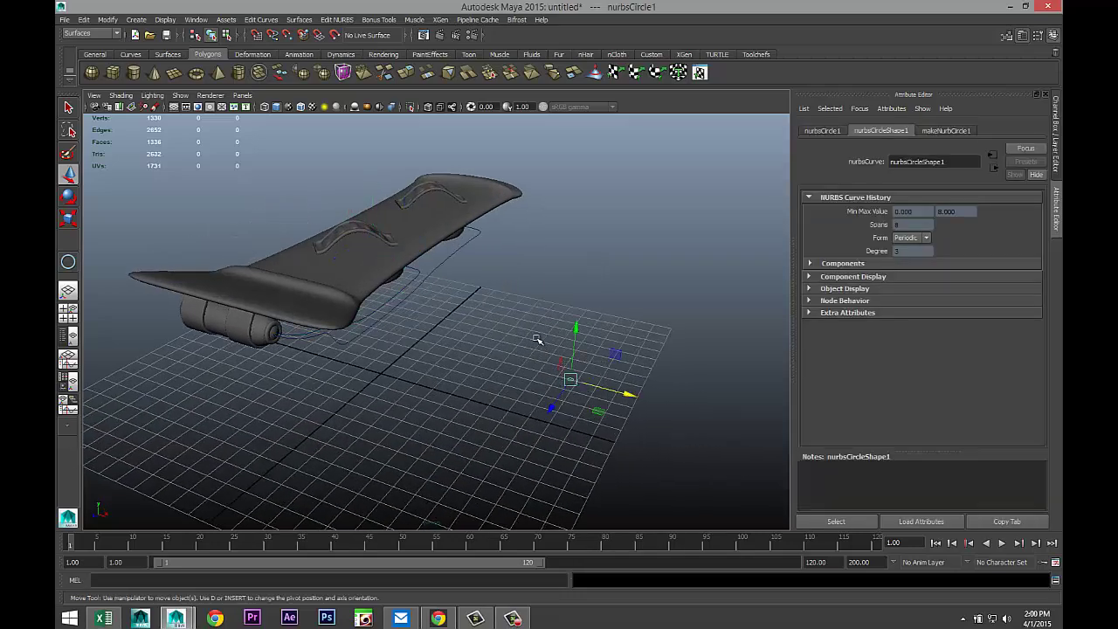
{"action": "left_click", "coordinate": [450, 258]}
{"action": "left_click", "coordinate": [296, 19]}
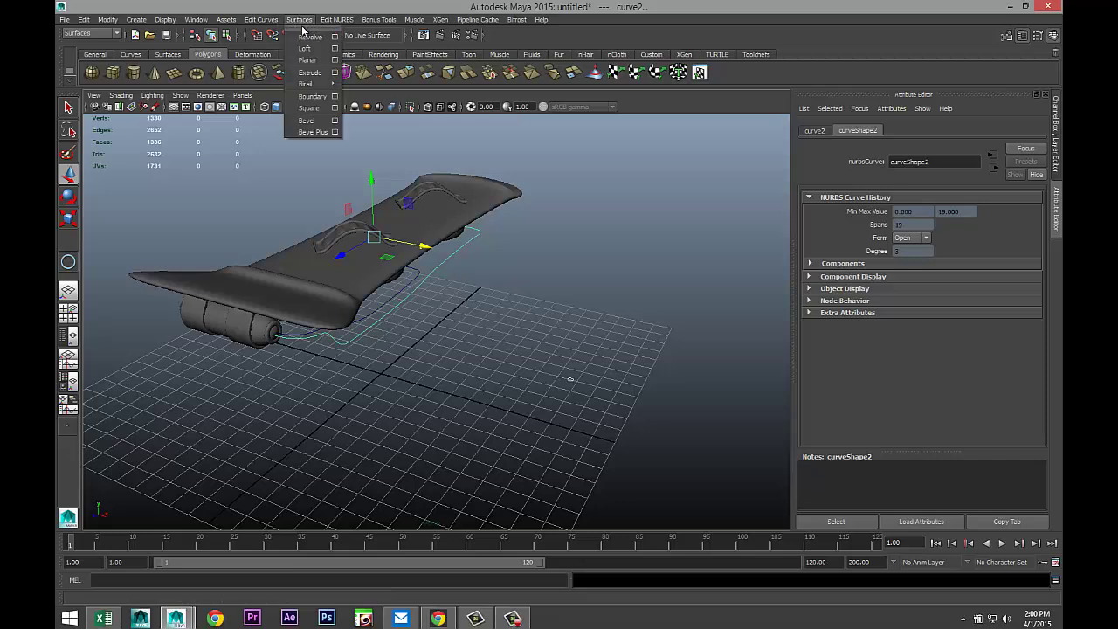
{"action": "left_click", "coordinate": [335, 72]}
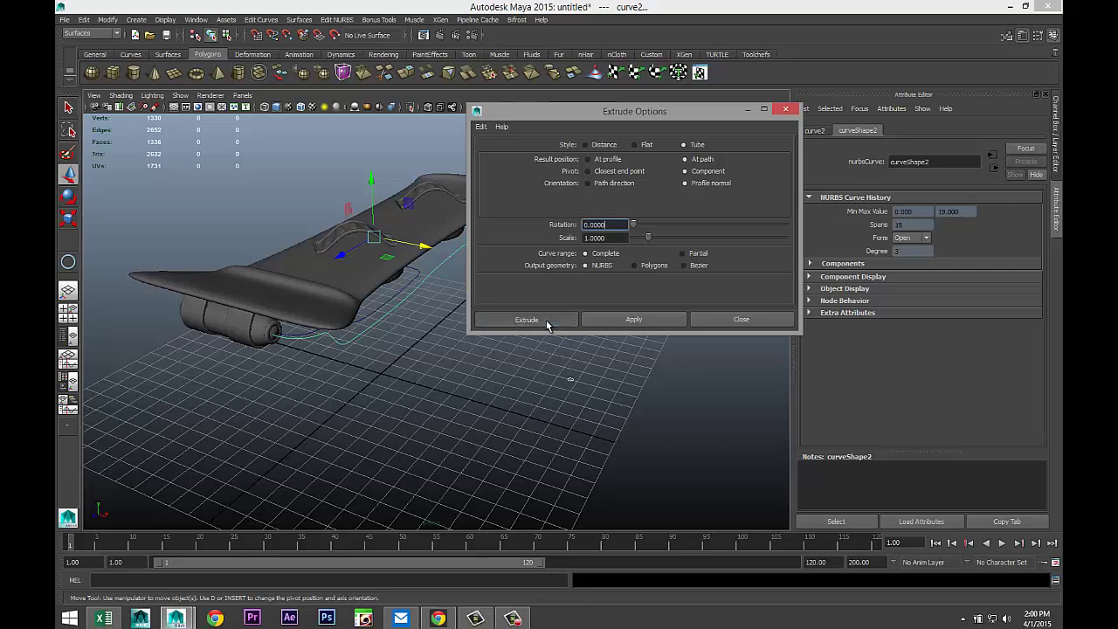
{"action": "left_click", "coordinate": [548, 321]}
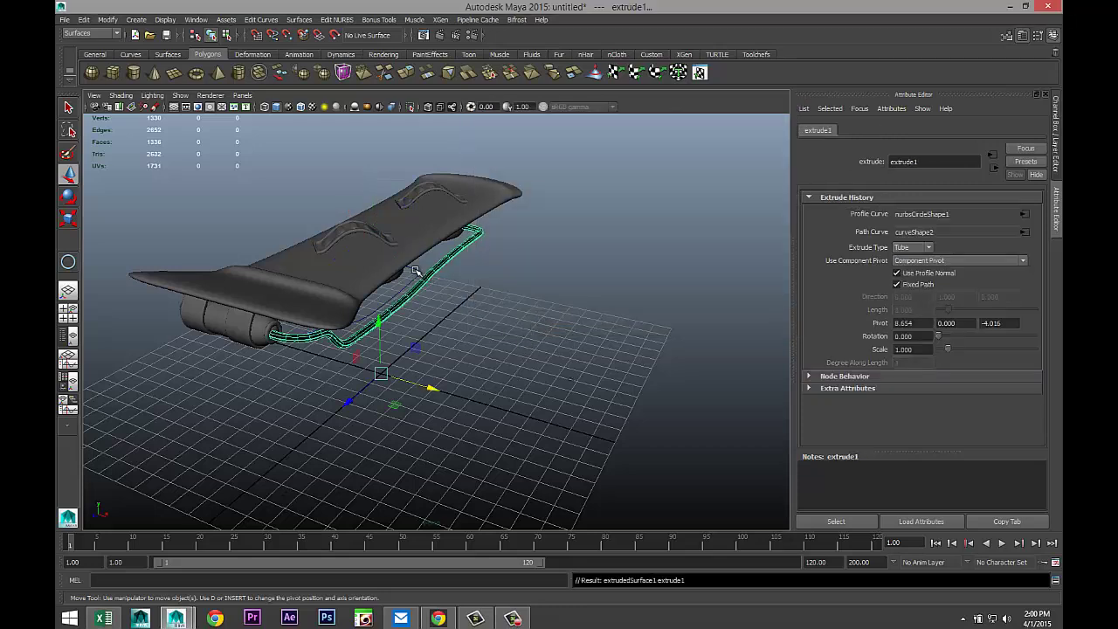
Repeat the Extrude with the same circle along the inner path curve
{"action": "left_click", "coordinate": [560, 363]}
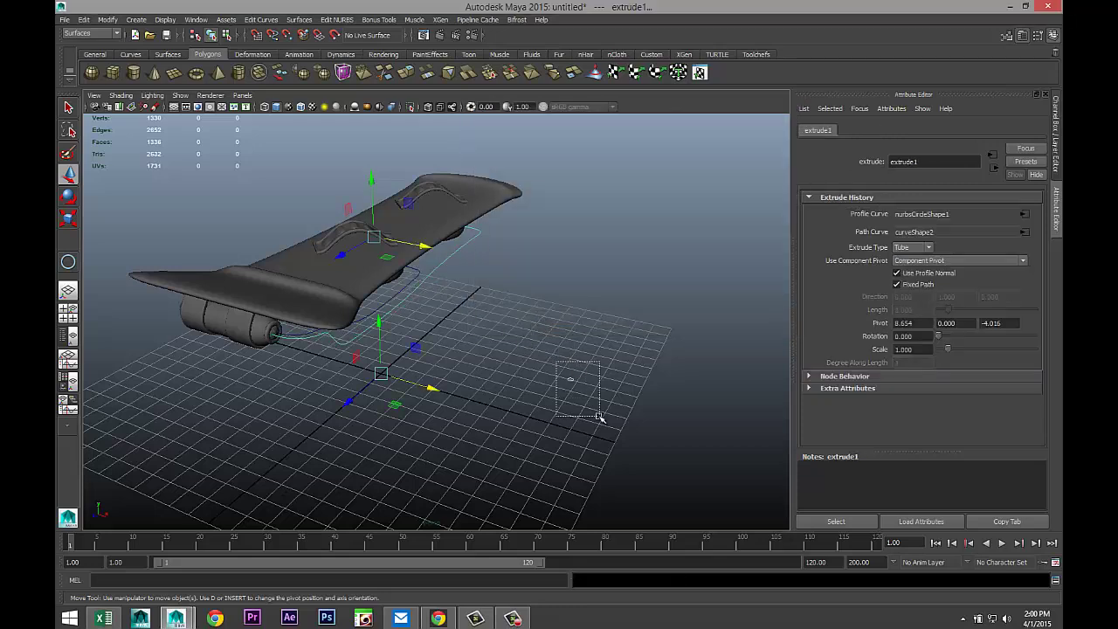
{"action": "left_click", "coordinate": [416, 273], "text": "shift"}
{"action": "key", "text": "g"}
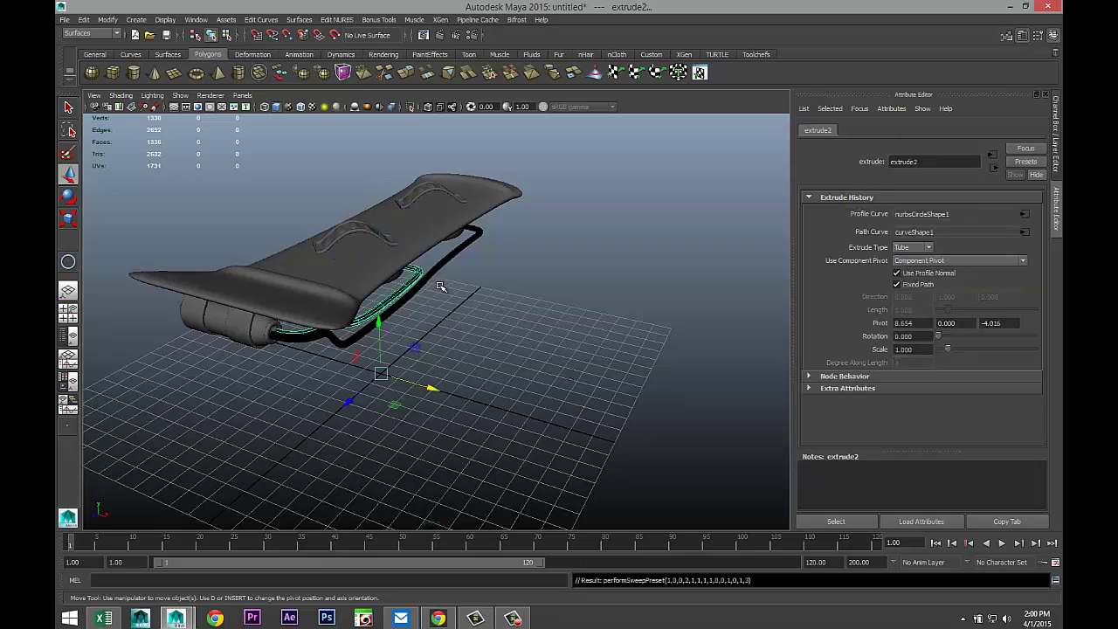
Scale the profile circle uniformly to about 0.45 to thin both tubes
{"action": "left_click", "coordinate": [593, 316]}
{"action": "left_click", "coordinate": [570, 379]}
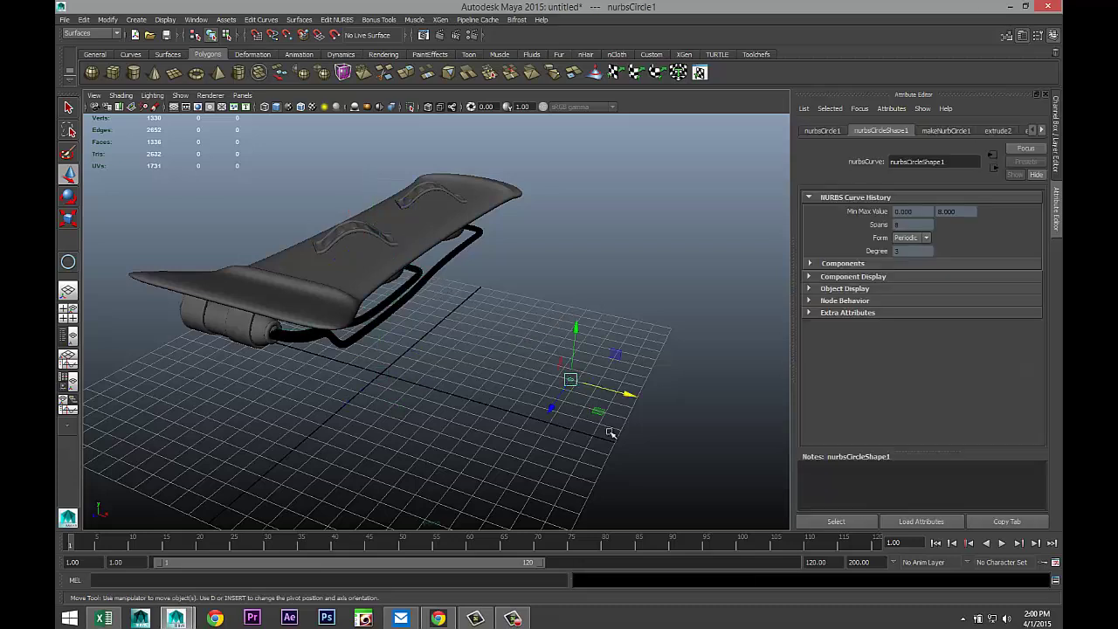
{"action": "key", "text": "r"}
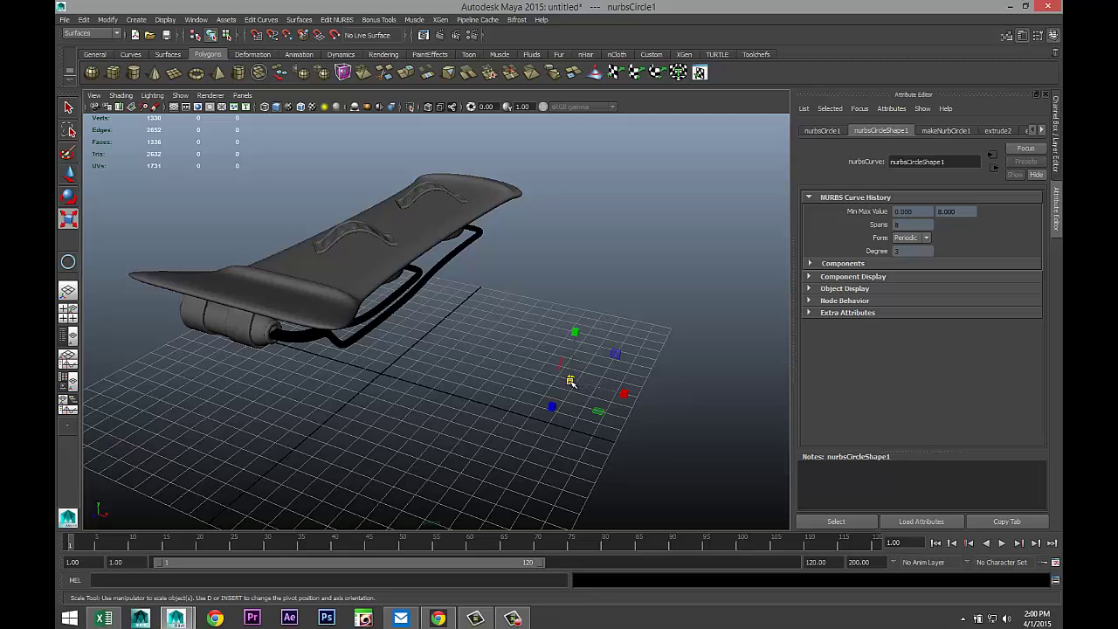
{"action": "left_click_drag", "start_coordinate": [571, 381], "coordinate": [575, 382]}
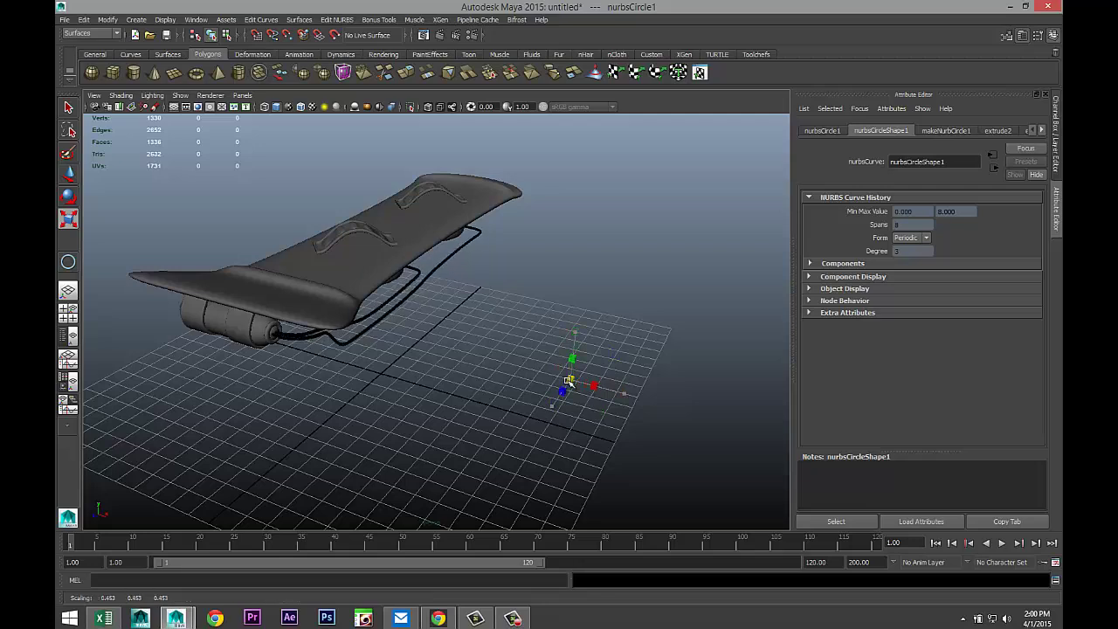
{"action": "left_click", "coordinate": [616, 262]}
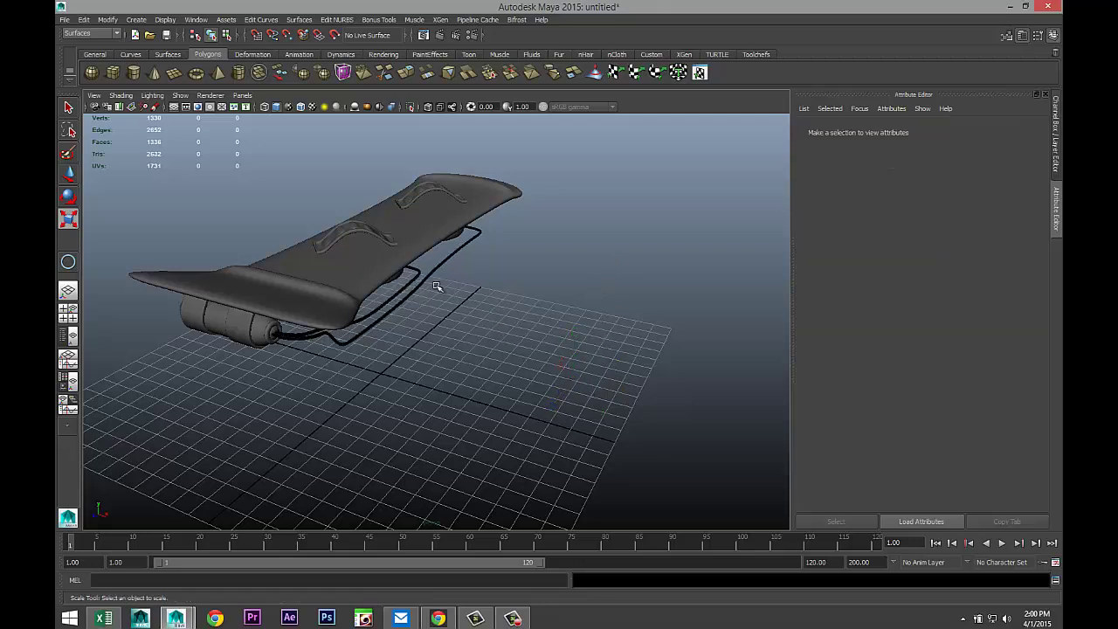
Convert both NURBS tubes to polygons using Quads, Standard fit tessellation and a chord height ratio of 0.9
{"action": "left_click", "coordinate": [400, 283]}
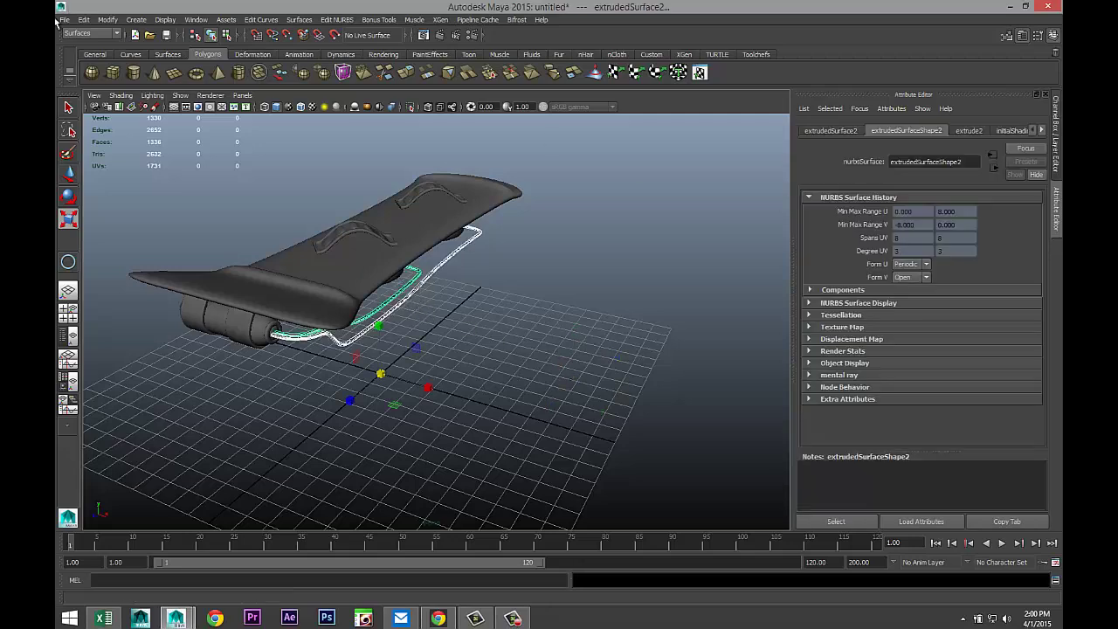
{"action": "left_click", "coordinate": [87, 20]}
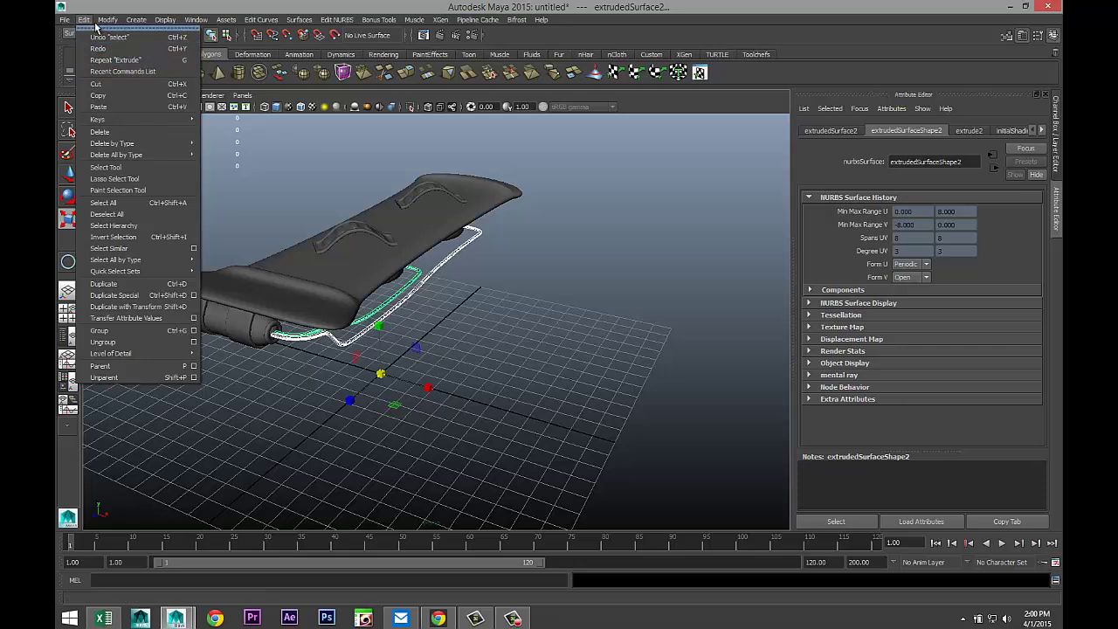
{"action": "mouse_move", "coordinate": [101, 22]}
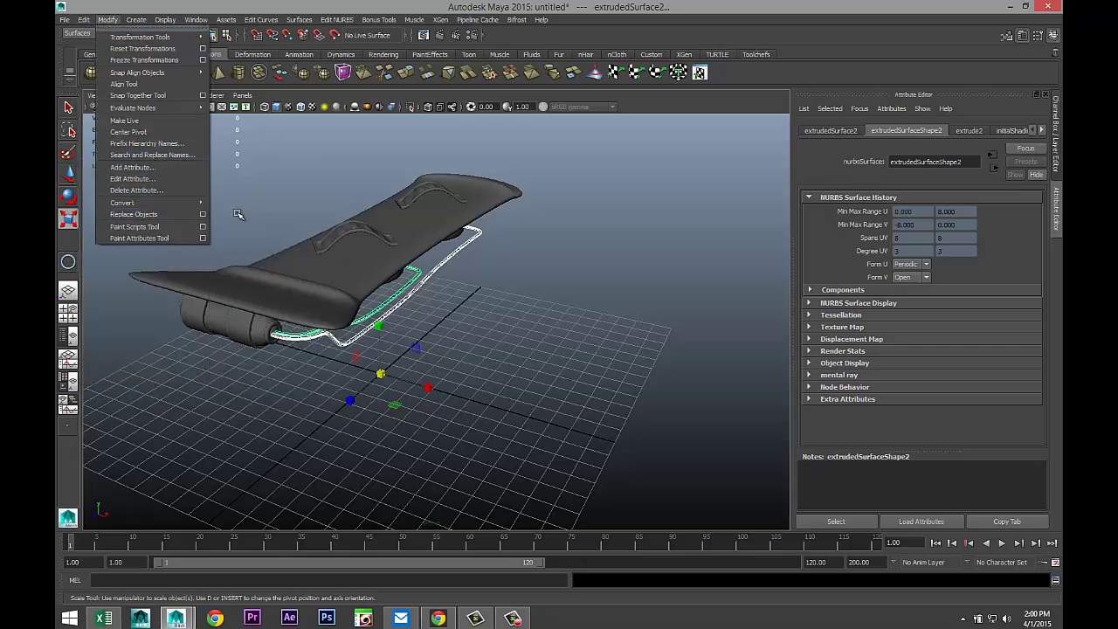
{"action": "mouse_move", "coordinate": [196, 202]}
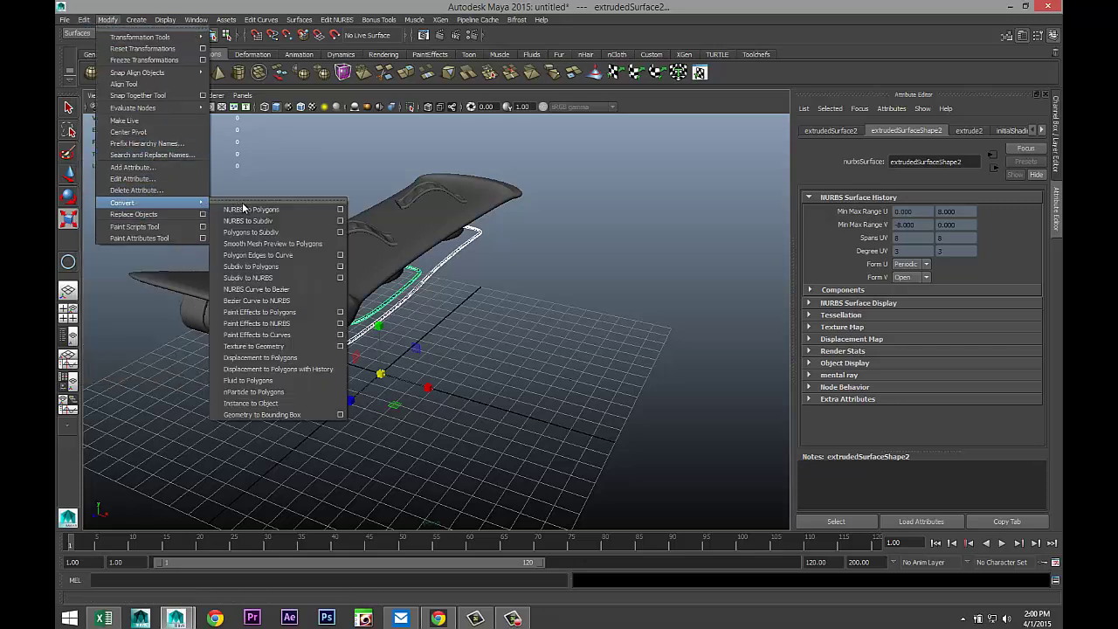
{"action": "left_click", "coordinate": [340, 210]}
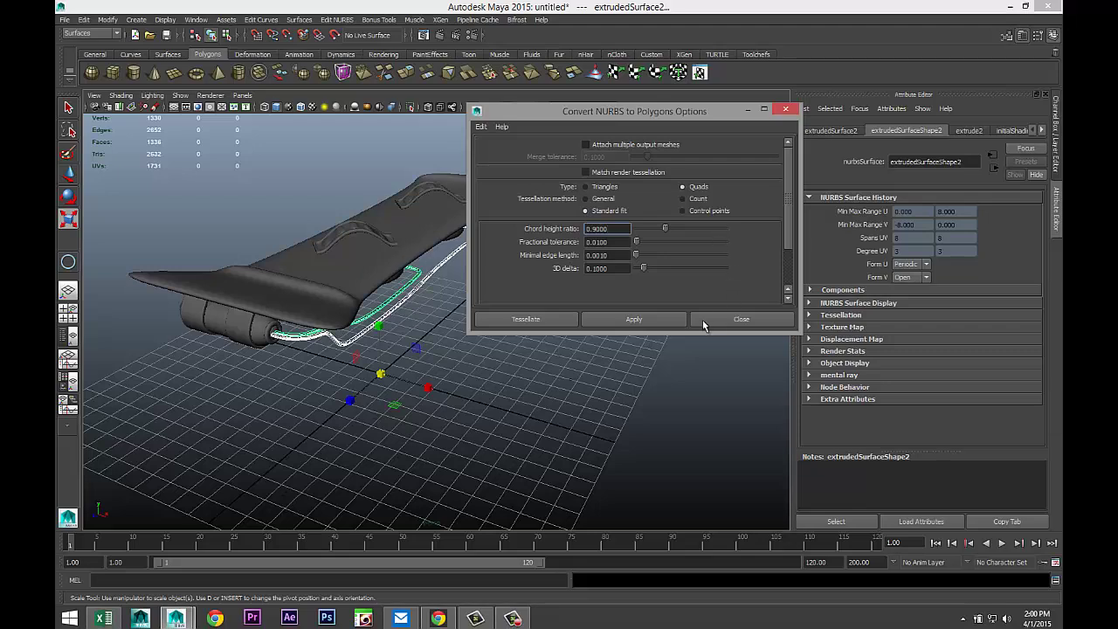
{"action": "left_click", "coordinate": [637, 317]}
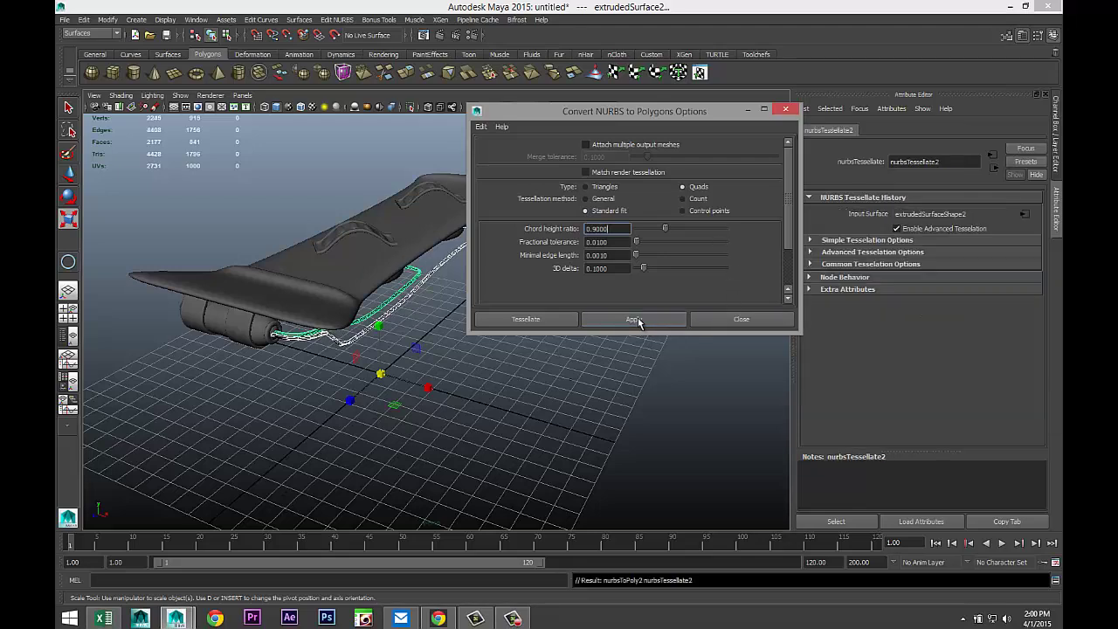
Minimize the conversion options and examine the converted polygon tubes up close where they meet the capsule
{"action": "left_click", "coordinate": [747, 112]}
{"action": "scroll", "coordinate": [444, 369], "scroll_direction": "up", "scroll_amount": 5}
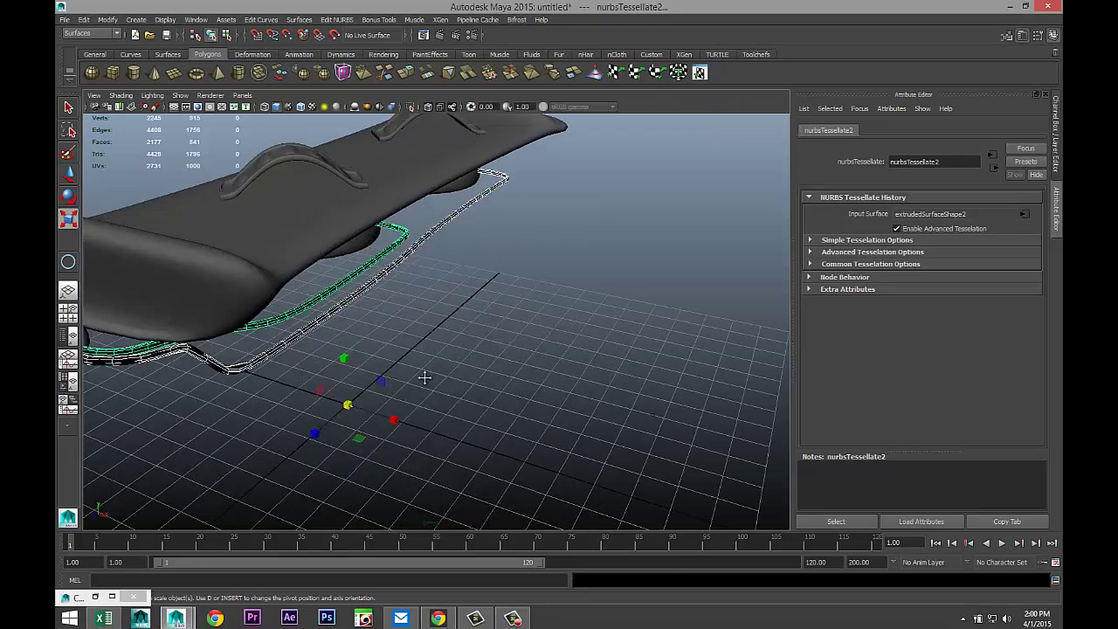
{"action": "left_click_drag", "start_coordinate": [425, 377], "coordinate": [579, 320], "text": "alt"}
{"action": "scroll", "coordinate": [572, 326], "scroll_direction": "up", "scroll_amount": 3}
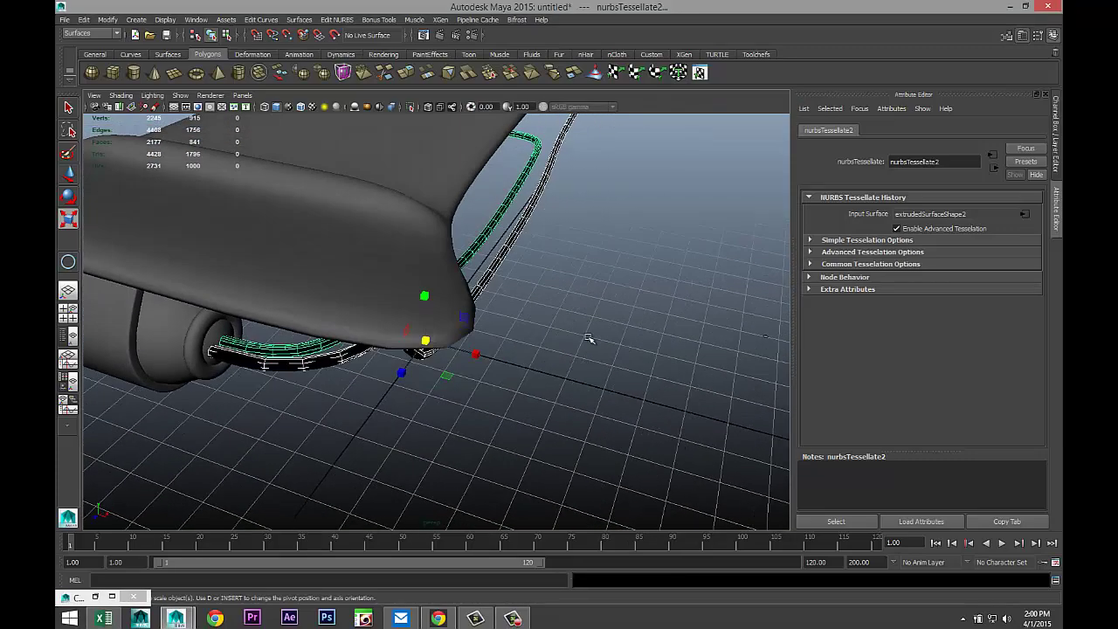
Select both converted polygon tubes and delete their construction history
{"action": "left_click", "coordinate": [590, 339]}
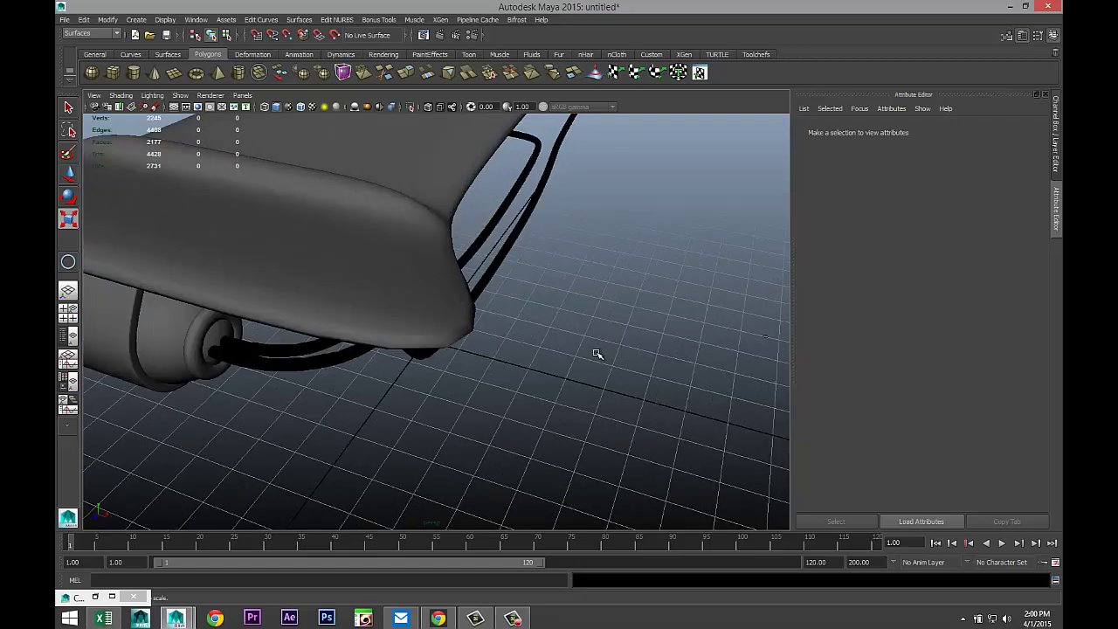
{"action": "left_click_drag", "start_coordinate": [597, 353], "coordinate": [554, 349], "text": "alt"}
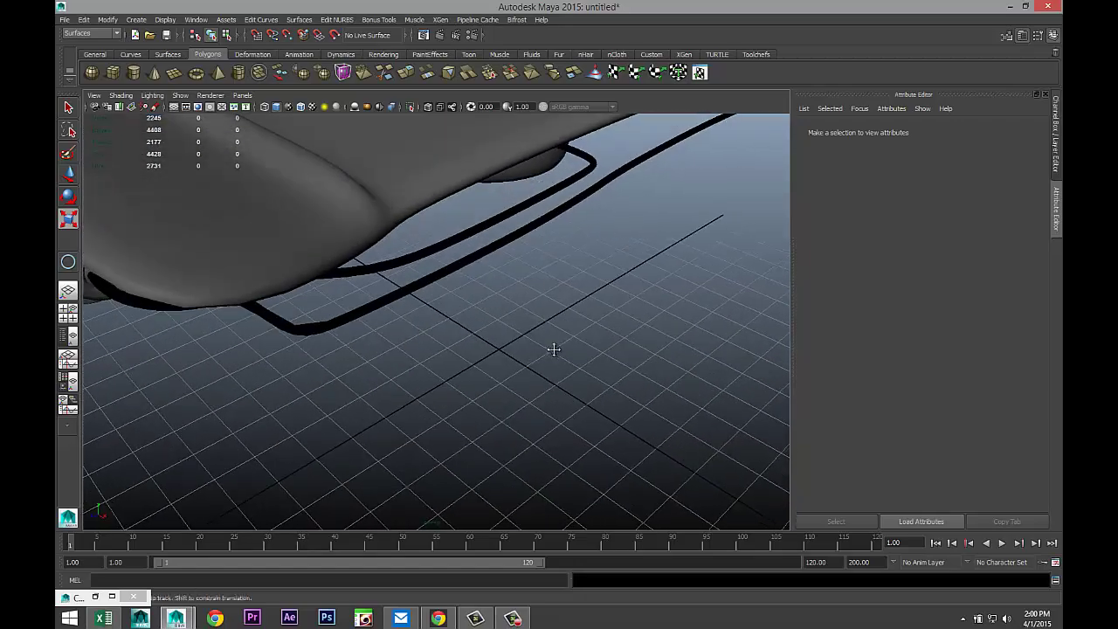
{"action": "middle_click_drag", "start_coordinate": [554, 349], "coordinate": [476, 384], "text": "alt"}
{"action": "scroll", "coordinate": [481, 387], "scroll_direction": "down", "scroll_amount": 5}
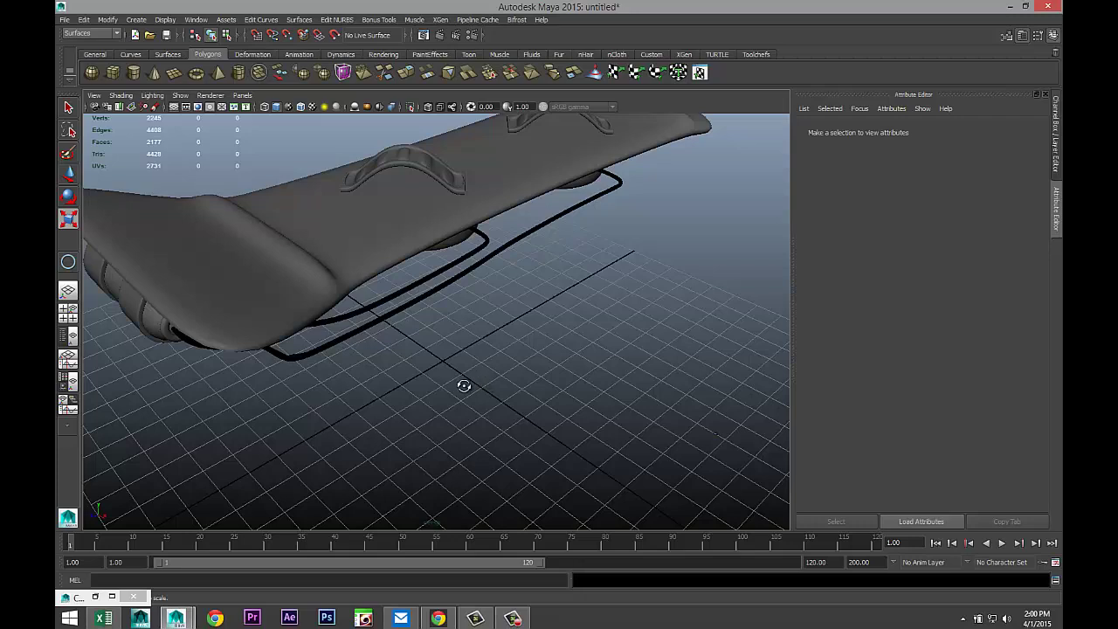
{"action": "left_click_drag", "start_coordinate": [462, 387], "coordinate": [439, 283], "text": "alt"}
{"action": "left_click", "coordinate": [445, 303]}
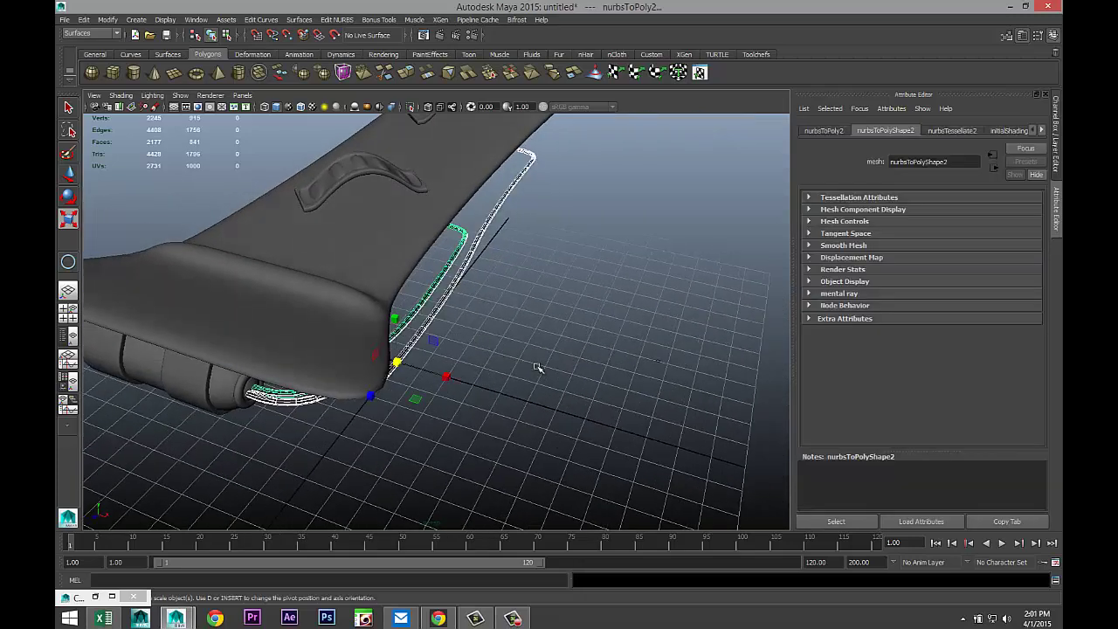
{"action": "left_click", "coordinate": [84, 19]}
{"action": "mouse_move", "coordinate": [157, 145]}
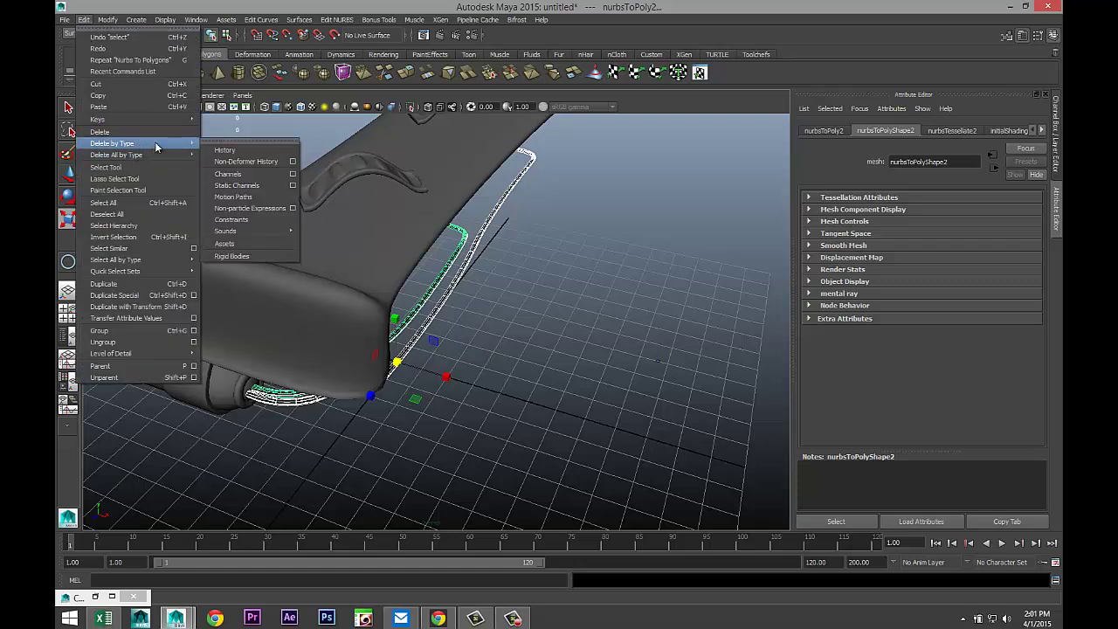
{"action": "left_click", "coordinate": [226, 150]}
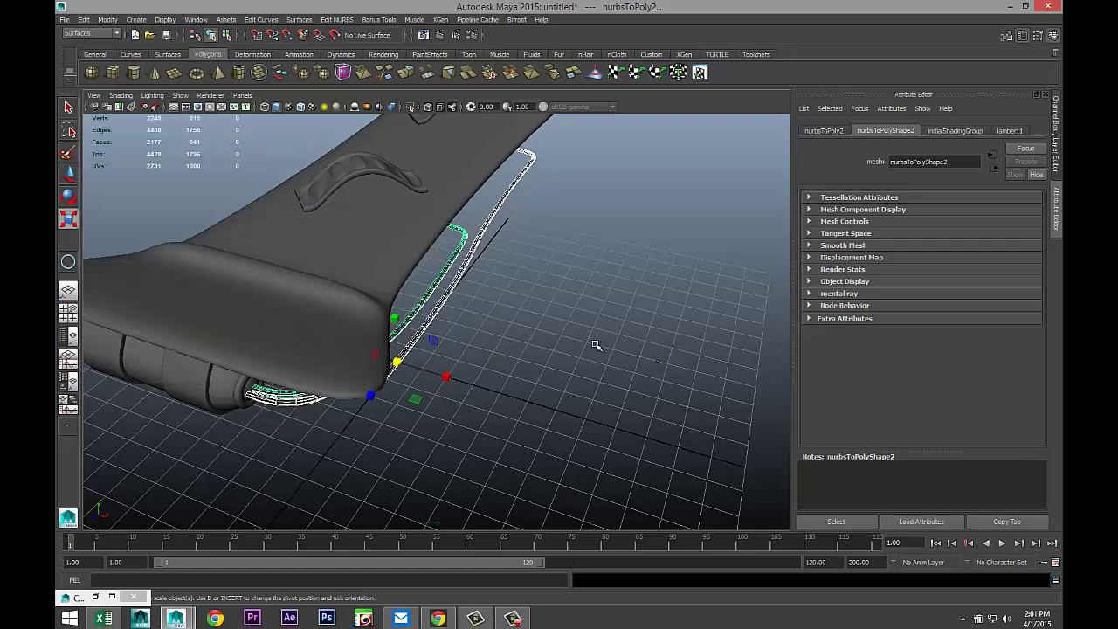
Try moving both tubes sideways away from the board, and undo the move
{"action": "left_click_drag", "start_coordinate": [625, 330], "coordinate": [702, 396]}
{"action": "left_click", "coordinate": [699, 403]}
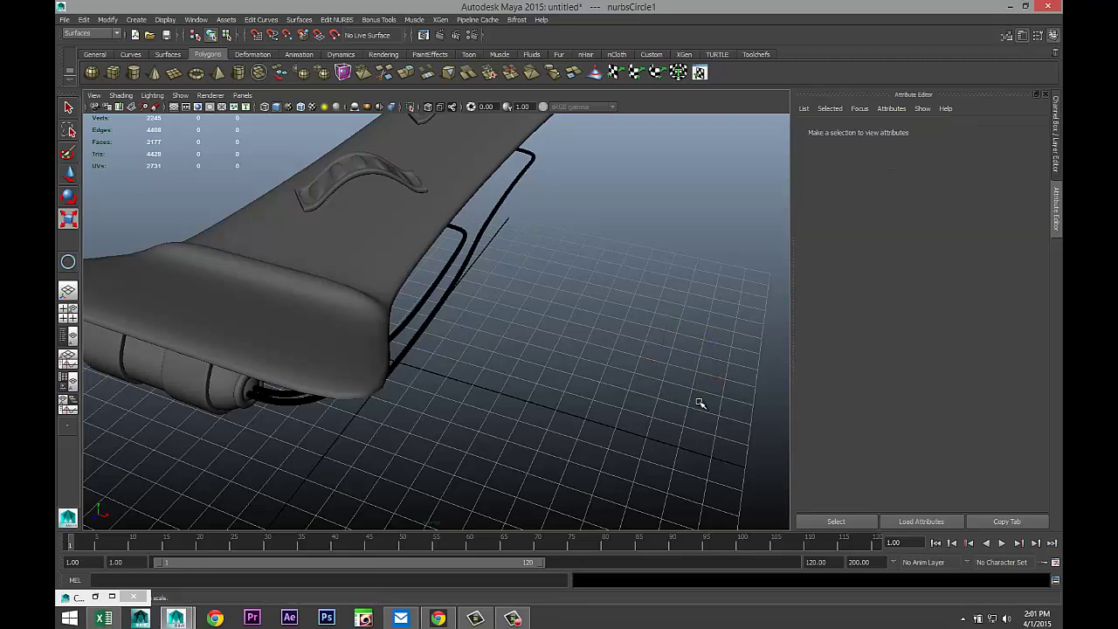
{"action": "left_click_drag", "start_coordinate": [417, 292], "coordinate": [602, 426]}
{"action": "key", "text": "w"}
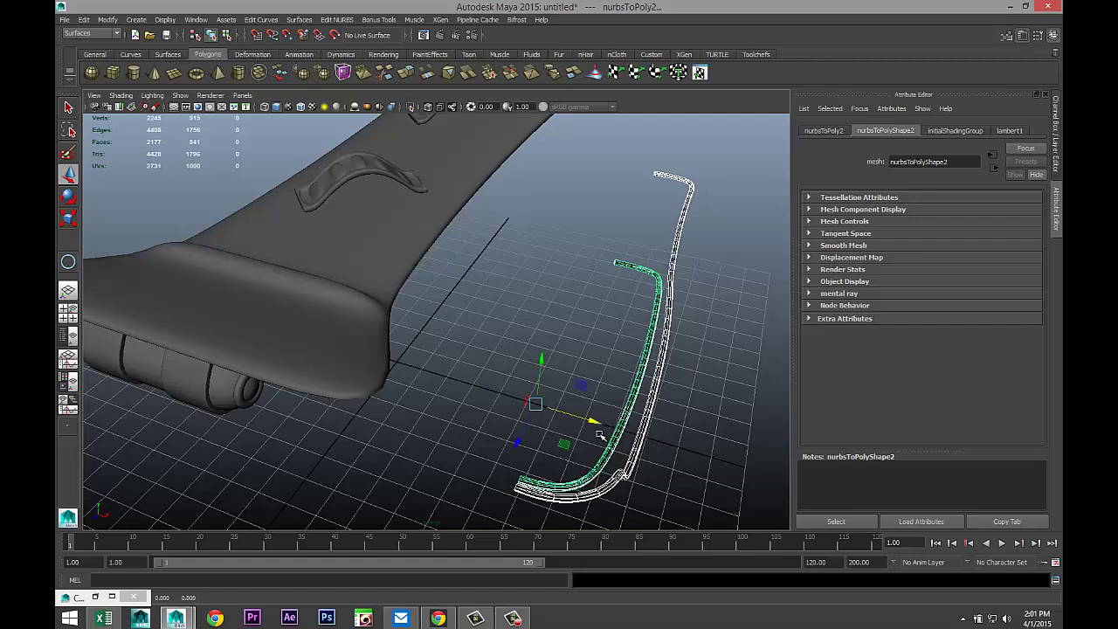
{"action": "key", "text": "bracketleft"}
{"action": "key", "text": "bracketleft"}
{"action": "key", "text": "bracketleft"}
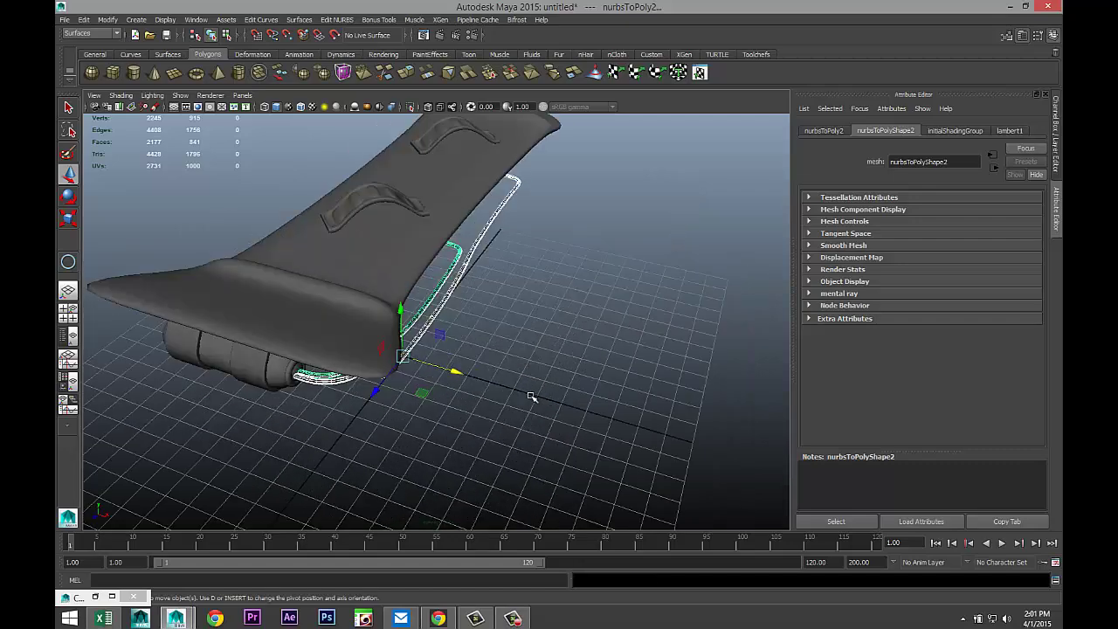
{"action": "key", "text": "bracketleft"}
{"action": "key", "text": "bracketleft"}
{"action": "key", "text": "bracketleft"}
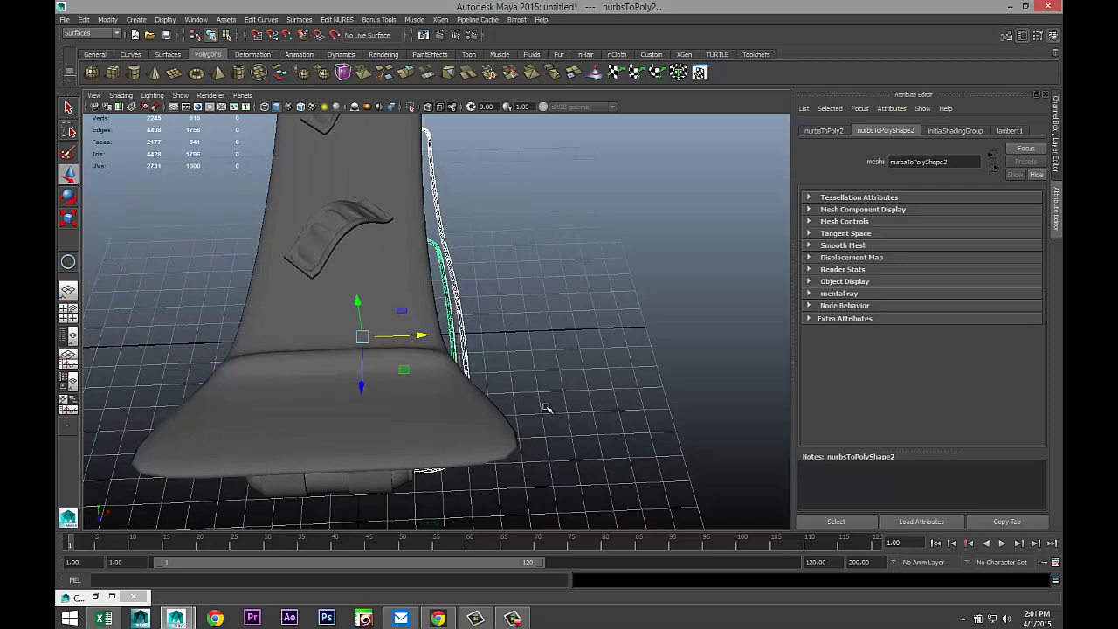
Mirror both tubes to the board's other side with Duplicate Special, using Copy geometry and an X scale of -1
{"action": "left_click", "coordinate": [68, 312]}
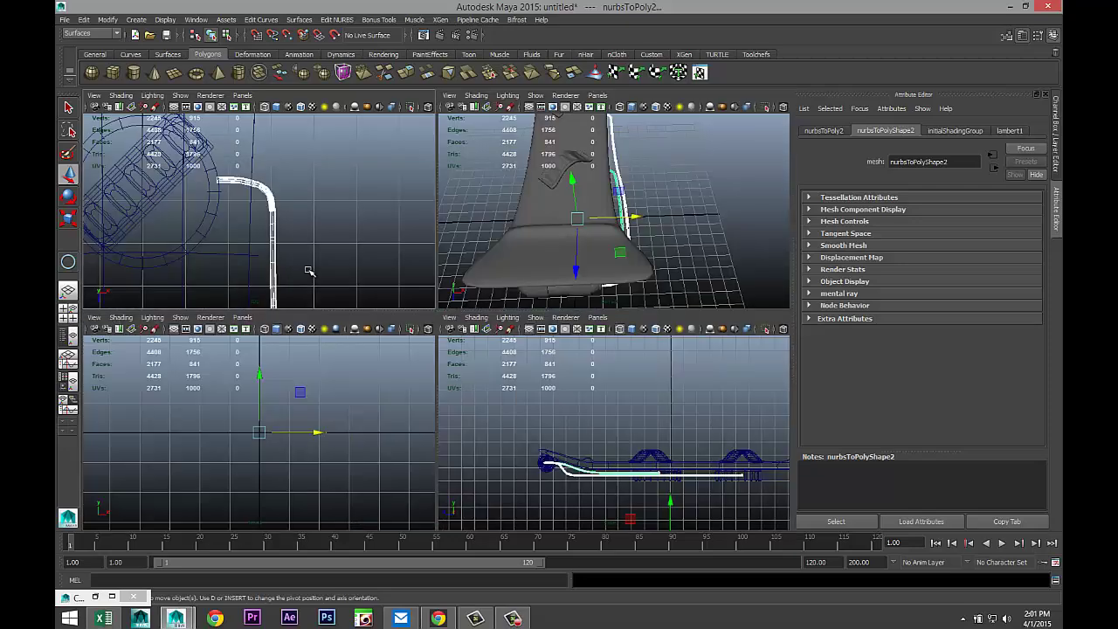
{"action": "key", "text": "space"}
{"action": "scroll", "coordinate": [564, 309], "scroll_direction": "down", "scroll_amount": 8}
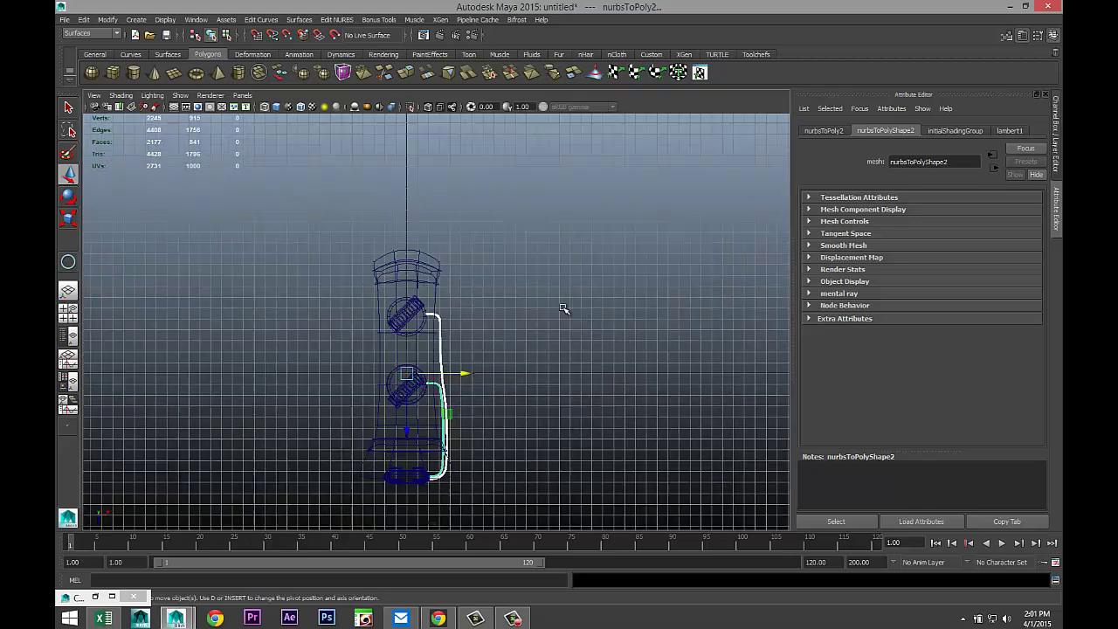
{"action": "left_click", "coordinate": [84, 20]}
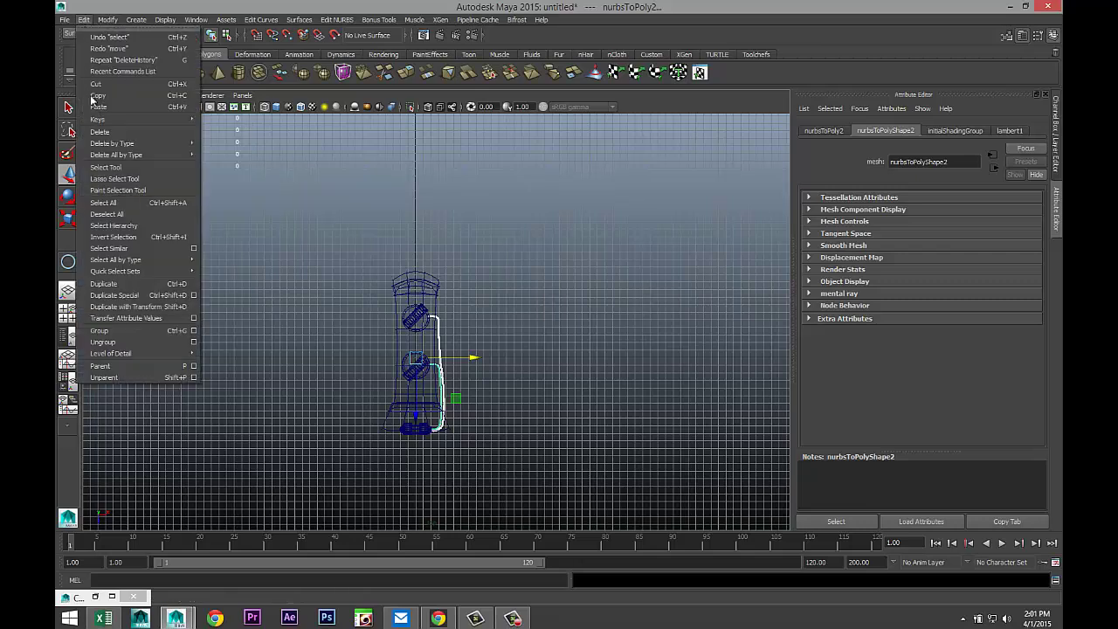
{"action": "left_click", "coordinate": [194, 296]}
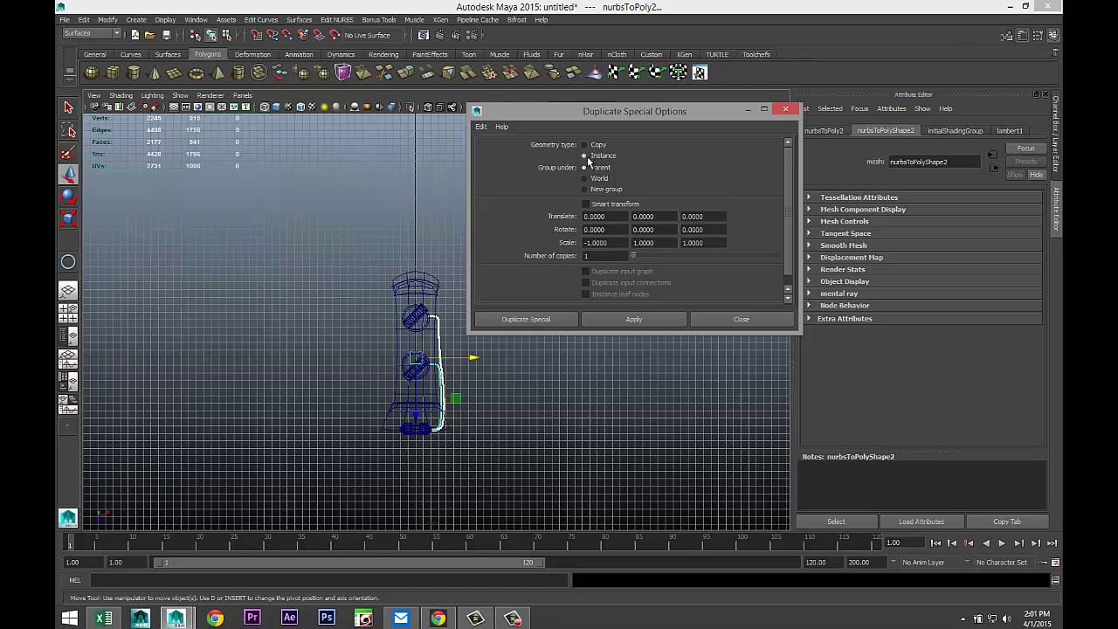
{"action": "left_click", "coordinate": [584, 145]}
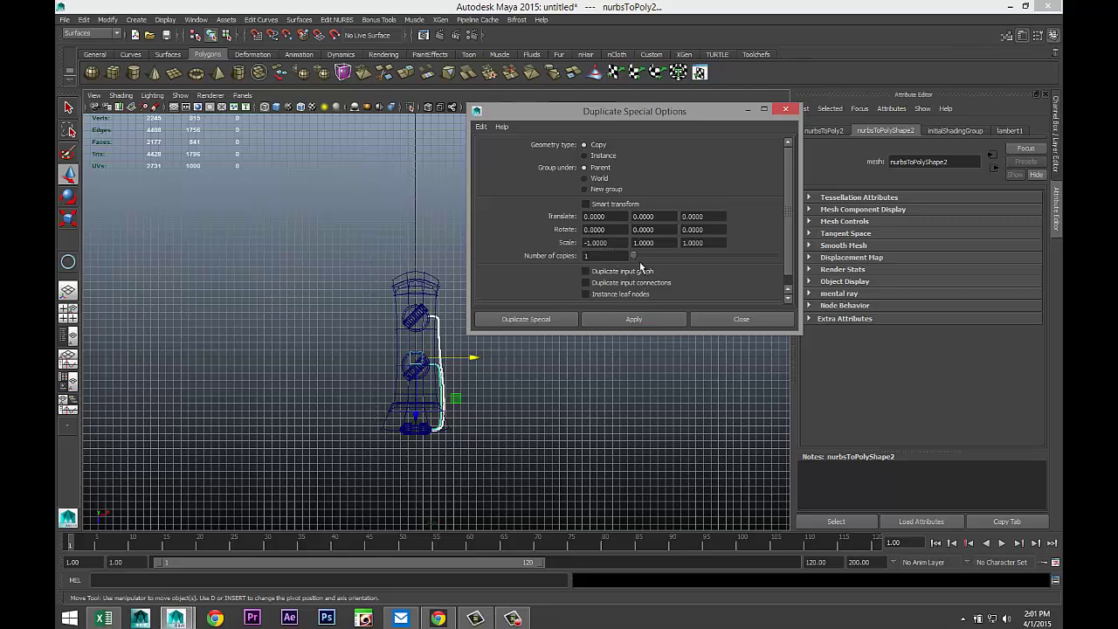
{"action": "left_click", "coordinate": [538, 321]}
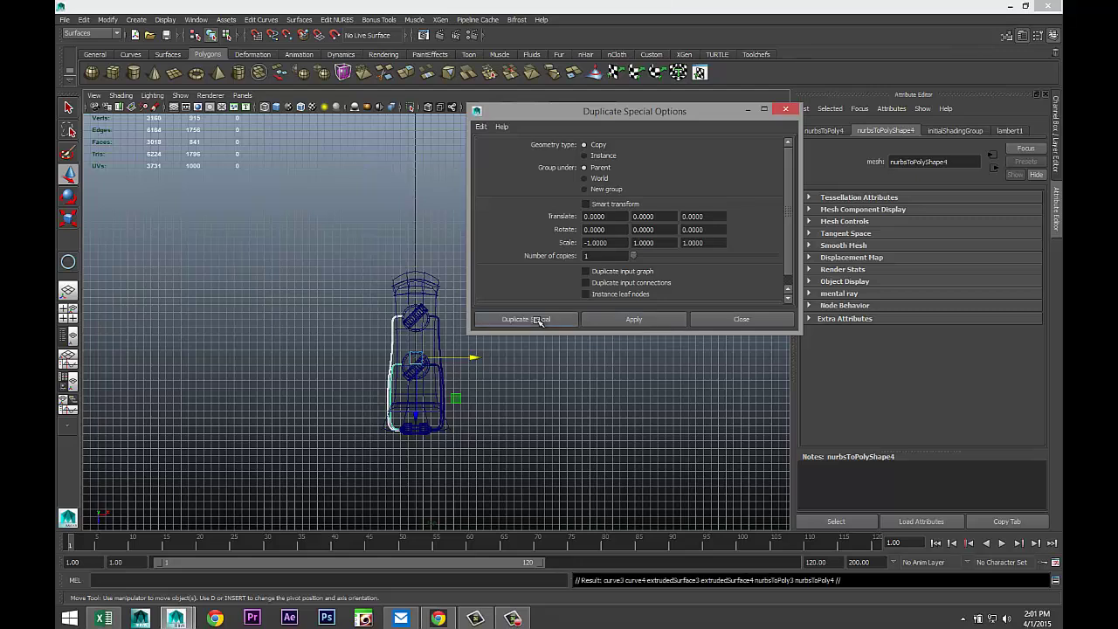
{"action": "left_click", "coordinate": [70, 313]}
{"action": "key", "text": "space"}
{"action": "left_click_drag", "start_coordinate": [432, 332], "coordinate": [524, 370], "text": "alt"}
{"action": "left_click", "coordinate": [516, 325]}
{"action": "left_click_drag", "start_coordinate": [544, 312], "coordinate": [543, 335], "text": "alt"}
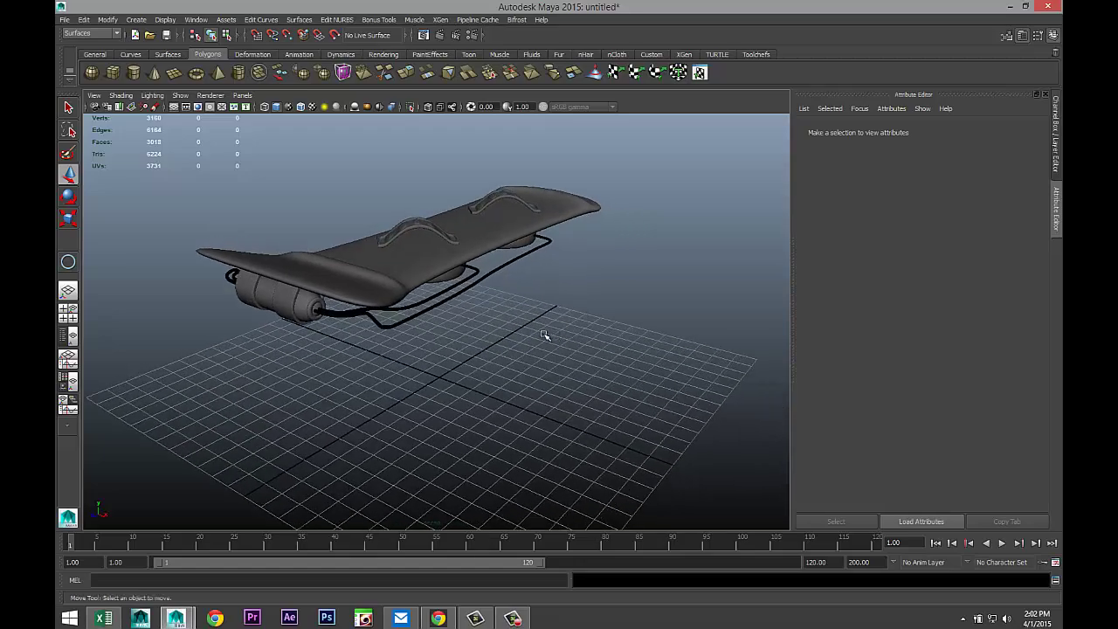
Select the tubes on both sides of the board and assign them a new mia_material_x
{"action": "left_click", "coordinate": [430, 311]}
{"action": "mouse_move", "coordinate": [412, 352]}
{"action": "left_mouse_down", "text": "alt"}
{"action": "mouse_move", "coordinate": [418, 367]}
{"action": "mouse_move", "coordinate": [408, 357]}
{"action": "left_mouse_up", "text": "alt"}
{"action": "left_click", "coordinate": [403, 348]}
{"action": "left_click", "coordinate": [400, 341], "text": "shift"}
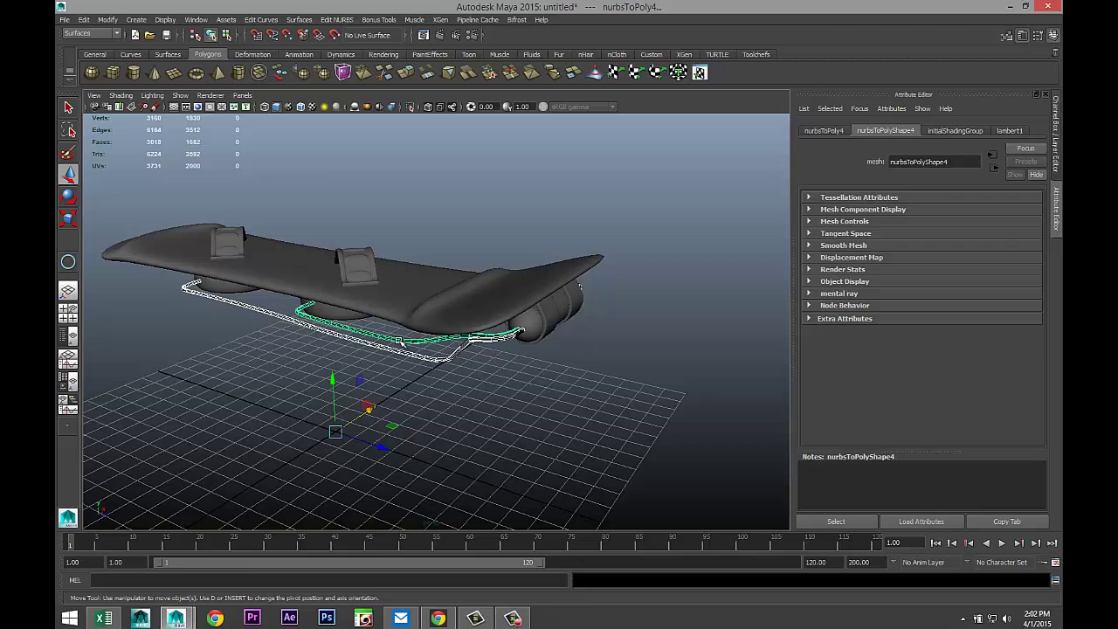
{"action": "right_click_drag", "start_coordinate": [400, 341], "coordinate": [399, 569]}
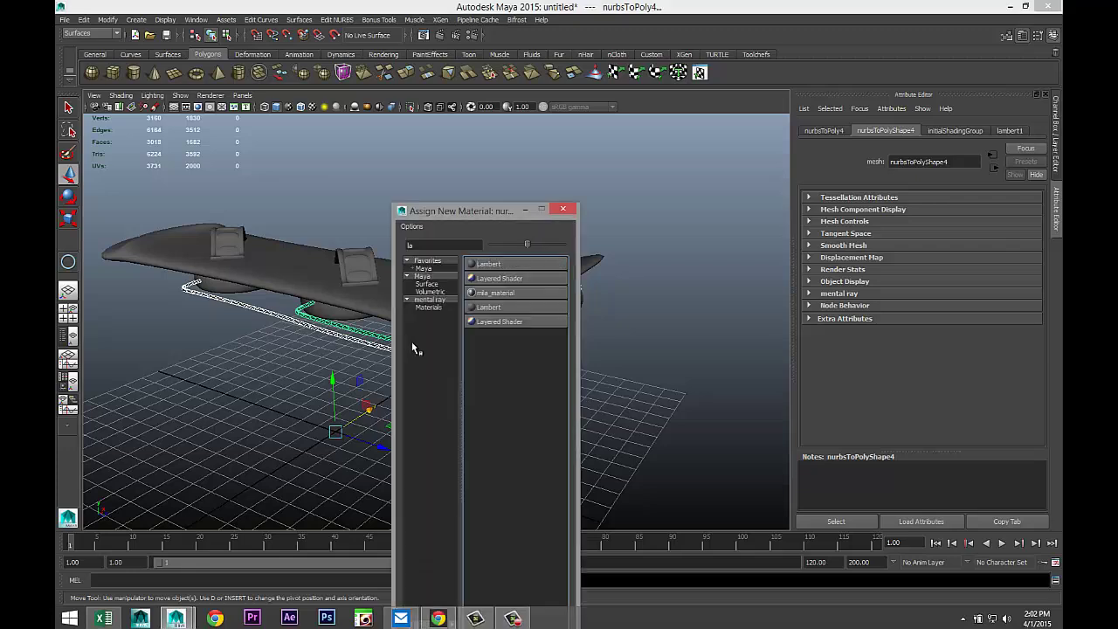
{"action": "left_click", "coordinate": [437, 245]}
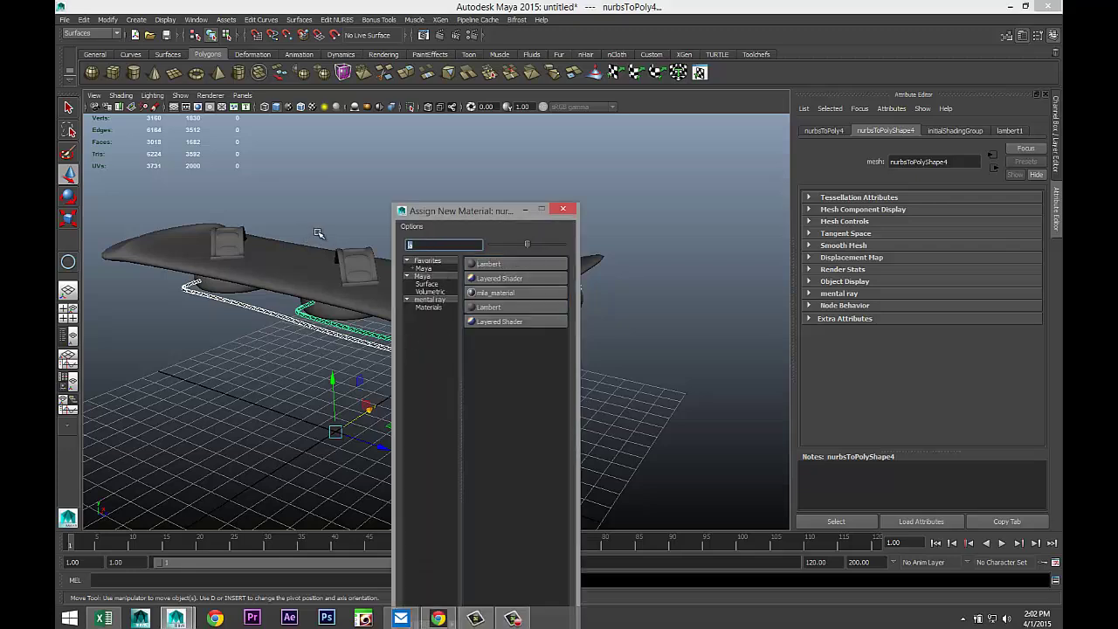
{"action": "type", "text": "mia"}
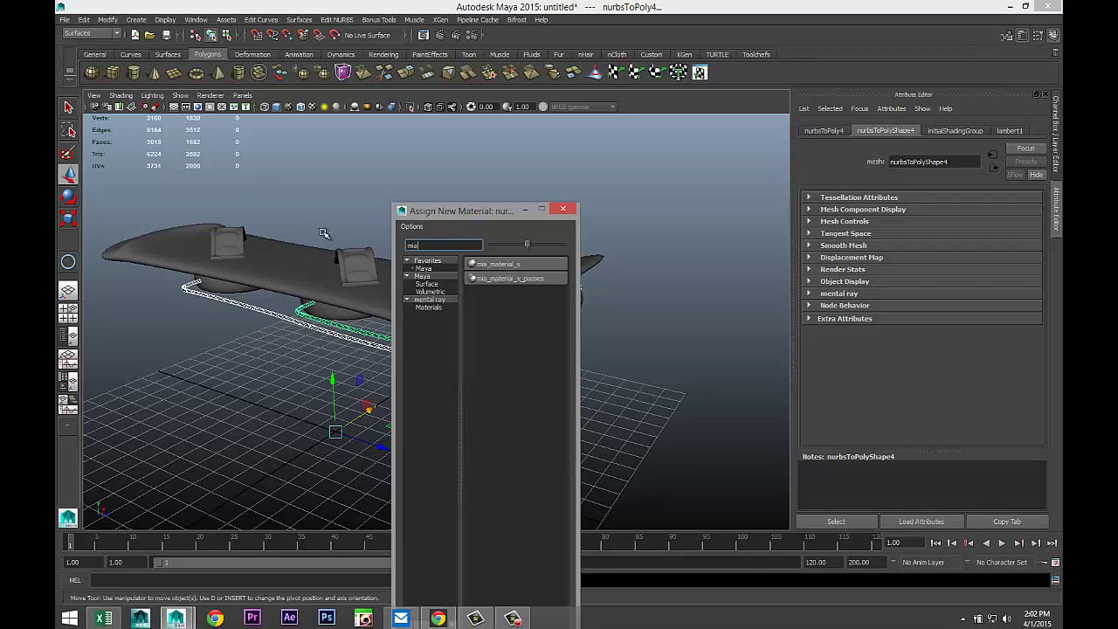
{"action": "left_click", "coordinate": [494, 264]}
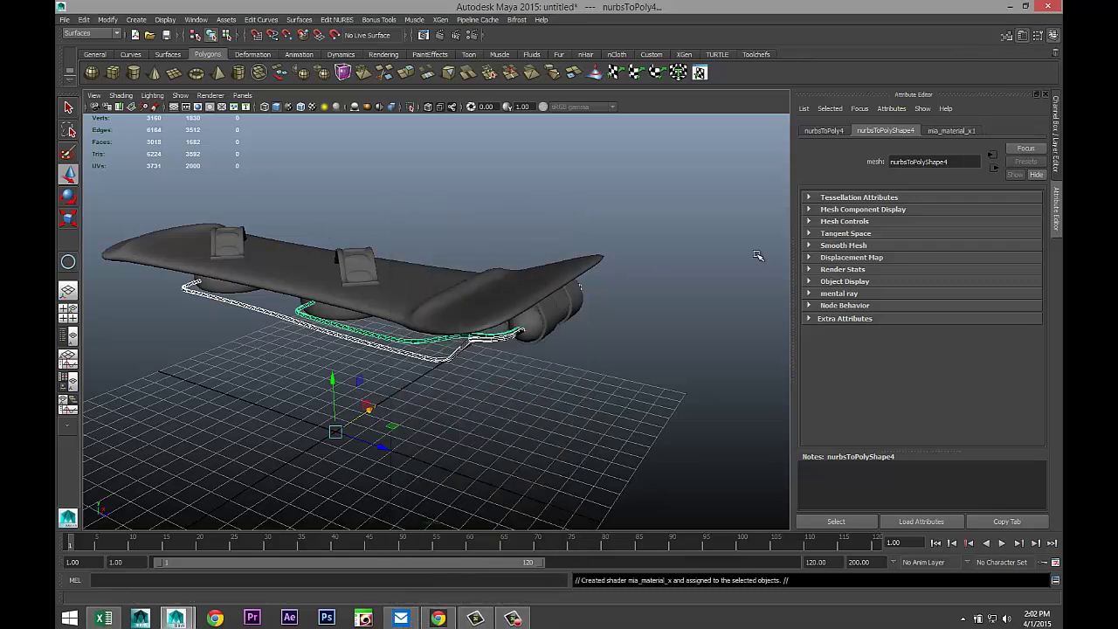
Replace the tube material's attributes with the Chrome preset
{"action": "left_click", "coordinate": [961, 131]}
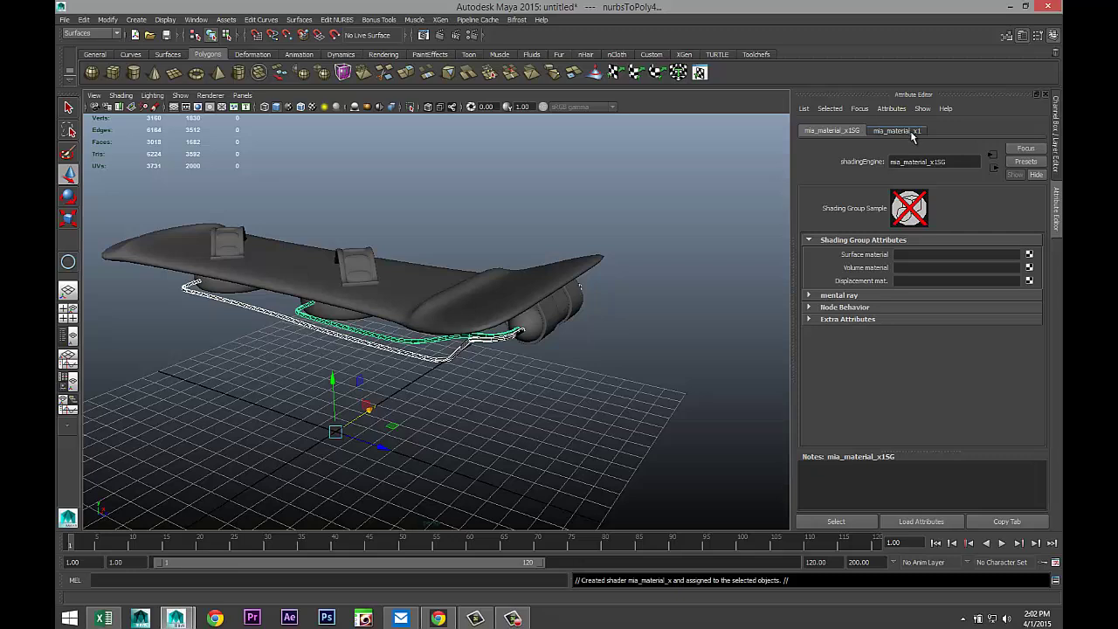
{"action": "left_click", "coordinate": [913, 131]}
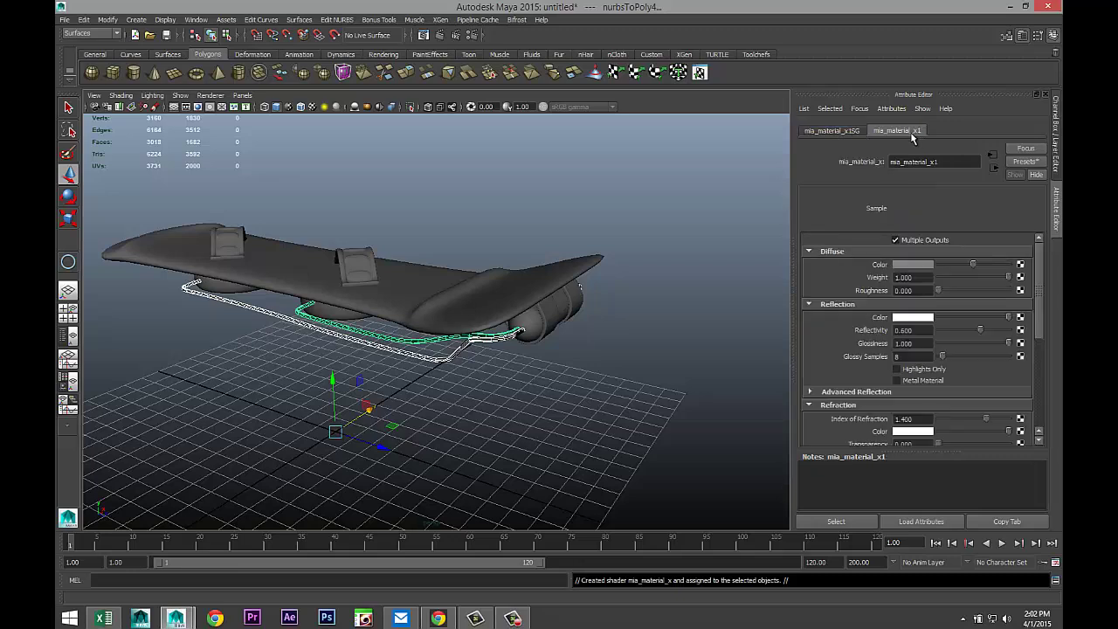
{"action": "left_click", "coordinate": [1020, 162]}
{"action": "left_click", "coordinate": [1018, 163]}
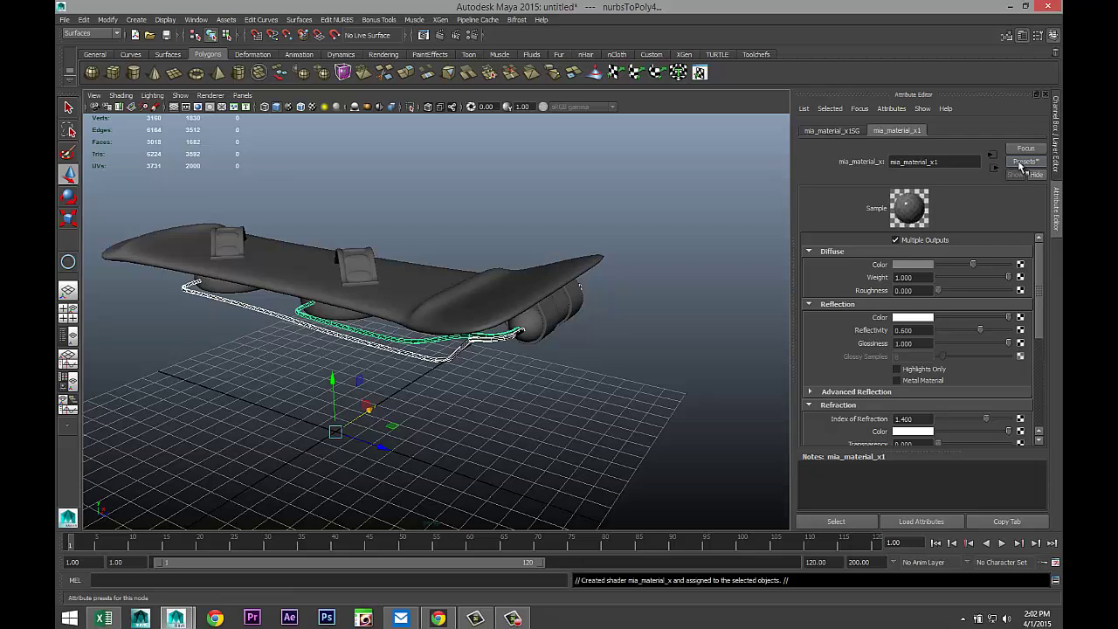
{"action": "left_click", "coordinate": [1018, 164]}
{"action": "mouse_move", "coordinate": [964, 193]}
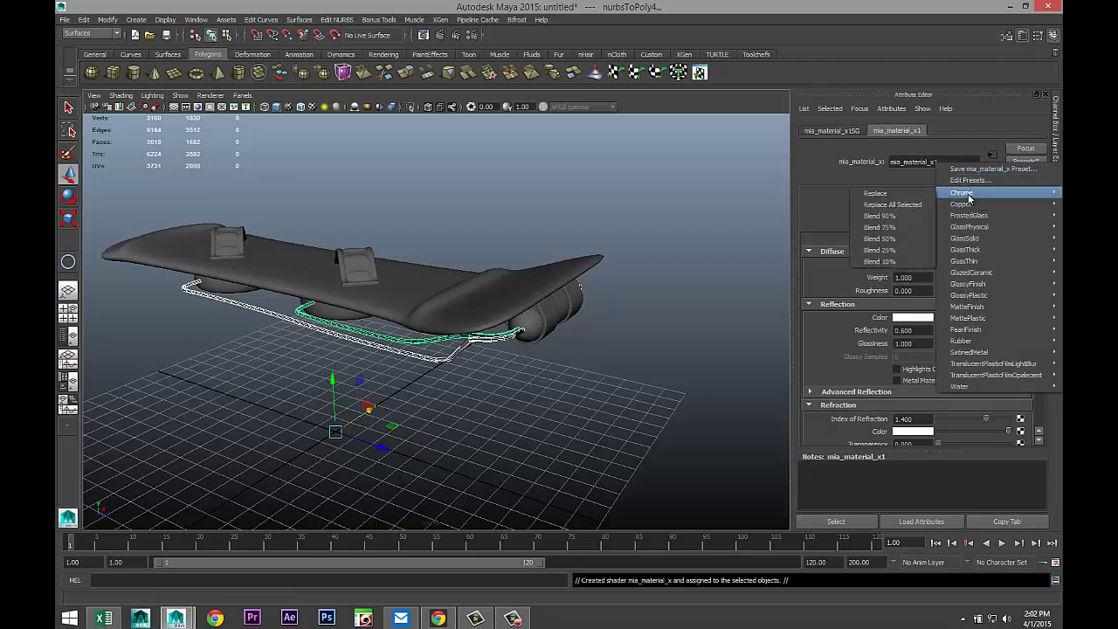
{"action": "left_click", "coordinate": [916, 195]}
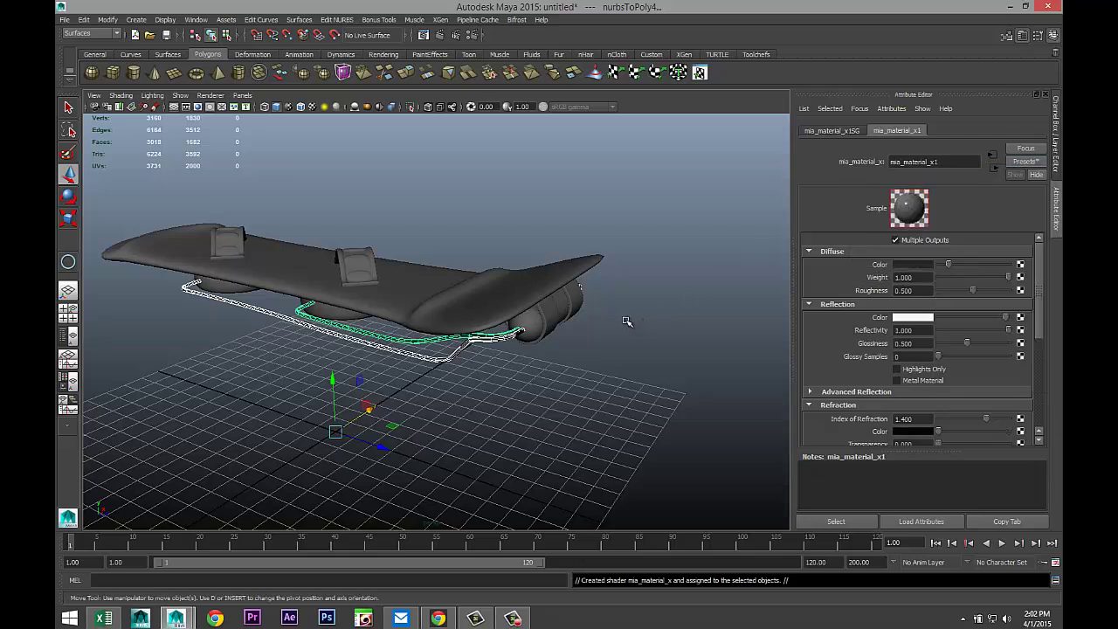
Assign a new Blinn material to the board
{"action": "left_click_drag", "start_coordinate": [624, 322], "coordinate": [595, 342], "text": "alt"}
{"action": "left_click", "coordinate": [513, 347]}
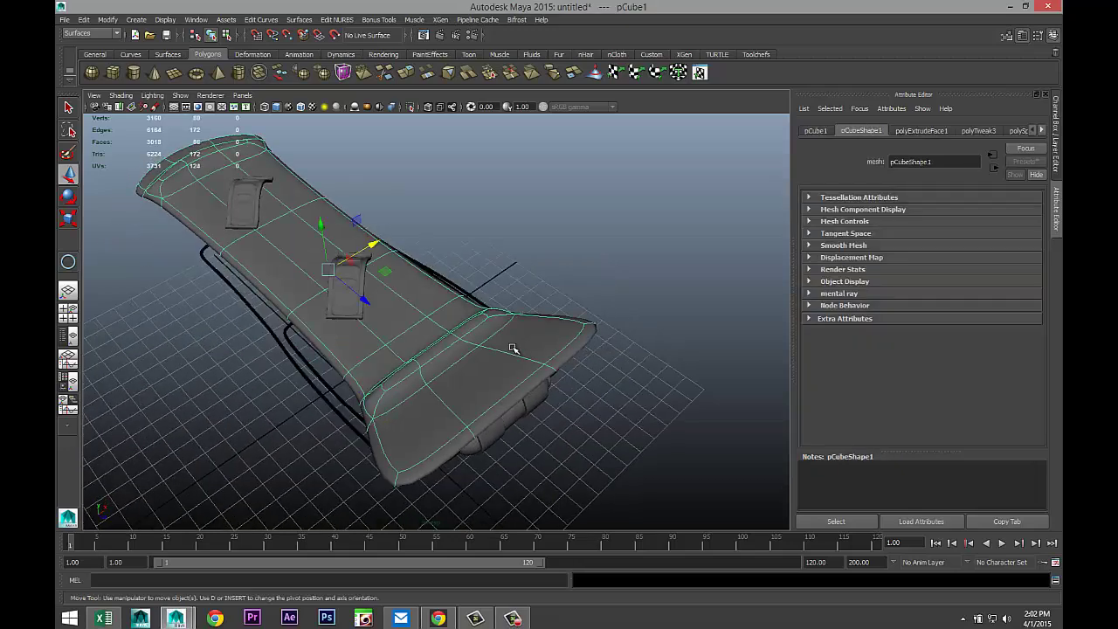
{"action": "right_click_drag", "start_coordinate": [446, 375], "coordinate": [452, 577]}
{"action": "left_click", "coordinate": [436, 244]}
{"action": "type", "text": "mia"}
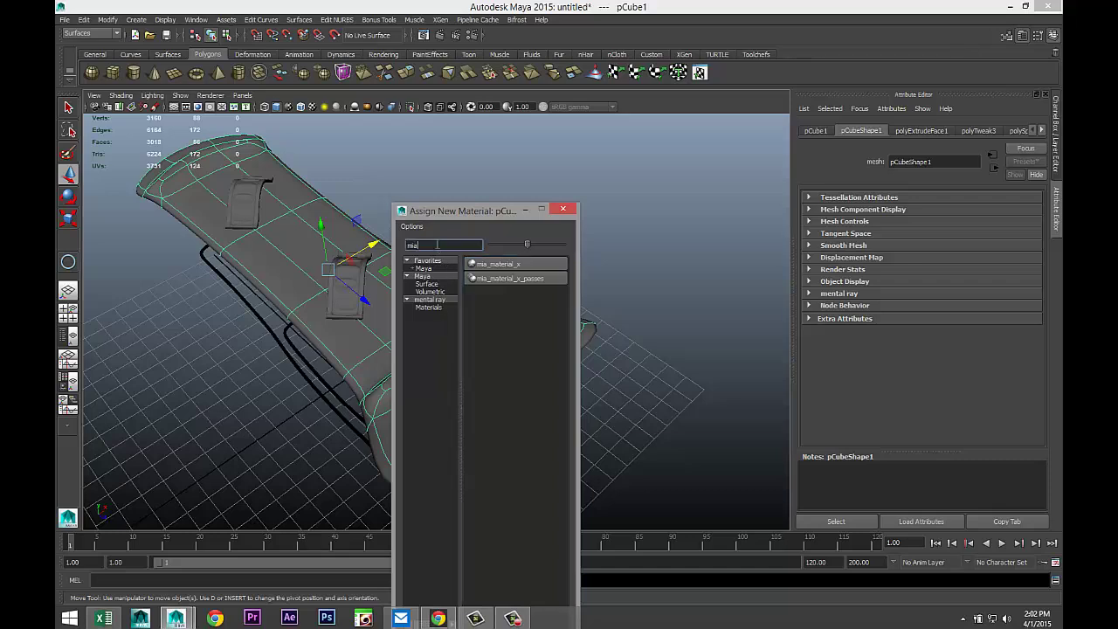
{"action": "type", "text": "blin"}
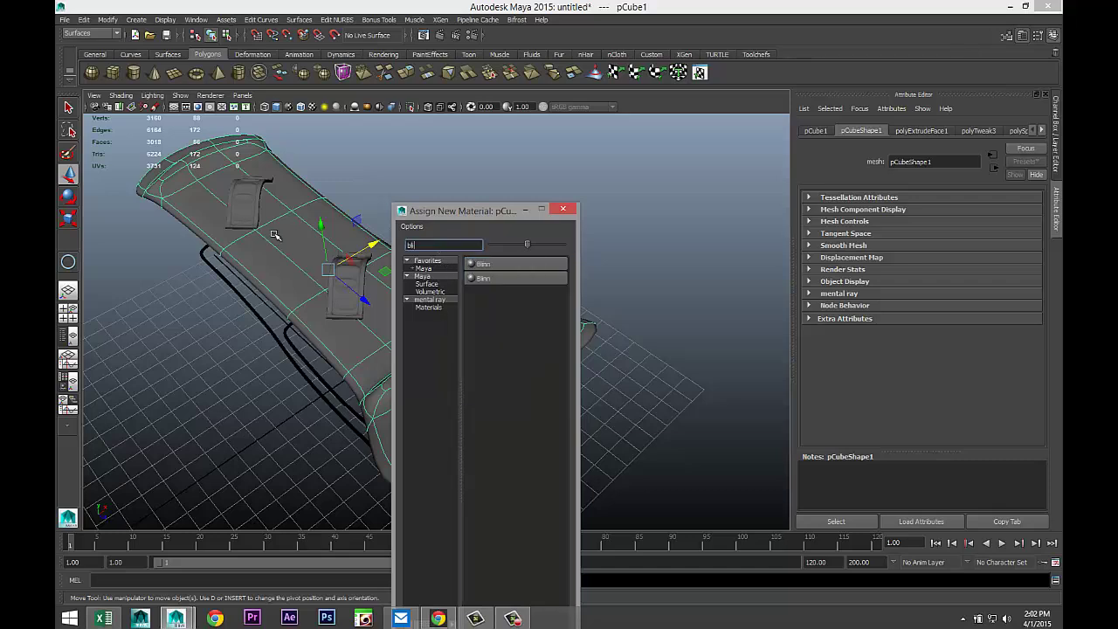
{"action": "left_click", "coordinate": [502, 265]}
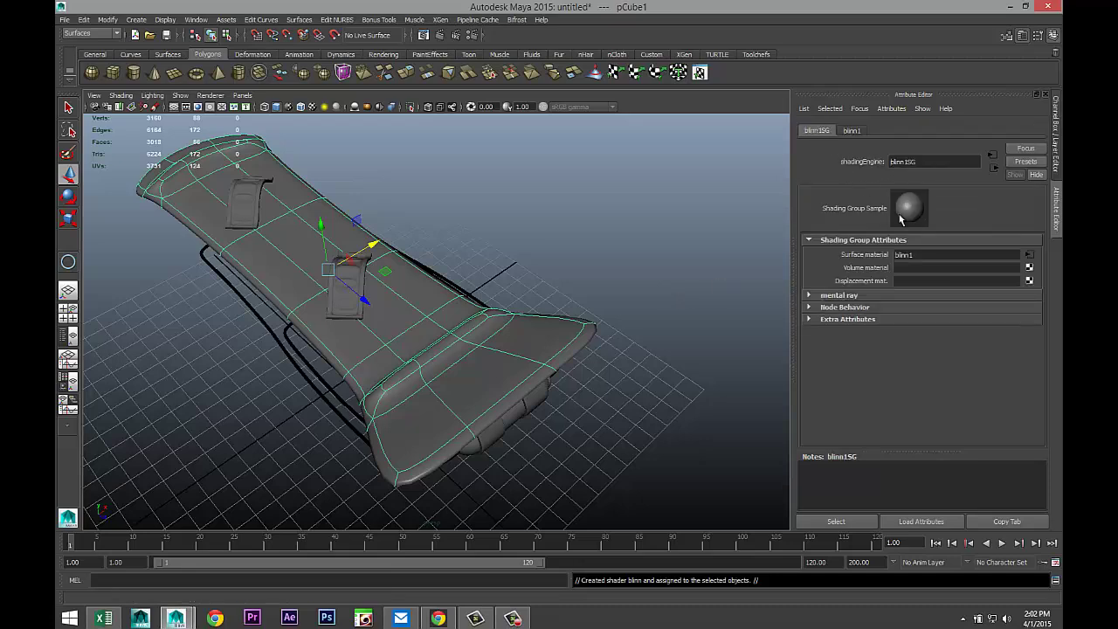
Set the color of the board's Blinn material to red and leave its reflectivity at 0.500
{"action": "left_click", "coordinate": [852, 131]}
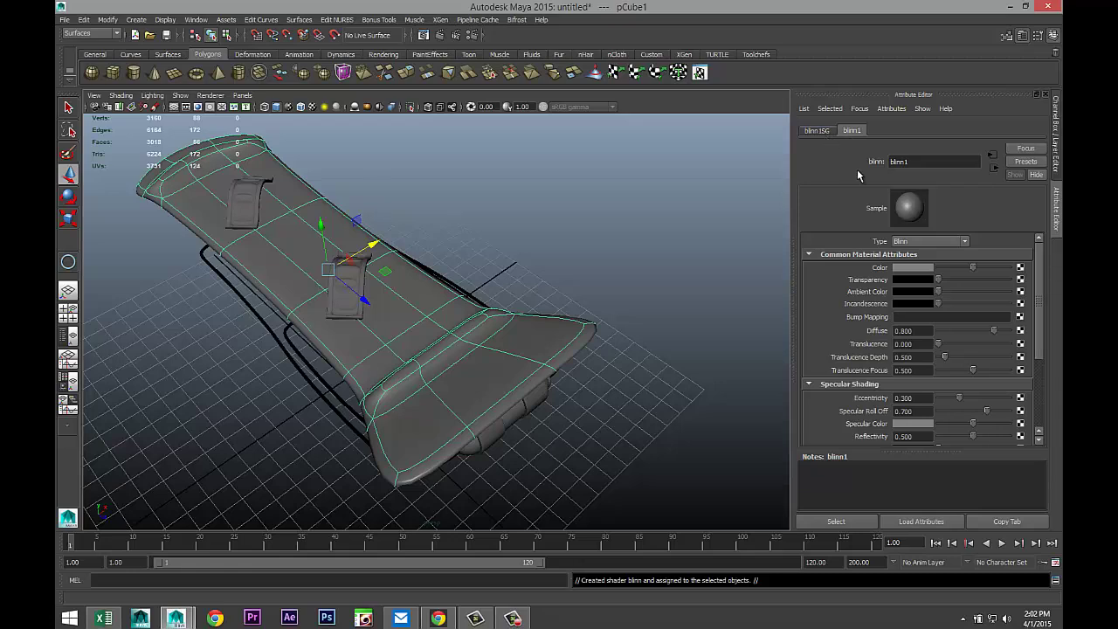
{"action": "left_click", "coordinate": [928, 268]}
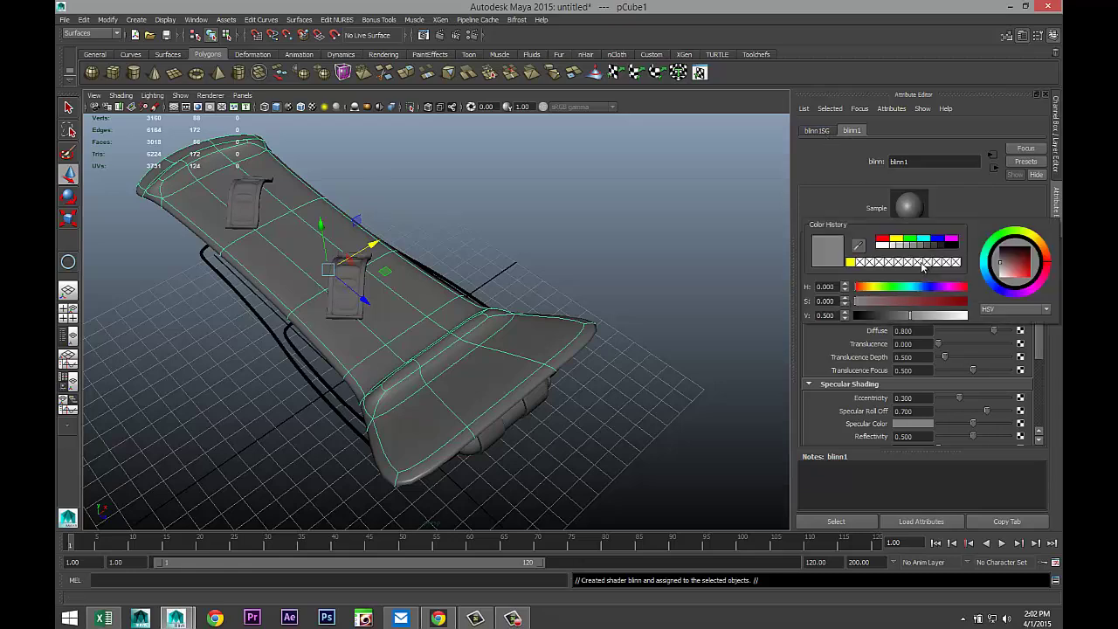
{"action": "left_click", "coordinate": [881, 238]}
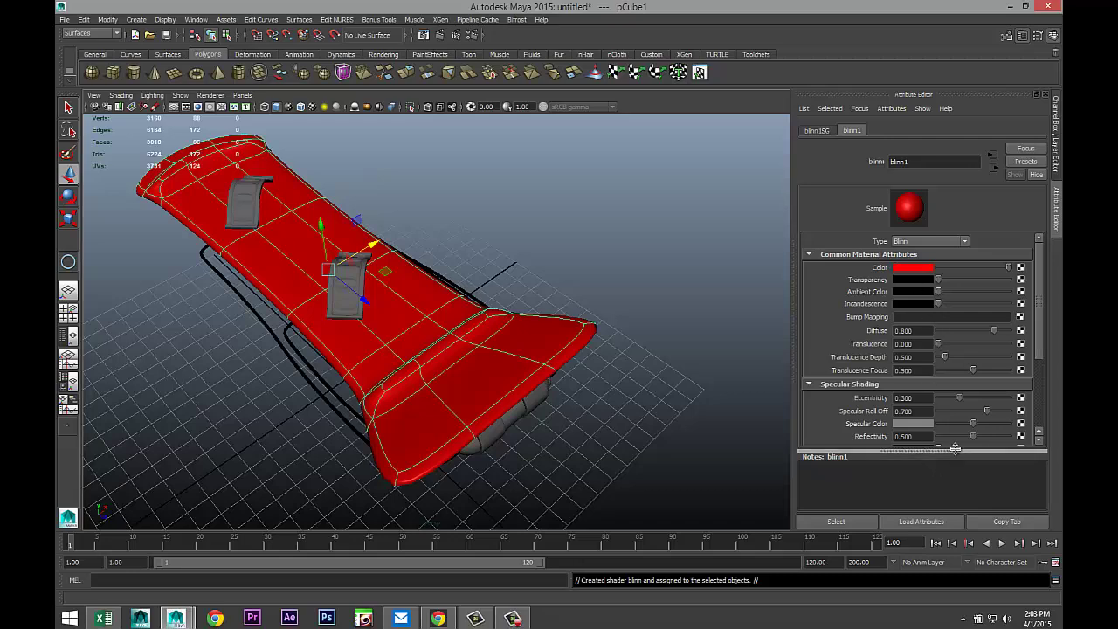
{"action": "left_click_drag", "start_coordinate": [933, 436], "coordinate": [798, 425]}
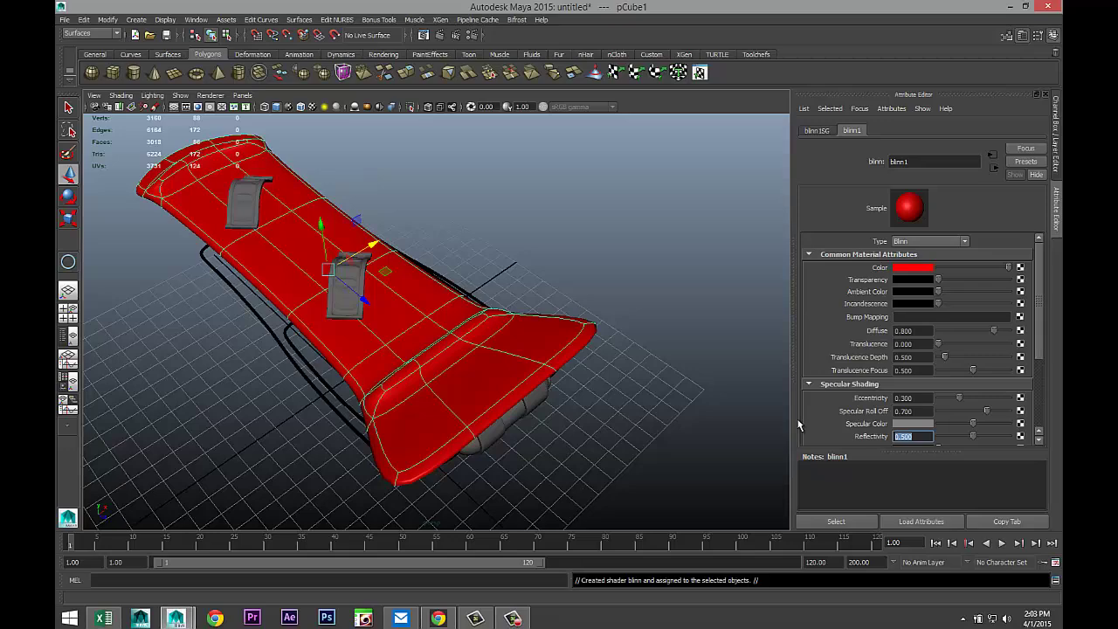
{"action": "key", "text": "Return"}
Assign a new Blinn material to the capsule-shaped tank under the board and set its color to yellow
{"action": "left_click_drag", "start_coordinate": [611, 392], "coordinate": [488, 363], "text": "alt"}
{"action": "left_click", "coordinate": [412, 347]}
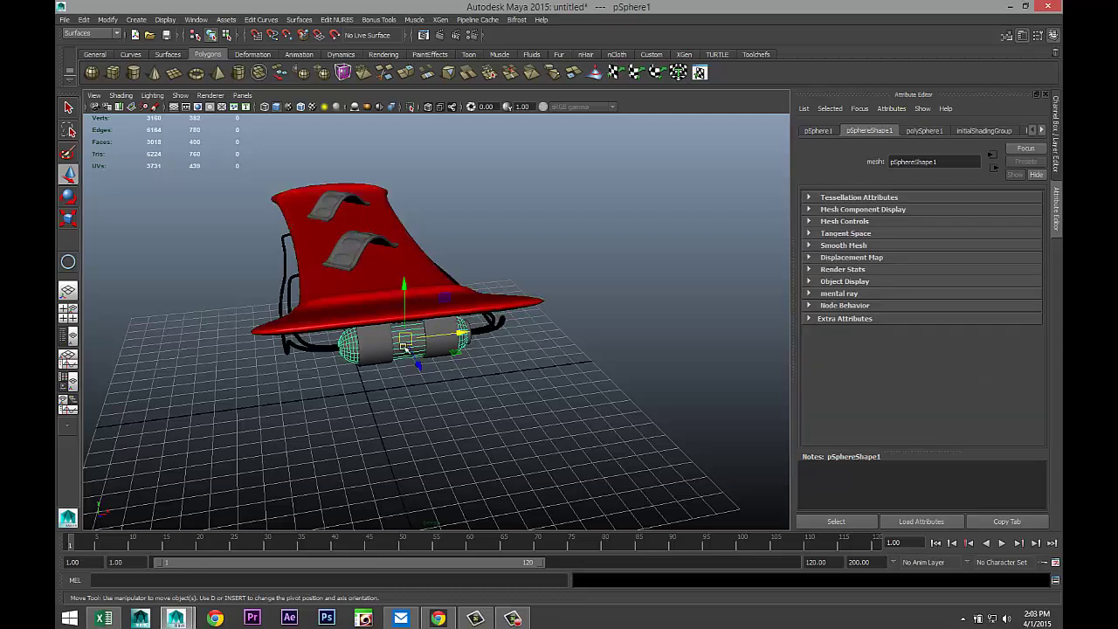
{"action": "right_click_drag", "start_coordinate": [403, 347], "coordinate": [417, 576]}
{"action": "left_click", "coordinate": [495, 264]}
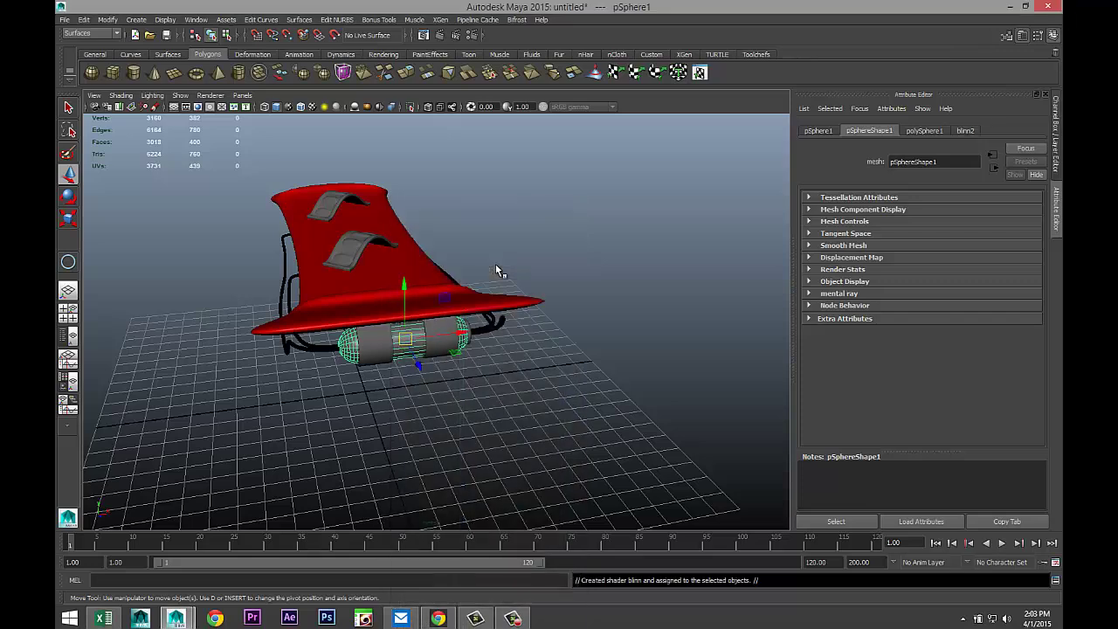
{"action": "left_click", "coordinate": [913, 268]}
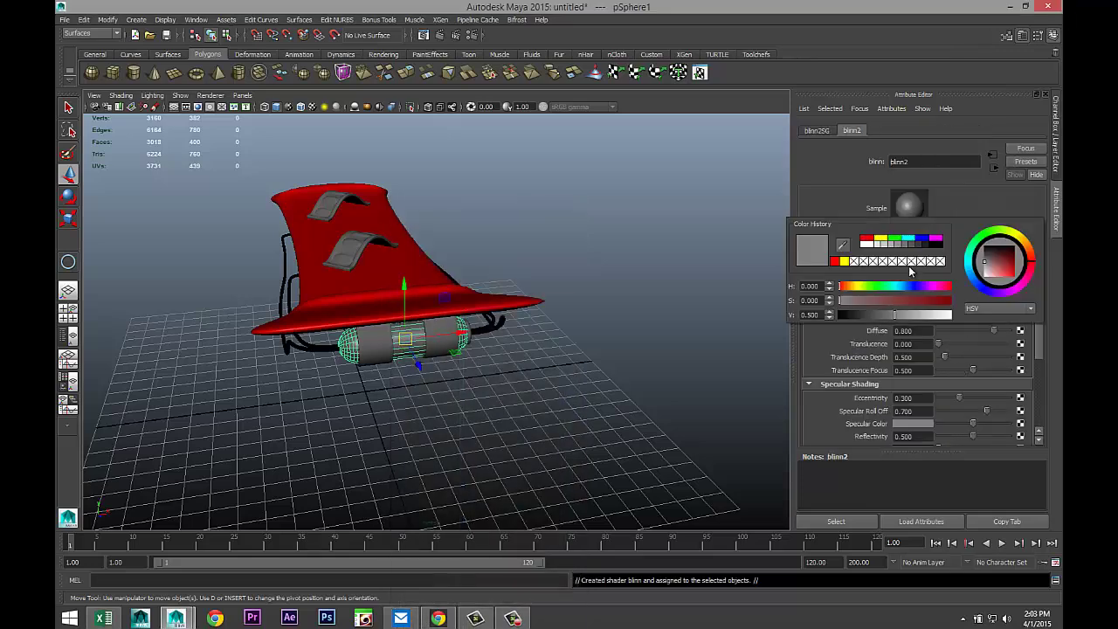
{"action": "left_click", "coordinate": [880, 239]}
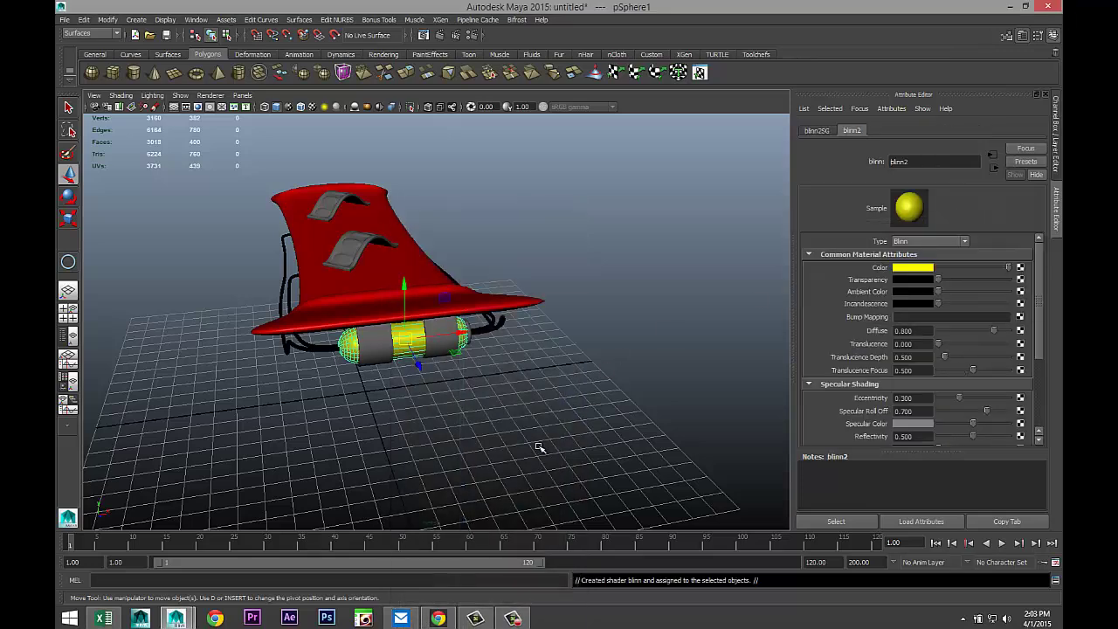
Select the two bands around the yellow tank and assign them a new mia_material_x
{"action": "scroll", "coordinate": [536, 449], "scroll_direction": "up", "scroll_amount": 3}
{"action": "left_click", "coordinate": [350, 347]}
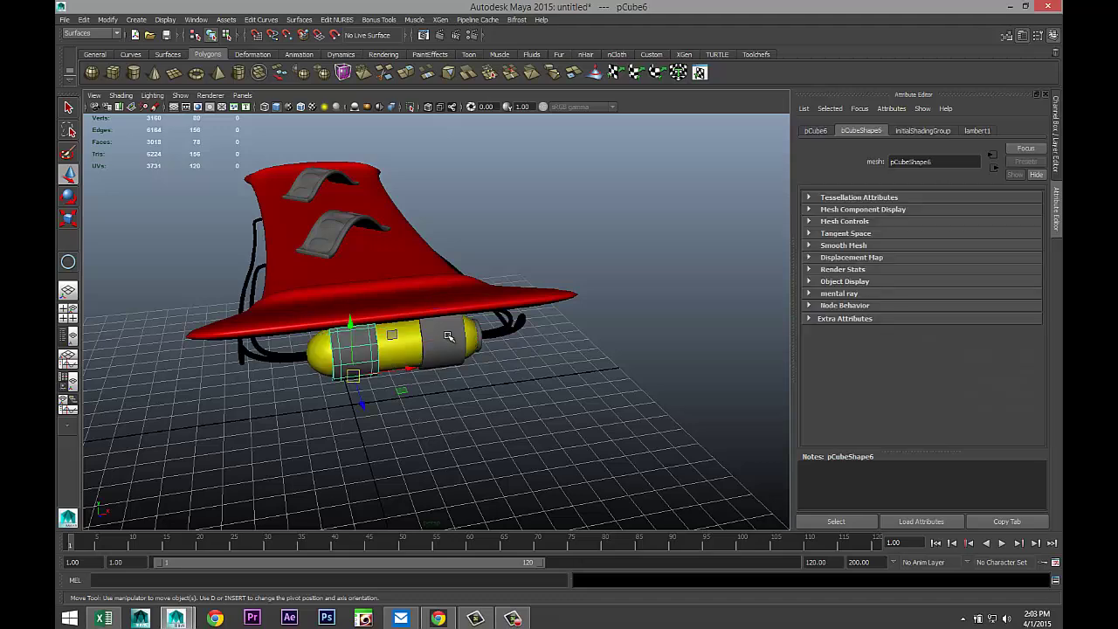
{"action": "left_click", "coordinate": [444, 337], "text": "shift"}
{"action": "right_click_drag", "start_coordinate": [443, 336], "coordinate": [457, 570]}
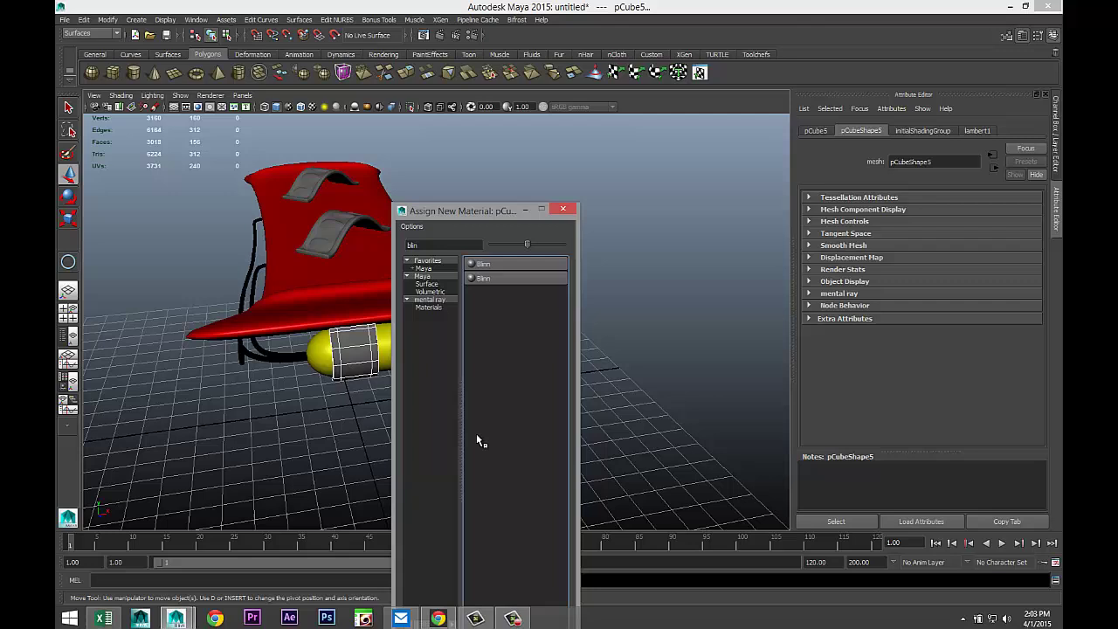
{"action": "double_click", "coordinate": [429, 244]}
{"action": "type", "text": "mia"}
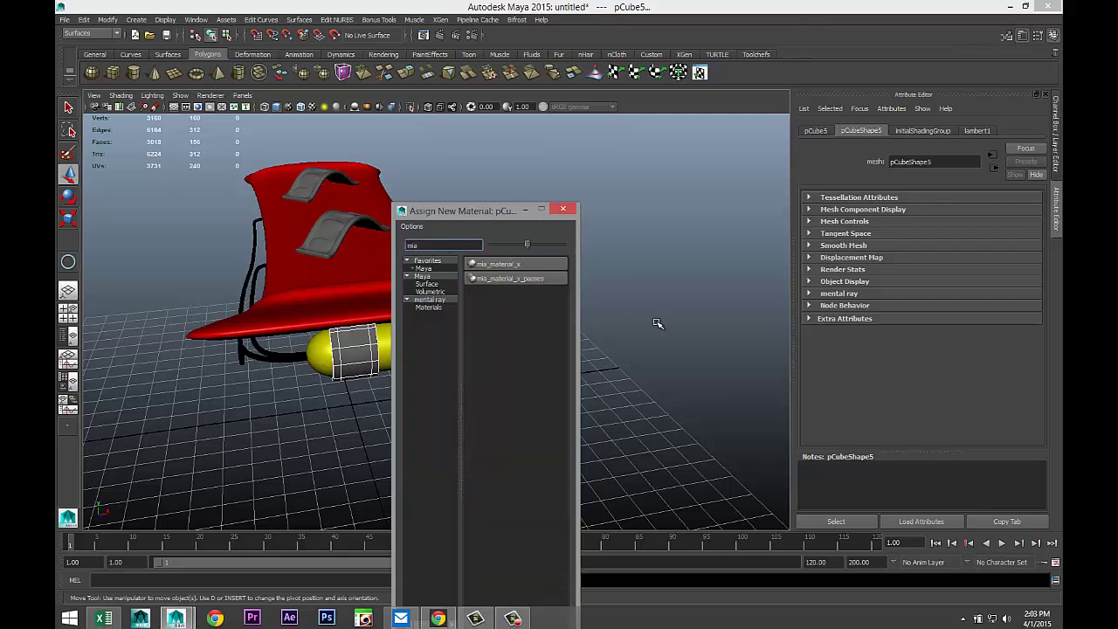
{"action": "left_click", "coordinate": [524, 265]}
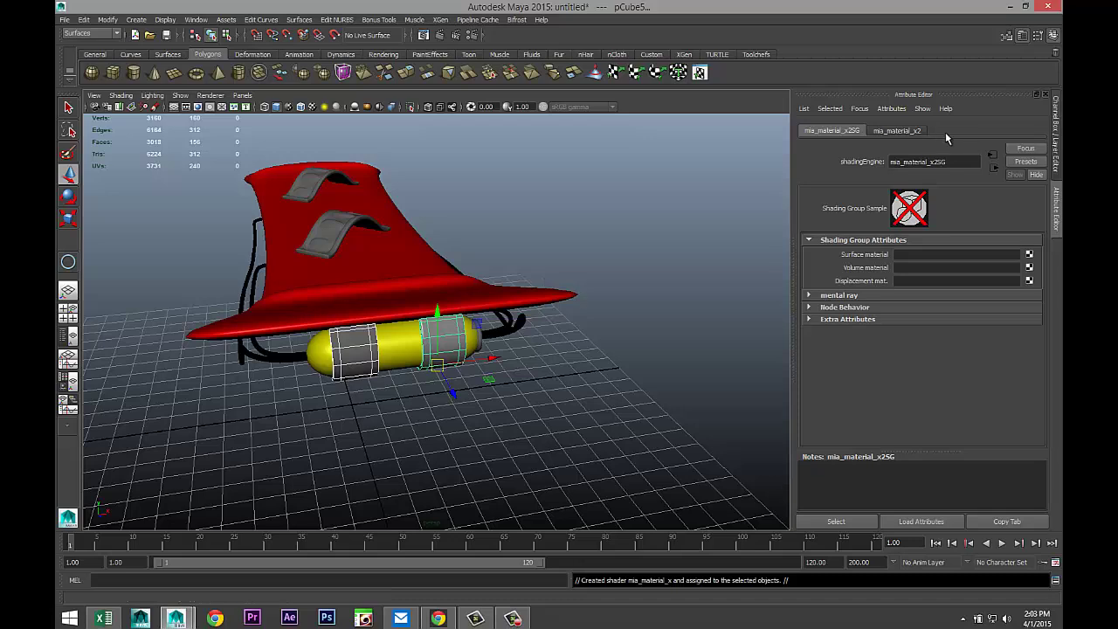
Replace the band material's attributes with the Copper preset
{"action": "left_click", "coordinate": [899, 130]}
{"action": "left_click", "coordinate": [1025, 163]}
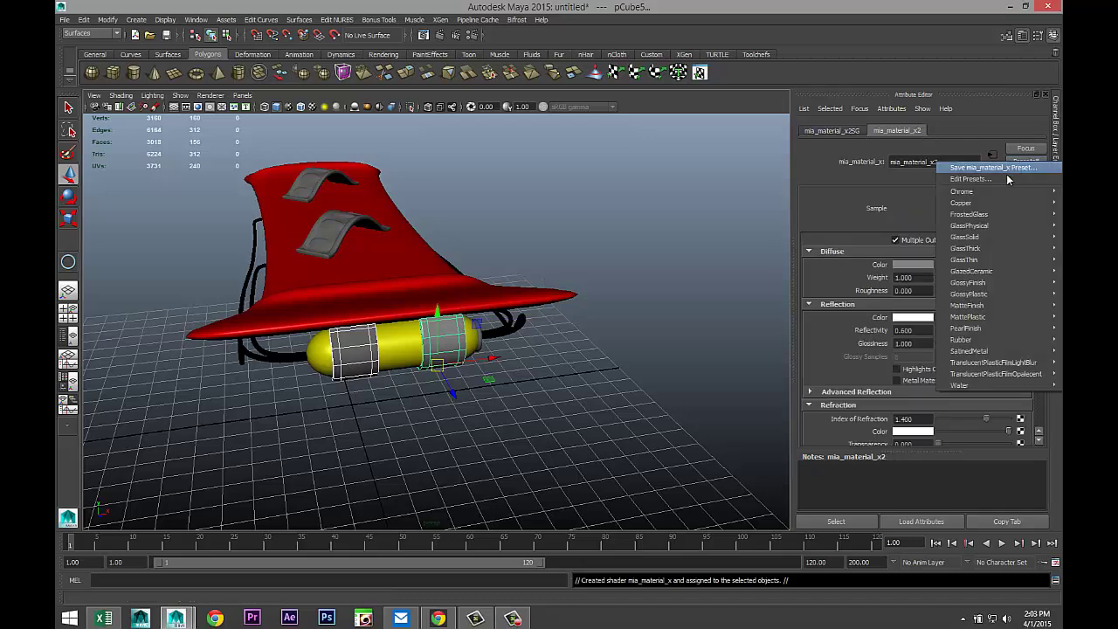
{"action": "mouse_move", "coordinate": [997, 206]}
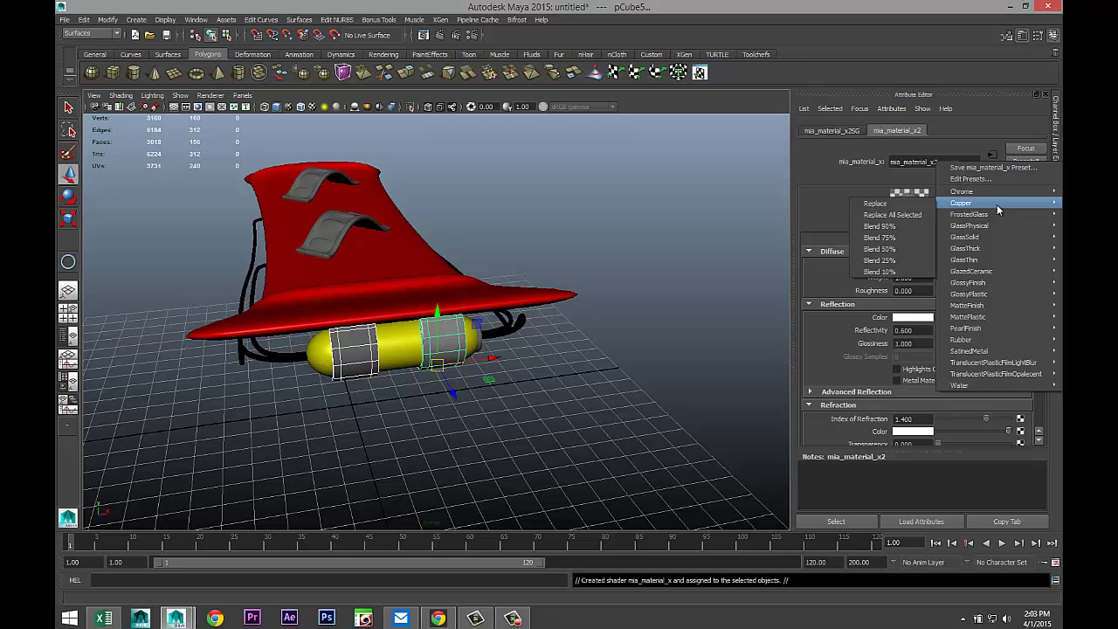
{"action": "left_click", "coordinate": [925, 205]}
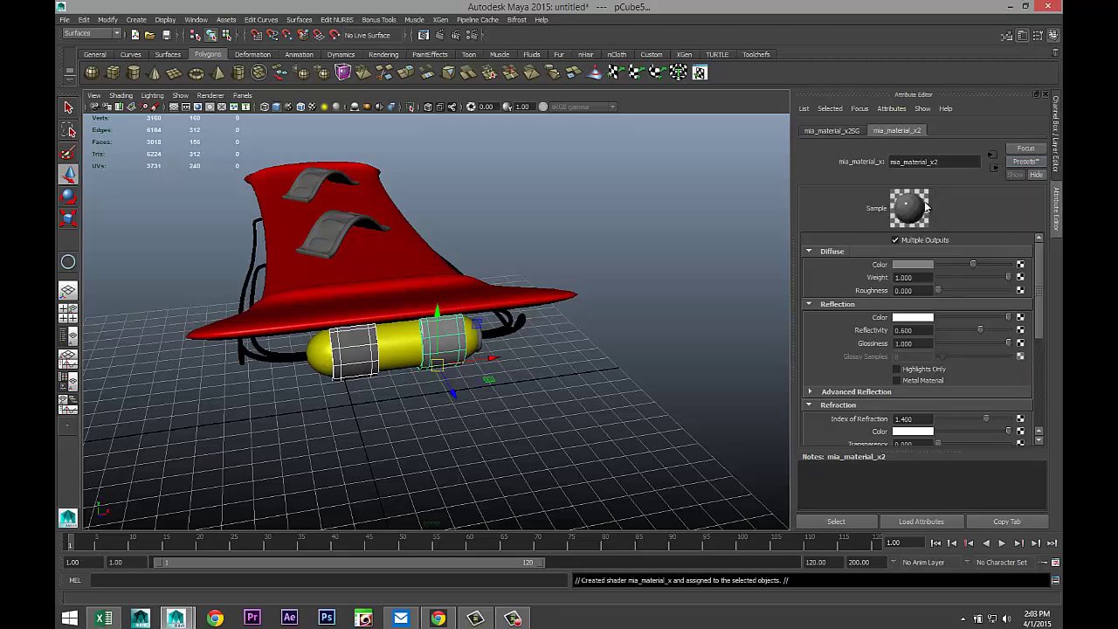
Assign another new mia_material_x to the band that still looks gray and replace its attributes with the Copper preset
{"action": "left_click", "coordinate": [365, 349]}
{"action": "right_click", "coordinate": [362, 349]}
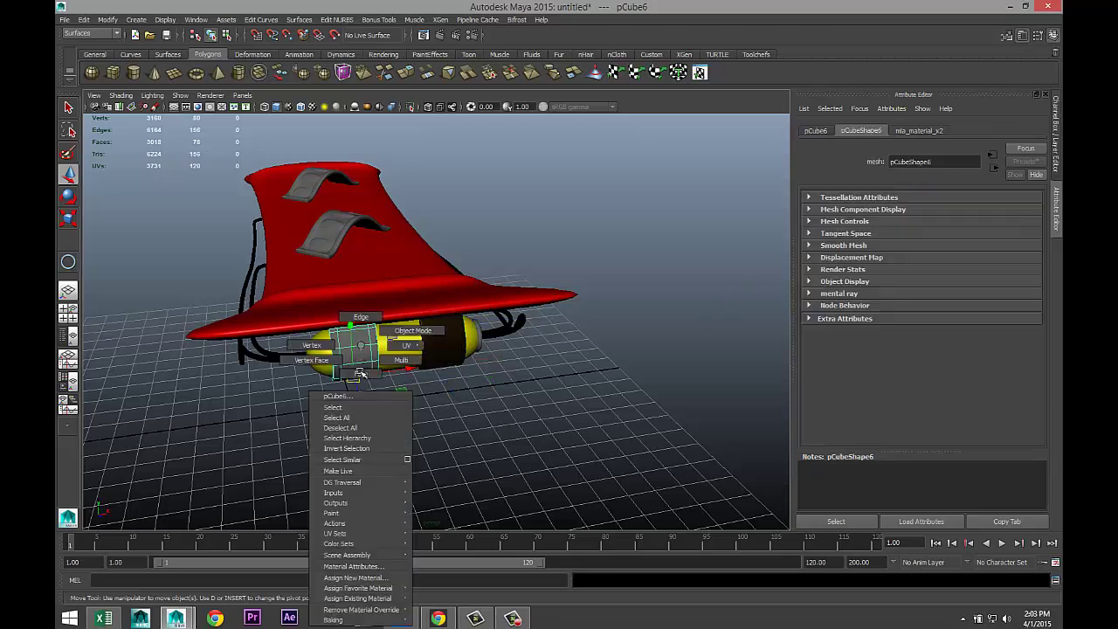
{"action": "left_click", "coordinate": [389, 579]}
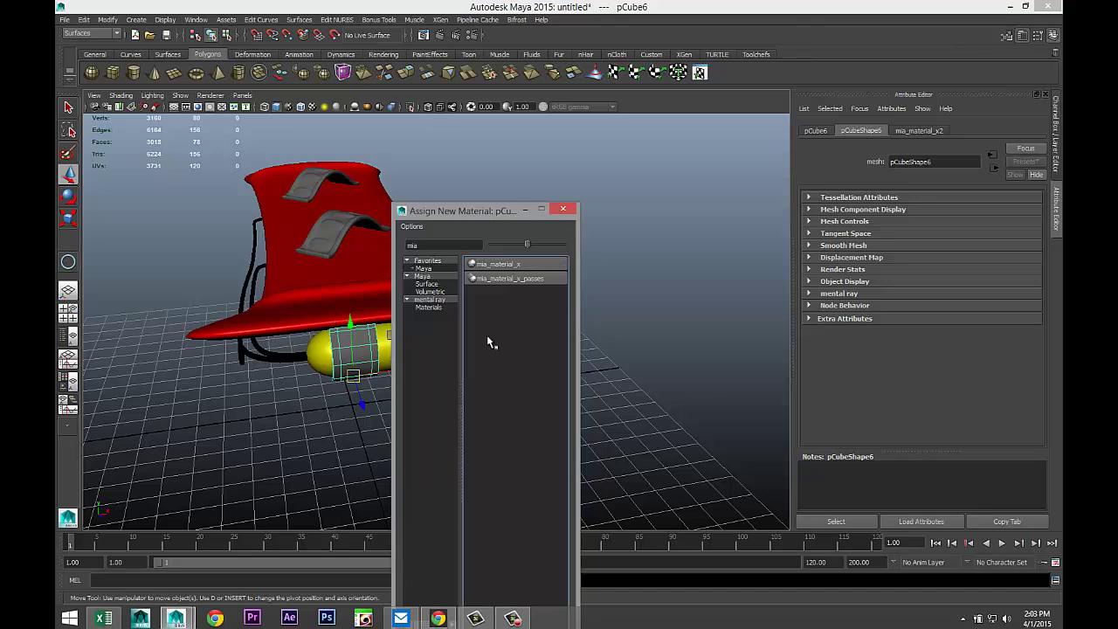
{"action": "left_click", "coordinate": [512, 263]}
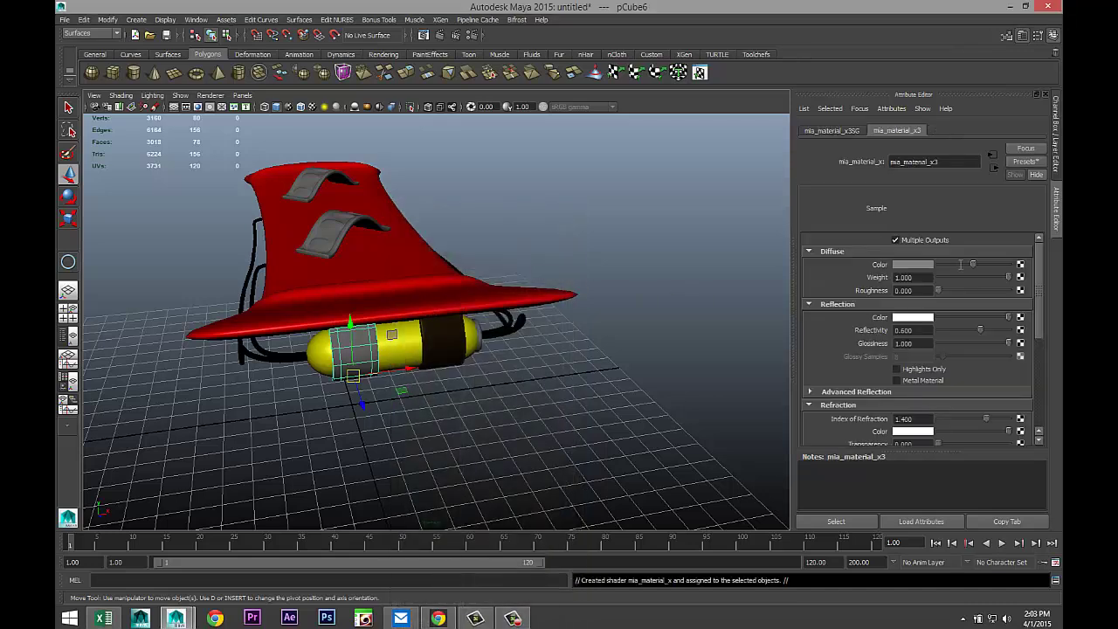
{"action": "left_click", "coordinate": [1023, 163]}
{"action": "mouse_move", "coordinate": [978, 206]}
{"action": "left_click", "coordinate": [924, 207]}
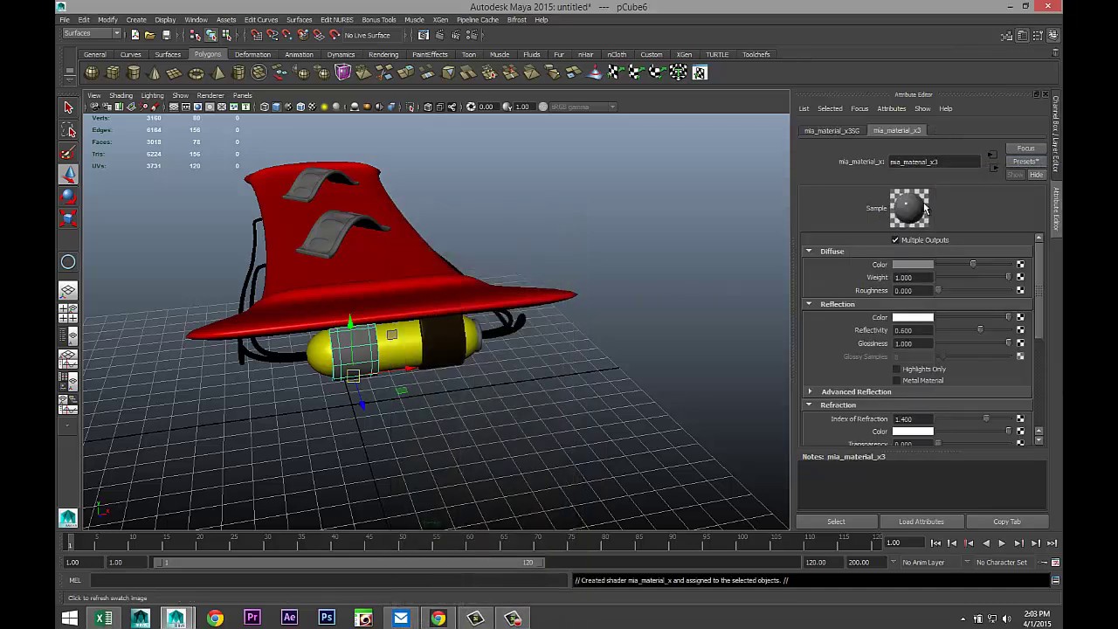
{"action": "left_click", "coordinate": [636, 234]}
Move the flickering copper band off the tank and delete the gray duplicate band hidden beneath it
{"action": "scroll", "coordinate": [594, 297], "scroll_direction": "down", "scroll_amount": 2}
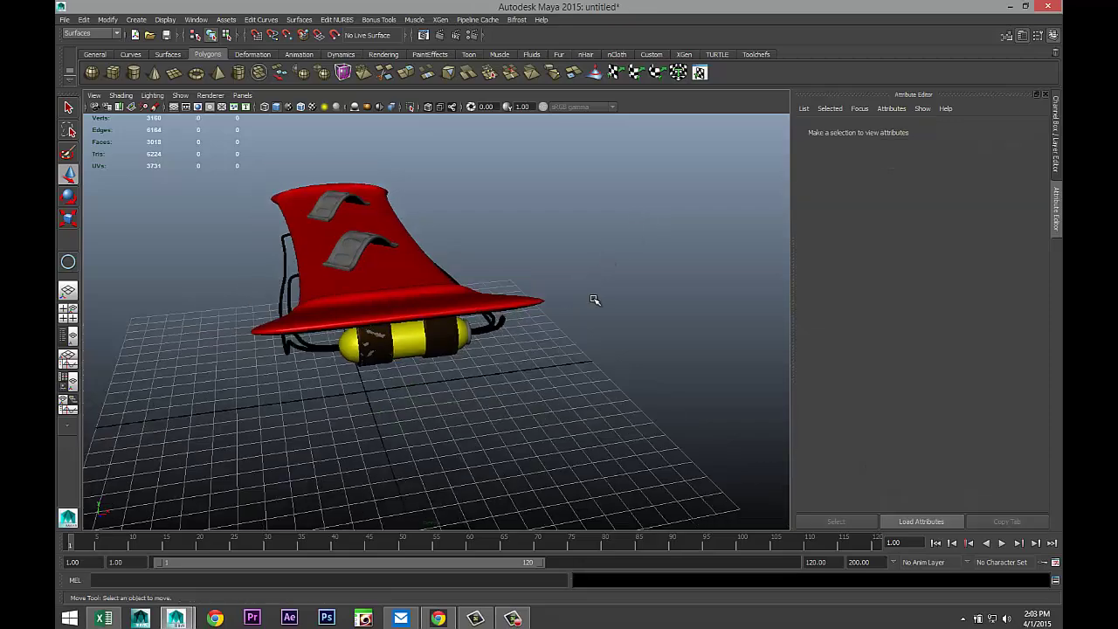
{"action": "left_click_drag", "start_coordinate": [561, 332], "coordinate": [530, 347], "text": "alt"}
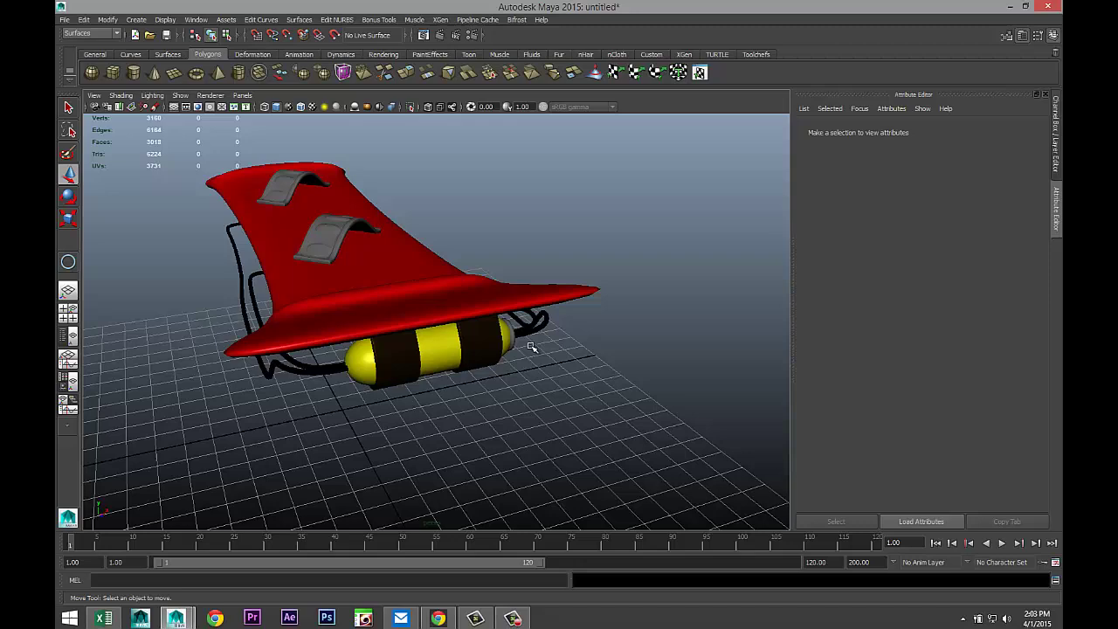
{"action": "left_click", "coordinate": [400, 367]}
{"action": "left_click_drag", "start_coordinate": [436, 377], "coordinate": [347, 396]}
{"action": "left_click", "coordinate": [399, 359]}
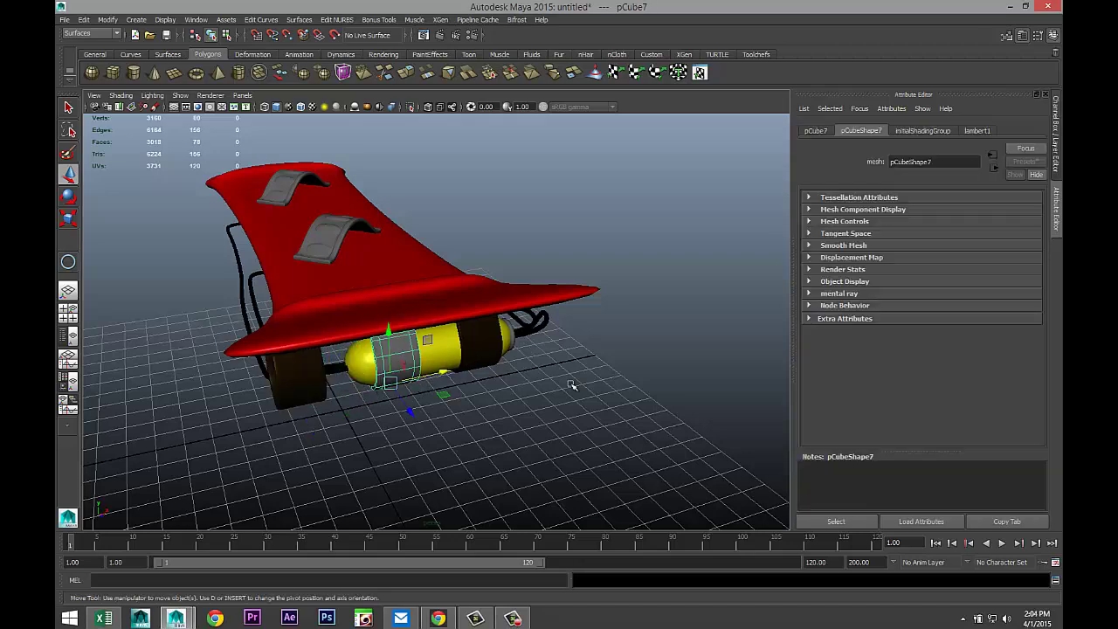
{"action": "key", "text": "Delete"}
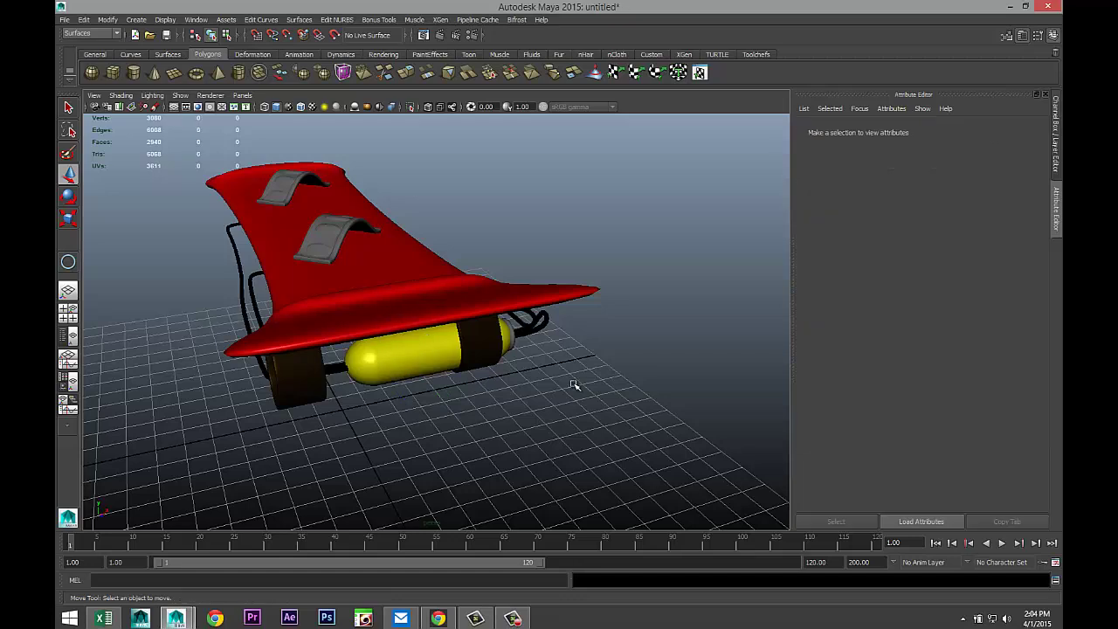
Move the copper band back around the tank and fine-tune its position along X in the top view
{"action": "left_click", "coordinate": [307, 376]}
{"action": "left_click_drag", "start_coordinate": [357, 392], "coordinate": [441, 373]}
{"action": "left_click", "coordinate": [68, 312]}
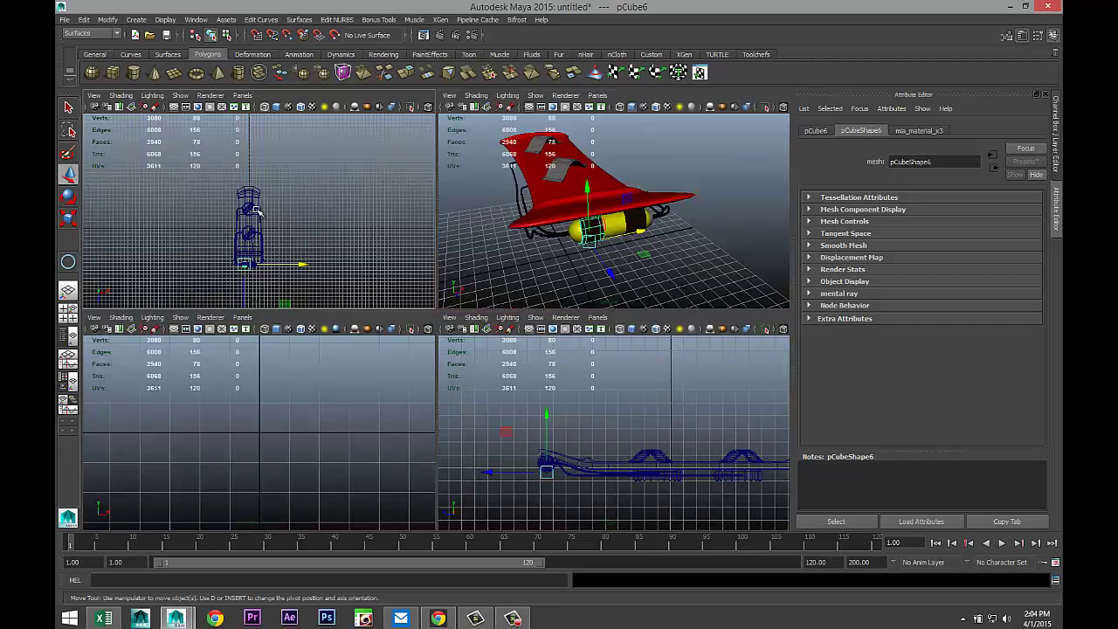
{"action": "key", "text": "space"}
{"action": "key", "text": "f"}
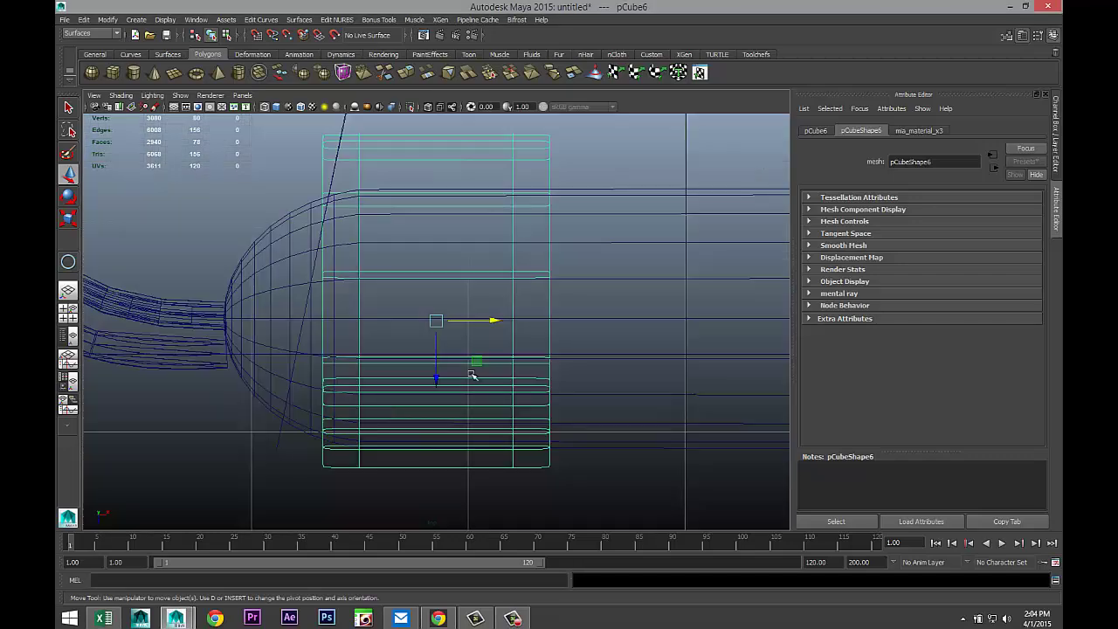
{"action": "left_click_drag", "start_coordinate": [491, 320], "coordinate": [511, 322]}
{"action": "left_click", "coordinate": [68, 312]}
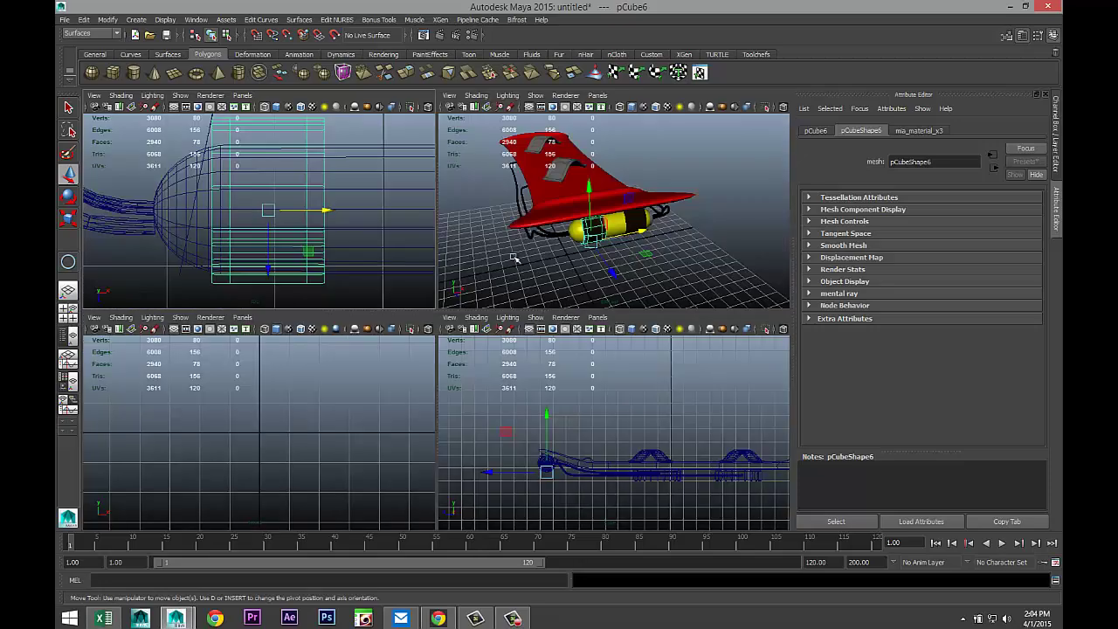
{"action": "key", "text": "space"}
Duplicate the ring at one end of the tank and move the copy along X to the opposite end
{"action": "left_click_drag", "start_coordinate": [552, 377], "coordinate": [572, 388], "text": "alt"}
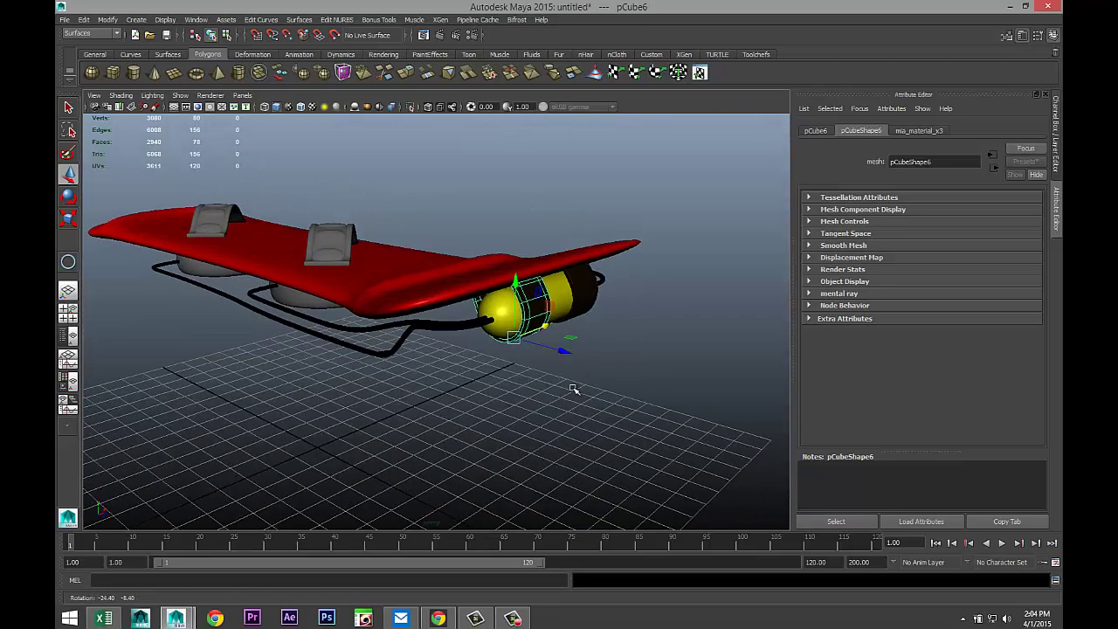
{"action": "scroll", "coordinate": [574, 393], "scroll_direction": "up", "scroll_amount": 3}
{"action": "left_click_drag", "start_coordinate": [530, 401], "coordinate": [535, 407], "text": "alt"}
{"action": "left_click", "coordinate": [570, 359]}
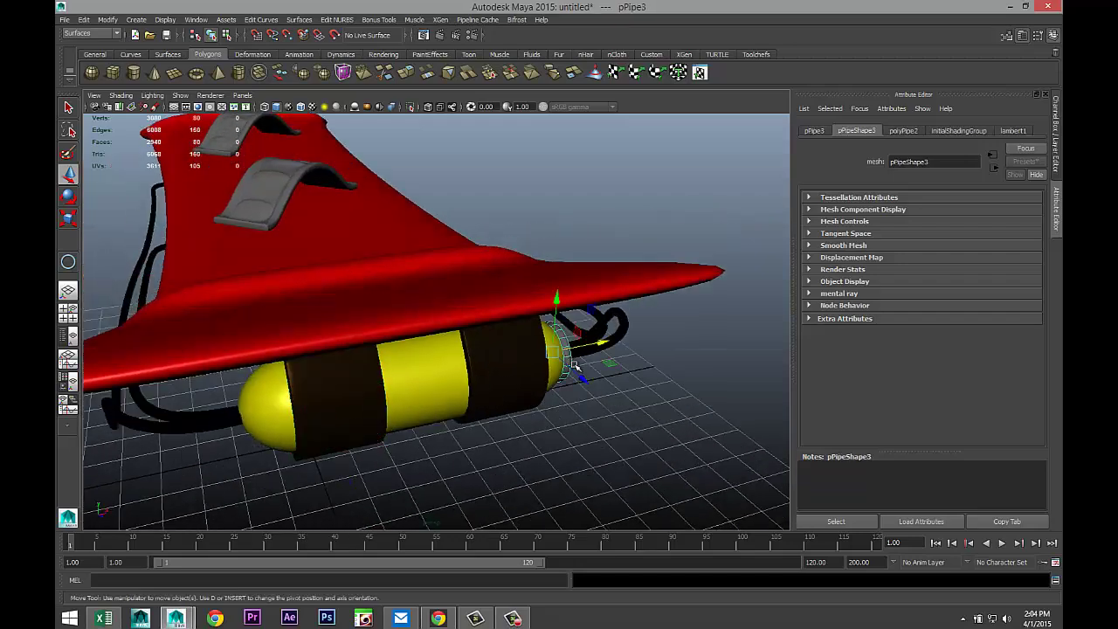
{"action": "key", "text": "ctrl+d"}
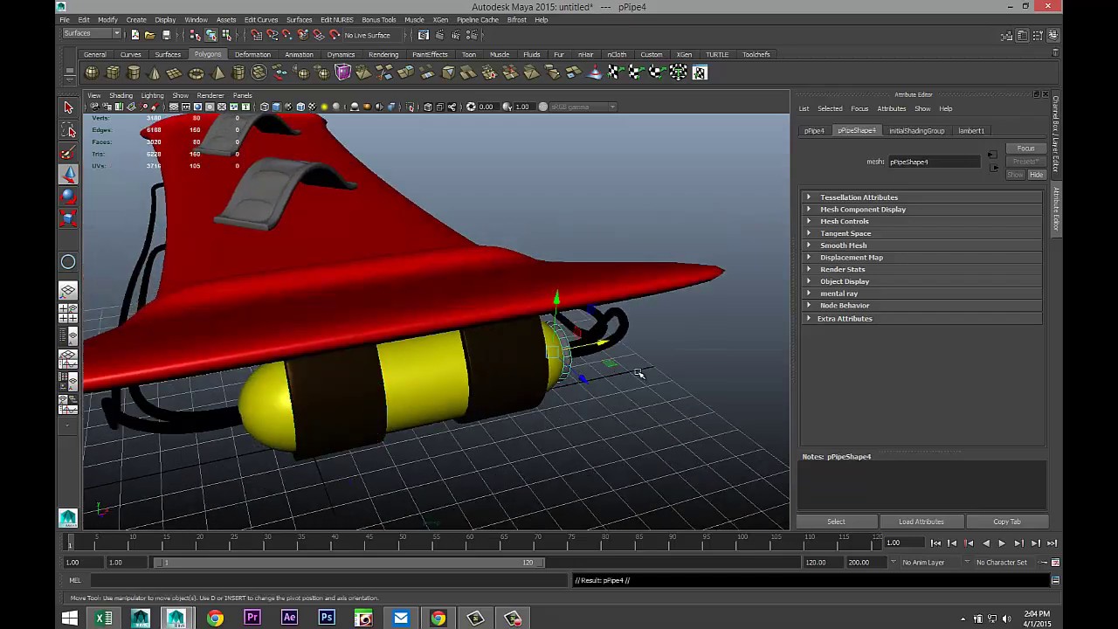
{"action": "left_click_drag", "start_coordinate": [601, 344], "coordinate": [316, 420]}
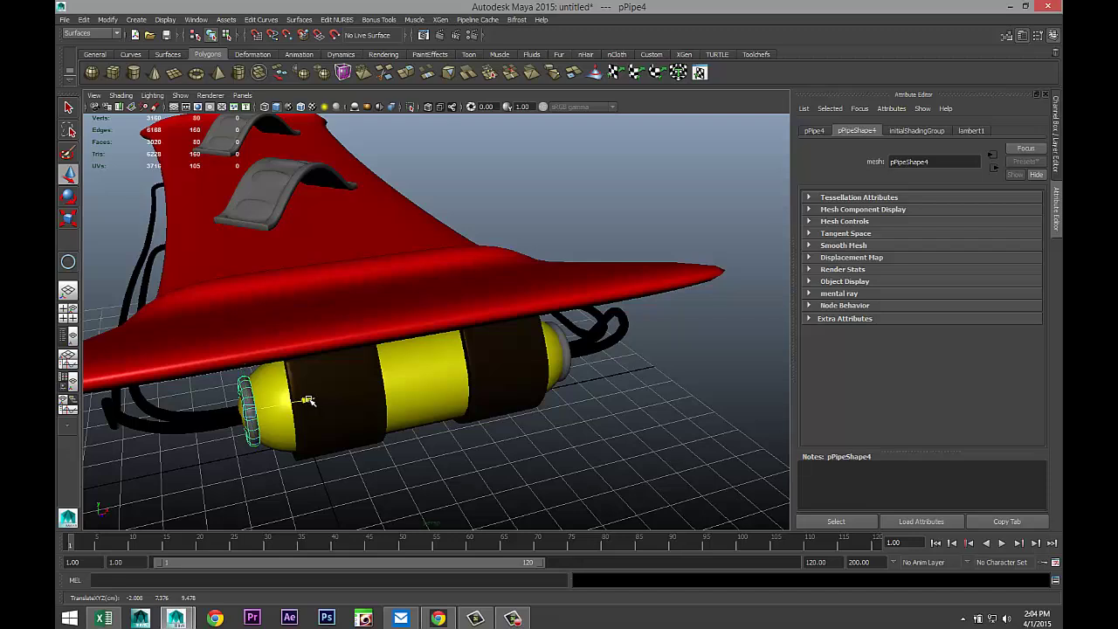
Assign a new mia_material_x to both tank end rings and replace its attributes with the GlassSolid preset
{"action": "key", "text": "Left"}
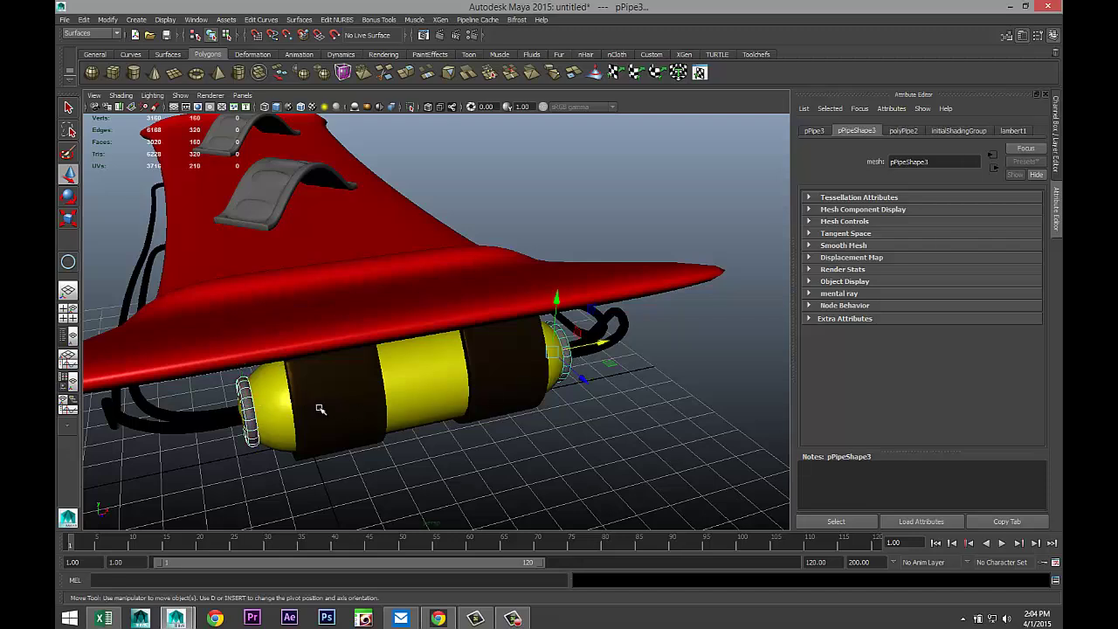
{"action": "right_click_drag", "start_coordinate": [247, 341], "coordinate": [262, 573]}
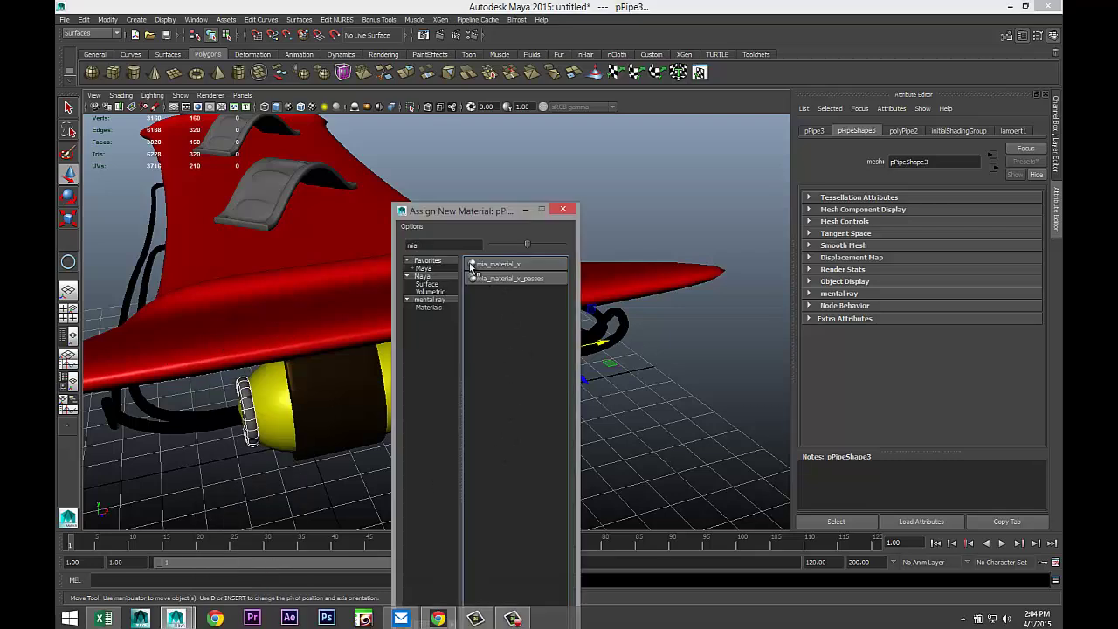
{"action": "left_click", "coordinate": [431, 246]}
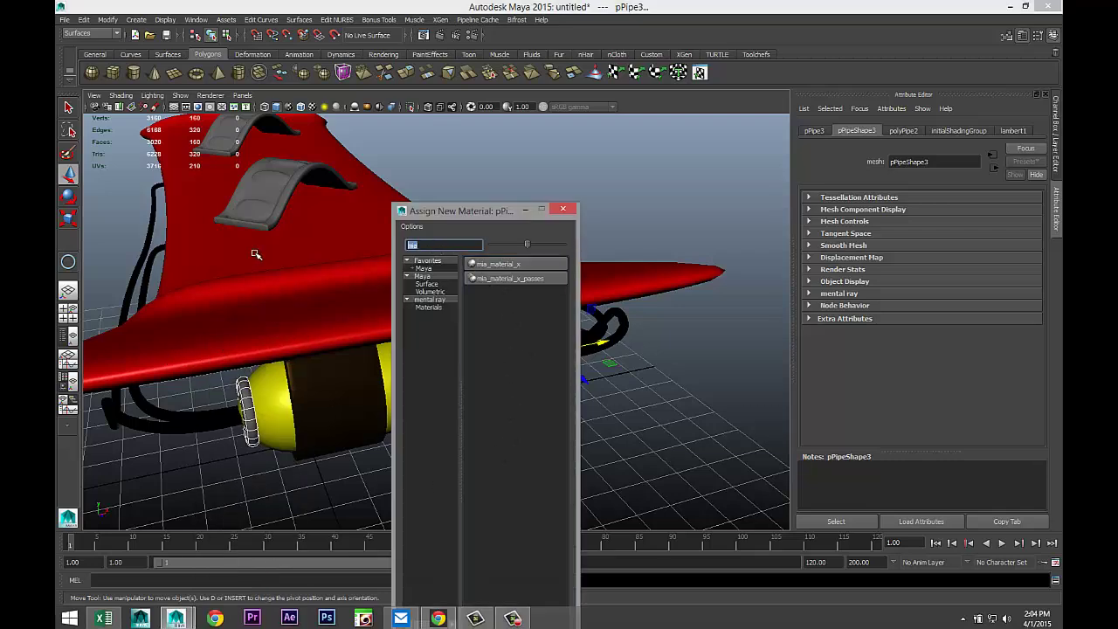
{"action": "type", "text": "mia"}
{"action": "left_click", "coordinate": [536, 265]}
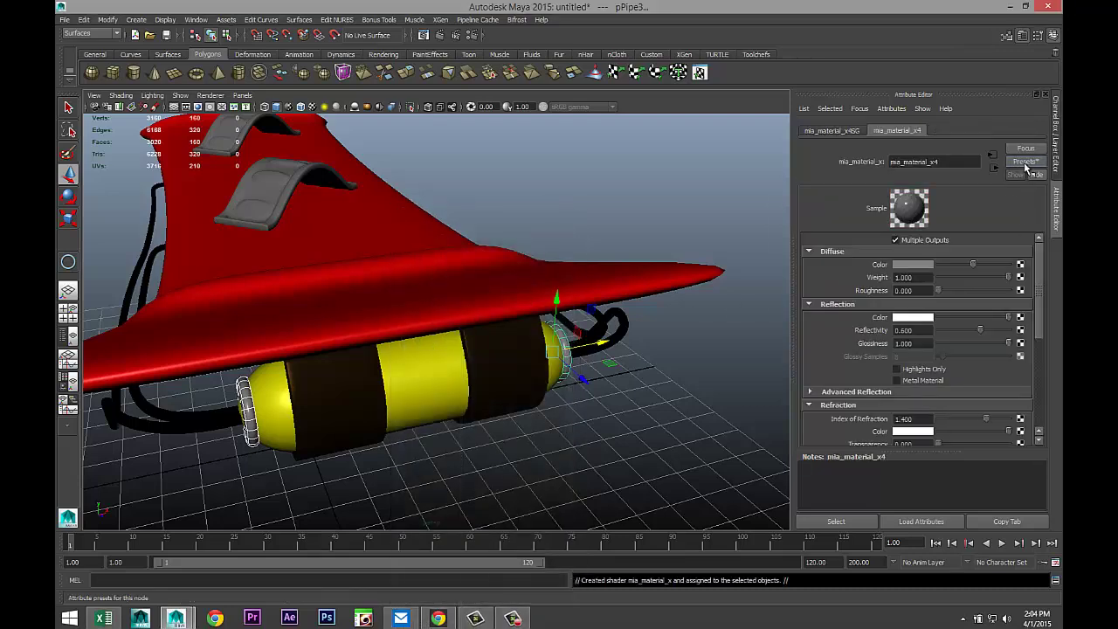
{"action": "left_click", "coordinate": [1027, 166]}
{"action": "mouse_move", "coordinate": [983, 251]}
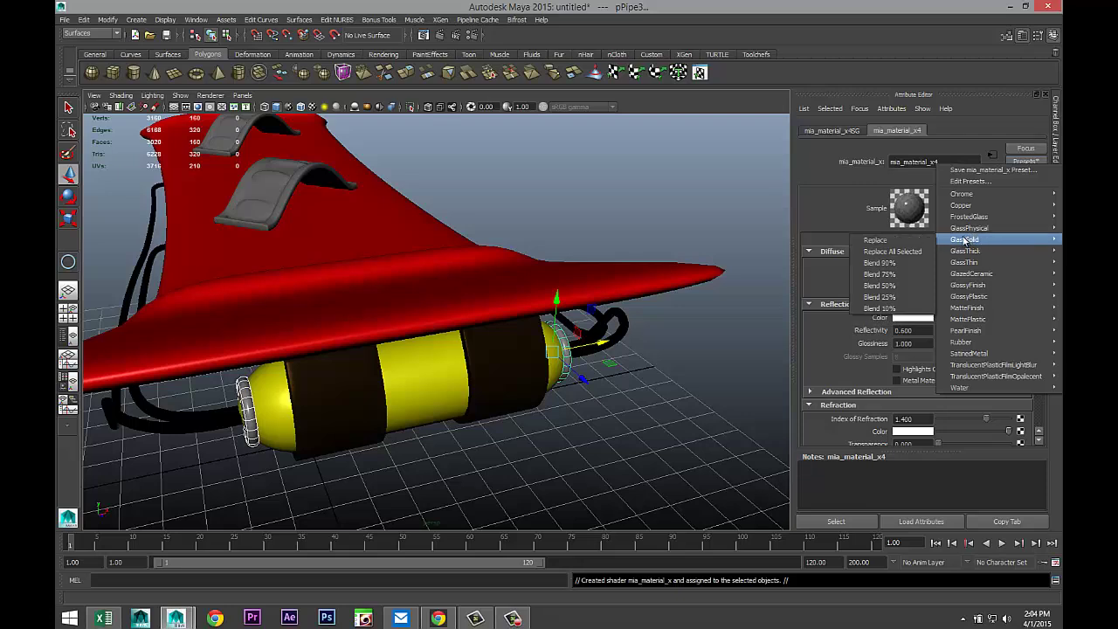
{"action": "left_click", "coordinate": [878, 252]}
{"action": "left_click", "coordinate": [697, 361]}
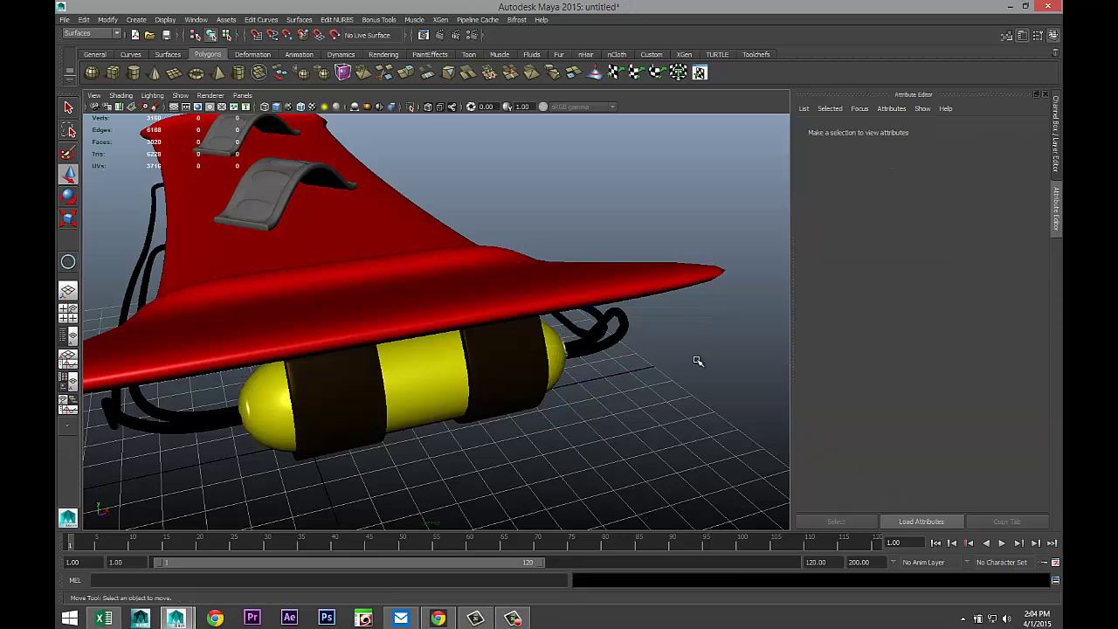
Assign a new mia_material_x to both foot straps on the board and replace its attributes with the Rubber preset
{"action": "scroll", "coordinate": [690, 365], "scroll_direction": "down", "scroll_amount": 3}
{"action": "scroll", "coordinate": [679, 370], "scroll_direction": "up", "scroll_amount": 3}
{"action": "mouse_move", "coordinate": [679, 369]}
{"action": "left_mouse_down", "text": "alt"}
{"action": "mouse_move", "coordinate": [691, 314]}
{"action": "mouse_move", "coordinate": [693, 357]}
{"action": "left_mouse_up", "text": "alt"}
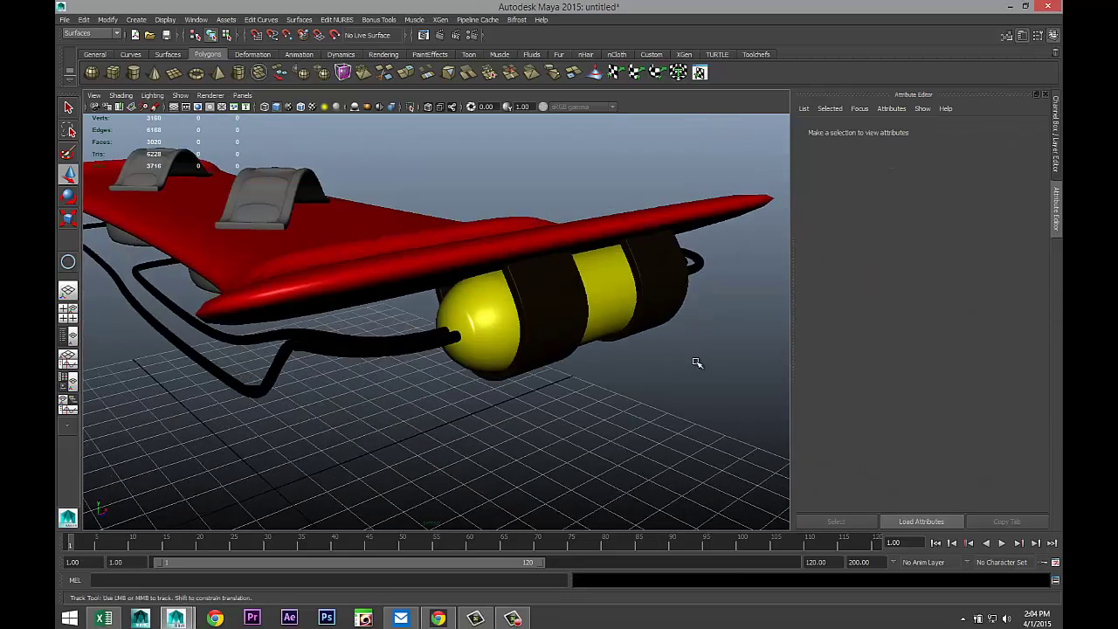
{"action": "scroll", "coordinate": [632, 398], "scroll_direction": "up", "scroll_amount": 2}
{"action": "mouse_move", "coordinate": [632, 399]}
{"action": "left_mouse_down", "text": "alt"}
{"action": "mouse_move", "coordinate": [654, 309]}
{"action": "mouse_move", "coordinate": [623, 429]}
{"action": "mouse_move", "coordinate": [647, 390]}
{"action": "left_mouse_up", "text": "alt"}
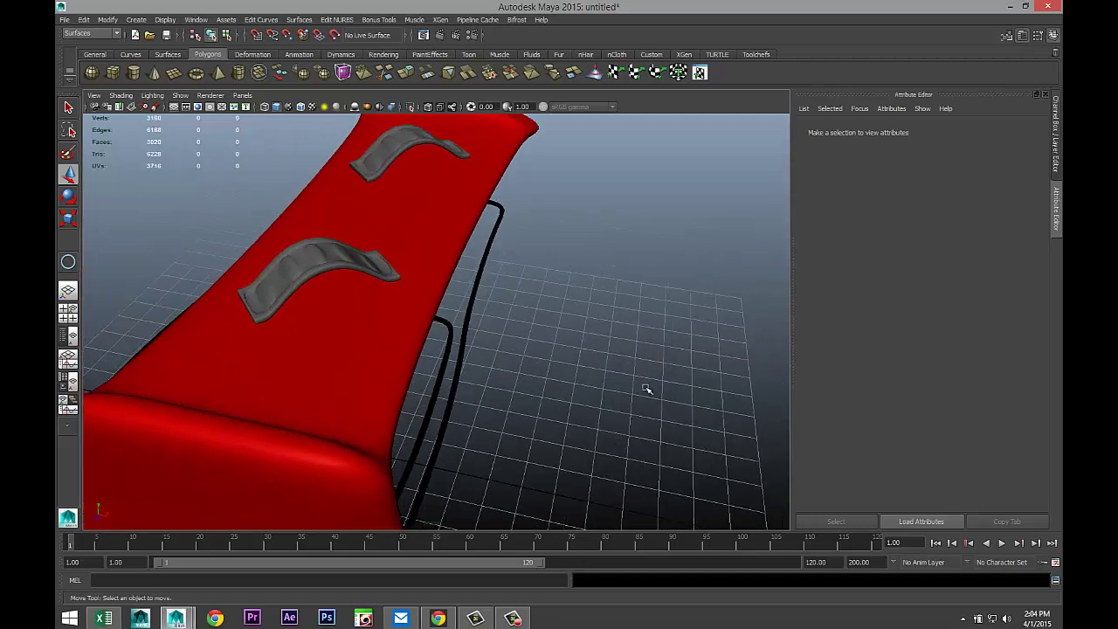
{"action": "left_click_drag", "start_coordinate": [621, 352], "coordinate": [607, 384], "text": "alt"}
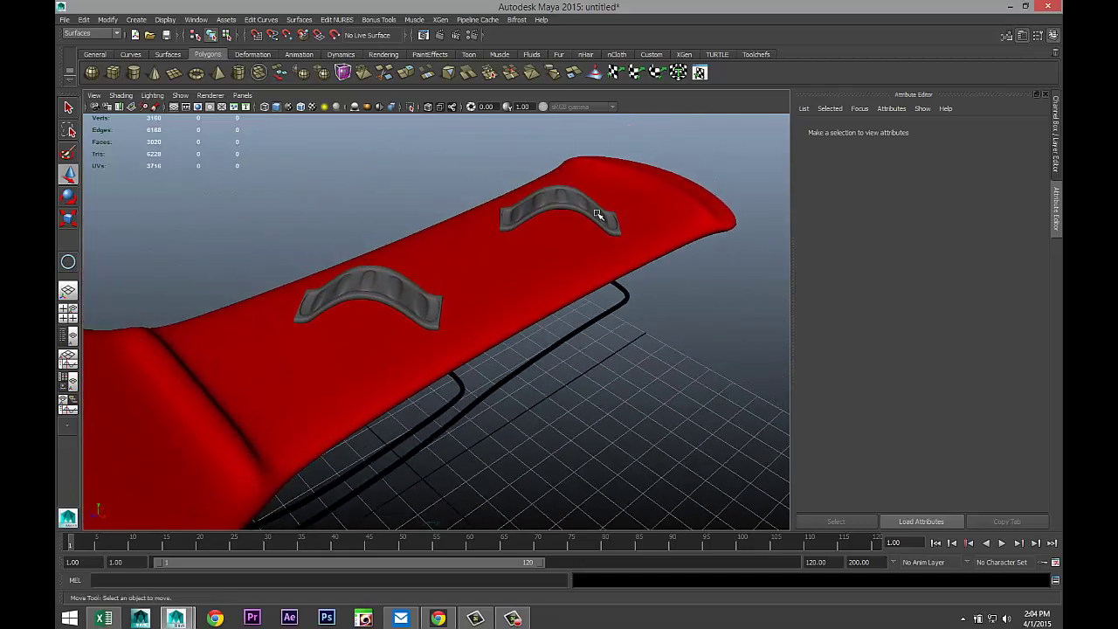
{"action": "left_click", "coordinate": [579, 211]}
{"action": "left_click", "coordinate": [394, 294], "text": "shift"}
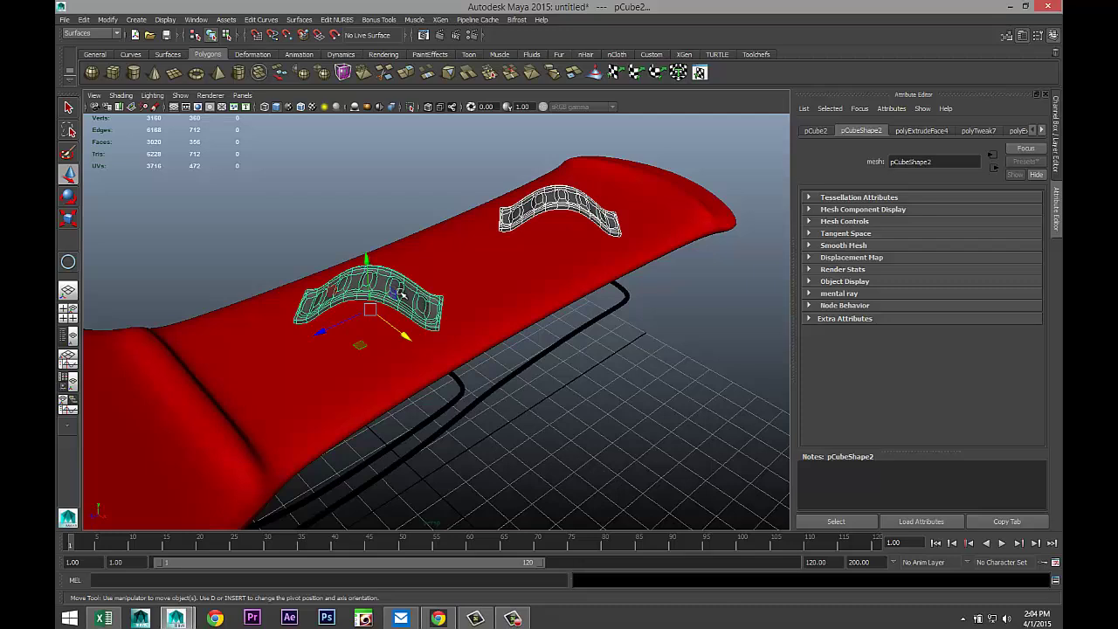
{"action": "right_click_drag", "start_coordinate": [399, 294], "coordinate": [424, 526]}
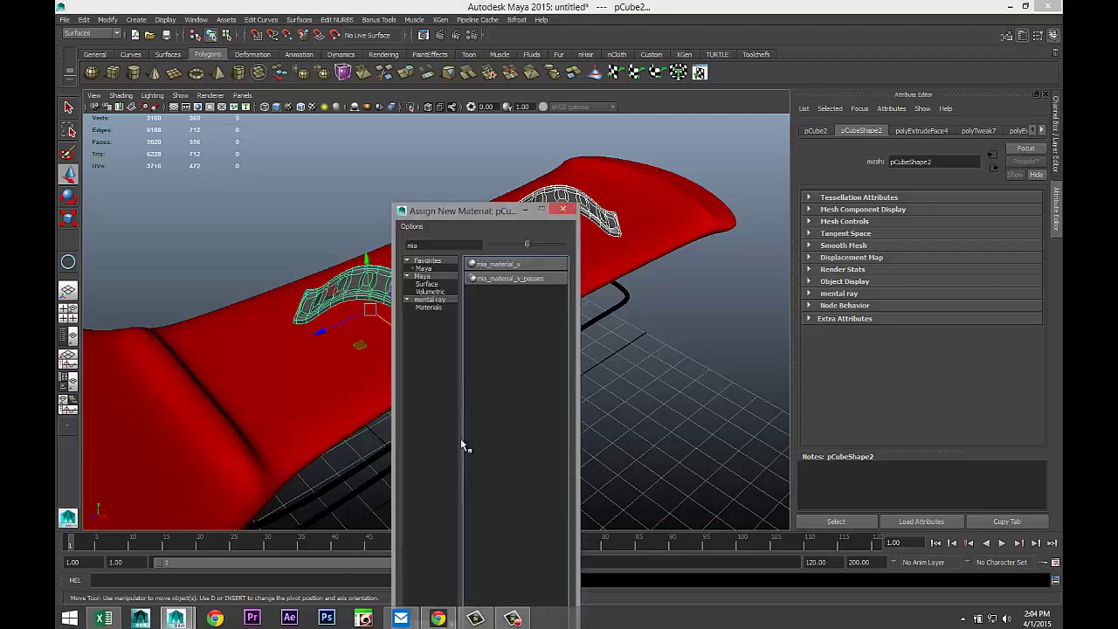
{"action": "left_click", "coordinate": [511, 262]}
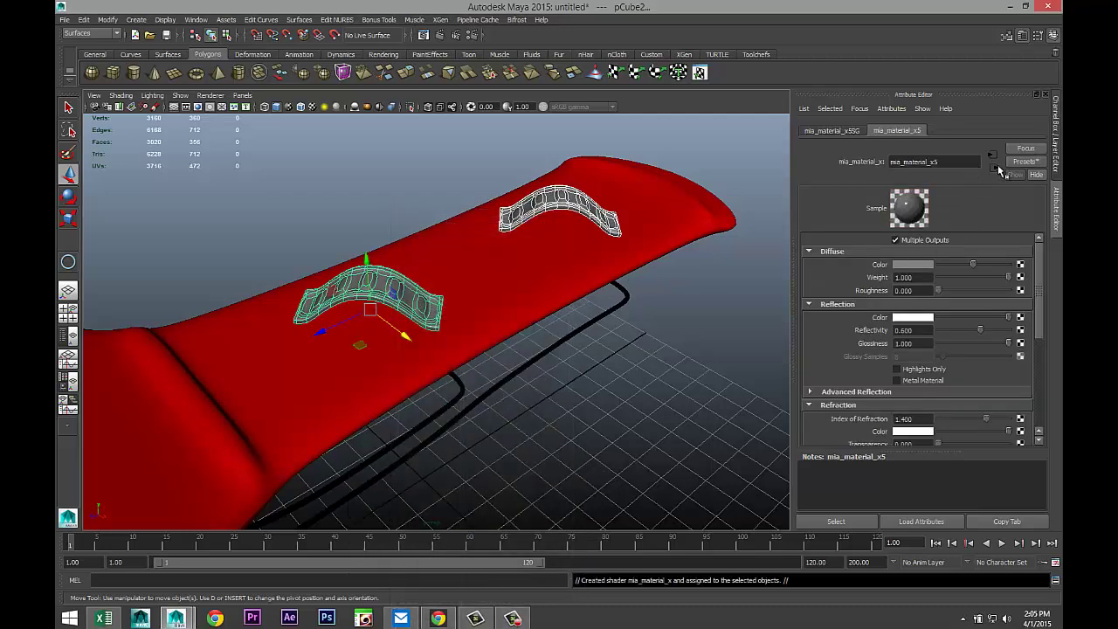
{"action": "left_click", "coordinate": [1035, 164]}
{"action": "mouse_move", "coordinate": [979, 343]}
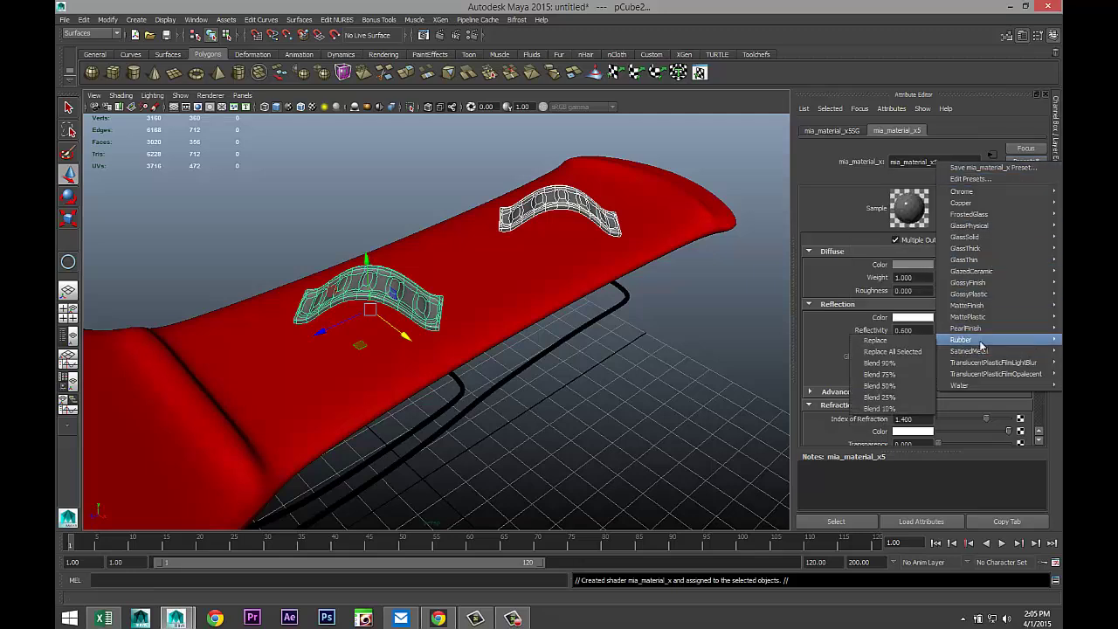
{"action": "left_click", "coordinate": [910, 341]}
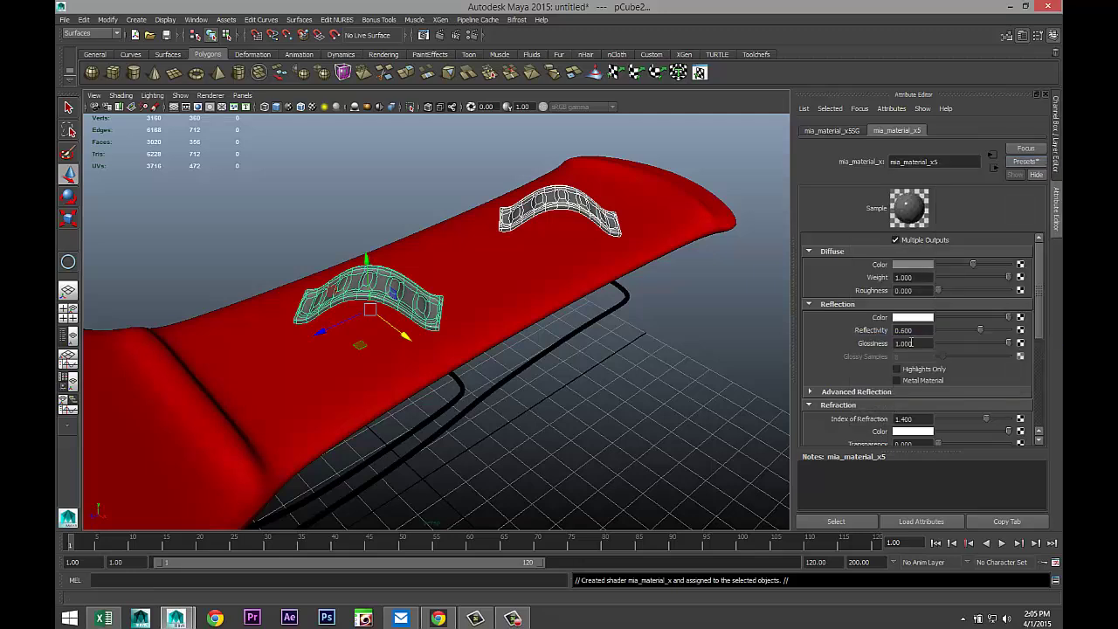
Change the diffuse color of the foot straps' material to pure green and deselect the straps
{"action": "left_click", "coordinate": [921, 264]}
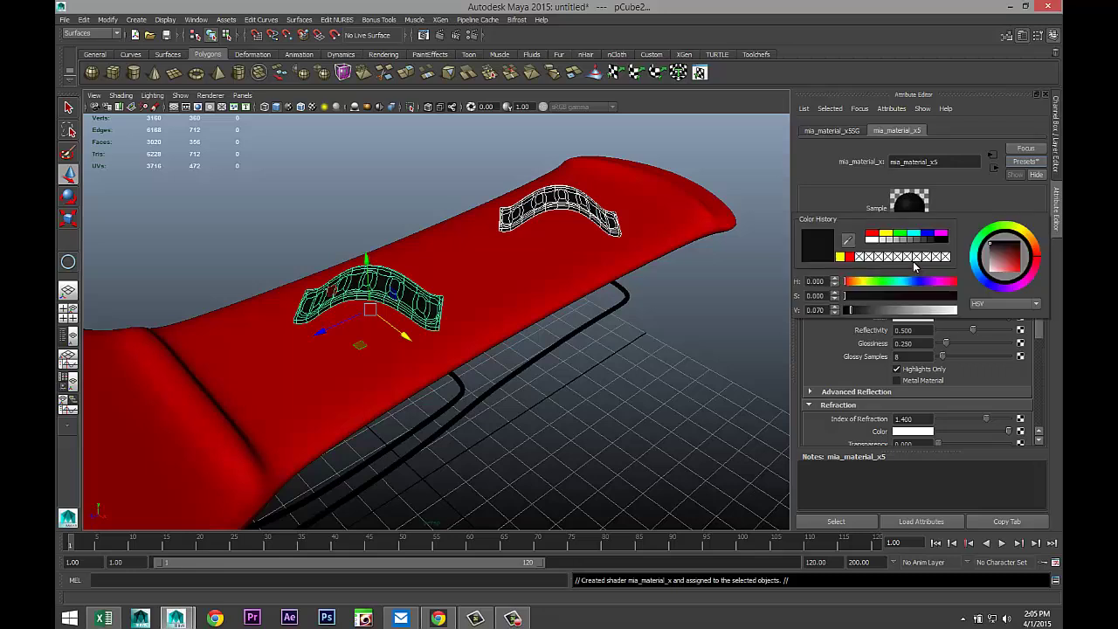
{"action": "left_click", "coordinate": [900, 234]}
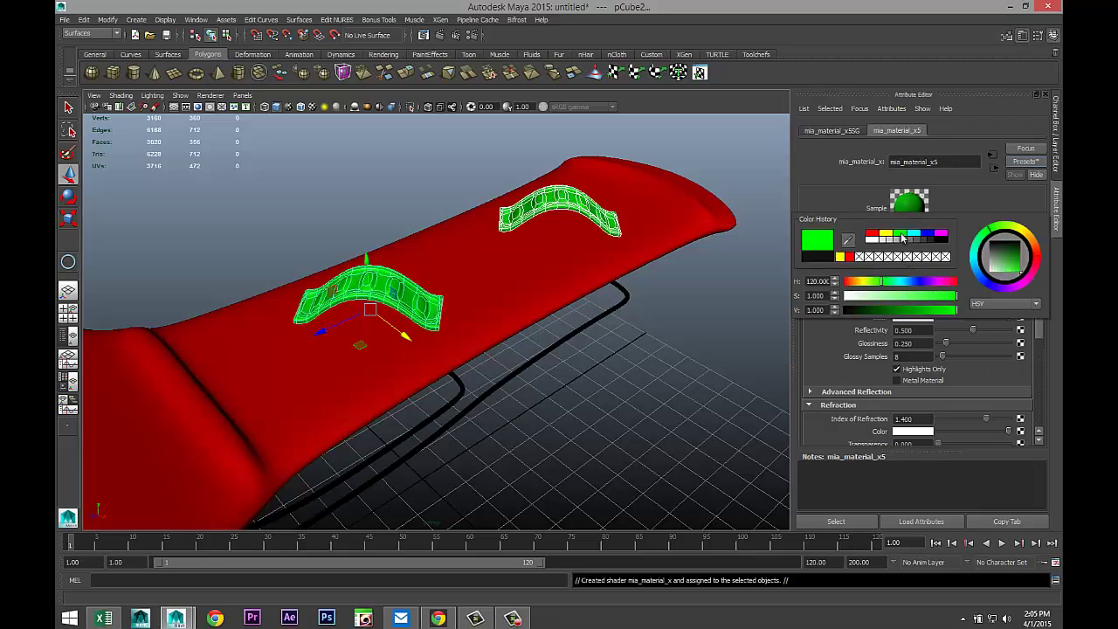
{"action": "left_click", "coordinate": [604, 416]}
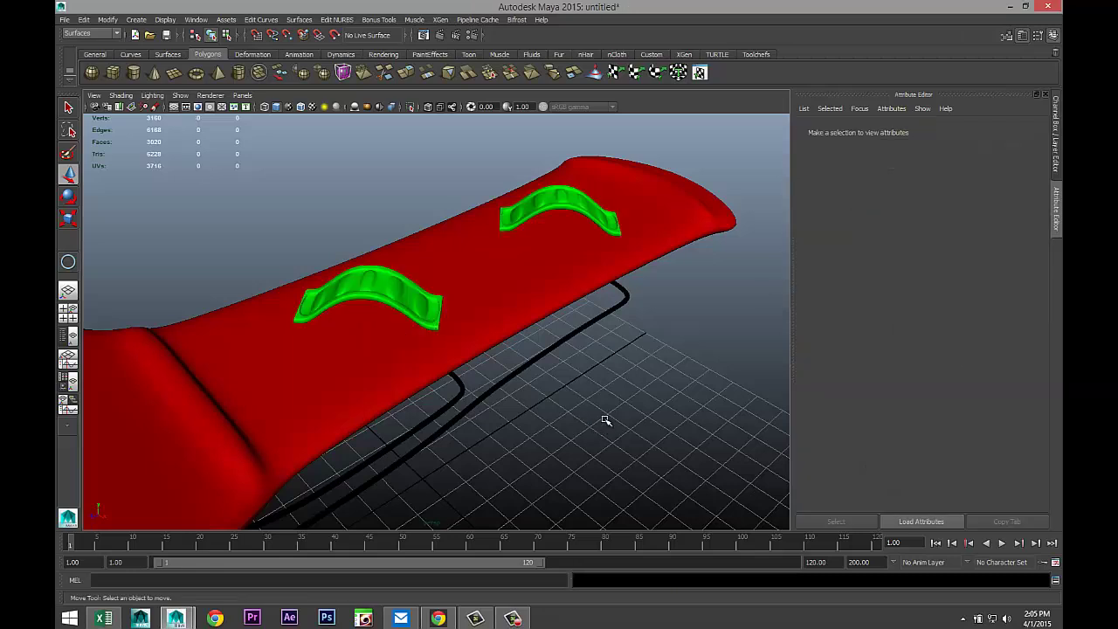
Assign a new mia_material_x to both rings under the board and replace its attributes with the GlassSolid preset
{"action": "scroll", "coordinate": [600, 420], "scroll_direction": "down", "scroll_amount": 3}
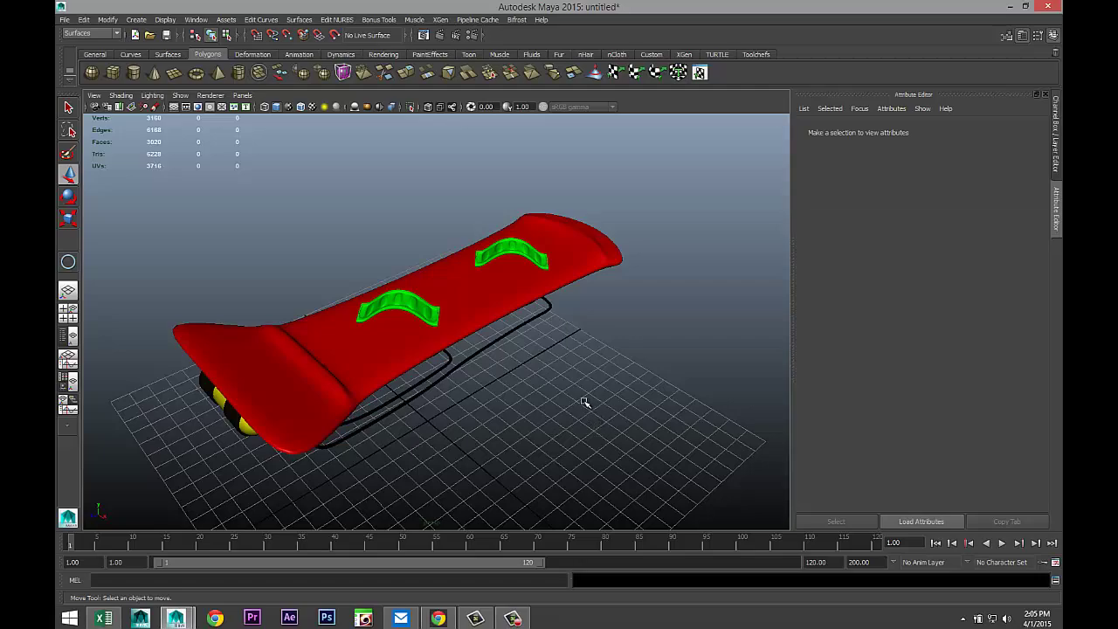
{"action": "left_click_drag", "start_coordinate": [585, 403], "coordinate": [541, 375], "text": "alt"}
{"action": "left_click", "coordinate": [450, 356]}
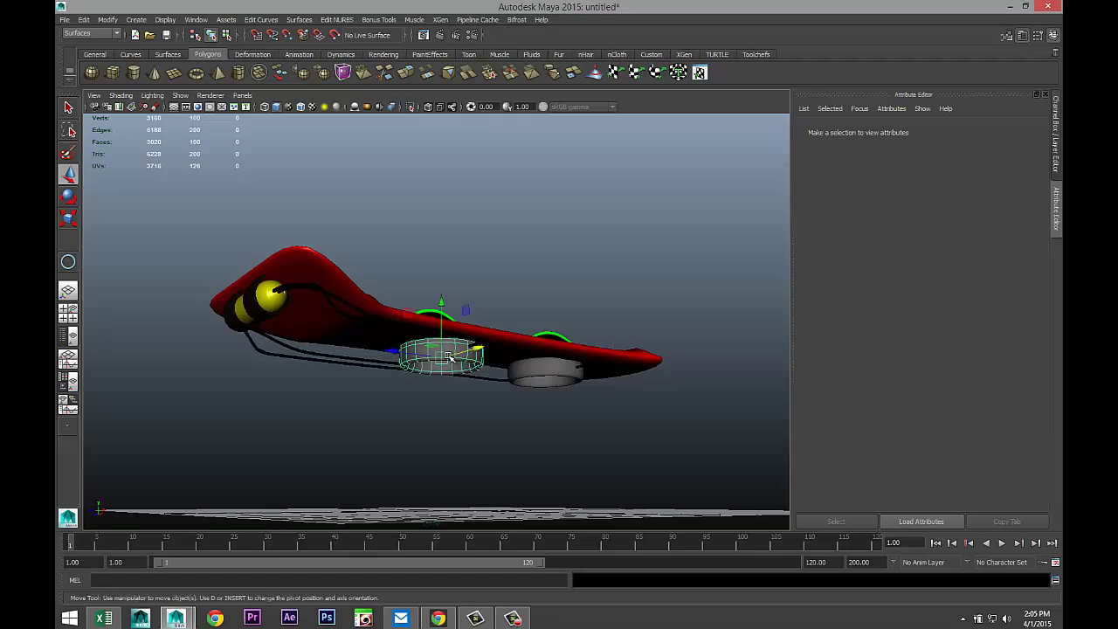
{"action": "left_click", "coordinate": [542, 374]}
{"action": "right_click_drag", "start_coordinate": [541, 374], "coordinate": [533, 578]}
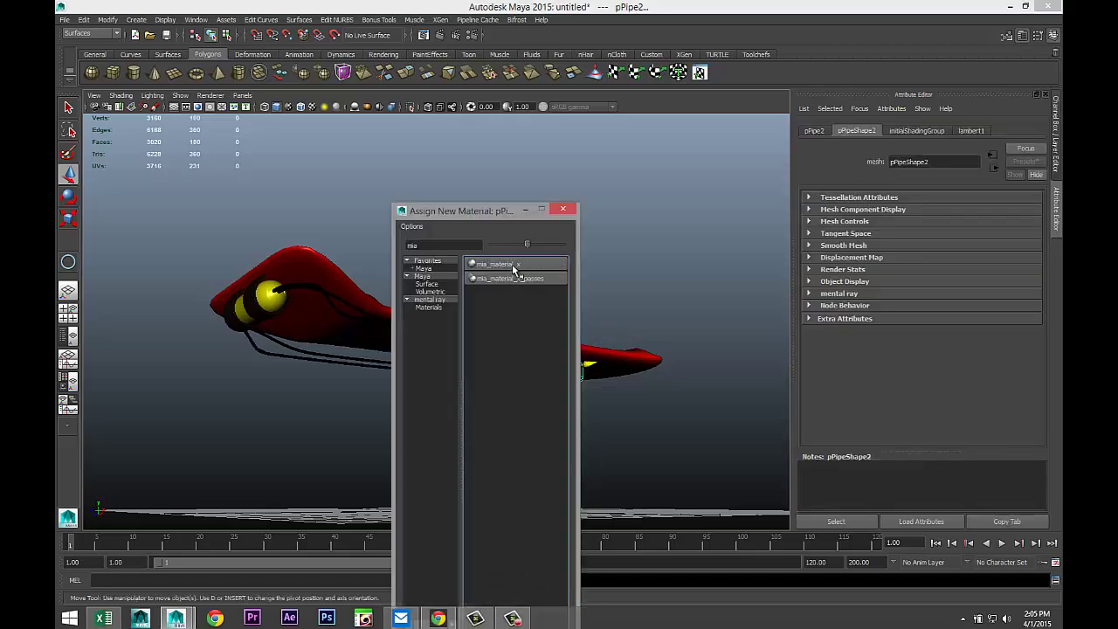
{"action": "left_click", "coordinate": [513, 266]}
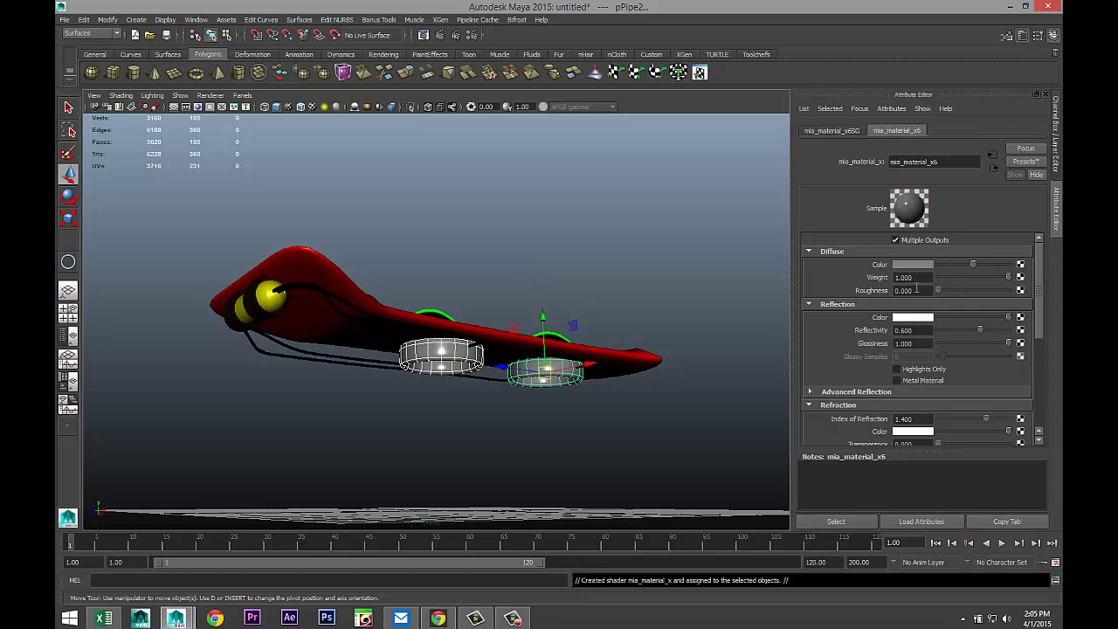
{"action": "left_click", "coordinate": [1026, 164]}
{"action": "mouse_move", "coordinate": [987, 241]}
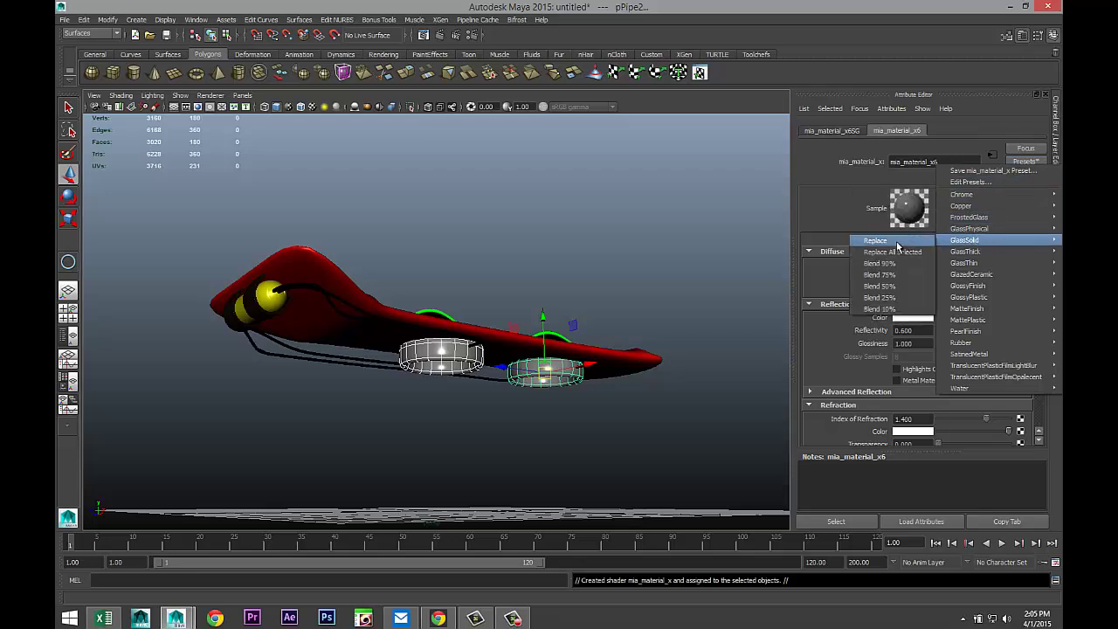
{"action": "left_click", "coordinate": [908, 251]}
Create a flat polygon cylinder on the grid beside the board
{"action": "scroll", "coordinate": [626, 283], "scroll_direction": "up", "scroll_amount": 2}
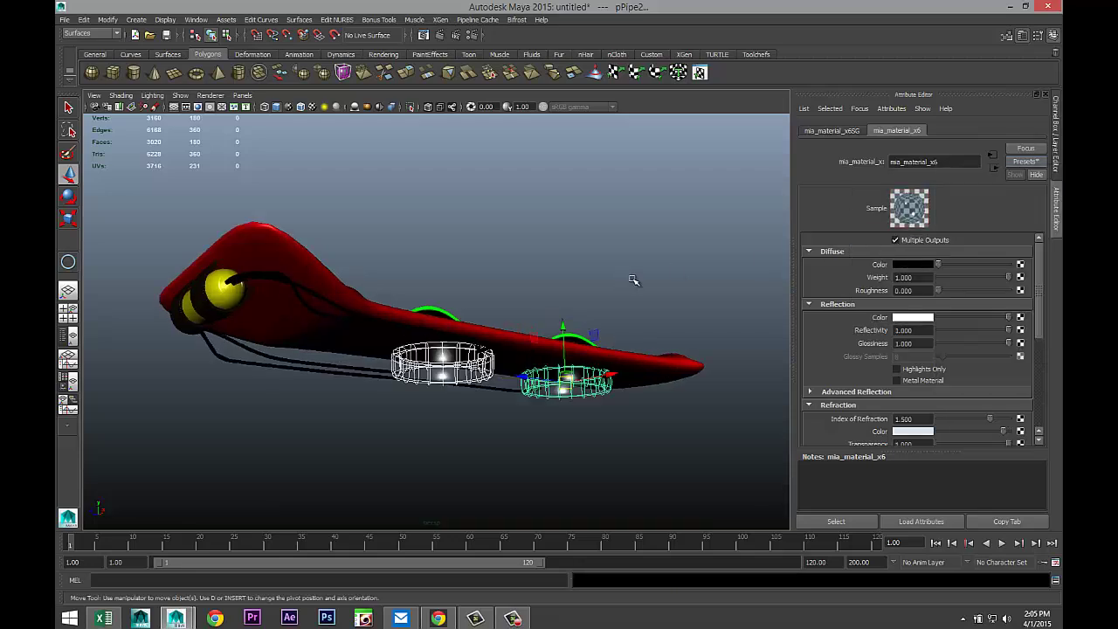
{"action": "scroll", "coordinate": [581, 363], "scroll_direction": "up", "scroll_amount": 2}
{"action": "left_click_drag", "start_coordinate": [476, 330], "coordinate": [478, 325], "text": "alt"}
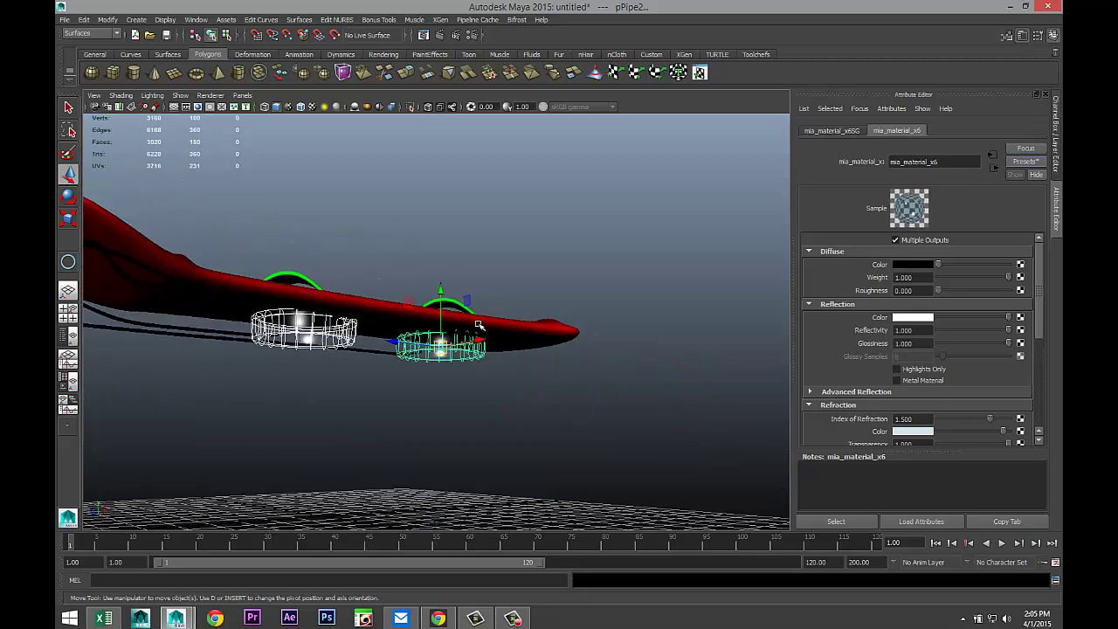
{"action": "left_click", "coordinate": [132, 72]}
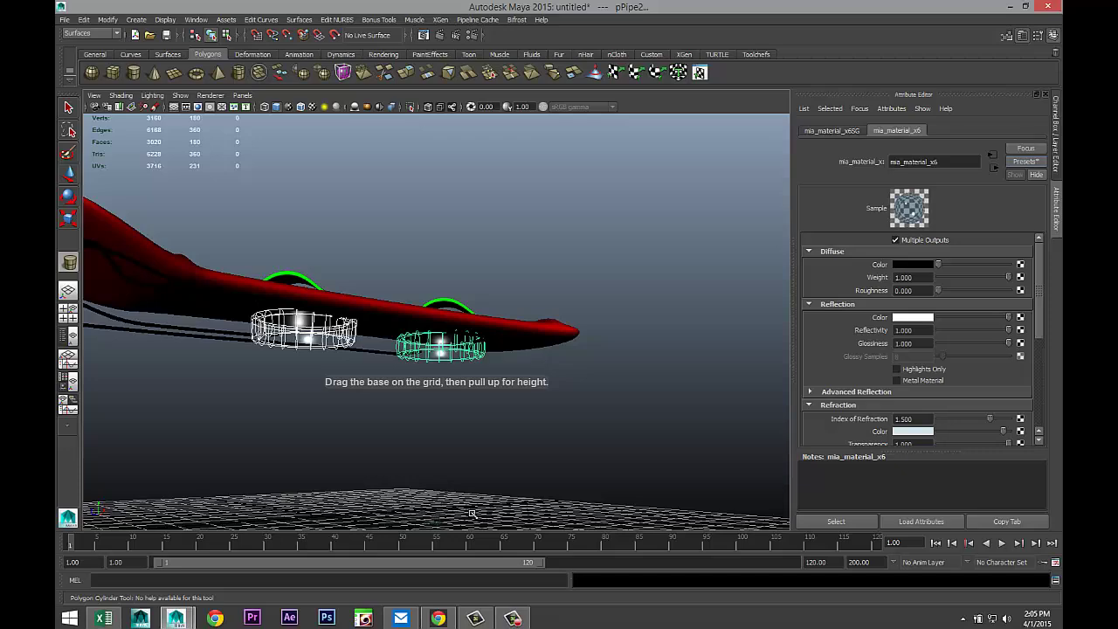
{"action": "left_click_drag", "start_coordinate": [503, 493], "coordinate": [517, 475], "text": "alt"}
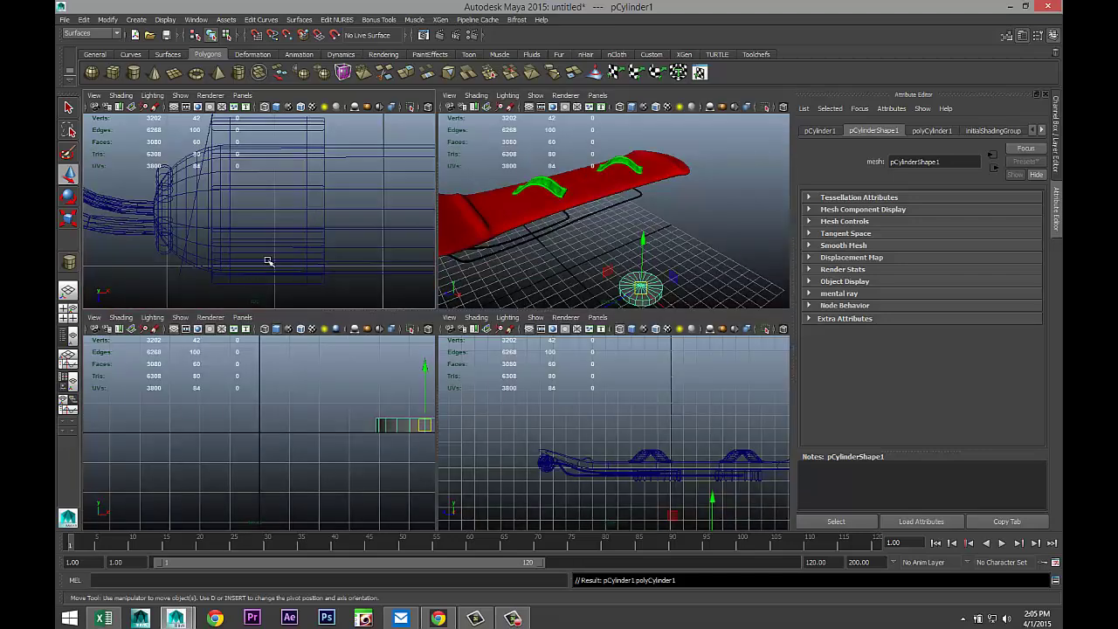
Move the cylinder in the top view along X onto the board's centerline and snap it to the ring nearest the nose
{"action": "left_click", "coordinate": [68, 311]}
{"action": "key", "text": "space"}
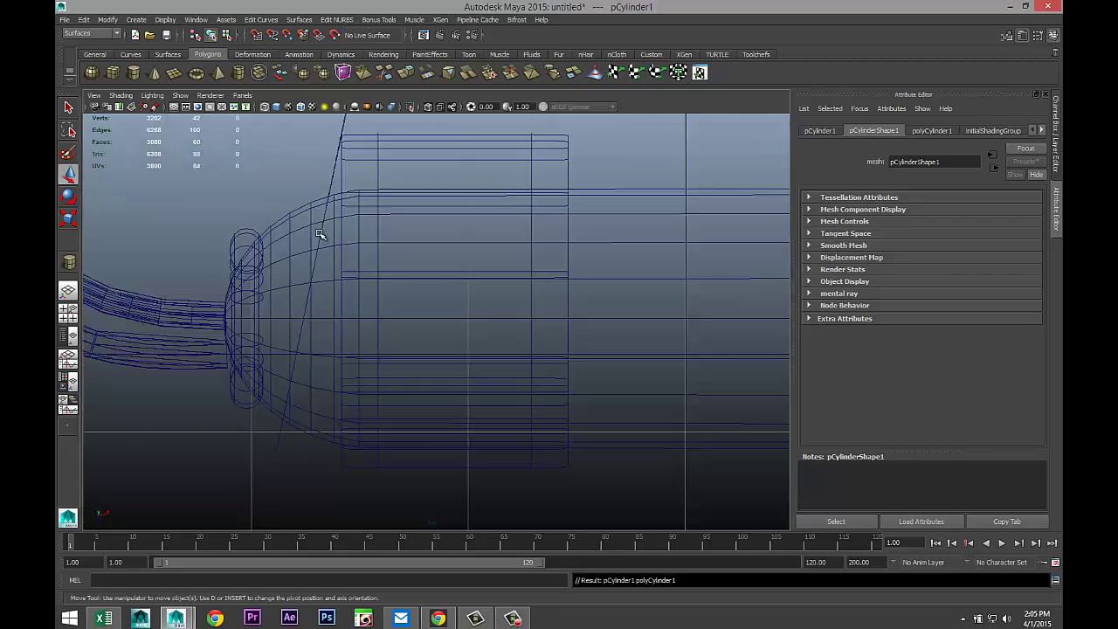
{"action": "key", "text": "f"}
{"action": "scroll", "coordinate": [472, 338], "scroll_direction": "down", "scroll_amount": 5}
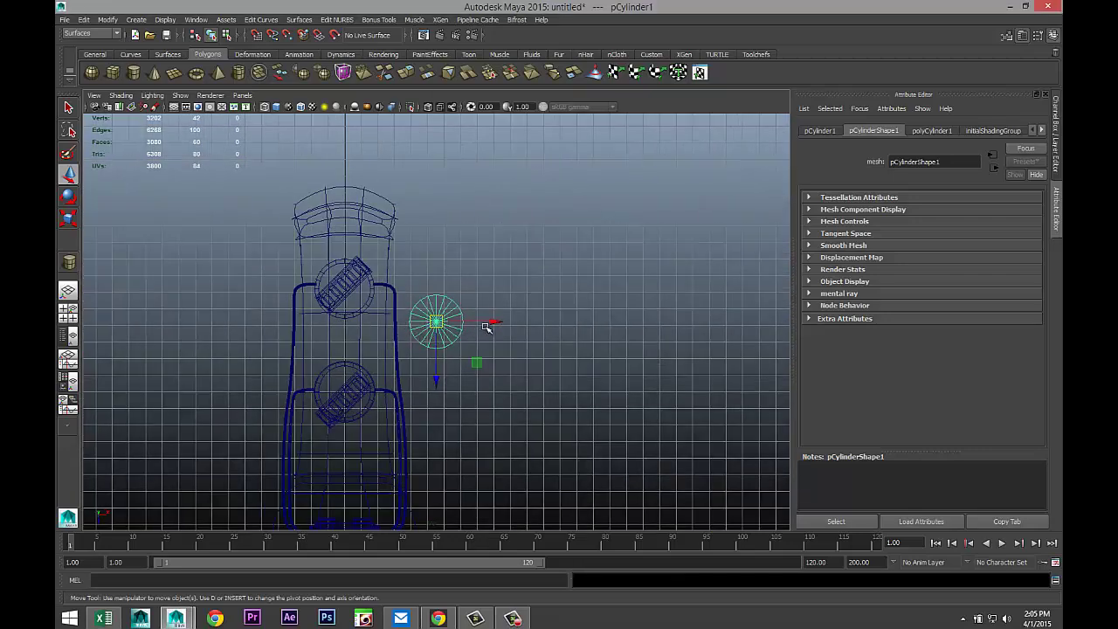
{"action": "left_click_drag", "start_coordinate": [486, 326], "coordinate": [402, 325]}
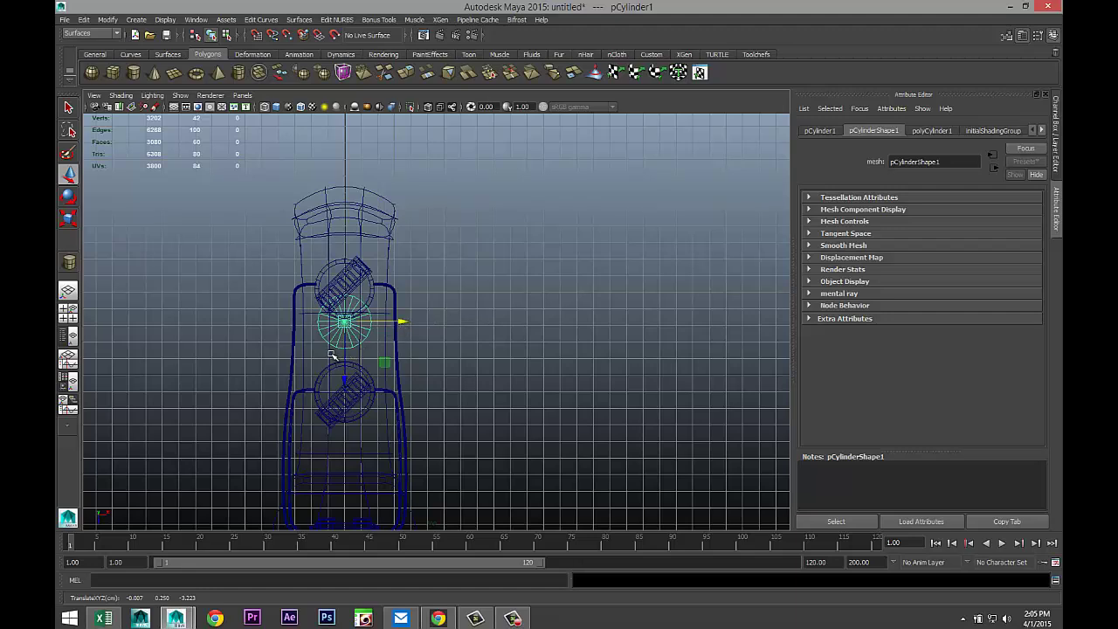
{"action": "left_click_drag", "start_coordinate": [344, 324], "coordinate": [346, 288]}
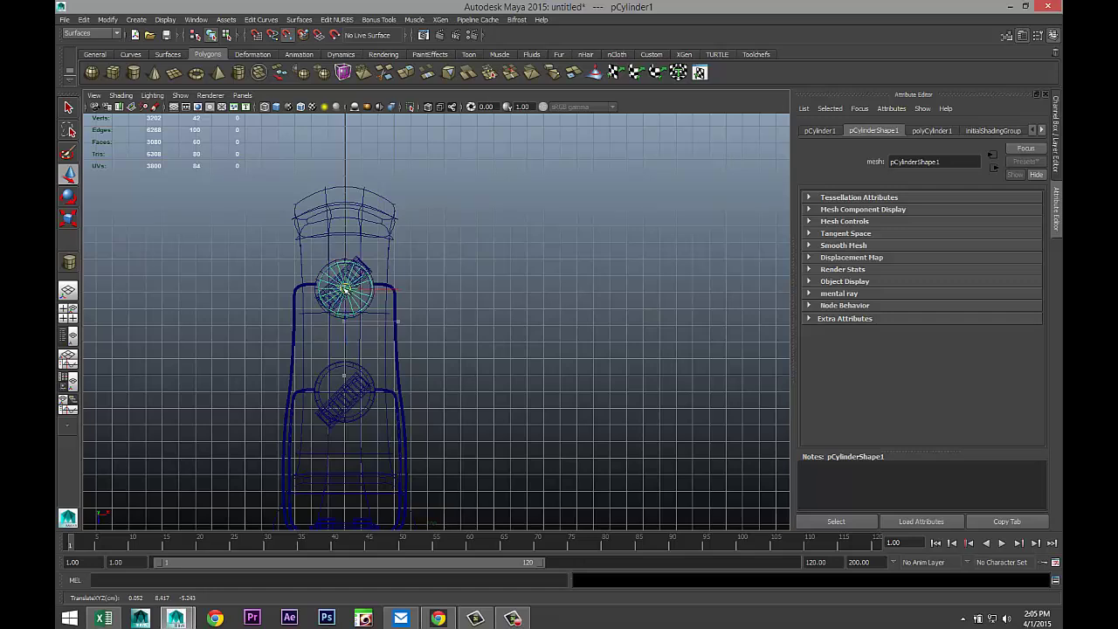
Center the cylinder precisely within the ring in the top view and scale it down slightly to fit inside
{"action": "key", "text": "f"}
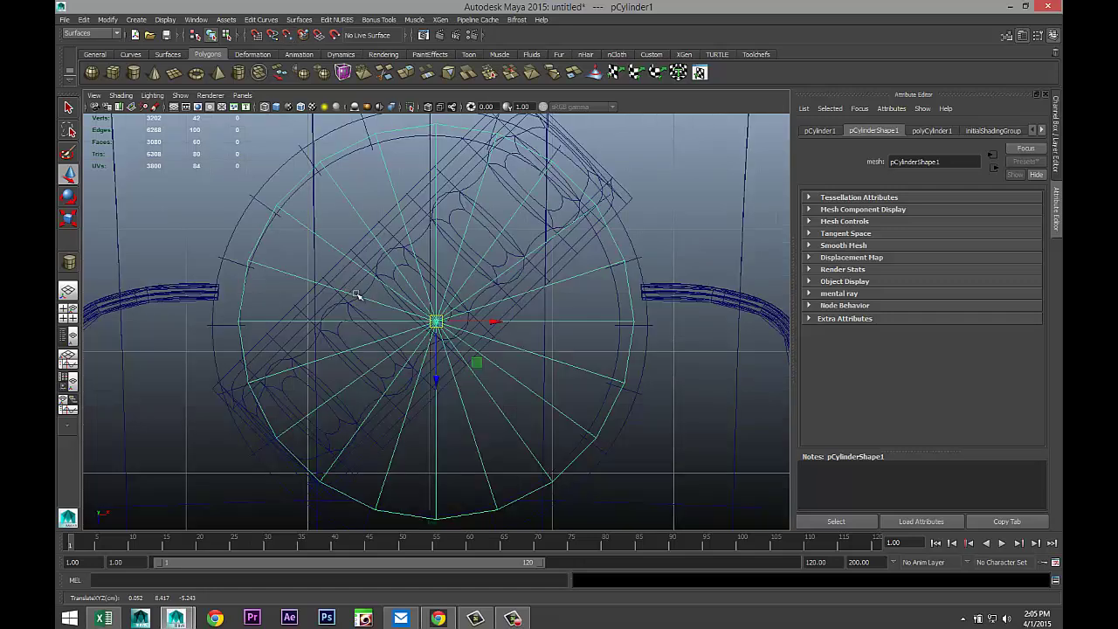
{"action": "scroll", "coordinate": [456, 344], "scroll_direction": "down", "scroll_amount": 6}
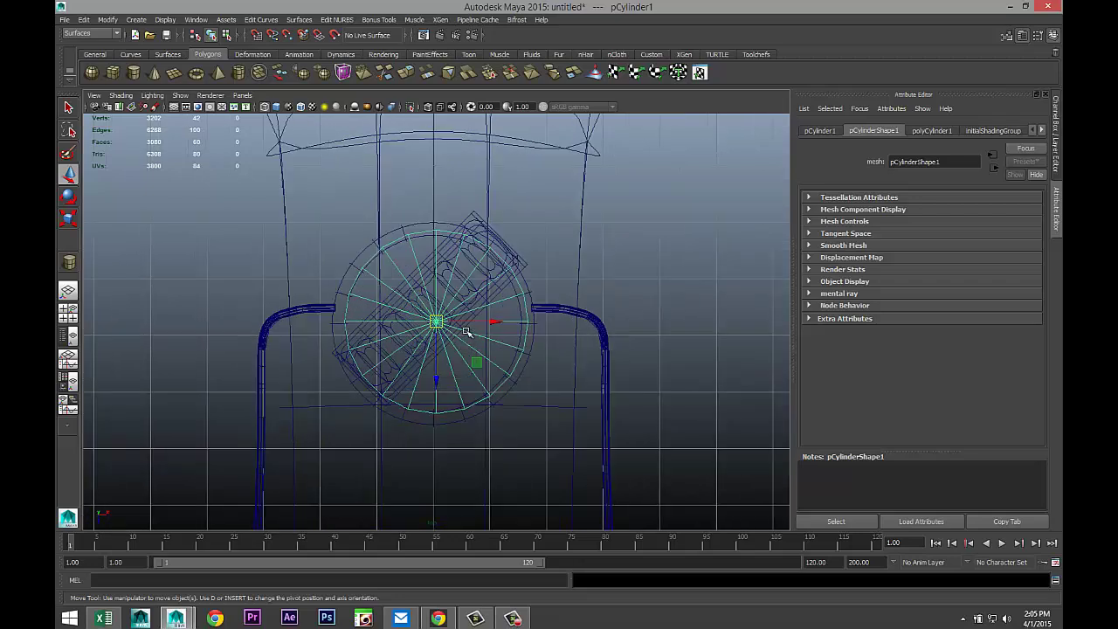
{"action": "left_click_drag", "start_coordinate": [489, 321], "coordinate": [414, 323]}
{"action": "key", "text": "r"}
{"action": "scroll", "coordinate": [768, 447], "scroll_direction": "down", "scroll_amount": 4}
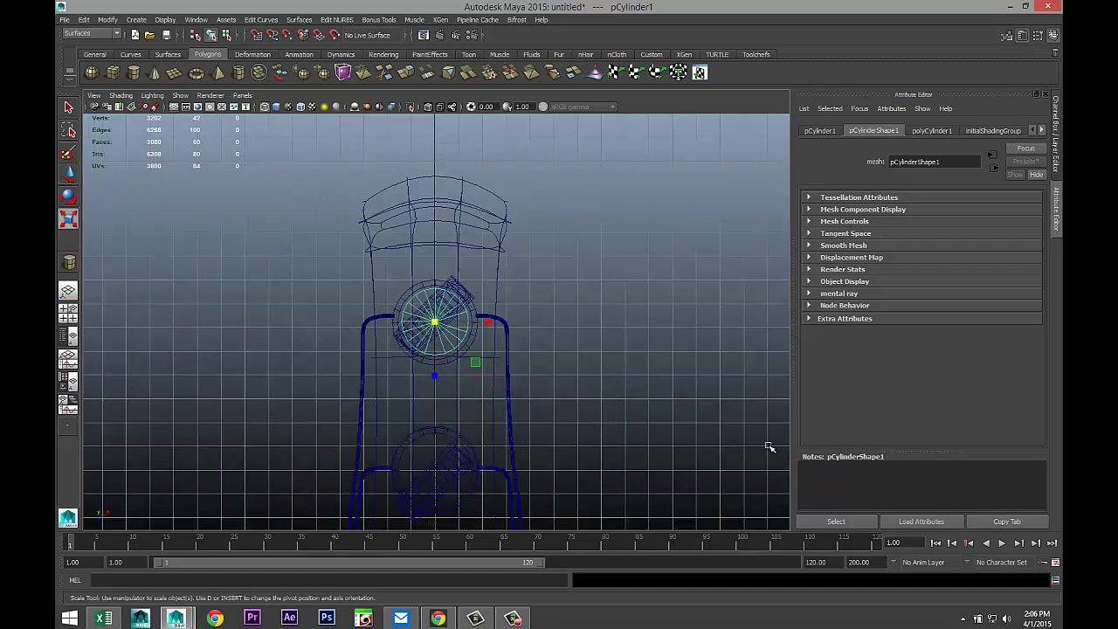
Duplicate the fitted cylinder and move the copy along Z in the top view, centering it in the second ring
{"action": "key", "text": "ctrl+d"}
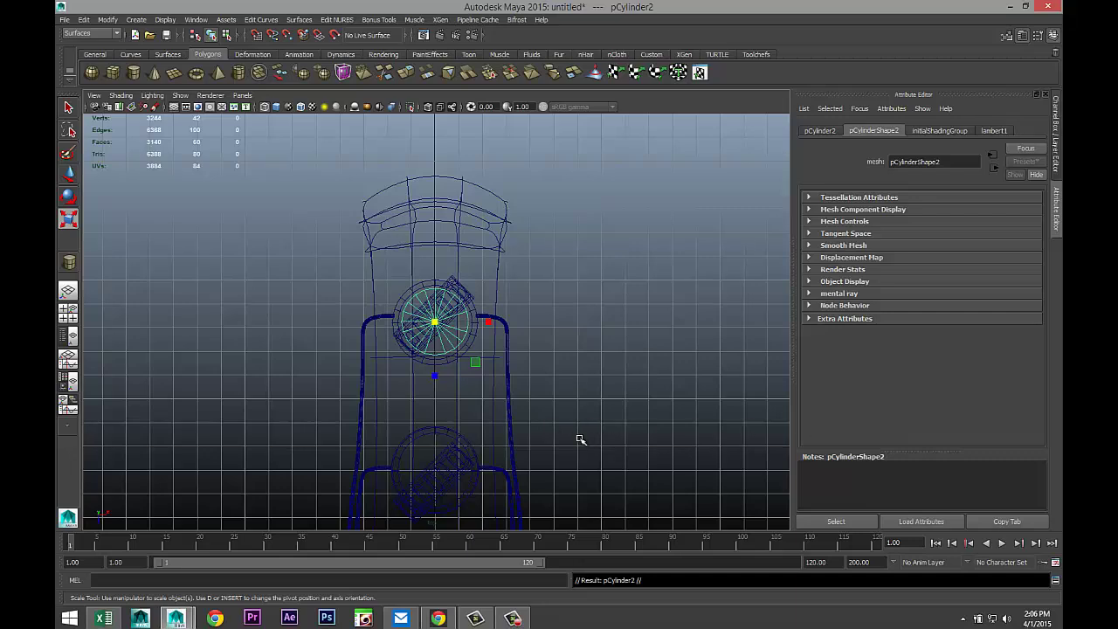
{"action": "scroll", "coordinate": [579, 442], "scroll_direction": "down", "scroll_amount": 2}
{"action": "scroll", "coordinate": [541, 379], "scroll_direction": "down", "scroll_amount": 2}
{"action": "key", "text": "w"}
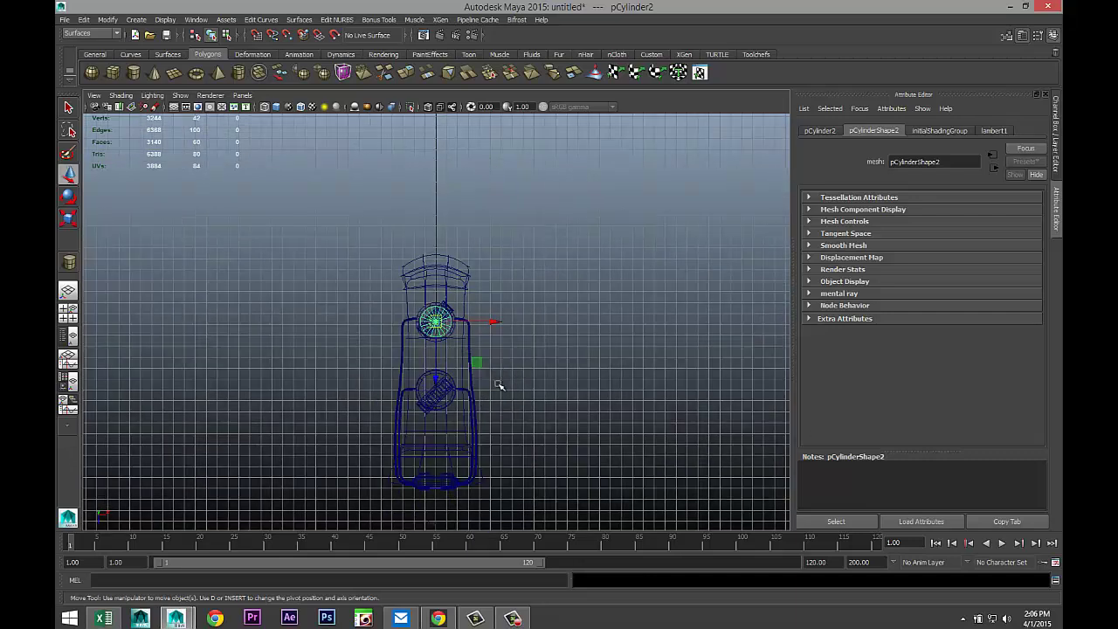
{"action": "left_click_drag", "start_coordinate": [438, 380], "coordinate": [442, 450]}
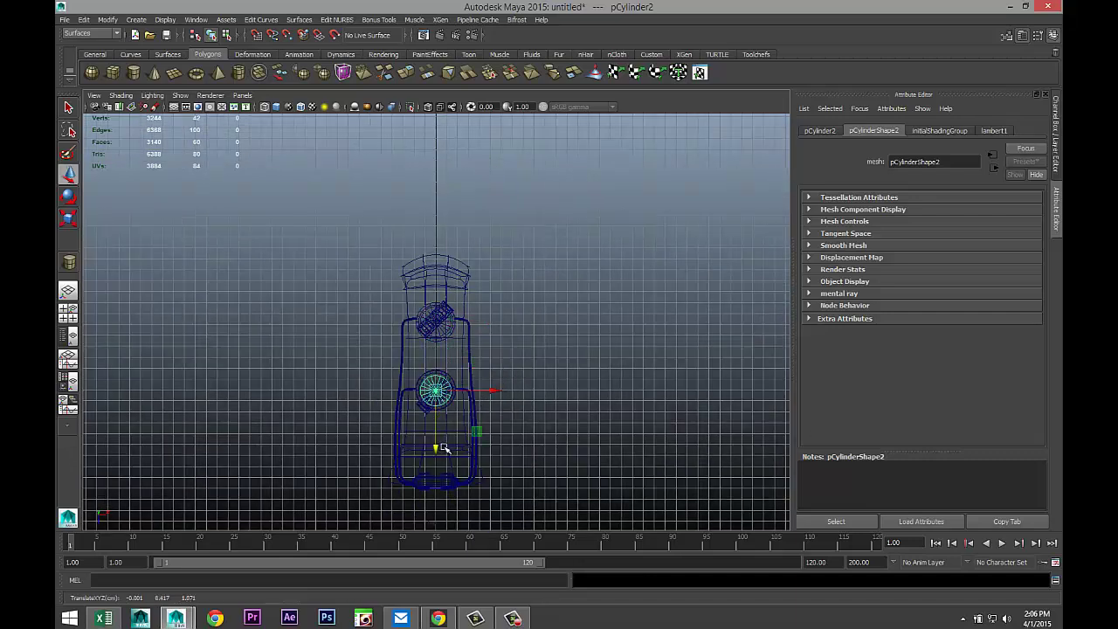
{"action": "key", "text": "f"}
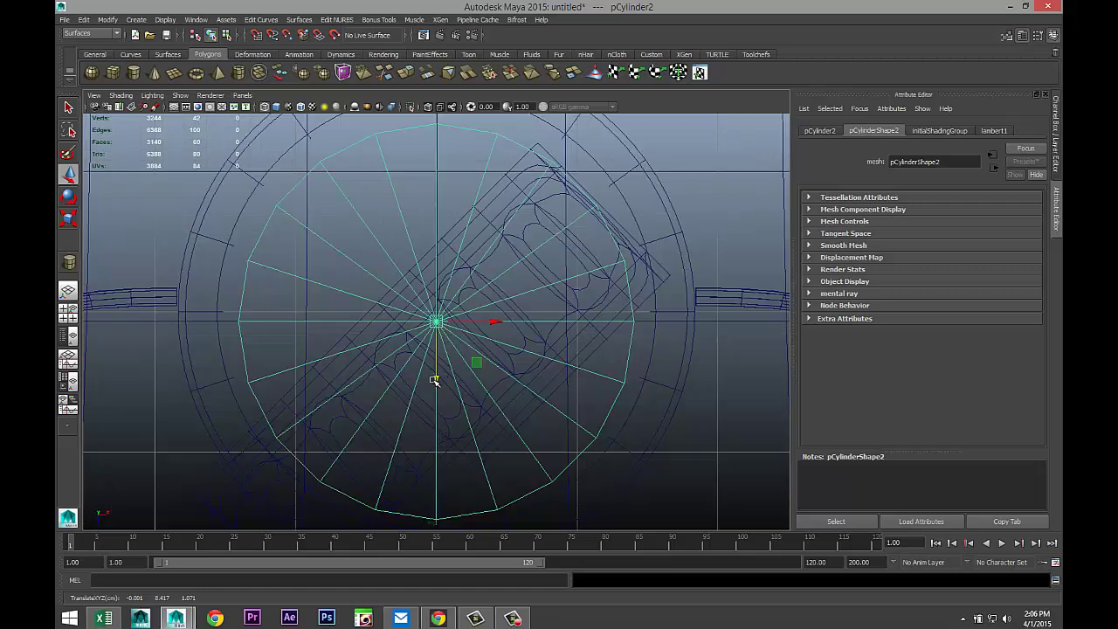
{"action": "mouse_move", "coordinate": [434, 387]}
{"action": "left_mouse_down"}
{"action": "mouse_move", "coordinate": [436, 367]}
{"action": "mouse_move", "coordinate": [428, 373]}
{"action": "left_mouse_up"}
Select both cylinders in the perspective view and move them down along Y to the rings under the board
{"action": "left_click", "coordinate": [68, 311]}
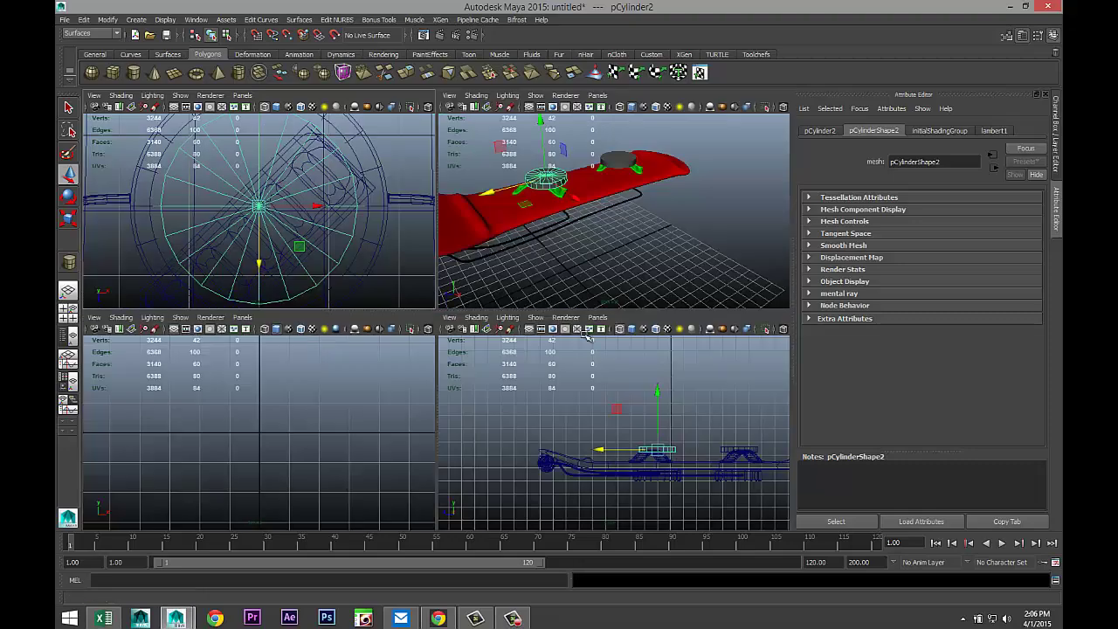
{"action": "key", "text": "space"}
{"action": "left_click_drag", "start_coordinate": [566, 300], "coordinate": [529, 288], "text": "alt"}
{"action": "left_click", "coordinate": [516, 206], "text": "shift"}
{"action": "left_click_drag", "start_coordinate": [536, 369], "coordinate": [541, 306], "text": "alt"}
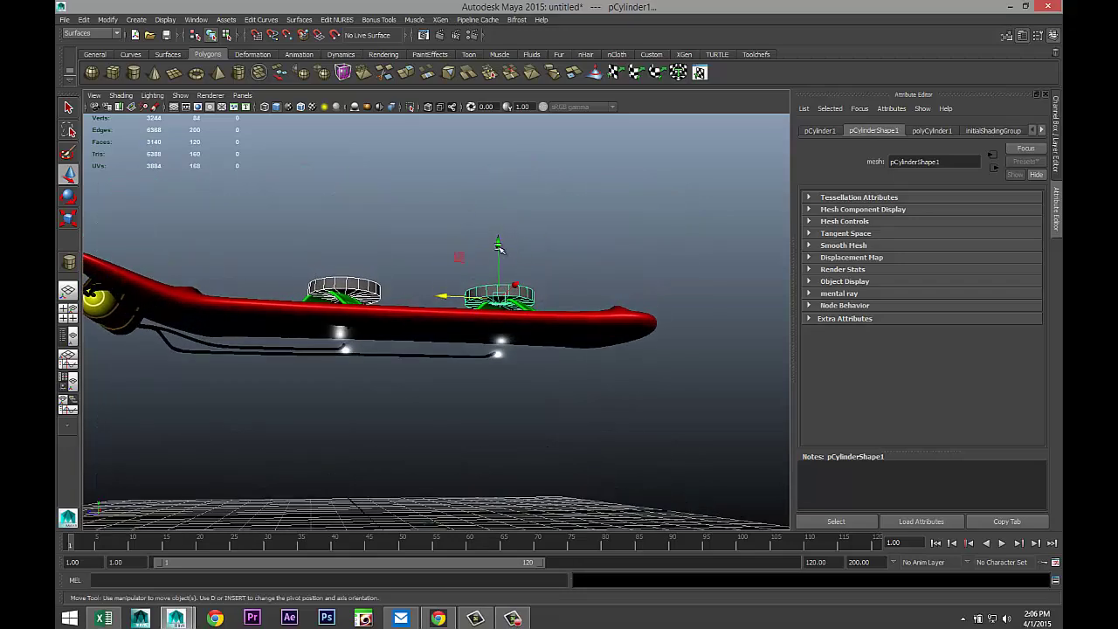
{"action": "left_click", "coordinate": [501, 236]}
{"action": "middle_click_drag", "start_coordinate": [418, 265], "coordinate": [417, 318]}
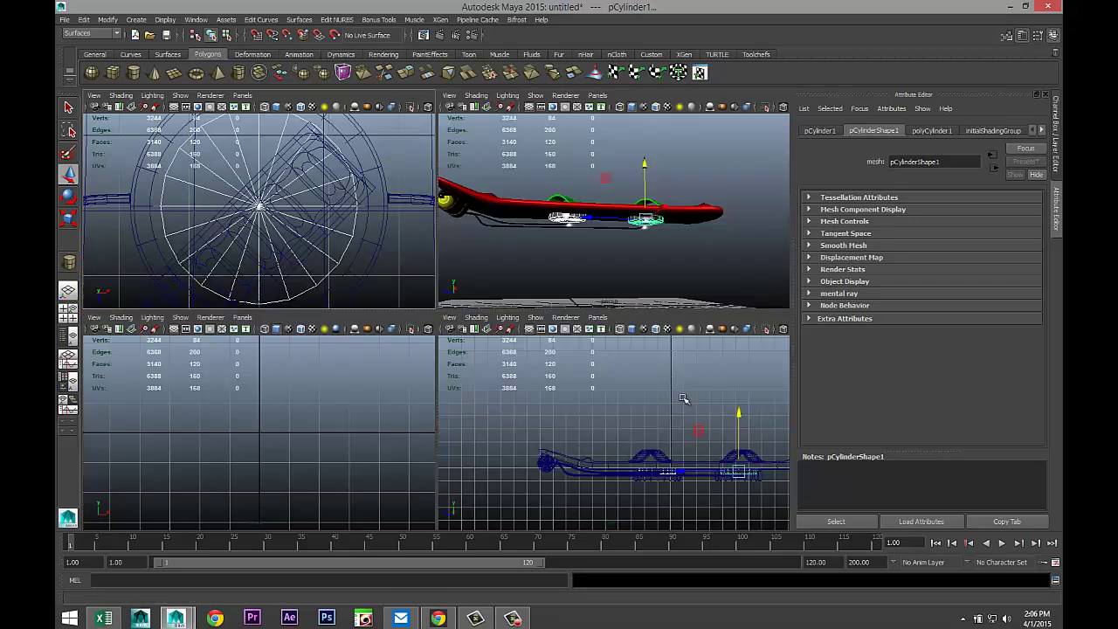
Fine-tune the height of both cylinders in the side view so they sit inside the upper part of the rings
{"action": "left_click", "coordinate": [67, 310]}
{"action": "key", "text": "space"}
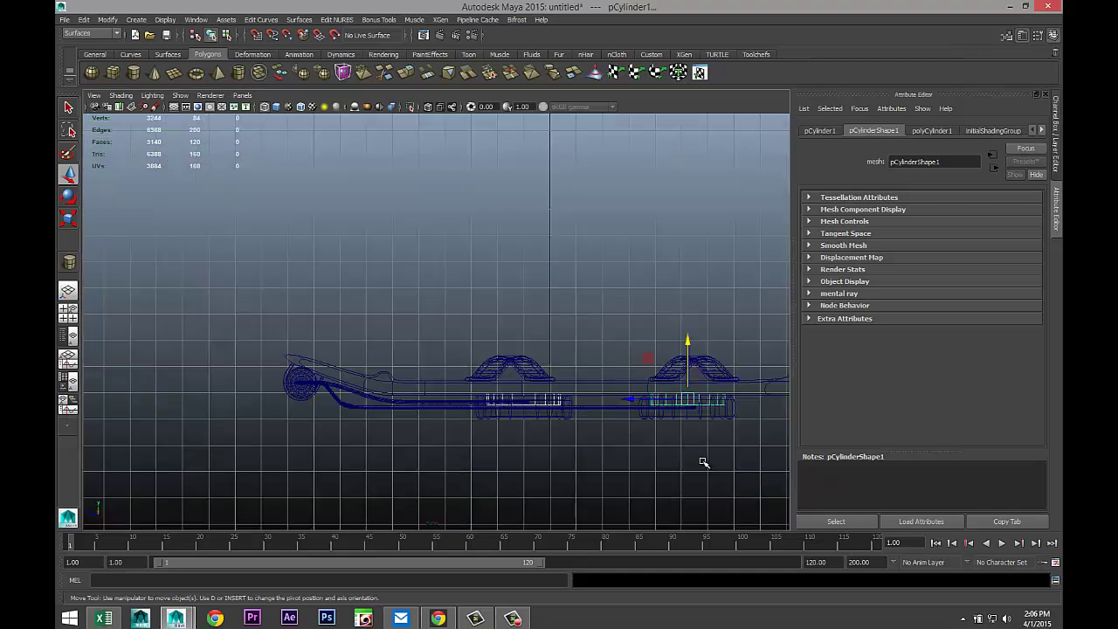
{"action": "scroll", "coordinate": [656, 427], "scroll_direction": "up", "scroll_amount": 5}
{"action": "mouse_move", "coordinate": [666, 263]}
{"action": "middle_mouse_down"}
{"action": "mouse_move", "coordinate": [668, 309]}
{"action": "mouse_move", "coordinate": [670, 273]}
{"action": "middle_mouse_up"}
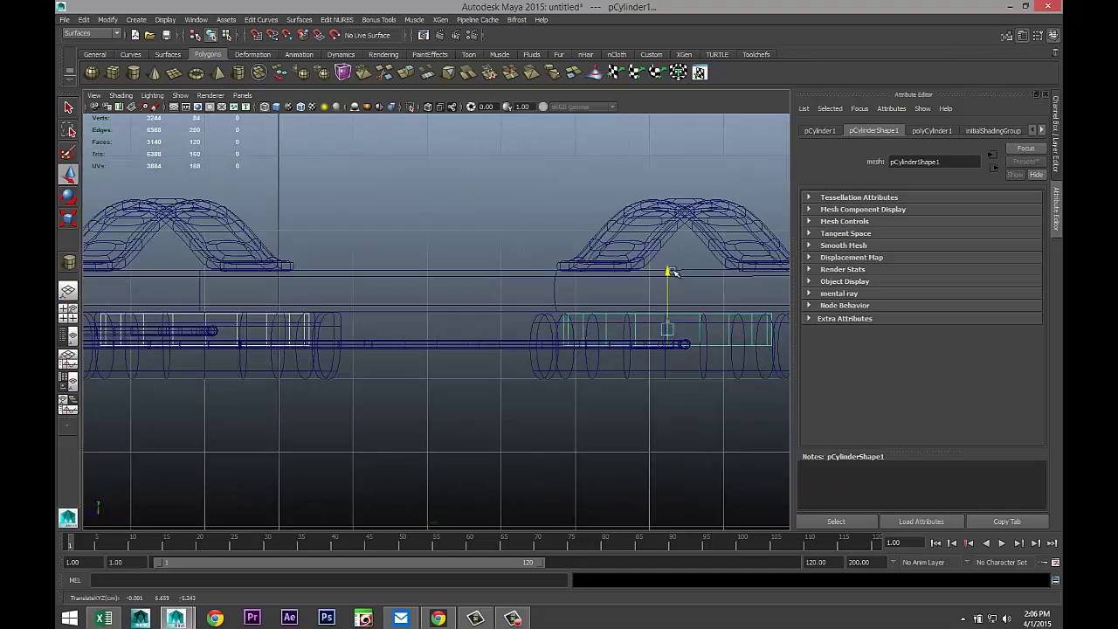
{"action": "left_click", "coordinate": [68, 312]}
{"action": "key", "text": "space"}
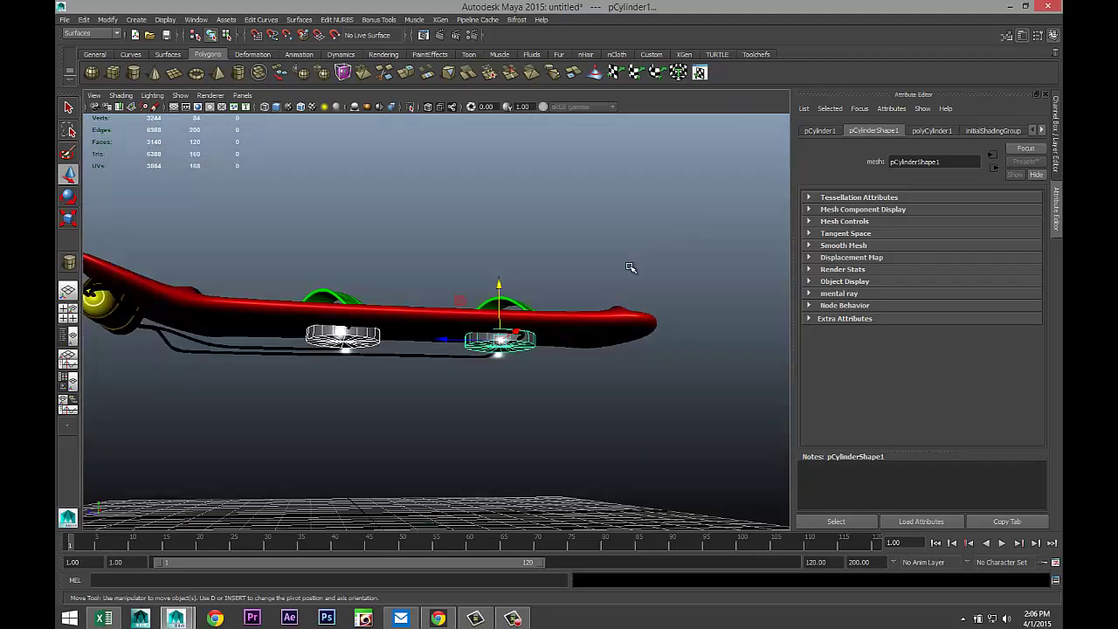
Assign a new Phong E material to both cylinders and set its color to blue
{"action": "left_click_drag", "start_coordinate": [603, 340], "coordinate": [572, 349], "text": "alt"}
{"action": "right_click_drag", "start_coordinate": [554, 345], "coordinate": [559, 577]}
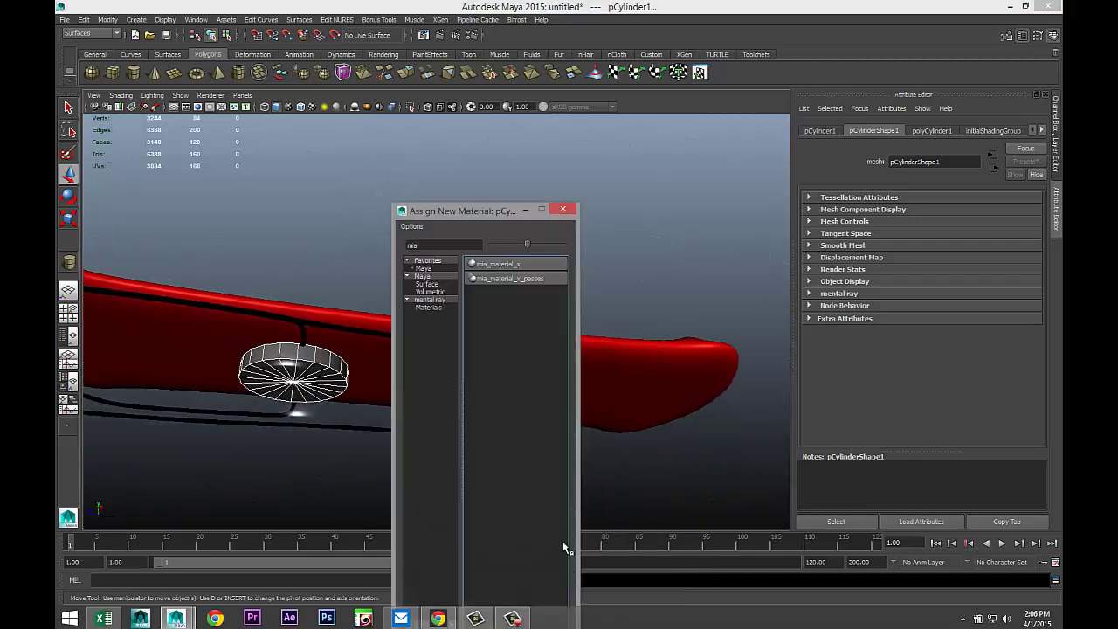
{"action": "type", "text": "mia"}
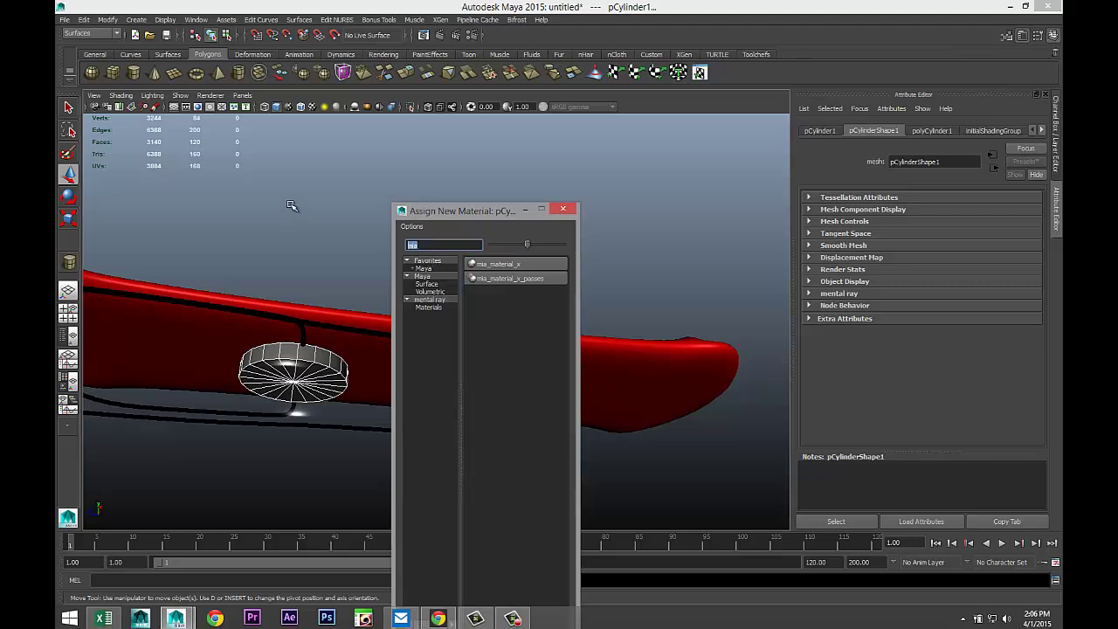
{"action": "type", "text": "ph"}
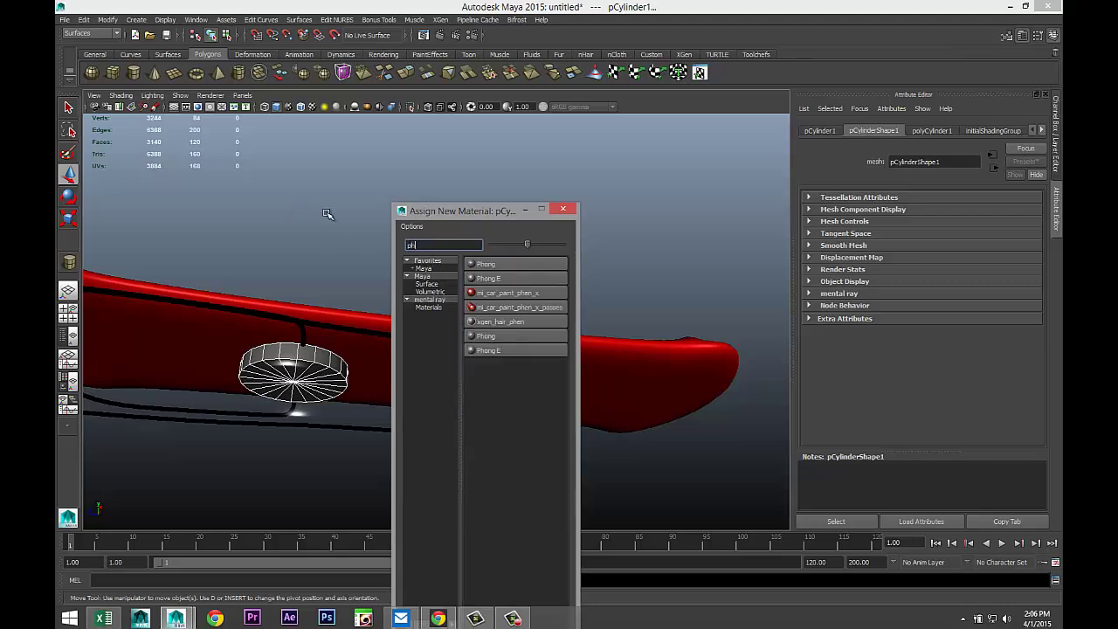
{"action": "left_click", "coordinate": [511, 279]}
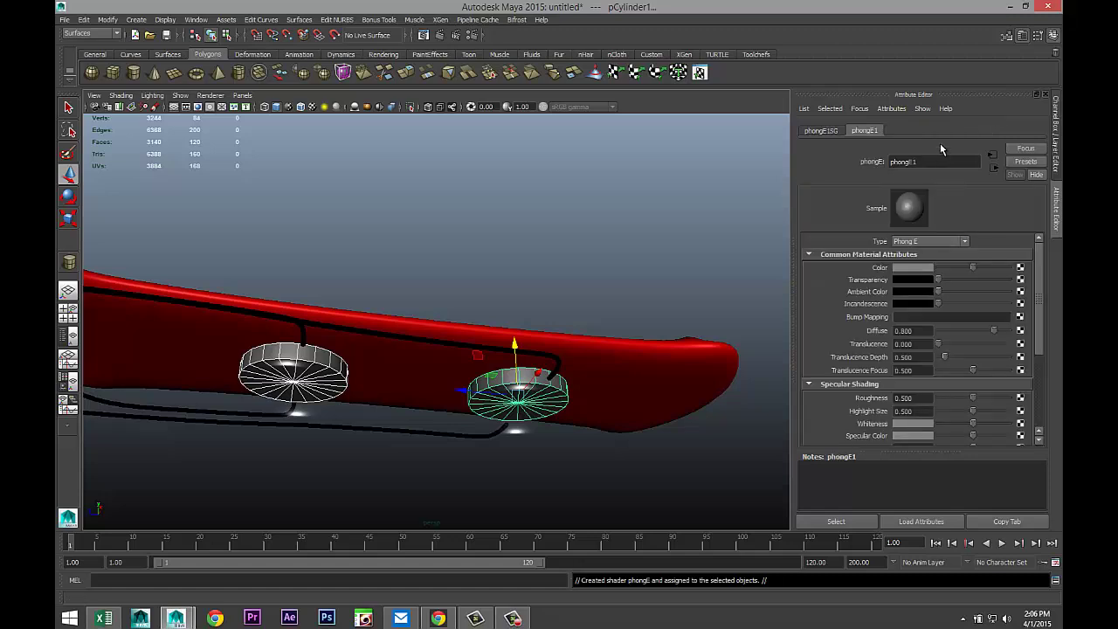
{"action": "left_click", "coordinate": [918, 267]}
{"action": "left_click", "coordinate": [928, 237]}
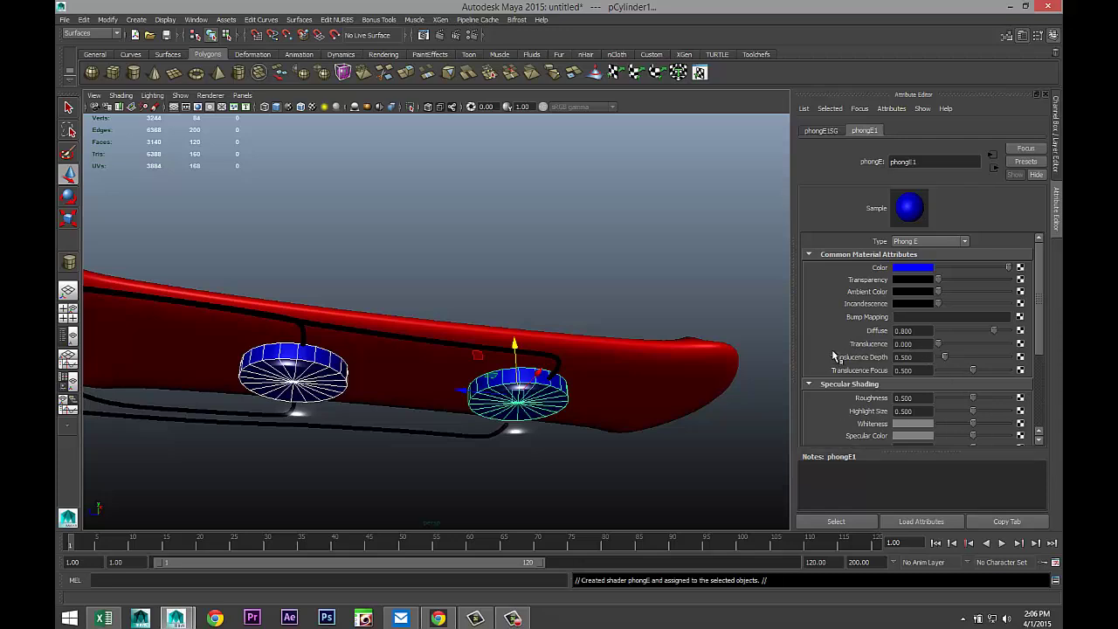
Enable Hide Source in the Phong E material's special effects and set Glow Intensity to 5
{"action": "scroll", "coordinate": [833, 351], "scroll_direction": "down", "scroll_amount": 3}
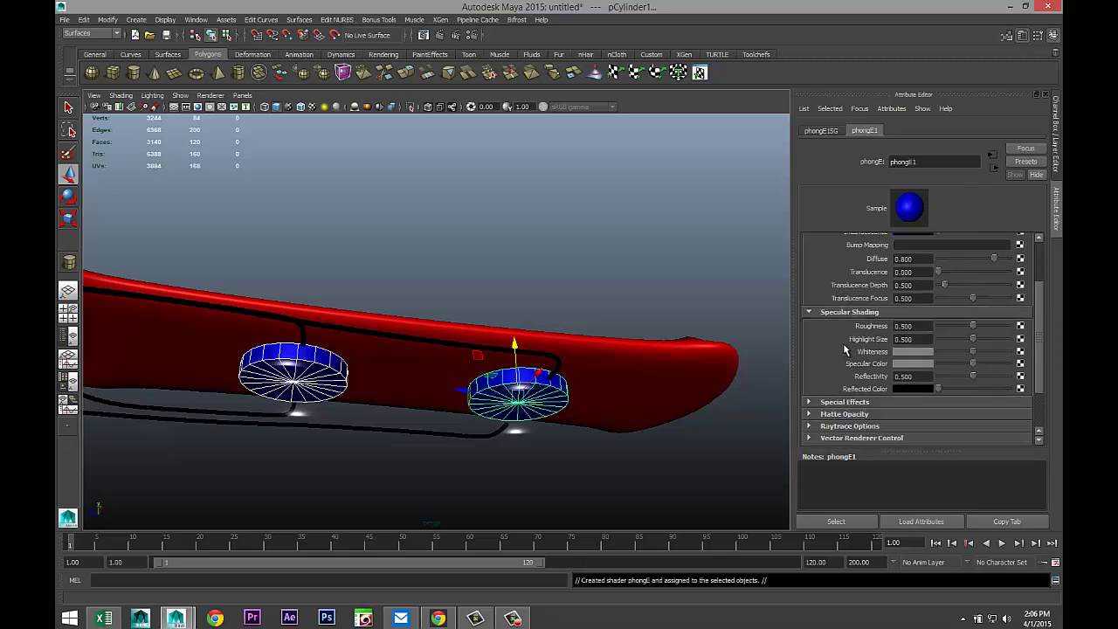
{"action": "left_click", "coordinate": [810, 404]}
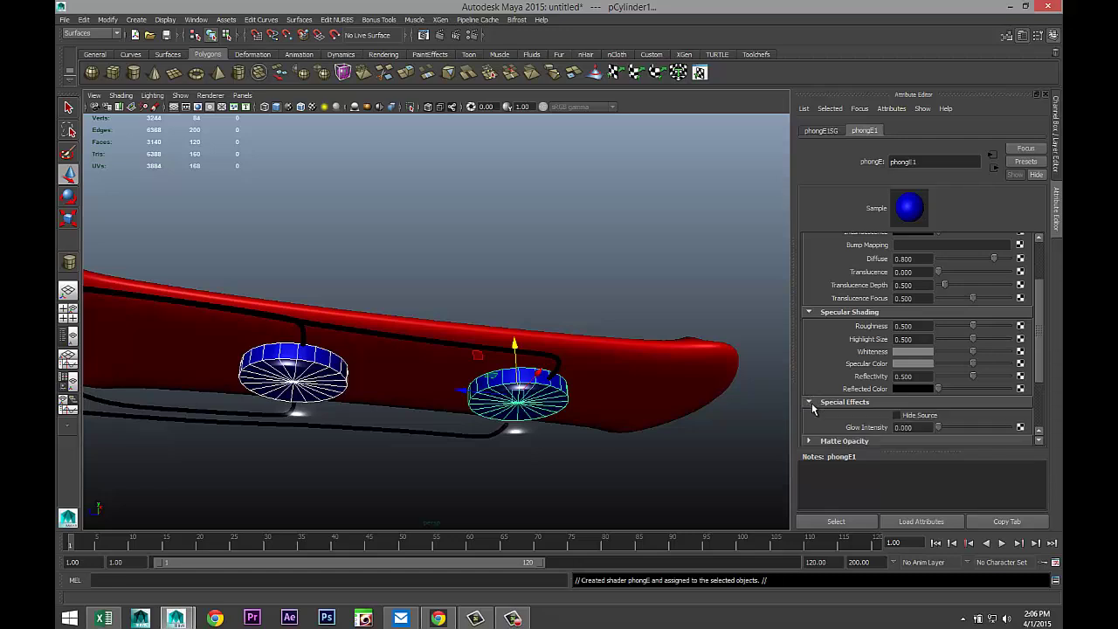
{"action": "left_click", "coordinate": [895, 417]}
{"action": "scroll", "coordinate": [882, 377], "scroll_direction": "down", "scroll_amount": 3}
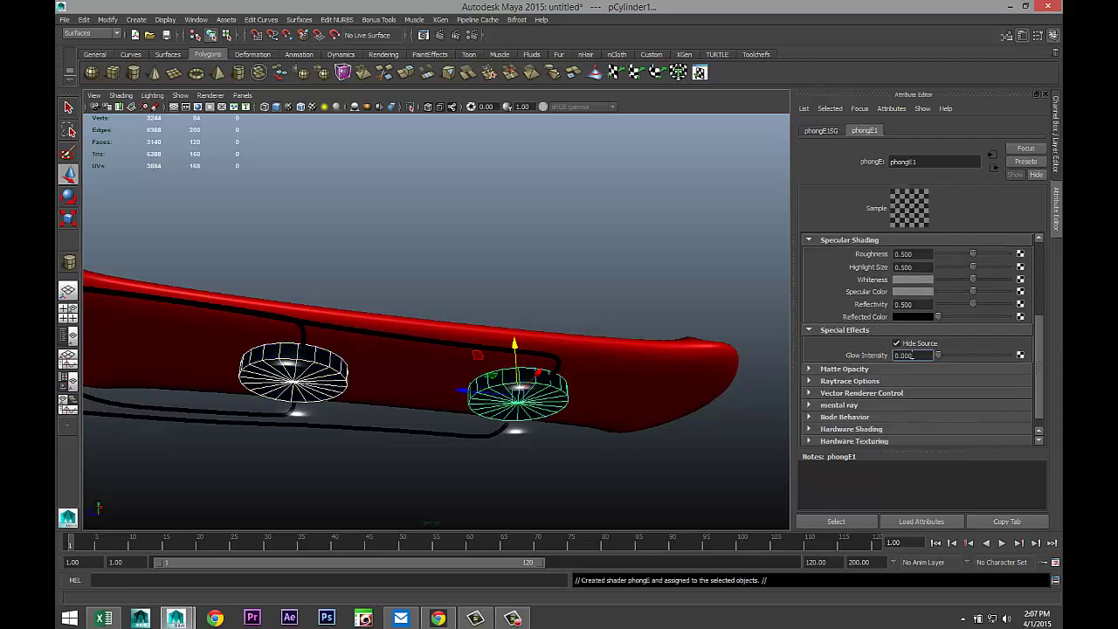
{"action": "double_click", "coordinate": [908, 356]}
Select all the hoverboard parts, delete their construction history and freeze their transformations
{"action": "scroll", "coordinate": [409, 206], "scroll_direction": "down", "scroll_amount": 5}
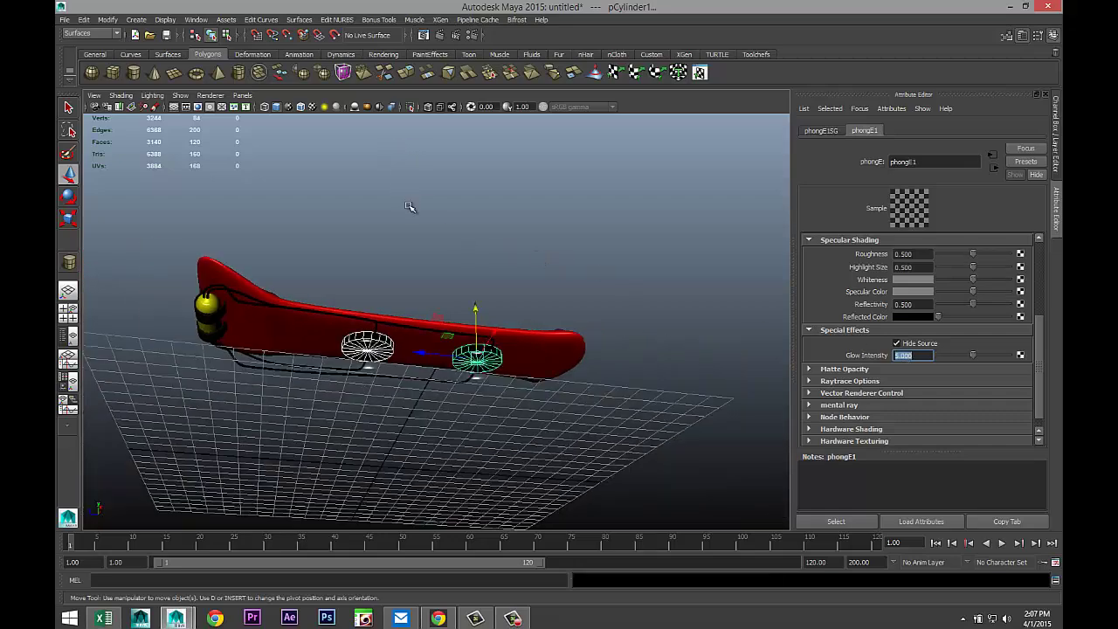
{"action": "left_click_drag", "start_coordinate": [417, 262], "coordinate": [488, 349], "text": "alt"}
{"action": "scroll", "coordinate": [488, 349], "scroll_direction": "down", "scroll_amount": 3}
{"action": "left_click_drag", "start_coordinate": [259, 219], "coordinate": [634, 481]}
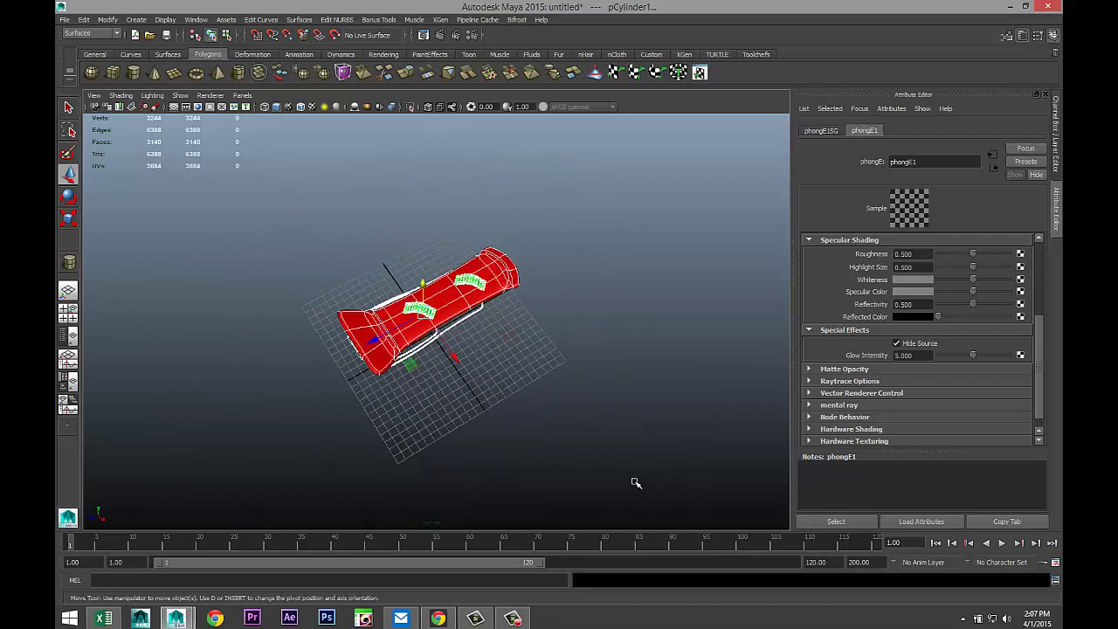
{"action": "left_click", "coordinate": [84, 20]}
{"action": "mouse_move", "coordinate": [165, 142]}
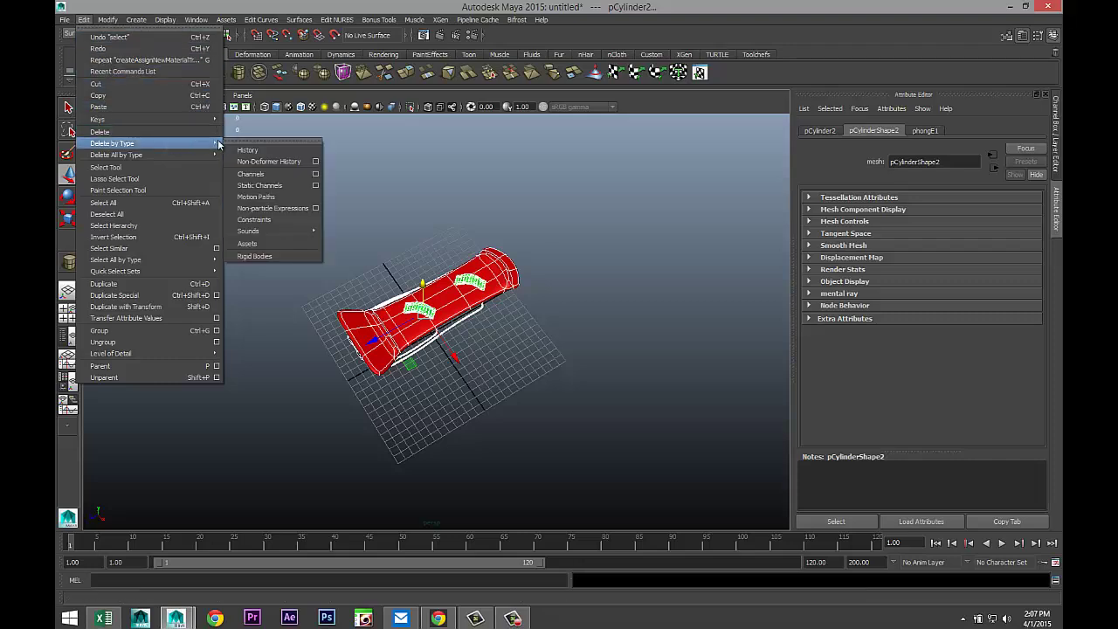
{"action": "left_click", "coordinate": [248, 149]}
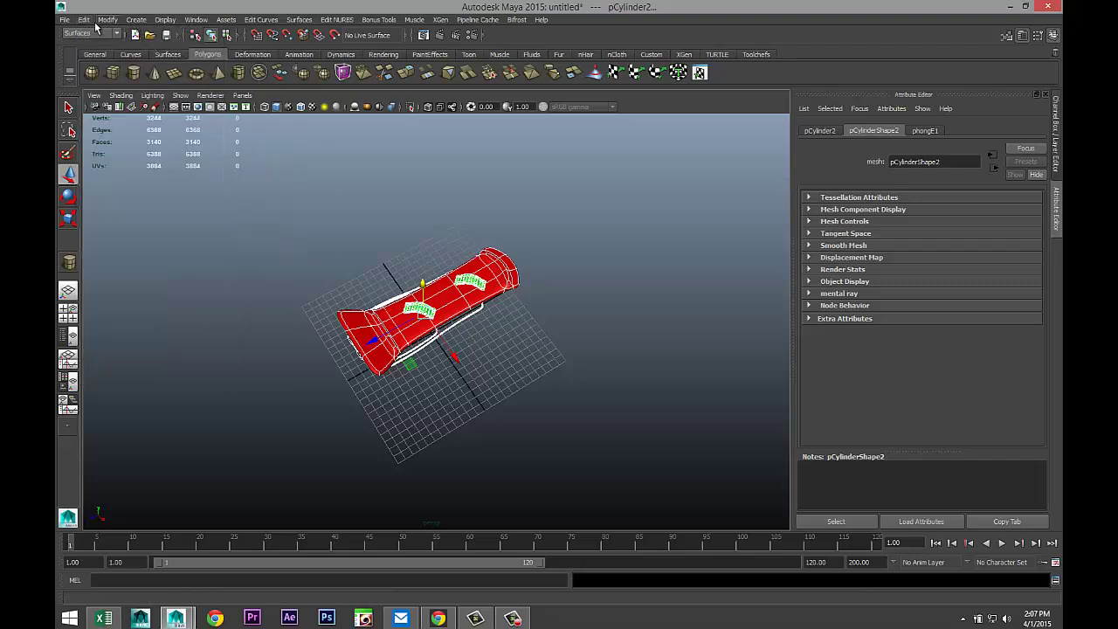
{"action": "left_click", "coordinate": [107, 19]}
{"action": "left_click", "coordinate": [142, 59]}
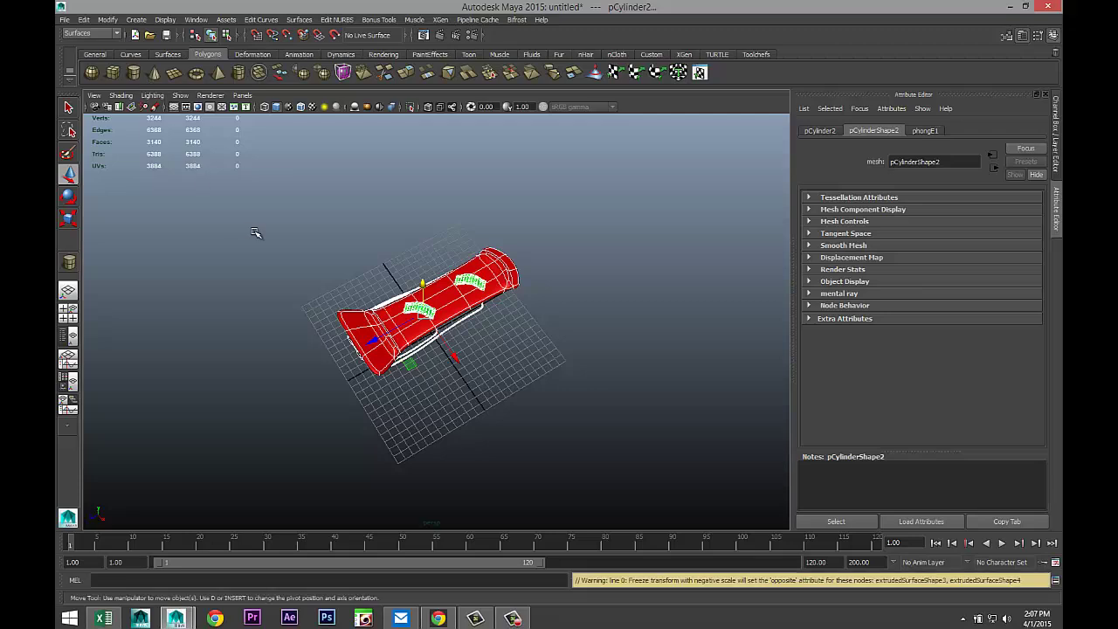
Create a polygon plane on the grid beneath the board and scale it up along X and Z as a large ground
{"action": "scroll", "coordinate": [183, 81], "scroll_direction": "down", "scroll_amount": 1}
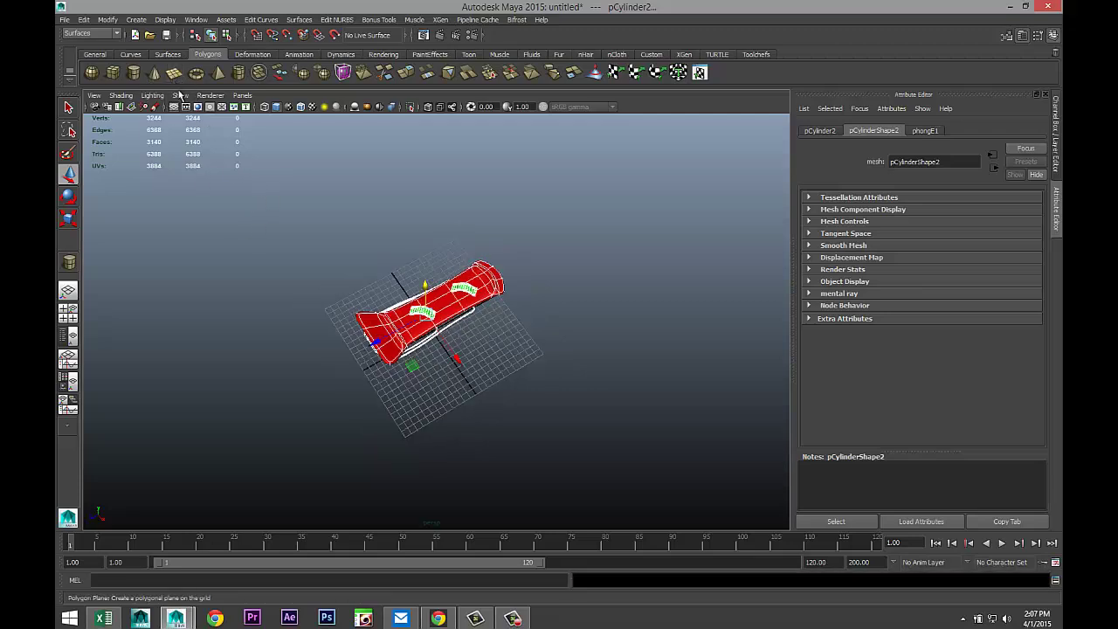
{"action": "mouse_move", "coordinate": [154, 296]}
{"action": "left_mouse_down"}
{"action": "mouse_move", "coordinate": [333, 441]}
{"action": "mouse_move", "coordinate": [876, 412]}
{"action": "left_mouse_up"}
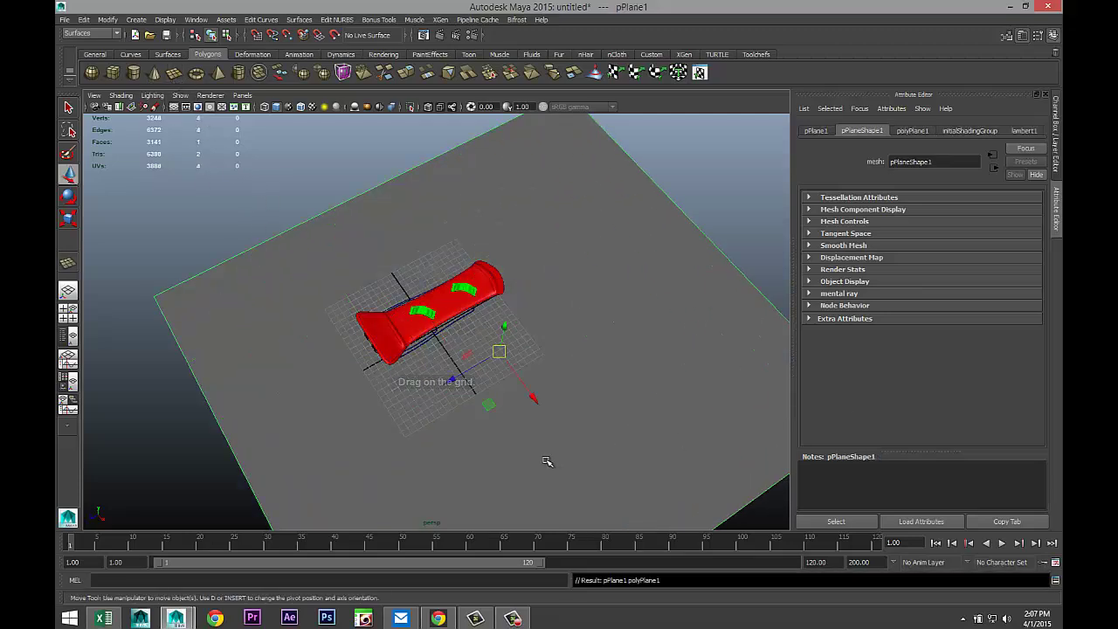
{"action": "scroll", "coordinate": [548, 461], "scroll_direction": "up", "scroll_amount": 5}
{"action": "left_click_drag", "start_coordinate": [555, 461], "coordinate": [736, 481], "text": "alt"}
{"action": "key", "text": "r"}
{"action": "scroll", "coordinate": [564, 501], "scroll_direction": "down", "scroll_amount": 5}
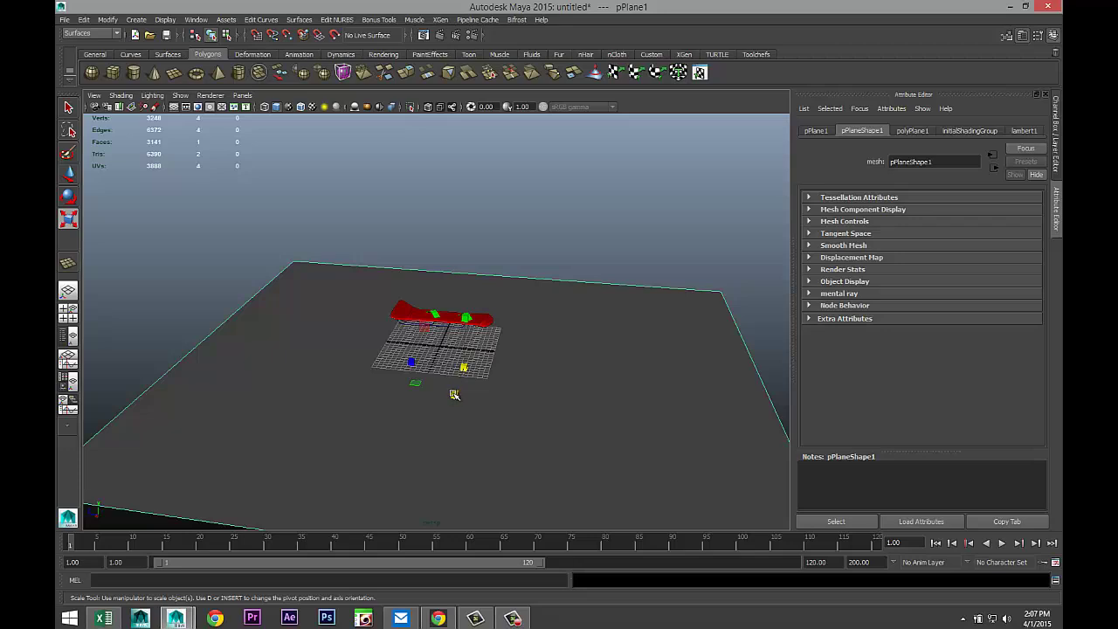
{"action": "left_click_drag", "start_coordinate": [454, 395], "coordinate": [428, 524]}
{"action": "left_click_drag", "start_coordinate": [410, 361], "coordinate": [384, 461]}
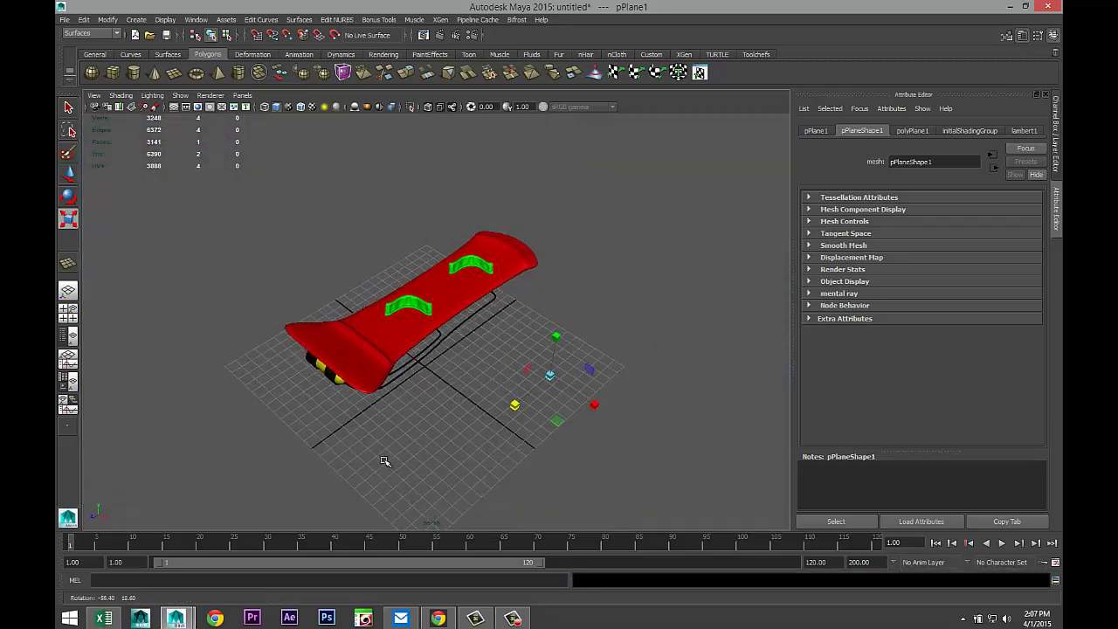
Select all the hoverboard parts without the ground plane and combine them into a single polygon mesh
{"action": "left_click_drag", "start_coordinate": [262, 207], "coordinate": [611, 447]}
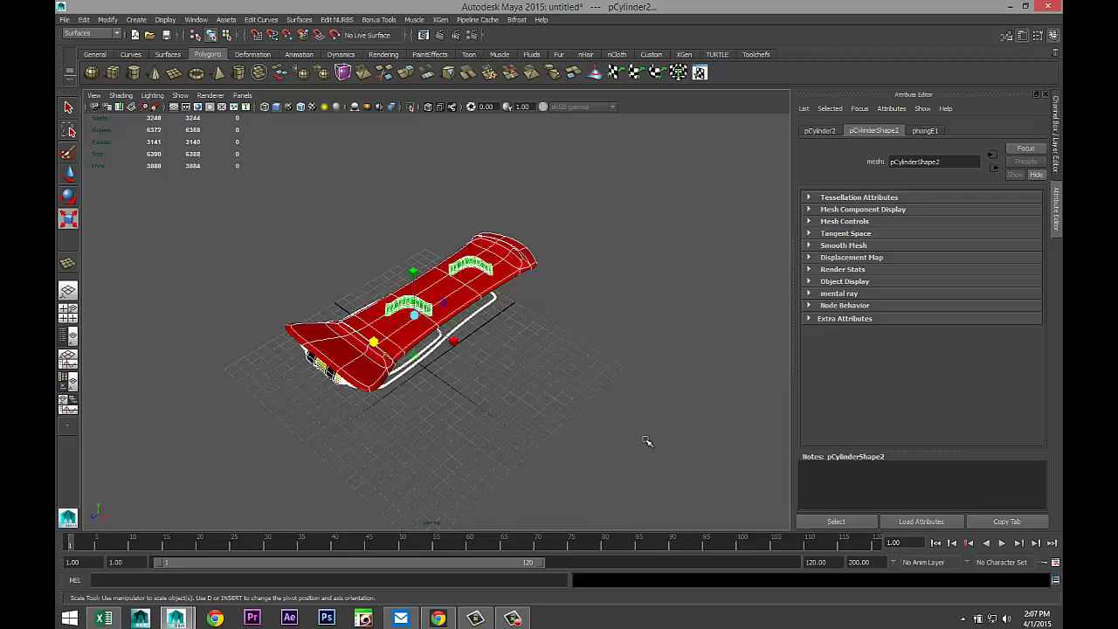
{"action": "key", "text": "ctrl+z"}
{"action": "key", "text": "ctrl+z"}
{"action": "key", "text": "ctrl+z"}
{"action": "key", "text": "ctrl+z"}
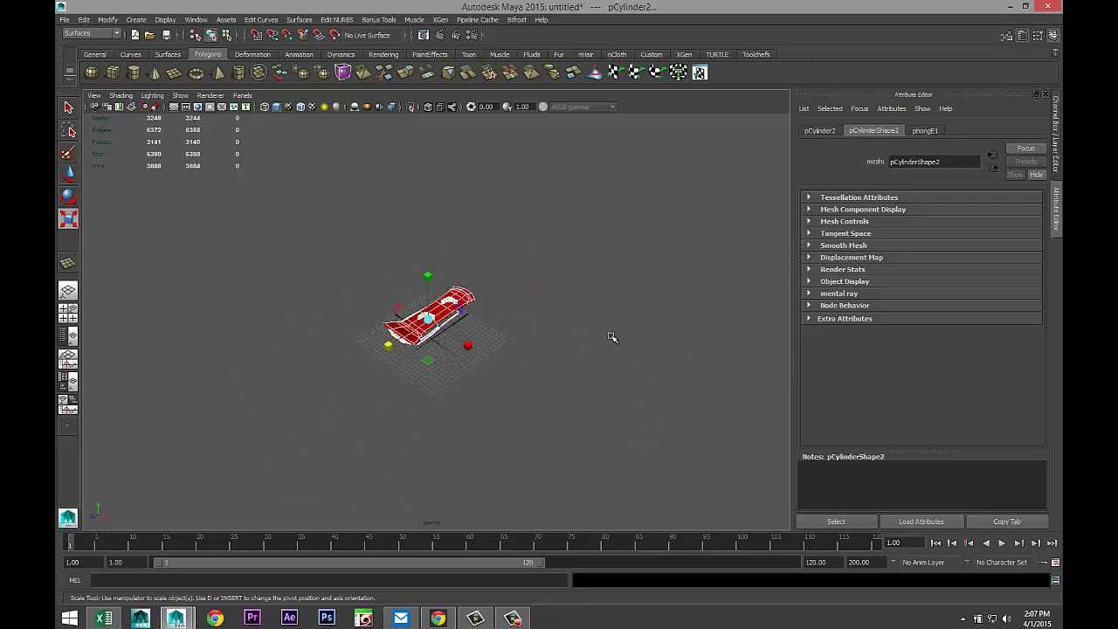
{"action": "key", "text": "ctrl+z"}
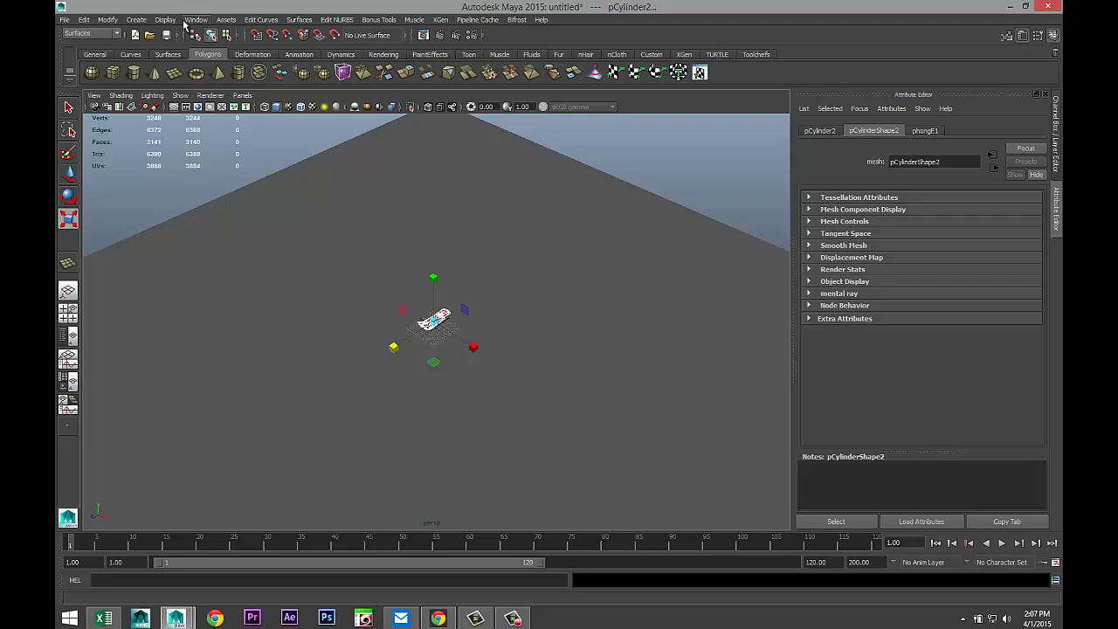
{"action": "left_click", "coordinate": [92, 33]}
{"action": "left_click", "coordinate": [96, 51]}
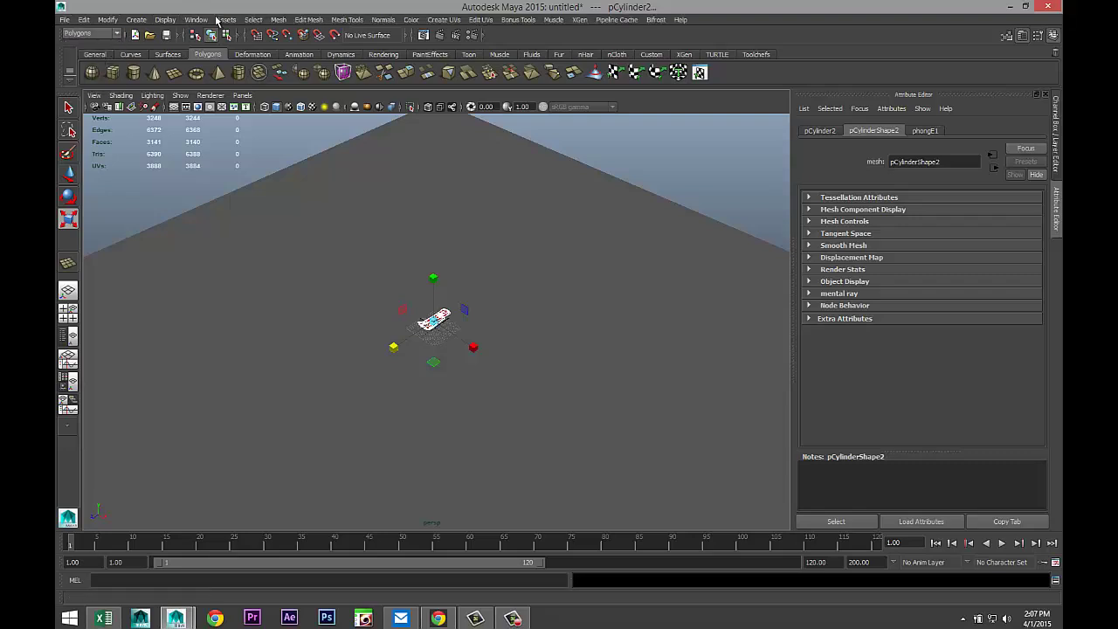
{"action": "left_click", "coordinate": [278, 21]}
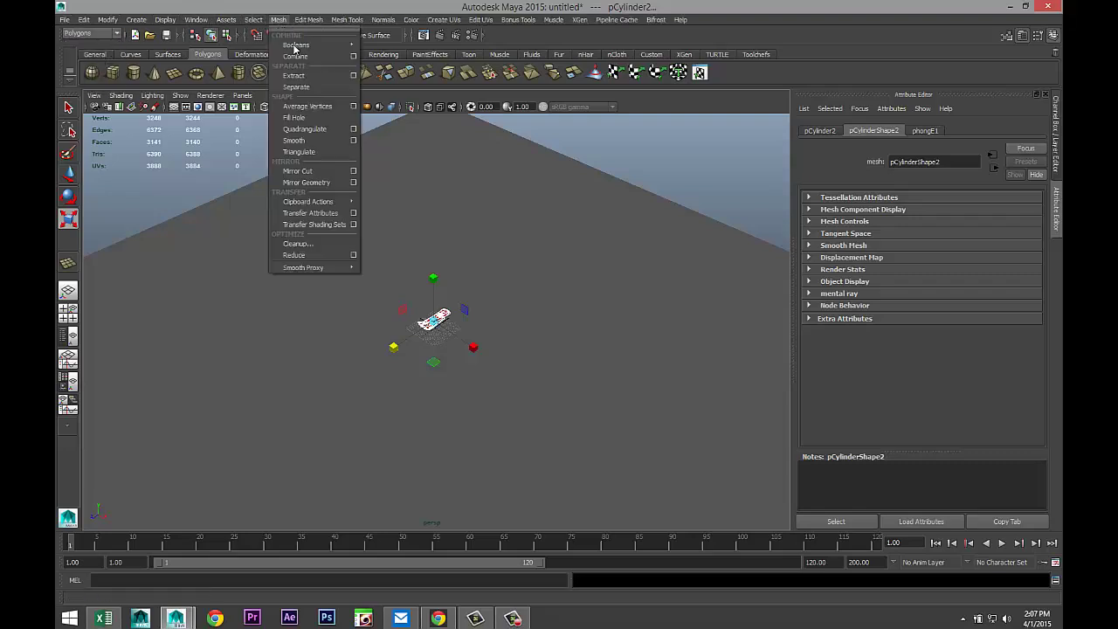
{"action": "left_click", "coordinate": [334, 123]}
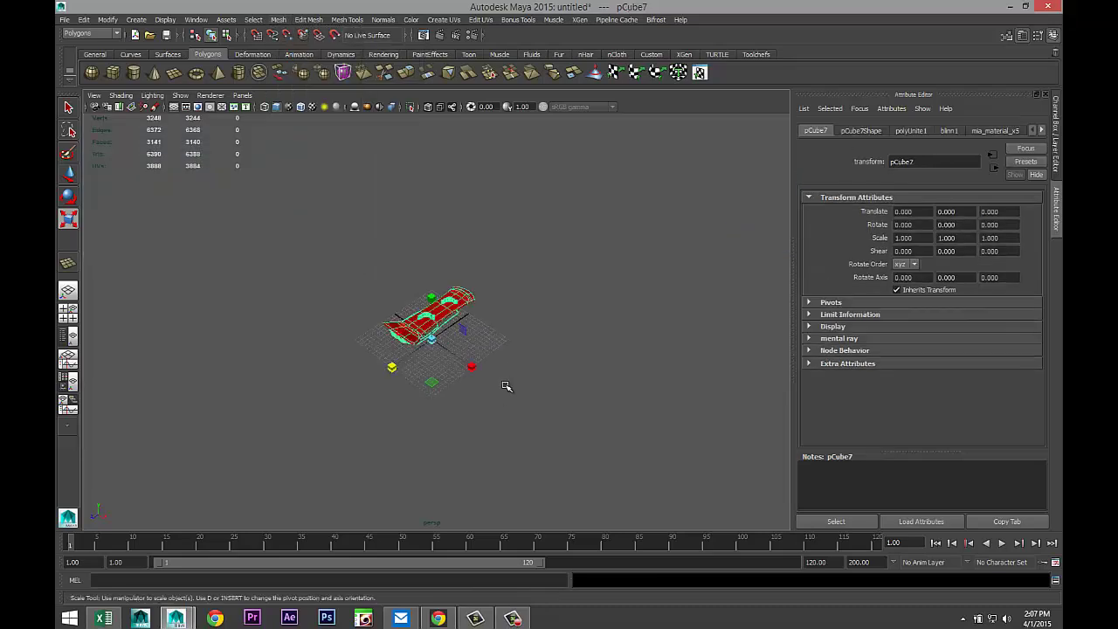
{"action": "key", "text": "f"}
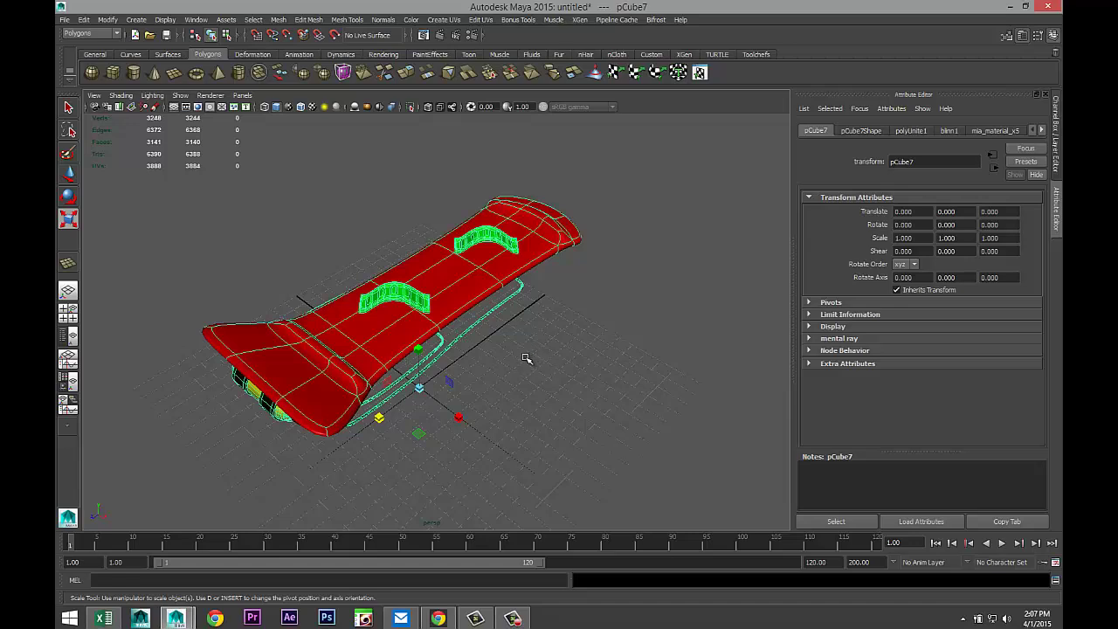
{"action": "left_click_drag", "start_coordinate": [561, 358], "coordinate": [549, 344], "text": "alt"}
{"action": "right_click_drag", "start_coordinate": [550, 344], "coordinate": [506, 364], "text": "alt"}
{"action": "mouse_move", "coordinate": [506, 364]}
{"action": "left_mouse_down", "text": "alt"}
{"action": "mouse_move", "coordinate": [568, 382]}
{"action": "mouse_move", "coordinate": [526, 367]}
{"action": "left_mouse_up", "text": "alt"}
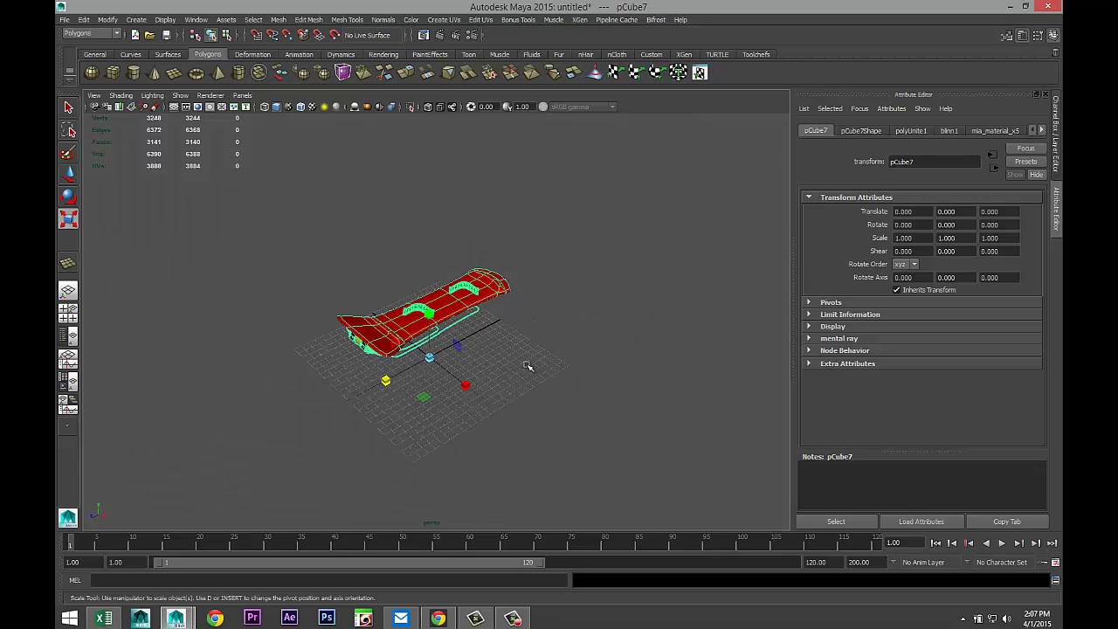
Rotate the combined hoverboard mesh about 16.6° around the Z axis
{"action": "scroll", "coordinate": [529, 366], "scroll_direction": "up", "scroll_amount": 3}
{"action": "key", "text": "e"}
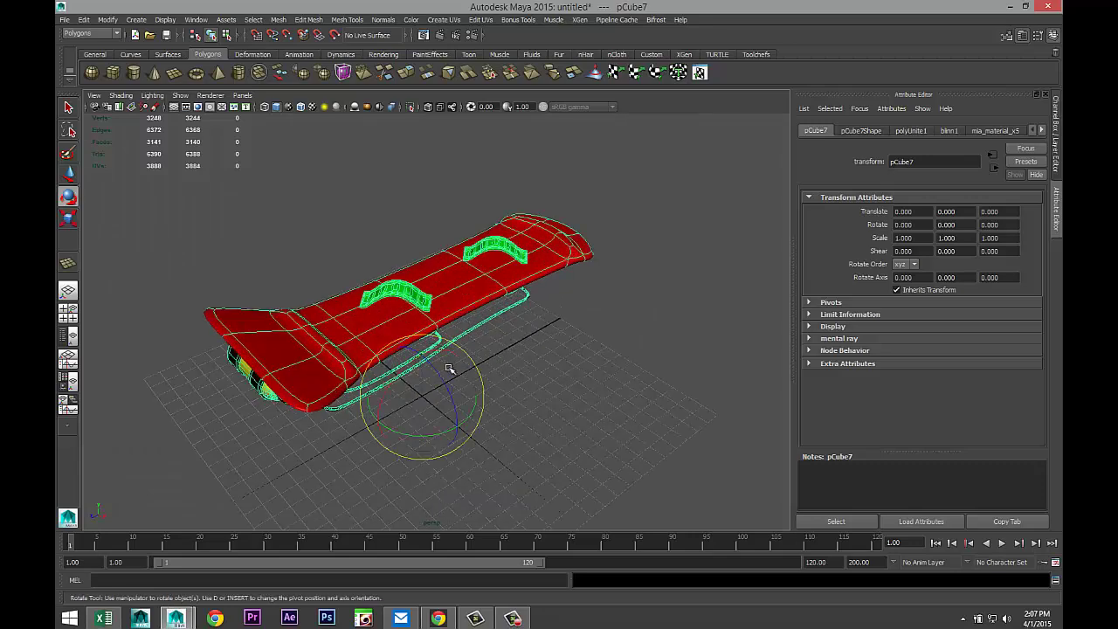
{"action": "left_click_drag", "start_coordinate": [444, 379], "coordinate": [434, 368]}
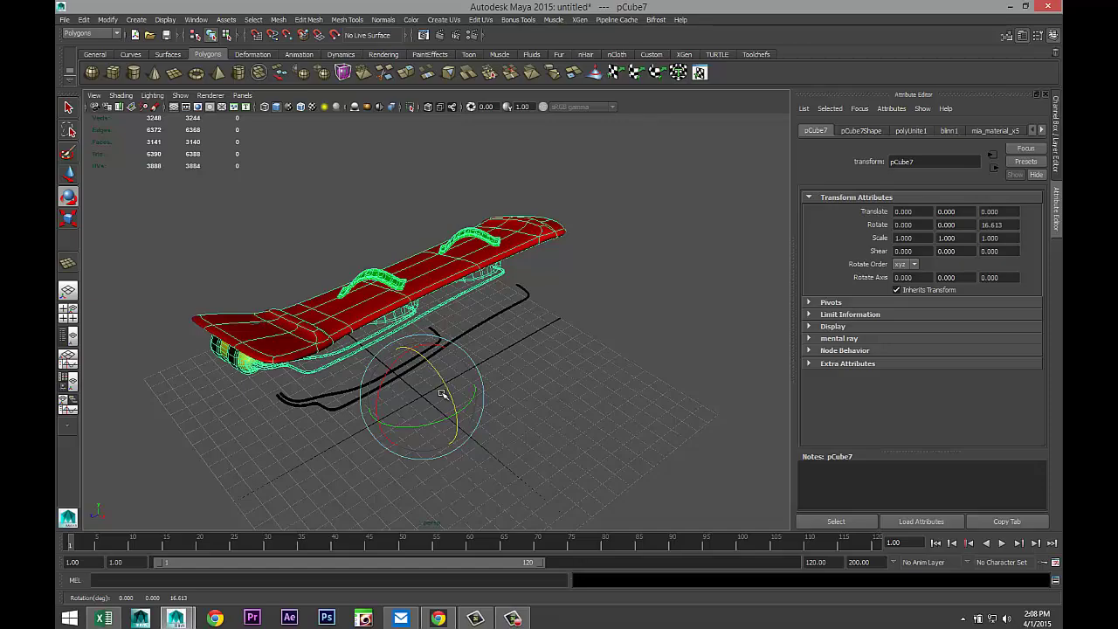
Select the leftover extruded rail surfaces beneath the tilted board and delete them
{"action": "left_click_drag", "start_coordinate": [475, 423], "coordinate": [434, 350]}
{"action": "key", "text": "alt+b"}
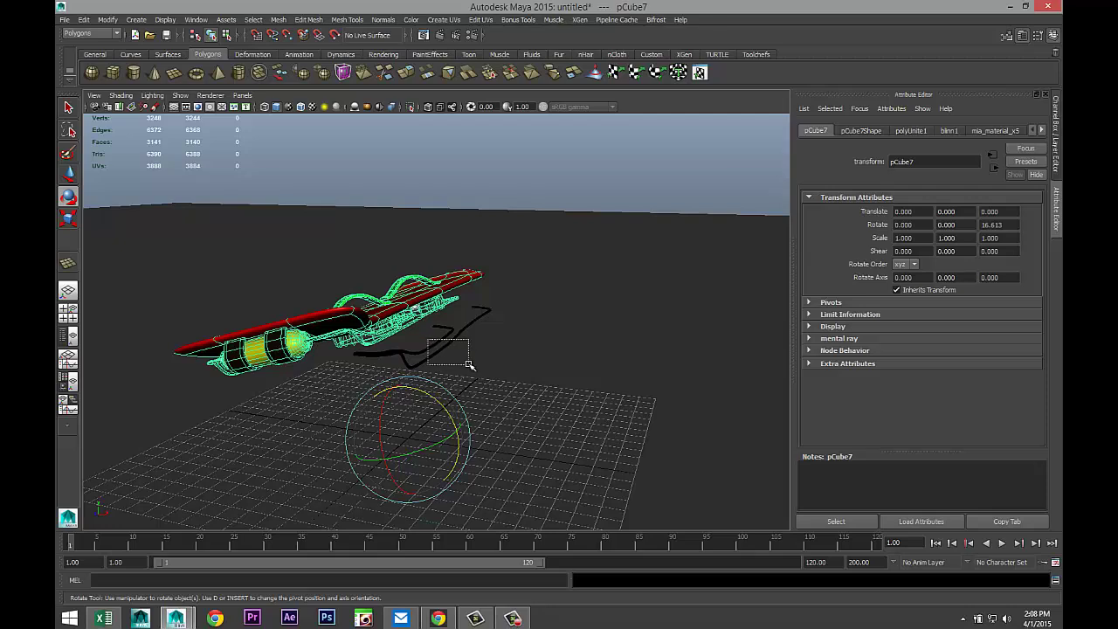
{"action": "left_click", "coordinate": [434, 351]}
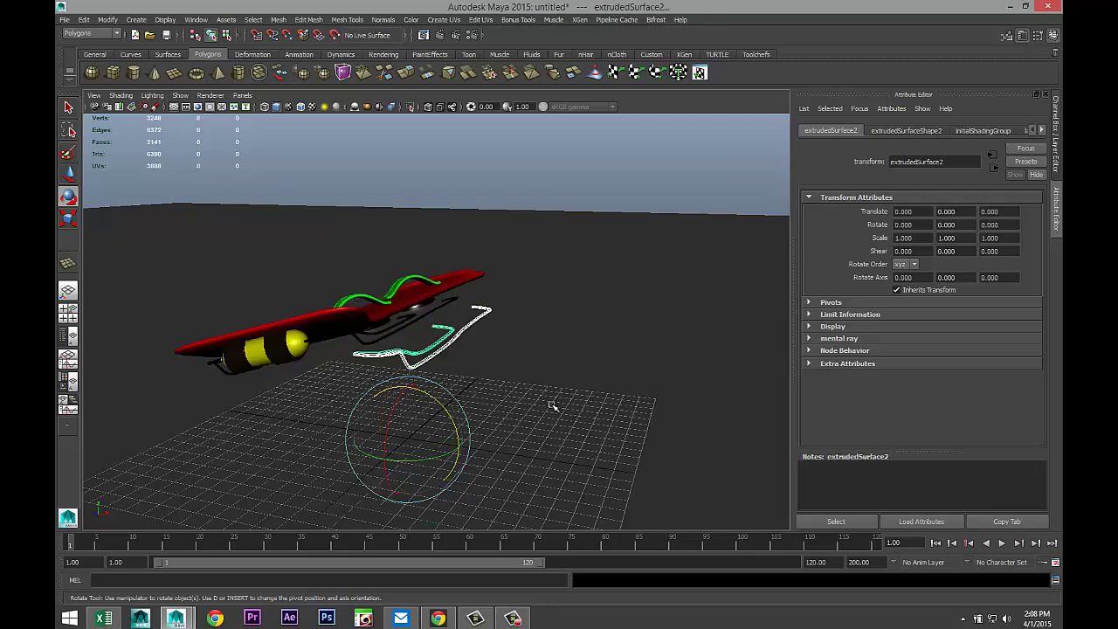
{"action": "left_click", "coordinate": [671, 427]}
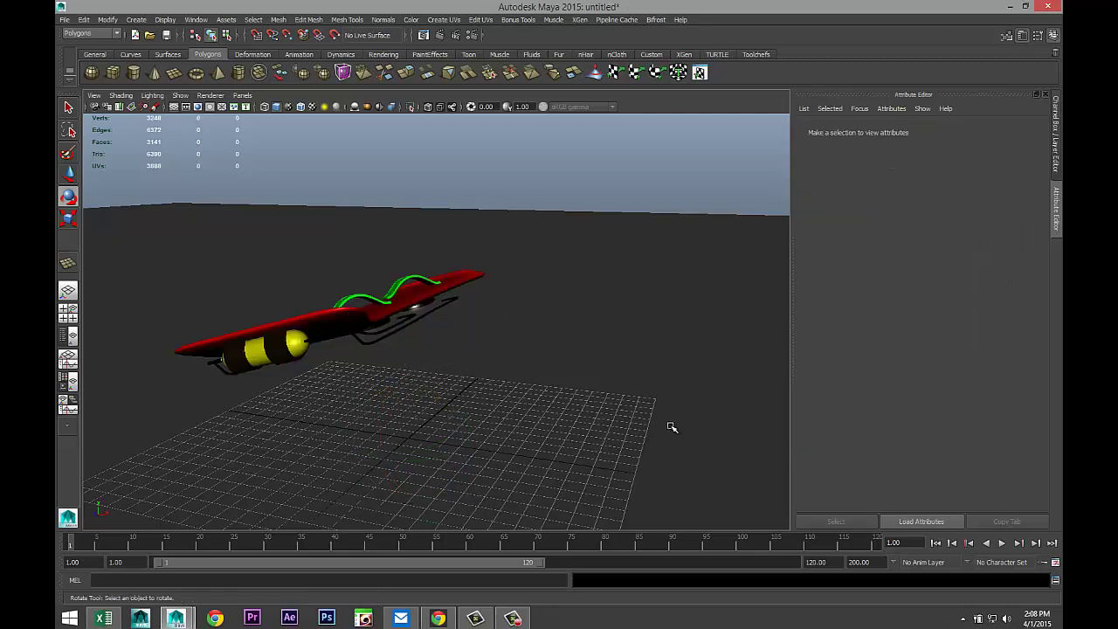
{"action": "key", "text": "alt+b"}
Select the whole hoverboard mesh and rotate it further so that it tilts steeply above the ground
{"action": "left_click_drag", "start_coordinate": [671, 427], "coordinate": [544, 451], "text": "alt"}
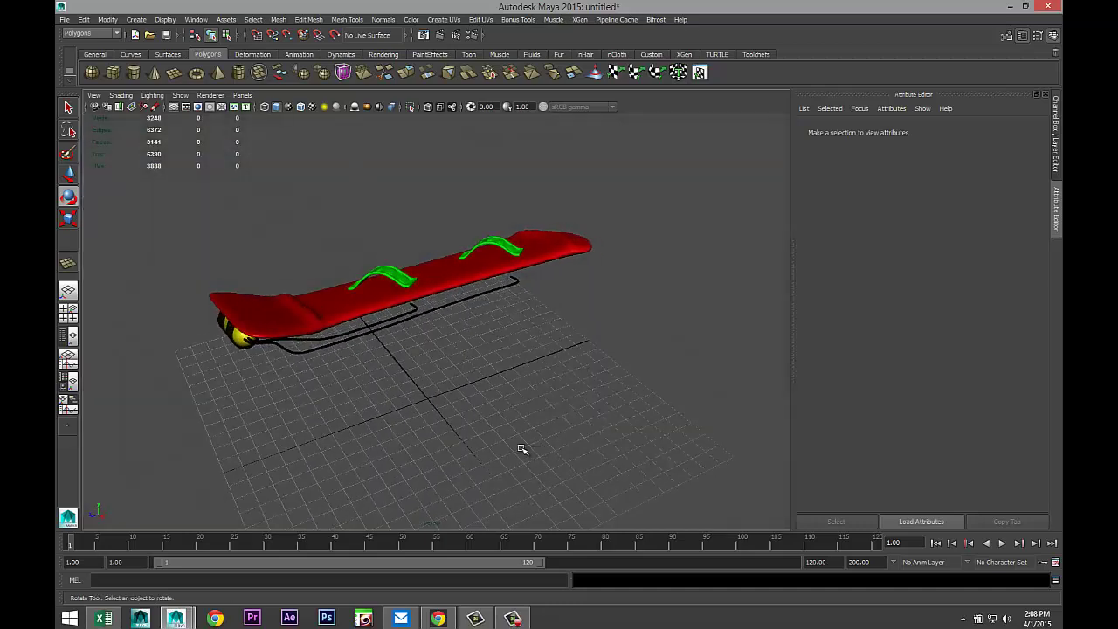
{"action": "left_click_drag", "start_coordinate": [297, 230], "coordinate": [561, 413]}
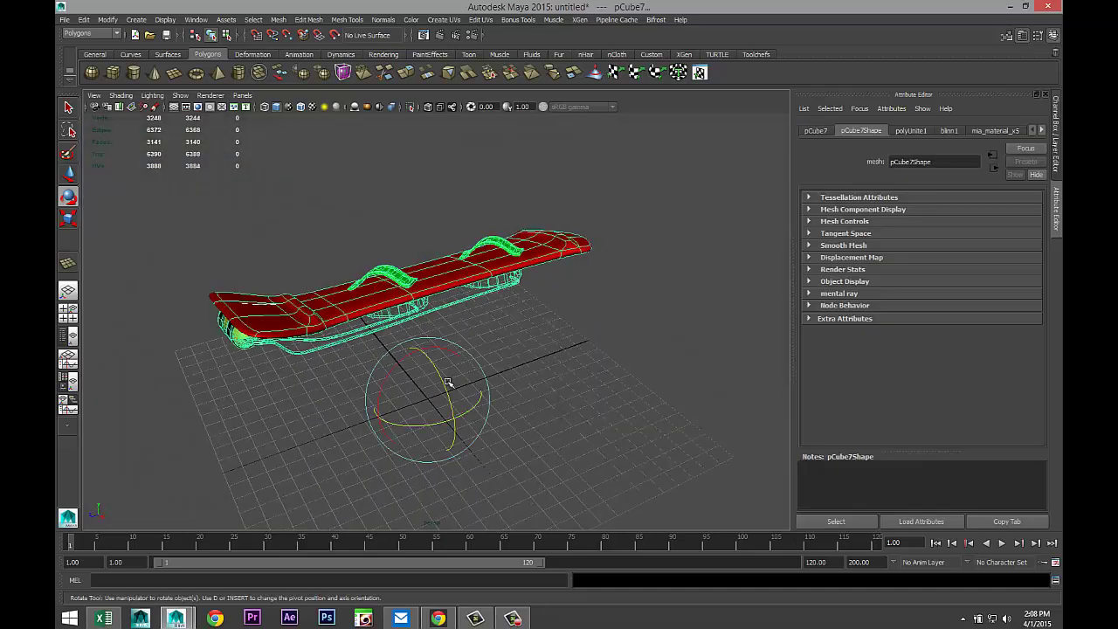
{"action": "left_click_drag", "start_coordinate": [393, 369], "coordinate": [374, 343]}
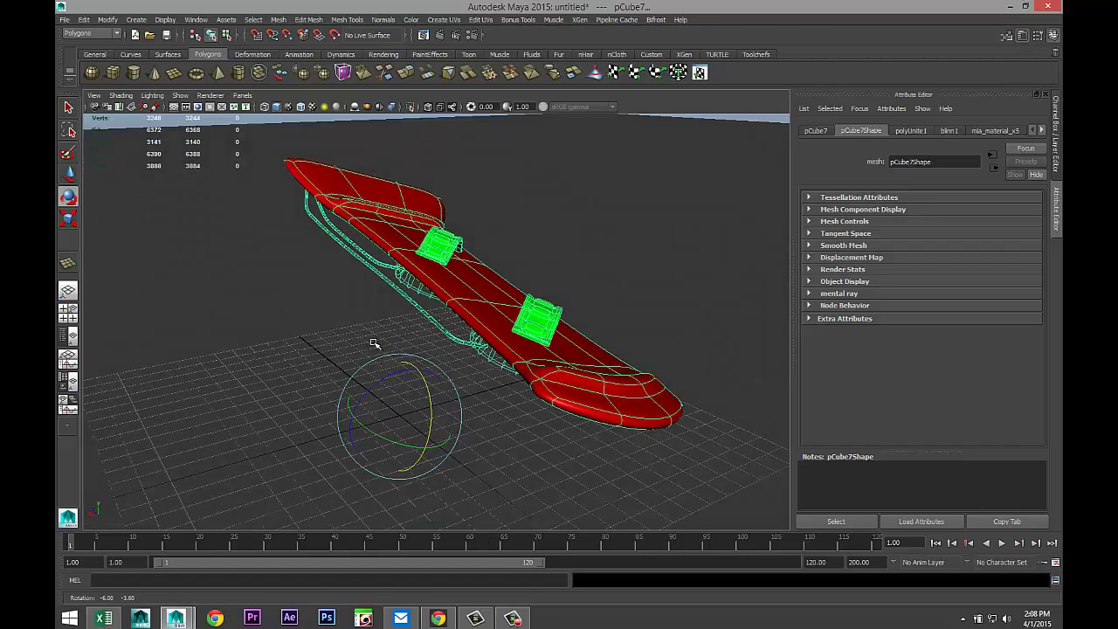
Assign a new Phong E material to the ground plane and set its color to black
{"action": "left_click", "coordinate": [685, 247]}
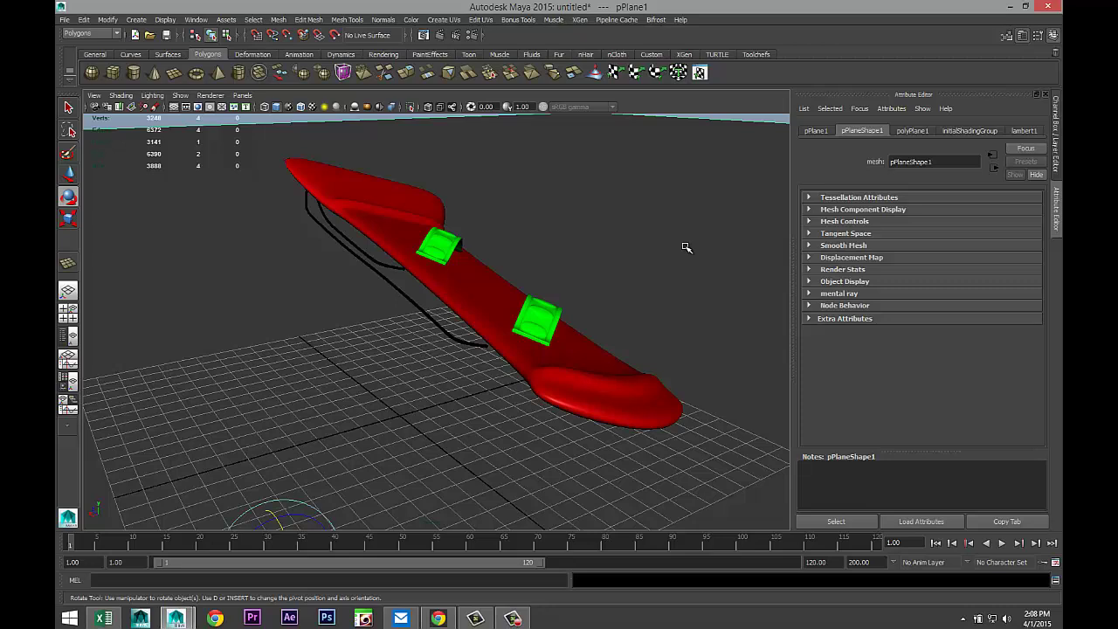
{"action": "right_click_drag", "start_coordinate": [685, 247], "coordinate": [681, 481]}
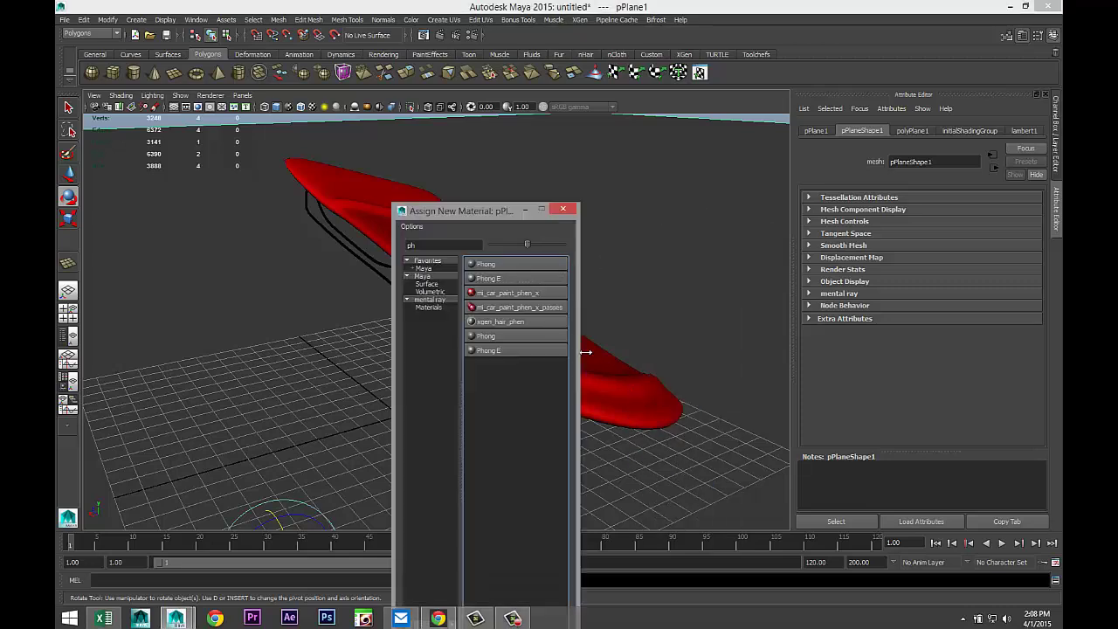
{"action": "left_click", "coordinate": [507, 278]}
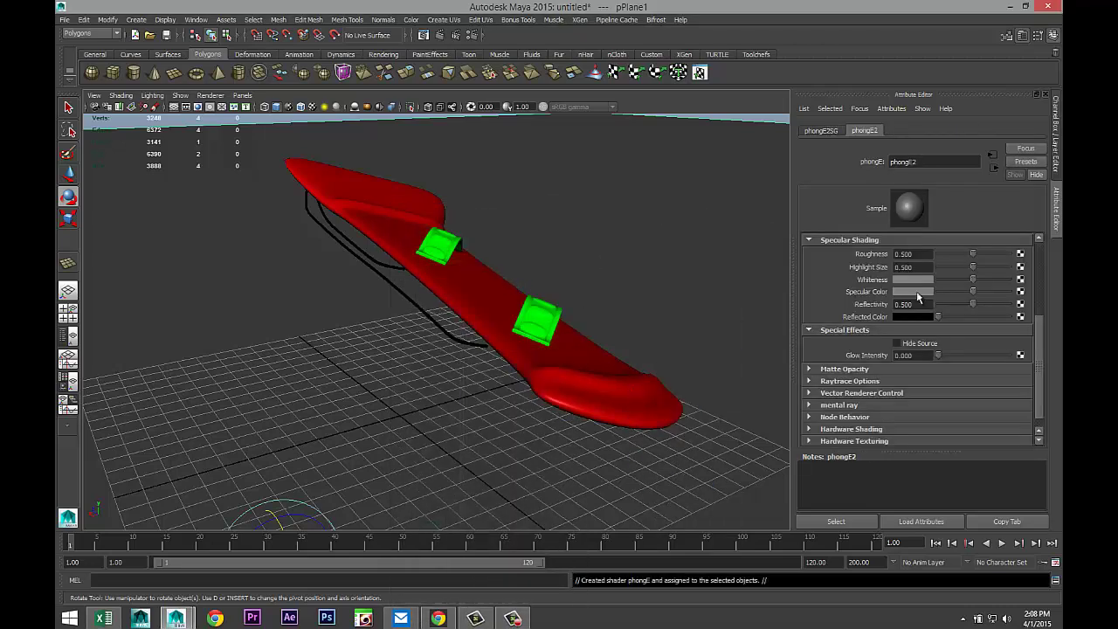
{"action": "scroll", "coordinate": [1001, 304], "scroll_direction": "up", "scroll_amount": 5}
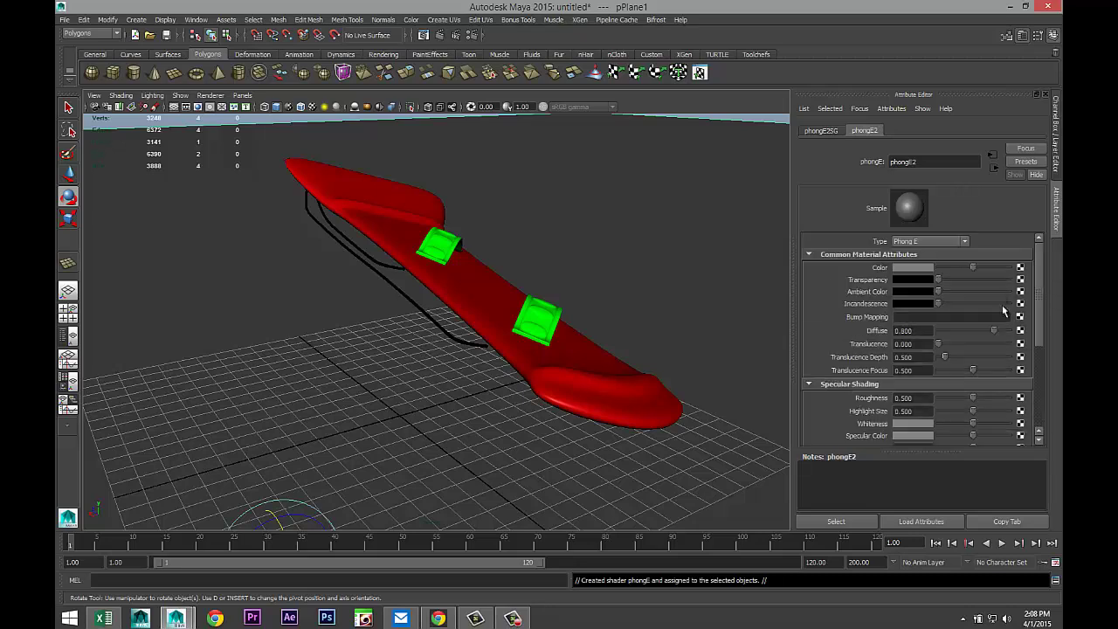
{"action": "left_click", "coordinate": [916, 266]}
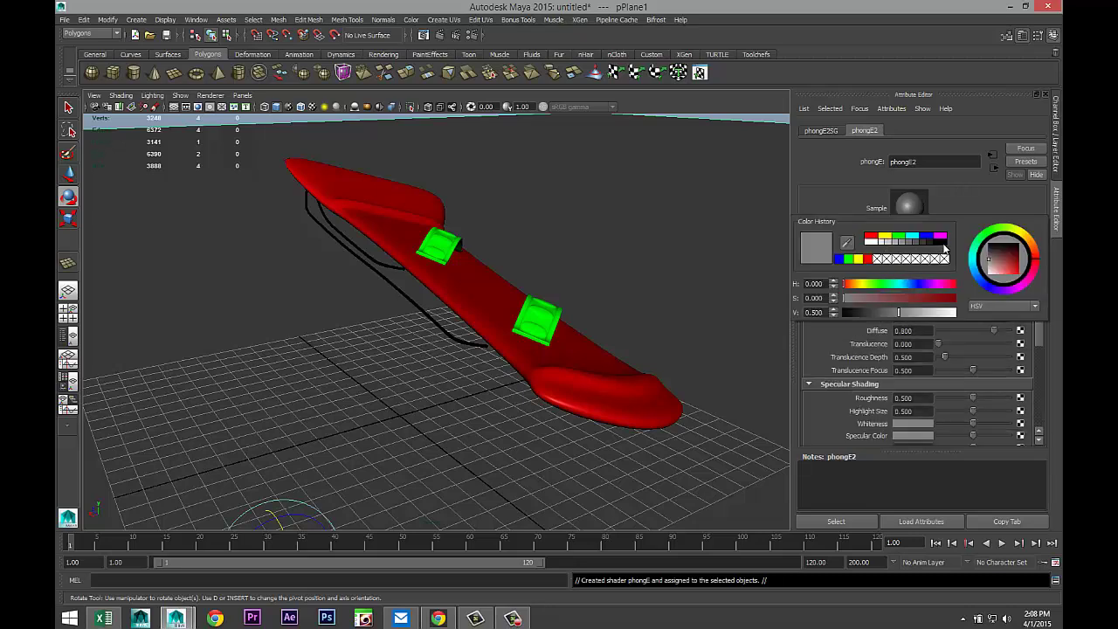
{"action": "left_click", "coordinate": [940, 250]}
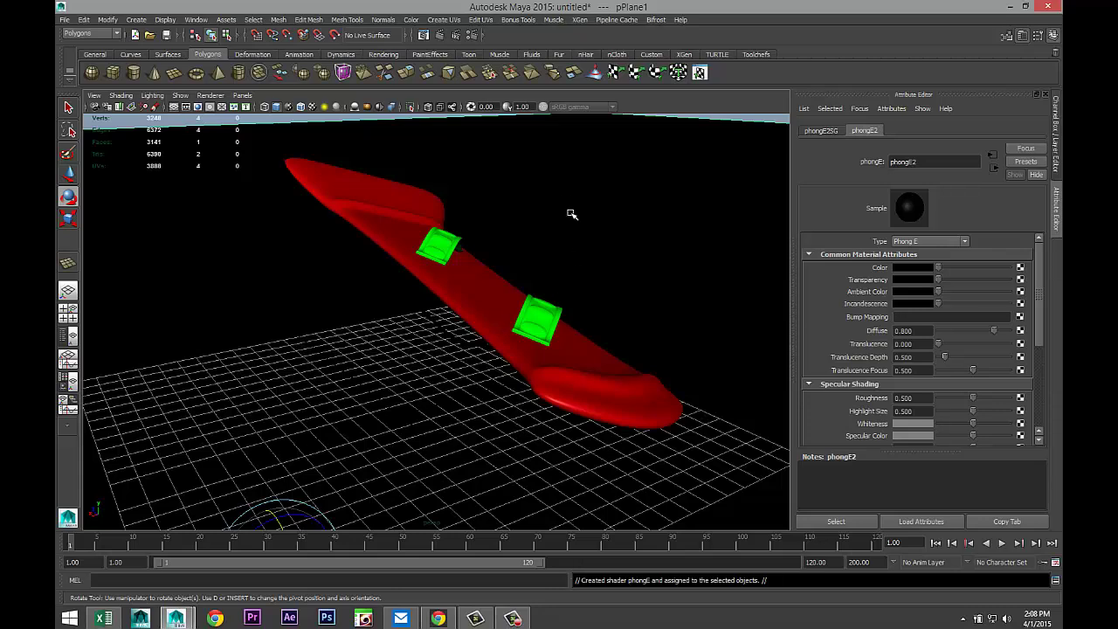
Switch the renderer to mental ray in the render settings and create an Image Based Lighting environment
{"action": "left_click", "coordinate": [470, 37]}
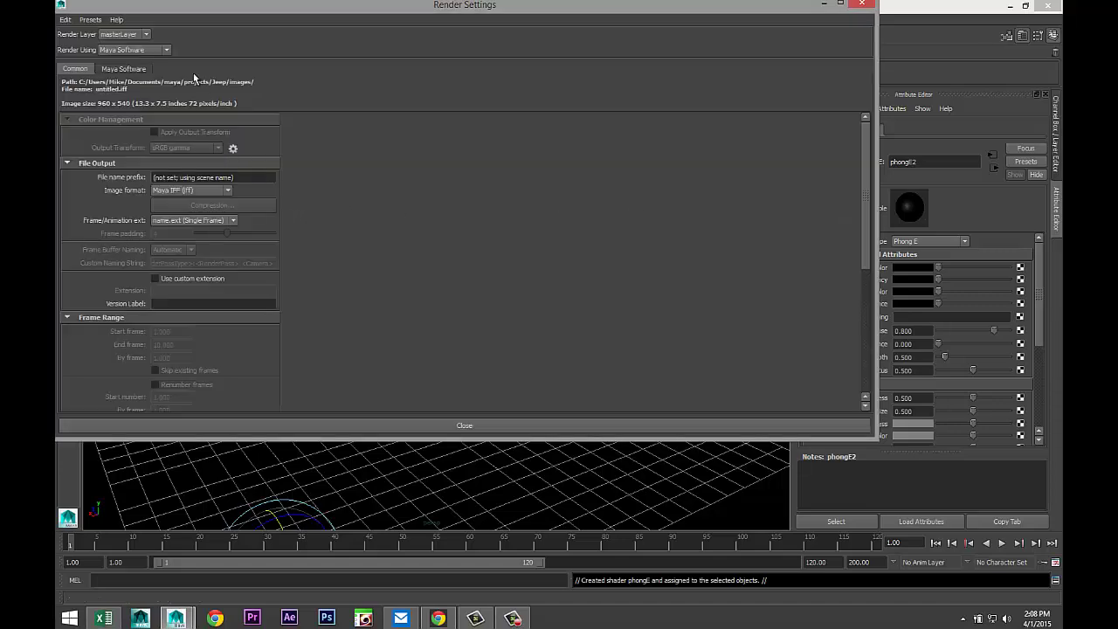
{"action": "left_click", "coordinate": [168, 51]}
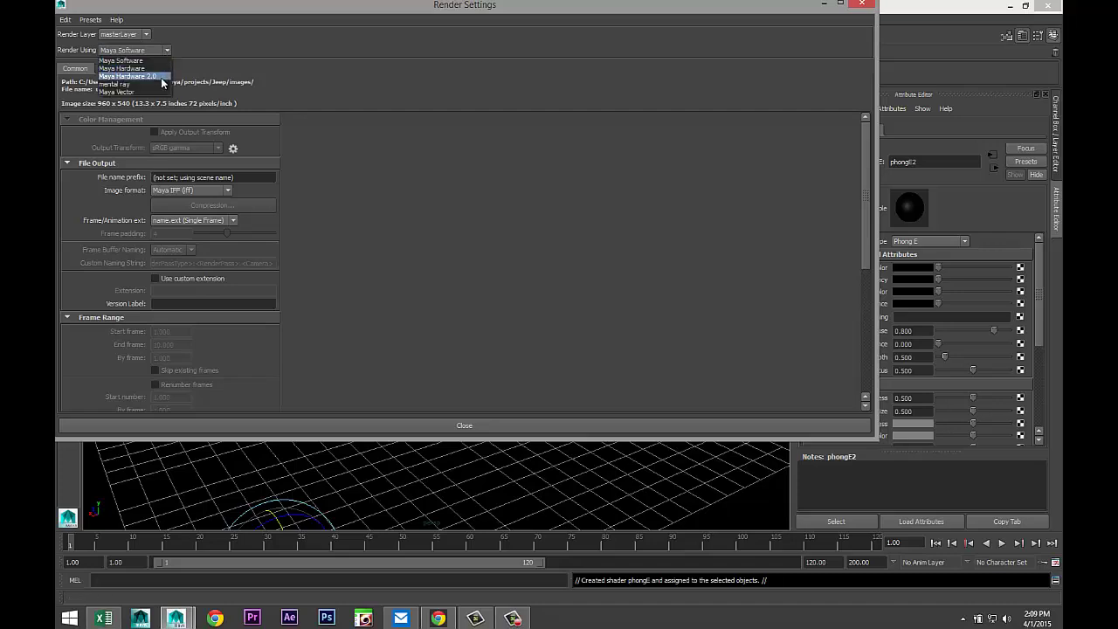
{"action": "left_click", "coordinate": [122, 84]}
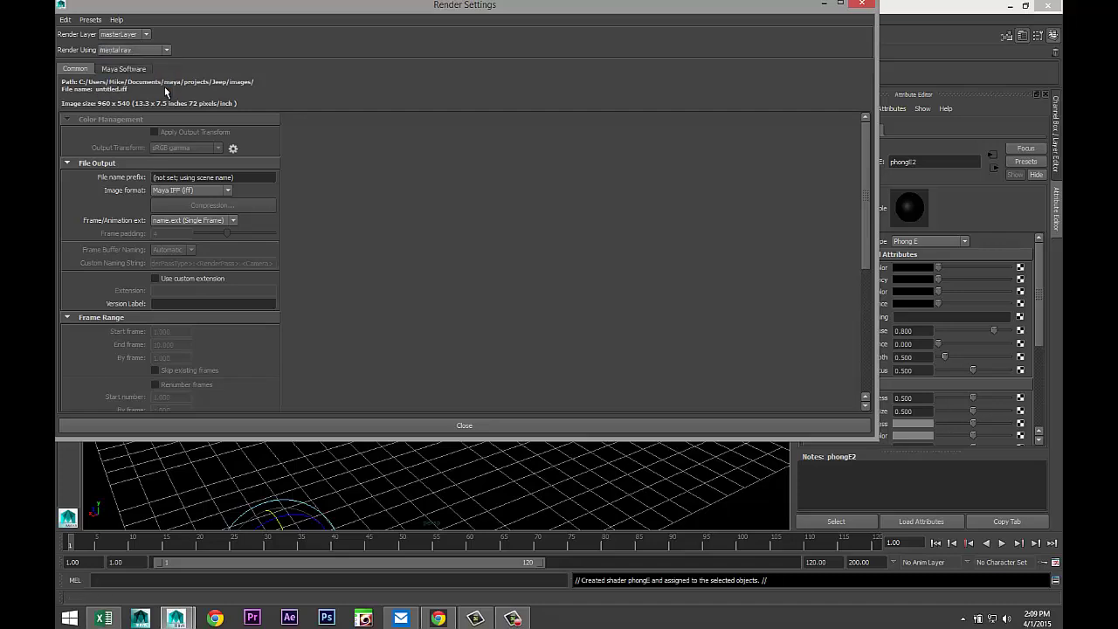
{"action": "left_click", "coordinate": [839, 6]}
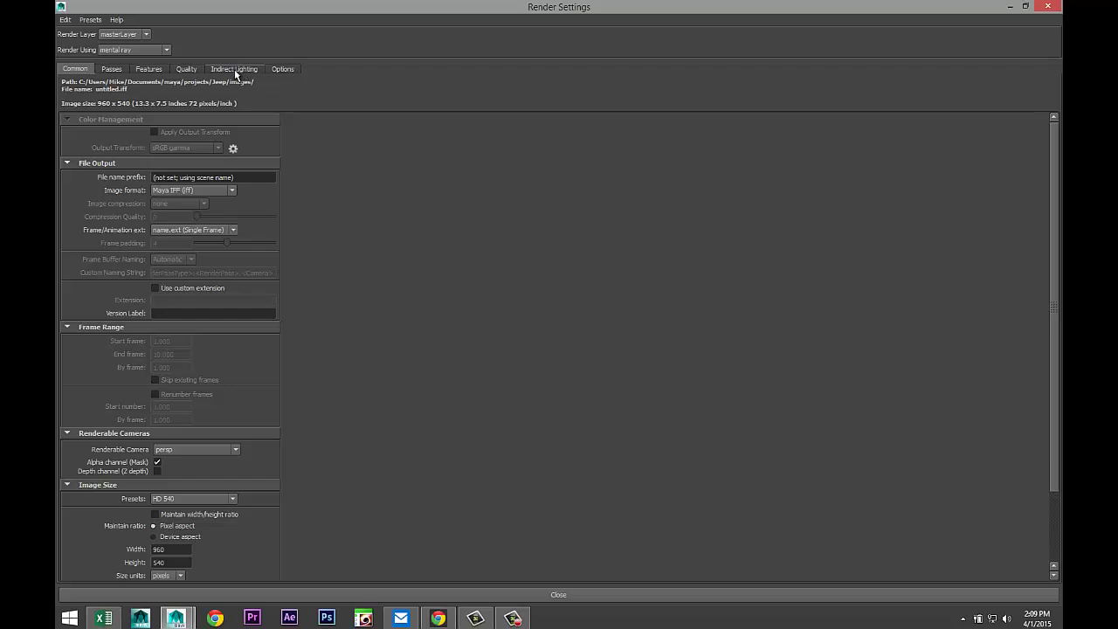
{"action": "left_click", "coordinate": [234, 70]}
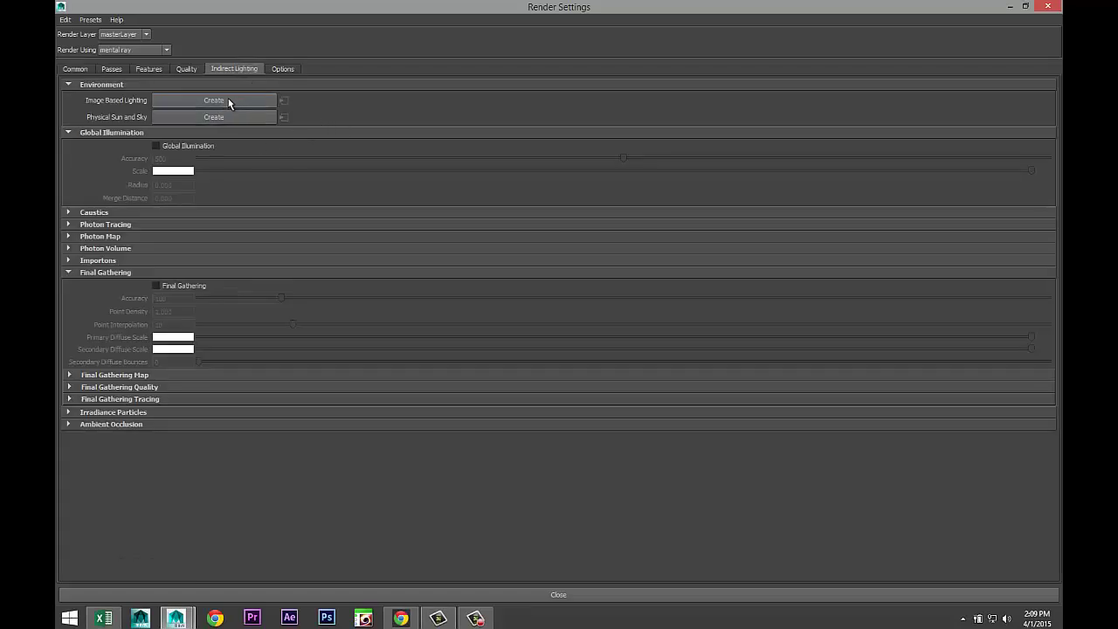
Set the Unified Sampling quality to 1.50 and the render image size to the HD 1080 preset
{"action": "left_click", "coordinate": [187, 70]}
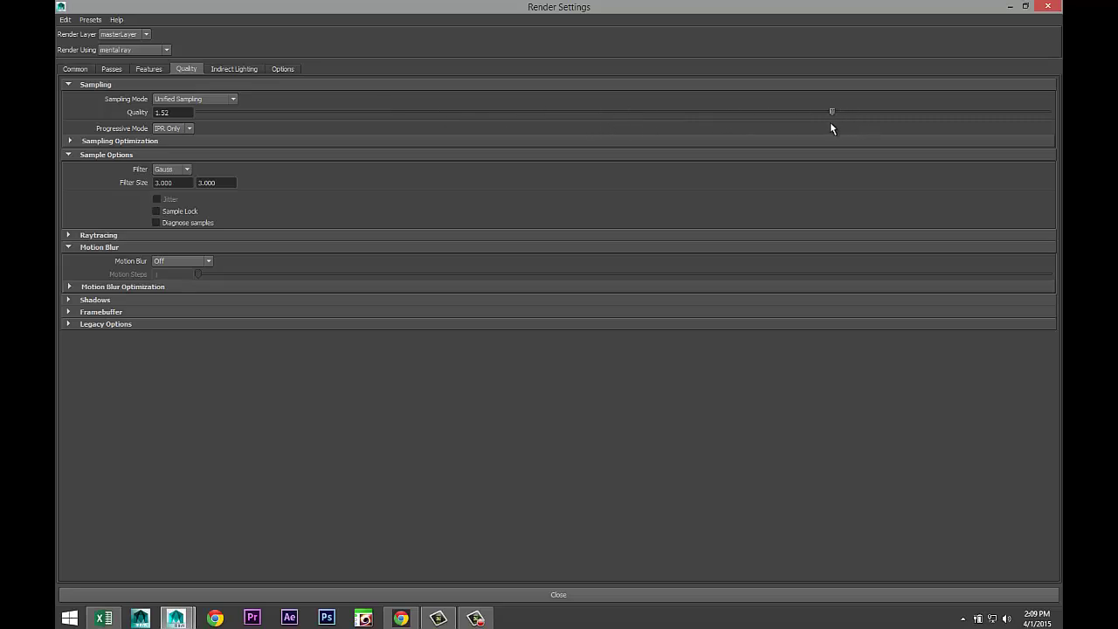
{"action": "left_click", "coordinate": [75, 69]}
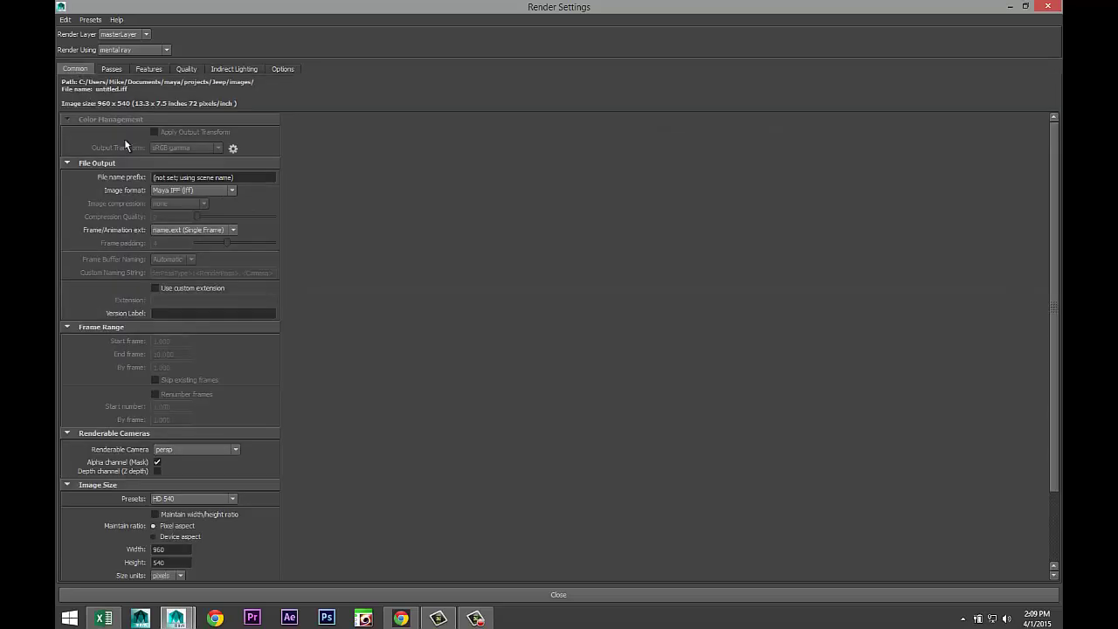
{"action": "scroll", "coordinate": [276, 390], "scroll_direction": "down", "scroll_amount": 5}
{"action": "left_click", "coordinate": [233, 412]}
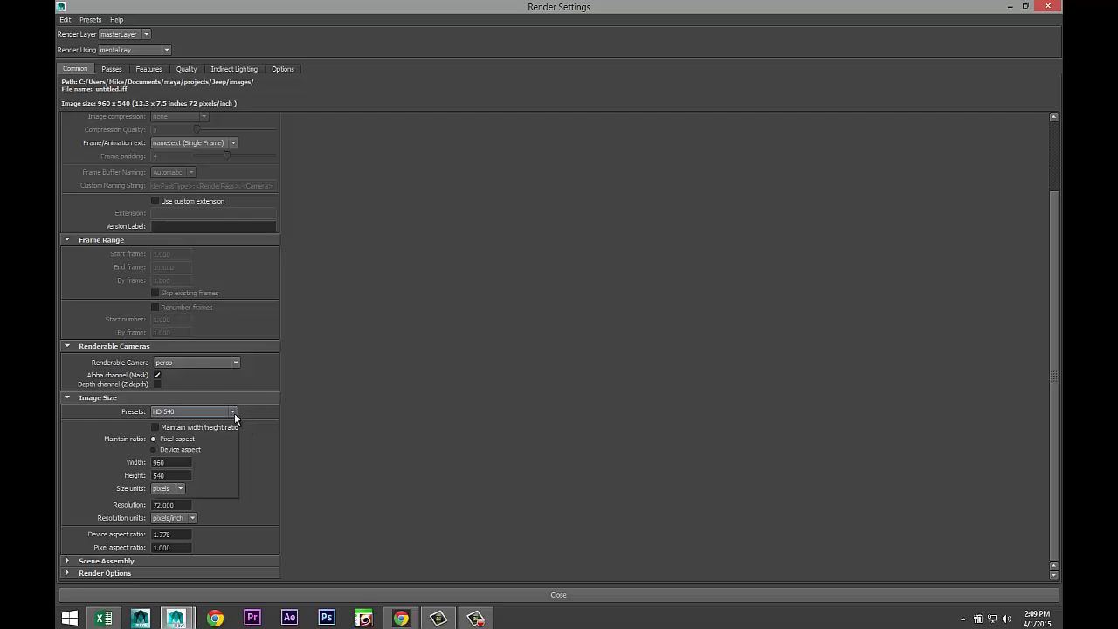
{"action": "left_click", "coordinate": [231, 492]}
{"action": "left_click", "coordinate": [222, 492]}
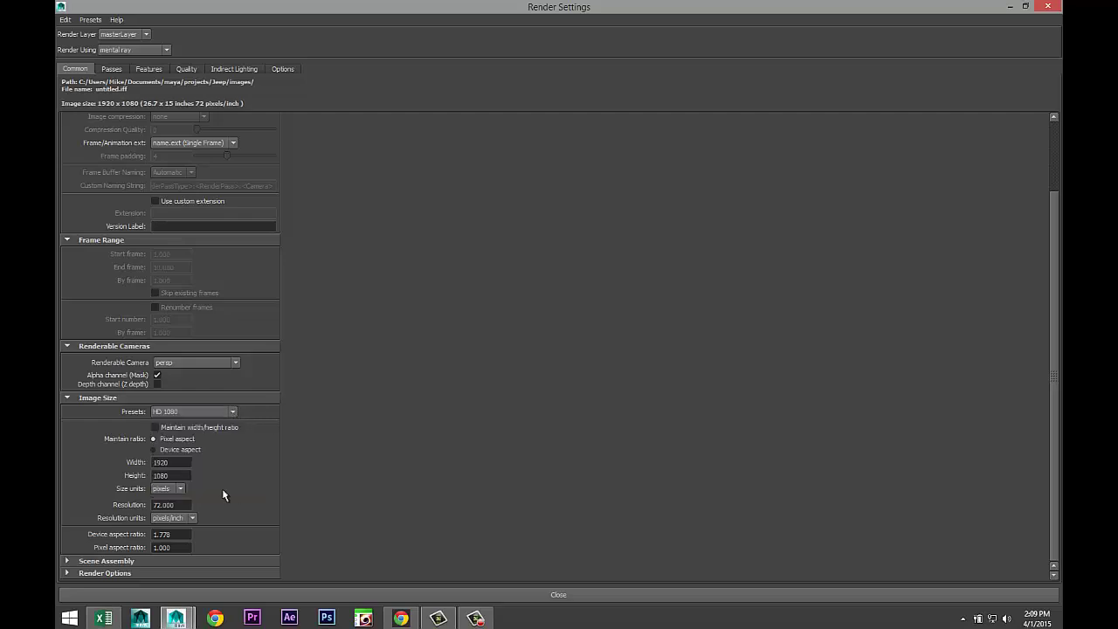
Enable Caustics, Global Illumination and Final Gathering for indirect lighting, then minimize the render settings
{"action": "left_click", "coordinate": [187, 69]}
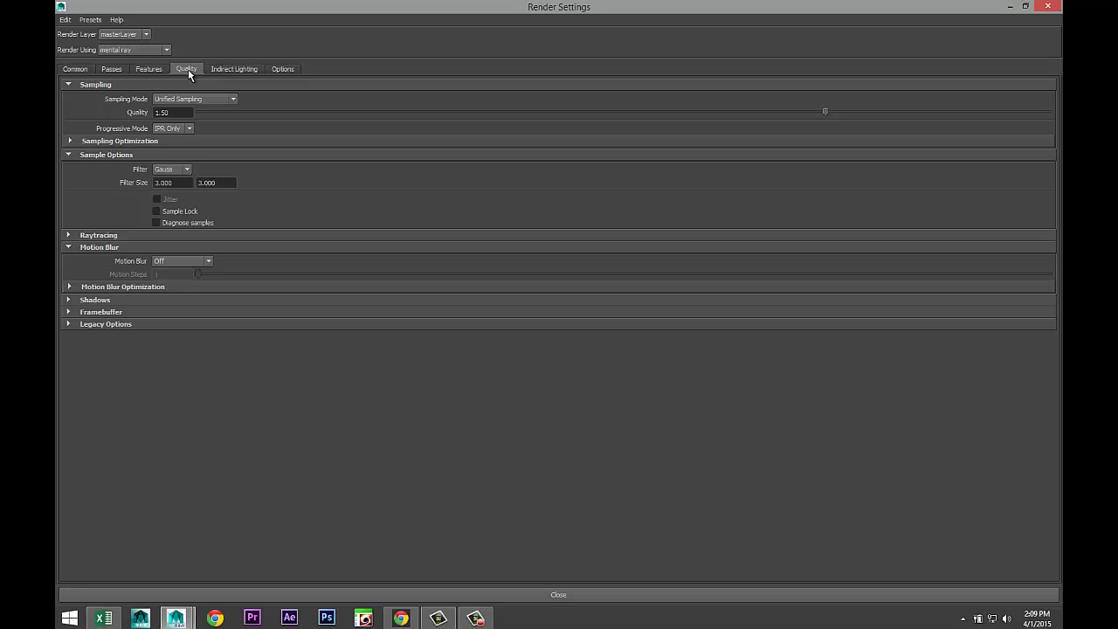
{"action": "left_click", "coordinate": [70, 235]}
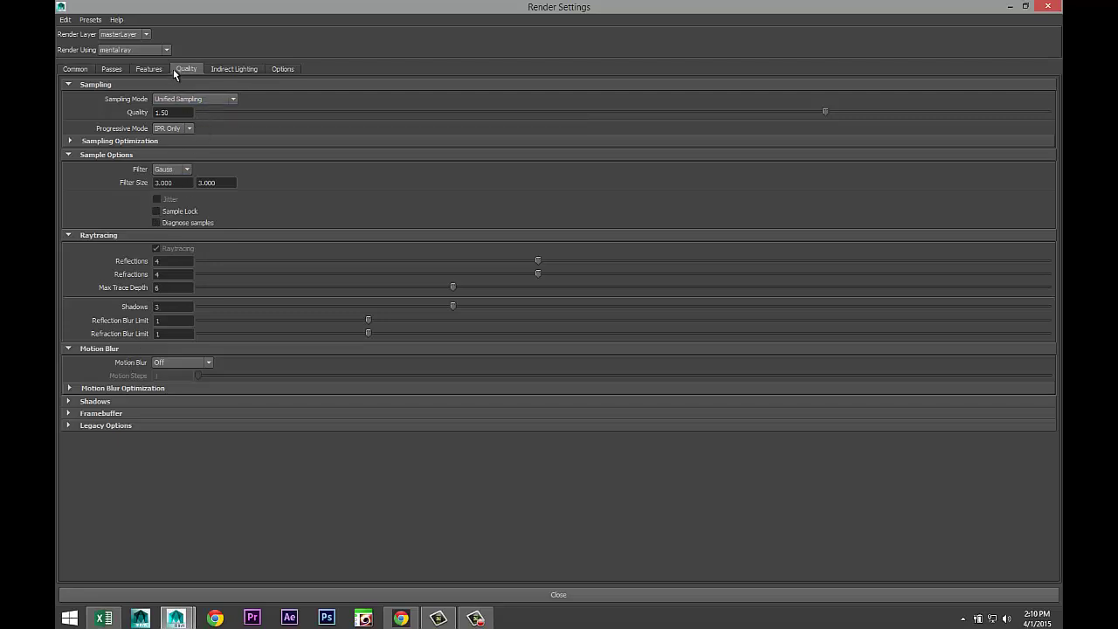
{"action": "left_click", "coordinate": [231, 70]}
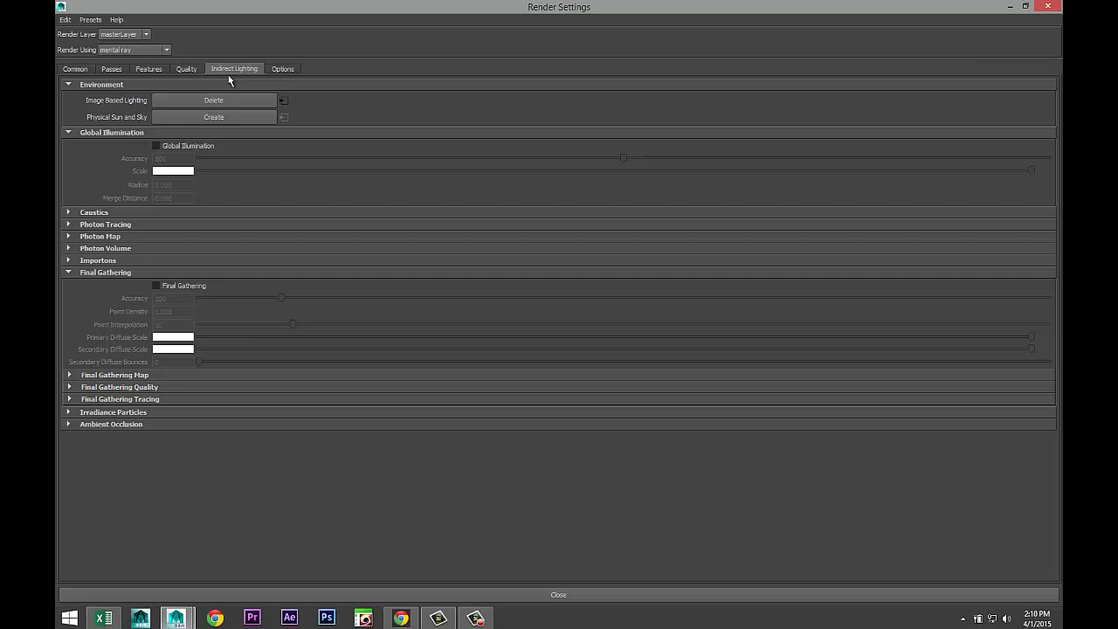
{"action": "left_click", "coordinate": [69, 213]}
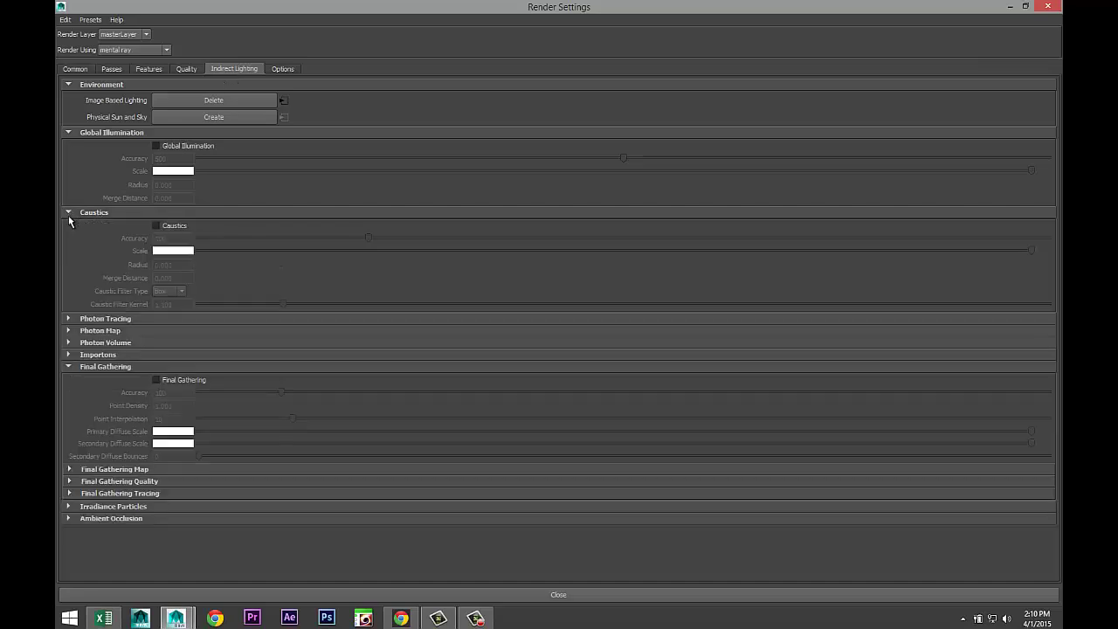
{"action": "left_click", "coordinate": [157, 226]}
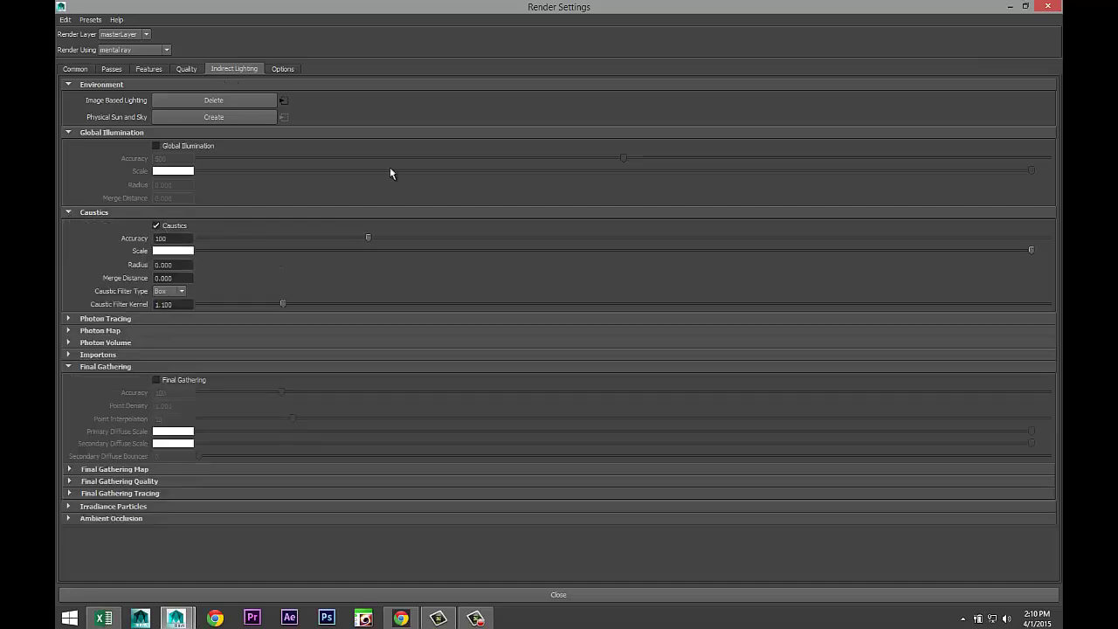
{"action": "left_click", "coordinate": [157, 146]}
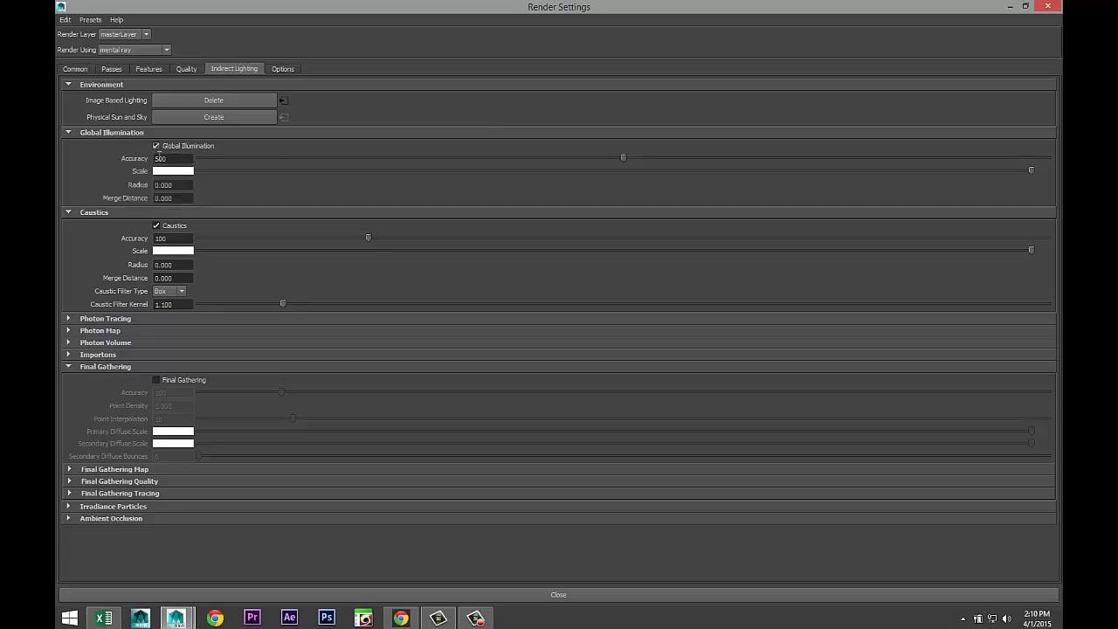
{"action": "left_click", "coordinate": [157, 381]}
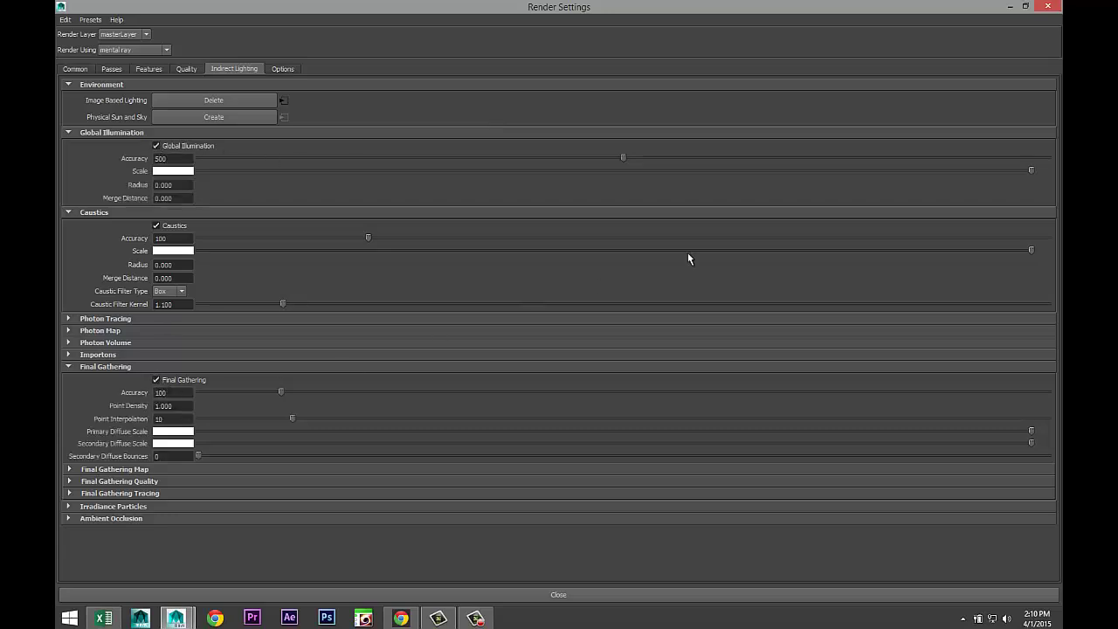
{"action": "left_click", "coordinate": [1009, 7]}
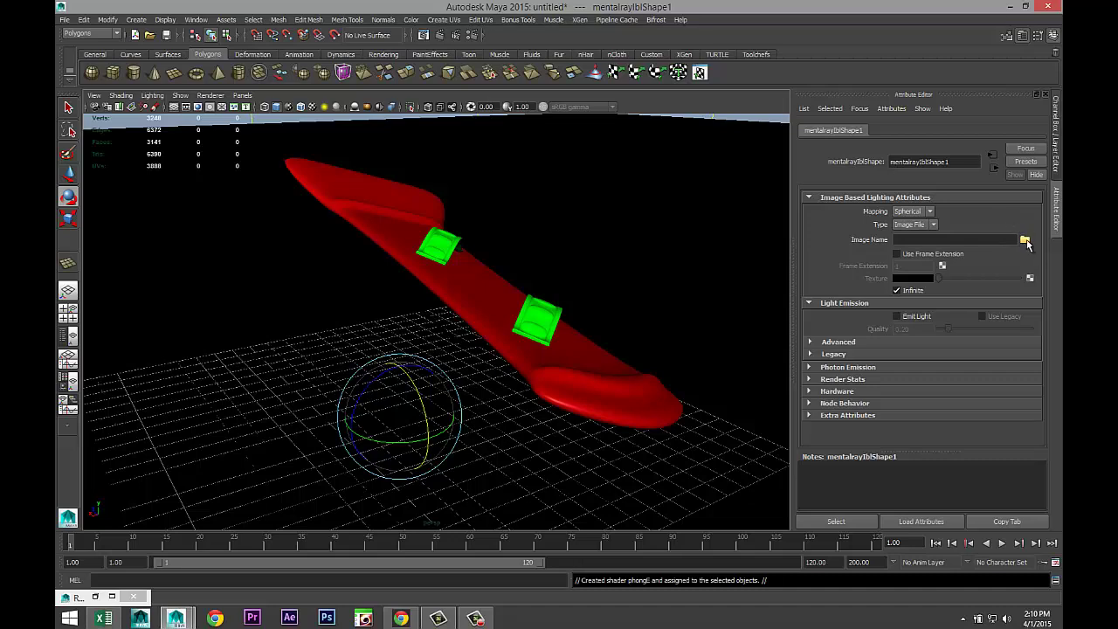
Load Fh_HDRI-Pack1-25.hdr from the Documents maya HDRI folder as the image of the image-based lighting environment
{"action": "left_click", "coordinate": [1025, 240]}
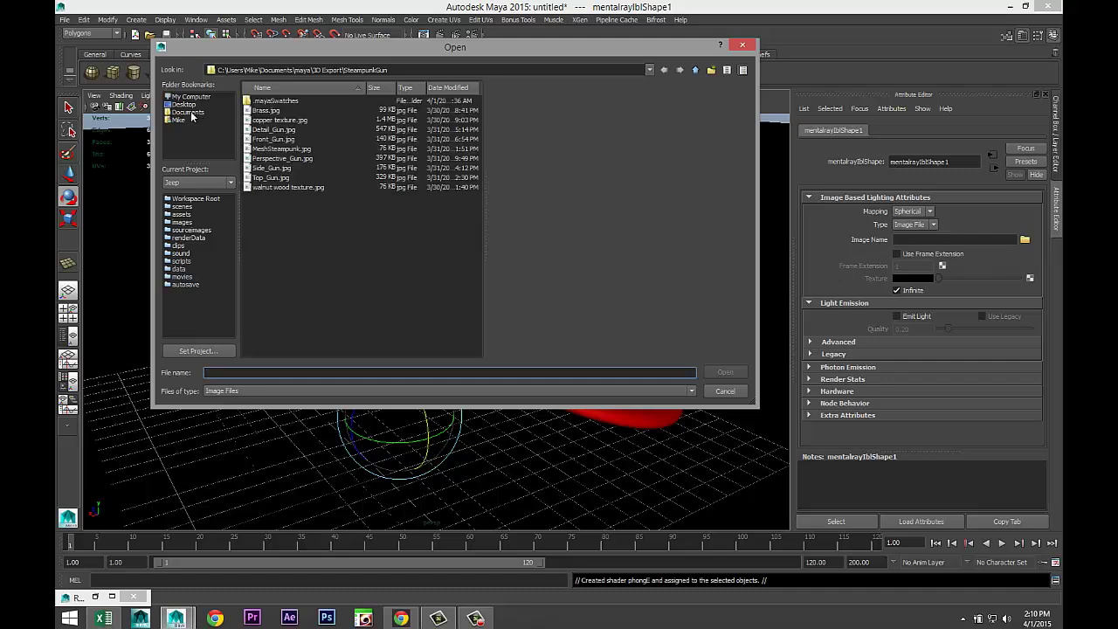
{"action": "left_click", "coordinate": [188, 112]}
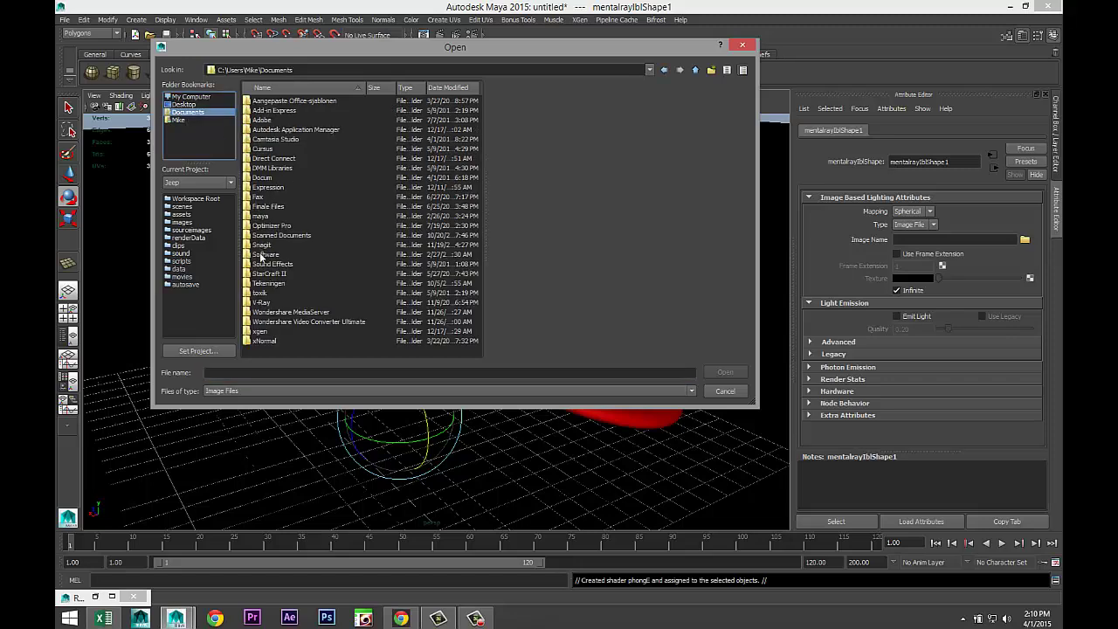
{"action": "left_click", "coordinate": [262, 217]}
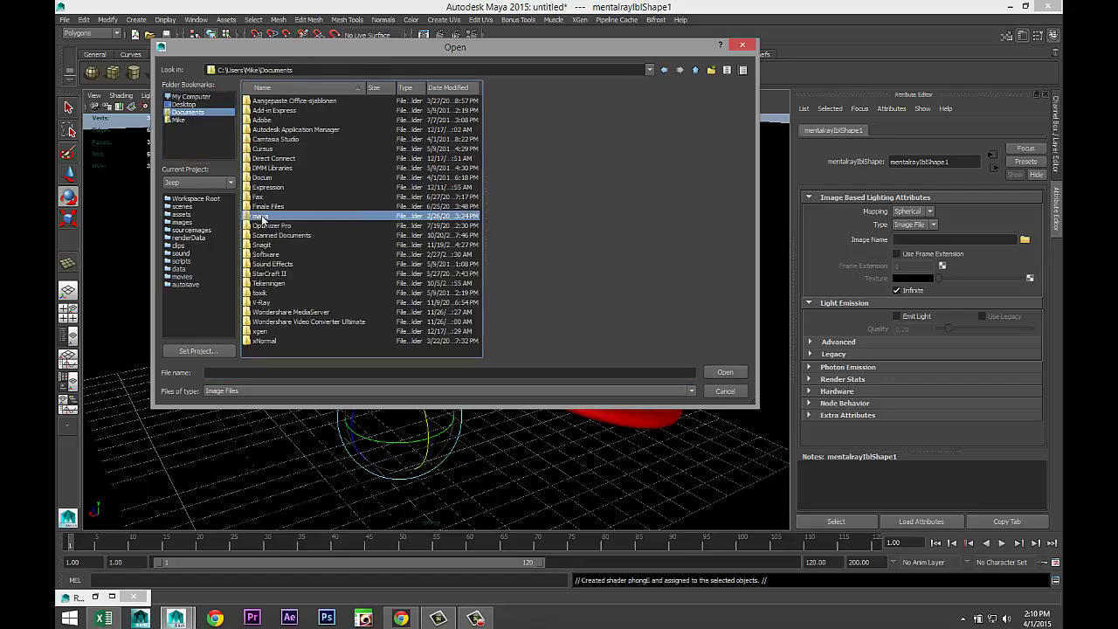
{"action": "double_click", "coordinate": [262, 217]}
{"action": "left_click", "coordinate": [265, 150]}
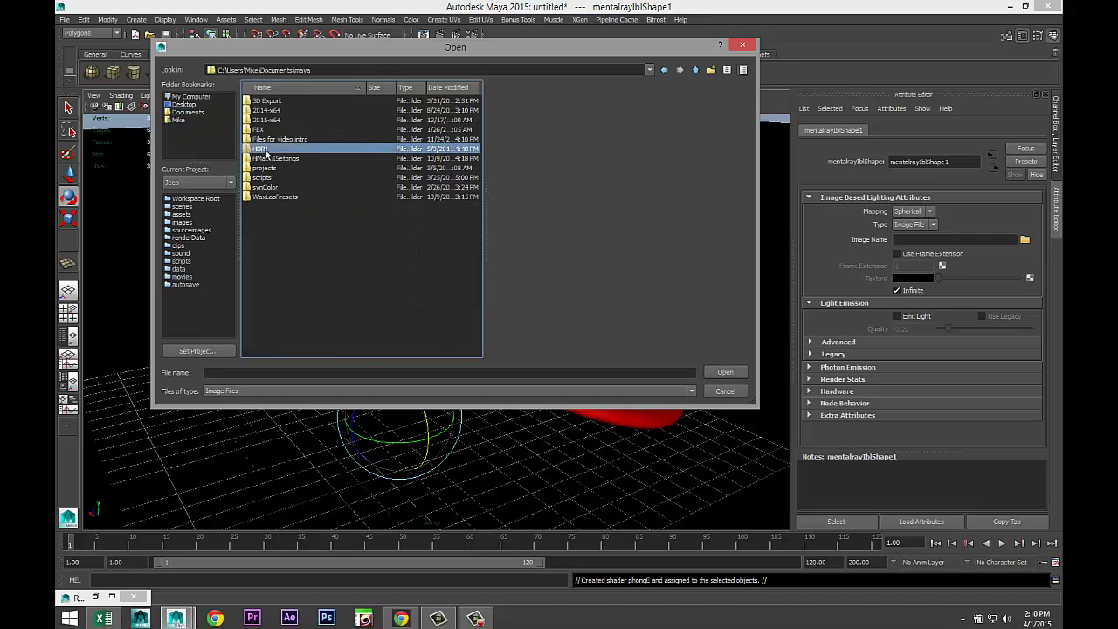
{"action": "double_click", "coordinate": [265, 150]}
{"action": "scroll", "coordinate": [338, 213], "scroll_direction": "down", "scroll_amount": 5}
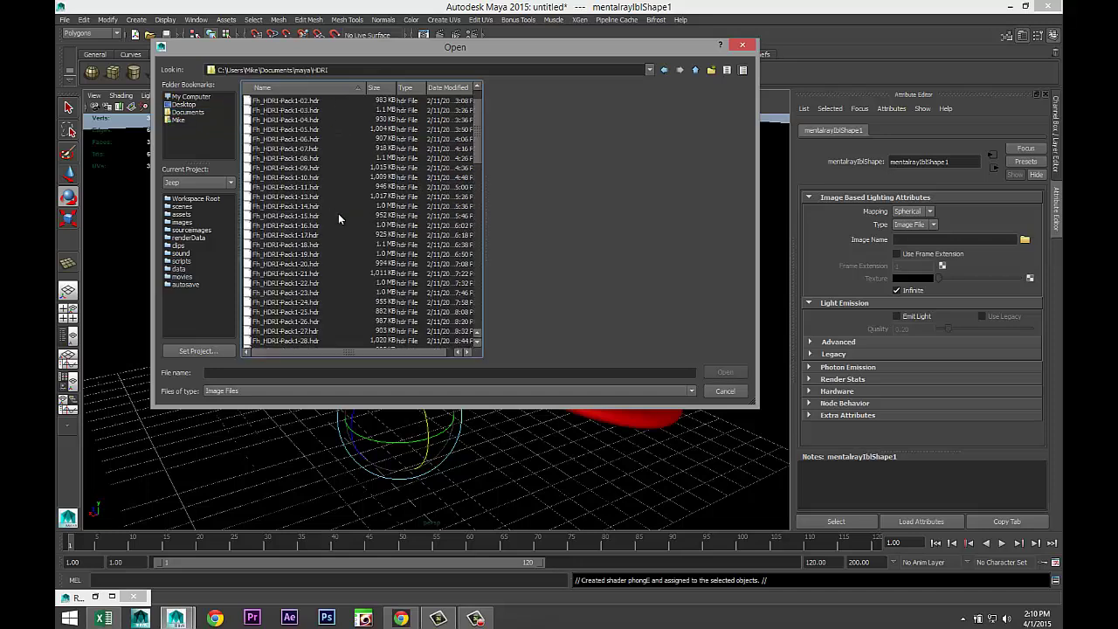
{"action": "scroll", "coordinate": [360, 241], "scroll_direction": "up", "scroll_amount": 6}
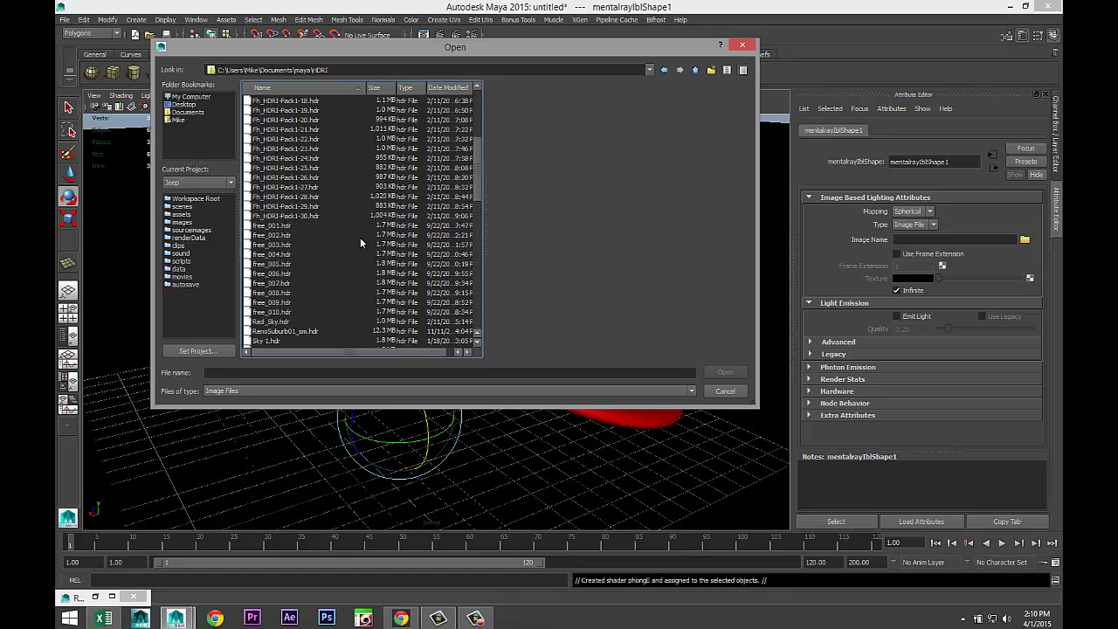
{"action": "left_click", "coordinate": [312, 198]}
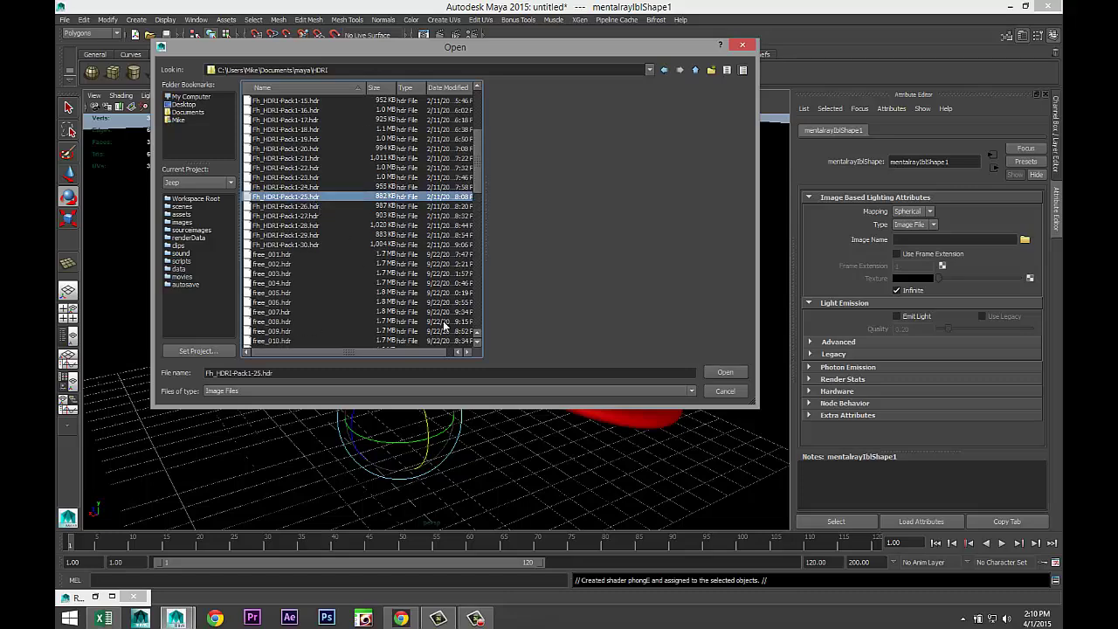
{"action": "left_click", "coordinate": [725, 373]}
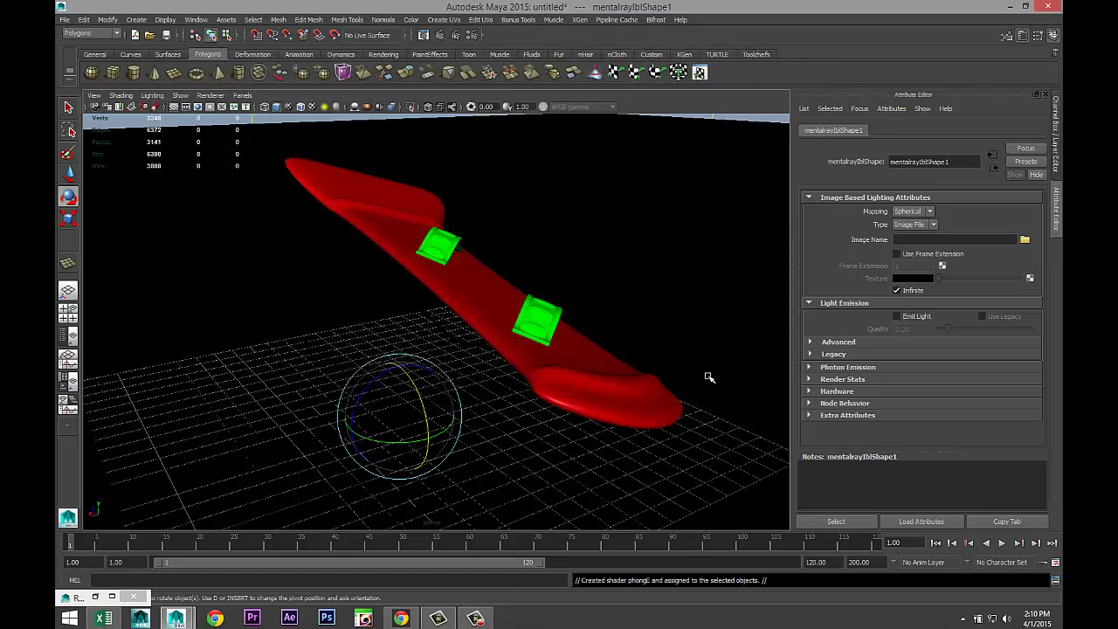
Create a point light and raise it straight up from the origin
{"action": "left_click", "coordinate": [136, 19]}
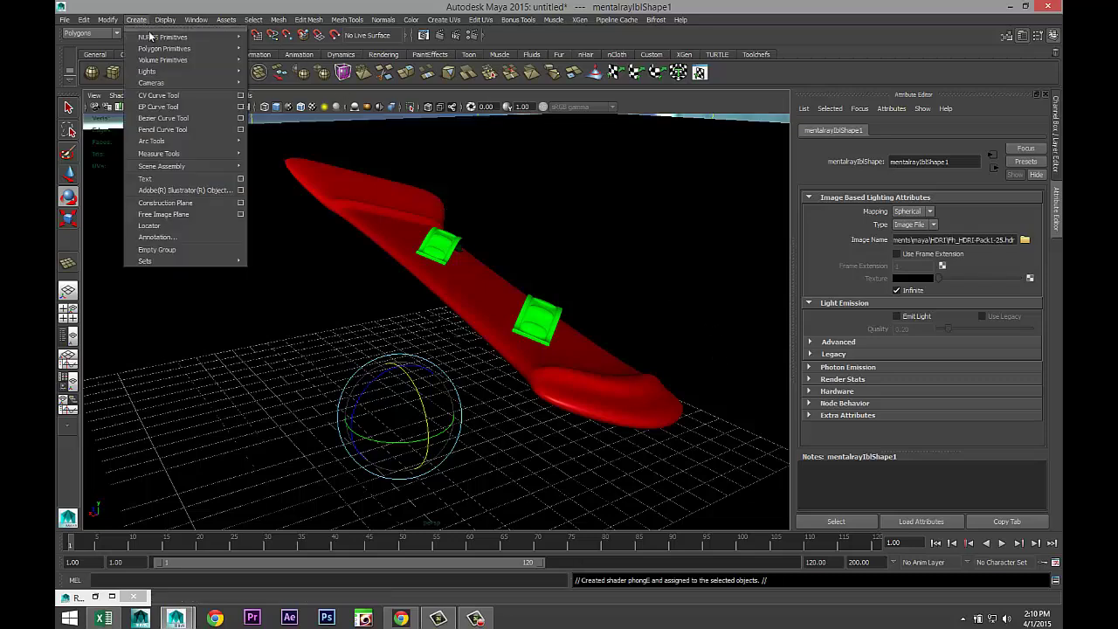
{"action": "mouse_move", "coordinate": [195, 71]}
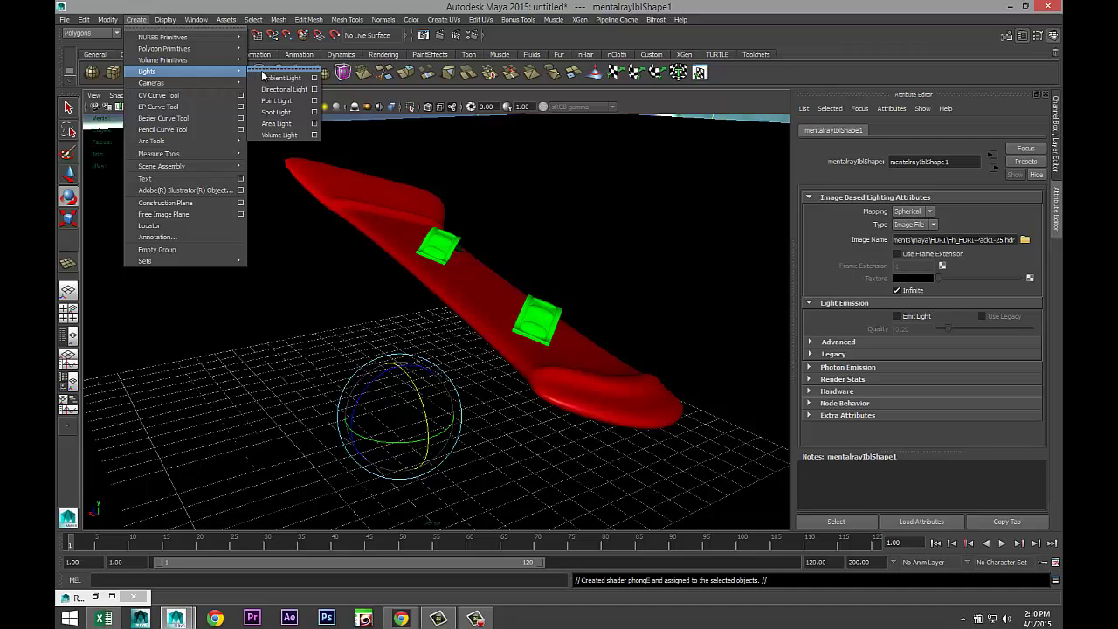
{"action": "left_click", "coordinate": [294, 103]}
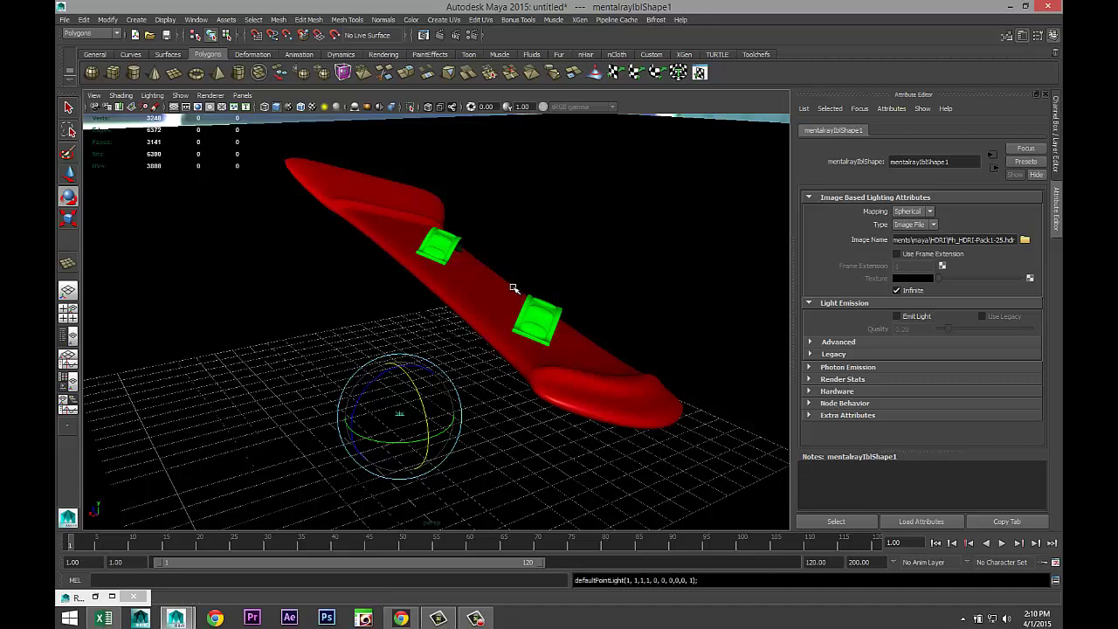
{"action": "key", "text": "w"}
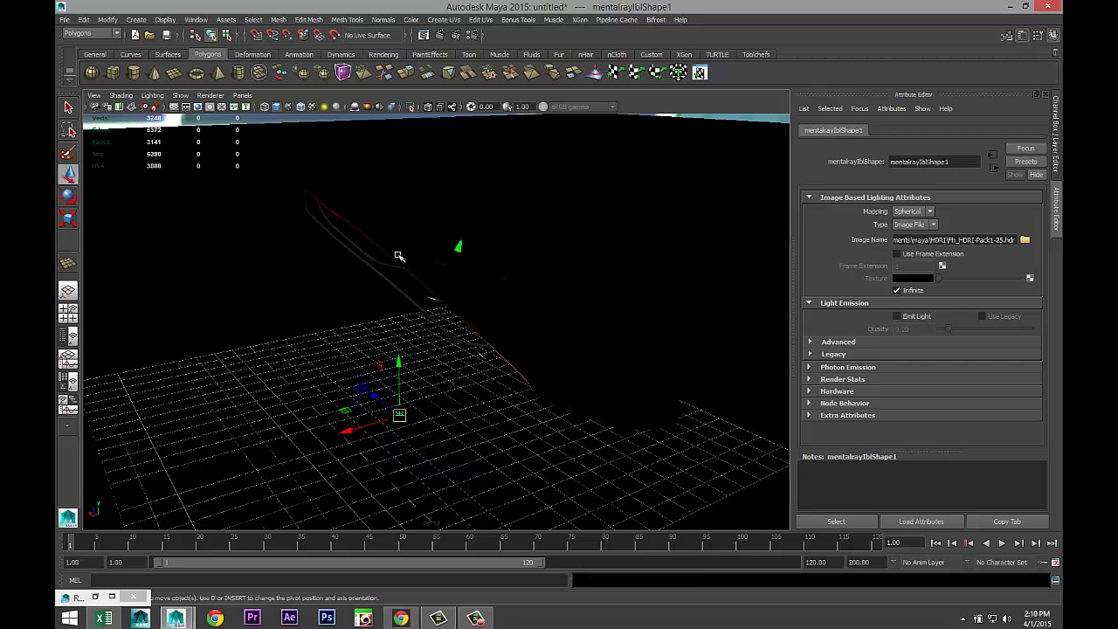
{"action": "left_click", "coordinate": [404, 301]}
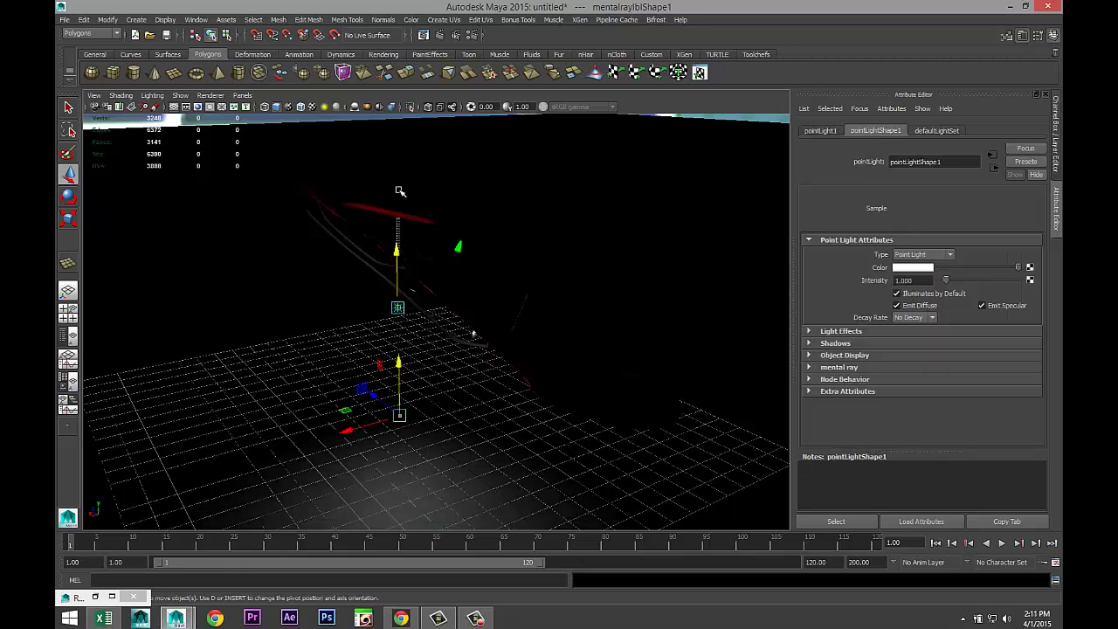
{"action": "left_click", "coordinate": [397, 237]}
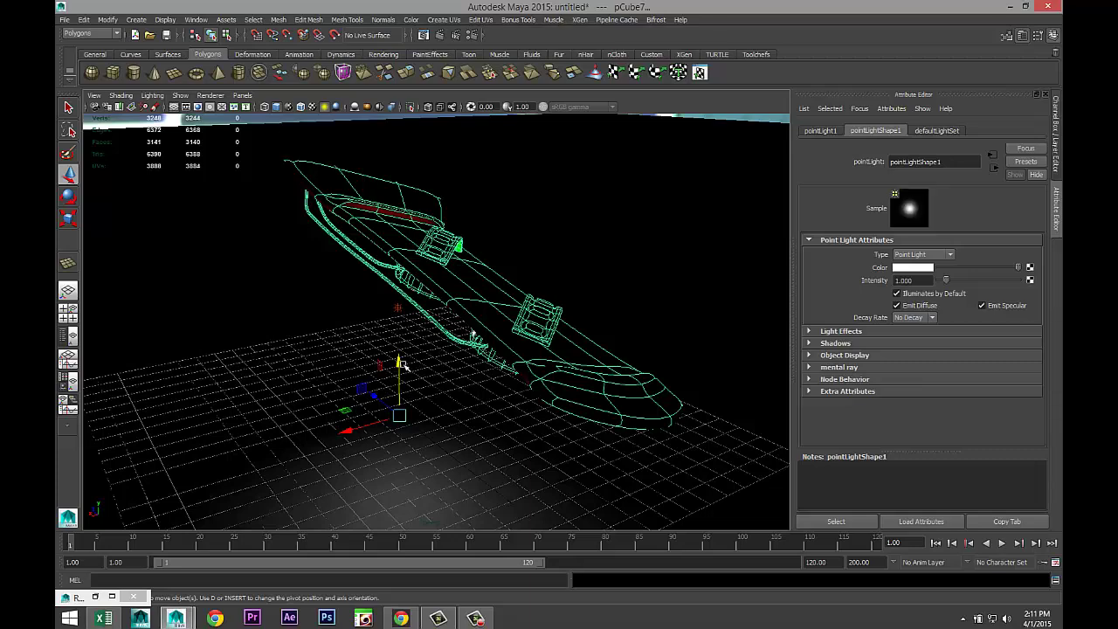
{"action": "left_click_drag", "start_coordinate": [399, 361], "coordinate": [397, 288]}
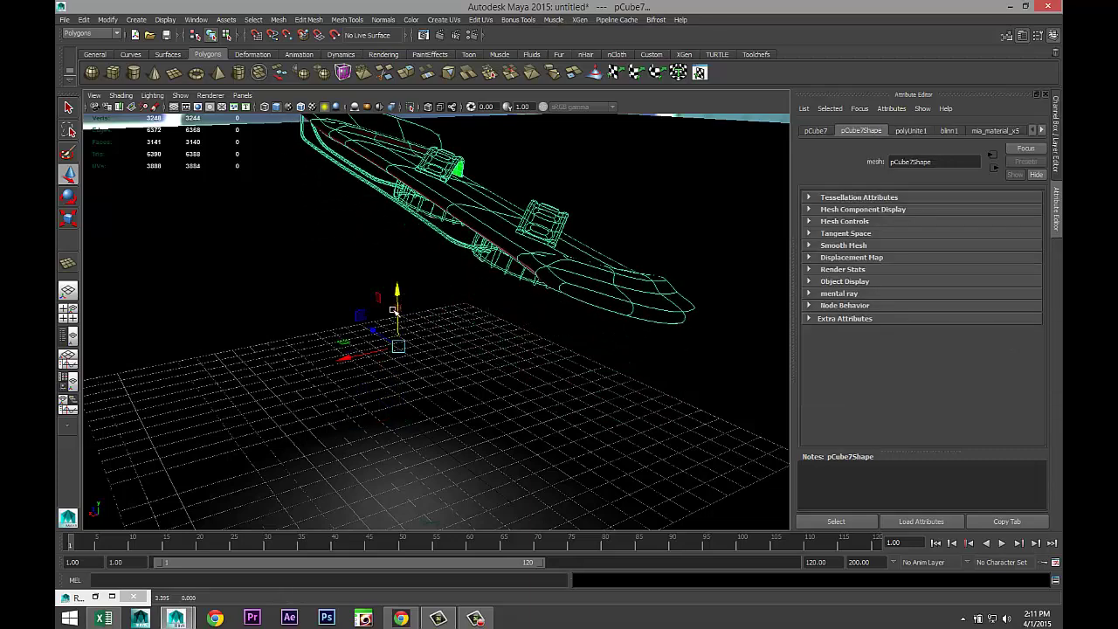
{"action": "key", "text": "ctrl+z"}
{"action": "left_click", "coordinate": [451, 398]}
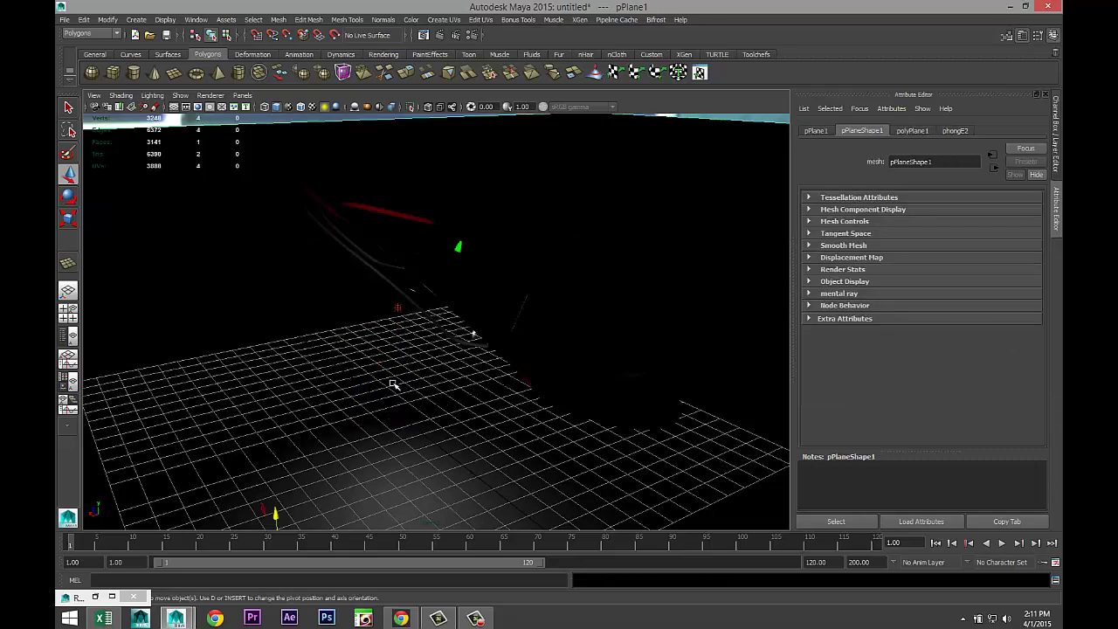
{"action": "left_click_drag", "start_coordinate": [350, 378], "coordinate": [408, 436]}
Move the point light well above the hoverboard and out beyond the near end of the board
{"action": "left_click", "coordinate": [398, 306]}
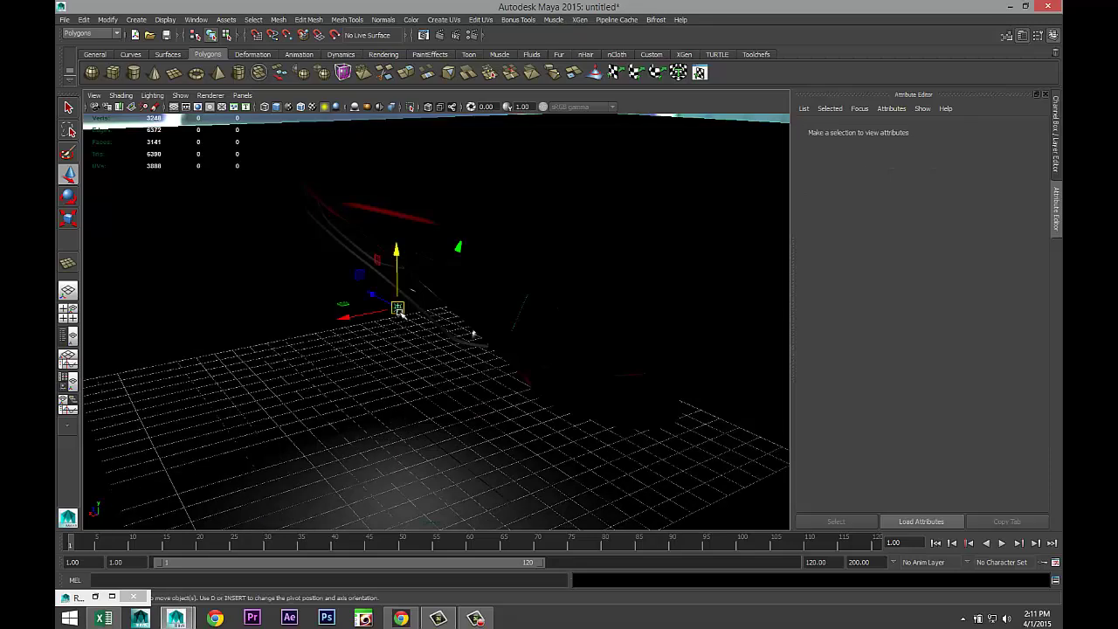
{"action": "left_click_drag", "start_coordinate": [398, 233], "coordinate": [404, 91]}
{"action": "scroll", "coordinate": [384, 262], "scroll_direction": "down", "scroll_amount": 3}
{"action": "left_click_drag", "start_coordinate": [404, 297], "coordinate": [404, 303], "text": "alt"}
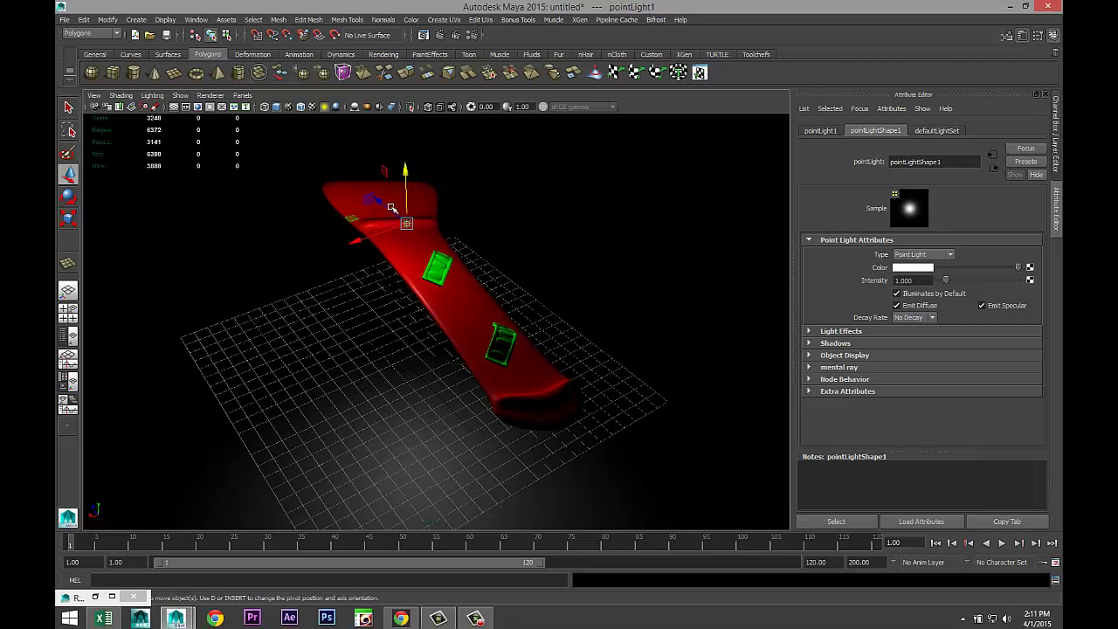
{"action": "left_click_drag", "start_coordinate": [379, 200], "coordinate": [599, 379]}
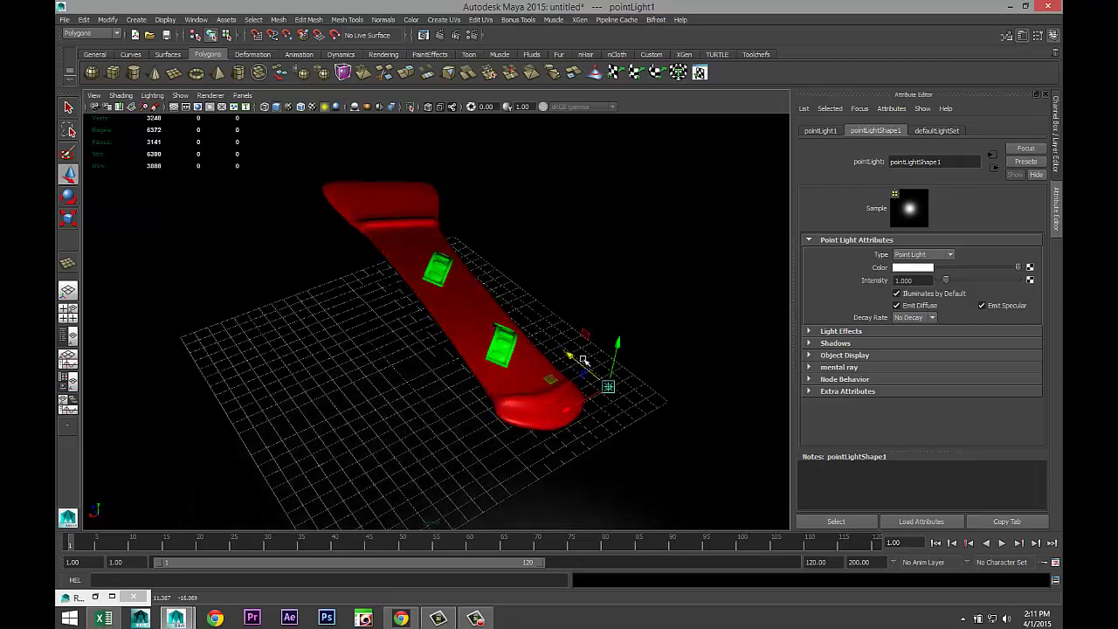
{"action": "left_click_drag", "start_coordinate": [602, 334], "coordinate": [673, 112]}
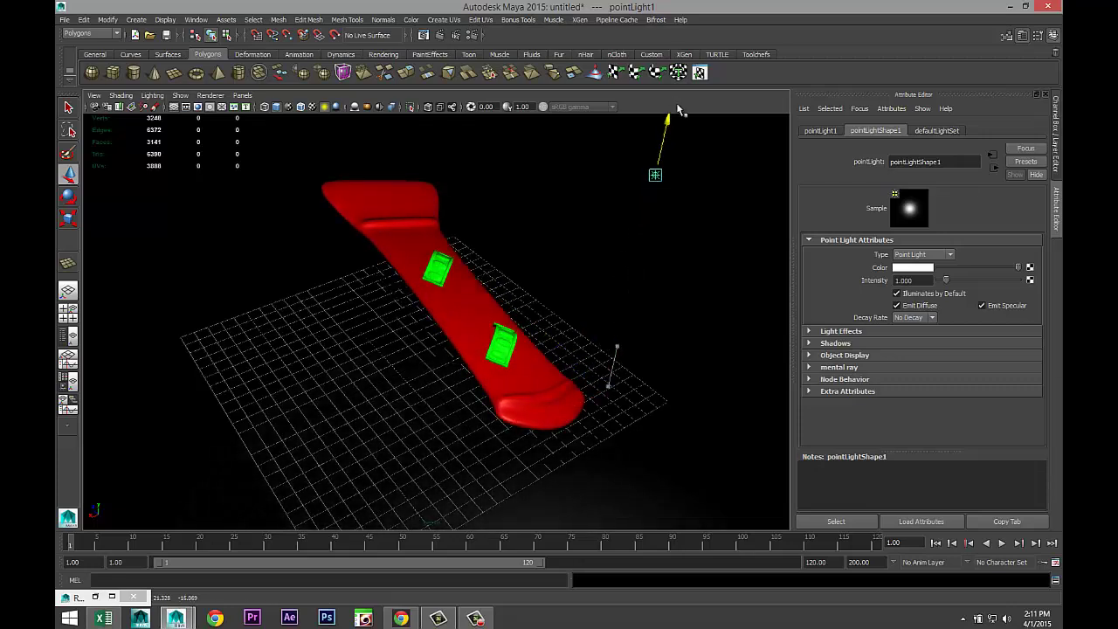
Create a directional light and place it above the ground, off to the side of the hoverboard opposite the point light
{"action": "left_click", "coordinate": [137, 20]}
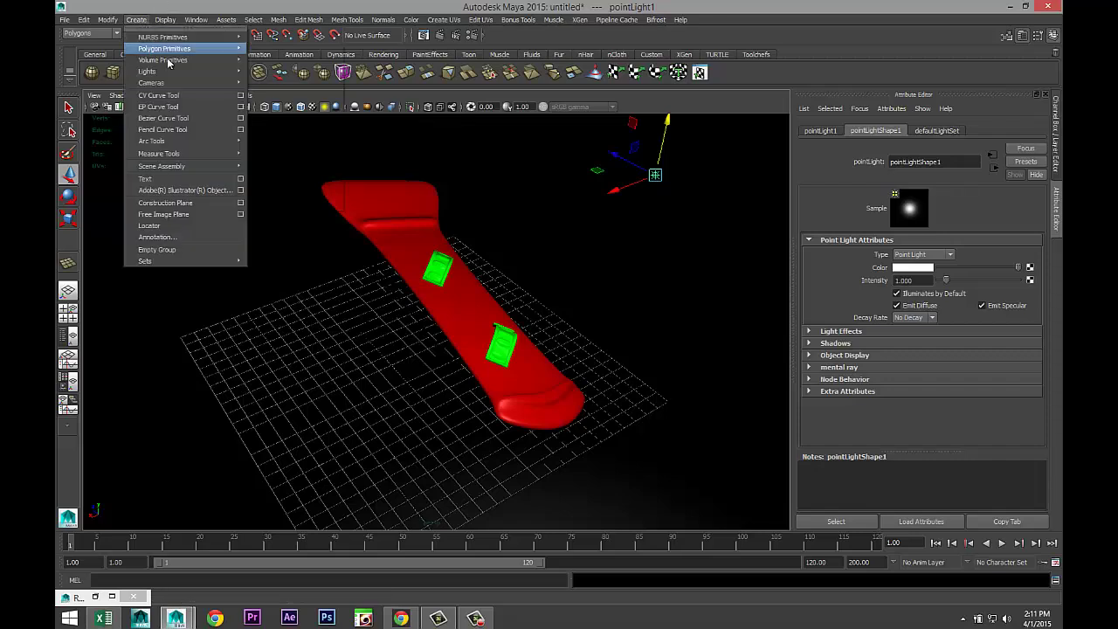
{"action": "mouse_move", "coordinate": [197, 72]}
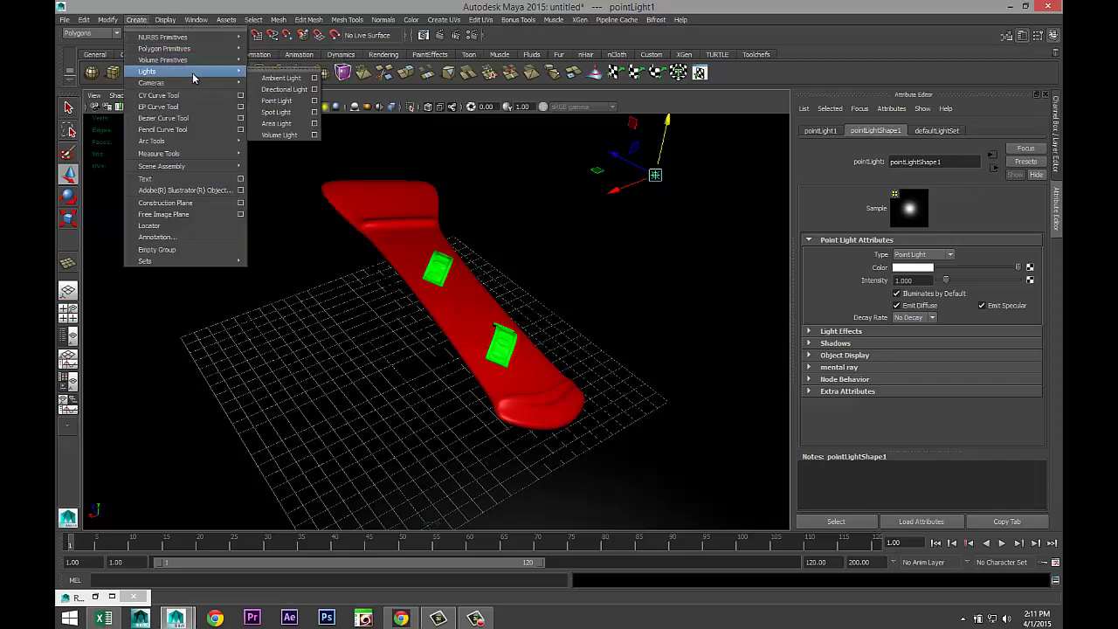
{"action": "left_click", "coordinate": [291, 91]}
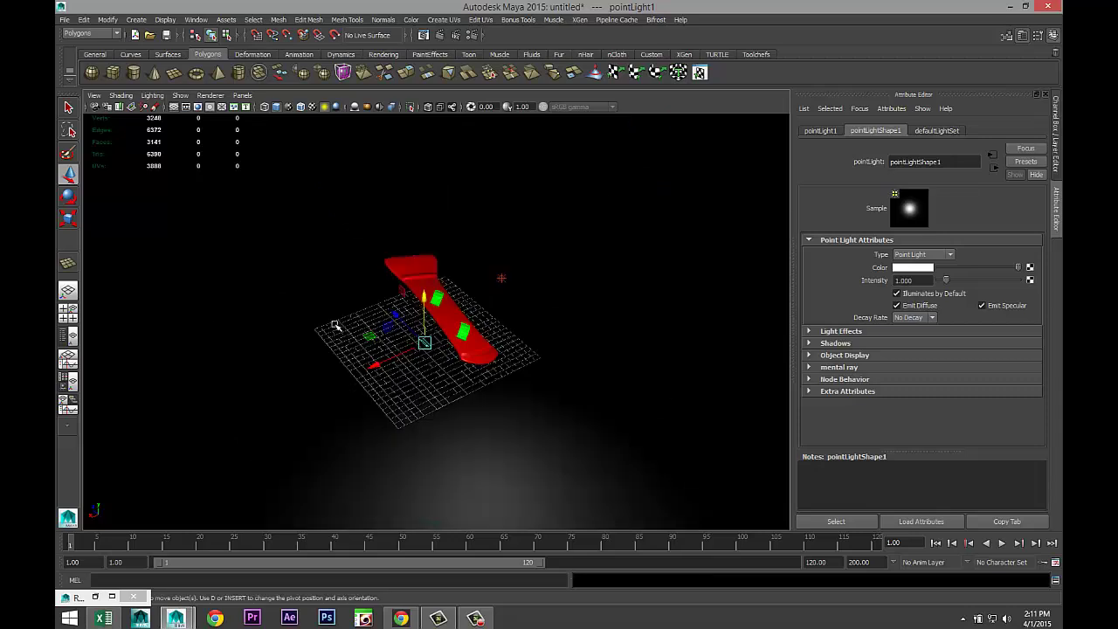
{"action": "key", "text": "f"}
{"action": "left_click_drag", "start_coordinate": [374, 372], "coordinate": [289, 400]}
{"action": "left_click_drag", "start_coordinate": [334, 327], "coordinate": [317, 225]}
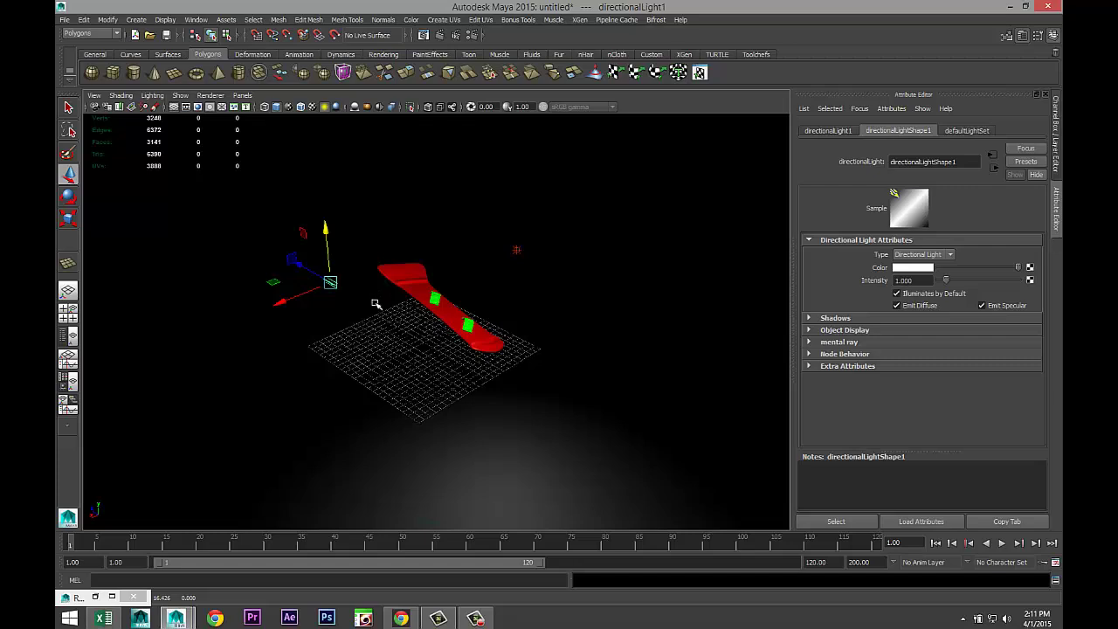
Aim the directional light toward the hoverboard with its target manipulator, lowering the target to angle the light downward
{"action": "key", "text": "t"}
{"action": "left_click_drag", "start_coordinate": [323, 313], "coordinate": [390, 287]}
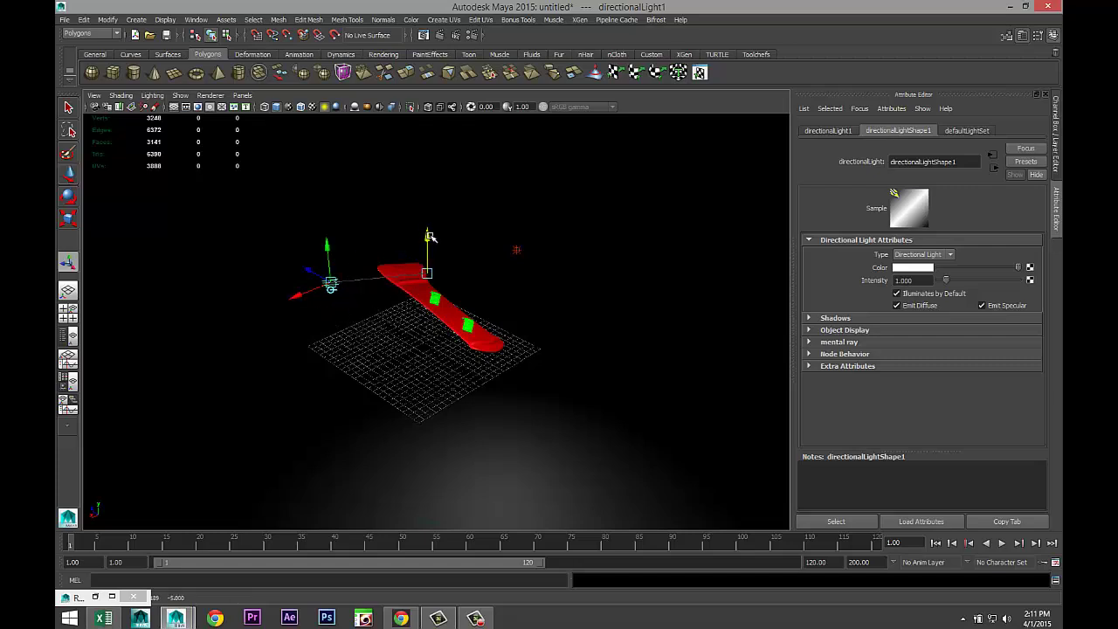
{"action": "left_click_drag", "start_coordinate": [428, 234], "coordinate": [454, 299]}
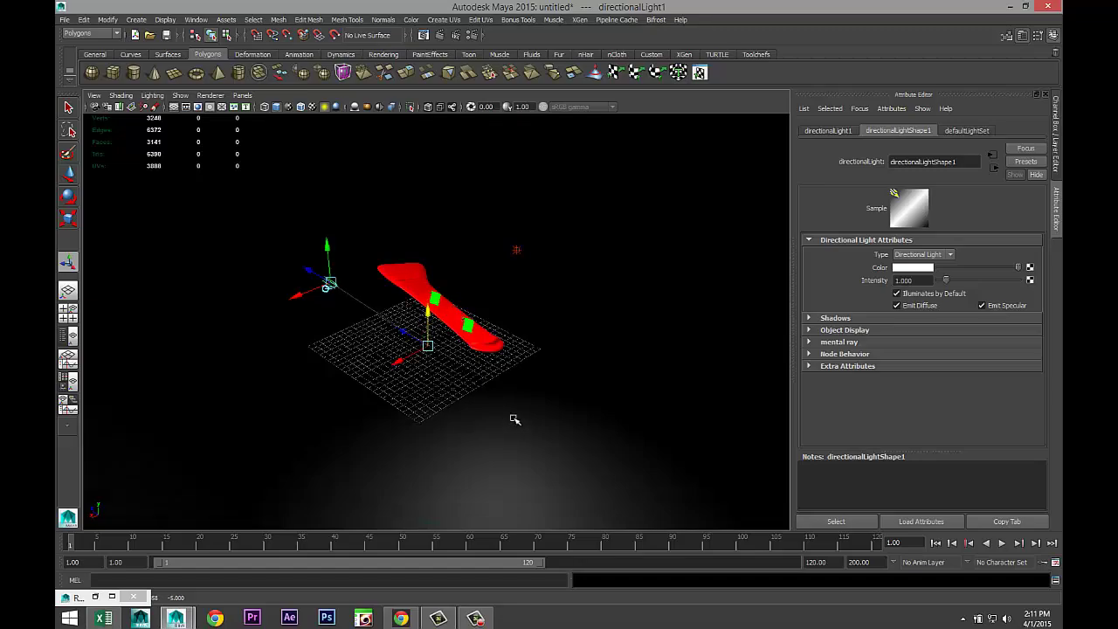
Set the directional light's intensity to 0.3
{"action": "scroll", "coordinate": [513, 419], "scroll_direction": "up", "scroll_amount": 4}
{"action": "scroll", "coordinate": [514, 419], "scroll_direction": "up", "scroll_amount": 3}
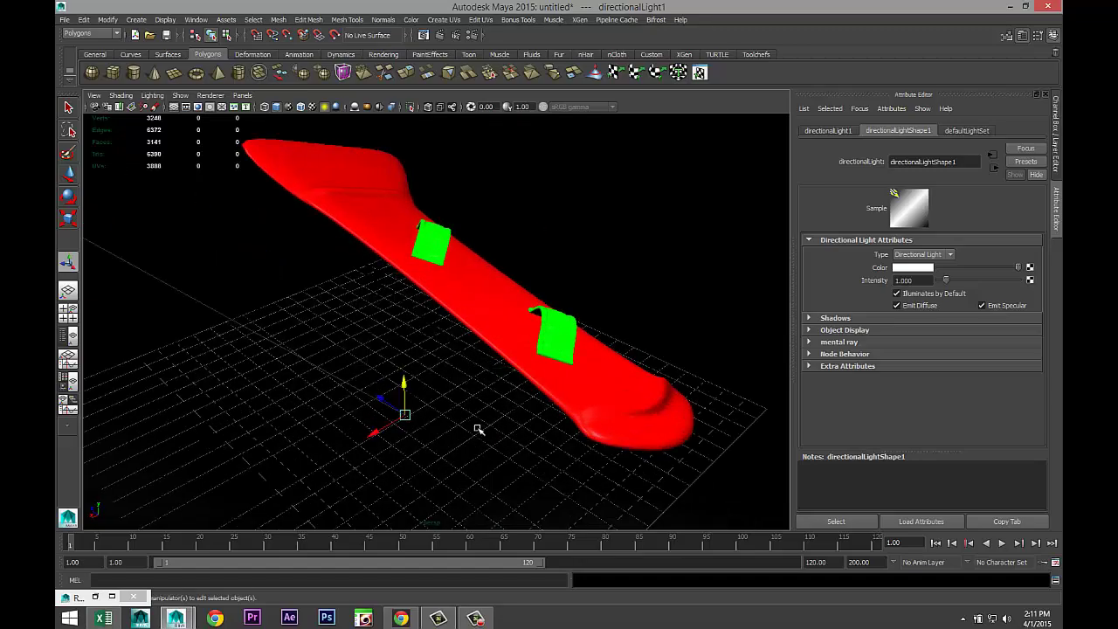
{"action": "mouse_move", "coordinate": [479, 431]}
{"action": "left_mouse_down", "text": "alt"}
{"action": "mouse_move", "coordinate": [469, 442]}
{"action": "mouse_move", "coordinate": [491, 436]}
{"action": "left_mouse_up", "text": "alt"}
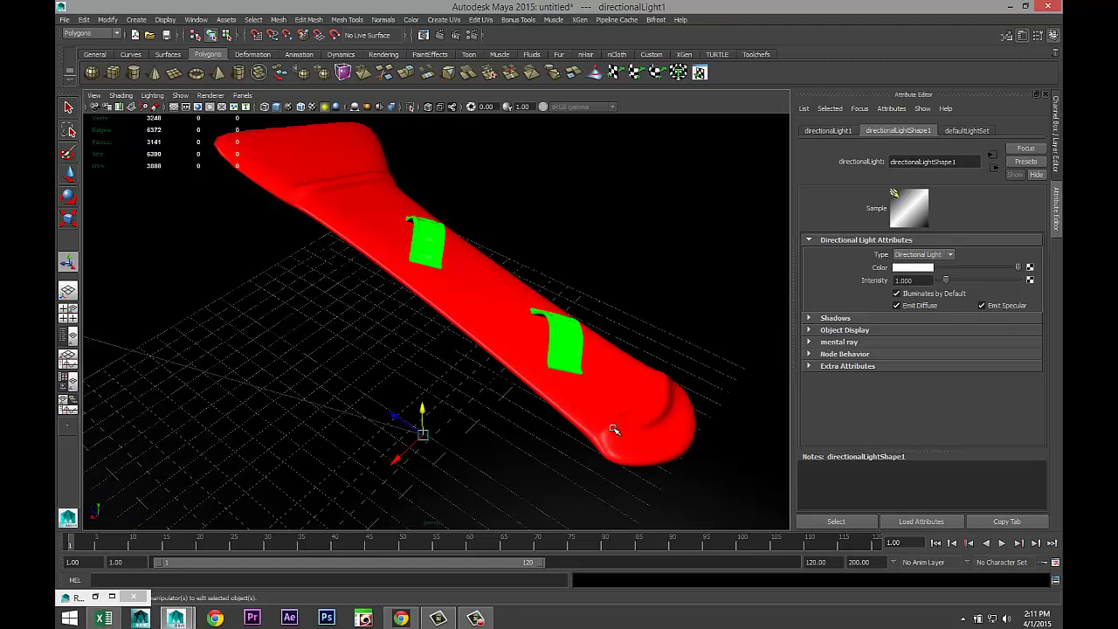
{"action": "double_click", "coordinate": [924, 279]}
{"action": "type", "text": "0.3"}
{"action": "key", "text": "Return"}
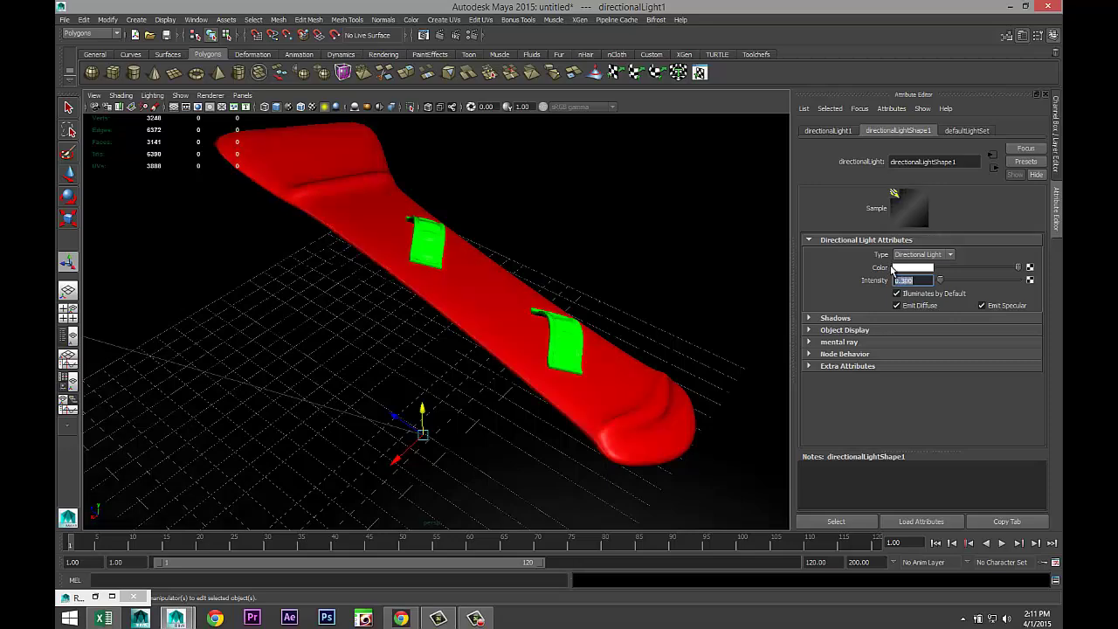
Display the 1920 x 1080 resolution gate in the perspective view and frame the hoverboard inside it for rendering
{"action": "left_click_drag", "start_coordinate": [721, 351], "coordinate": [708, 339], "text": "alt"}
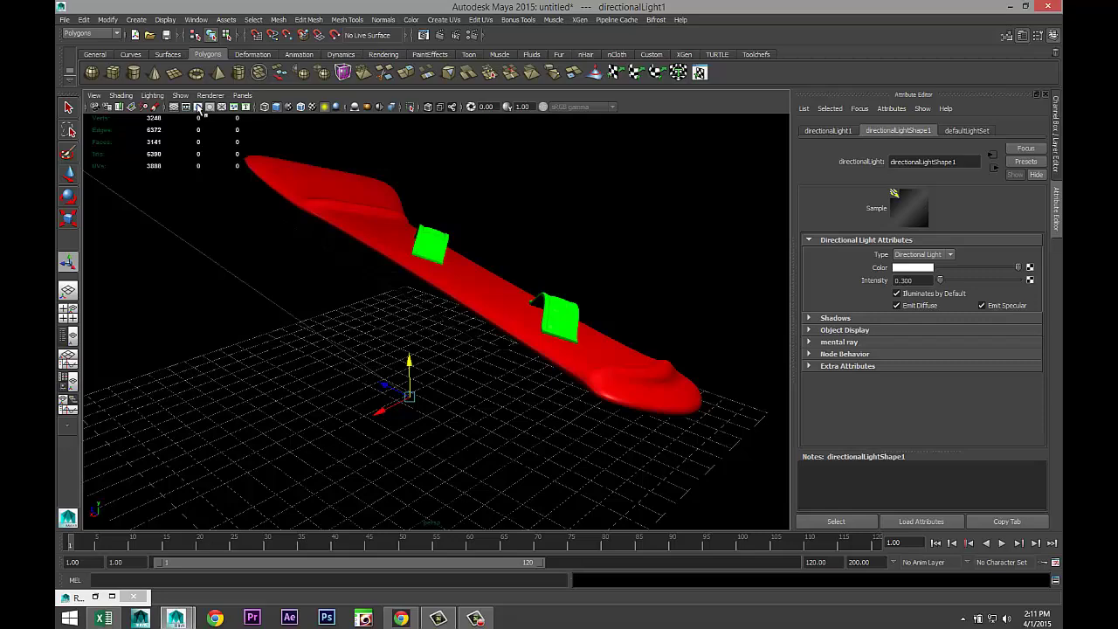
{"action": "left_click", "coordinate": [209, 107]}
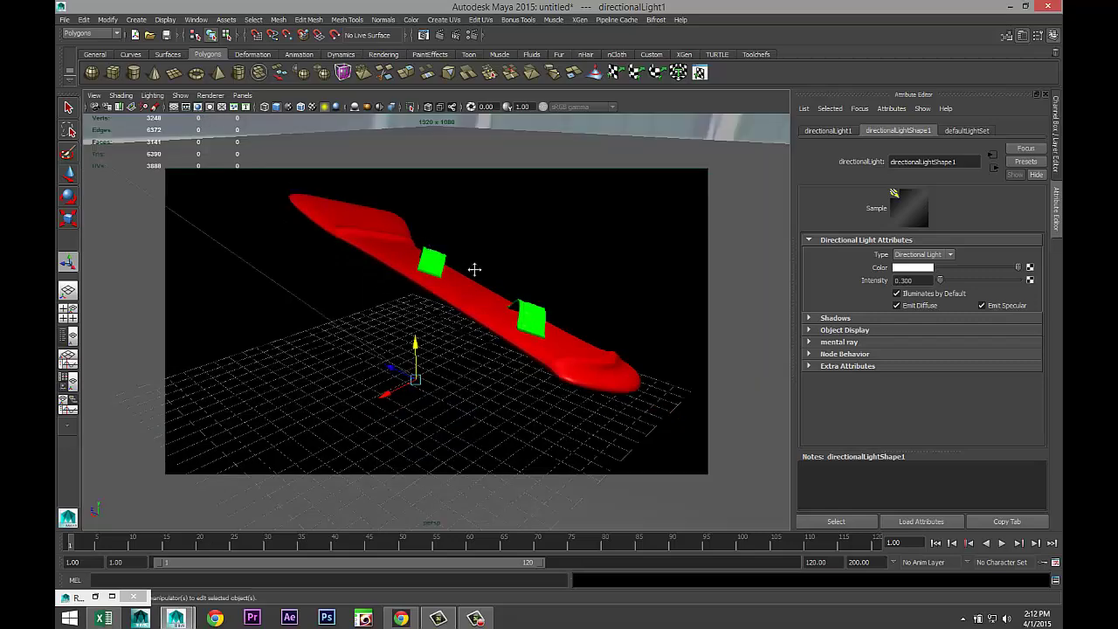
{"action": "left_click_drag", "start_coordinate": [474, 267], "coordinate": [596, 256], "text": "alt"}
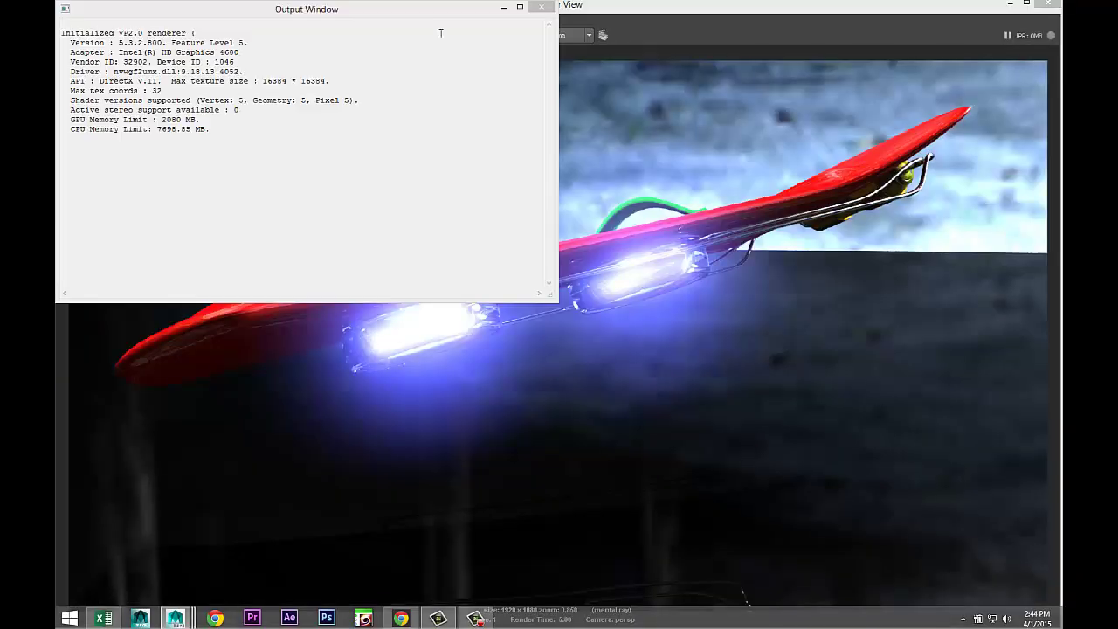
Minimize the output window to examine the completed mental ray render of the hoverboard
{"action": "left_click", "coordinate": [504, 7]}
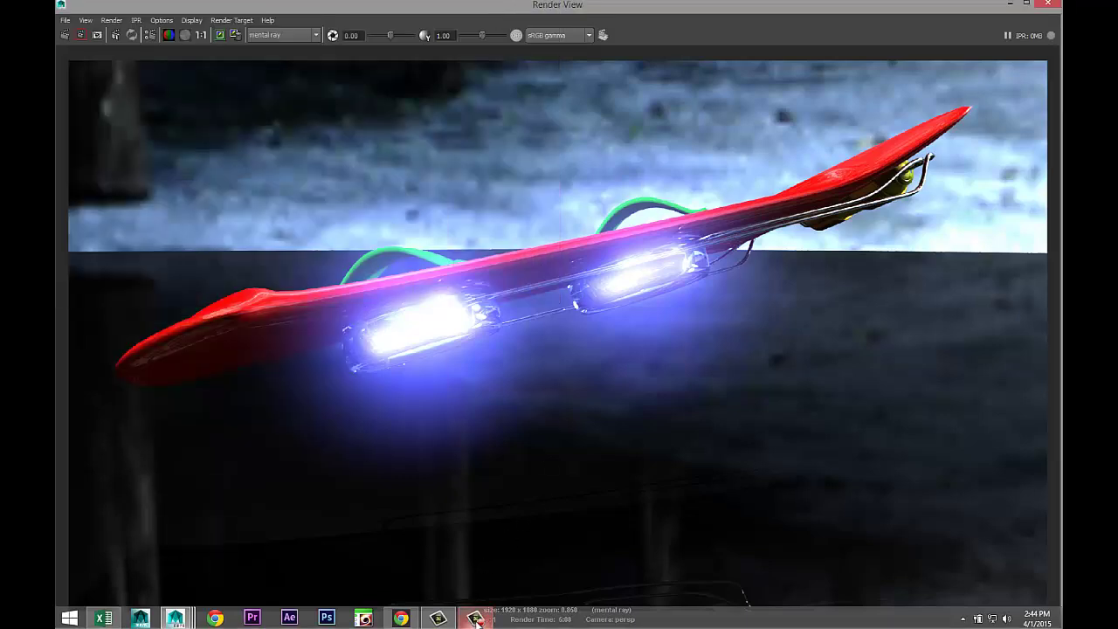
{"action": "mouse_move", "coordinate": [476, 618]}
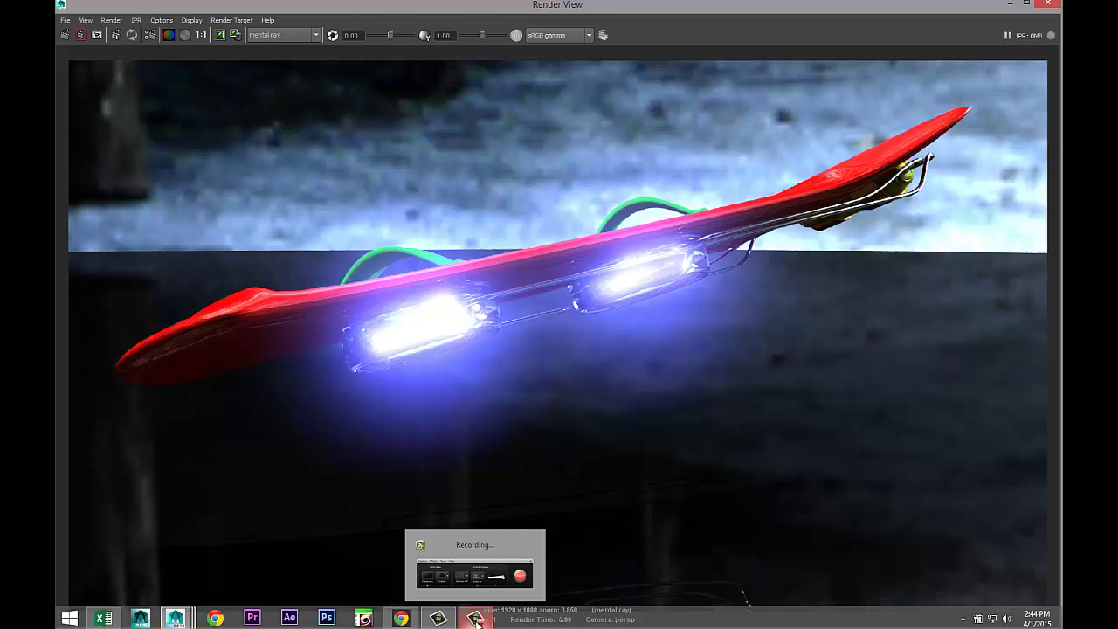